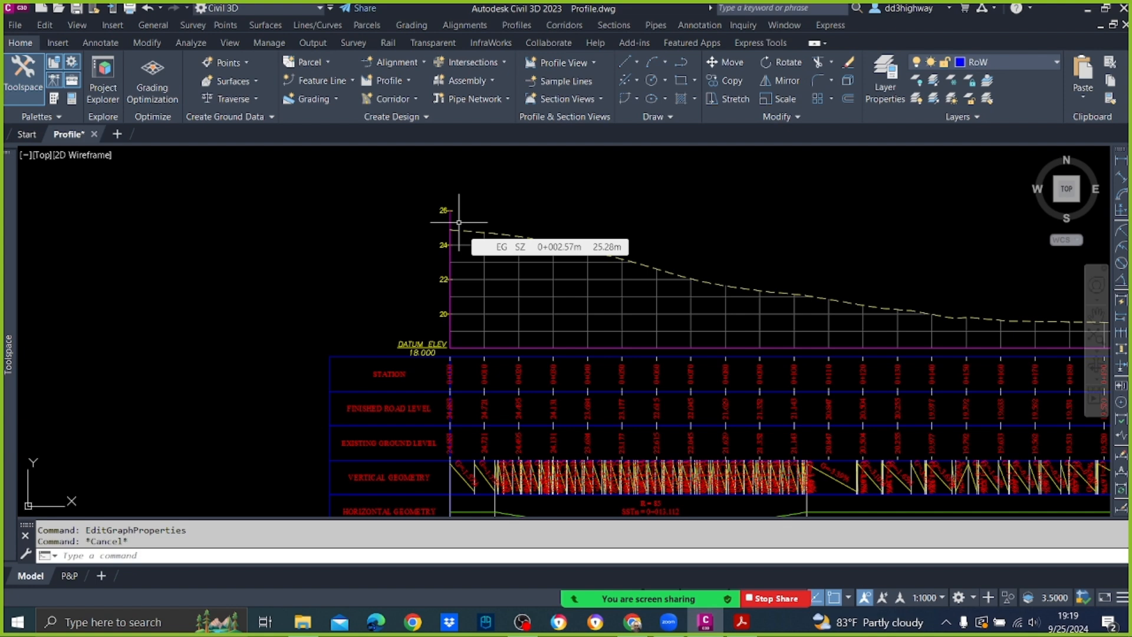
Switch the EG profile view's elevation range to a user specified height and set its minimum to 12 m.
{"action": "left_click", "coordinate": [481, 315]}
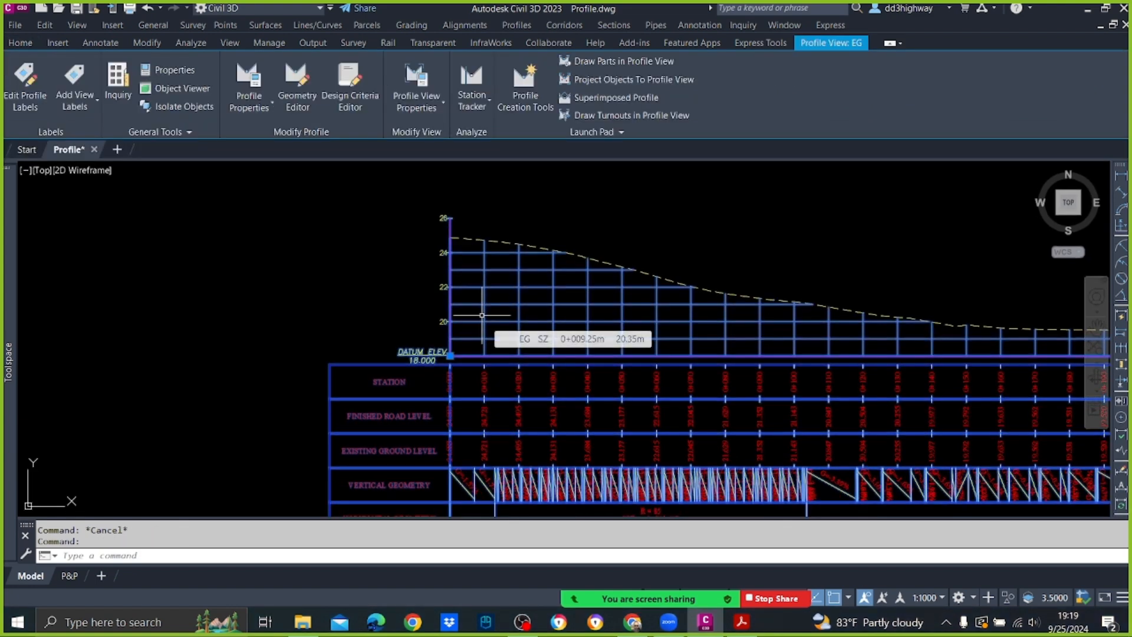
{"action": "right_click", "coordinate": [482, 314]}
{"action": "left_click", "coordinate": [554, 466]}
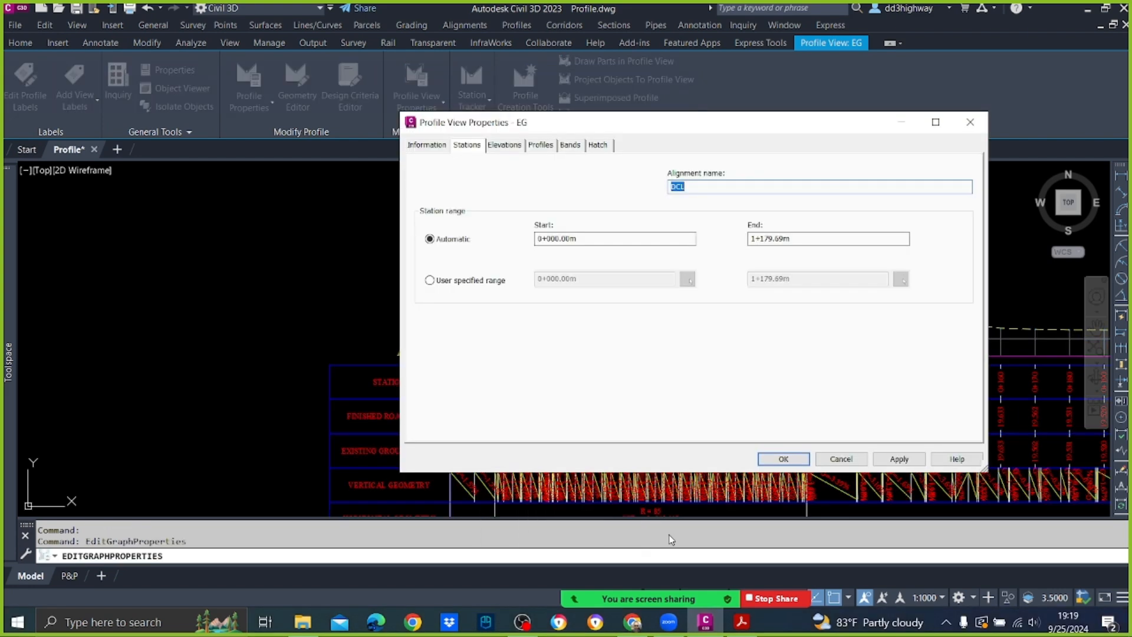
{"action": "left_click", "coordinate": [508, 145]}
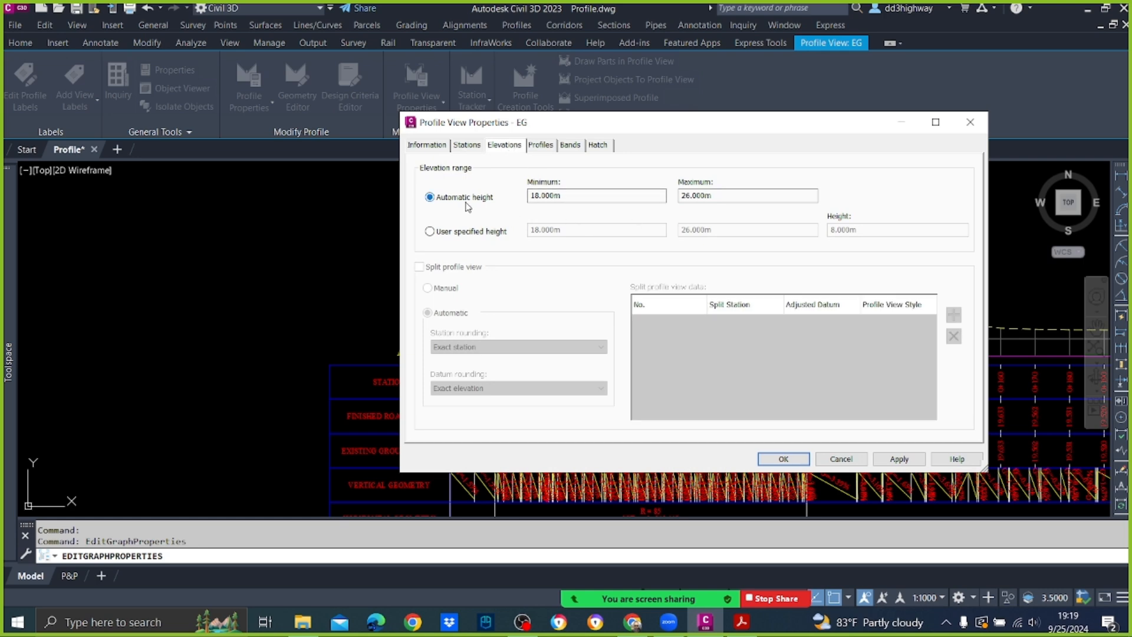
{"action": "left_click", "coordinate": [450, 234]}
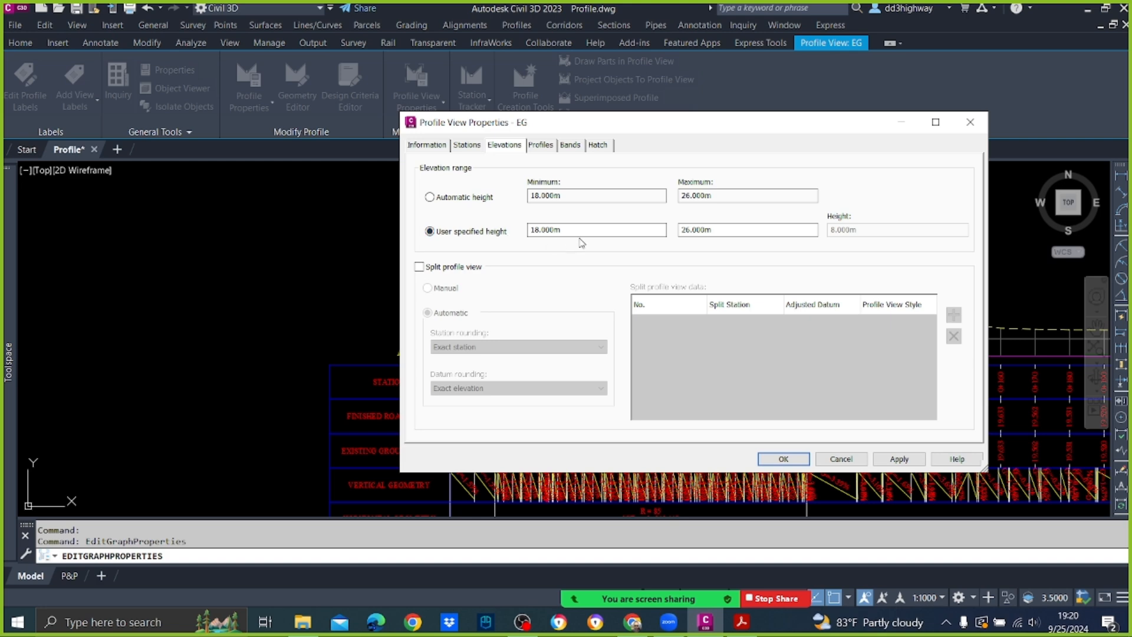
{"action": "left_click_drag", "start_coordinate": [592, 230], "coordinate": [518, 234]}
{"action": "type", "text": "12"}
{"action": "left_click", "coordinate": [899, 459]}
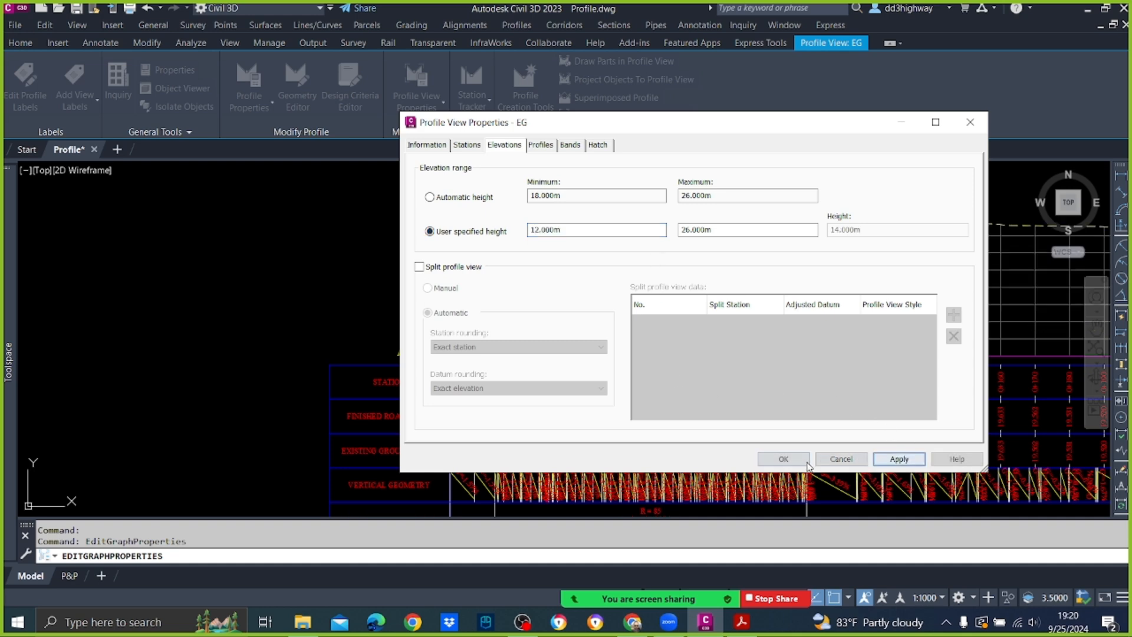
{"action": "left_click", "coordinate": [783, 459]}
{"action": "key", "text": "Escape"}
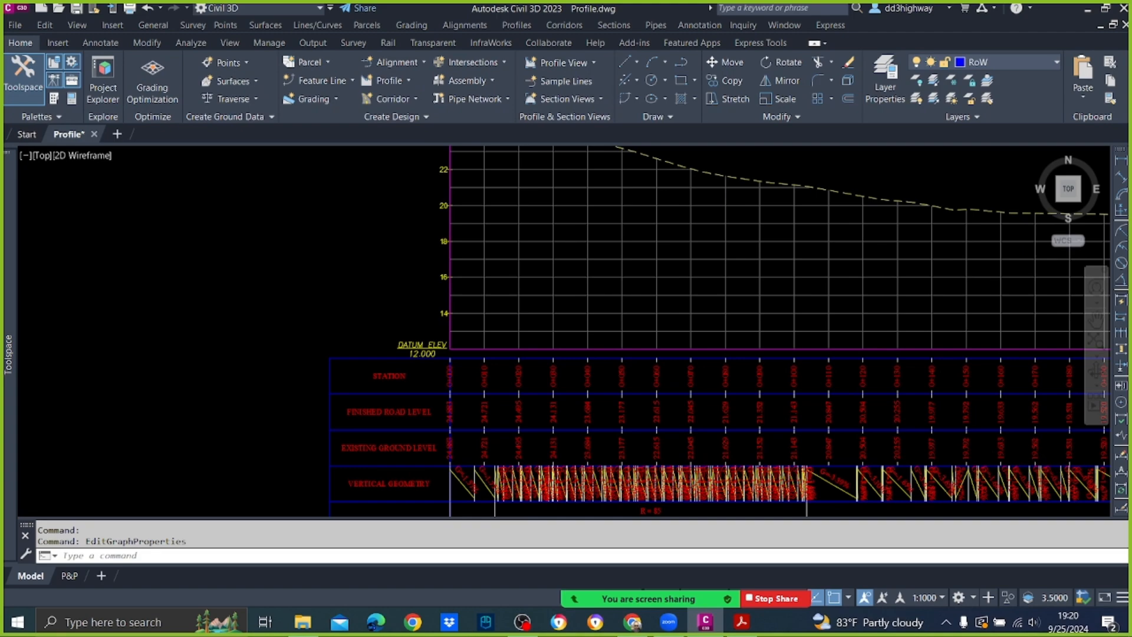
Examine the profile view's full extent and the space above and below the existing ground line at its start.
{"action": "scroll", "coordinate": [662, 342], "scroll_direction": "down", "scroll_amount": 3}
{"action": "scroll", "coordinate": [663, 342], "scroll_direction": "down", "scroll_amount": 3}
{"action": "scroll", "coordinate": [693, 316], "scroll_direction": "up", "scroll_amount": 3}
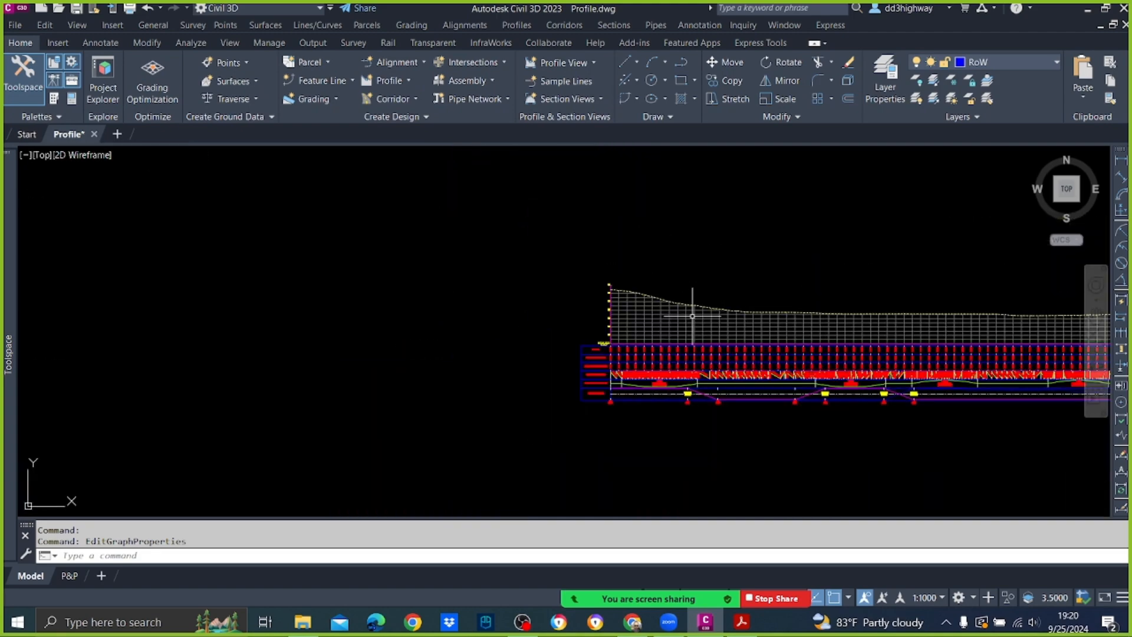
{"action": "scroll", "coordinate": [846, 316], "scroll_direction": "down", "scroll_amount": 4}
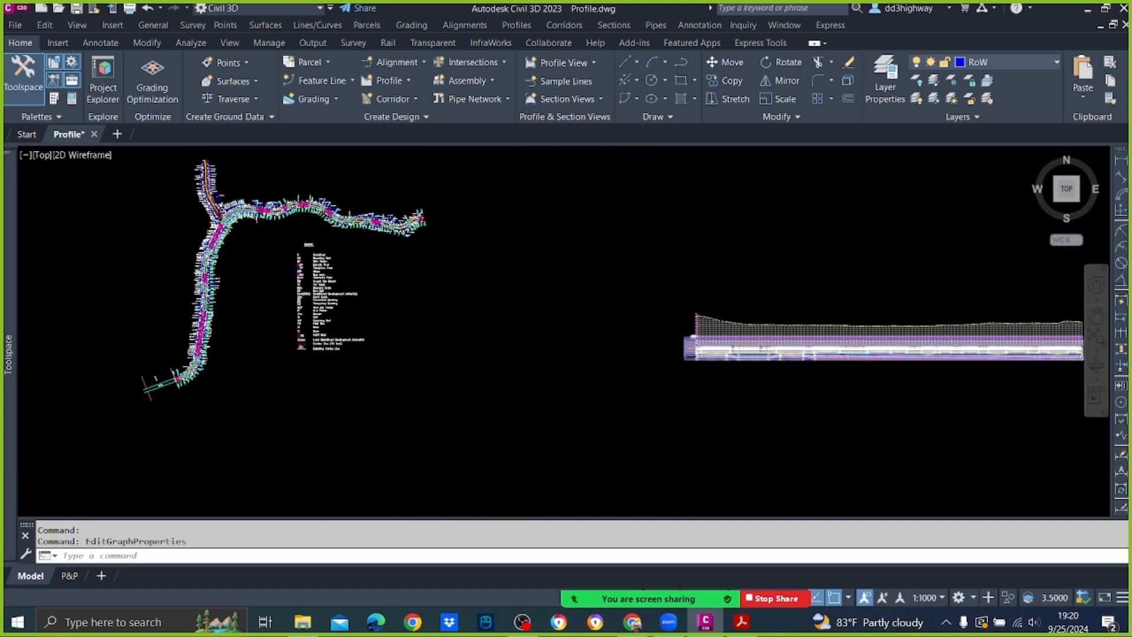
{"action": "scroll", "coordinate": [847, 316], "scroll_direction": "down", "scroll_amount": 4}
{"action": "scroll", "coordinate": [859, 323], "scroll_direction": "up", "scroll_amount": 5}
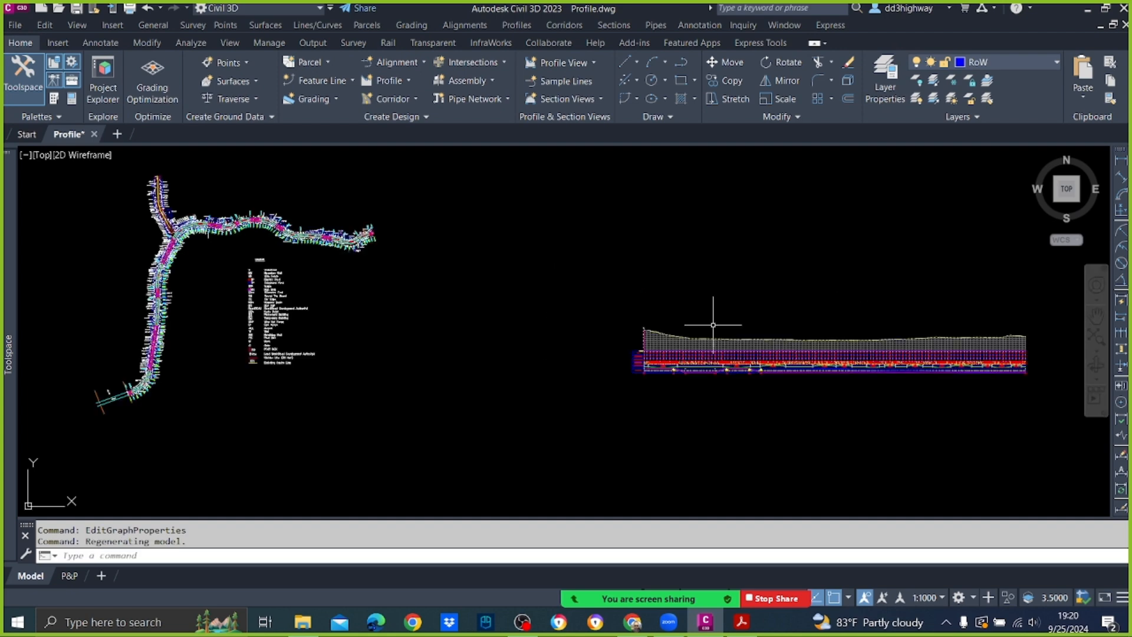
{"action": "scroll", "coordinate": [688, 328], "scroll_direction": "up", "scroll_amount": 5}
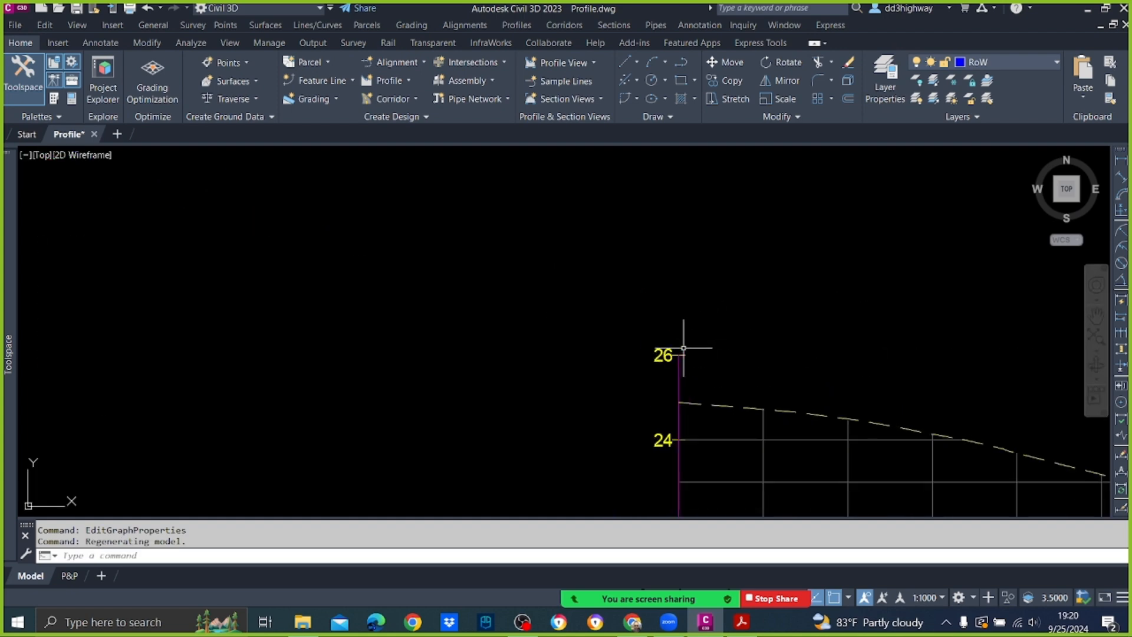
{"action": "scroll", "coordinate": [684, 348], "scroll_direction": "down", "scroll_amount": 3}
{"action": "scroll", "coordinate": [678, 347], "scroll_direction": "up", "scroll_amount": 3}
{"action": "scroll", "coordinate": [681, 350], "scroll_direction": "down", "scroll_amount": 3}
{"action": "scroll", "coordinate": [684, 347], "scroll_direction": "down", "scroll_amount": 3}
{"action": "scroll", "coordinate": [690, 365], "scroll_direction": "up", "scroll_amount": 3}
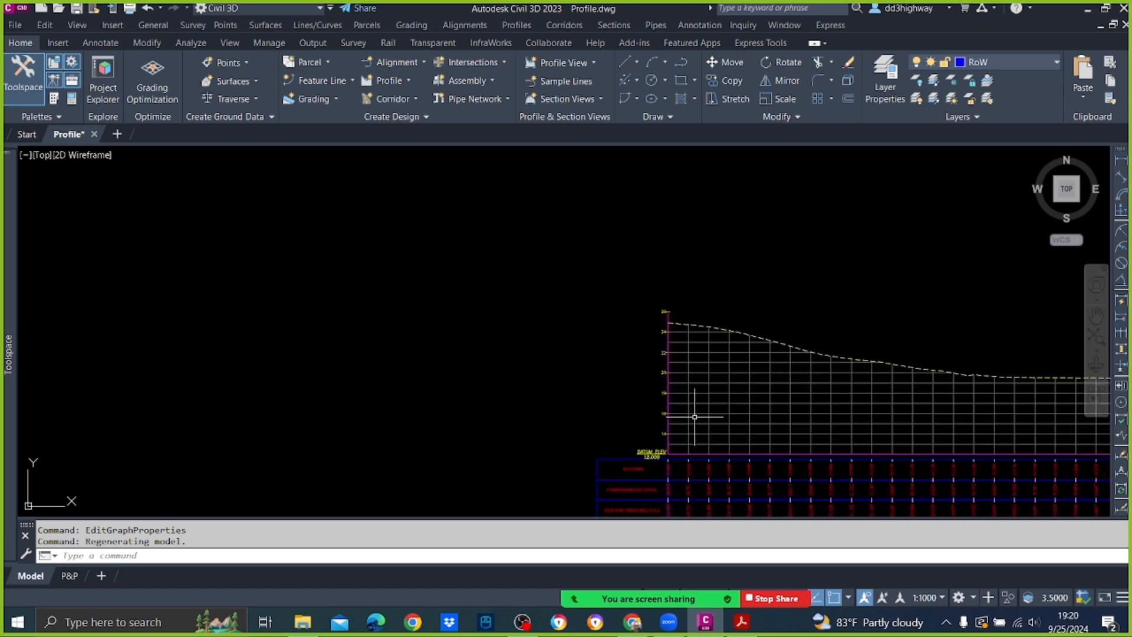
Set the EG profile view's user specified elevation range to a 16 m minimum and a 30 m maximum.
{"action": "left_click", "coordinate": [696, 362]}
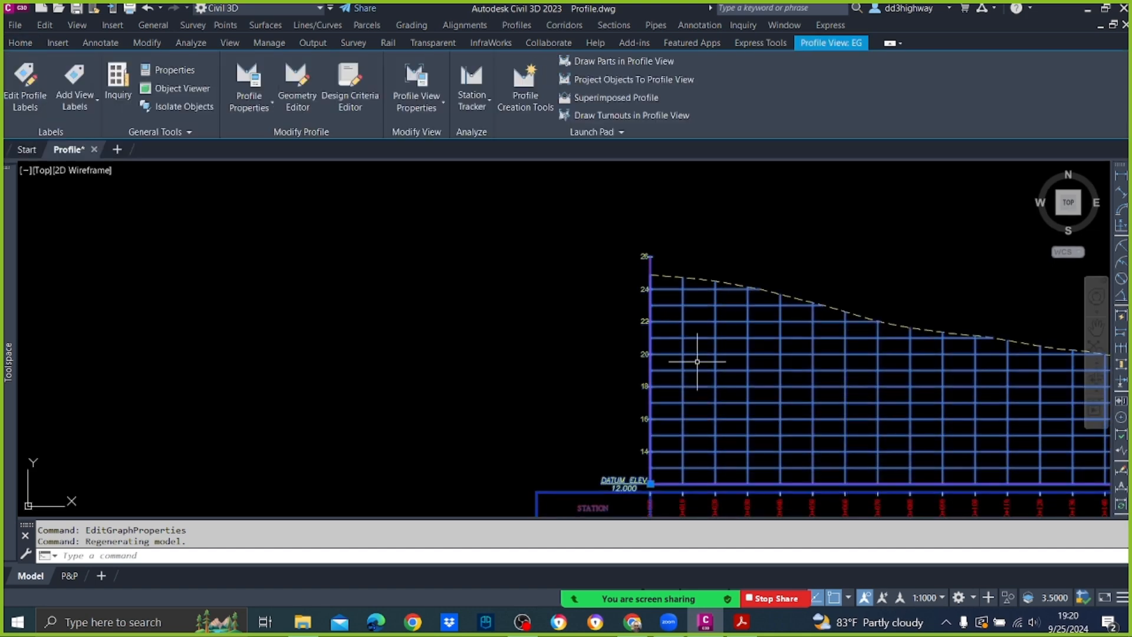
{"action": "right_click", "coordinate": [697, 362]}
{"action": "left_click", "coordinate": [753, 513]}
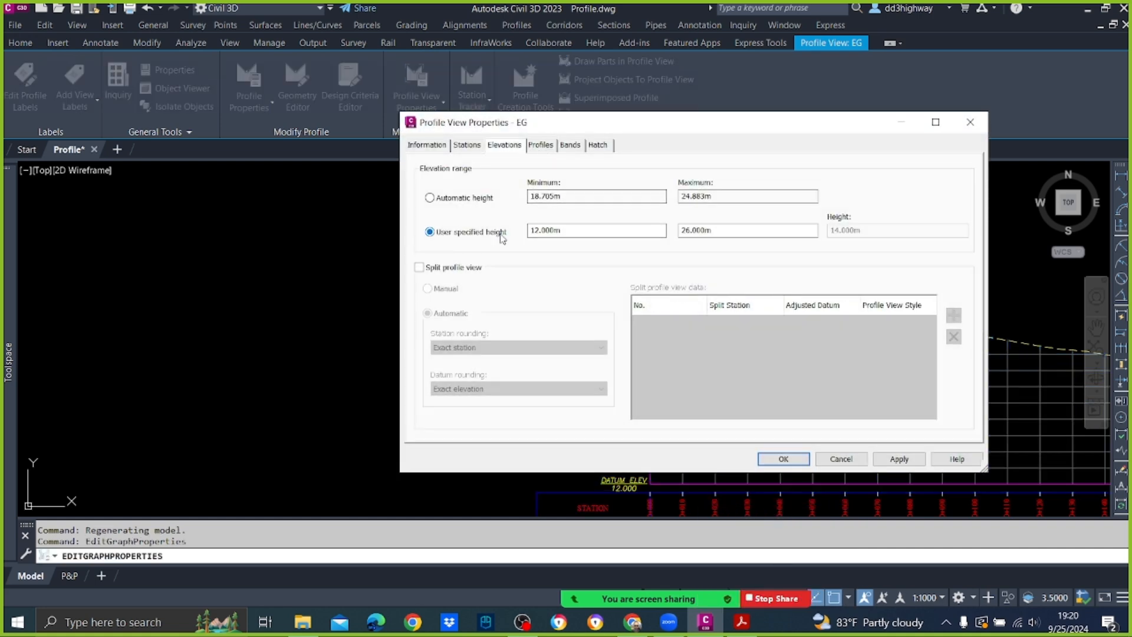
{"action": "left_click", "coordinate": [731, 230]}
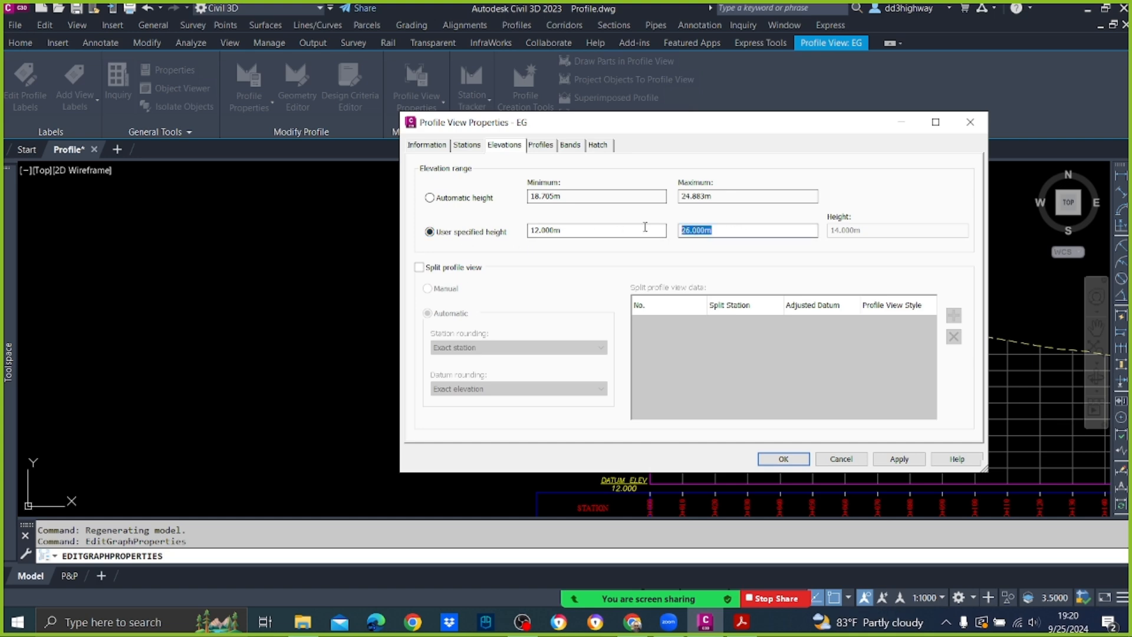
{"action": "type", "text": "30"}
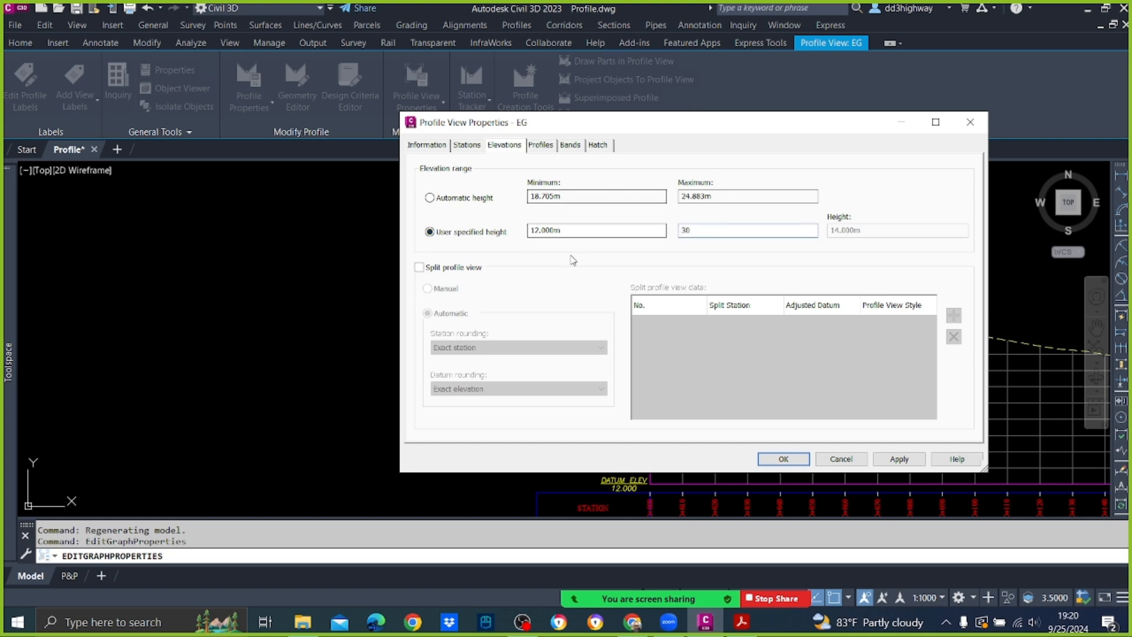
{"action": "left_click", "coordinate": [593, 228]}
{"action": "type", "text": "16"}
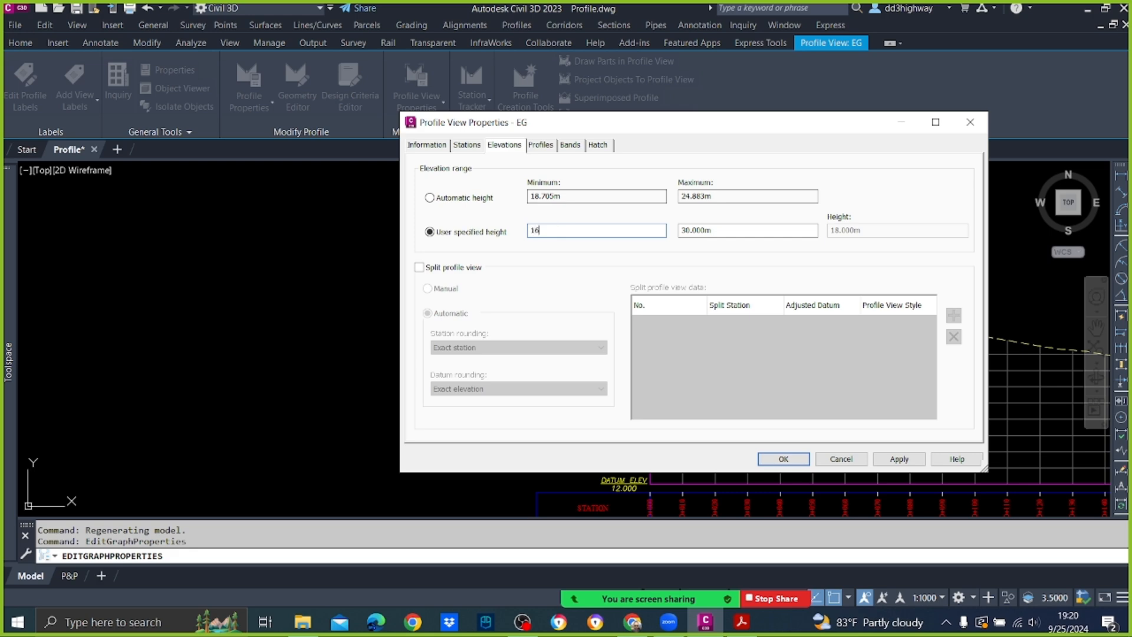
{"action": "left_click", "coordinate": [899, 459]}
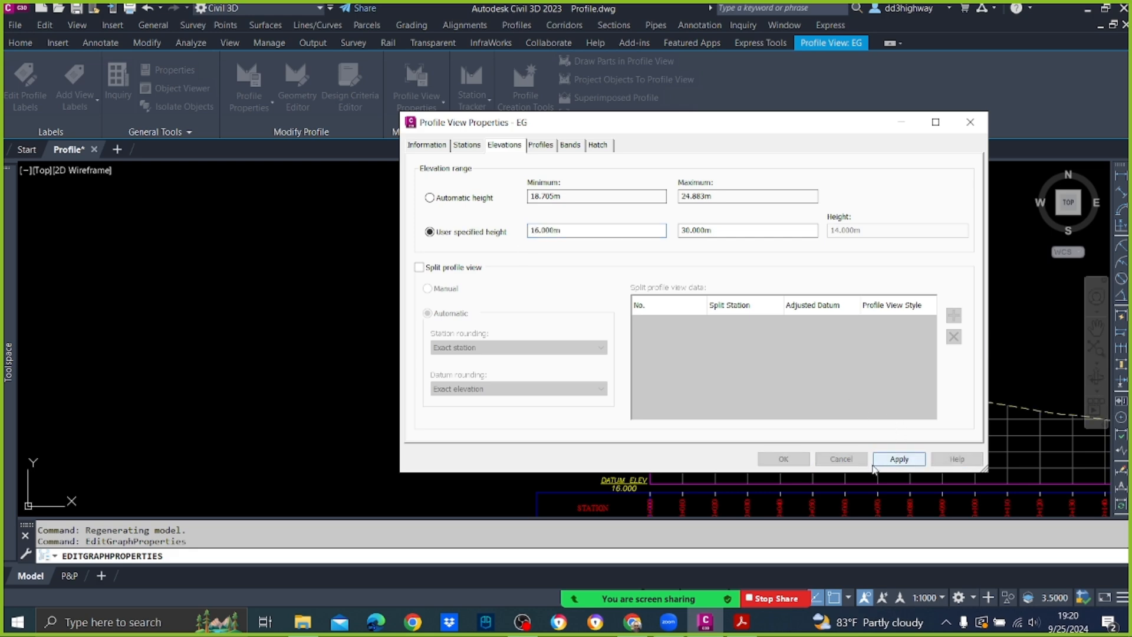
{"action": "left_click", "coordinate": [784, 459]}
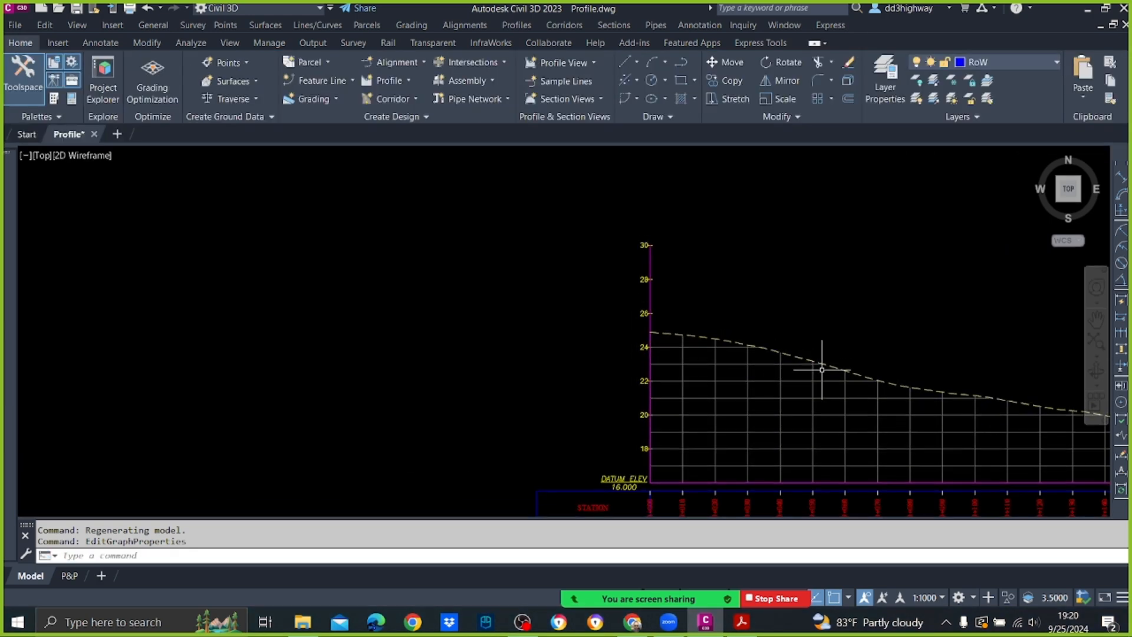
Inspect the resized profile view along its length, ending at its starting station.
{"action": "type", "text": "pan"}
{"action": "key", "text": "Return"}
{"action": "left_click_drag", "start_coordinate": [737, 371], "coordinate": [7, 253]}
{"action": "scroll", "coordinate": [744, 322], "scroll_direction": "down", "scroll_amount": 5}
{"action": "left_click_drag", "start_coordinate": [824, 332], "coordinate": [678, 343]}
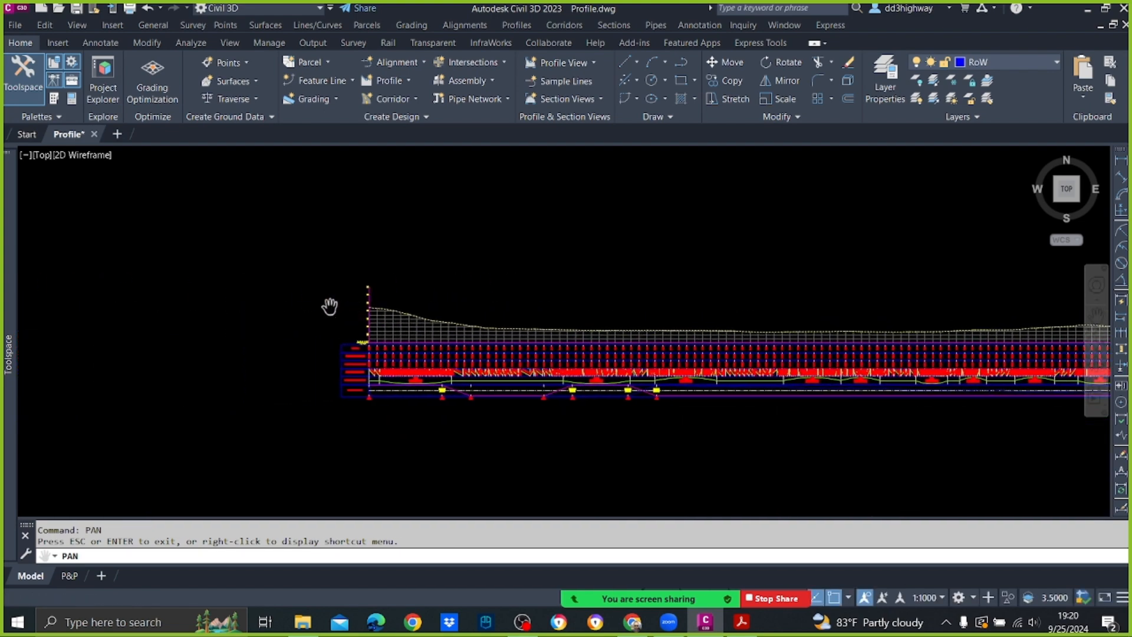
{"action": "scroll", "coordinate": [333, 308], "scroll_direction": "up", "scroll_amount": 5}
{"action": "key", "text": "Escape"}
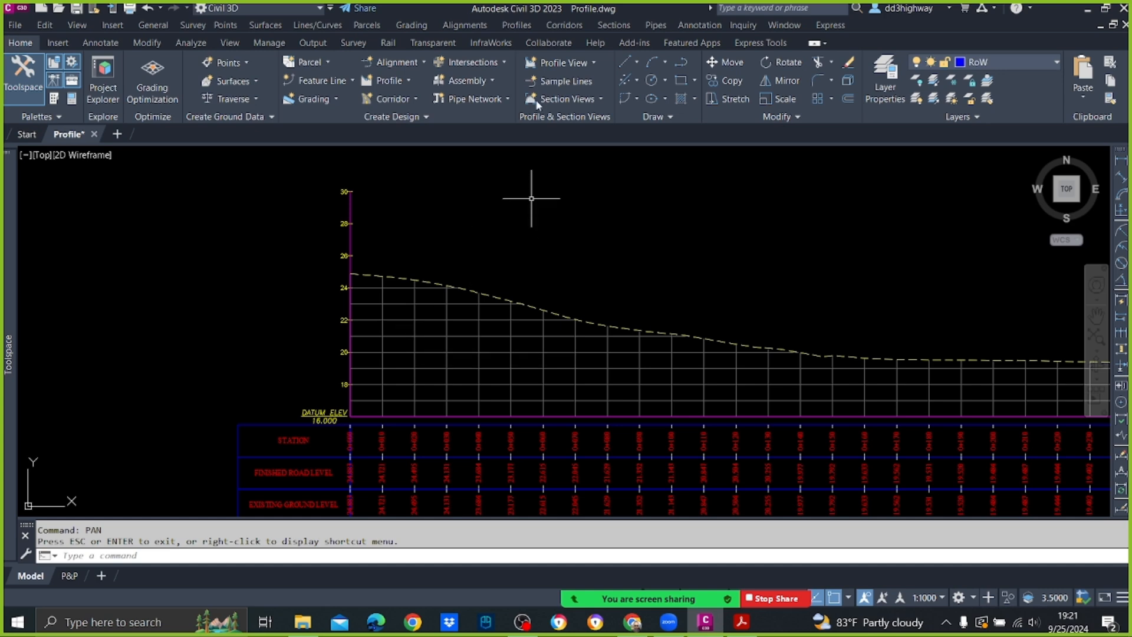
Create a layout profile named FG in the profile view, with the UoM profile style and UoM label set.
{"action": "left_click", "coordinate": [516, 25]}
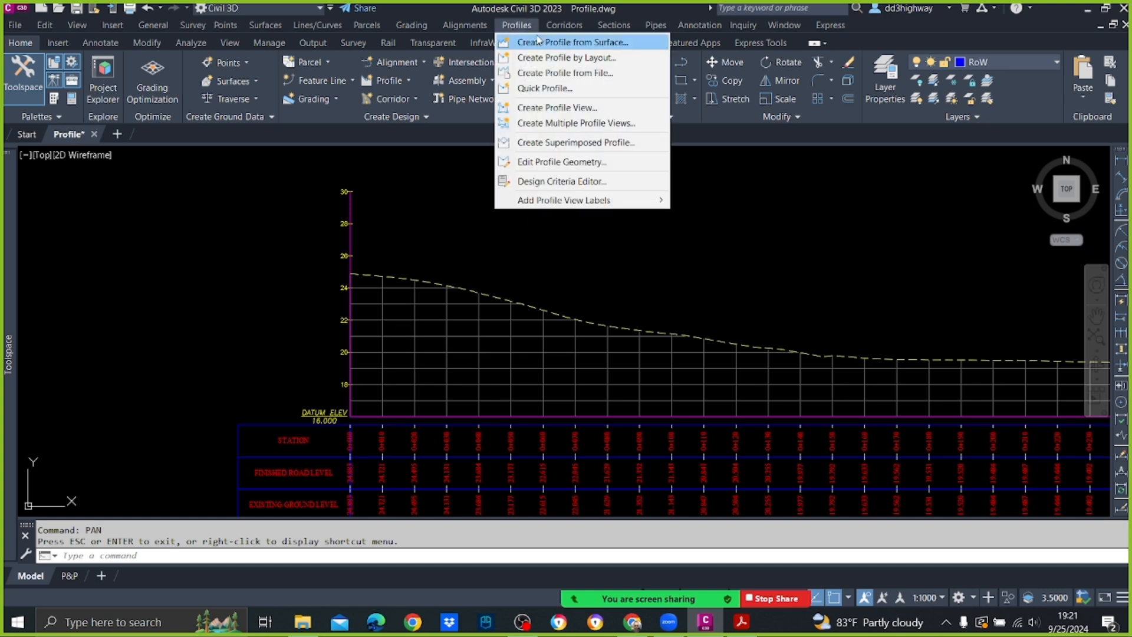
{"action": "left_click", "coordinate": [627, 67]}
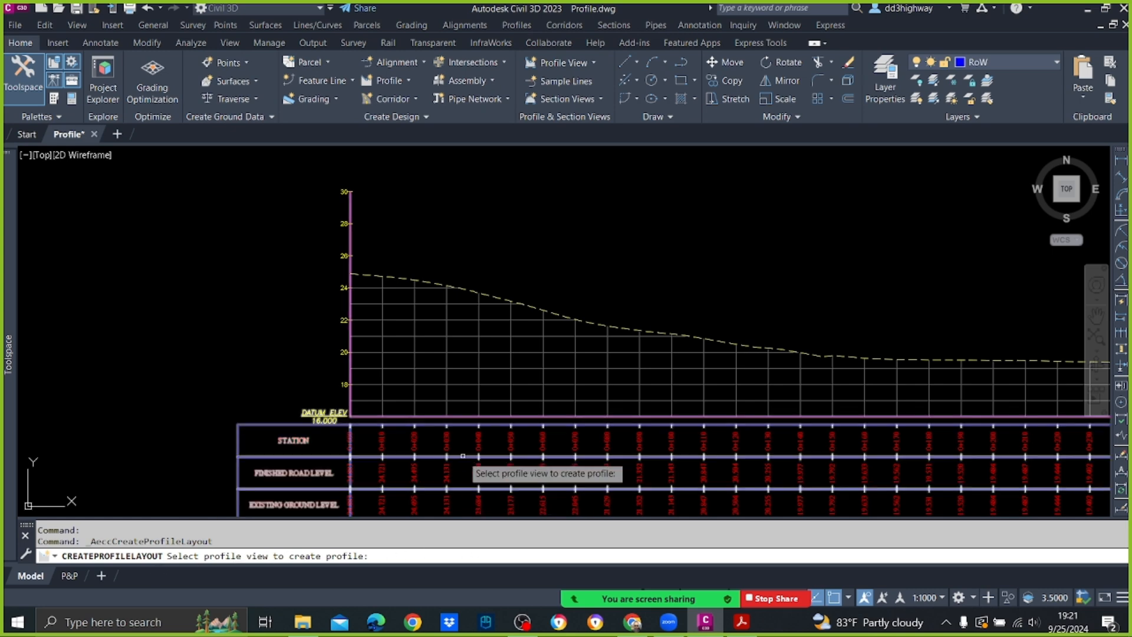
{"action": "left_click", "coordinate": [449, 334]}
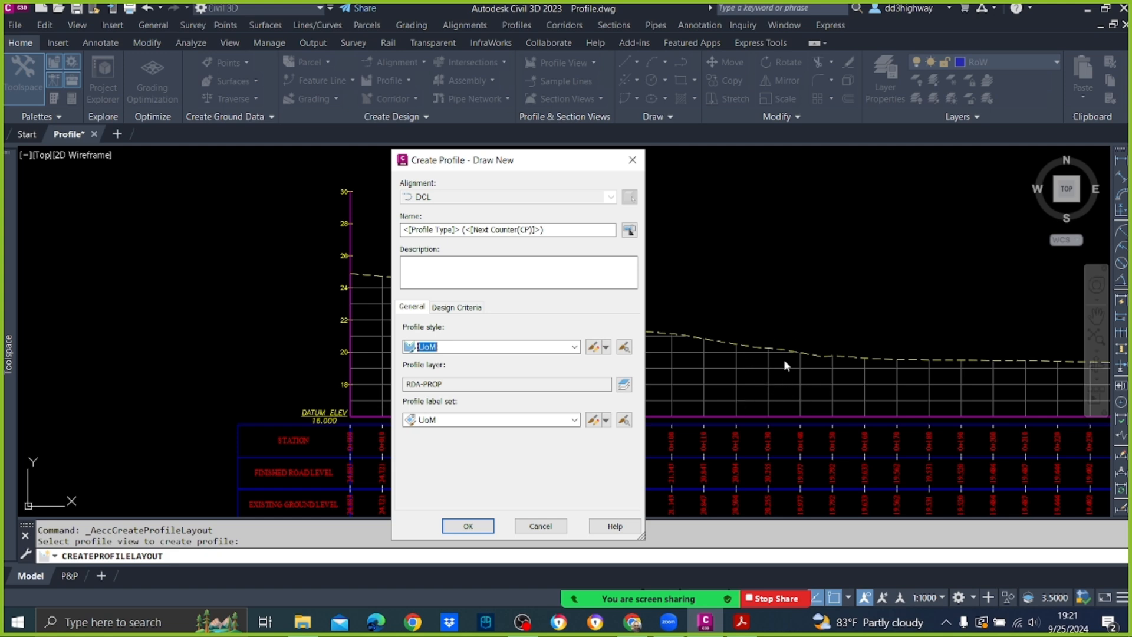
{"action": "left_click_drag", "start_coordinate": [560, 230], "coordinate": [401, 229]}
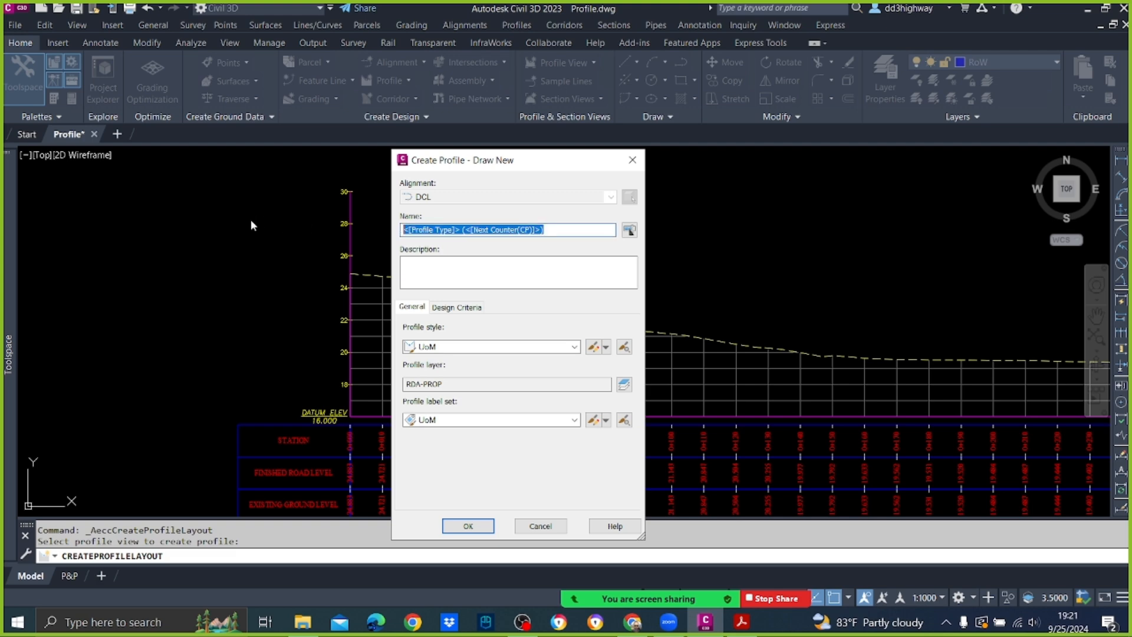
{"action": "type", "text": "FG"}
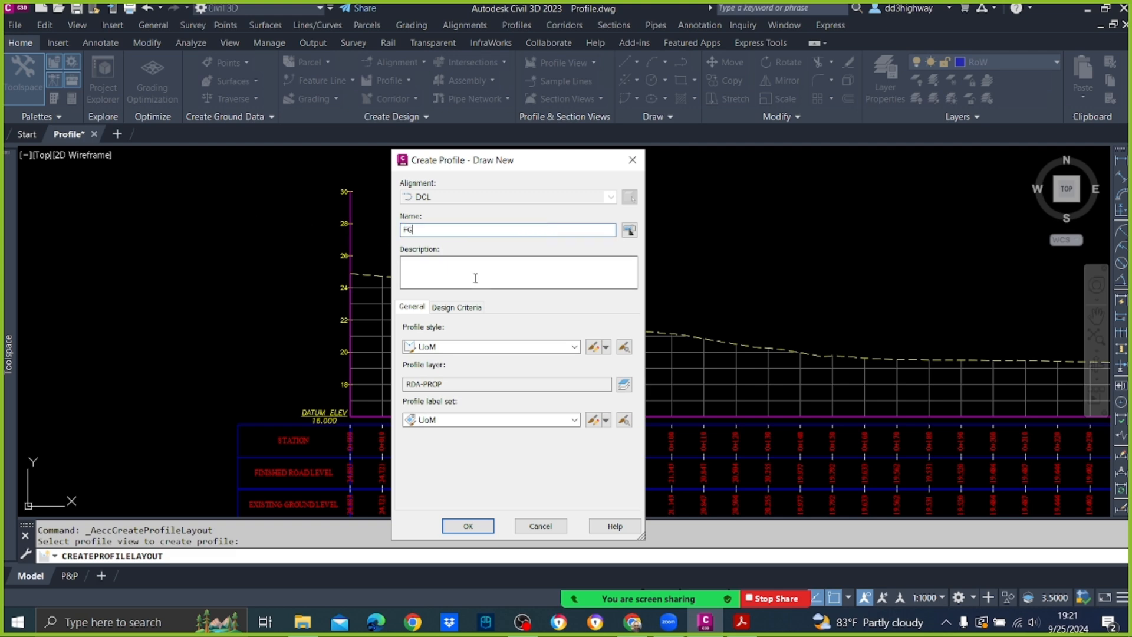
{"action": "left_click", "coordinate": [461, 348]}
{"action": "left_click", "coordinate": [461, 348]}
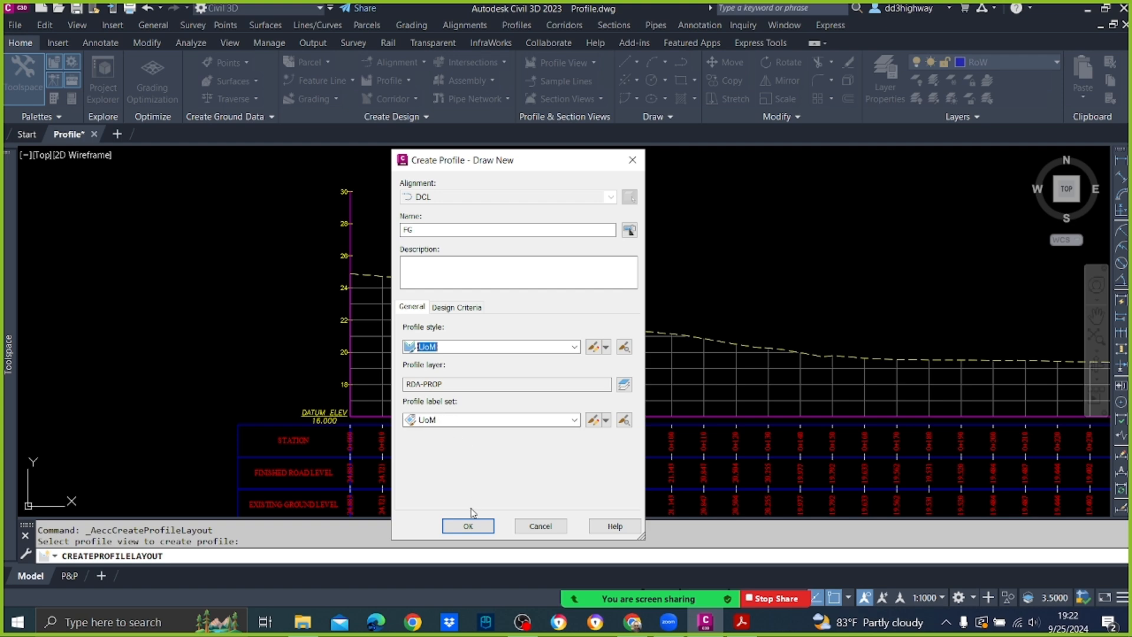
{"action": "left_click", "coordinate": [480, 533]}
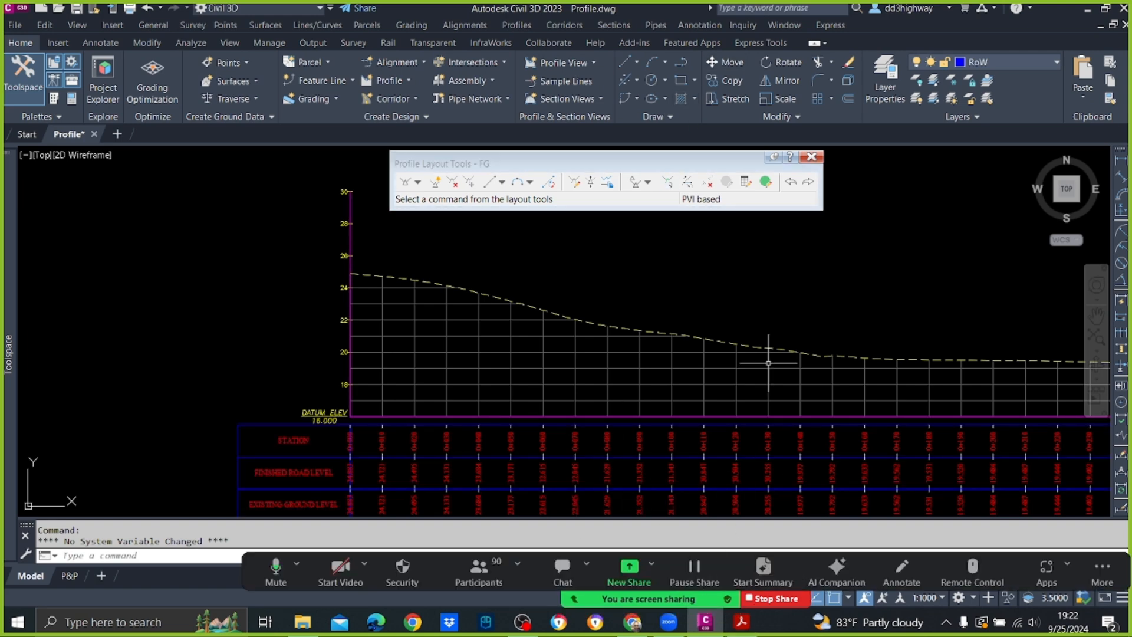
Start drawing the FG profile with tangents without curves, from the existing ground line's starting point at station 0+000.
{"action": "left_click", "coordinate": [615, 158]}
{"action": "left_click_drag", "start_coordinate": [604, 171], "coordinate": [670, 206]}
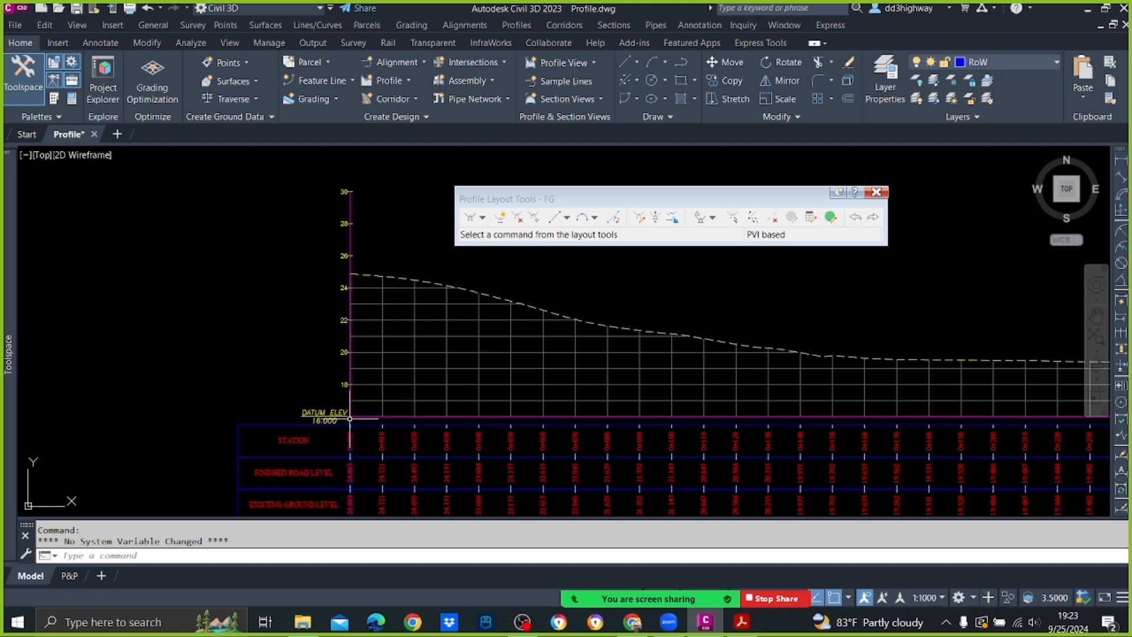
{"action": "mouse_move", "coordinate": [492, 419]}
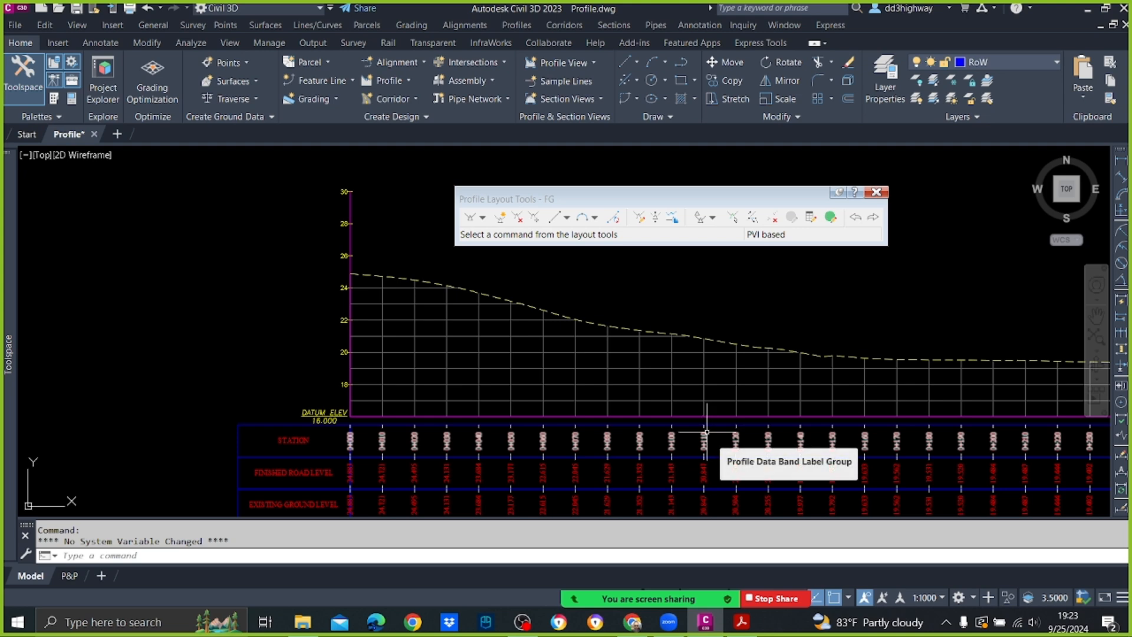
{"action": "mouse_move", "coordinate": [370, 296]}
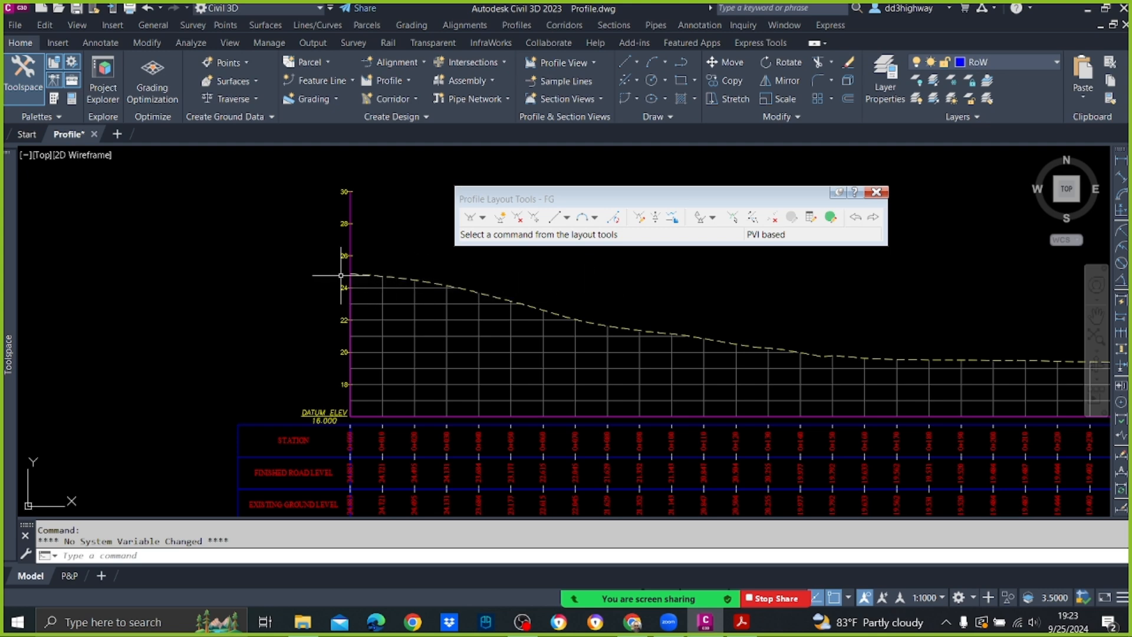
{"action": "mouse_move", "coordinate": [567, 303]}
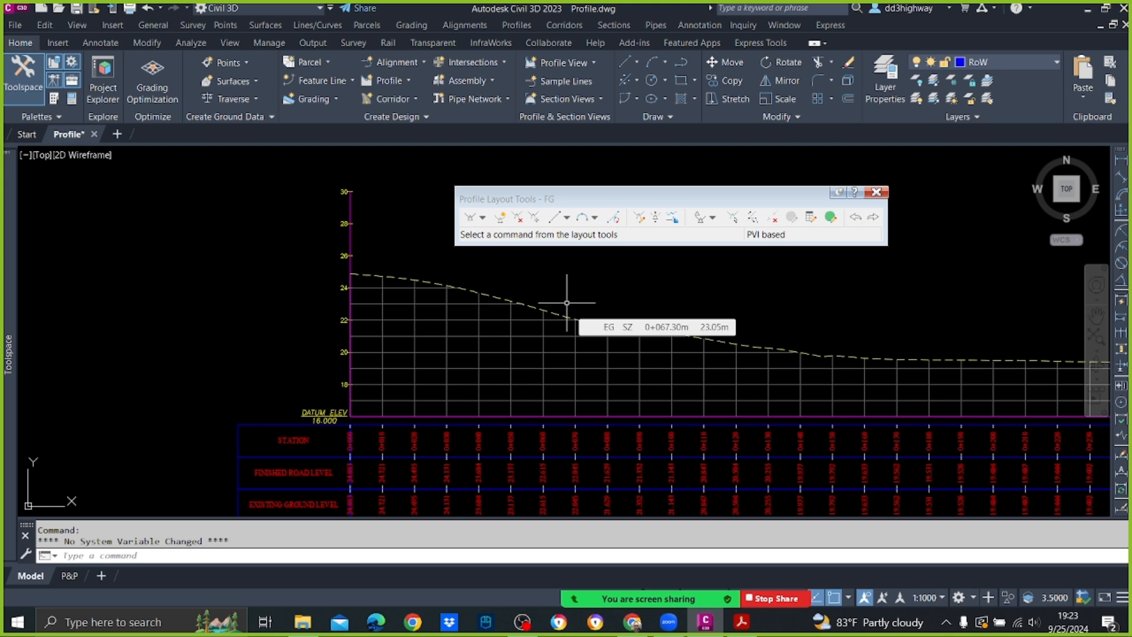
{"action": "left_click", "coordinate": [484, 217]}
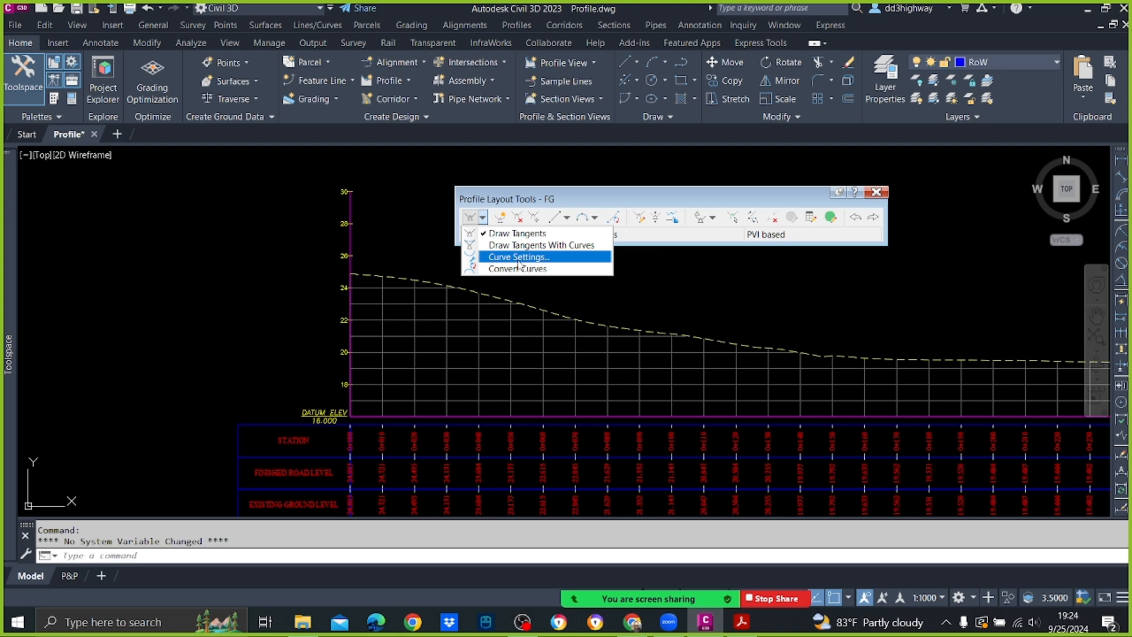
{"action": "left_click", "coordinate": [558, 235]}
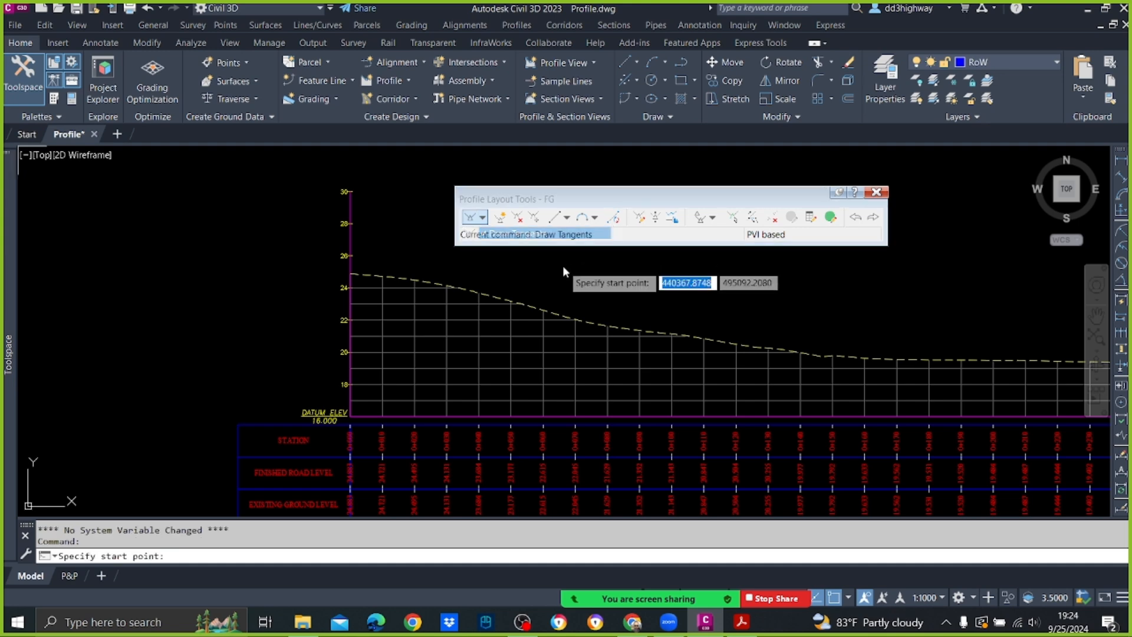
{"action": "left_click", "coordinate": [350, 274]}
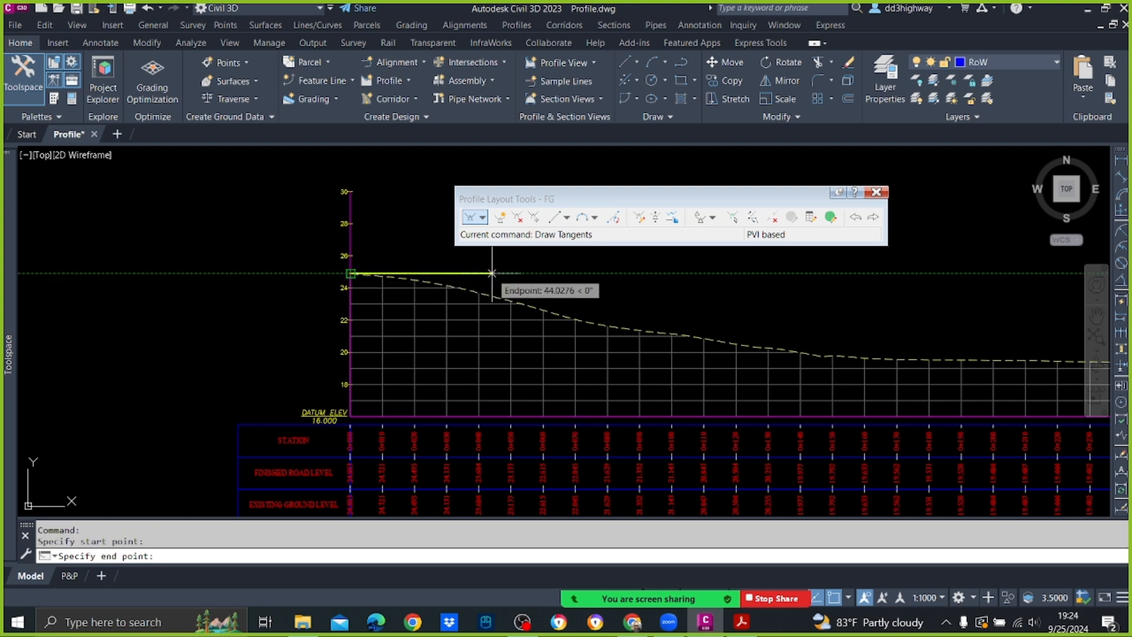
Turn object snap off and place the first two FG PVIs along the initial descent, at about stations 0+025 and 0+080.
{"action": "scroll", "coordinate": [366, 253], "scroll_direction": "up", "scroll_amount": 5}
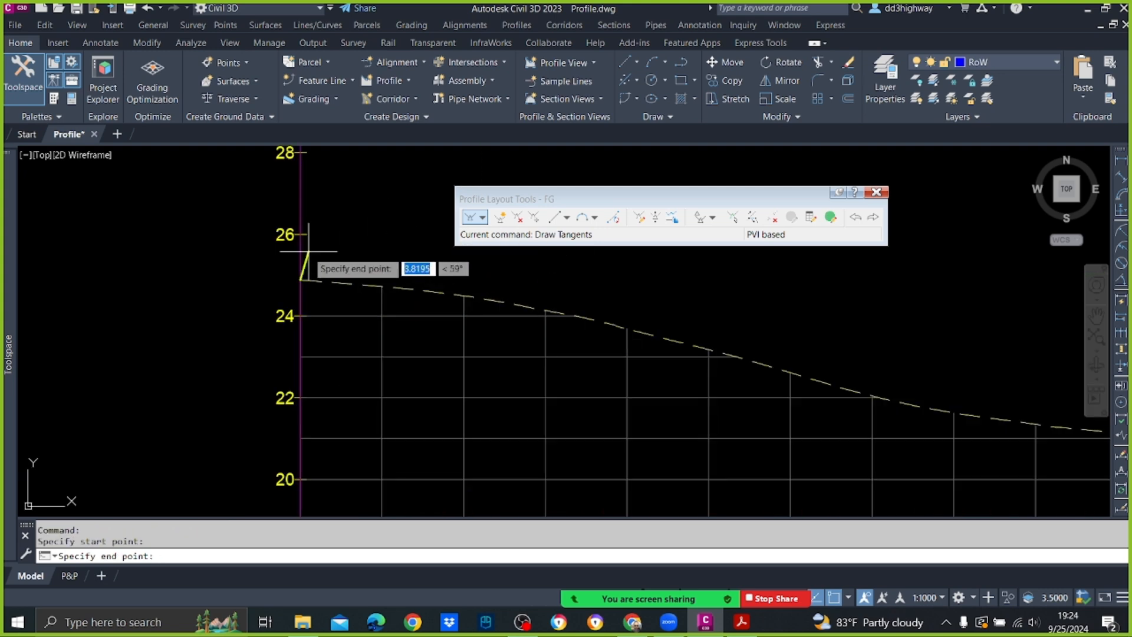
{"action": "scroll", "coordinate": [277, 366], "scroll_direction": "down", "scroll_amount": 4}
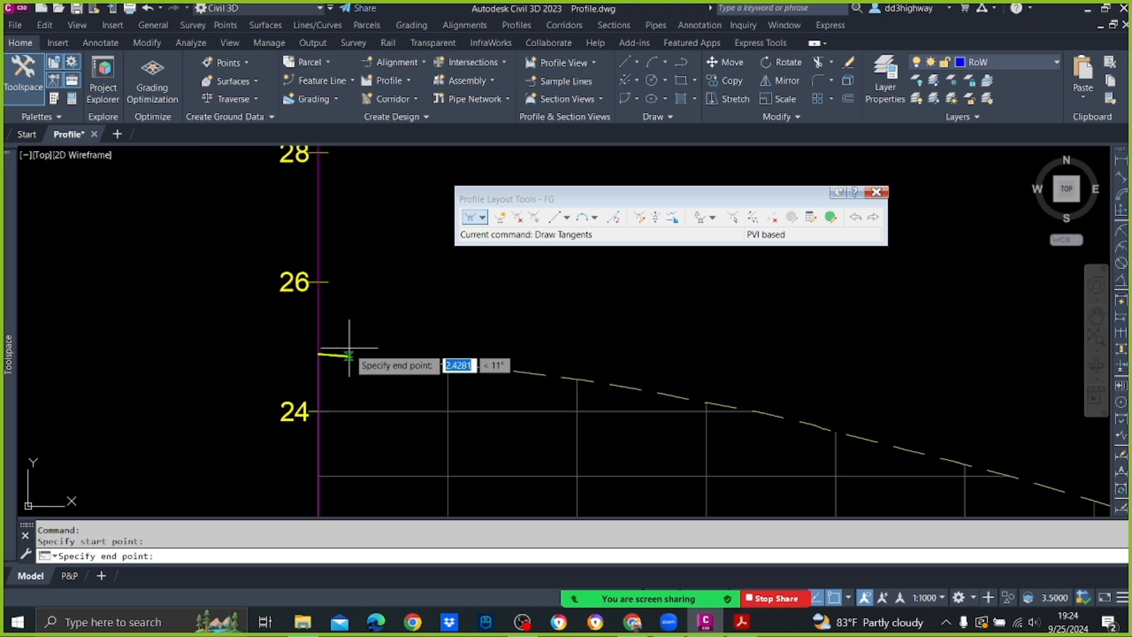
{"action": "scroll", "coordinate": [532, 324], "scroll_direction": "down", "scroll_amount": 3}
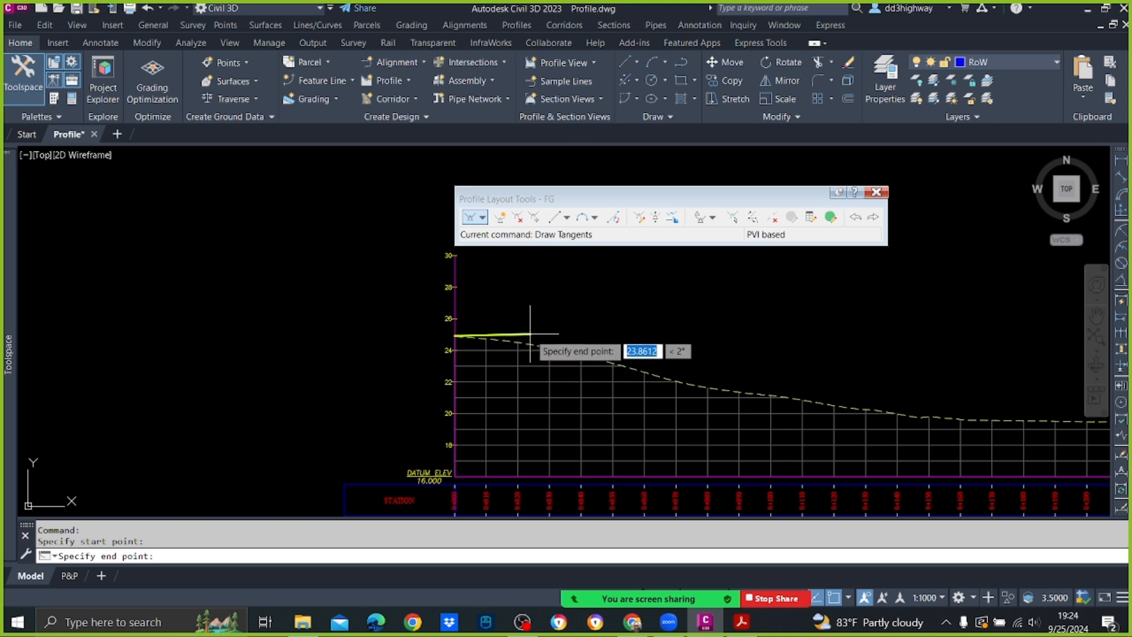
{"action": "key", "text": "F3"}
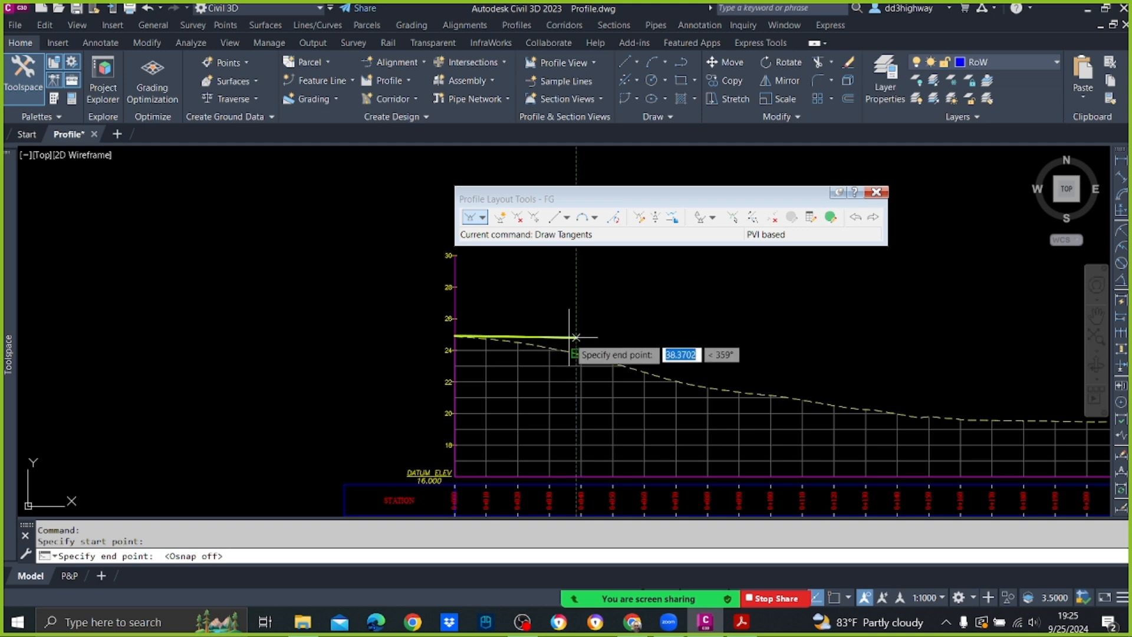
{"action": "scroll", "coordinate": [556, 336], "scroll_direction": "up", "scroll_amount": 2}
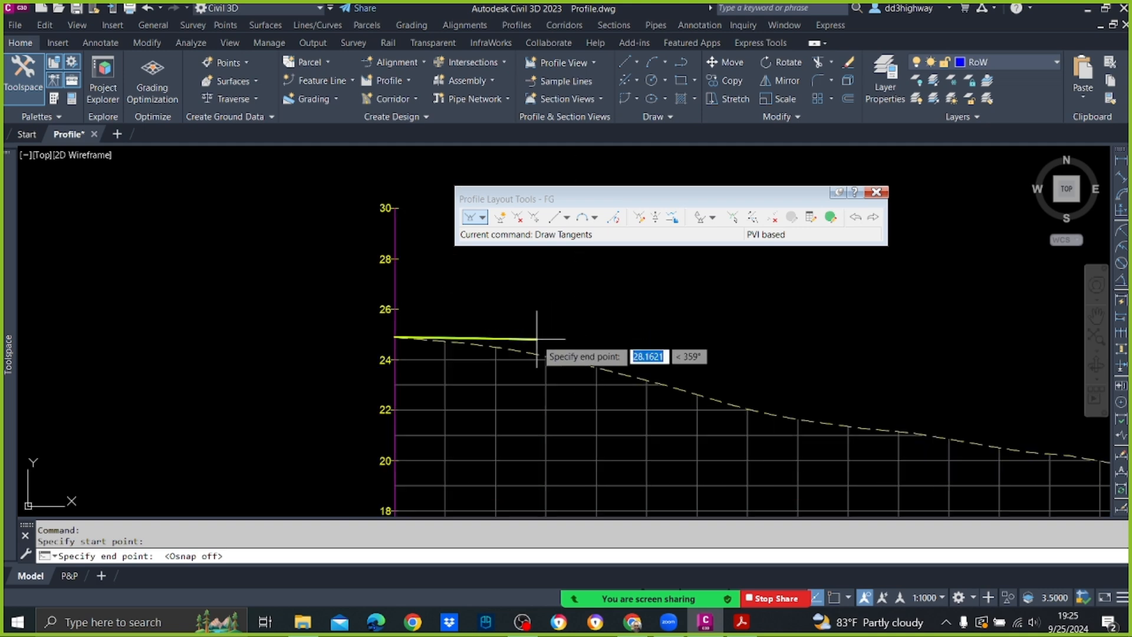
{"action": "left_click", "coordinate": [522, 341]}
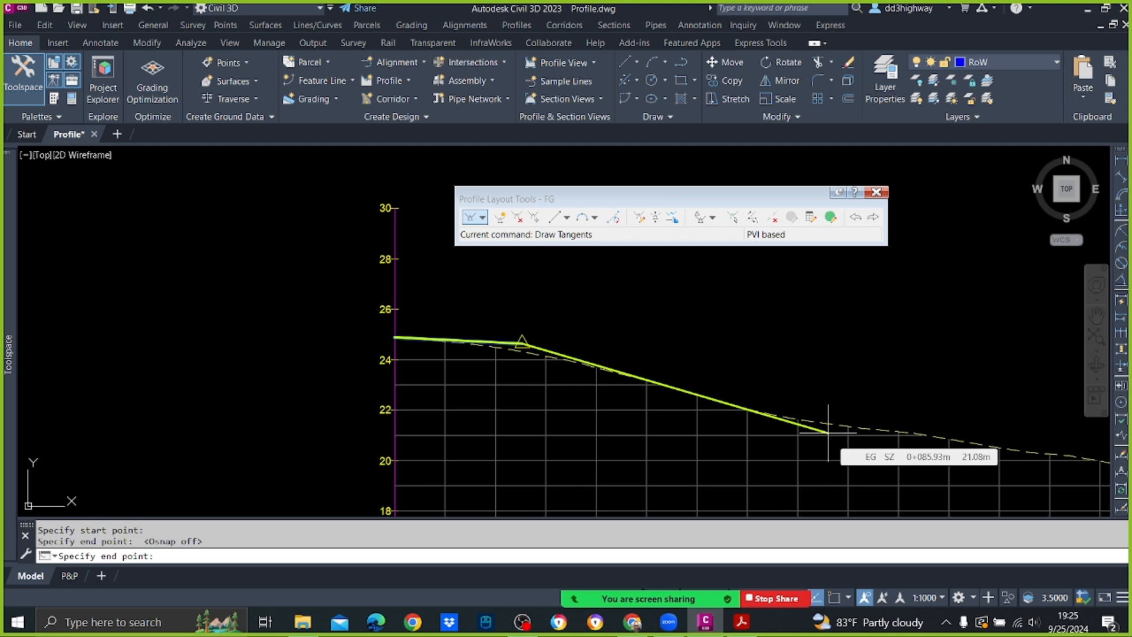
{"action": "left_click", "coordinate": [790, 421]}
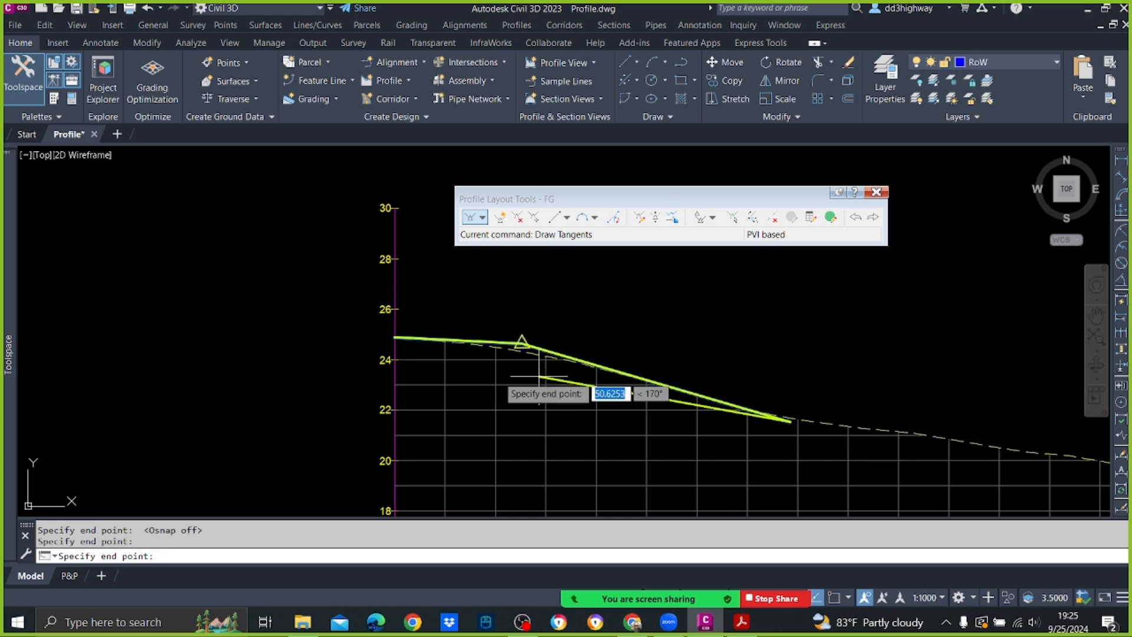
Continue the FG tangents with PVIs close to the existing ground at about stations 0+150 and 0+255.
{"action": "scroll", "coordinate": [796, 380], "scroll_direction": "down", "scroll_amount": 5}
{"action": "scroll", "coordinate": [837, 395], "scroll_direction": "up", "scroll_amount": 5}
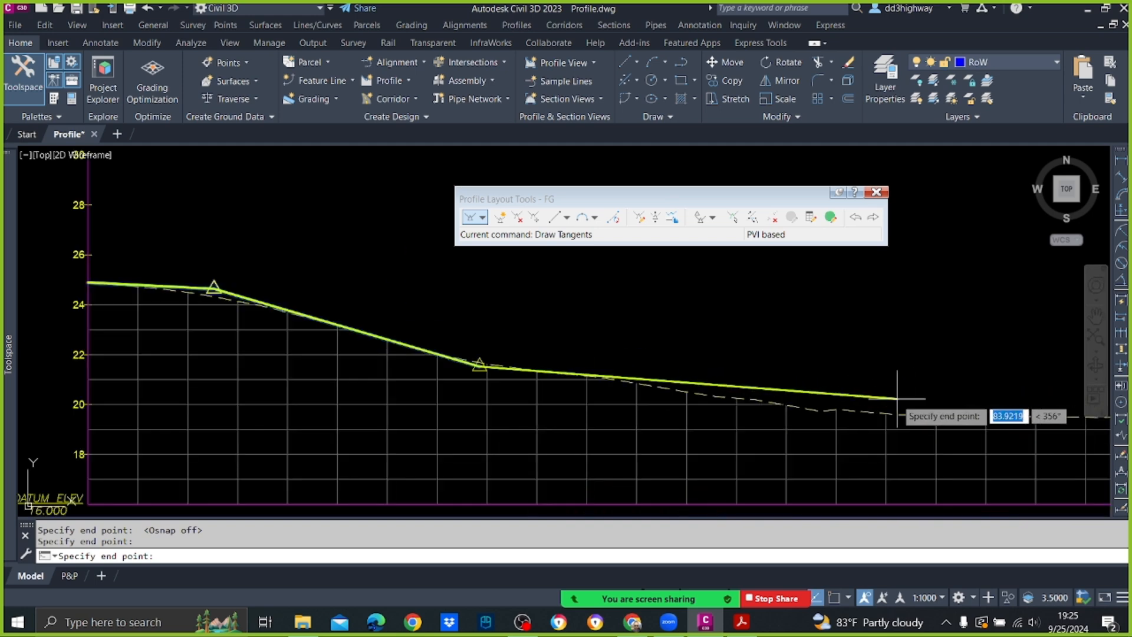
{"action": "left_click", "coordinate": [840, 409]}
{"action": "scroll", "coordinate": [693, 352], "scroll_direction": "down", "scroll_amount": 5}
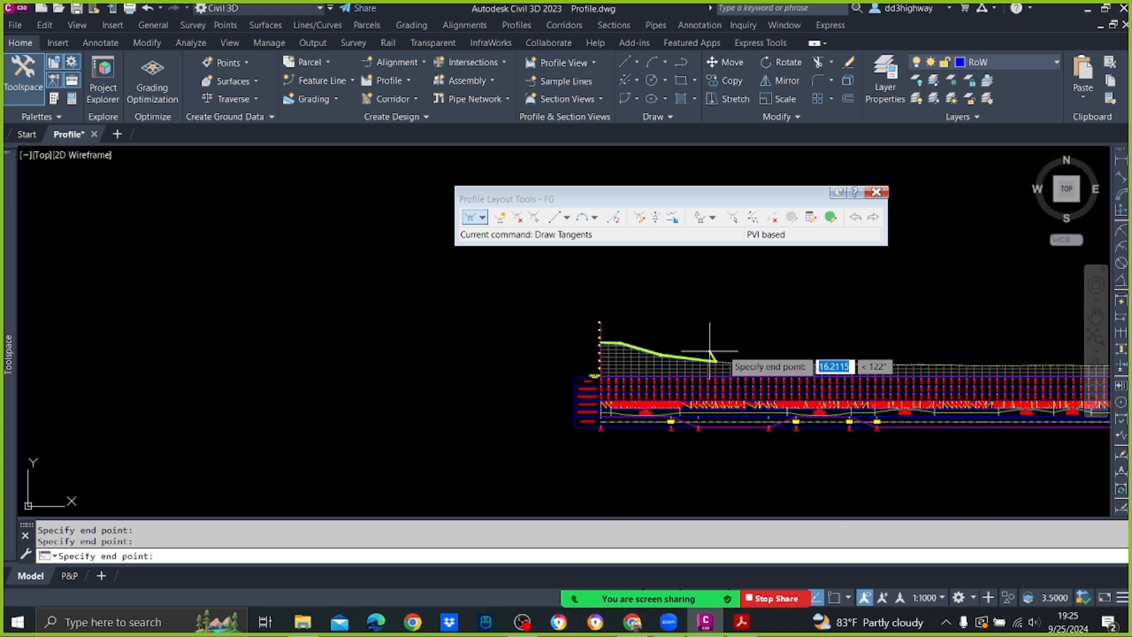
{"action": "scroll", "coordinate": [855, 355], "scroll_direction": "up", "scroll_amount": 3}
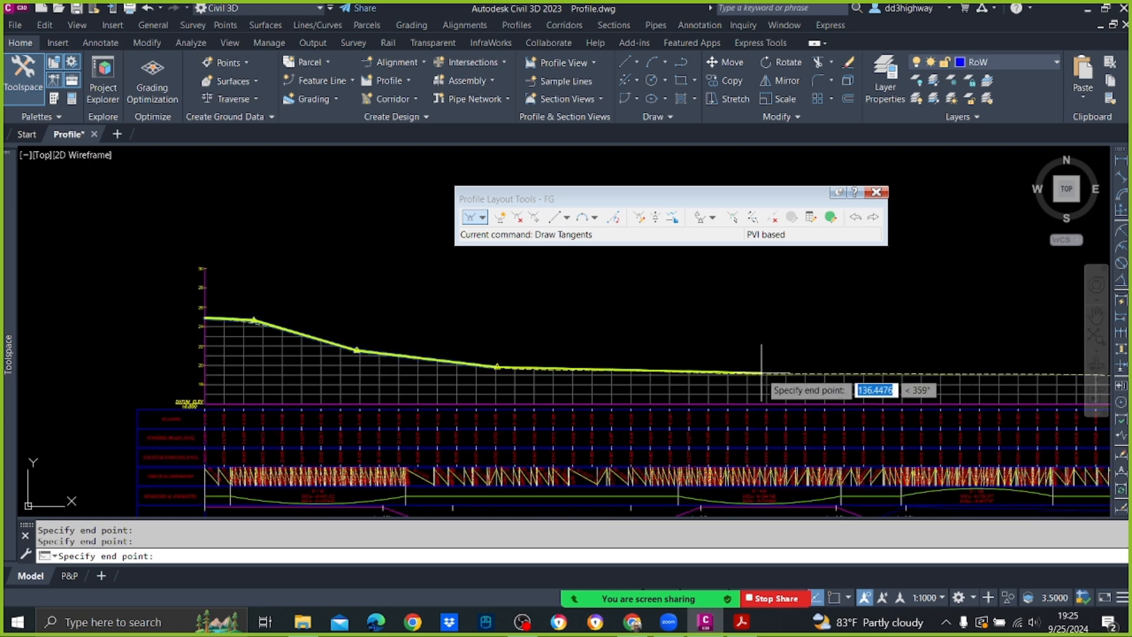
{"action": "left_click", "coordinate": [696, 372]}
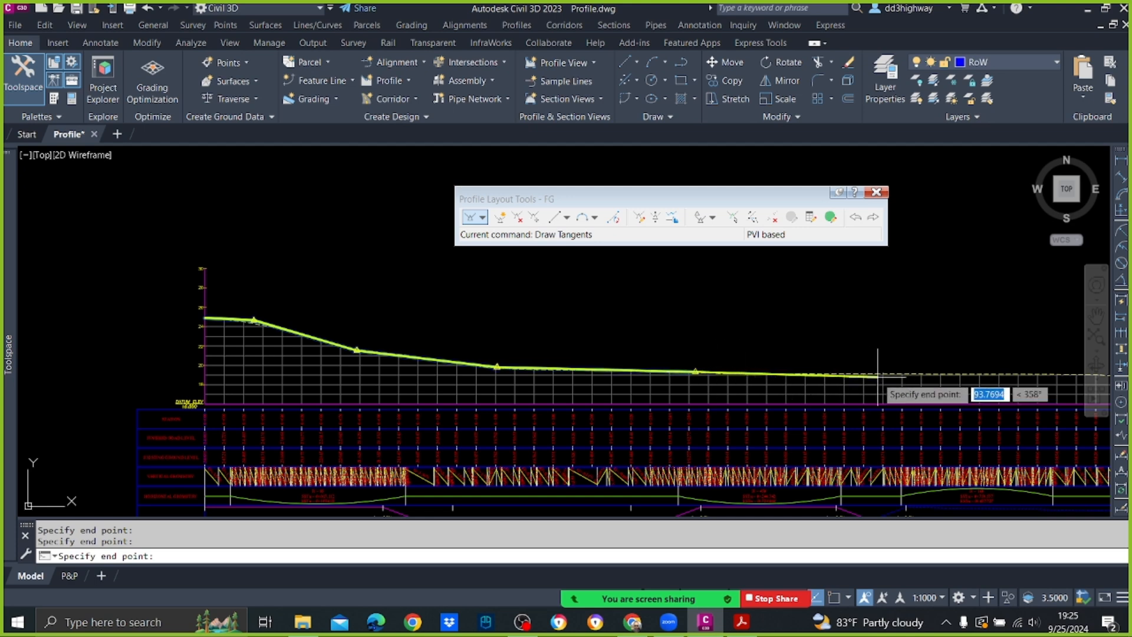
Extend the FG tangents along the nearly flat existing ground with PVIs at about stations 0+345 and 0+465.
{"action": "scroll", "coordinate": [880, 372], "scroll_direction": "up", "scroll_amount": 4}
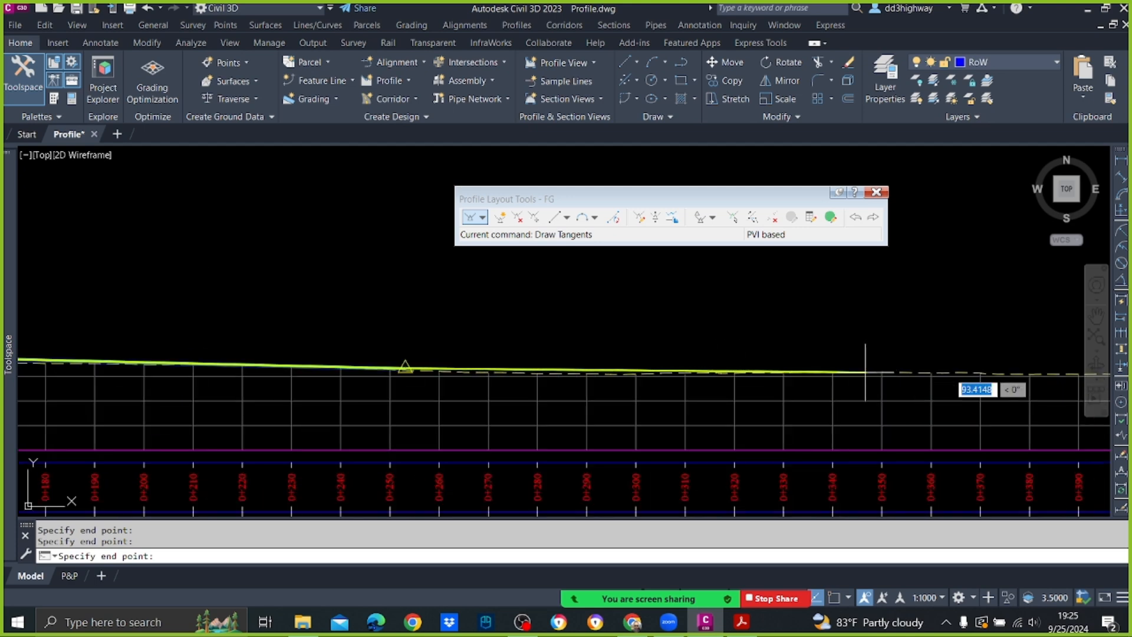
{"action": "scroll", "coordinate": [799, 337], "scroll_direction": "down", "scroll_amount": 4}
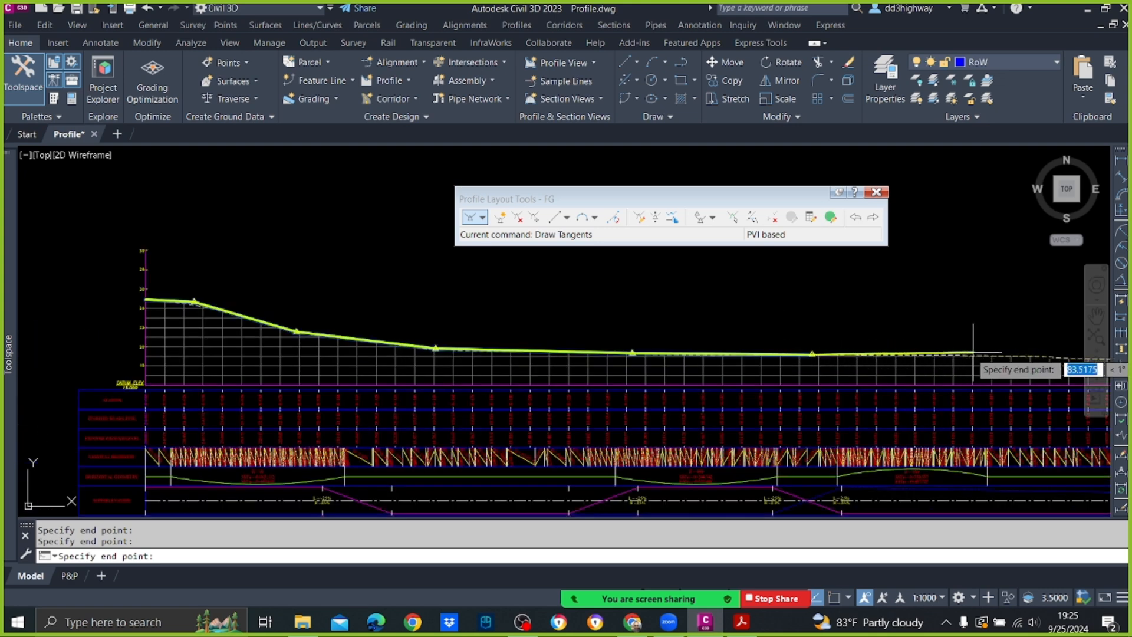
{"action": "scroll", "coordinate": [955, 353], "scroll_direction": "down", "scroll_amount": 3}
{"action": "scroll", "coordinate": [943, 354], "scroll_direction": "up", "scroll_amount": 5}
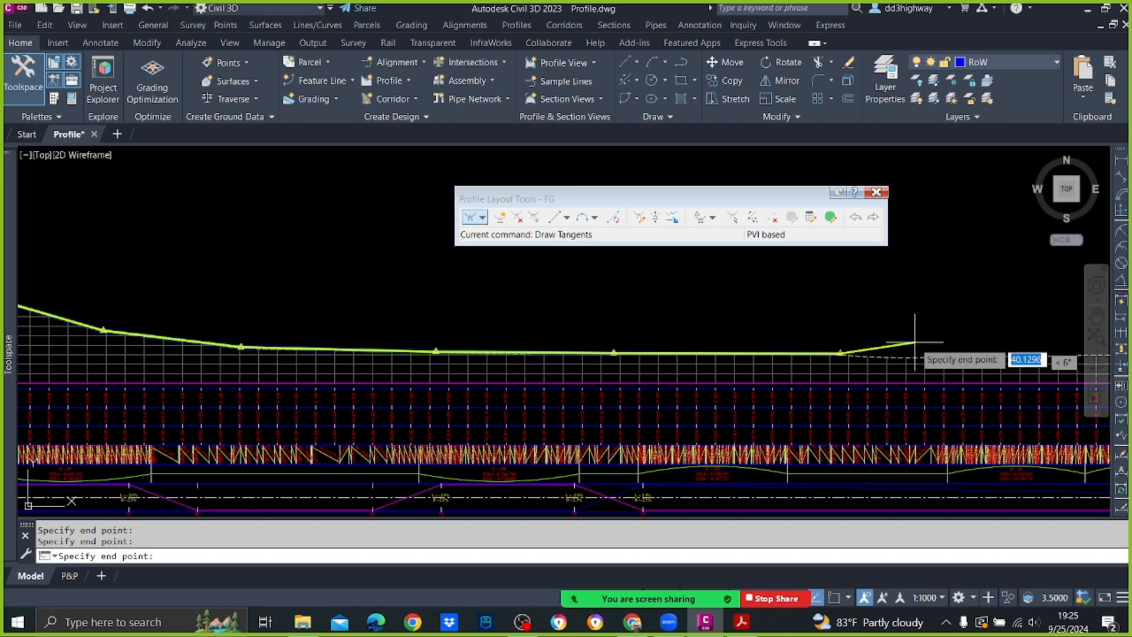
{"action": "scroll", "coordinate": [938, 348], "scroll_direction": "down", "scroll_amount": 3}
{"action": "scroll", "coordinate": [971, 341], "scroll_direction": "up", "scroll_amount": 3}
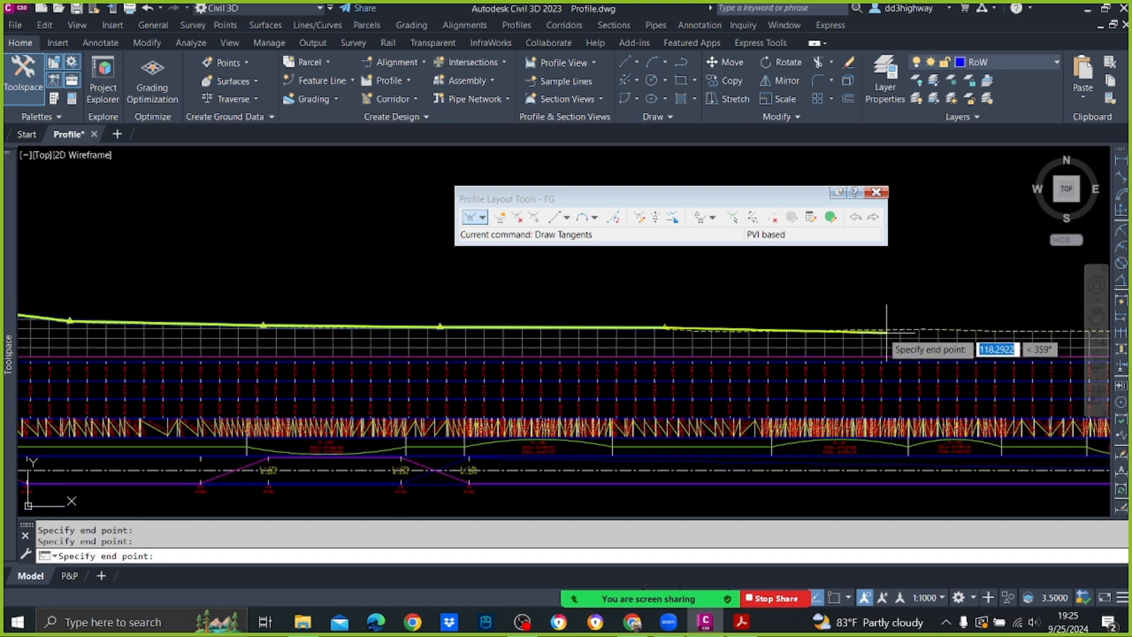
Add four FG PVIs following the gently undulating ground, at about stations 0+520, 0+615, 0+690 and 0+765.
{"action": "left_click", "coordinate": [772, 331]}
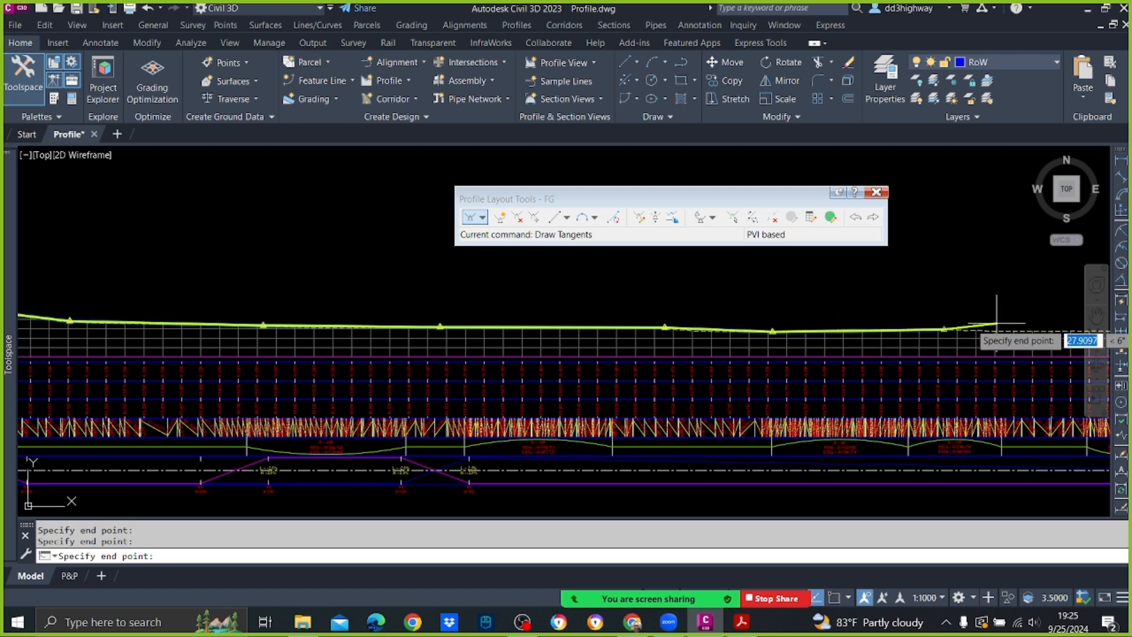
{"action": "scroll", "coordinate": [873, 325], "scroll_direction": "down", "scroll_amount": 5}
{"action": "scroll", "coordinate": [855, 325], "scroll_direction": "up", "scroll_amount": 4}
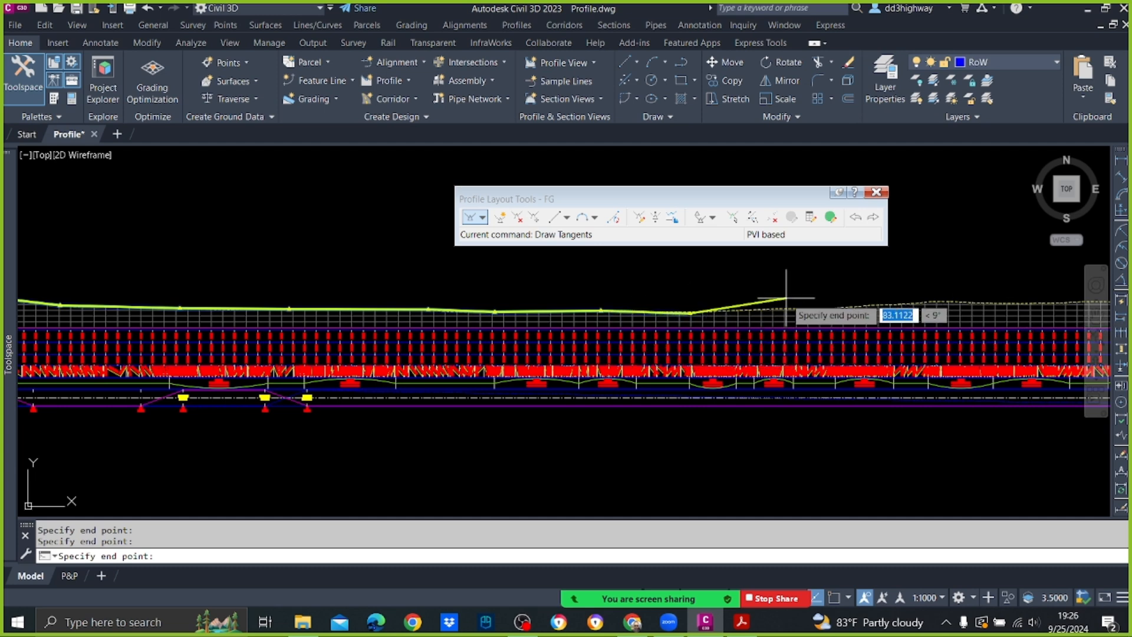
{"action": "scroll", "coordinate": [778, 313], "scroll_direction": "up", "scroll_amount": 3}
{"action": "left_click", "coordinate": [763, 321]}
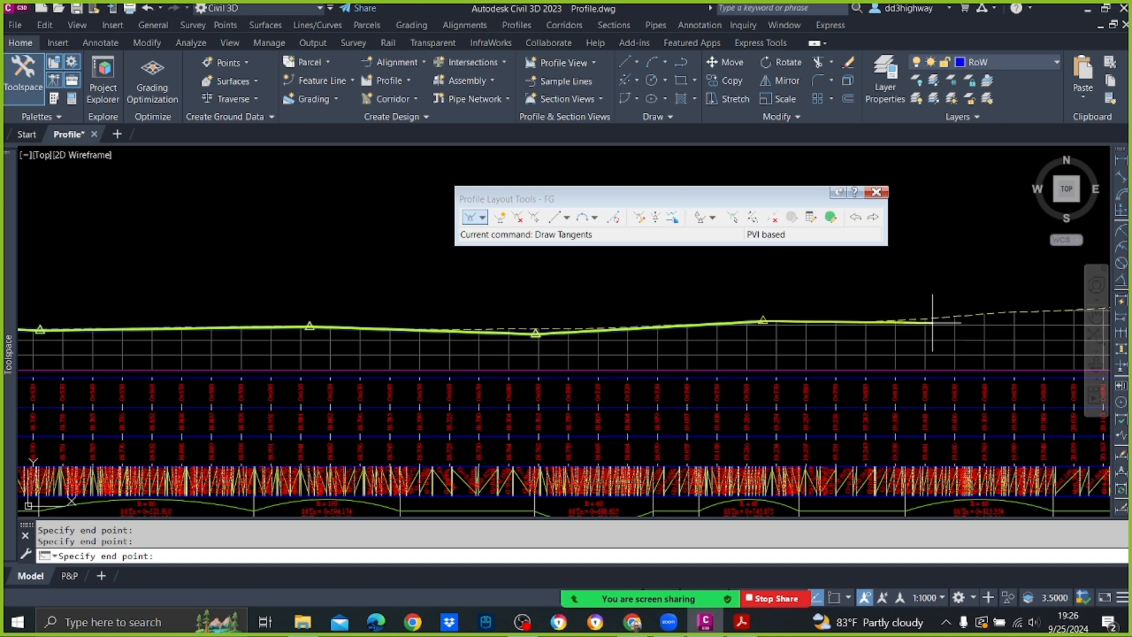
Place an FG PVI before the next ground rise at about station 0+820 and another on its crest at about 0+910.
{"action": "left_click", "coordinate": [929, 321]}
{"action": "scroll", "coordinate": [902, 308], "scroll_direction": "down", "scroll_amount": 2}
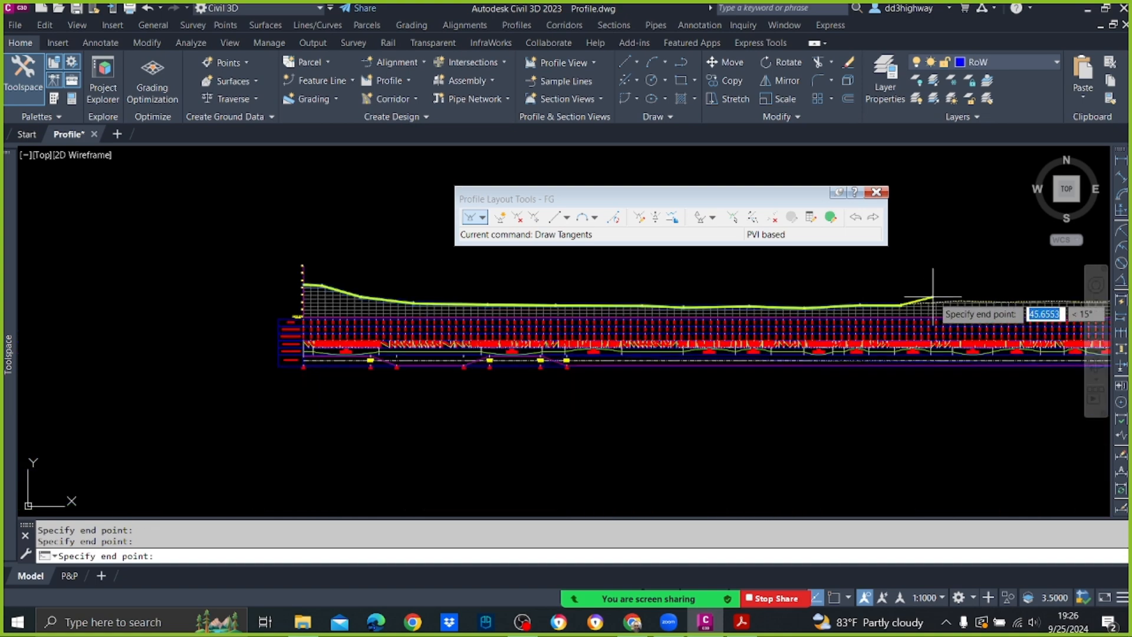
{"action": "scroll", "coordinate": [936, 283], "scroll_direction": "up", "scroll_amount": 2}
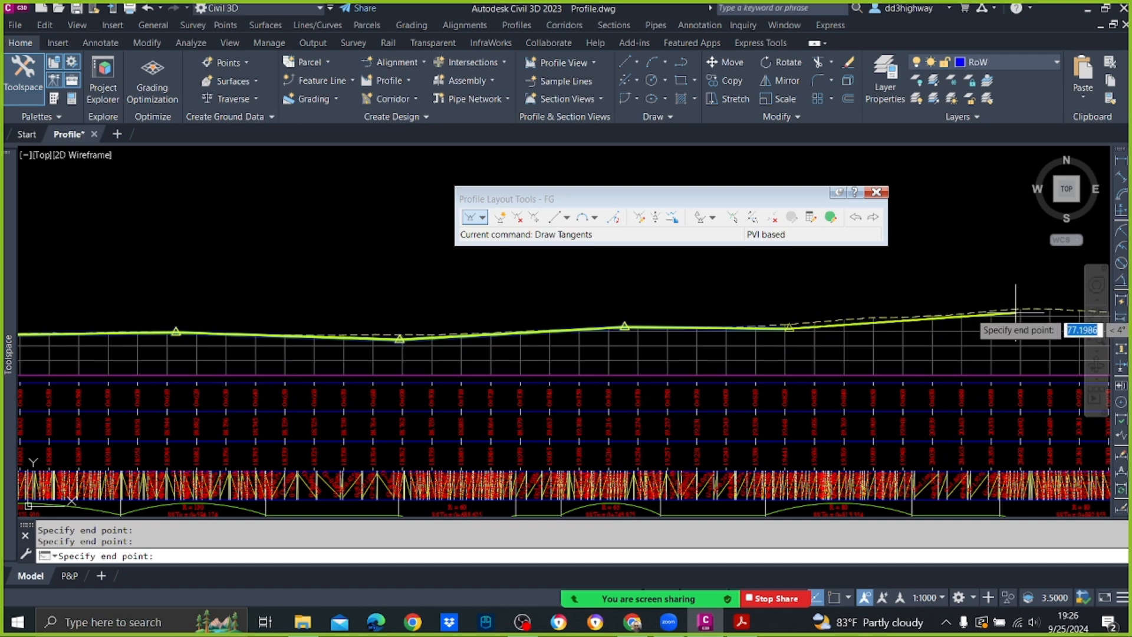
{"action": "scroll", "coordinate": [949, 304], "scroll_direction": "down", "scroll_amount": 2}
{"action": "scroll", "coordinate": [984, 300], "scroll_direction": "up", "scroll_amount": 2}
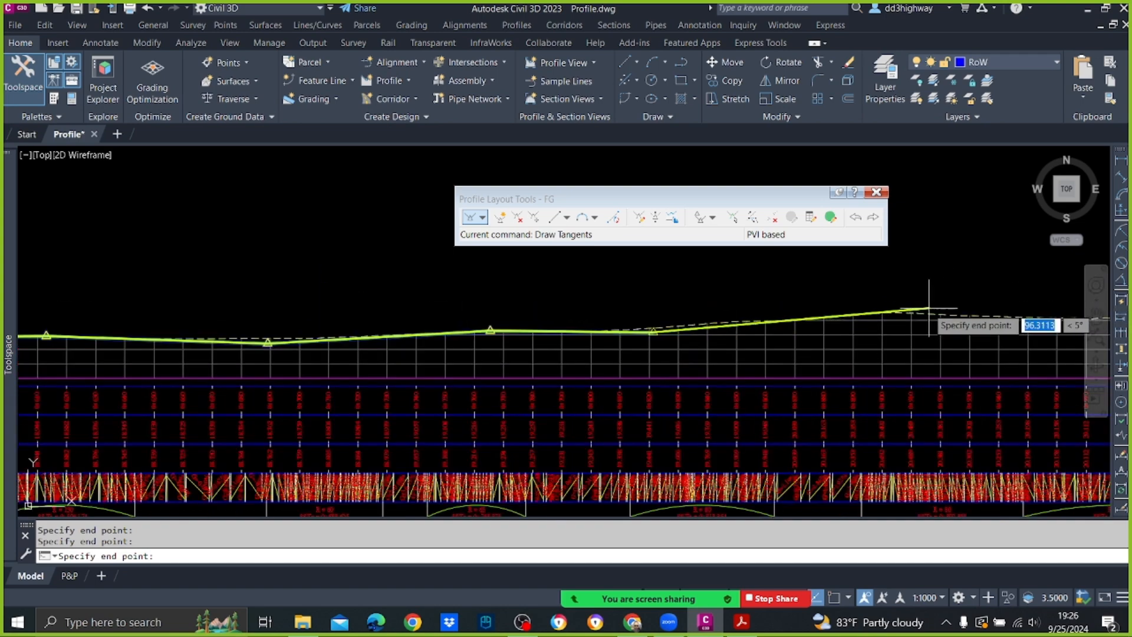
{"action": "left_click", "coordinate": [908, 309]}
Continue the FG tangents with PVIs at about stations 0+985, 1+035 and 1+090, ending just before the last ground rise.
{"action": "scroll", "coordinate": [903, 289], "scroll_direction": "down", "scroll_amount": 2}
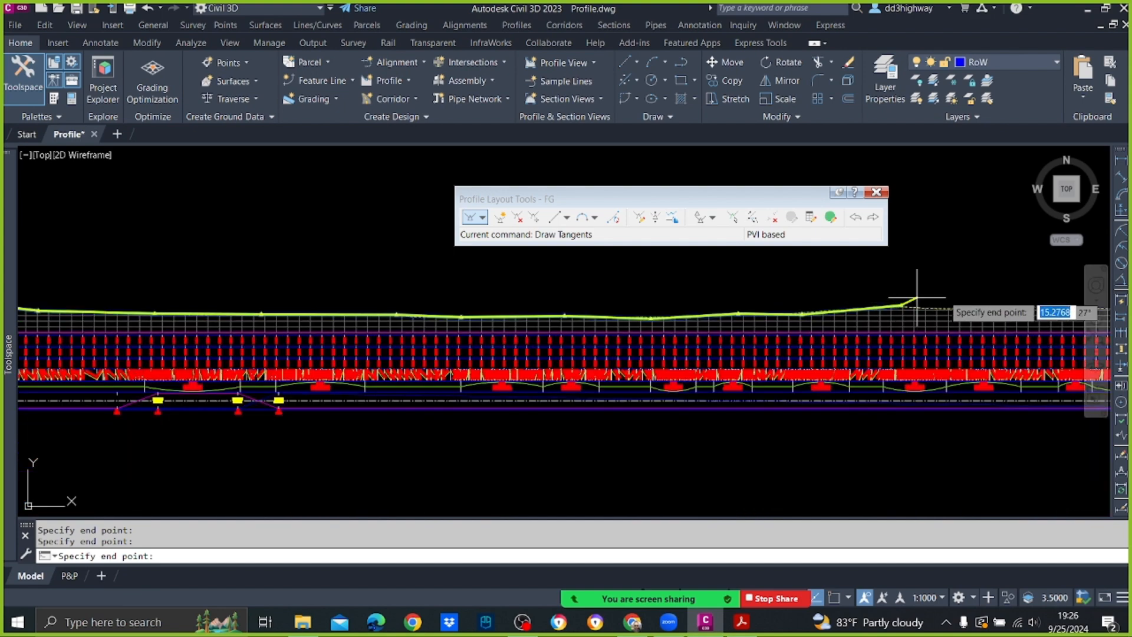
{"action": "scroll", "coordinate": [1017, 292], "scroll_direction": "up", "scroll_amount": 1}
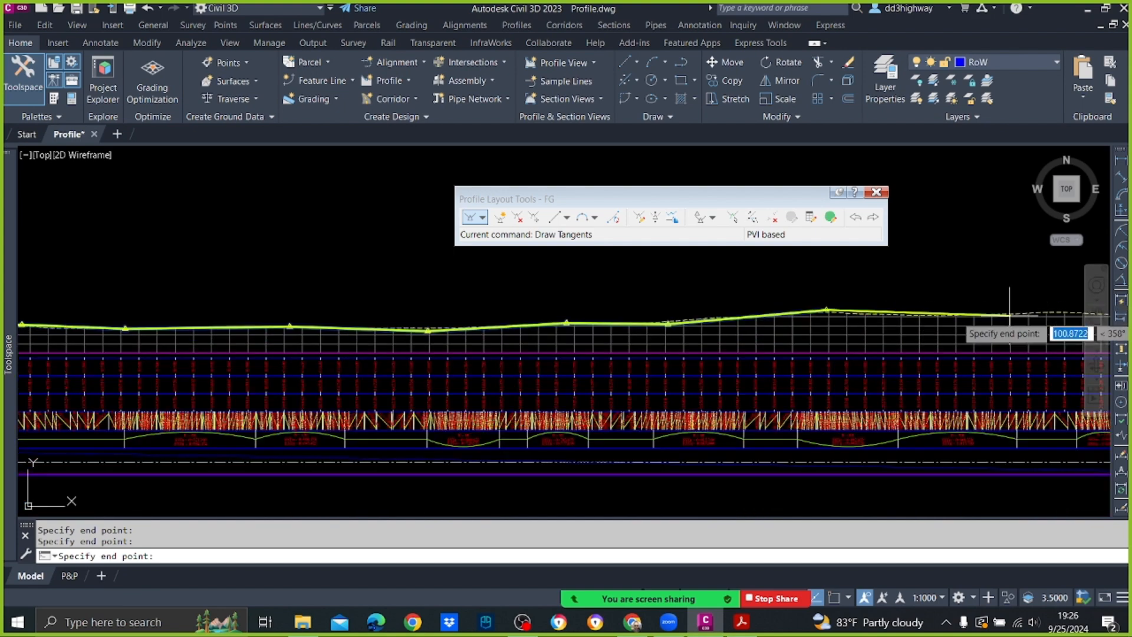
{"action": "left_click", "coordinate": [970, 315]}
{"action": "scroll", "coordinate": [943, 294], "scroll_direction": "down", "scroll_amount": 2}
{"action": "scroll", "coordinate": [996, 312], "scroll_direction": "up", "scroll_amount": 2}
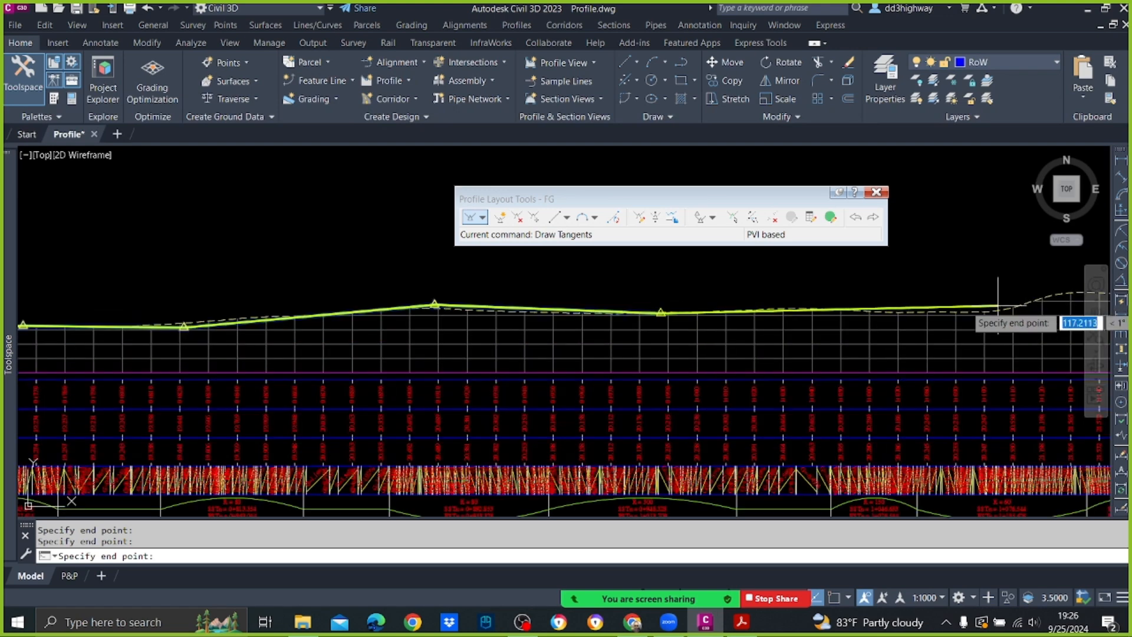
{"action": "left_click", "coordinate": [796, 307]}
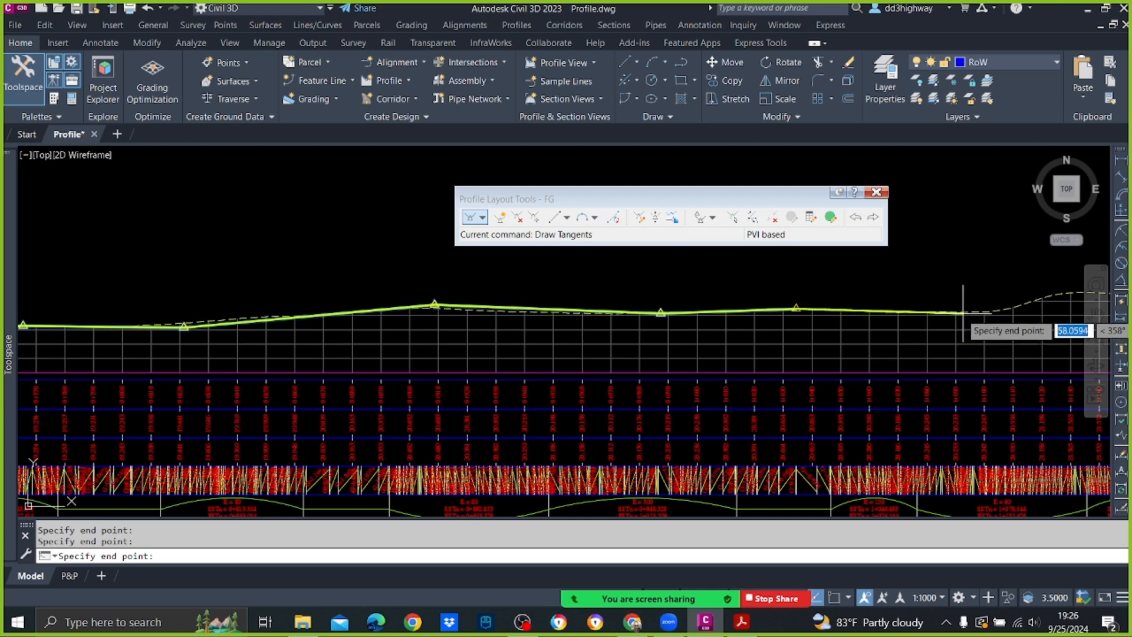
{"action": "left_click", "coordinate": [962, 312]}
Place an FG PVI on the last ground crest at about station 1+135 and end the tangents snapped at the existing ground's end, about 1+180.
{"action": "scroll", "coordinate": [849, 325], "scroll_direction": "down", "scroll_amount": 2}
{"action": "scroll", "coordinate": [958, 306], "scroll_direction": "up", "scroll_amount": 2}
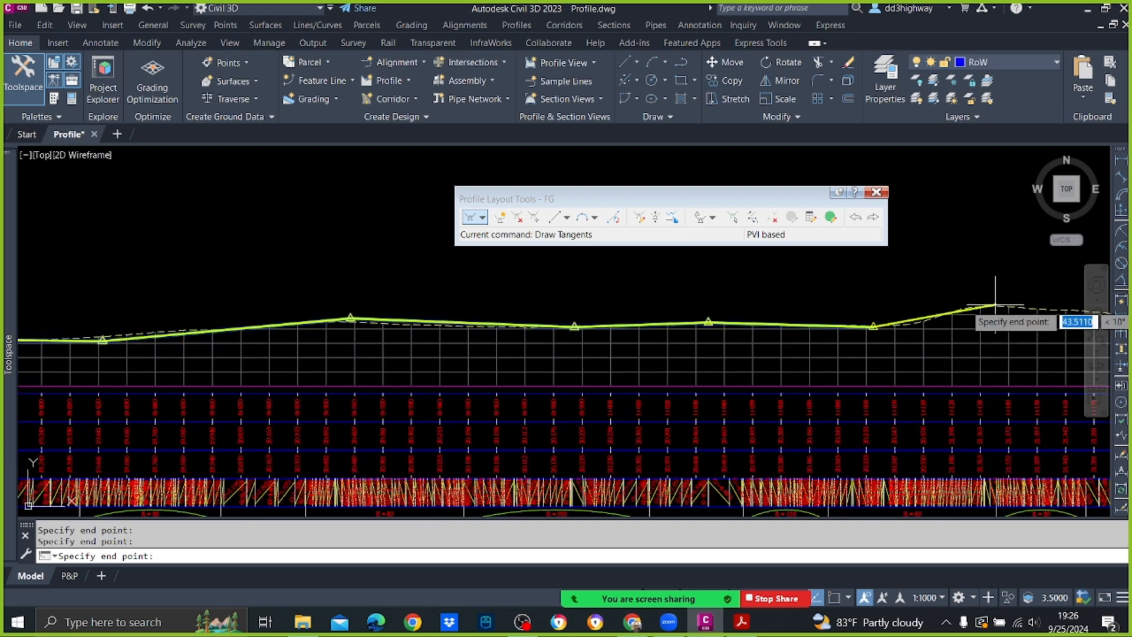
{"action": "scroll", "coordinate": [973, 298], "scroll_direction": "down", "scroll_amount": 1}
{"action": "scroll", "coordinate": [974, 298], "scroll_direction": "up", "scroll_amount": 4}
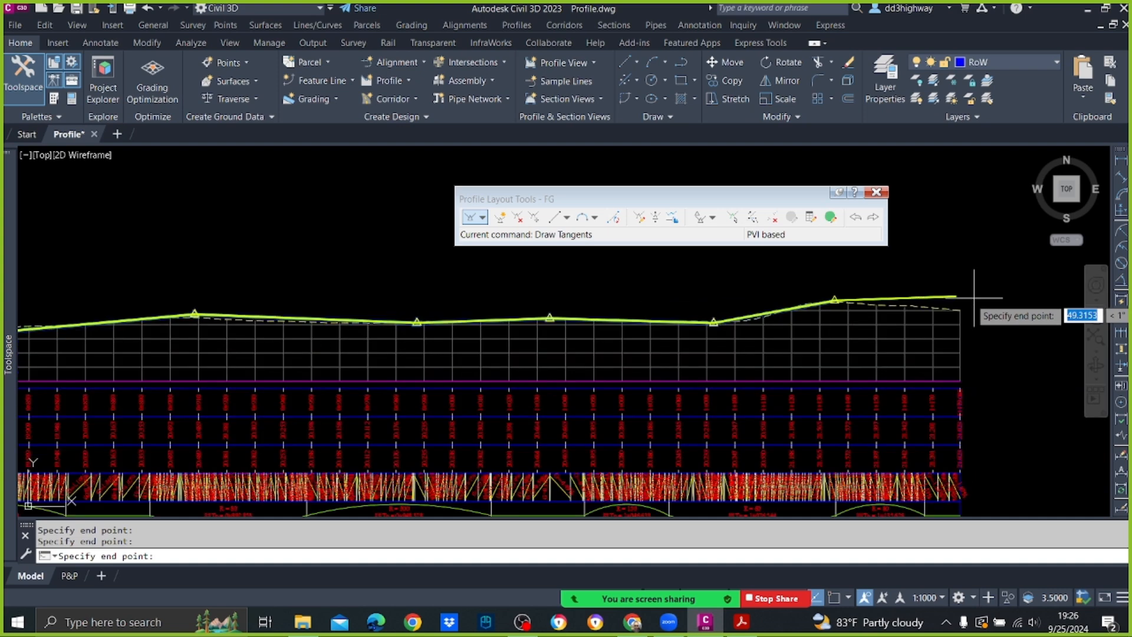
{"action": "key", "text": "F3"}
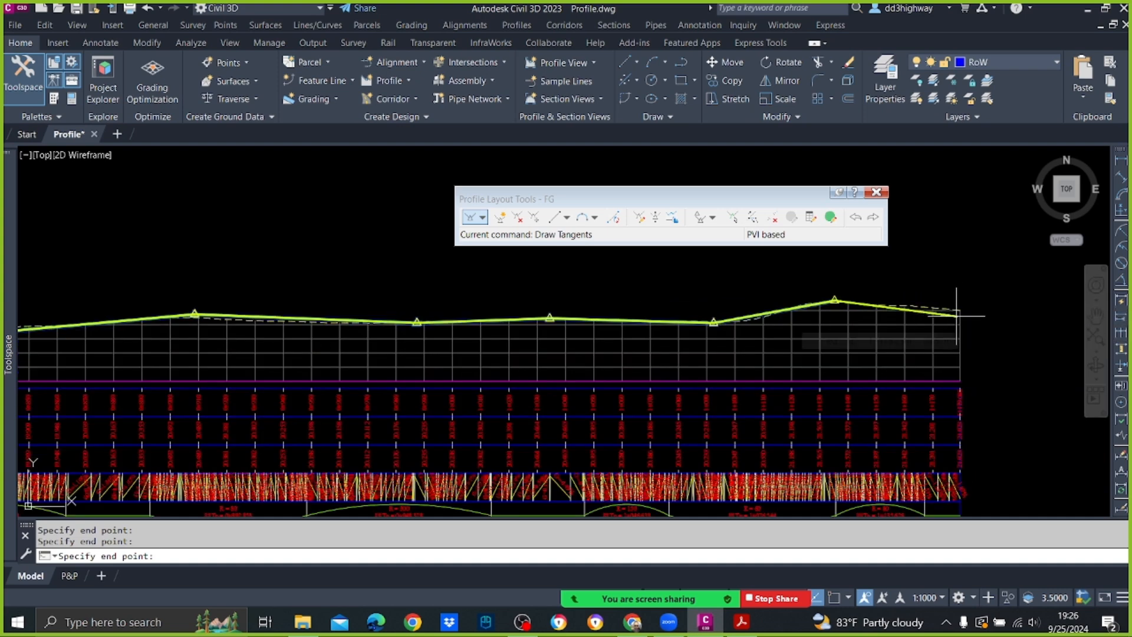
{"action": "left_click", "coordinate": [960, 310]}
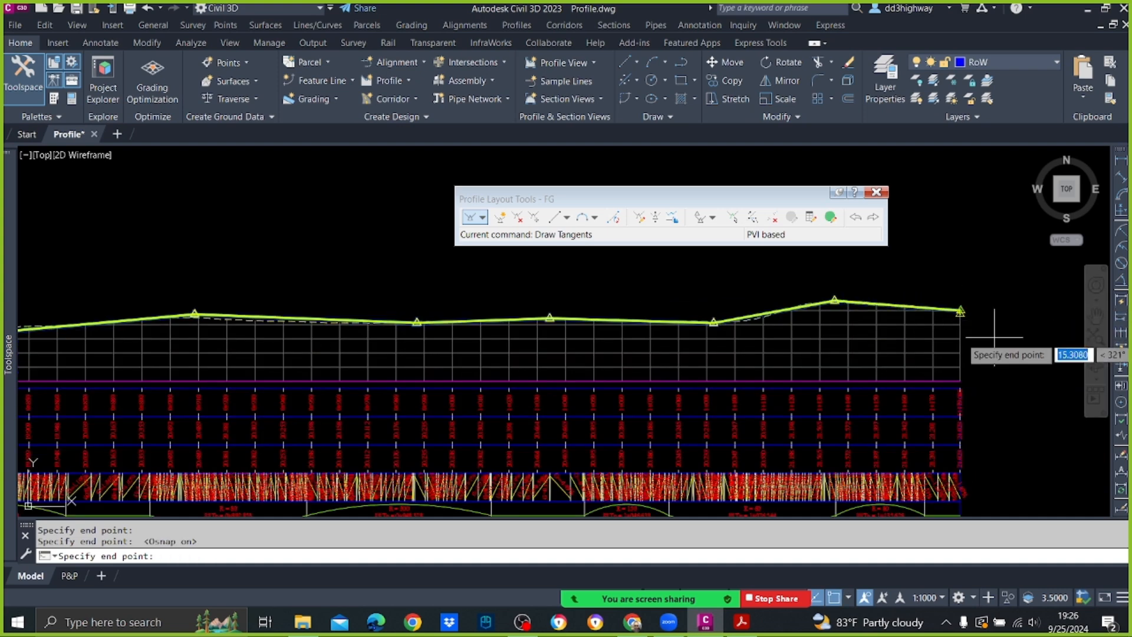
{"action": "key", "text": "Escape"}
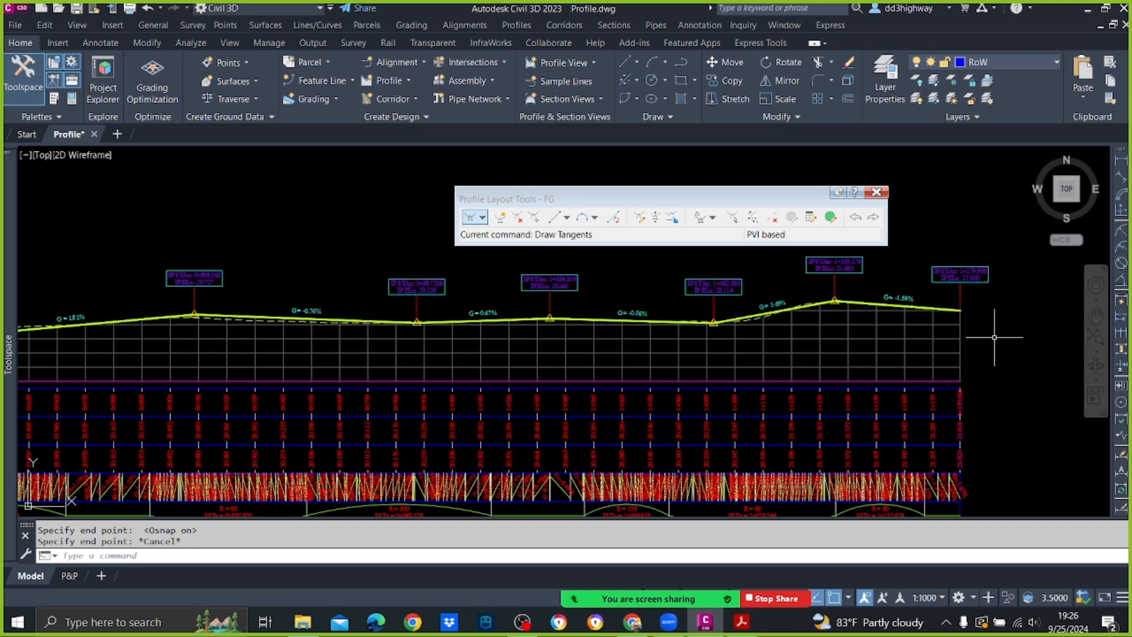
Examine the FG profile's PVI labels and tangent grades from the start of the profile to about station 0+078.
{"action": "scroll", "coordinate": [885, 381], "scroll_direction": "down", "scroll_amount": 4}
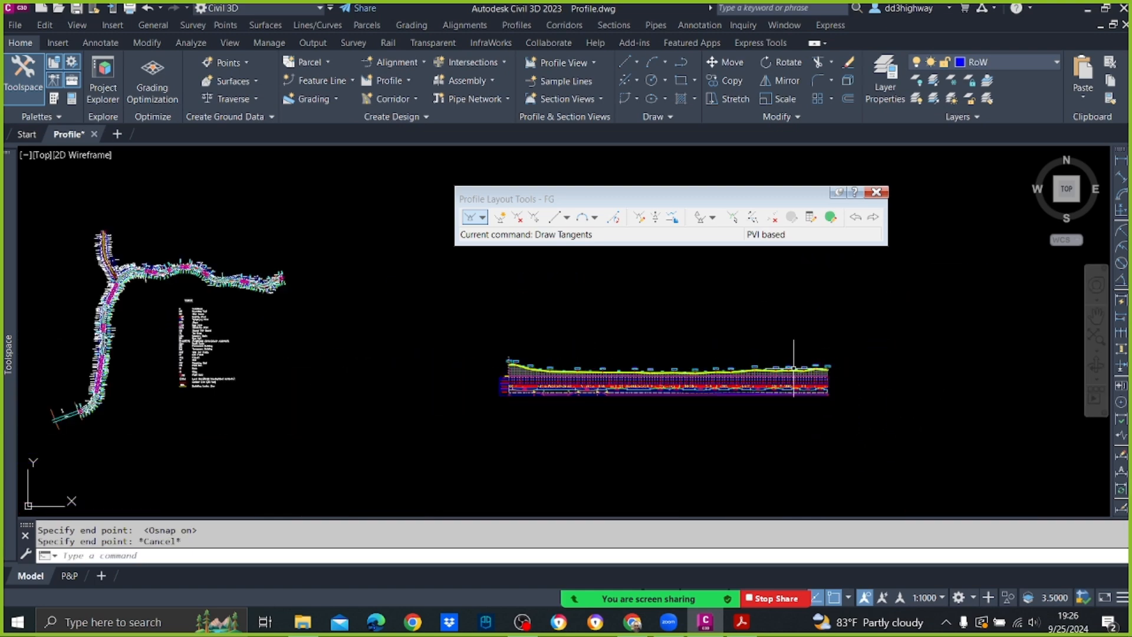
{"action": "scroll", "coordinate": [518, 353], "scroll_direction": "up", "scroll_amount": 3}
{"action": "scroll", "coordinate": [516, 357], "scroll_direction": "up", "scroll_amount": 8}
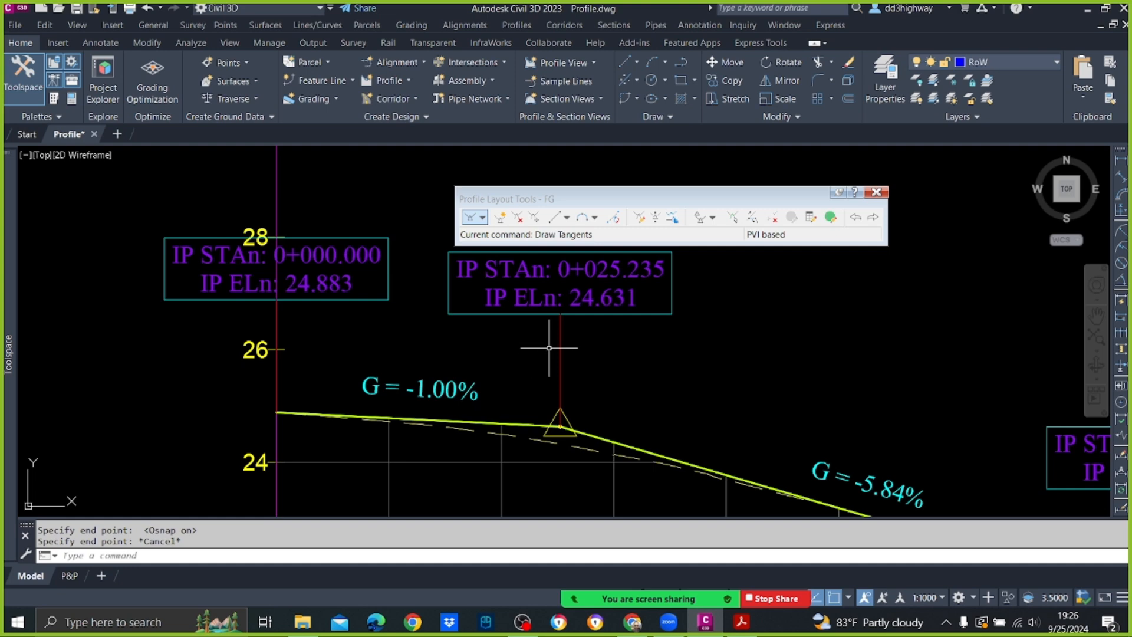
{"action": "scroll", "coordinate": [549, 348], "scroll_direction": "down", "scroll_amount": 5}
{"action": "scroll", "coordinate": [590, 346], "scroll_direction": "up", "scroll_amount": 3}
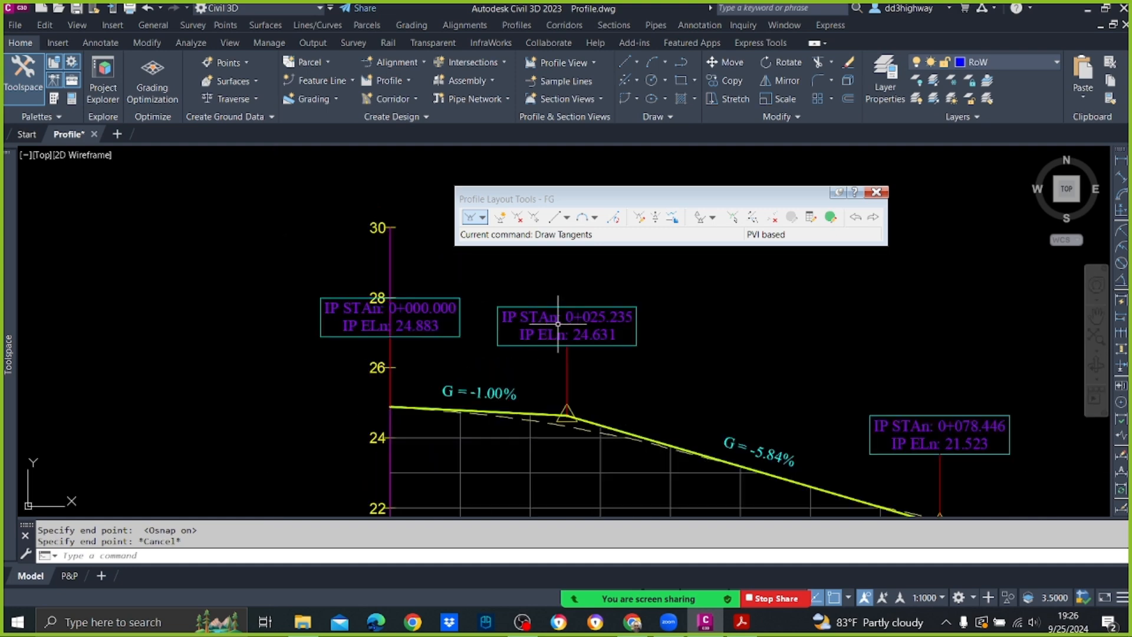
{"action": "mouse_move", "coordinate": [618, 345]}
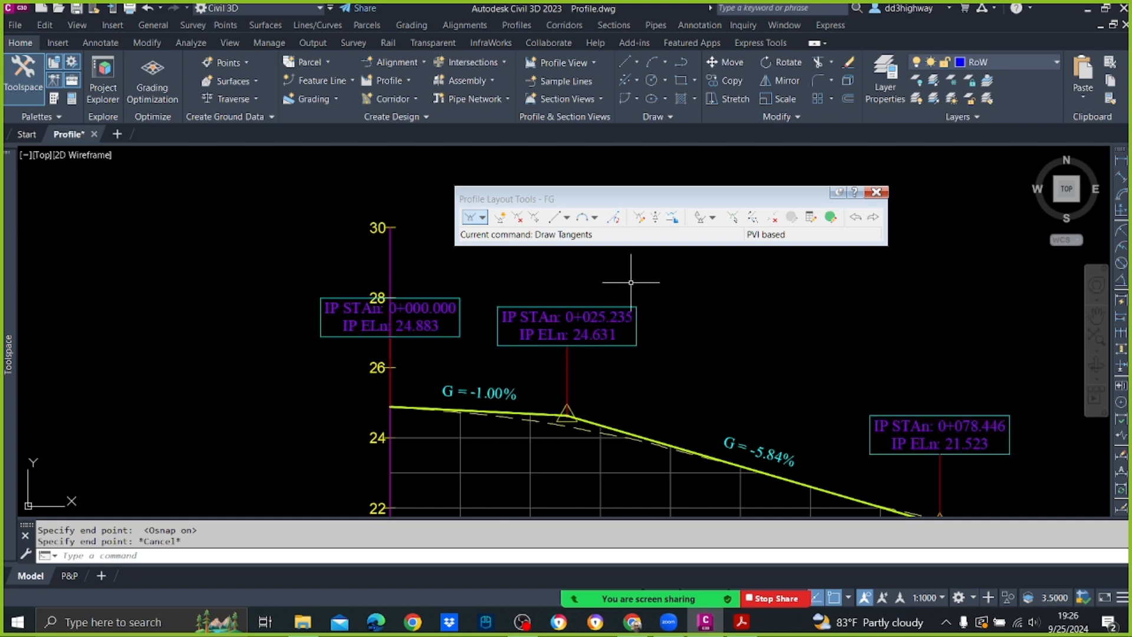
{"action": "scroll", "coordinate": [630, 283], "scroll_direction": "up", "scroll_amount": 2}
{"action": "scroll", "coordinate": [649, 323], "scroll_direction": "down", "scroll_amount": 3}
{"action": "scroll", "coordinate": [716, 399], "scroll_direction": "up", "scroll_amount": 3}
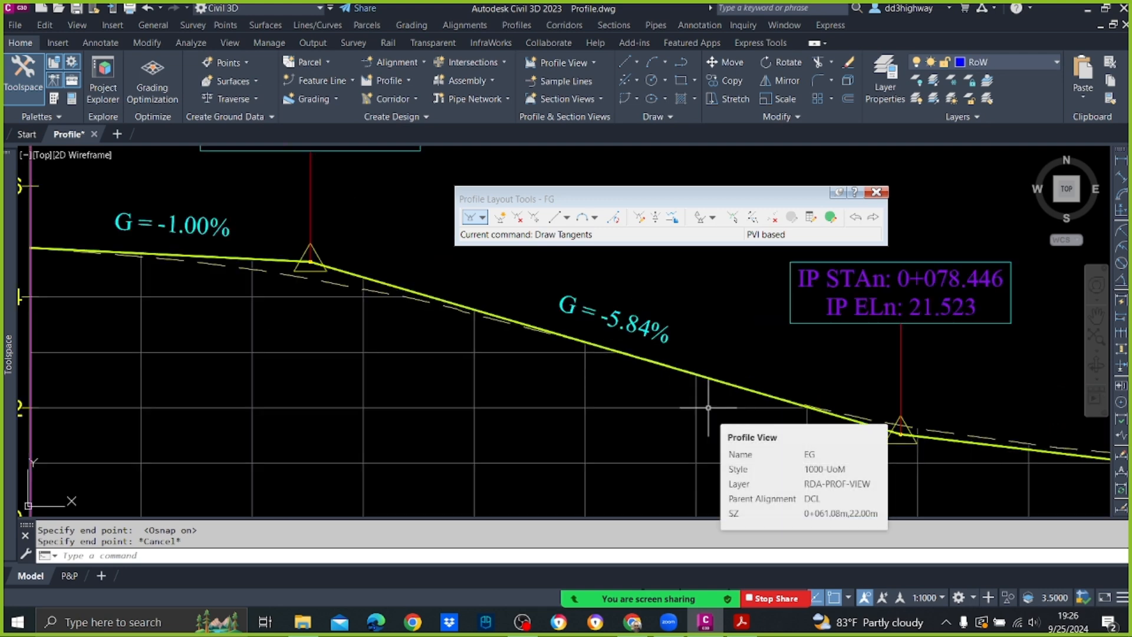
Compare the FG tangents and grades with the existing ground between about stations 0+078 and 0+346.
{"action": "scroll", "coordinate": [658, 356], "scroll_direction": "down", "scroll_amount": 3}
{"action": "scroll", "coordinate": [948, 397], "scroll_direction": "up", "scroll_amount": 3}
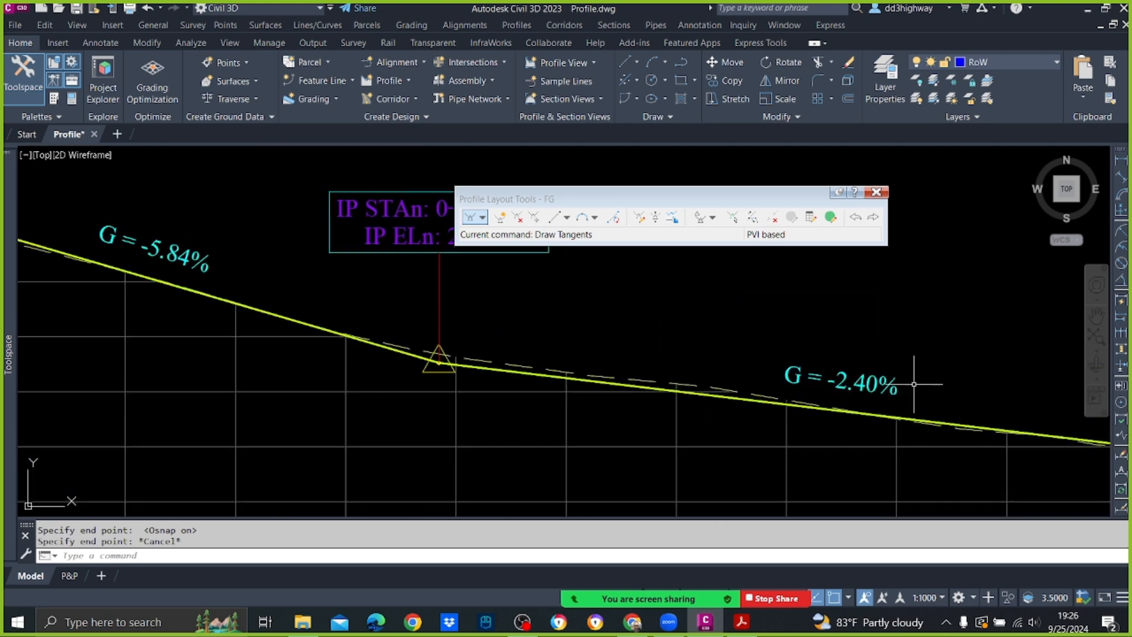
{"action": "scroll", "coordinate": [855, 377], "scroll_direction": "down", "scroll_amount": 3}
{"action": "scroll", "coordinate": [1020, 383], "scroll_direction": "up", "scroll_amount": 3}
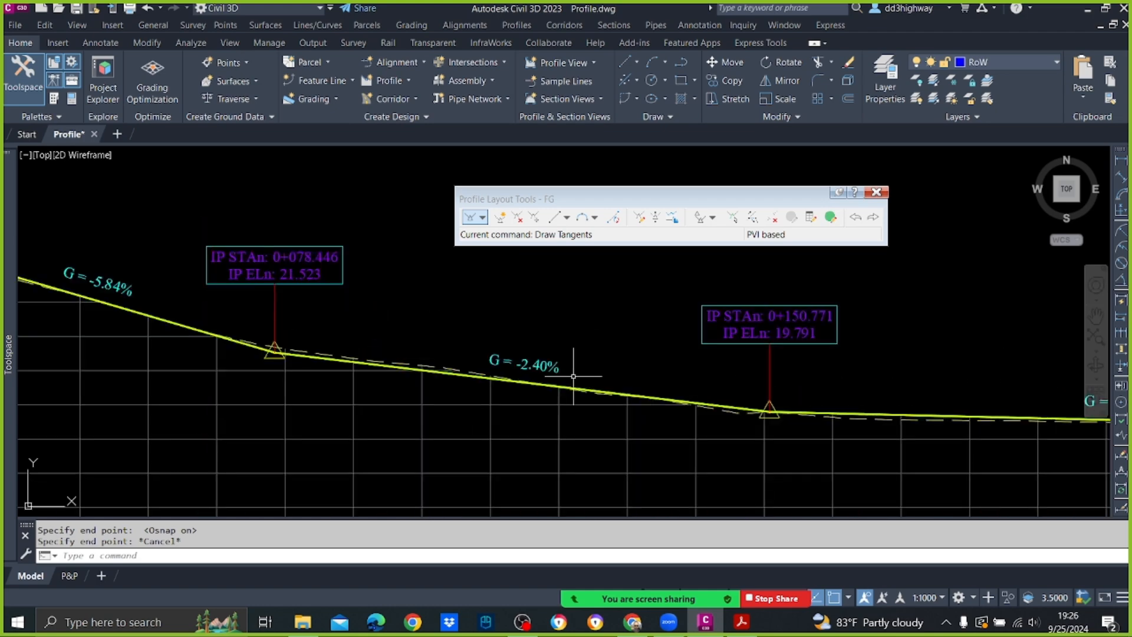
{"action": "scroll", "coordinate": [737, 377], "scroll_direction": "down", "scroll_amount": 3}
{"action": "scroll", "coordinate": [996, 395], "scroll_direction": "up", "scroll_amount": 3}
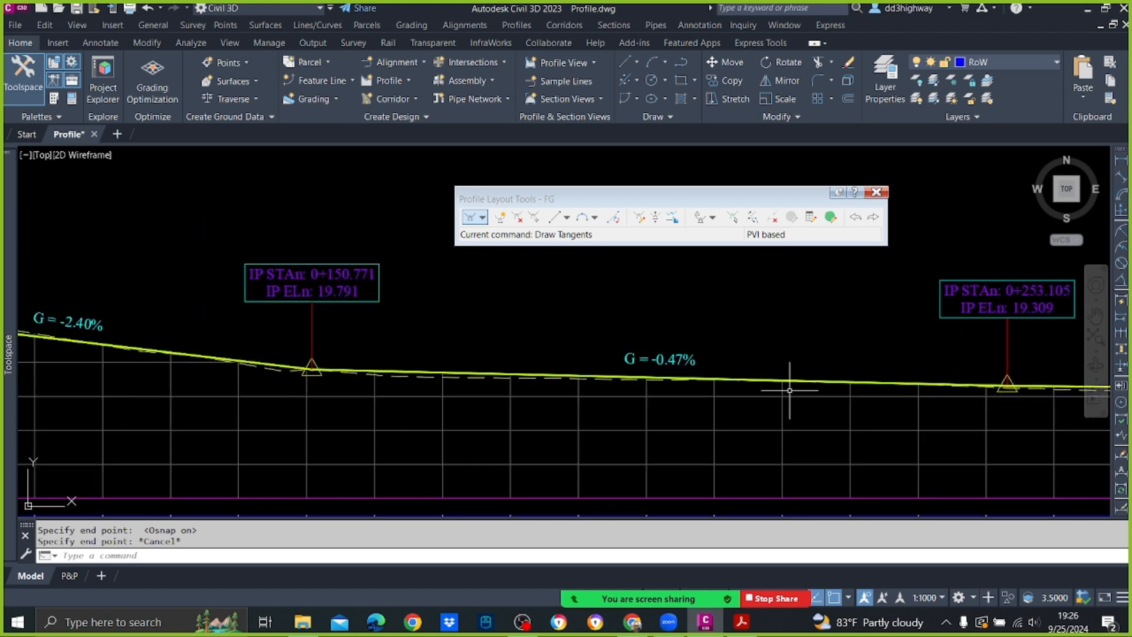
{"action": "scroll", "coordinate": [690, 359], "scroll_direction": "down", "scroll_amount": 4}
{"action": "scroll", "coordinate": [823, 357], "scroll_direction": "up", "scroll_amount": 4}
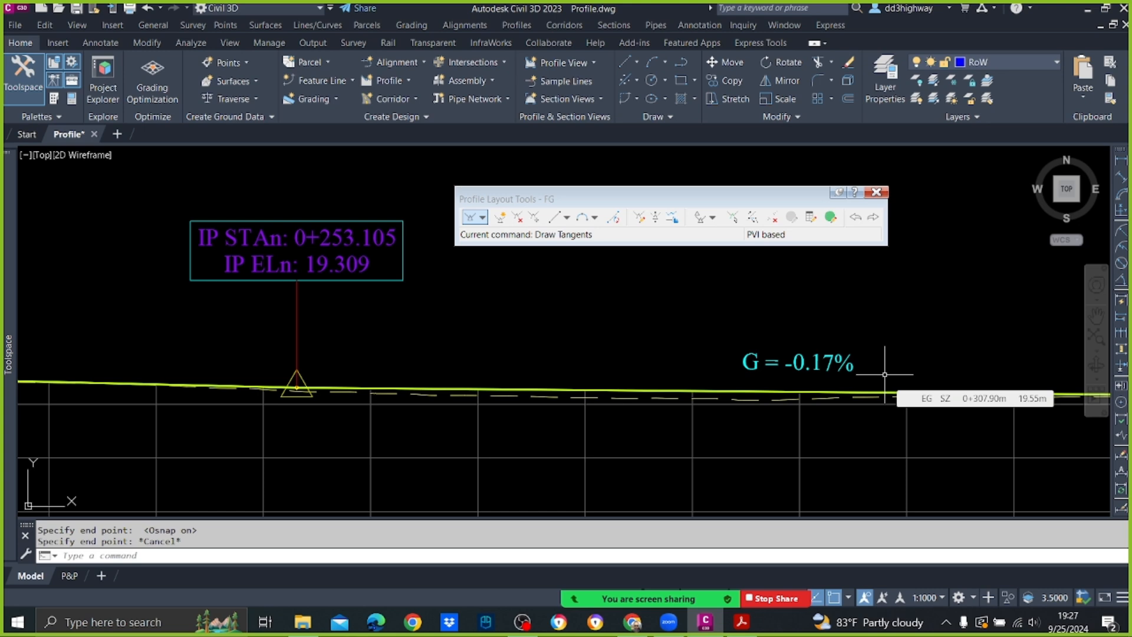
{"action": "scroll", "coordinate": [885, 373], "scroll_direction": "down", "scroll_amount": 5}
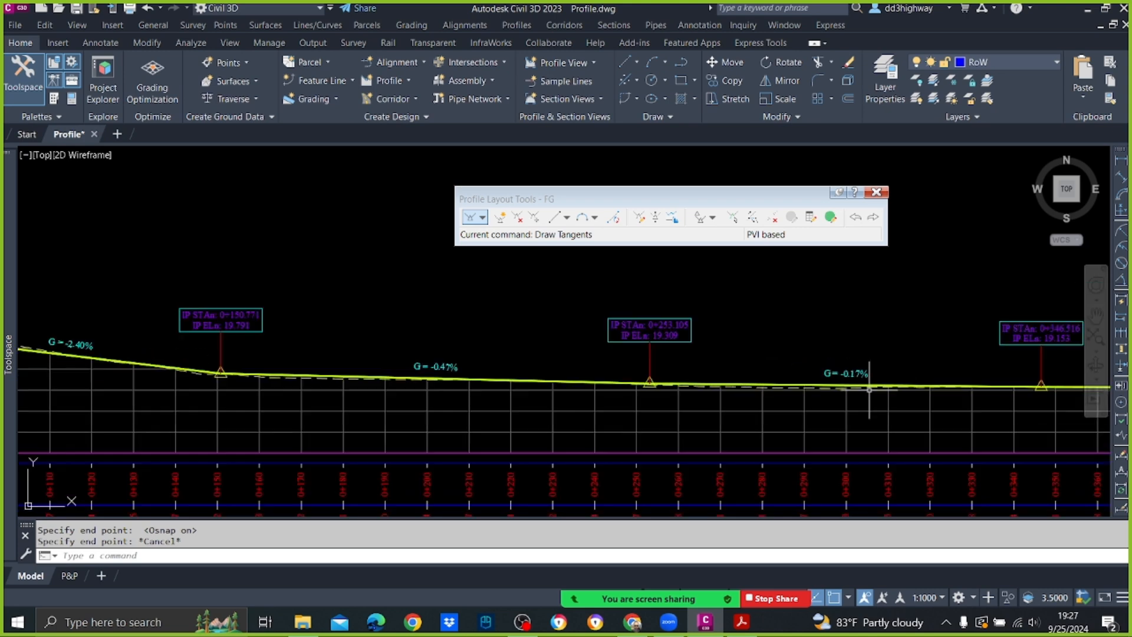
Review the whole FG profile from start to end, checking the PVI stations, elevations and grades at both ends.
{"action": "scroll", "coordinate": [373, 353], "scroll_direction": "down", "scroll_amount": 3}
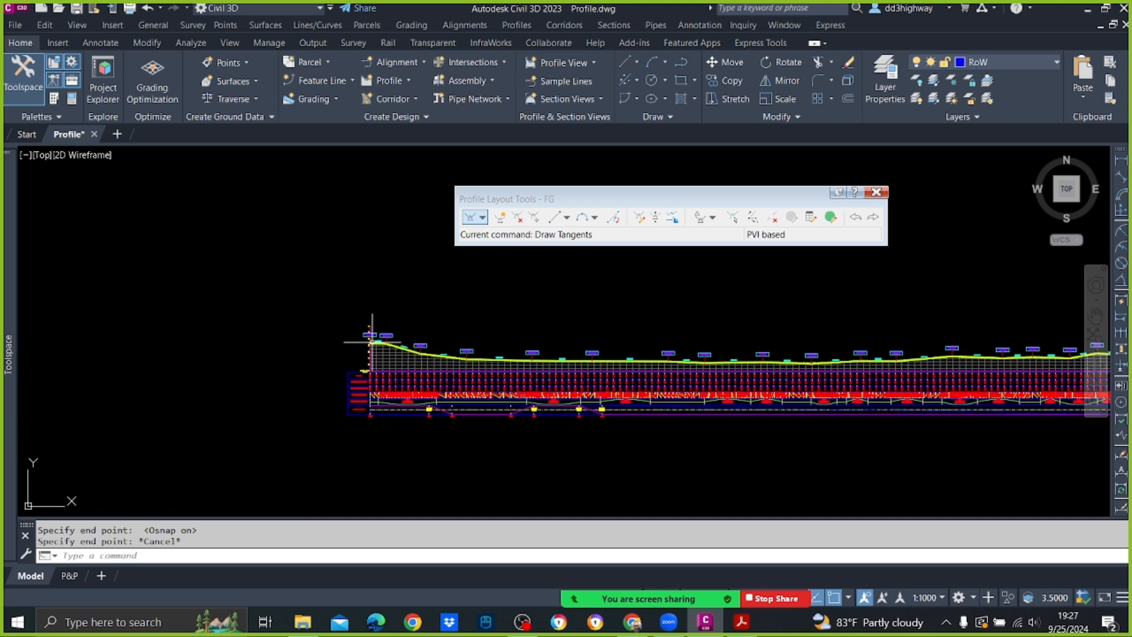
{"action": "scroll", "coordinate": [784, 354], "scroll_direction": "down", "scroll_amount": 3}
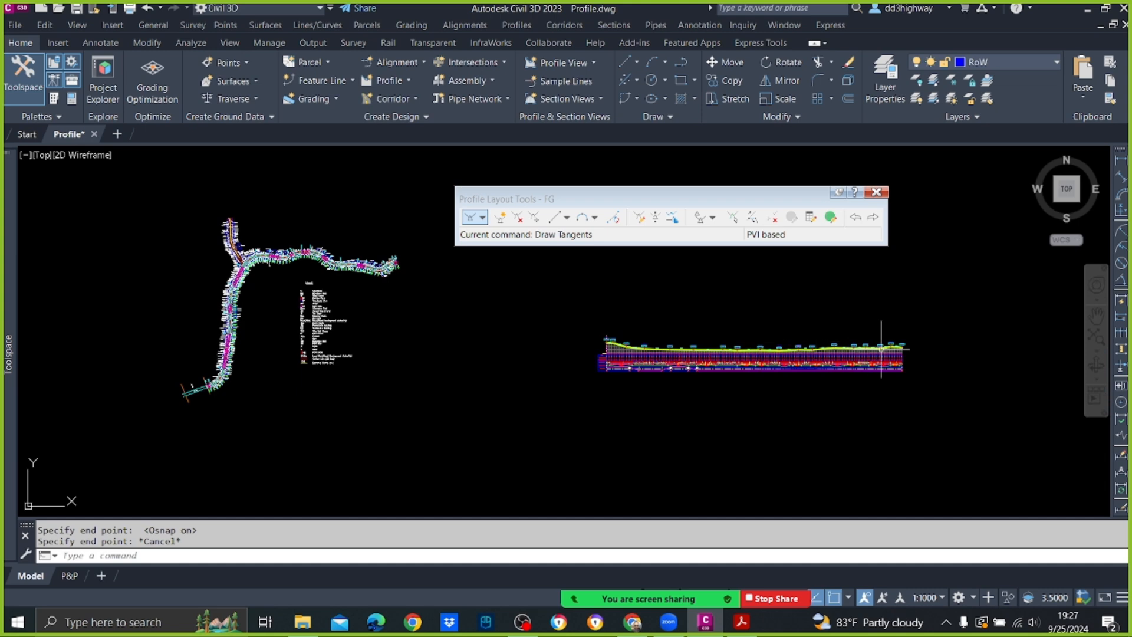
{"action": "scroll", "coordinate": [845, 339], "scroll_direction": "up", "scroll_amount": 4}
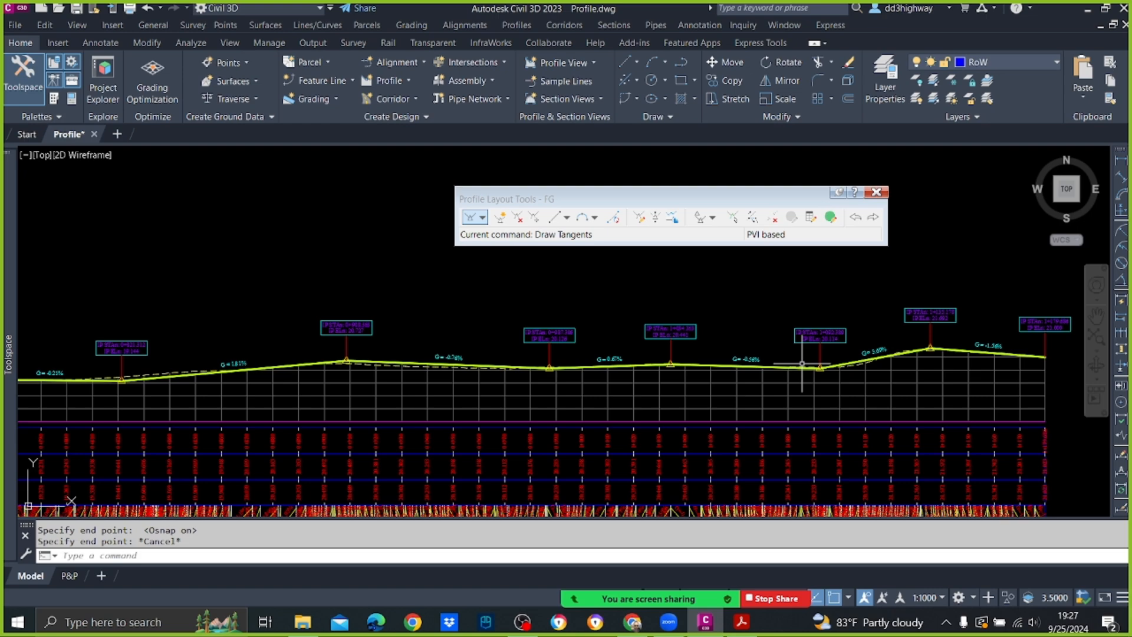
{"action": "scroll", "coordinate": [761, 377], "scroll_direction": "down", "scroll_amount": 3}
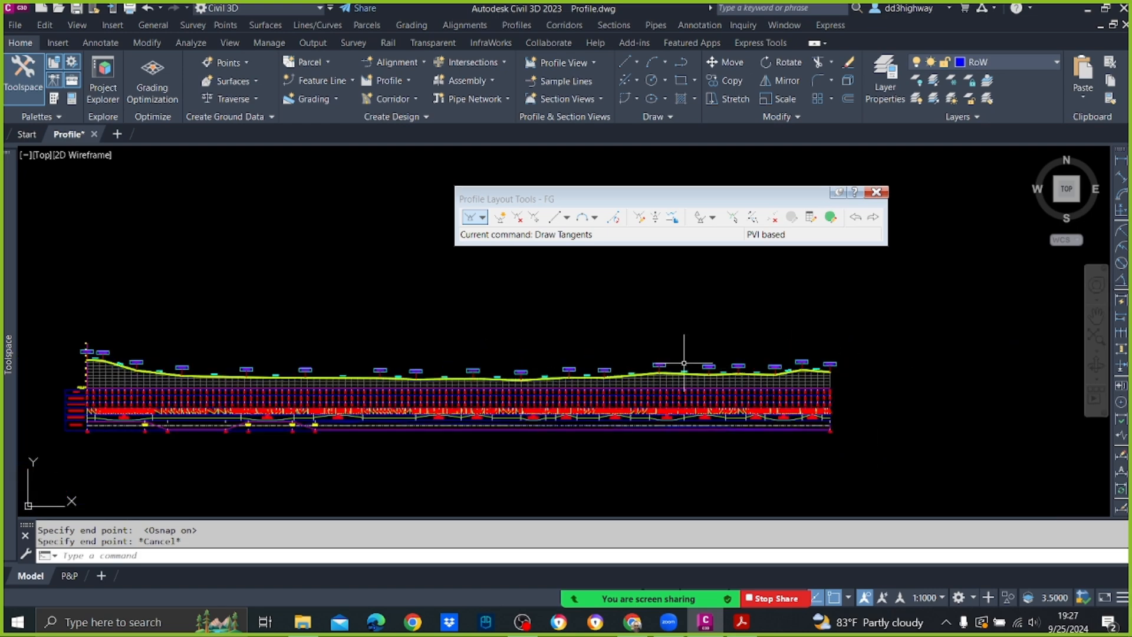
{"action": "scroll", "coordinate": [90, 382], "scroll_direction": "up", "scroll_amount": 1}
{"action": "scroll", "coordinate": [97, 357], "scroll_direction": "up", "scroll_amount": 5}
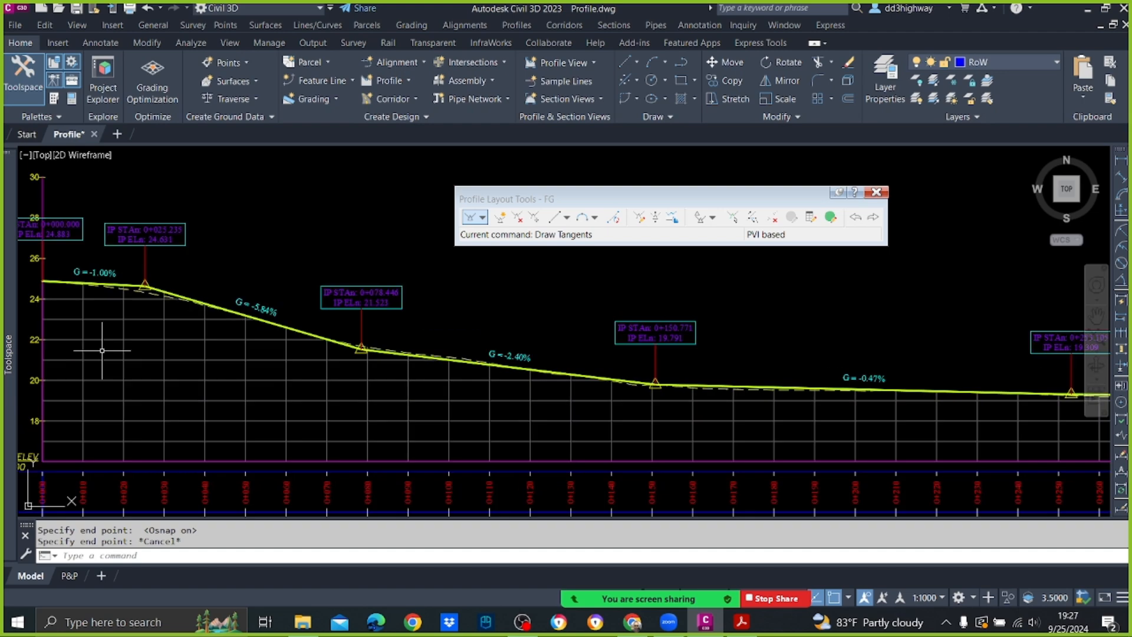
{"action": "scroll", "coordinate": [460, 378], "scroll_direction": "down", "scroll_amount": 3}
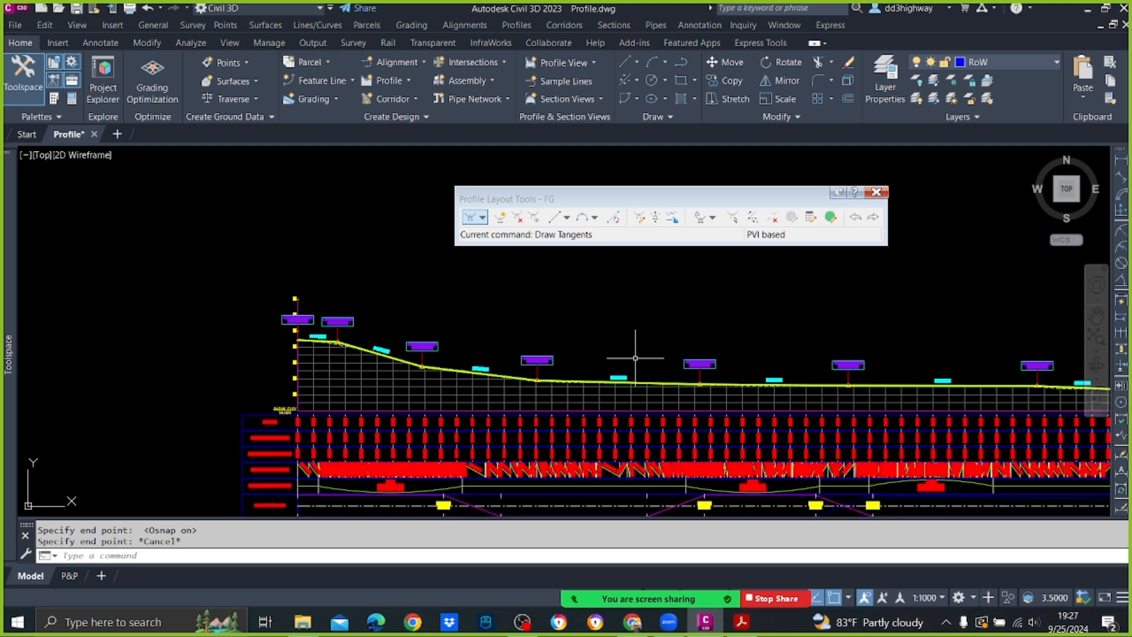
{"action": "scroll", "coordinate": [561, 316], "scroll_direction": "down", "scroll_amount": 3}
{"action": "scroll", "coordinate": [466, 324], "scroll_direction": "up", "scroll_amount": 6}
{"action": "scroll", "coordinate": [482, 332], "scroll_direction": "up", "scroll_amount": 2}
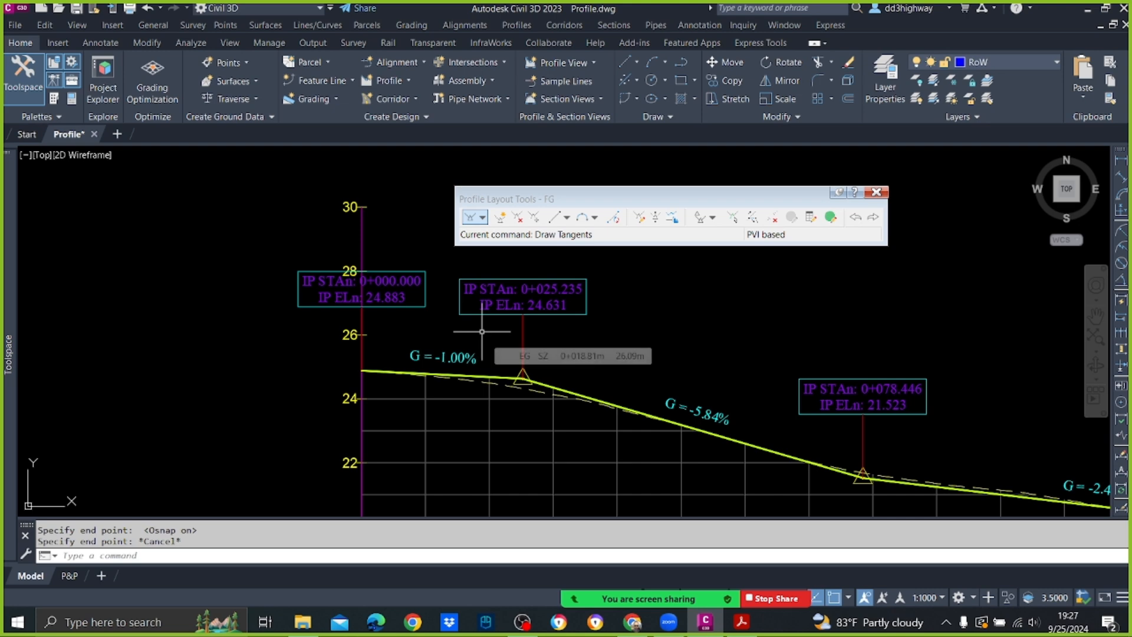
{"action": "scroll", "coordinate": [580, 354], "scroll_direction": "down", "scroll_amount": 4}
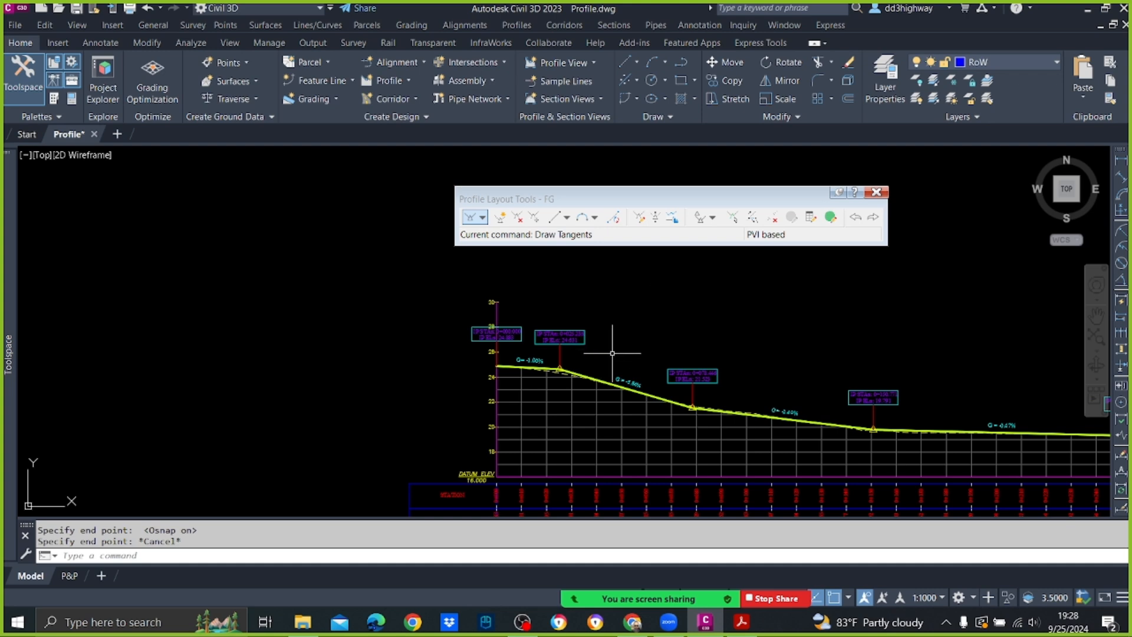
{"action": "scroll", "coordinate": [566, 371], "scroll_direction": "up", "scroll_amount": 4}
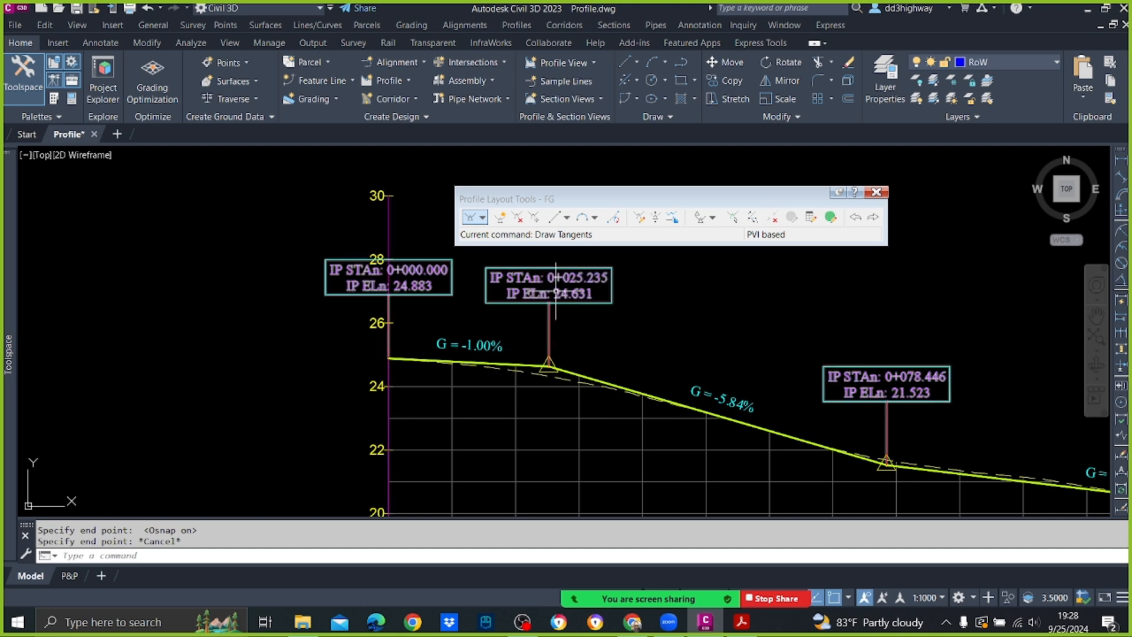
Select the first intermediate FG PVI, set its station to 25, and close the profile layout parameters.
{"action": "left_click", "coordinate": [732, 217]}
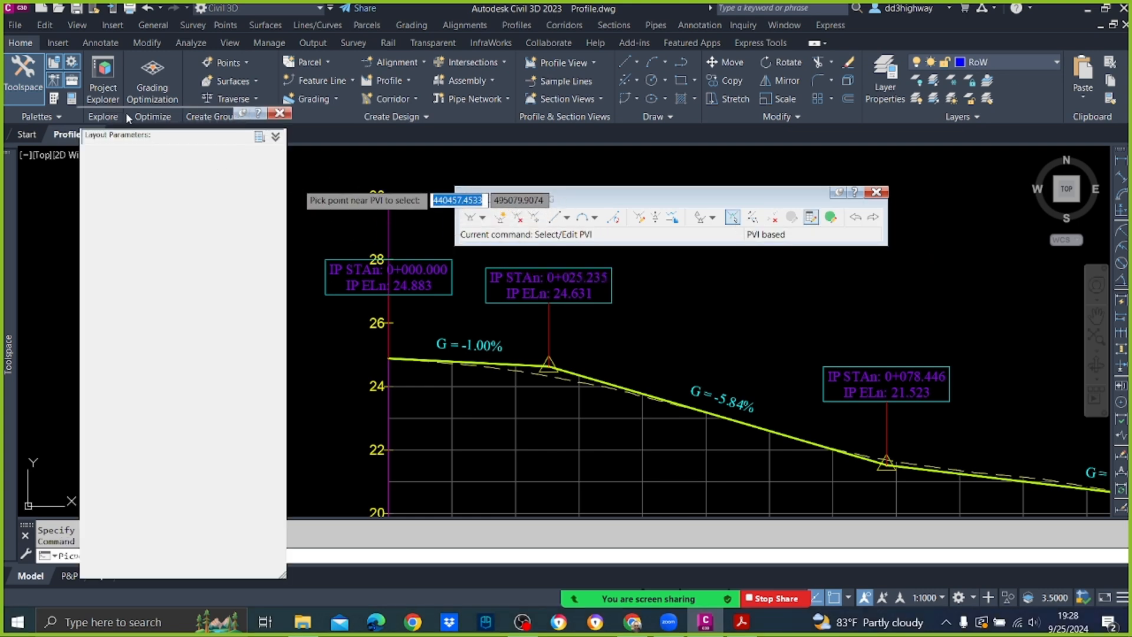
{"action": "left_click_drag", "start_coordinate": [125, 112], "coordinate": [128, 214]}
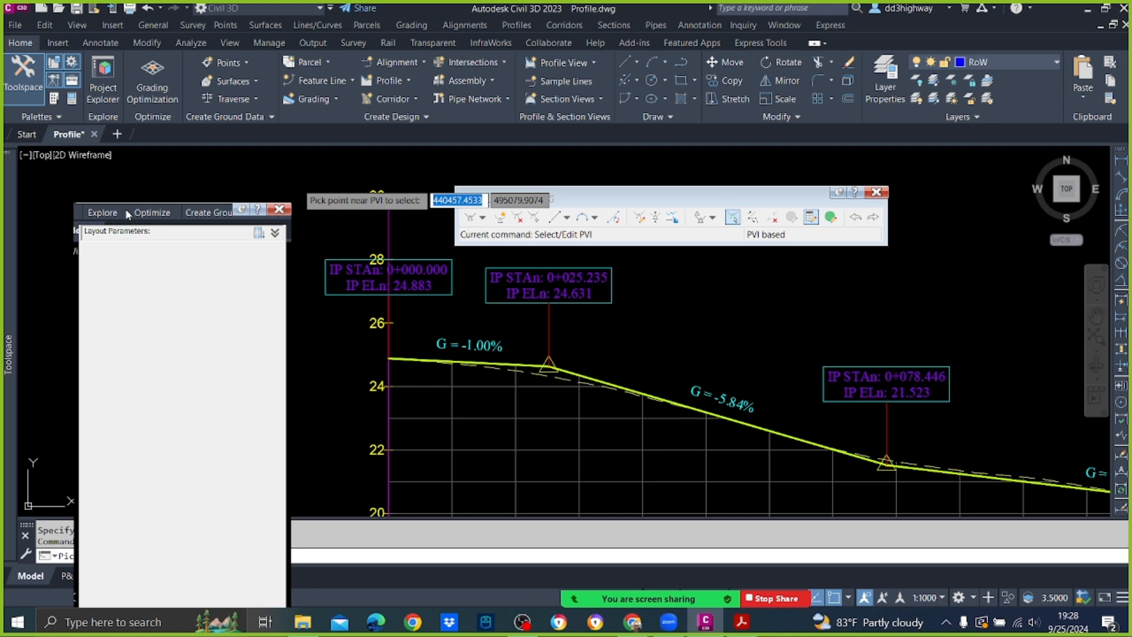
{"action": "left_click_drag", "start_coordinate": [129, 209], "coordinate": [100, 184]}
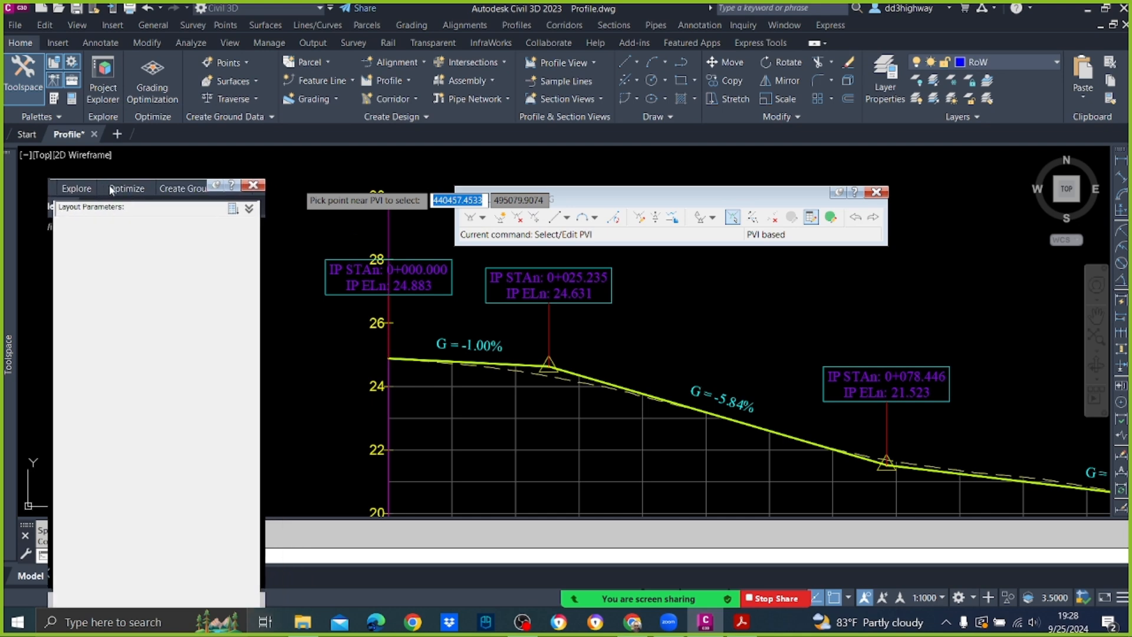
{"action": "left_click", "coordinate": [550, 370]}
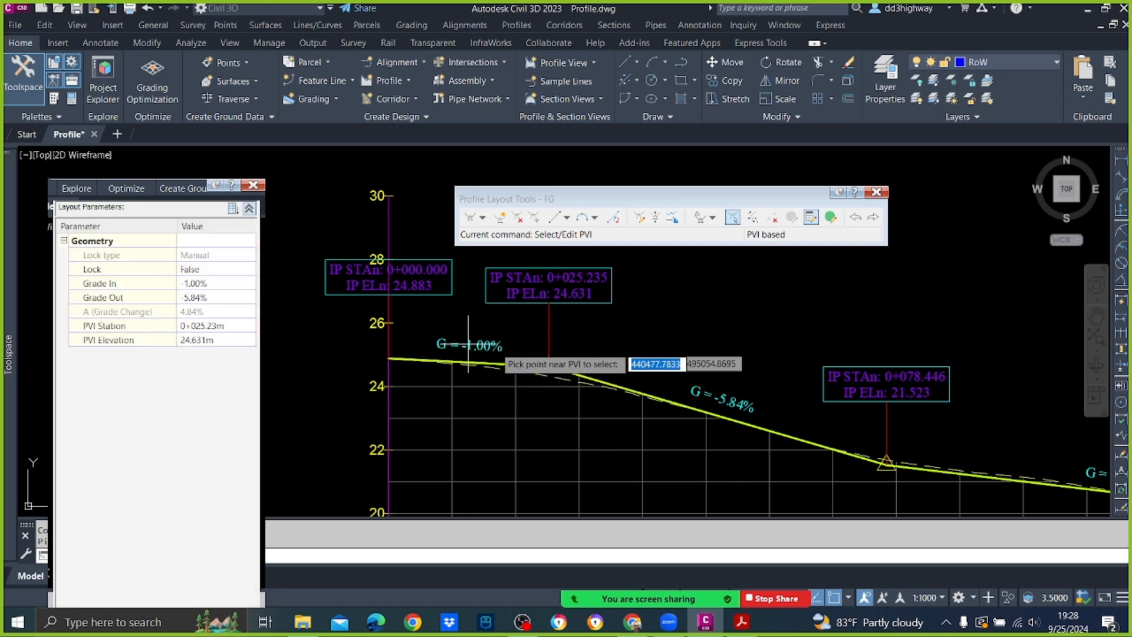
{"action": "left_click", "coordinate": [221, 326]}
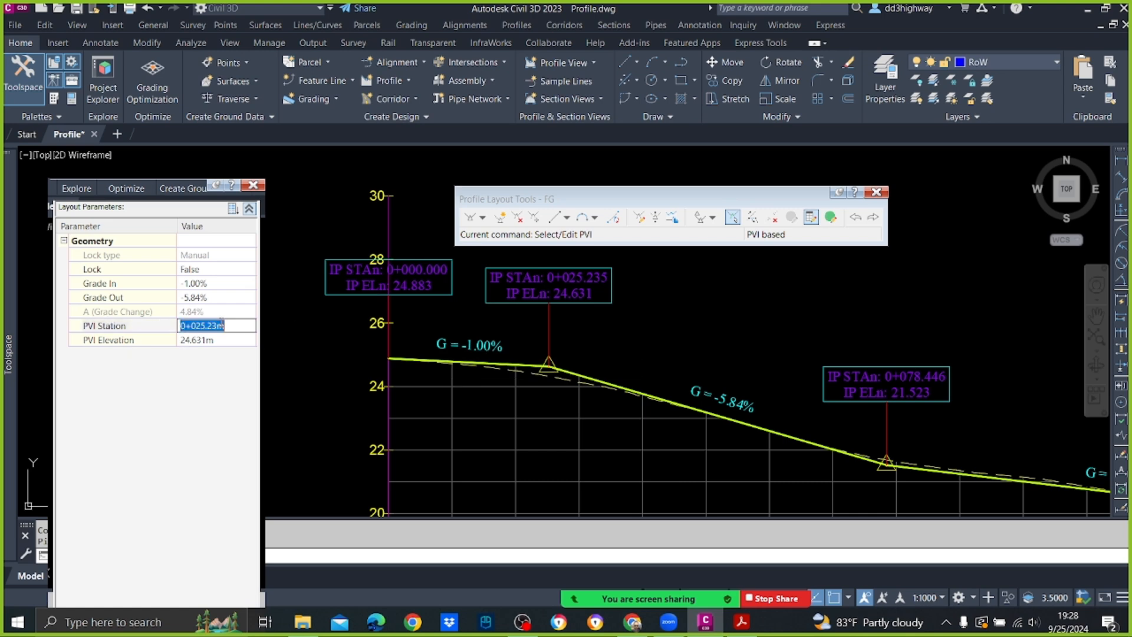
{"action": "type", "text": "25"}
{"action": "key", "text": "Return"}
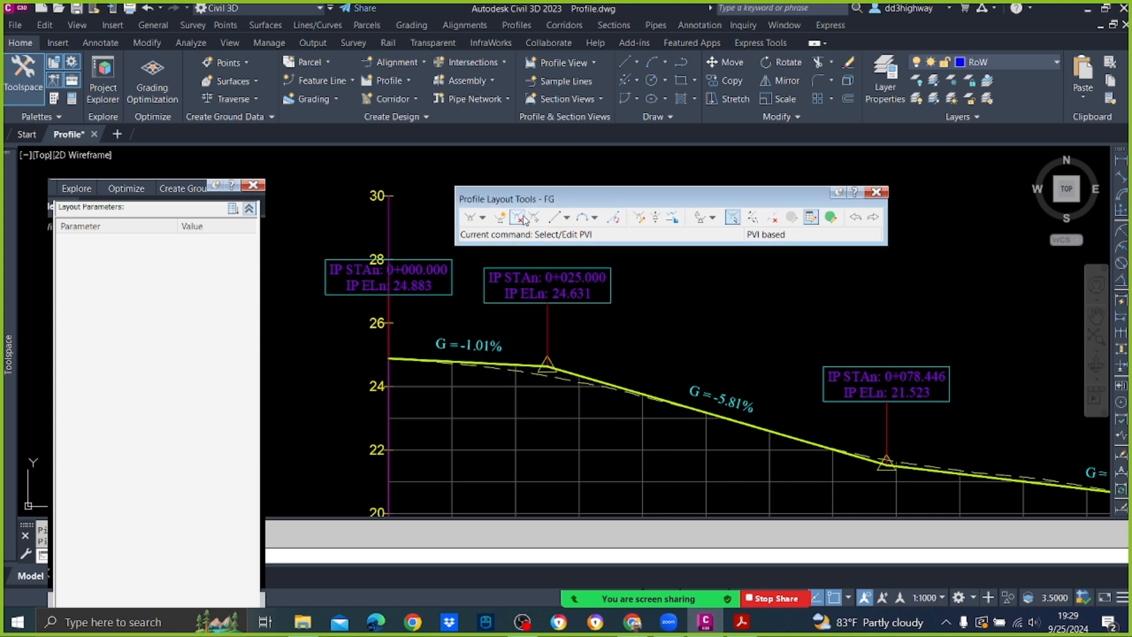
{"action": "left_click", "coordinate": [253, 185]}
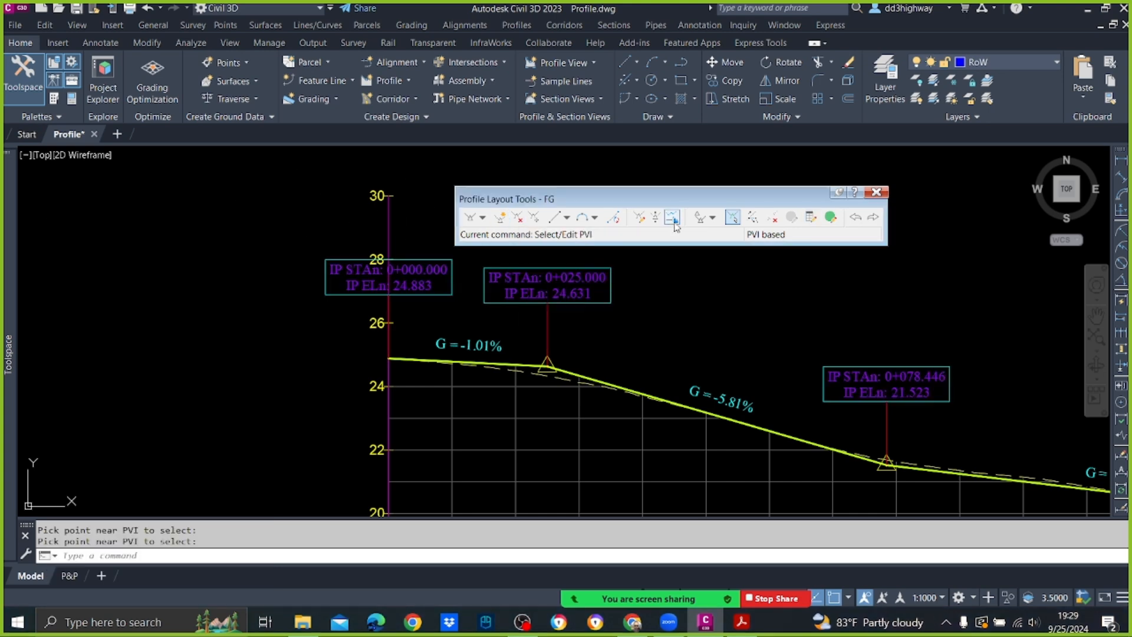
Restart PVI selection on the FG profile, then show and hide the profile layout parameters.
{"action": "left_click", "coordinate": [733, 218]}
{"action": "left_click", "coordinate": [733, 218]}
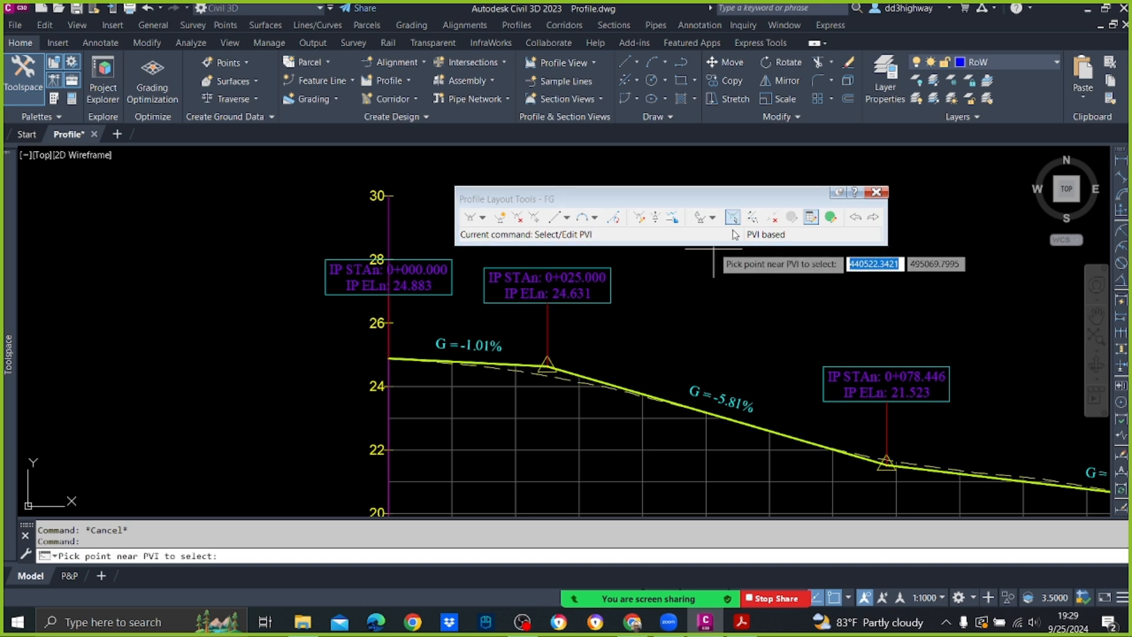
{"action": "left_click", "coordinate": [735, 219]}
{"action": "left_click", "coordinate": [734, 219]}
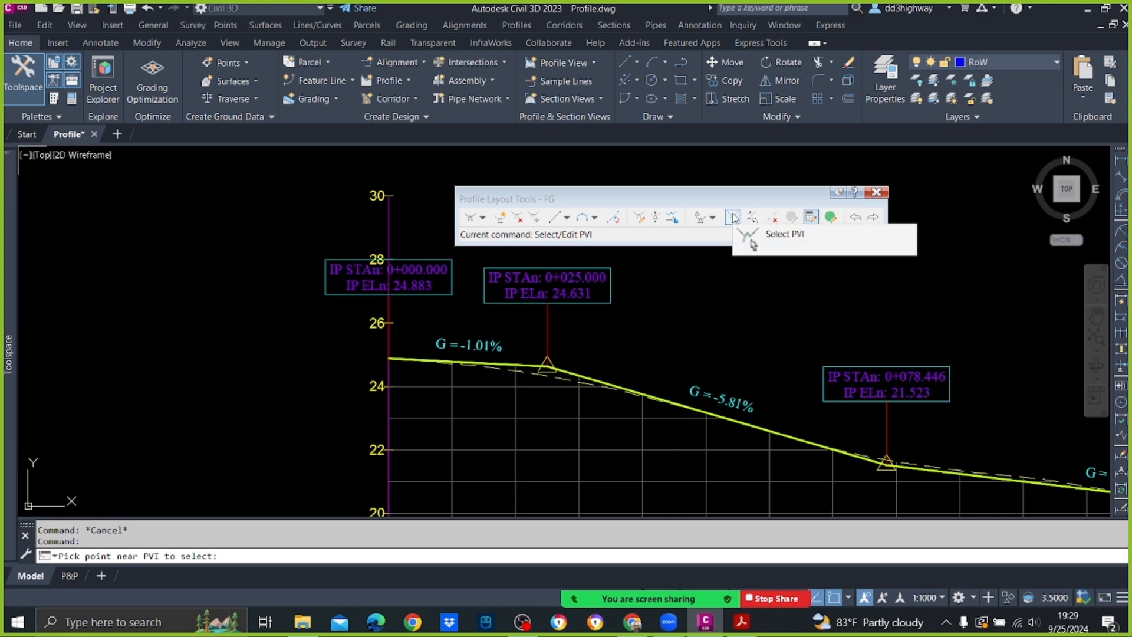
{"action": "left_click", "coordinate": [813, 220]}
{"action": "left_click", "coordinate": [812, 219]}
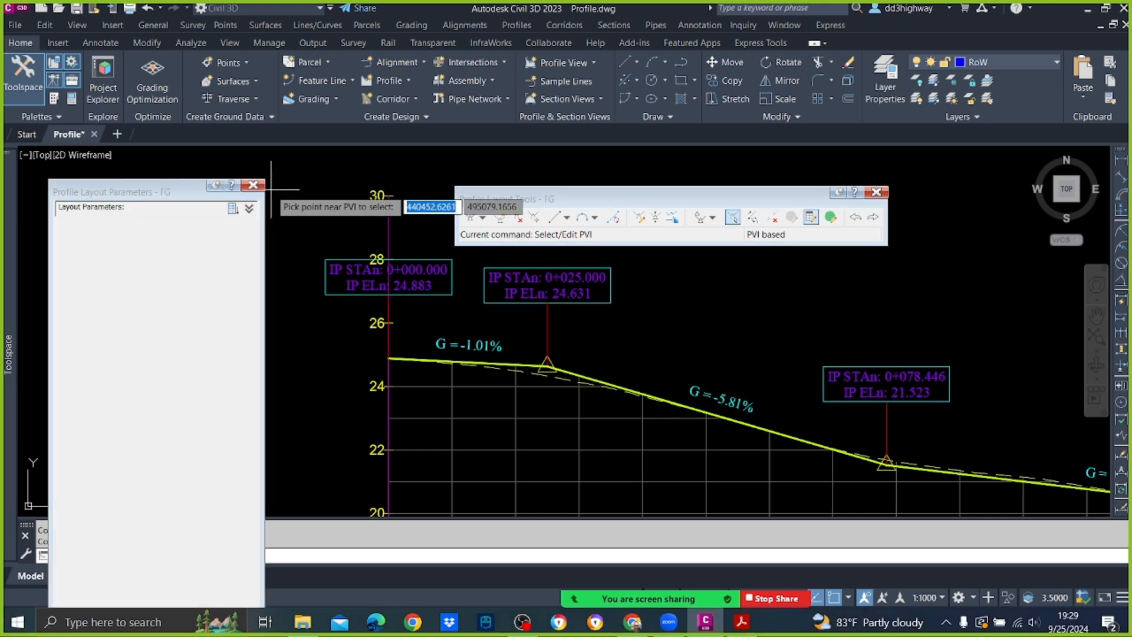
{"action": "left_click", "coordinate": [812, 220]}
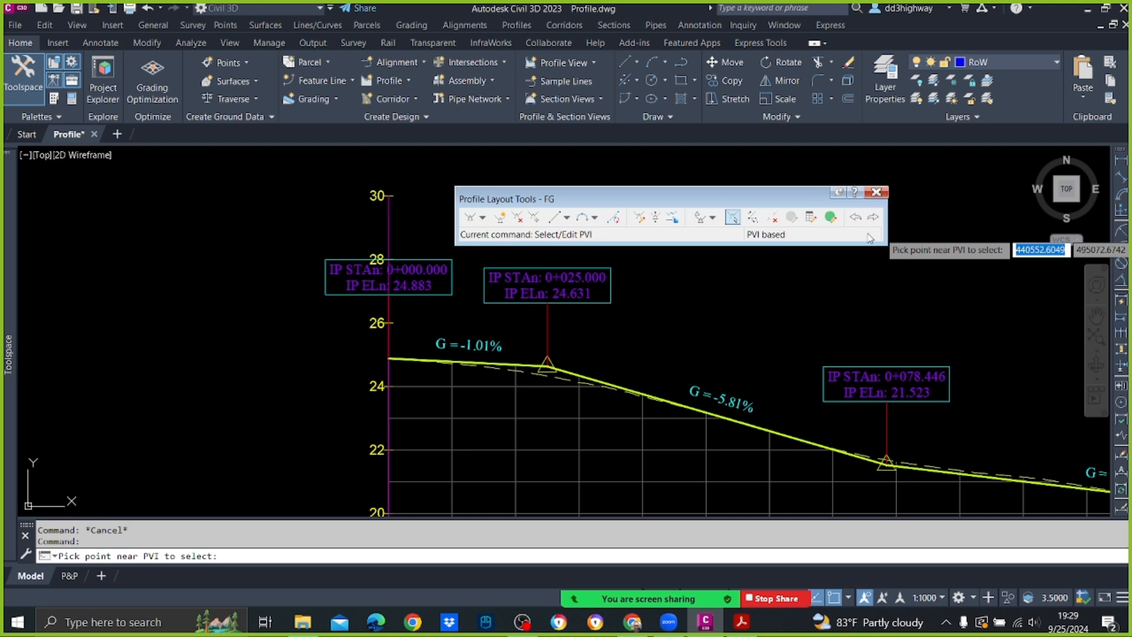
Inspect the layout parameters of the FG PVI at station 0+025, then close the parameters and the profile layout tools.
{"action": "left_click", "coordinate": [810, 220]}
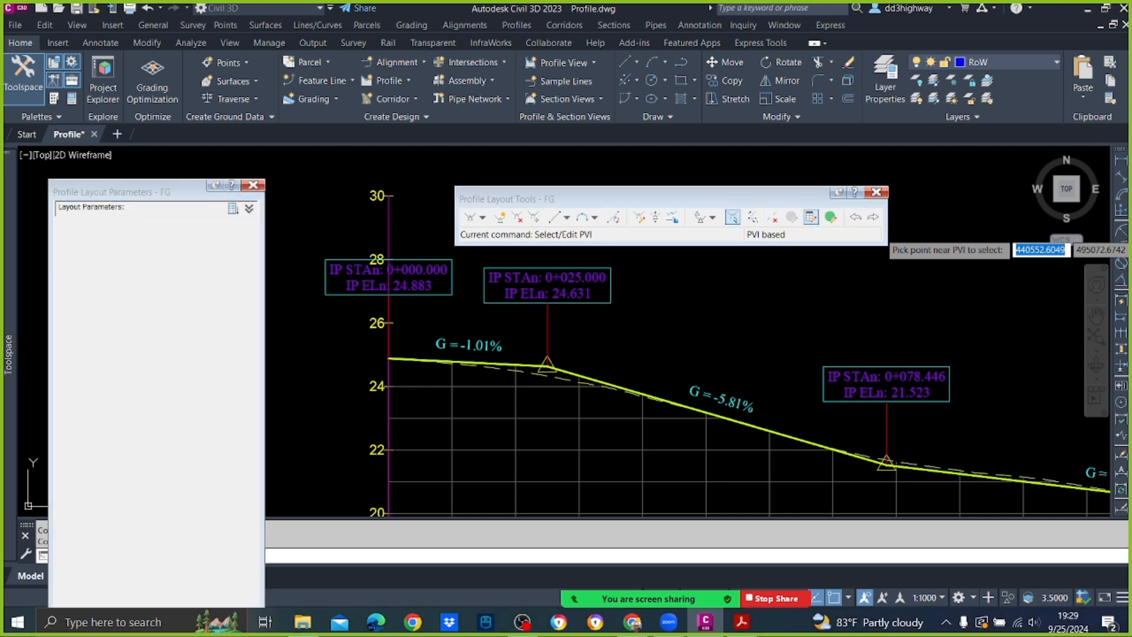
{"action": "left_click_drag", "start_coordinate": [134, 201], "coordinate": [127, 89]}
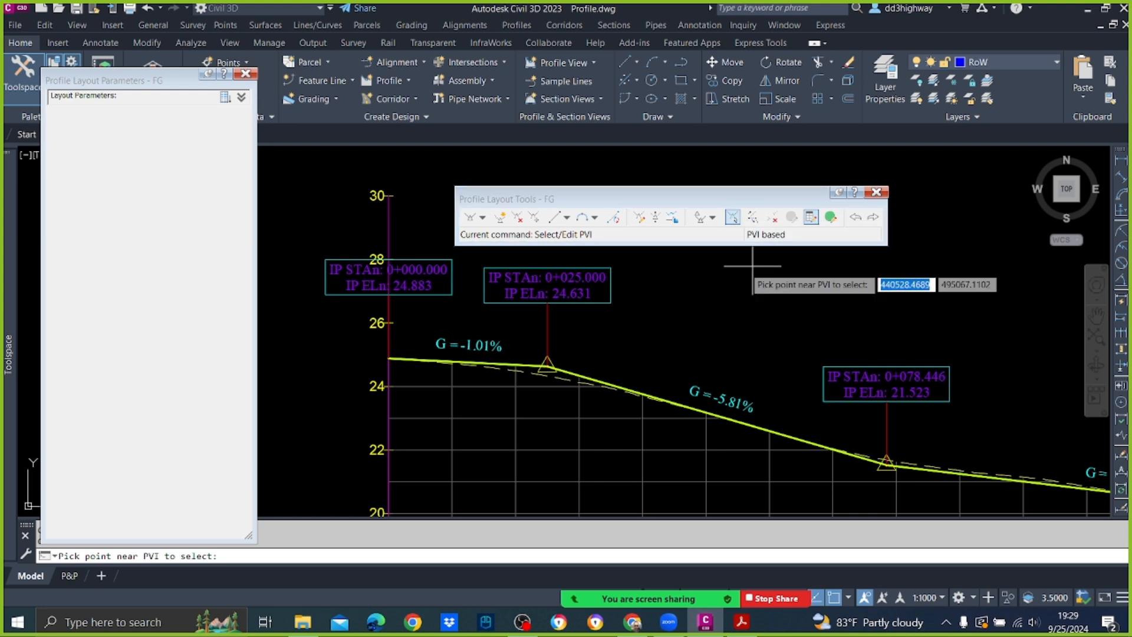
{"action": "left_click", "coordinate": [548, 367]}
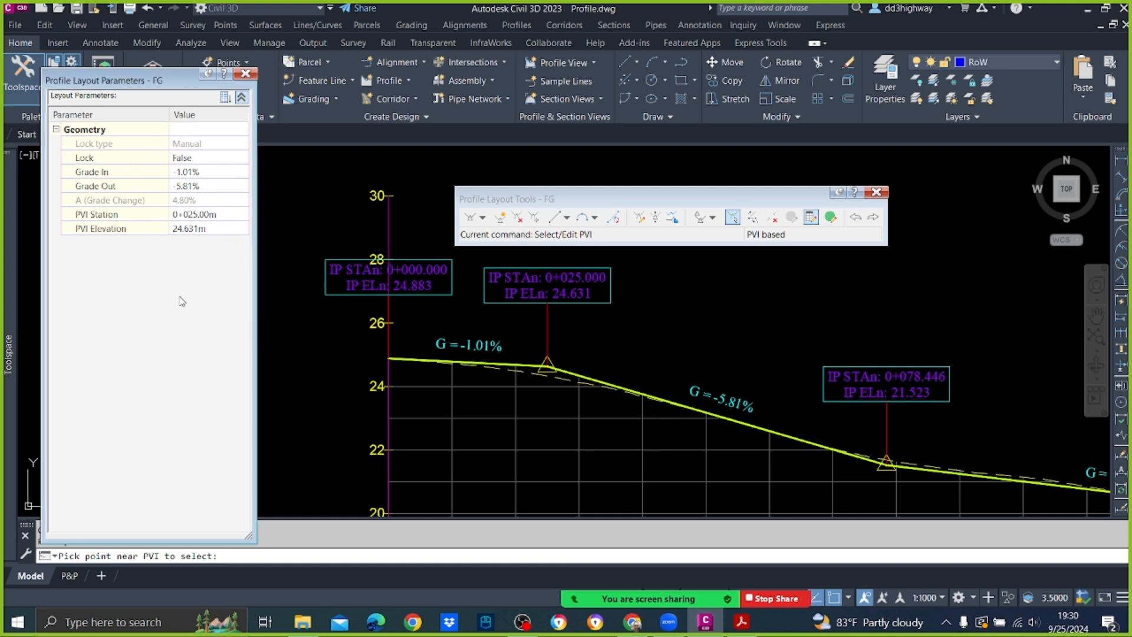
{"action": "left_click", "coordinate": [246, 73]}
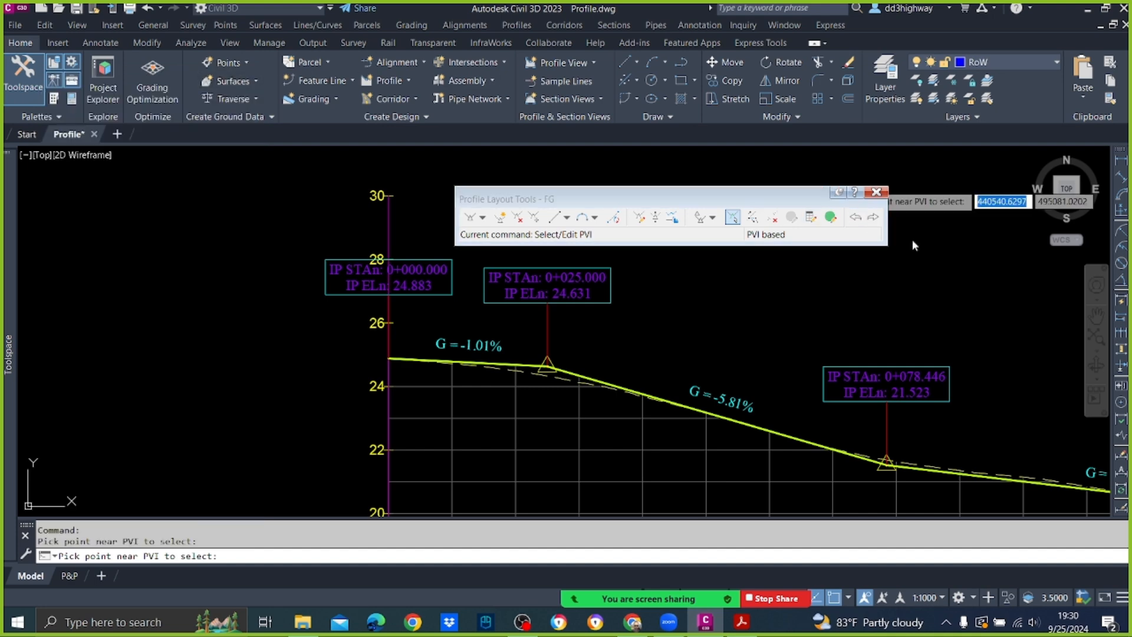
{"action": "left_click", "coordinate": [878, 193]}
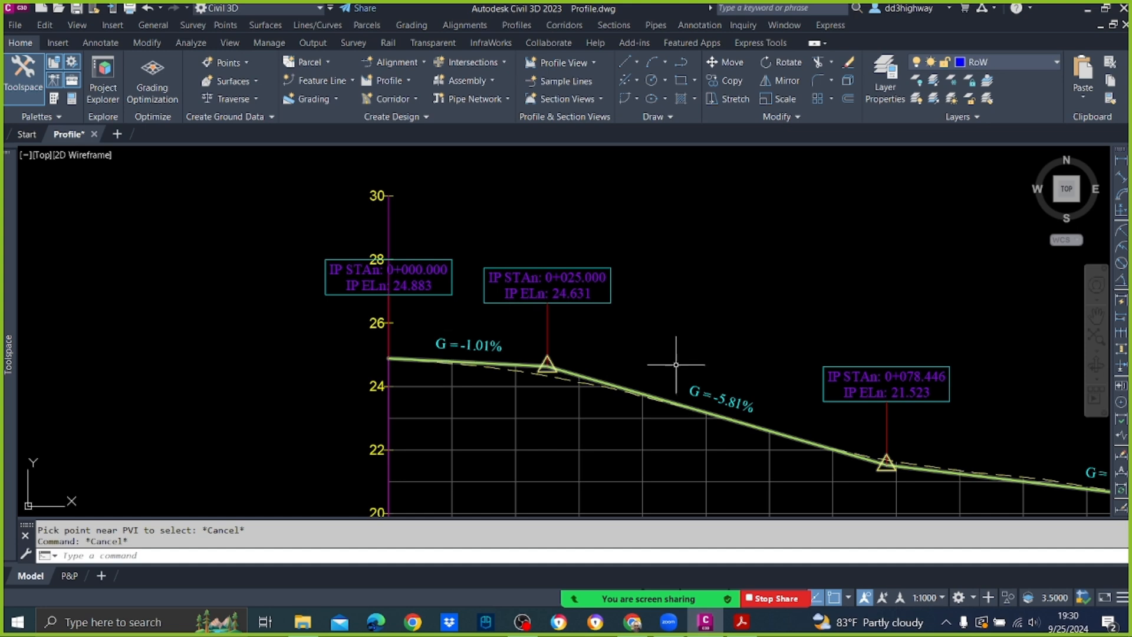
Reopen geometry editing for the FG profile and move the layout tools clear of the profile.
{"action": "left_click", "coordinate": [566, 371]}
{"action": "right_click", "coordinate": [566, 370]}
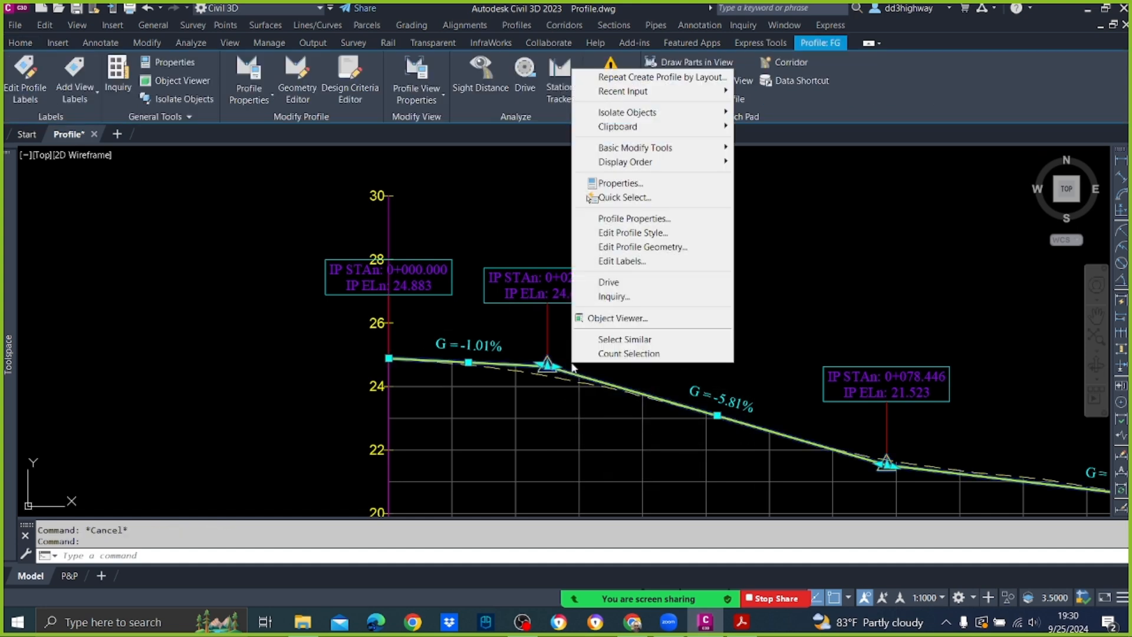
{"action": "left_click", "coordinate": [665, 248]}
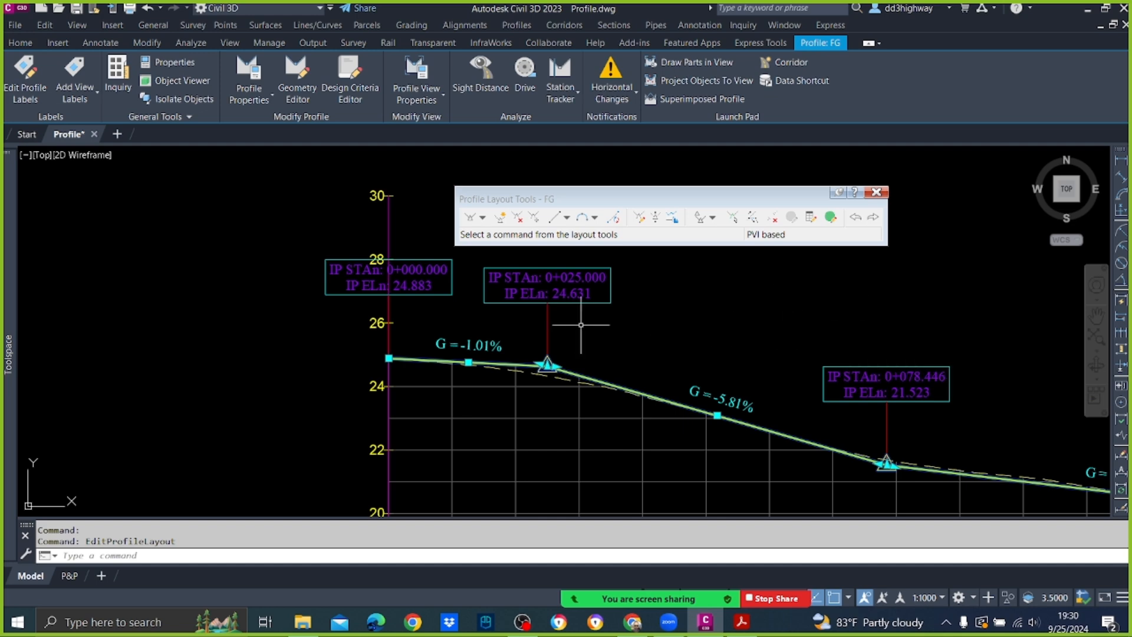
{"action": "key", "text": "Escape"}
{"action": "key", "text": "Escape"}
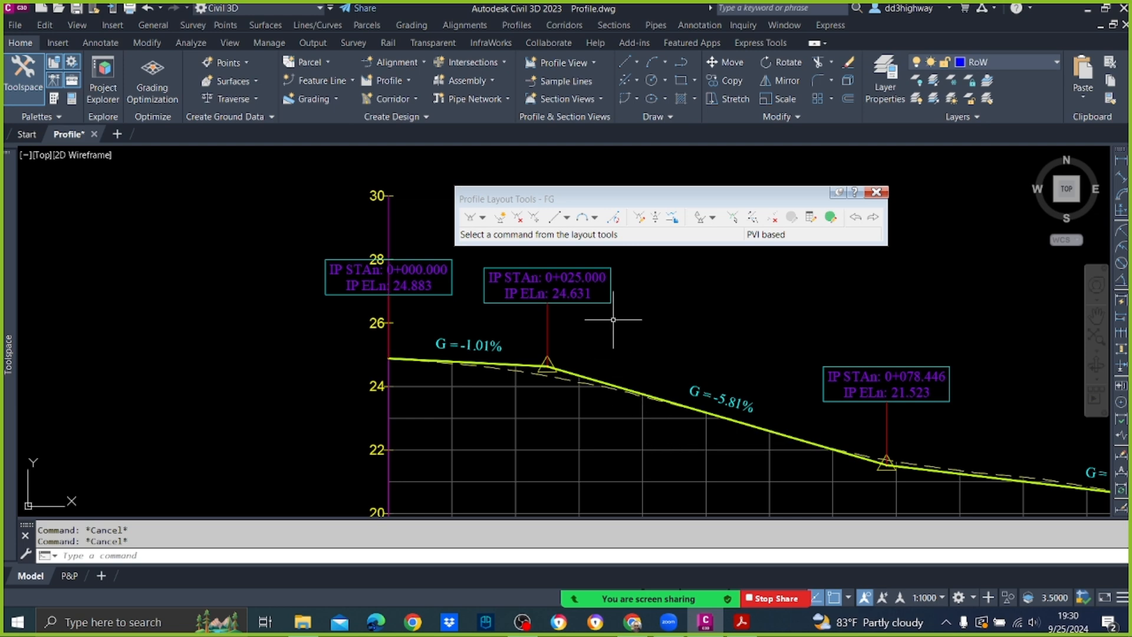
{"action": "mouse_move", "coordinate": [599, 196]}
{"action": "left_mouse_down"}
{"action": "mouse_move", "coordinate": [771, 157]}
{"action": "mouse_move", "coordinate": [752, 159]}
{"action": "left_mouse_up"}
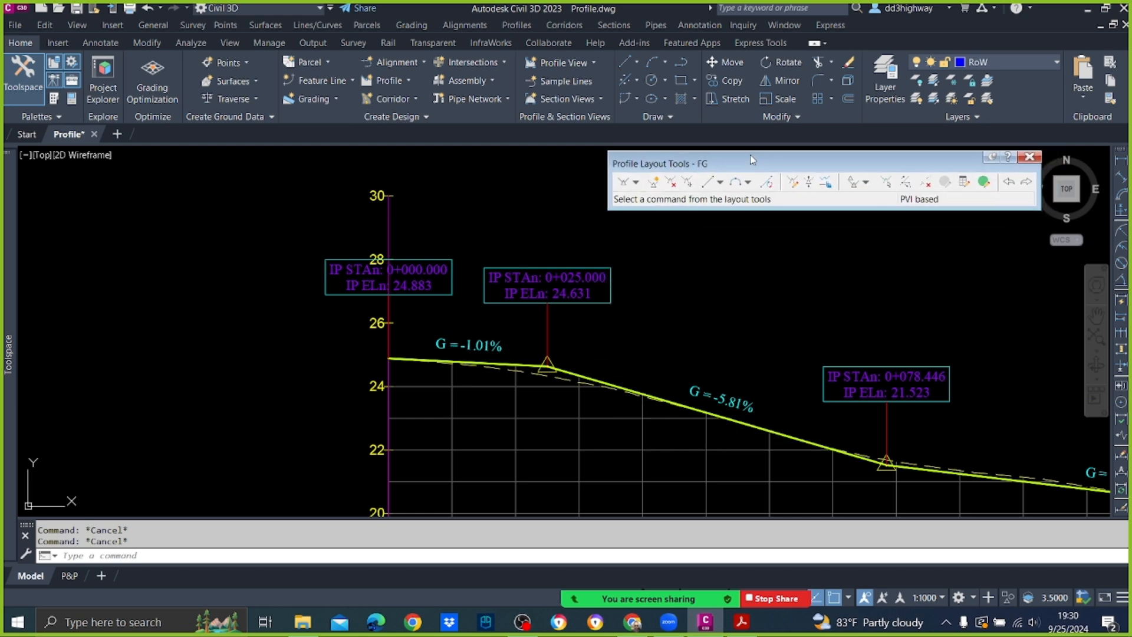
Add a PVI-based free vertical parabola with a curve length of 50 m at the FG PVI at station 0+025.
{"action": "left_click", "coordinate": [748, 182]}
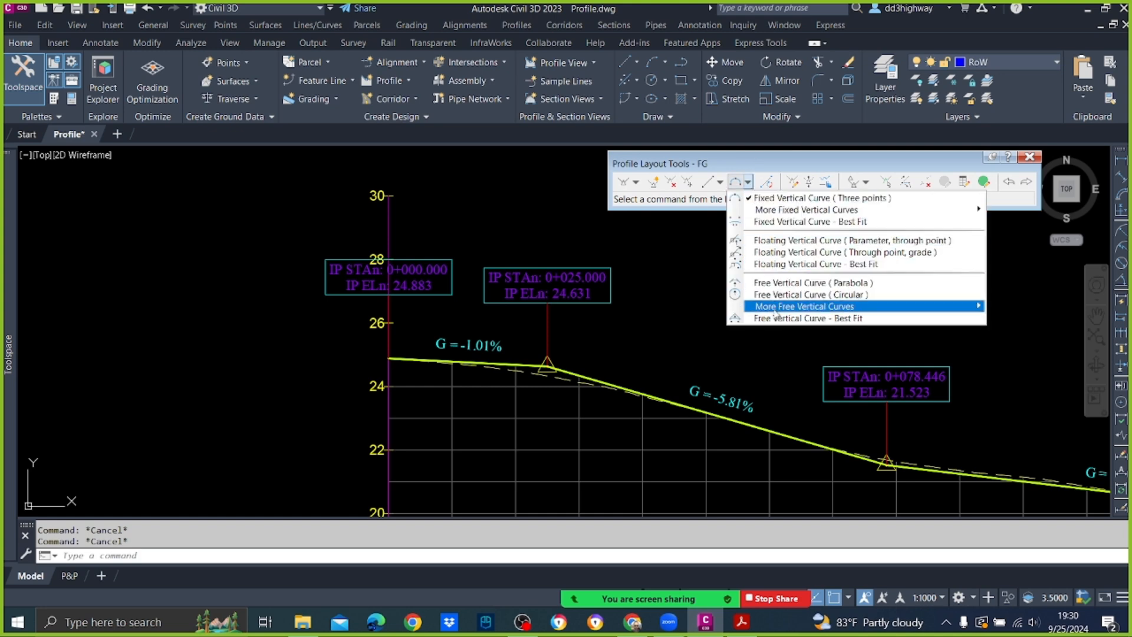
{"action": "mouse_move", "coordinate": [778, 307]}
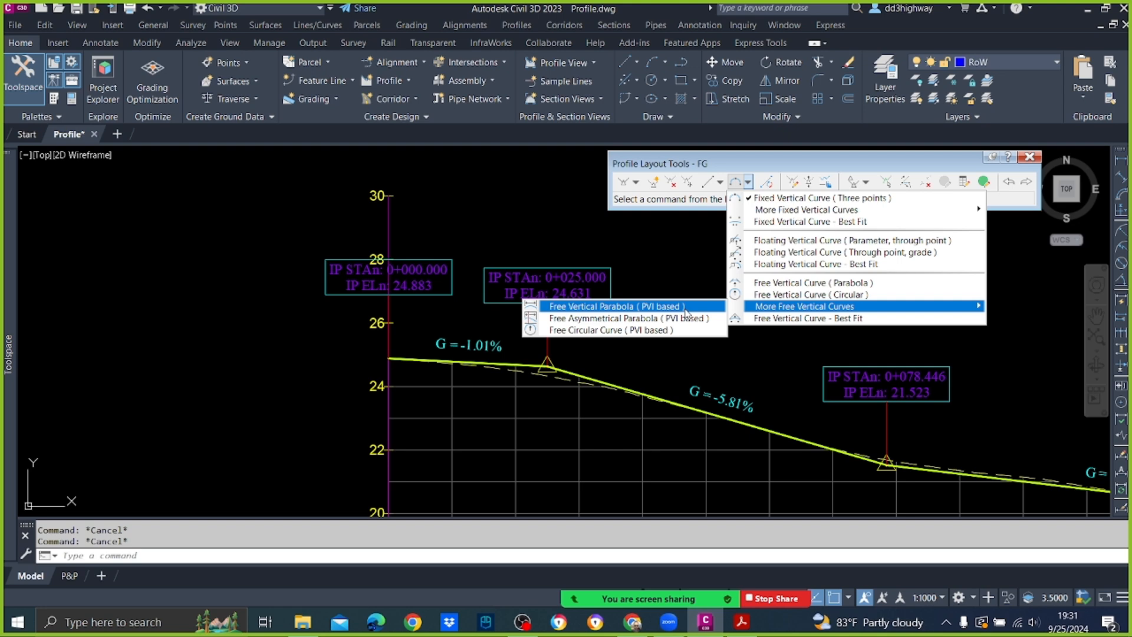
{"action": "left_click", "coordinate": [685, 309]}
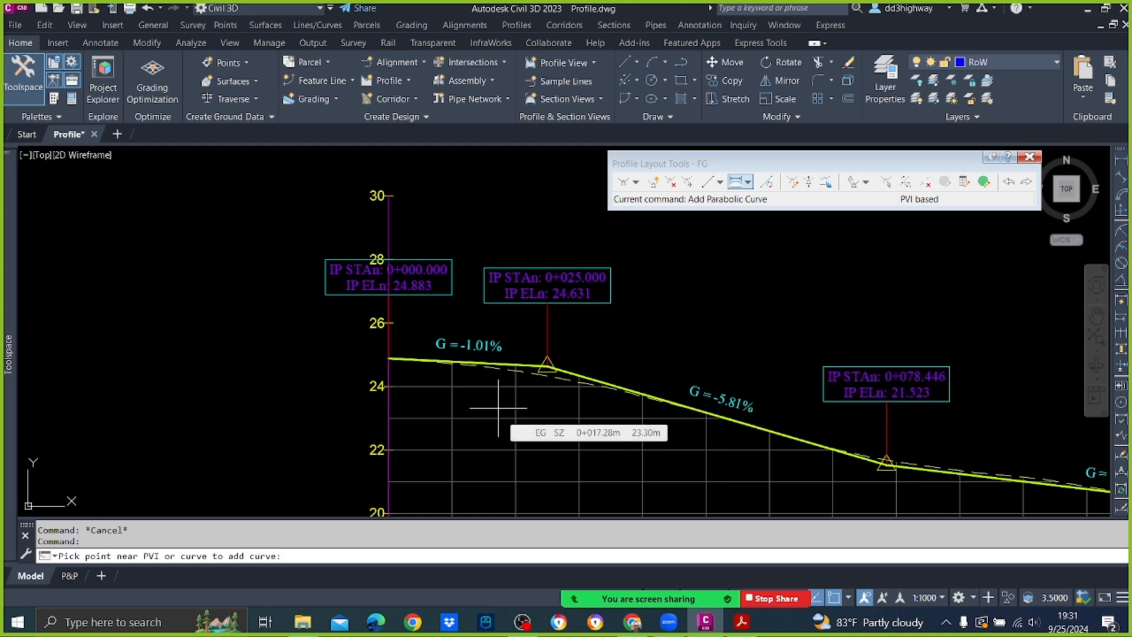
{"action": "left_click", "coordinate": [549, 367]}
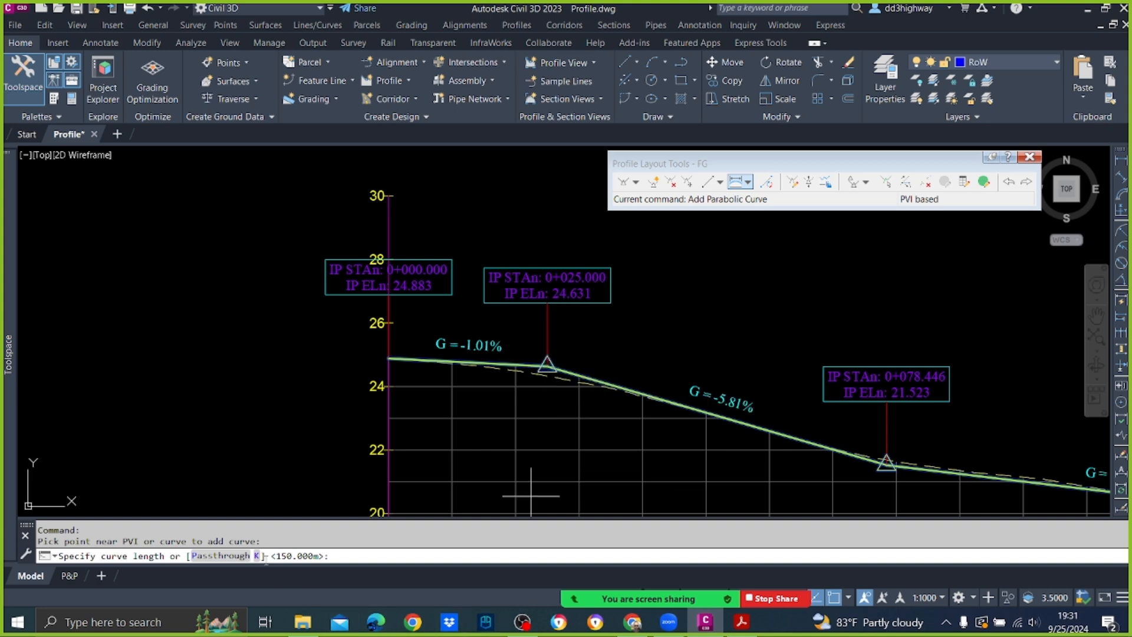
{"action": "type", "text": "50"}
{"action": "key", "text": "Return"}
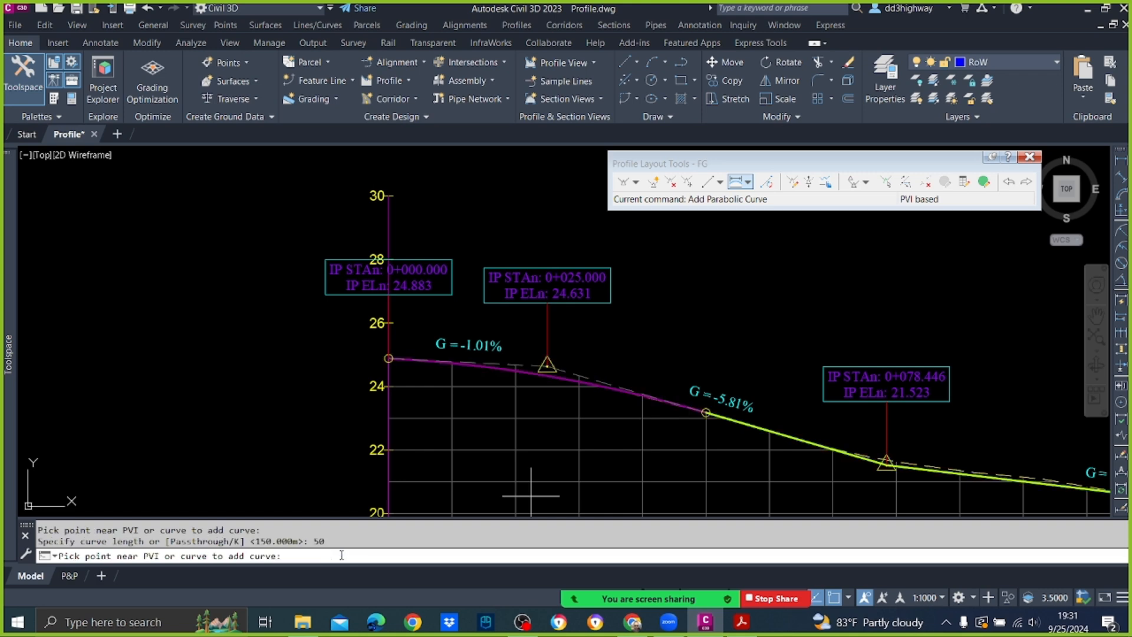
{"action": "key", "text": "Escape"}
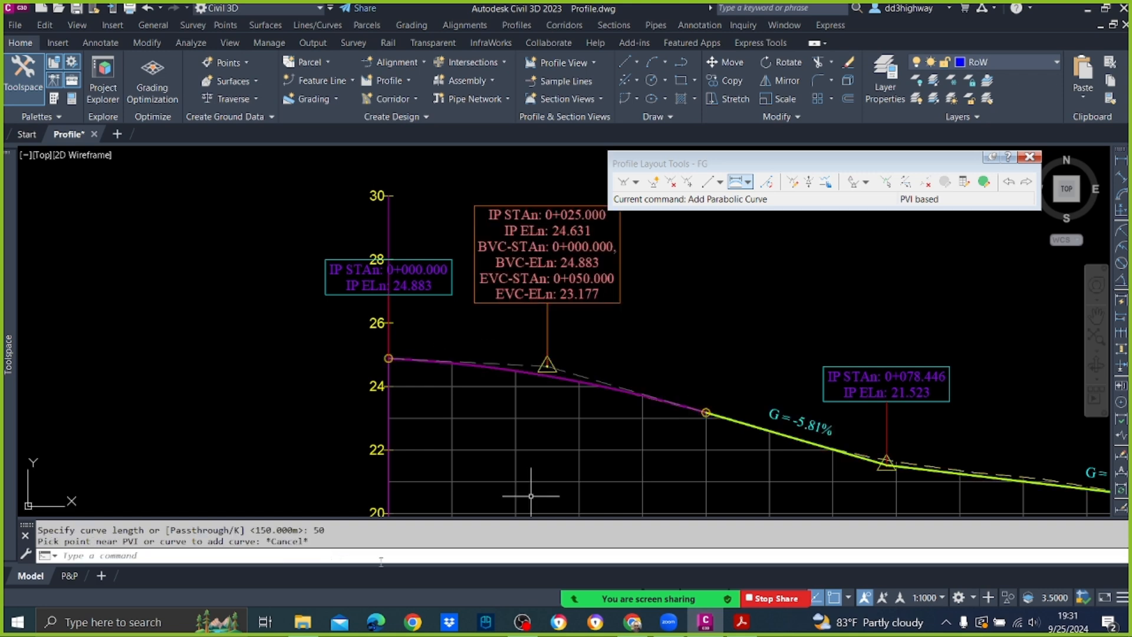
Examine the new vertical curve and its labels, and compare the finished road level and existing ground level bands below the profile.
{"action": "scroll", "coordinate": [533, 328], "scroll_direction": "down", "scroll_amount": 3}
{"action": "scroll", "coordinate": [554, 329], "scroll_direction": "up", "scroll_amount": 2}
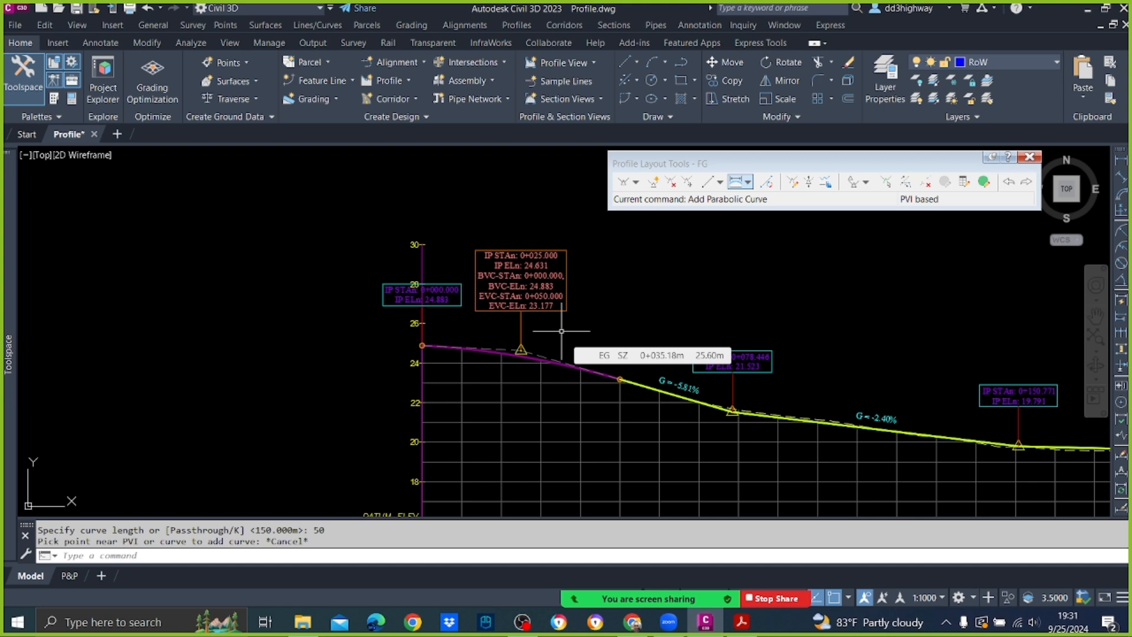
{"action": "scroll", "coordinate": [537, 262], "scroll_direction": "up", "scroll_amount": 2}
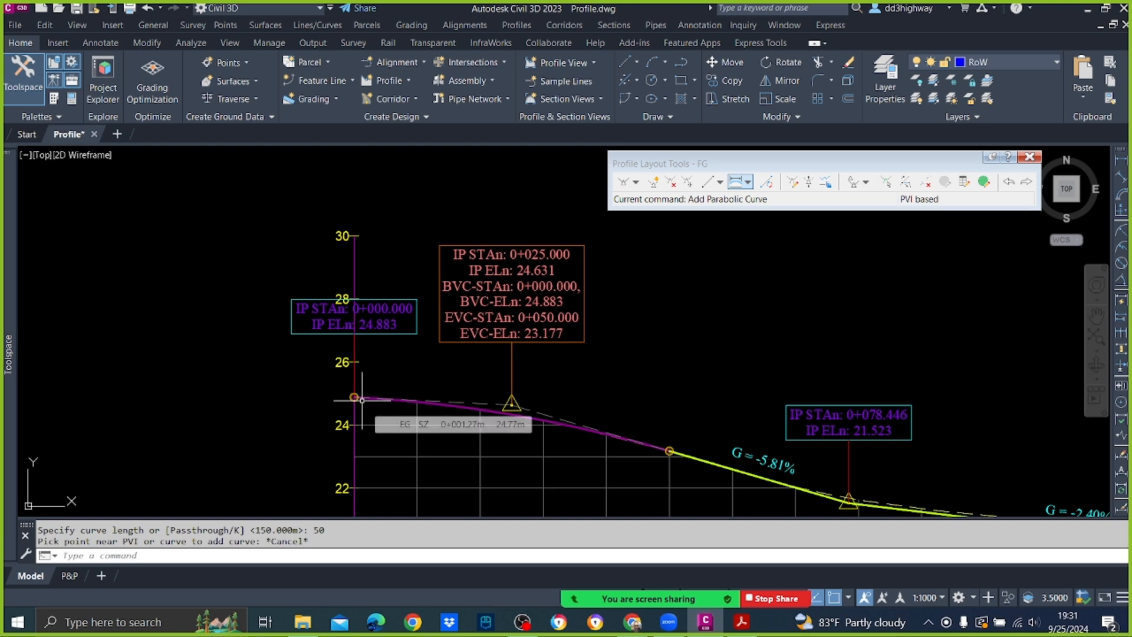
{"action": "scroll", "coordinate": [670, 450], "scroll_direction": "down", "scroll_amount": 4}
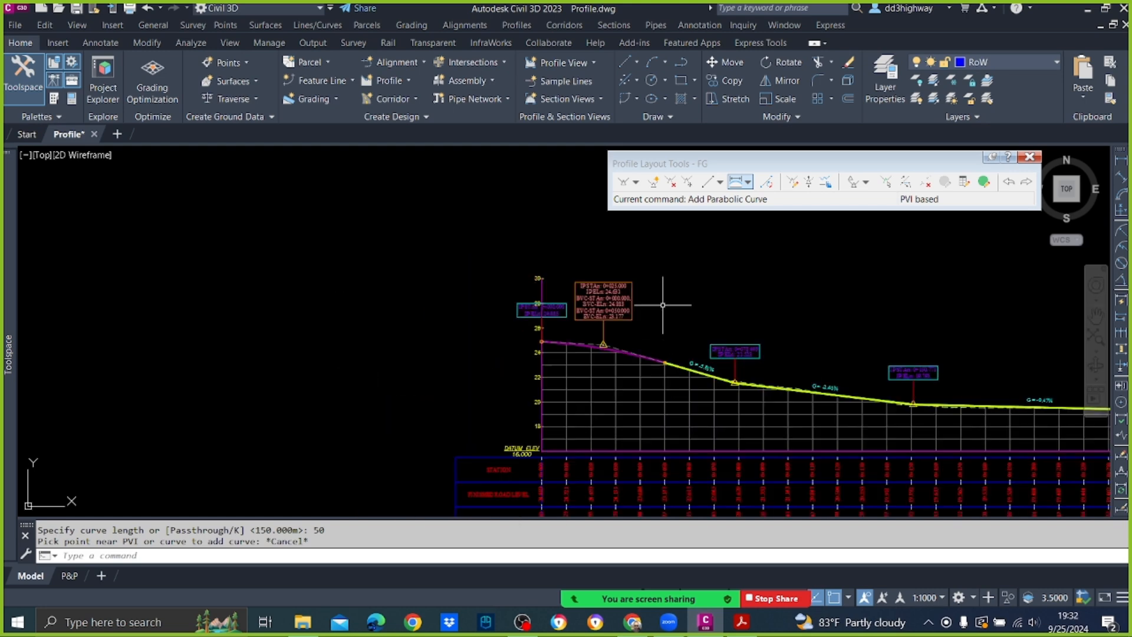
{"action": "scroll", "coordinate": [672, 352], "scroll_direction": "up", "scroll_amount": 2}
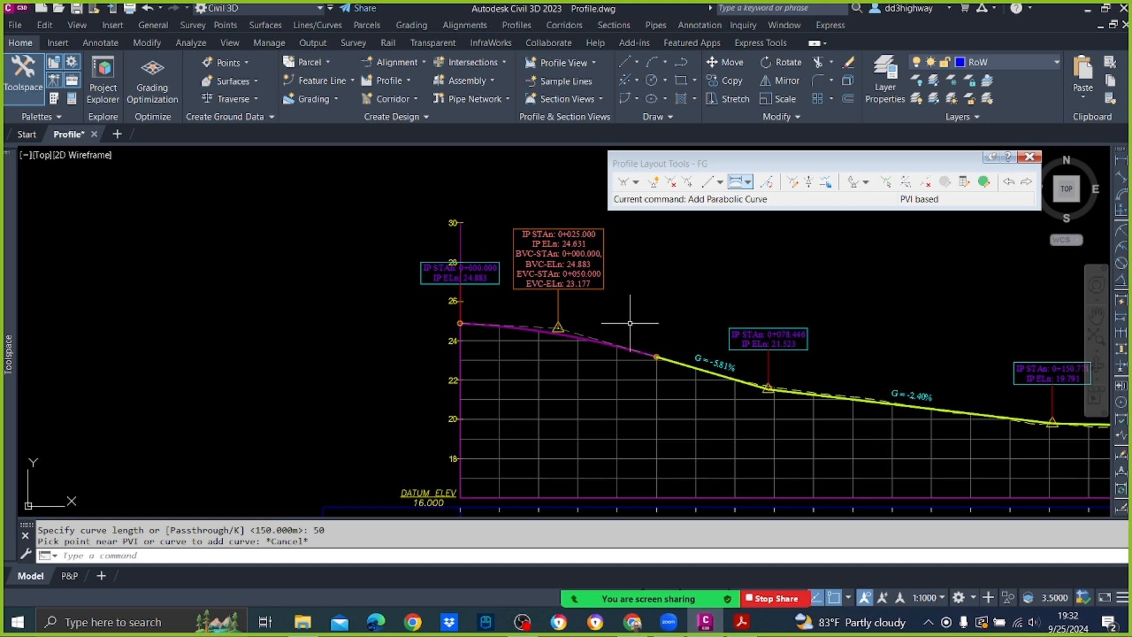
{"action": "scroll", "coordinate": [540, 304], "scroll_direction": "down", "scroll_amount": 3}
{"action": "scroll", "coordinate": [568, 446], "scroll_direction": "up", "scroll_amount": 4}
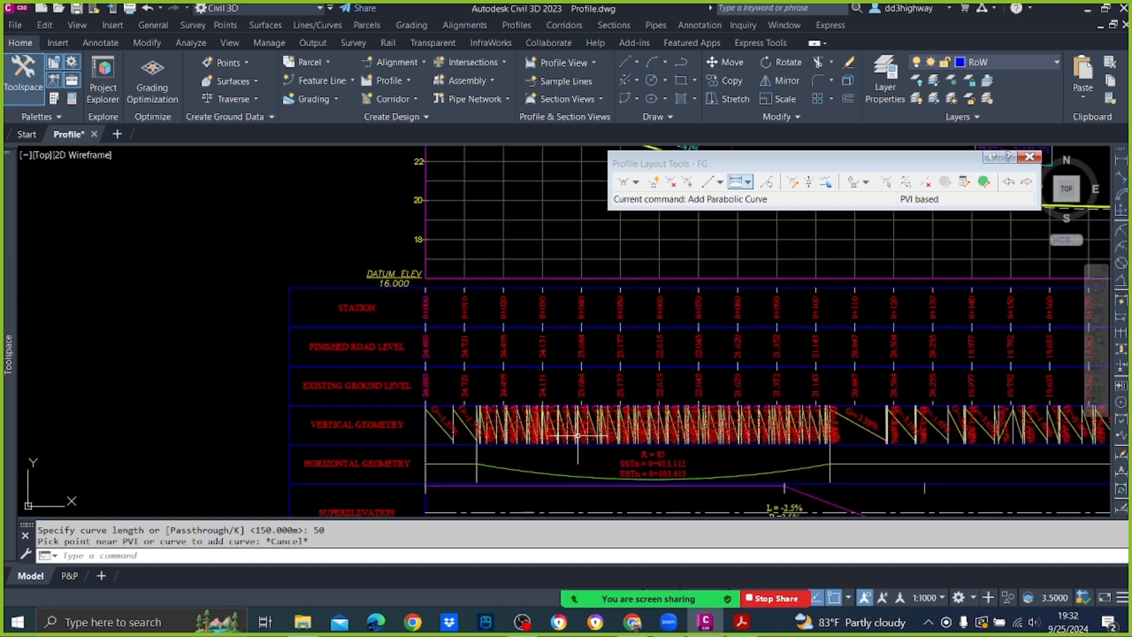
{"action": "scroll", "coordinate": [472, 419], "scroll_direction": "down", "scroll_amount": 3}
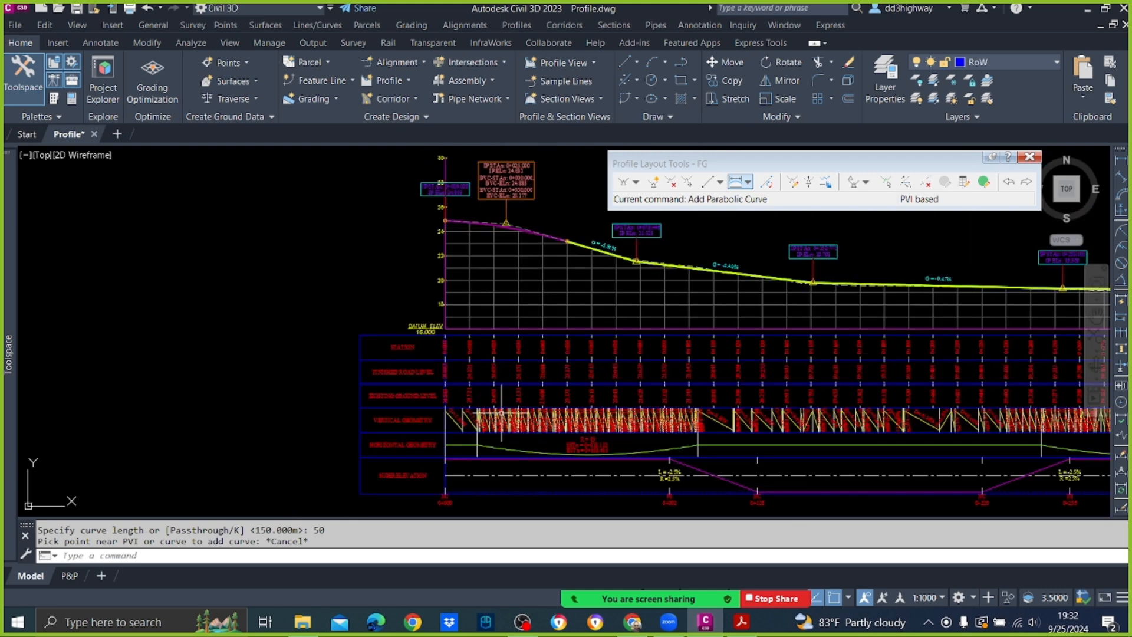
{"action": "scroll", "coordinate": [521, 443], "scroll_direction": "up", "scroll_amount": 2}
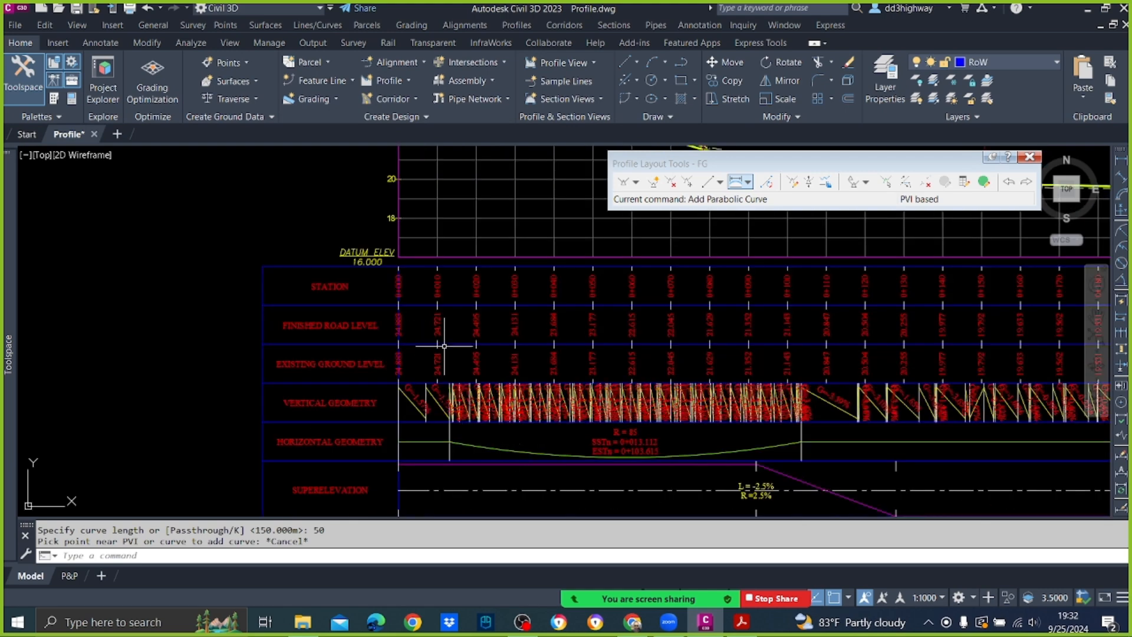
{"action": "scroll", "coordinate": [398, 335], "scroll_direction": "up", "scroll_amount": 2}
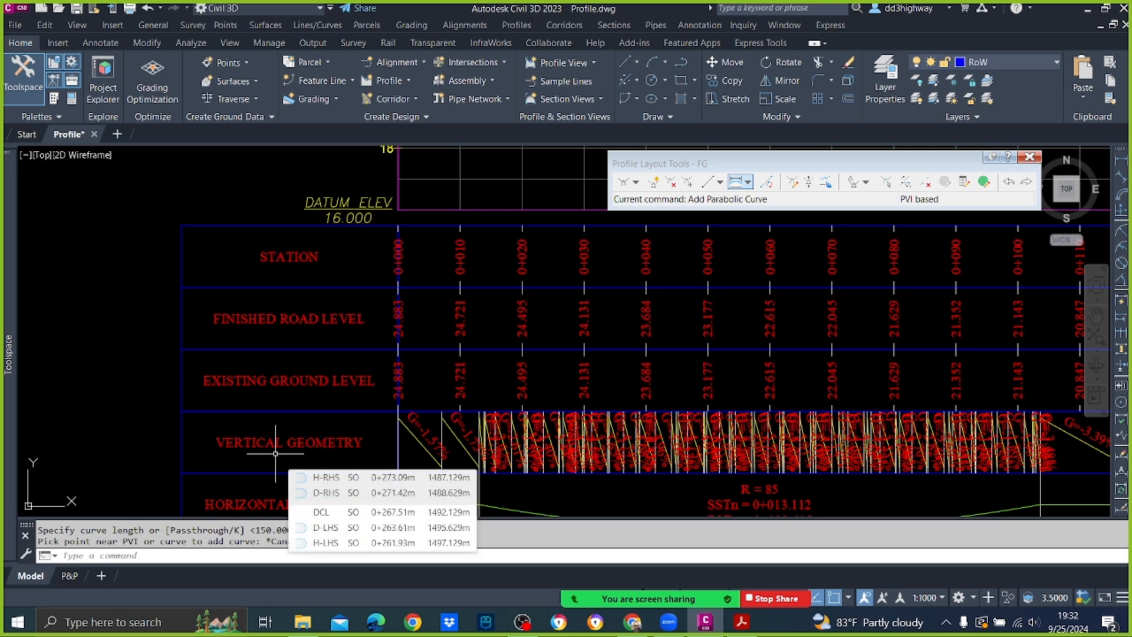
{"action": "scroll", "coordinate": [416, 395], "scroll_direction": "down", "scroll_amount": 6}
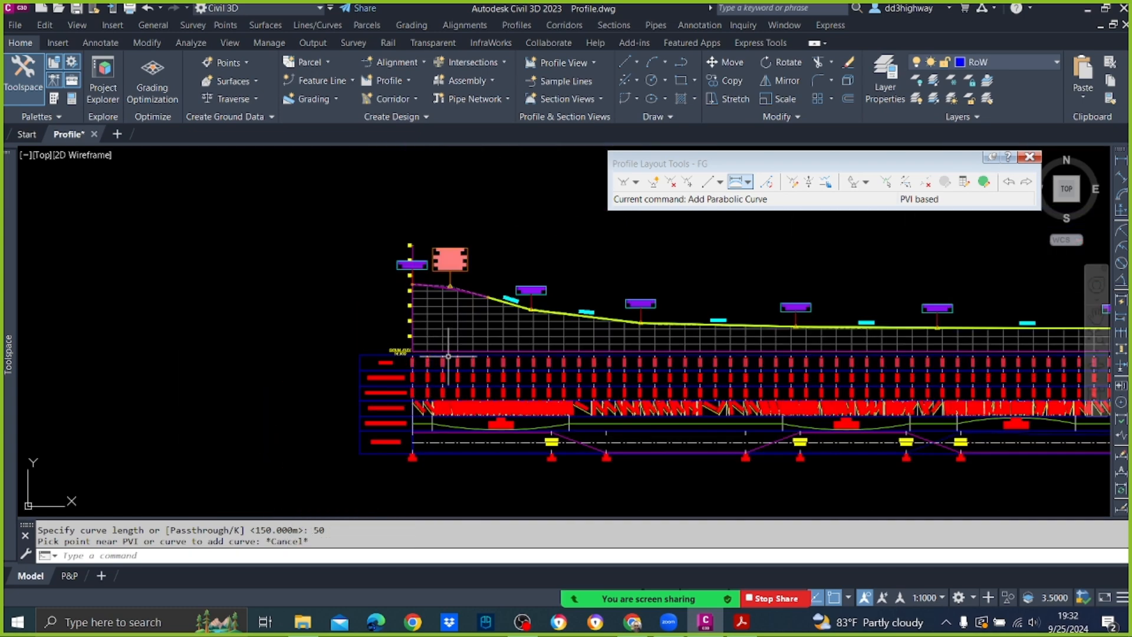
{"action": "left_click", "coordinate": [454, 321]}
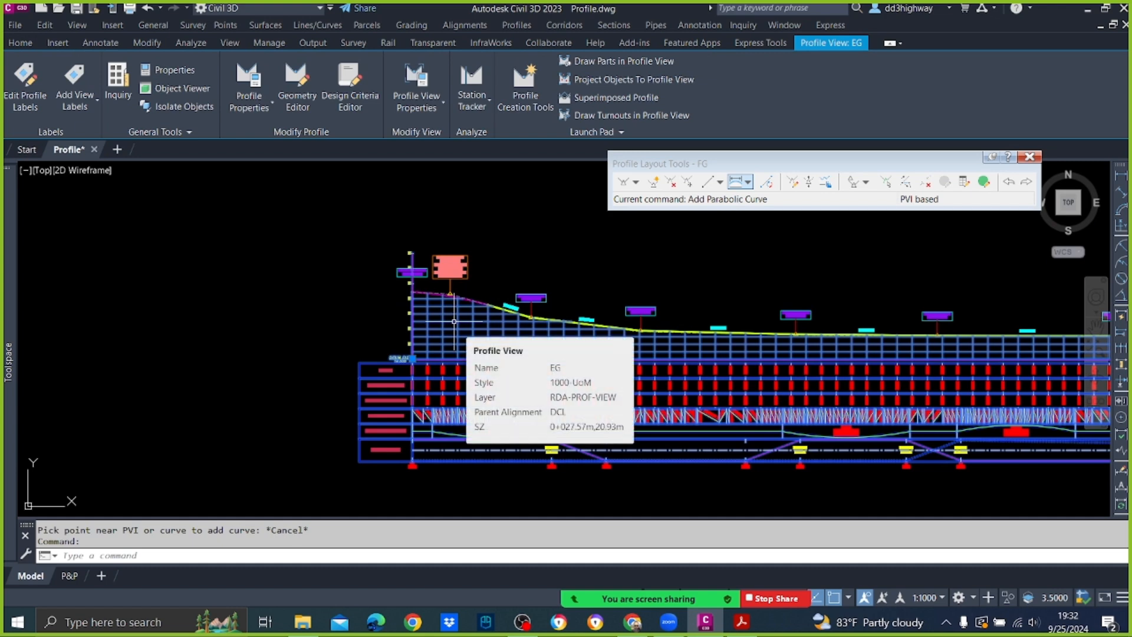
{"action": "right_click", "coordinate": [454, 321]}
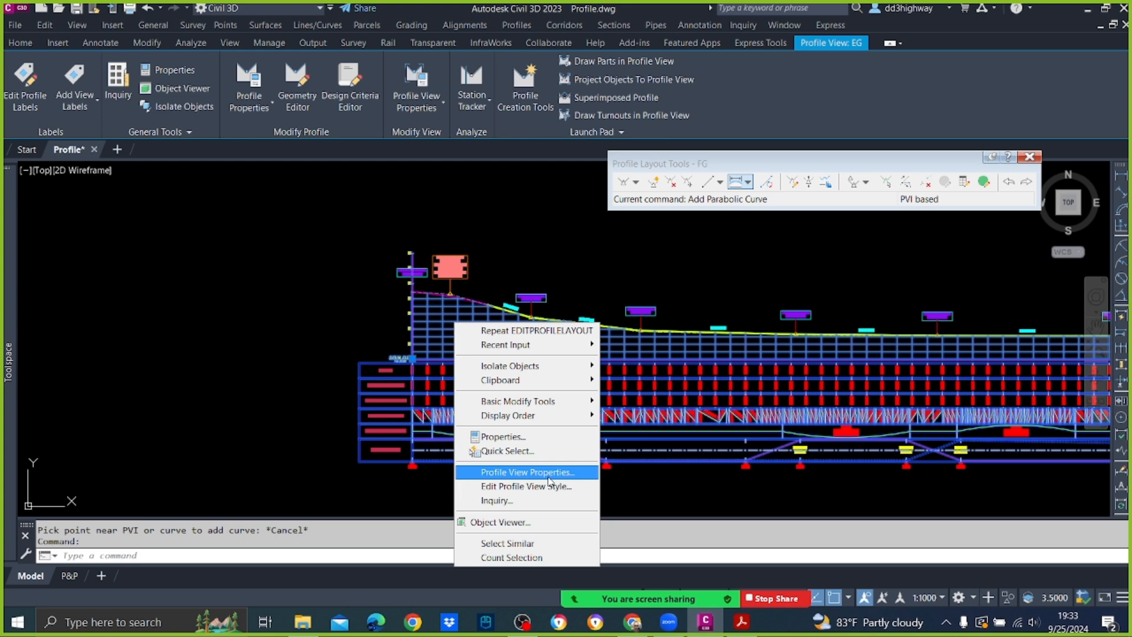
{"action": "left_click", "coordinate": [528, 472]}
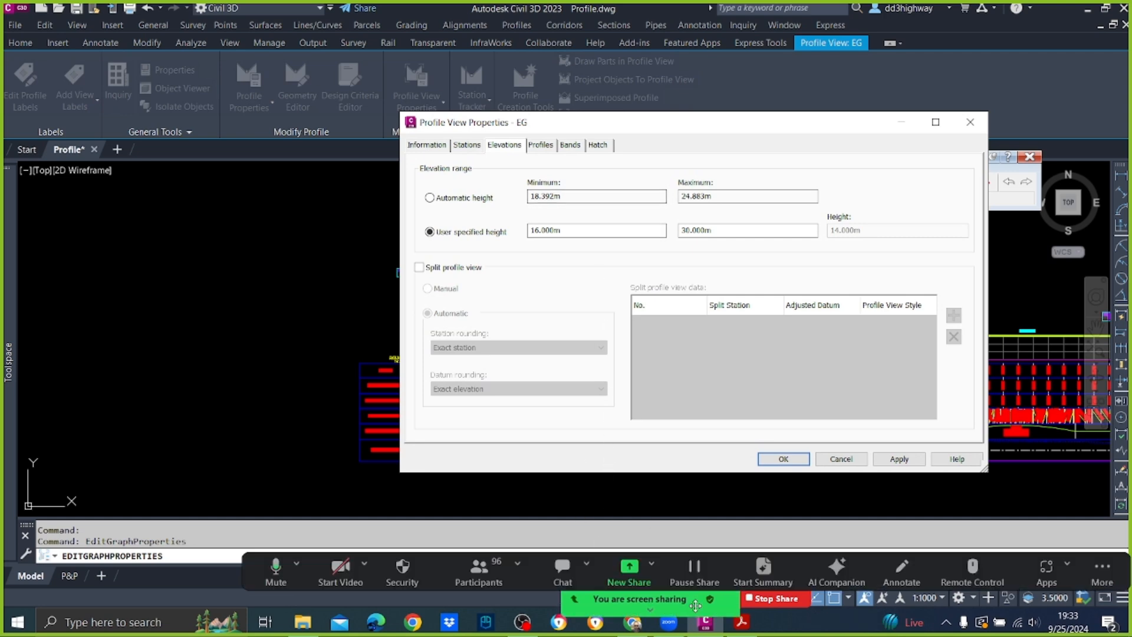
{"action": "left_click", "coordinate": [578, 147]}
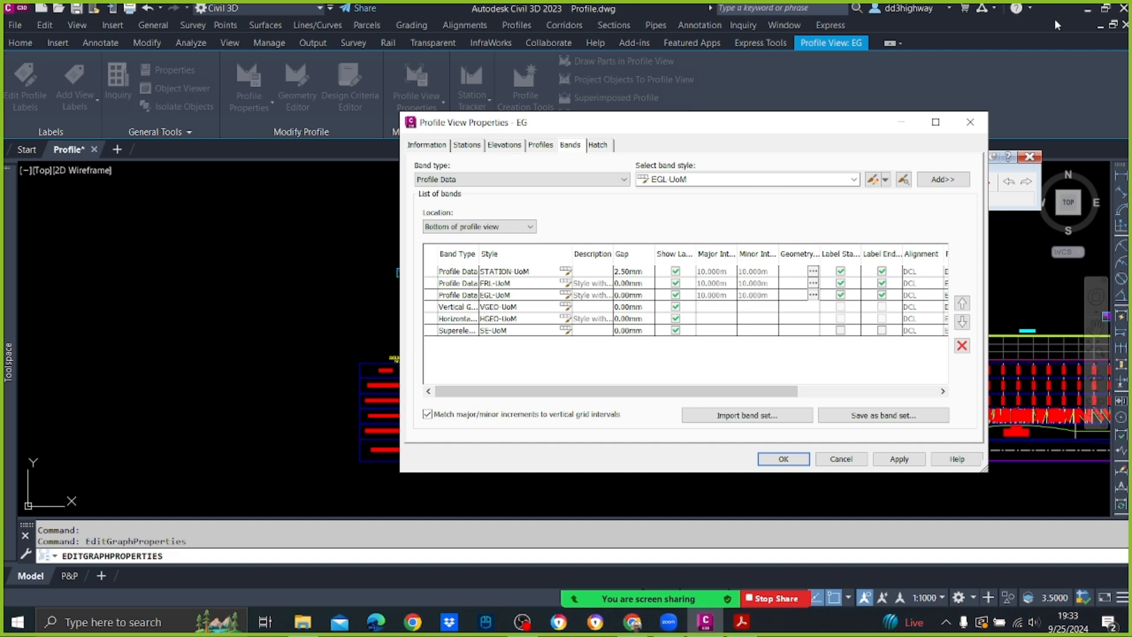
{"action": "left_click", "coordinate": [971, 124]}
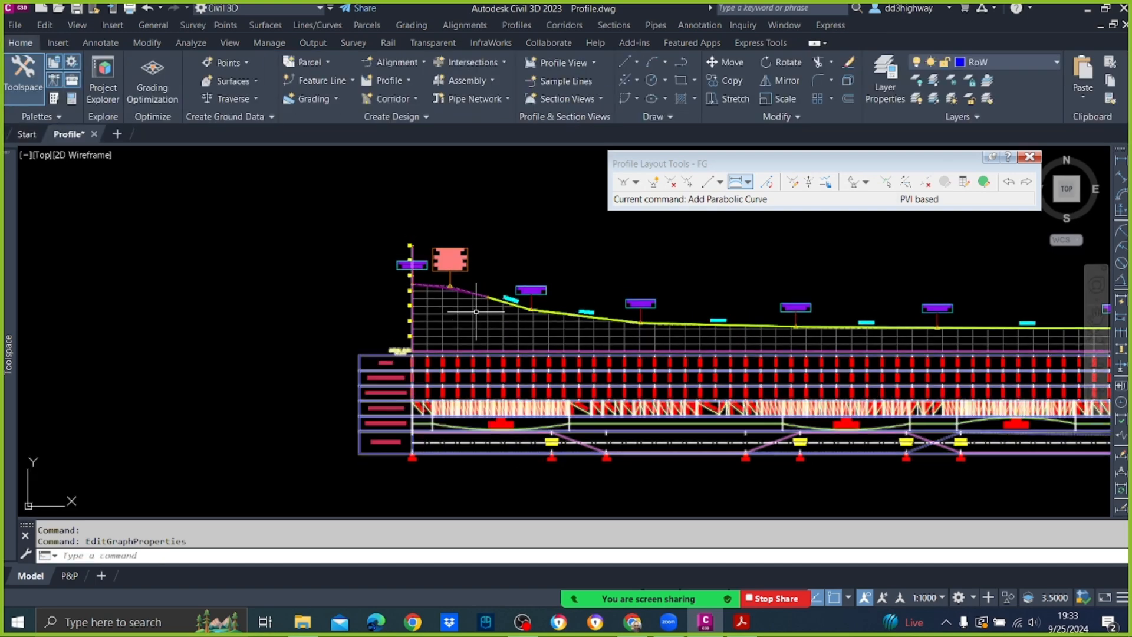
In the profile view's band properties, set Profile1 of the FRL-UoM band to FG.
{"action": "left_click", "coordinate": [471, 314]}
{"action": "right_click", "coordinate": [469, 316]}
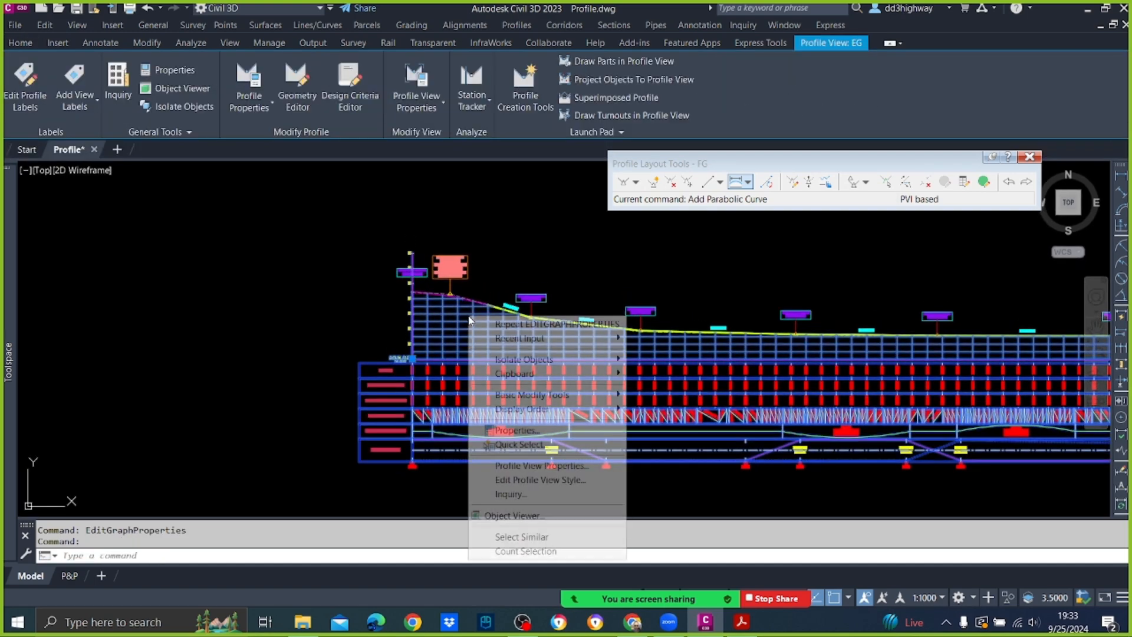
{"action": "left_click", "coordinate": [525, 466]}
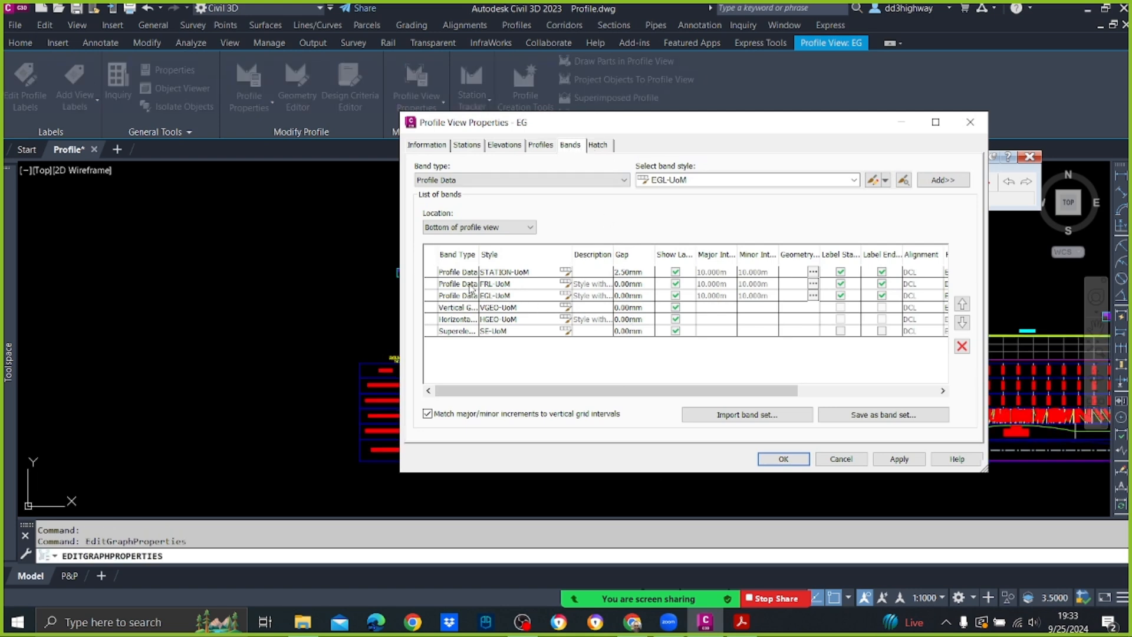
{"action": "left_click", "coordinate": [500, 285]}
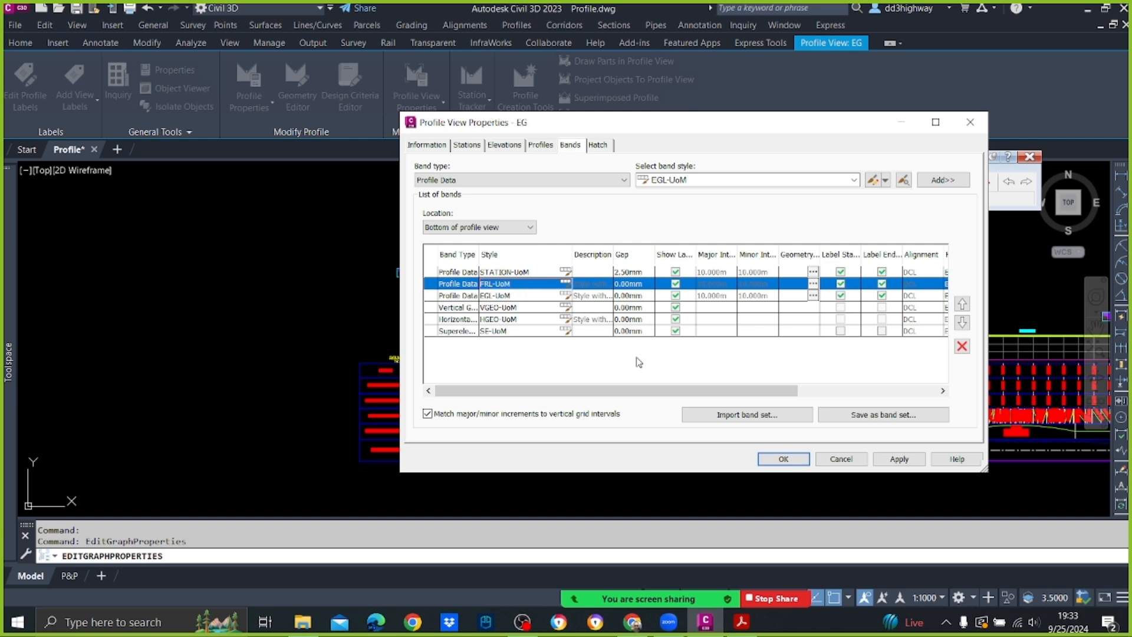
{"action": "left_click_drag", "start_coordinate": [646, 391], "coordinate": [784, 392]}
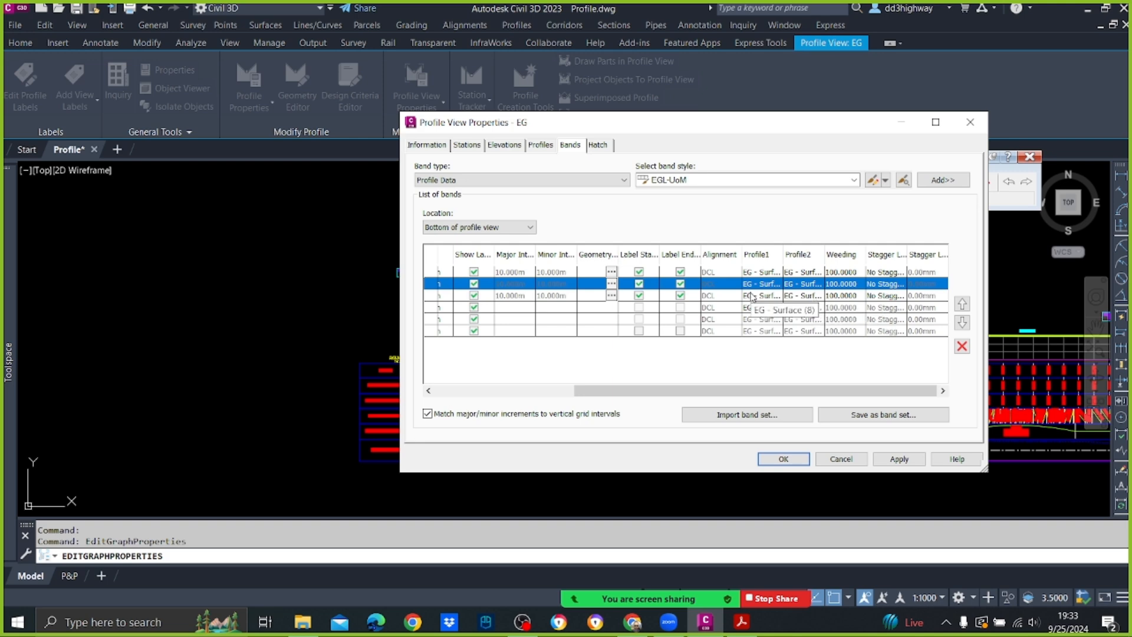
{"action": "left_click", "coordinate": [778, 285]}
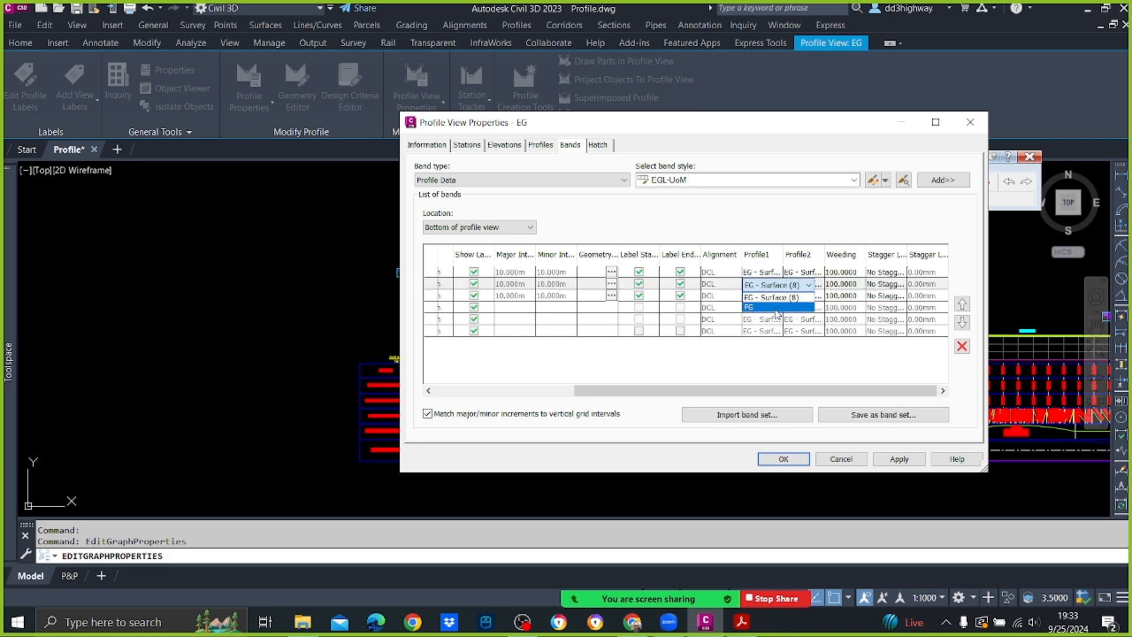
{"action": "left_click", "coordinate": [777, 307]}
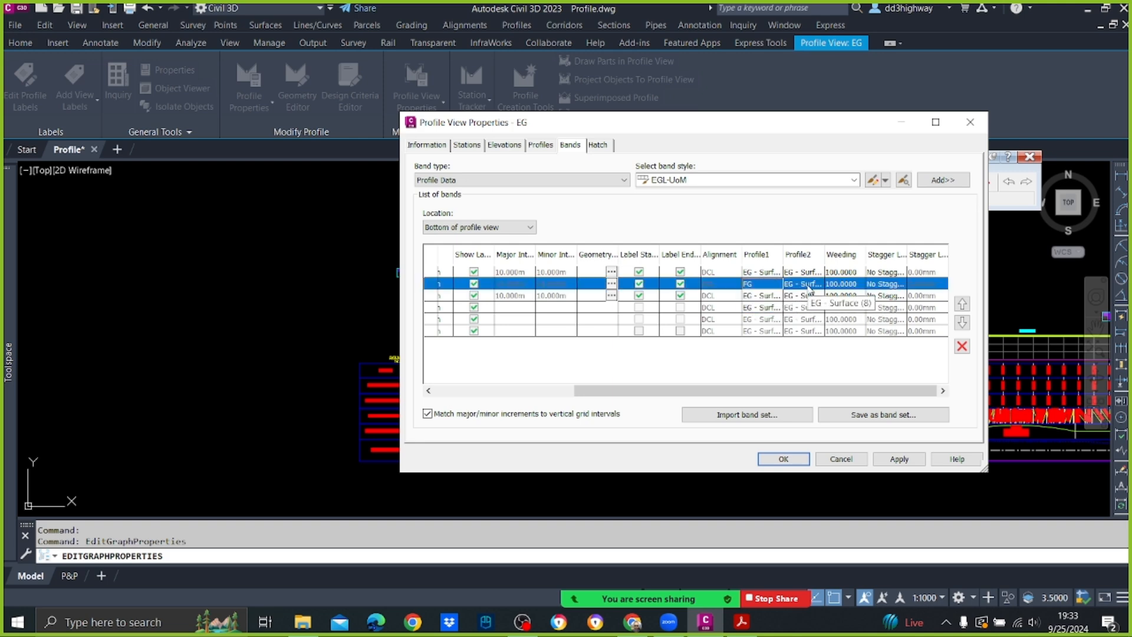
Set Profile2 of the FRL-UoM band and Profile1 of the VGEO-UoM vertical geometry band to FG.
{"action": "left_click", "coordinate": [809, 287]}
{"action": "left_click", "coordinate": [813, 308]}
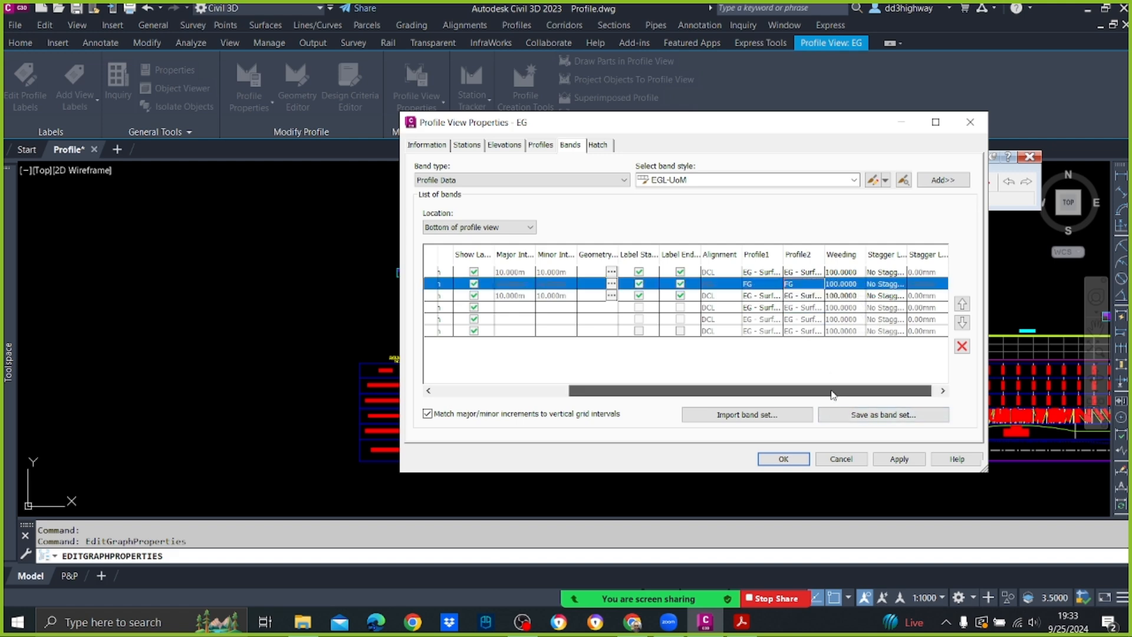
{"action": "left_click_drag", "start_coordinate": [809, 391], "coordinate": [670, 393]}
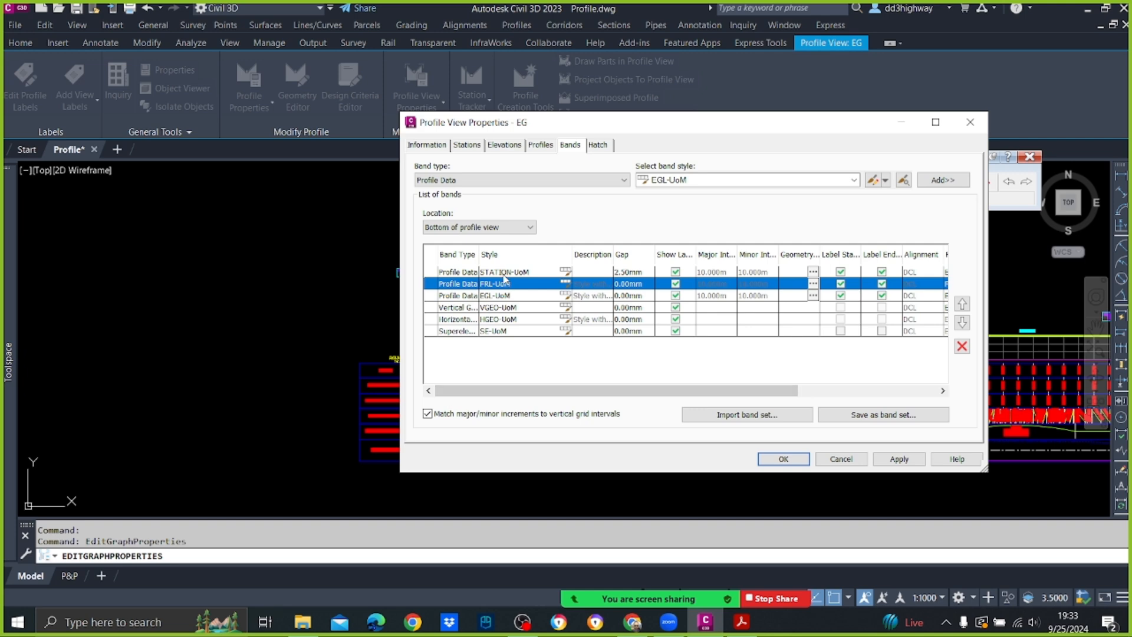
{"action": "left_click", "coordinate": [485, 307]}
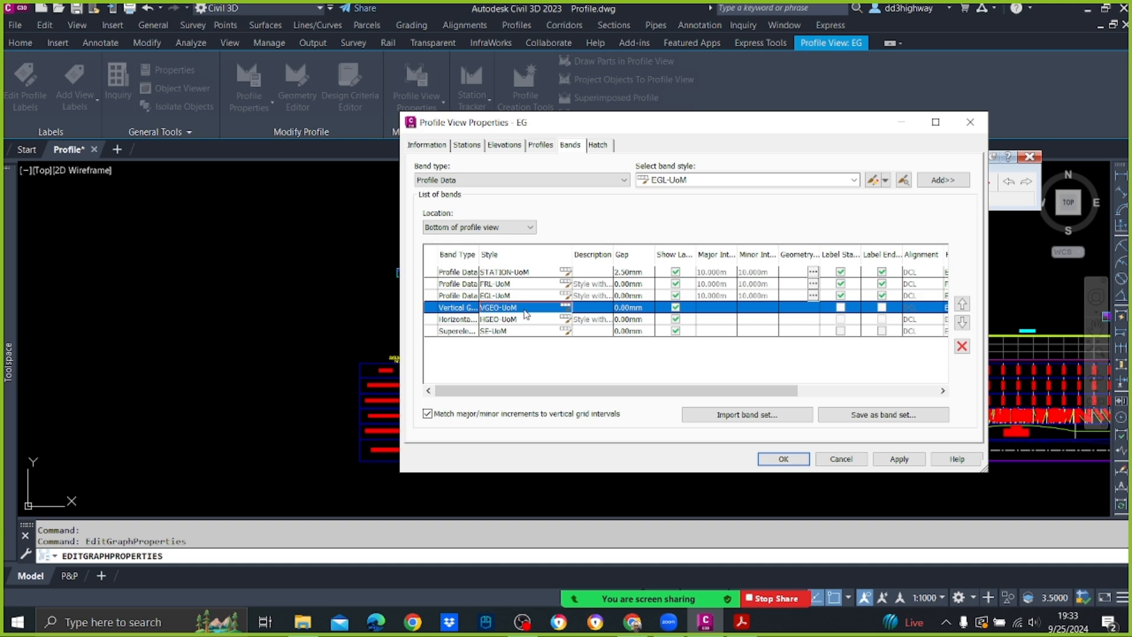
{"action": "left_click_drag", "start_coordinate": [538, 391], "coordinate": [682, 396]}
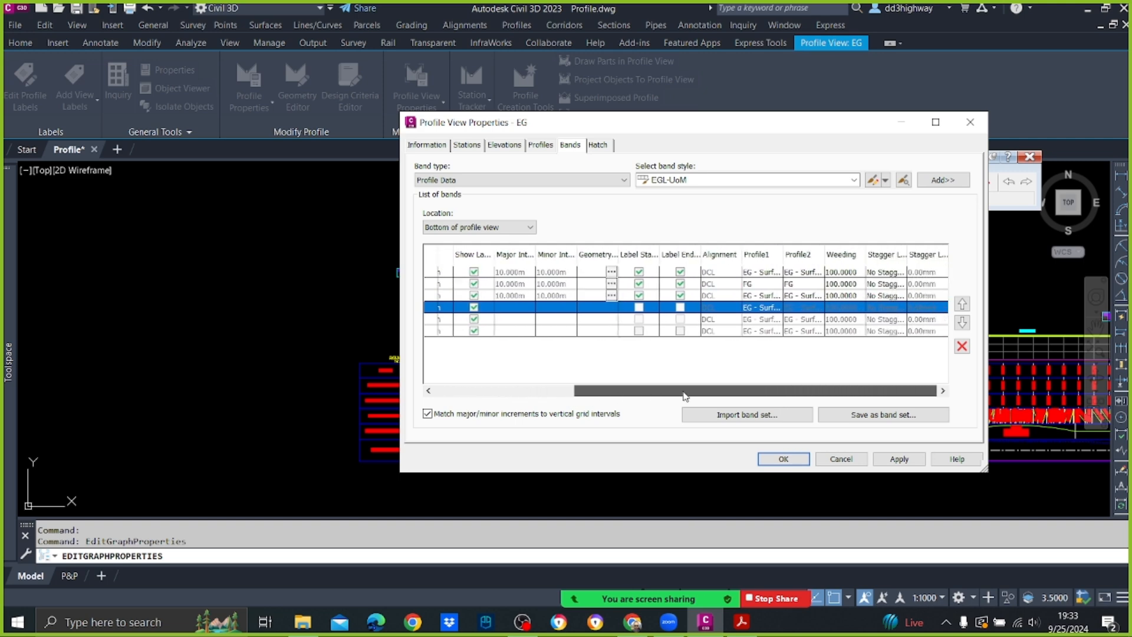
{"action": "left_click", "coordinate": [767, 309]}
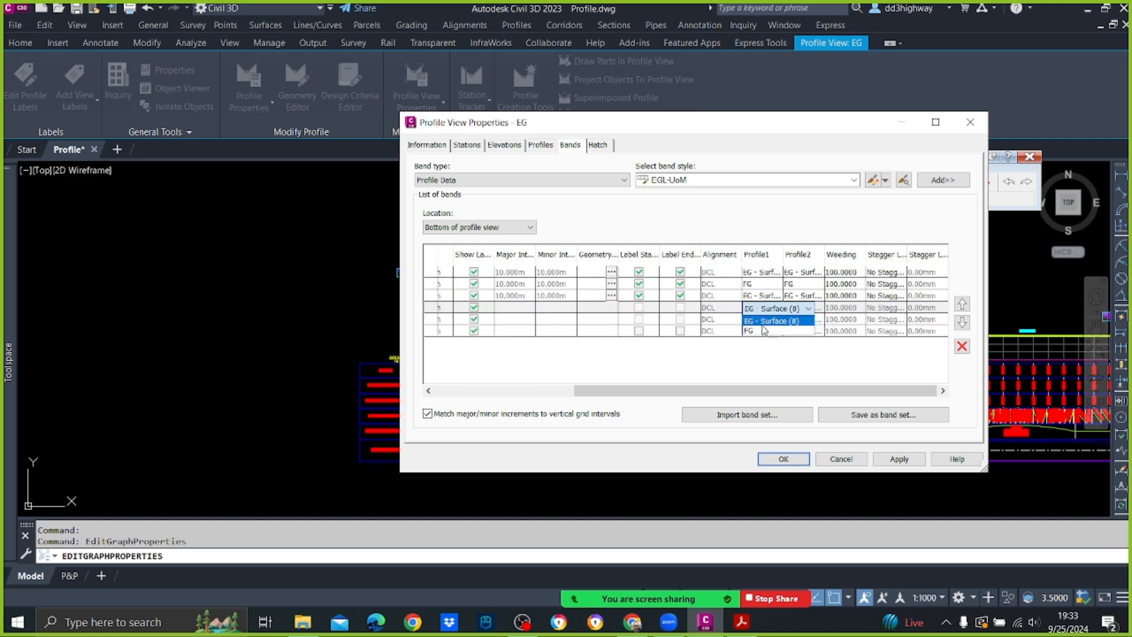
{"action": "left_click", "coordinate": [764, 330]}
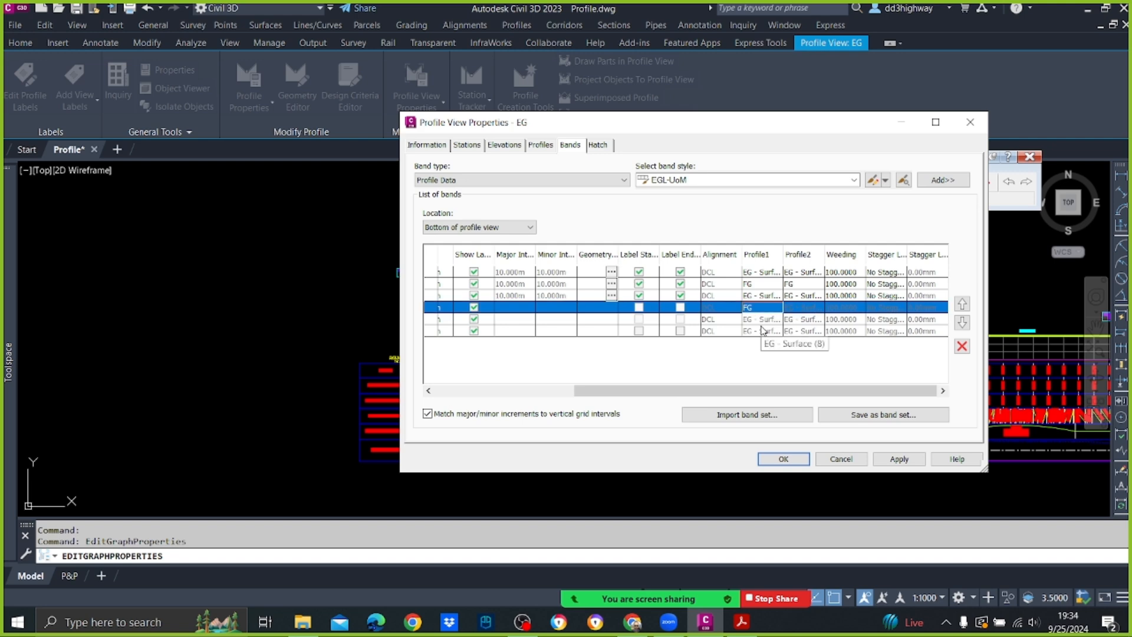
{"action": "left_click", "coordinate": [854, 180]}
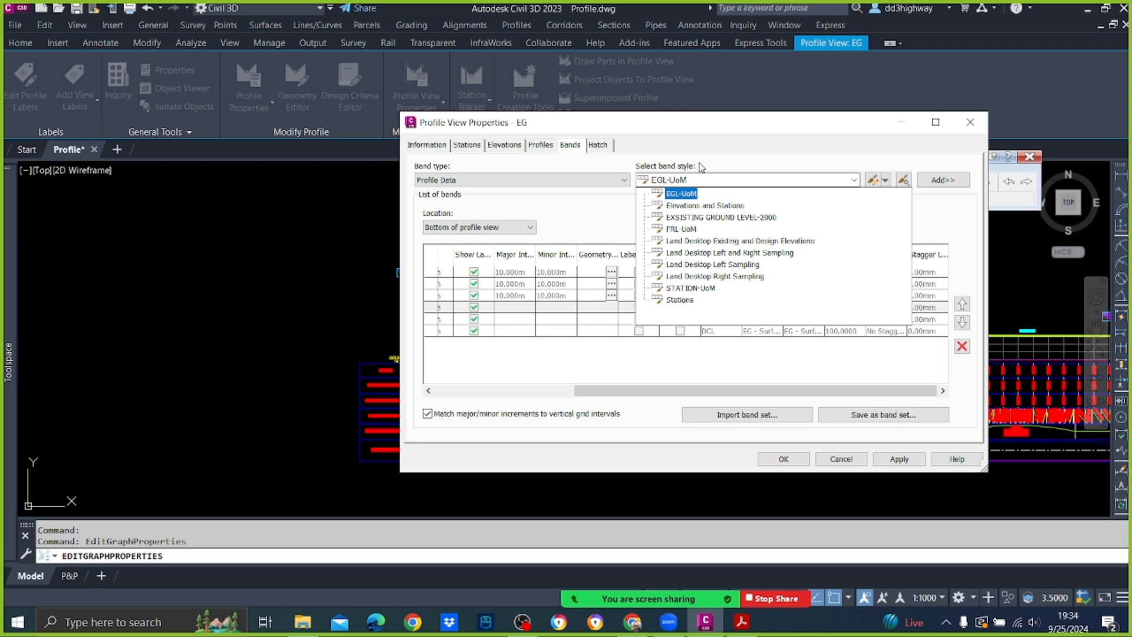
{"action": "left_click", "coordinate": [700, 206]}
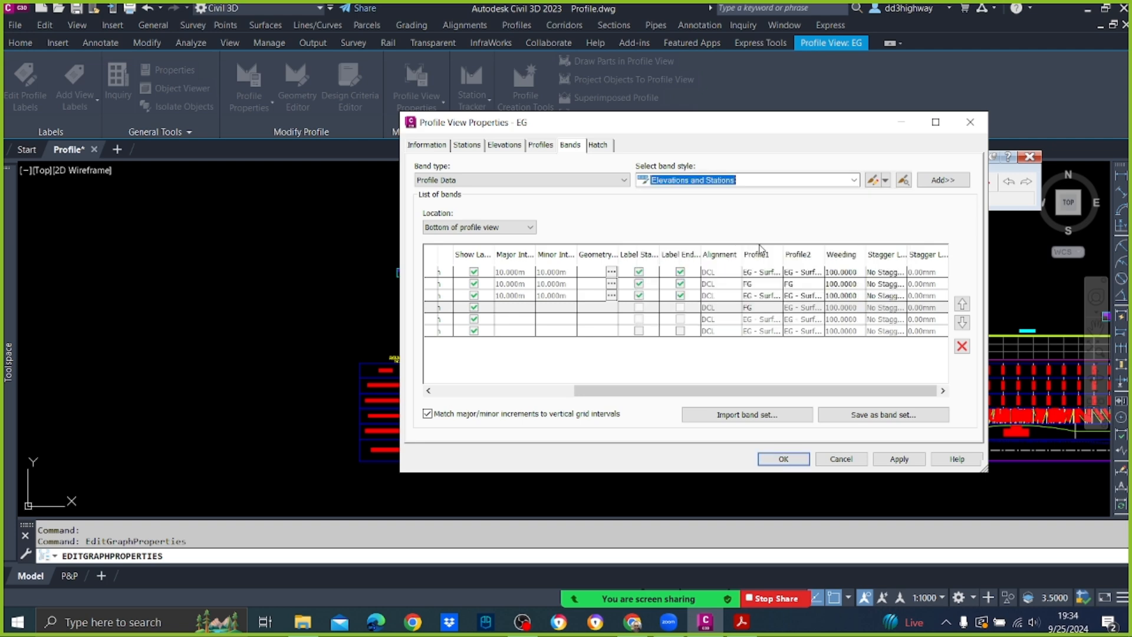
{"action": "left_click", "coordinate": [943, 180]}
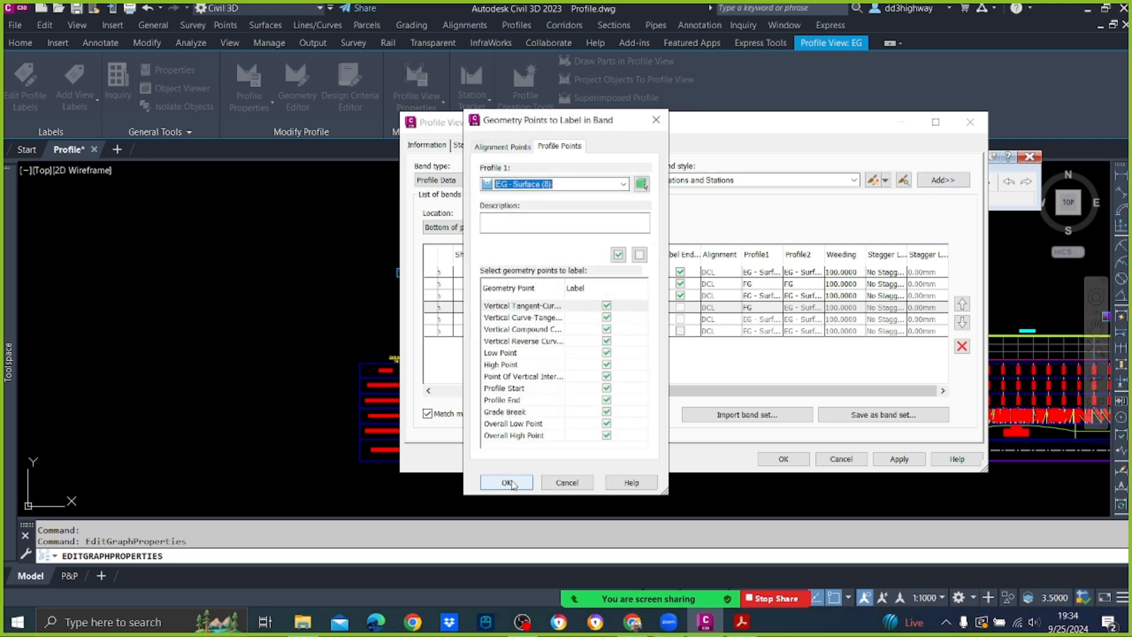
{"action": "left_click", "coordinate": [656, 120]}
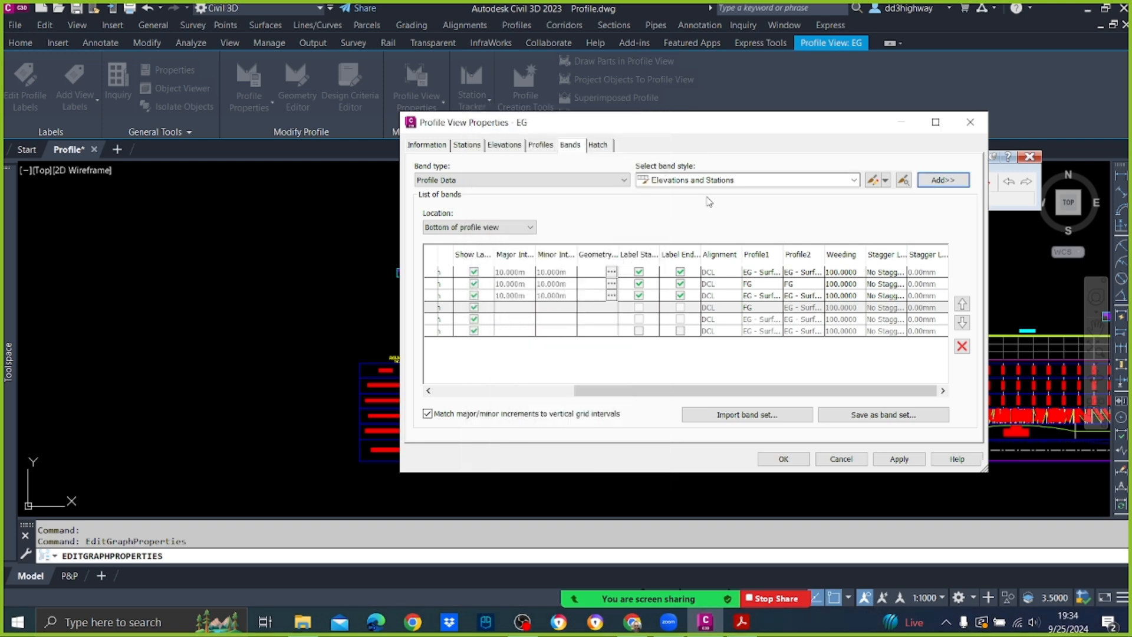
Add a Profile Data band in the Elevations and Stations style, labelling the geometry points of EG - Surface (8).
{"action": "left_click", "coordinate": [766, 181]}
{"action": "left_click", "coordinate": [746, 211]}
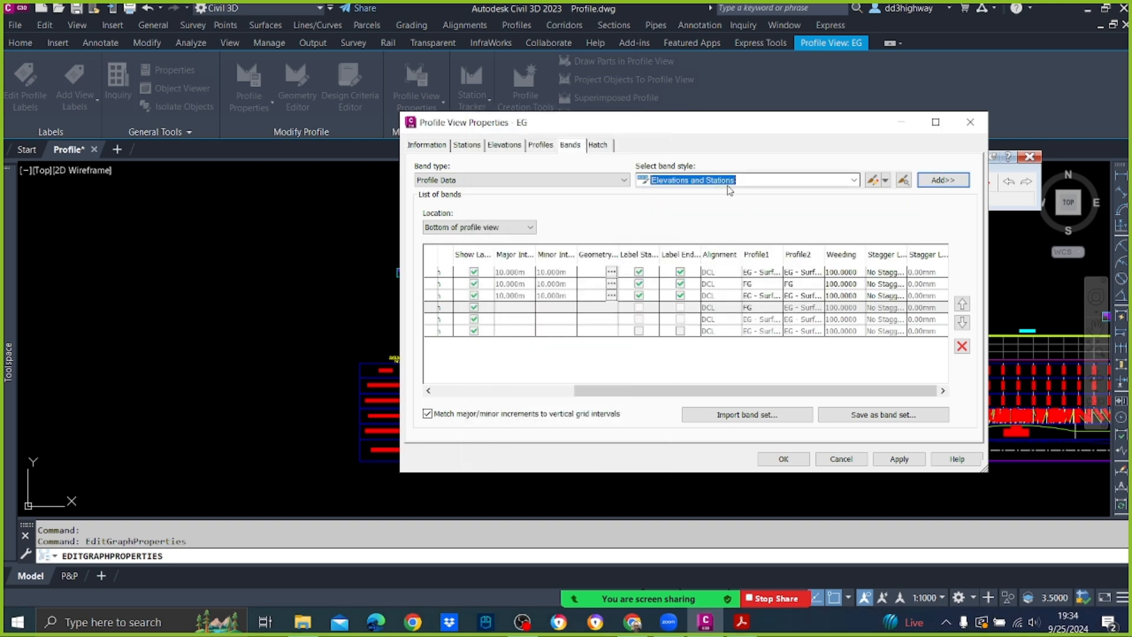
{"action": "left_click", "coordinate": [942, 180]}
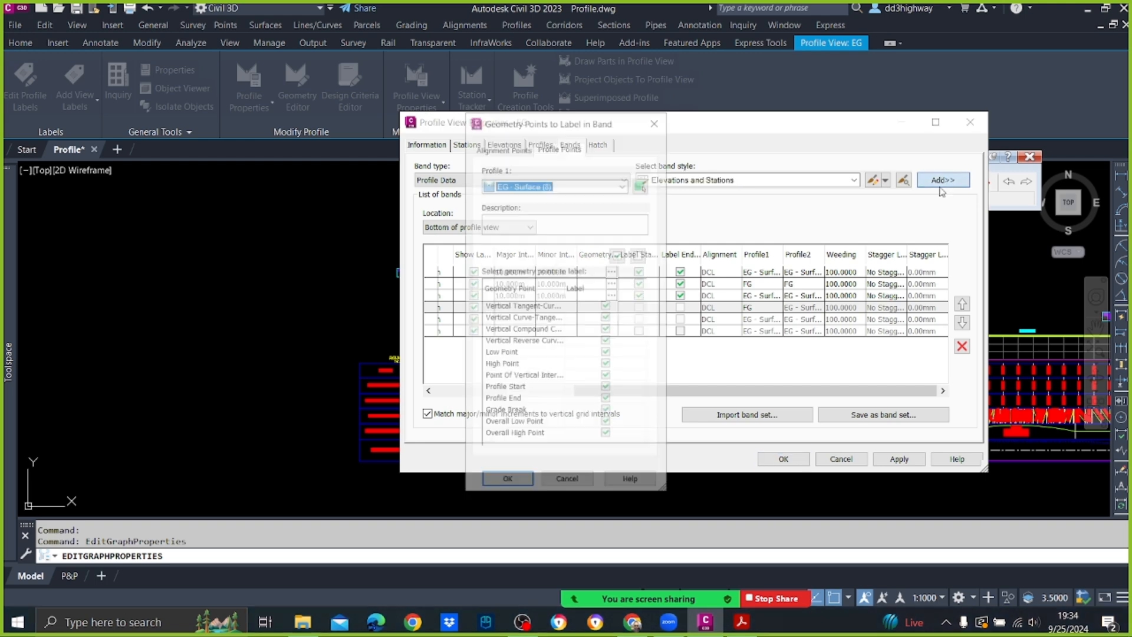
{"action": "left_click", "coordinate": [507, 482]}
Set the gap of the newly added Elevations and Stations band to -100 mm.
{"action": "left_click_drag", "start_coordinate": [702, 390], "coordinate": [563, 386]}
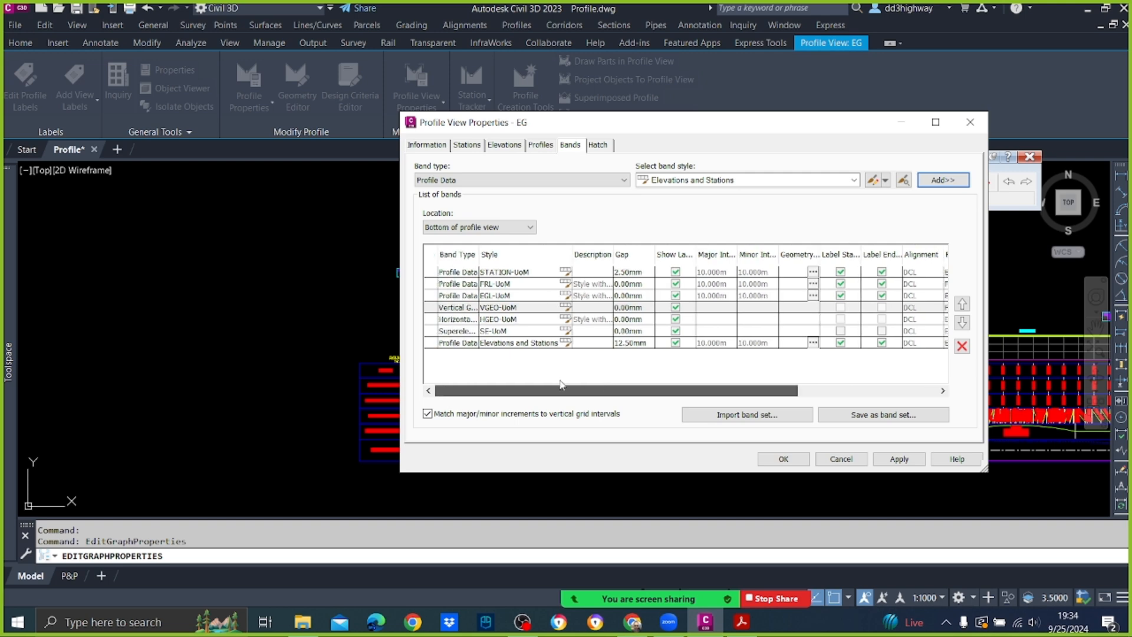
{"action": "double_click", "coordinate": [648, 343]}
{"action": "type", "text": "-"}
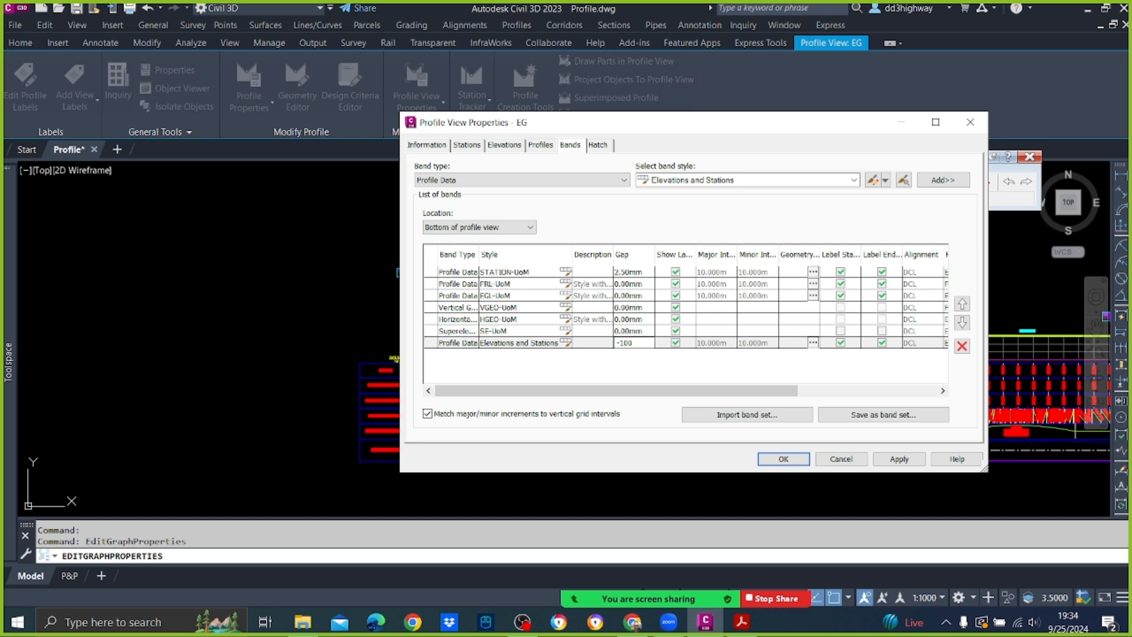
{"action": "type", "text": "100"}
{"action": "key", "text": "Return"}
Set Profile1 of the Elevations and Stations band to FG and remove that band from the list.
{"action": "left_click_drag", "start_coordinate": [651, 390], "coordinate": [757, 397]}
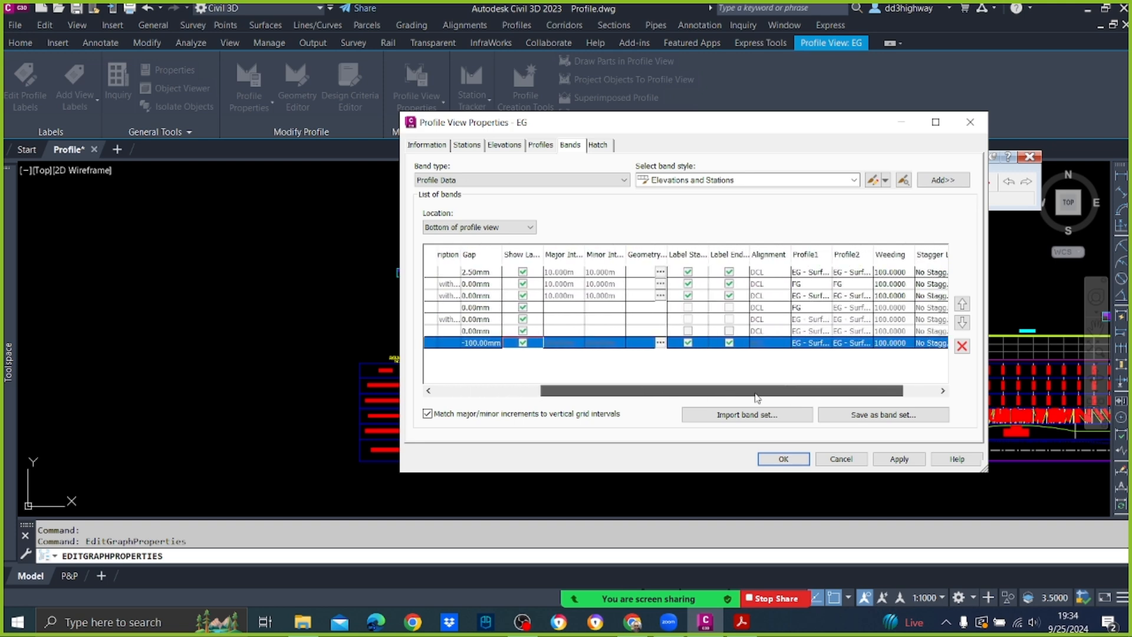
{"action": "left_click", "coordinate": [818, 342]}
{"action": "left_click", "coordinate": [820, 343]}
{"action": "left_click", "coordinate": [816, 370]}
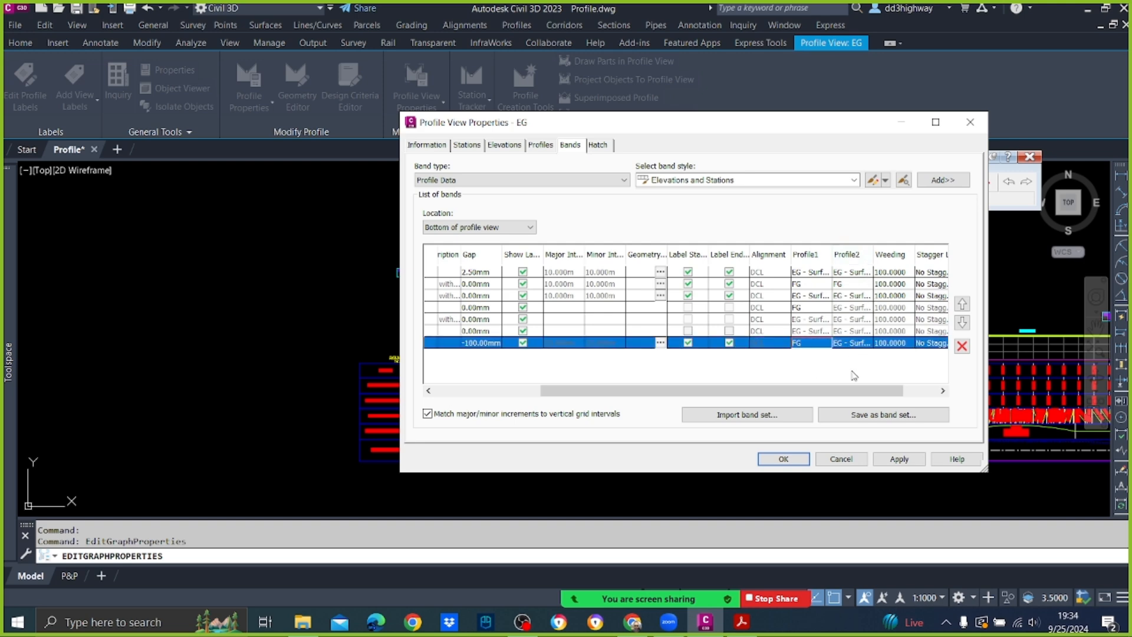
{"action": "left_click", "coordinate": [963, 346]}
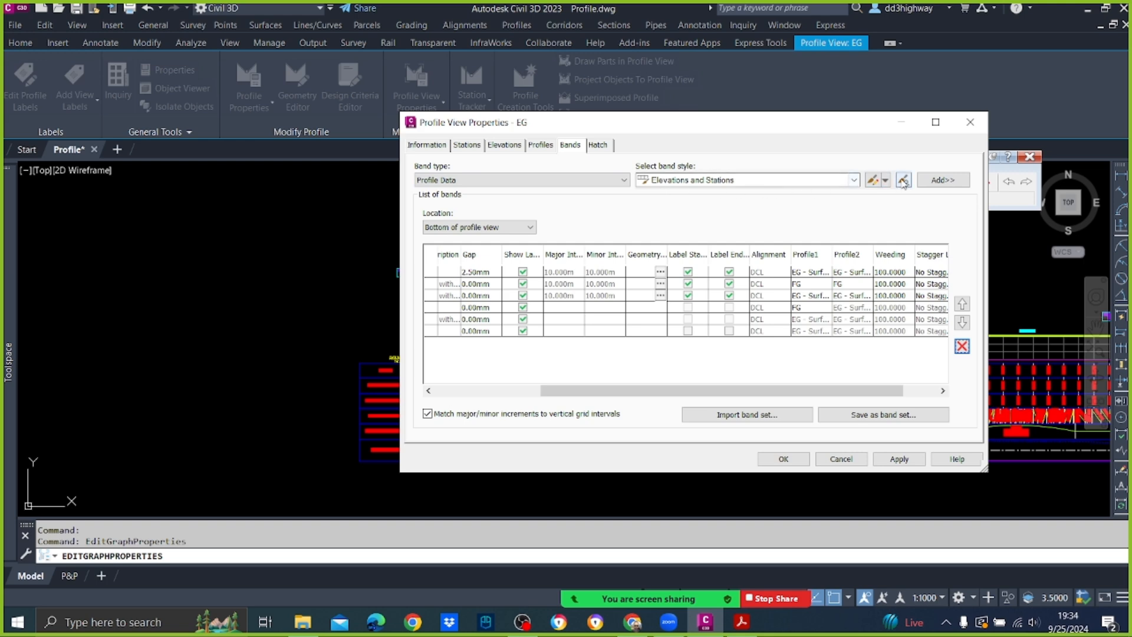
{"action": "left_click", "coordinate": [932, 180]}
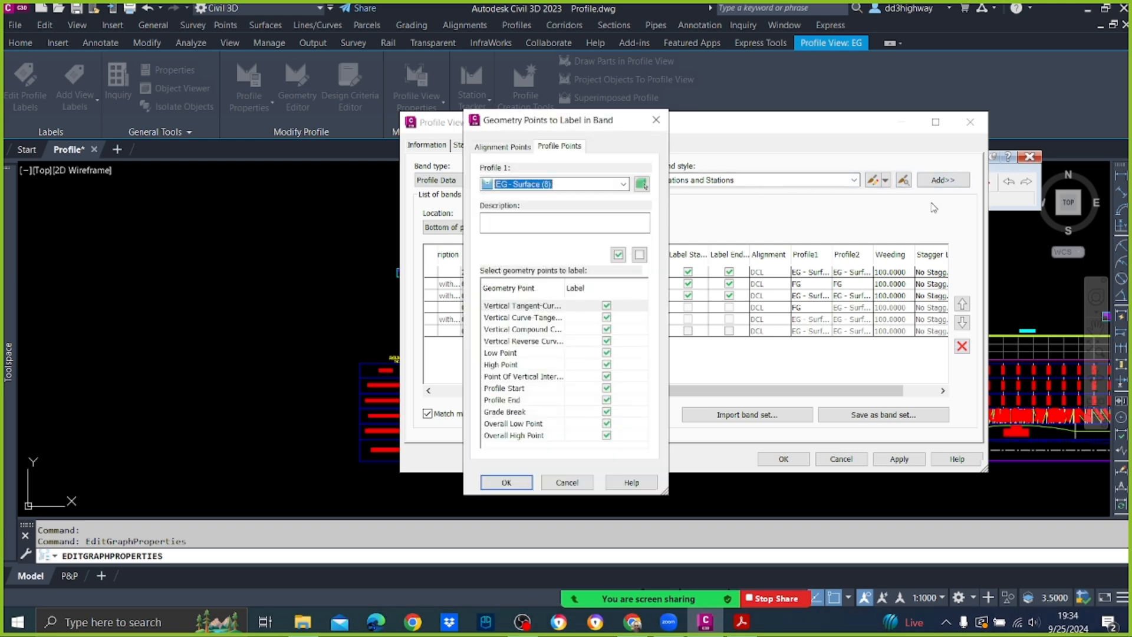
{"action": "left_click", "coordinate": [655, 120]}
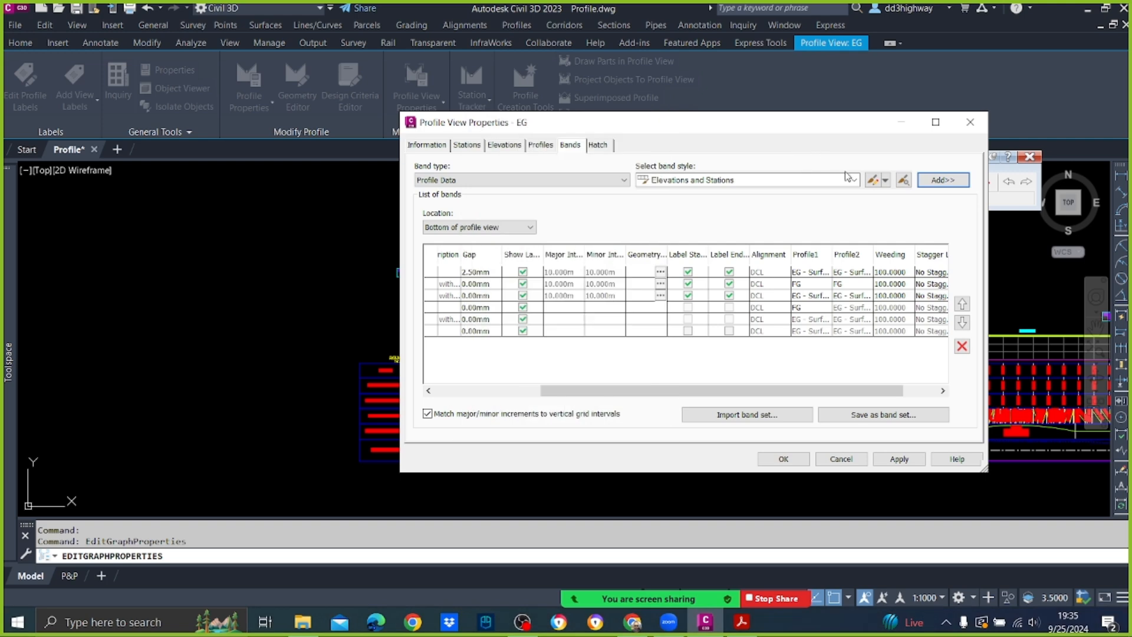
{"action": "left_click", "coordinate": [840, 180]}
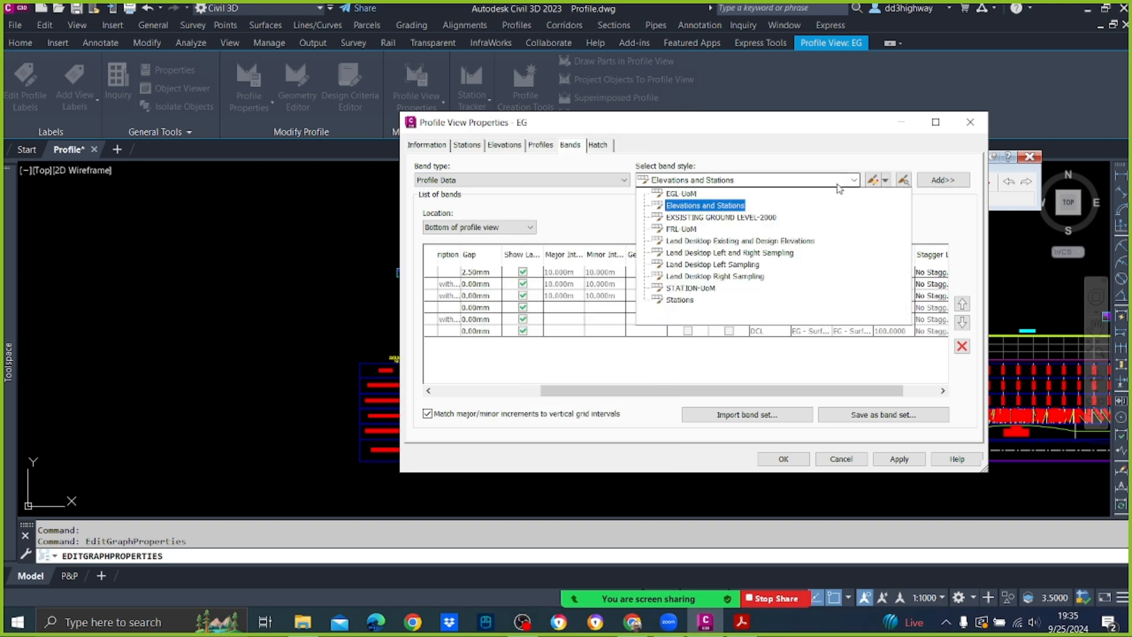
{"action": "left_click", "coordinate": [710, 282]}
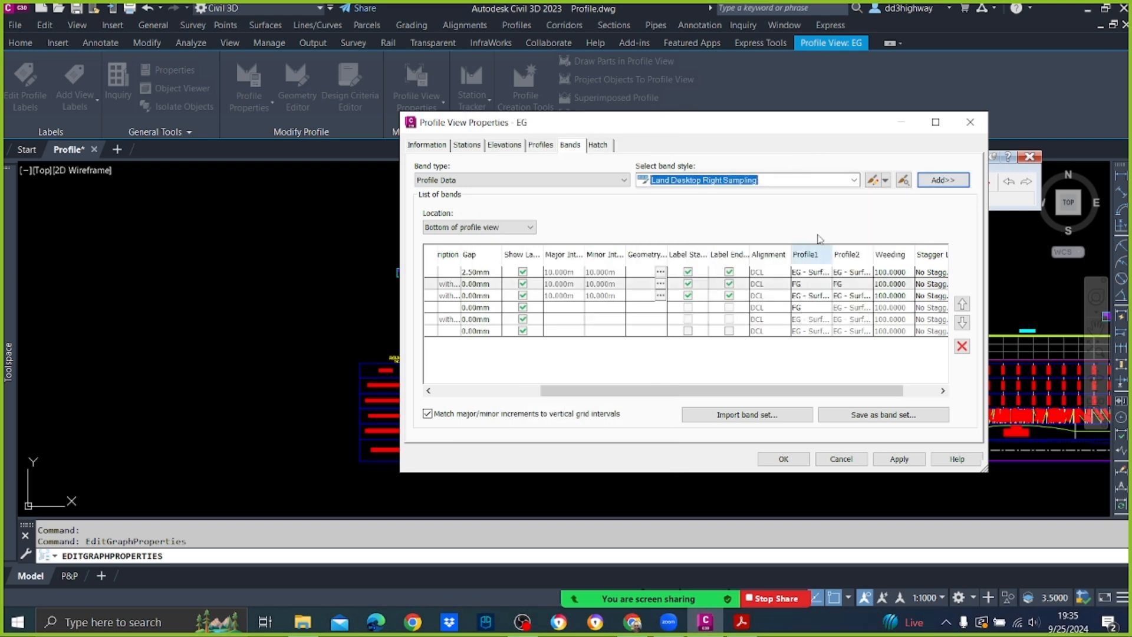
Add an Elevations and Stations profile data band below the profile view, accepting the default geometry points to label.
{"action": "left_click", "coordinate": [847, 180]}
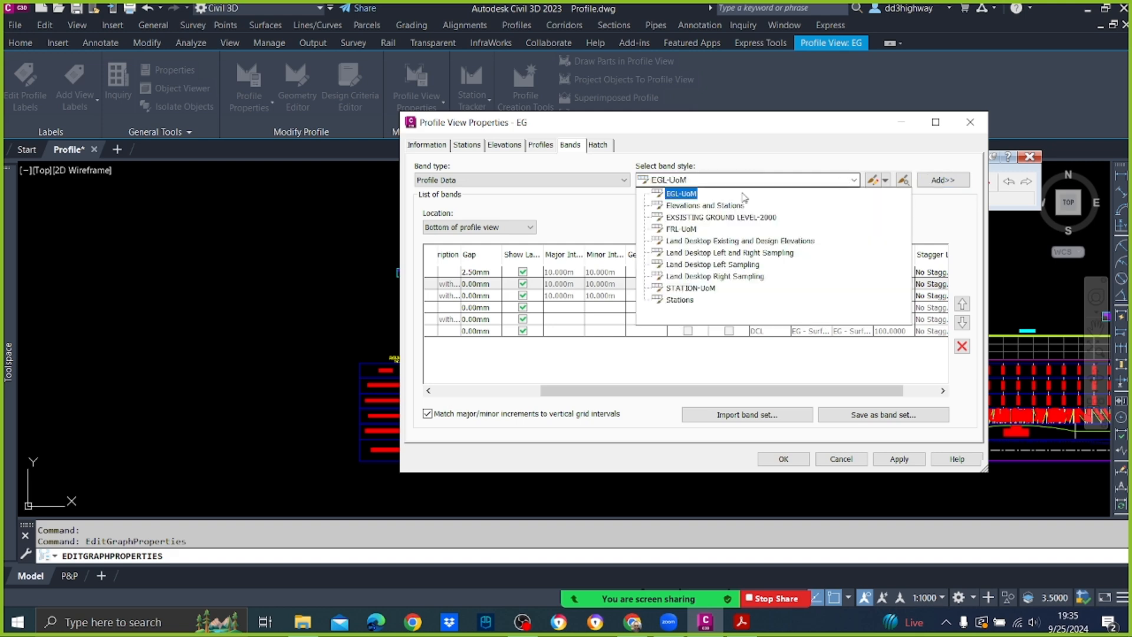
{"action": "left_click", "coordinate": [682, 207]}
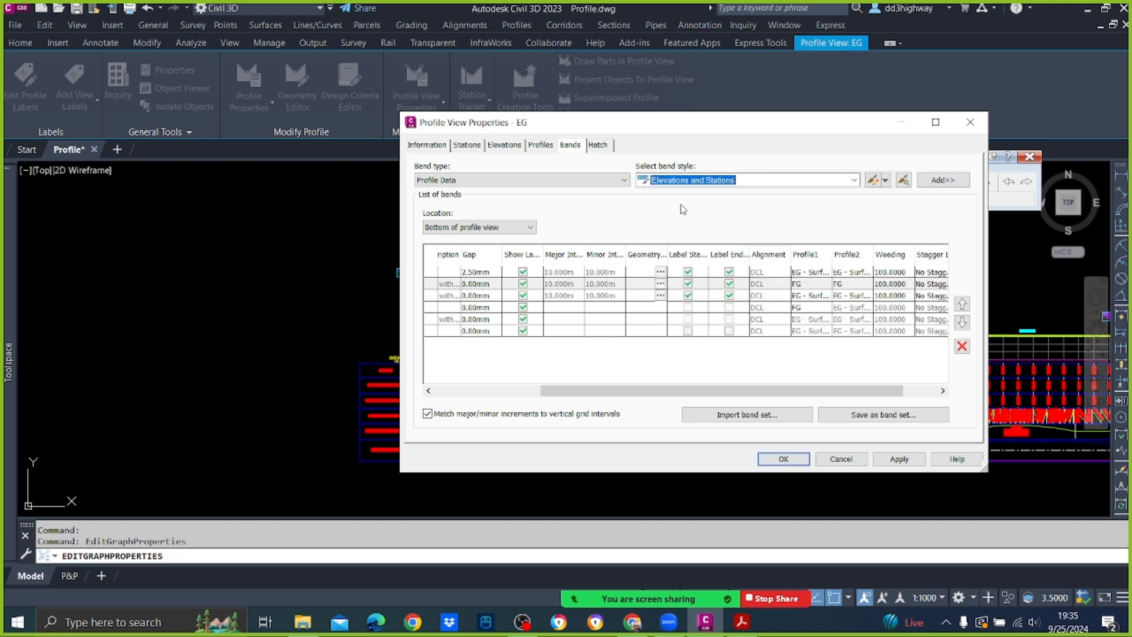
{"action": "left_click", "coordinate": [942, 179]}
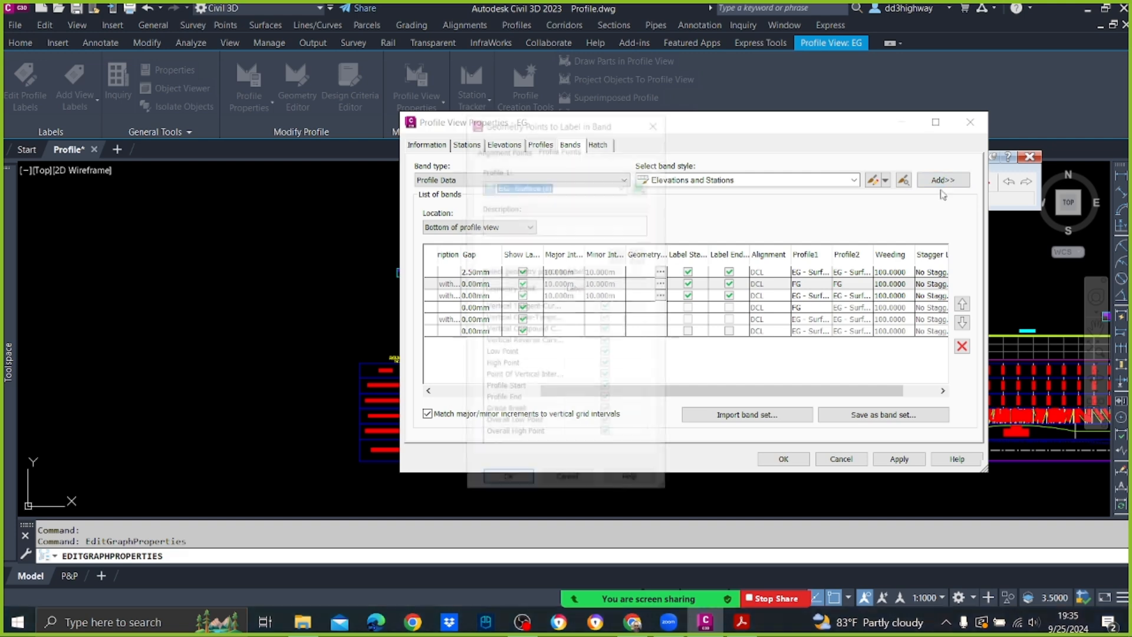
{"action": "left_click", "coordinate": [506, 482]}
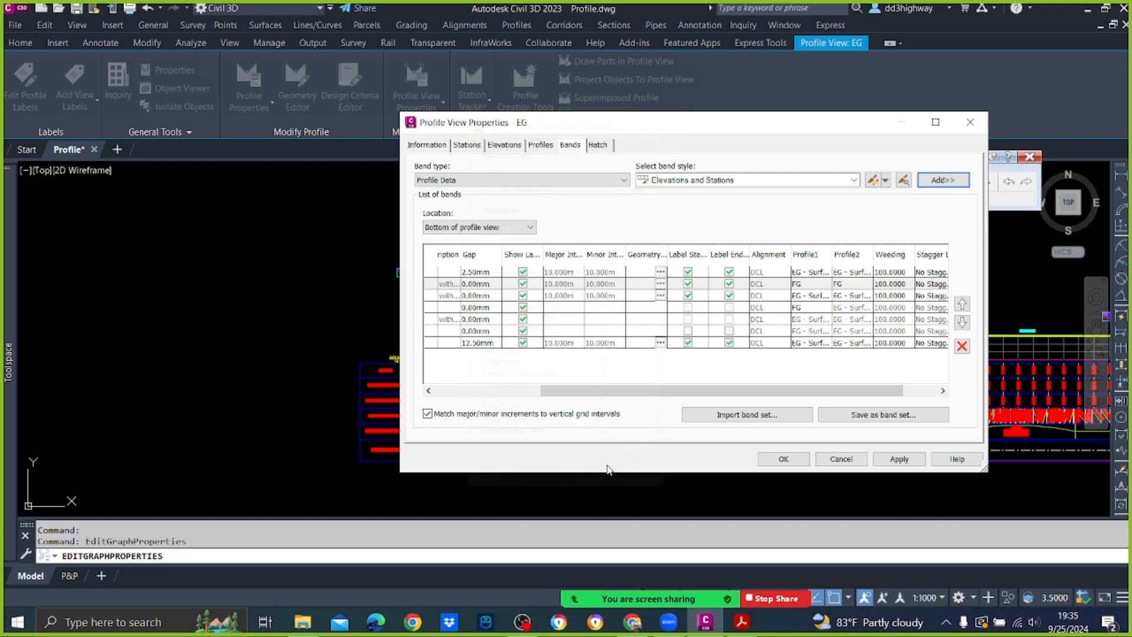
Set the gap of the Elevations and Stations band to -100 mm.
{"action": "left_click_drag", "start_coordinate": [718, 391], "coordinate": [611, 391]}
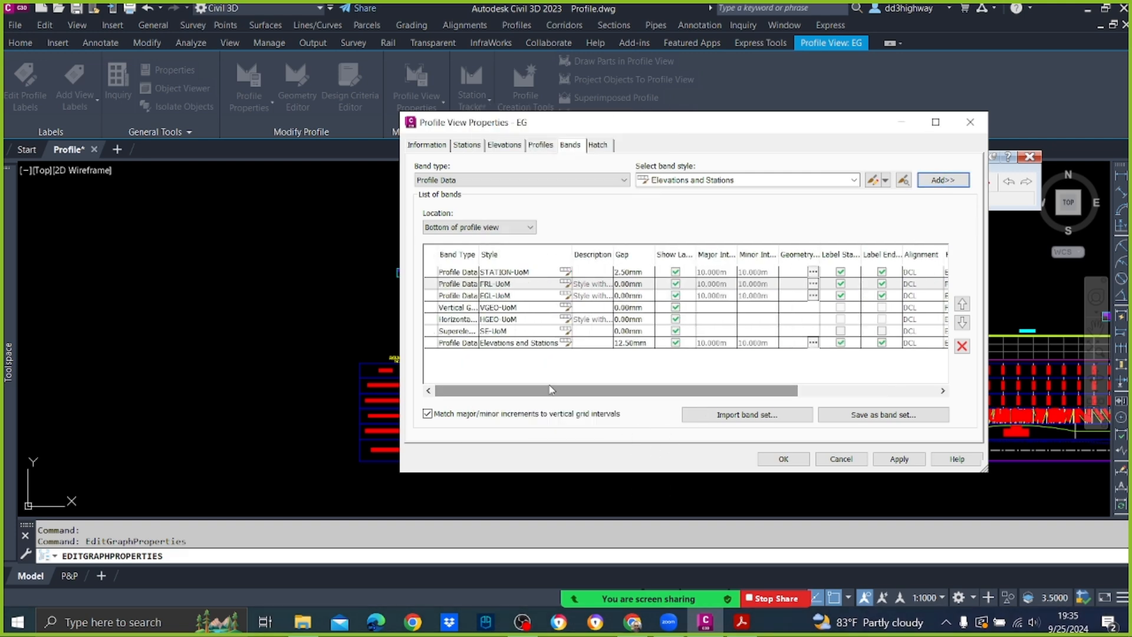
{"action": "left_click", "coordinate": [634, 343]}
{"action": "left_click", "coordinate": [635, 344]}
{"action": "type", "text": "-100"}
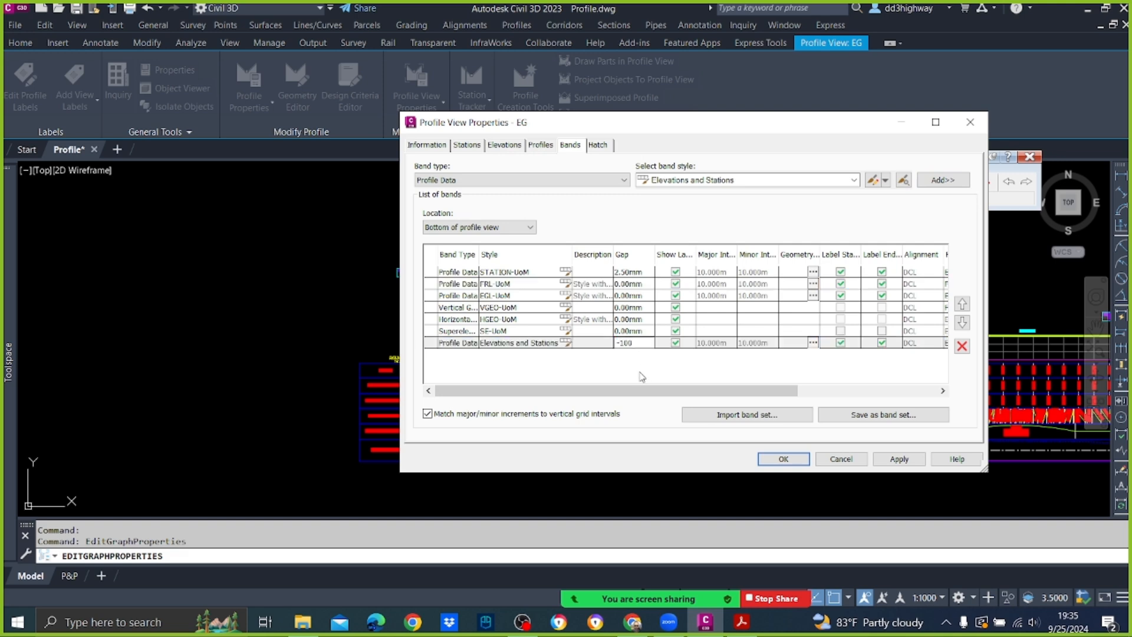
Set Profile1 of the Elevations and Stations band to FG, apply the band changes to the profile view and deselect it.
{"action": "left_click_drag", "start_coordinate": [645, 390], "coordinate": [813, 394]}
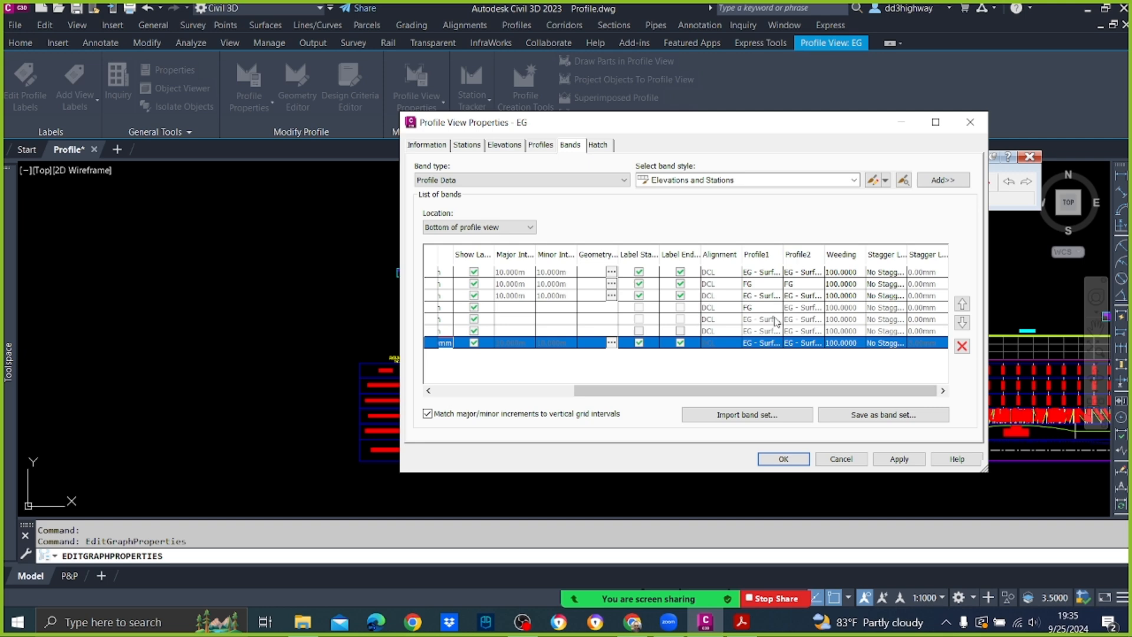
{"action": "left_click", "coordinate": [774, 345]}
{"action": "left_click", "coordinate": [778, 343]}
{"action": "left_click", "coordinate": [758, 359]}
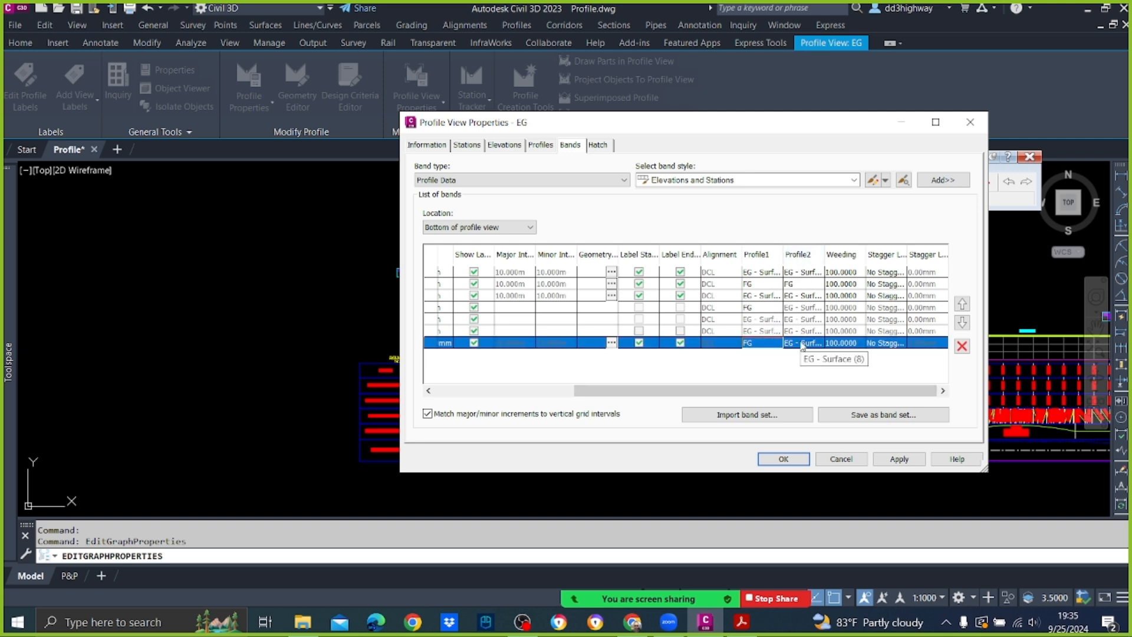
{"action": "left_click", "coordinate": [899, 459]}
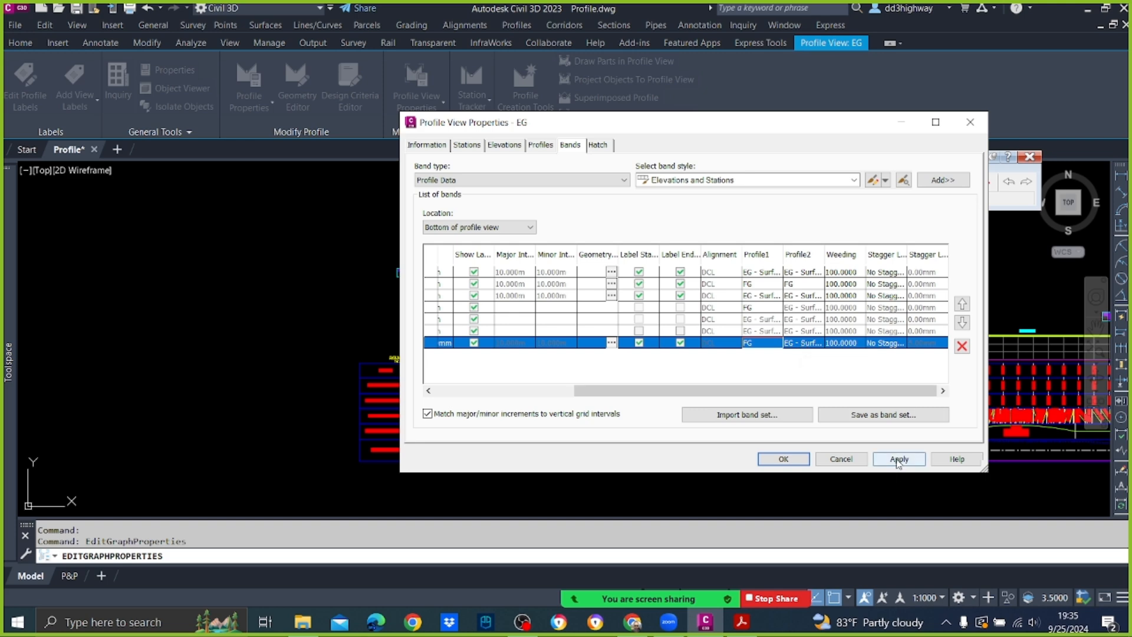
{"action": "left_click", "coordinate": [784, 460]}
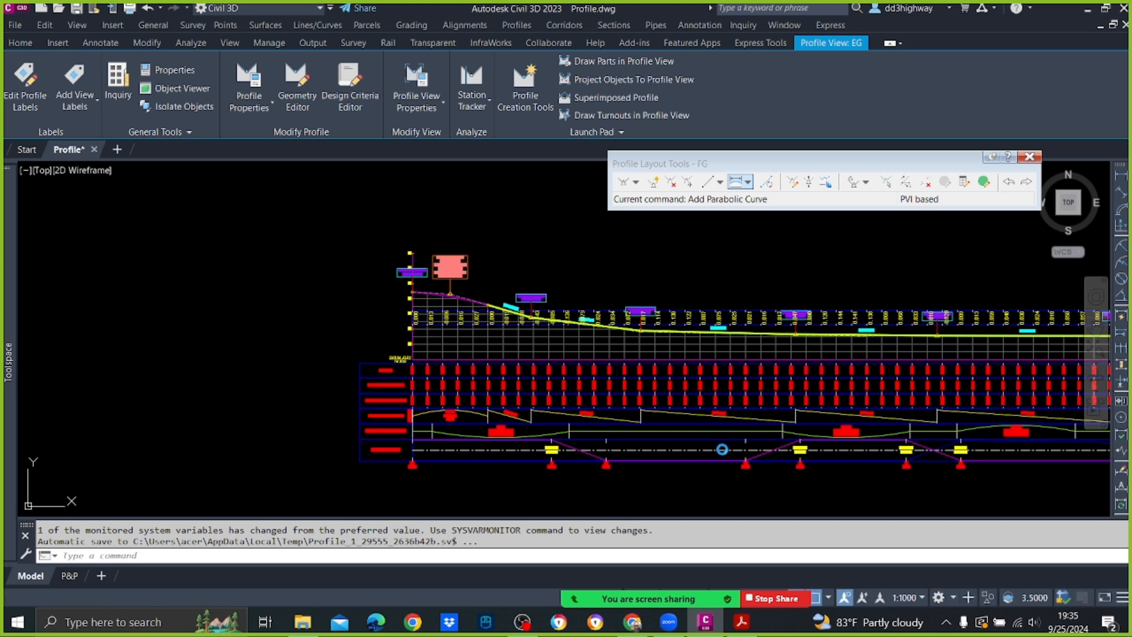
{"action": "key", "text": "Escape"}
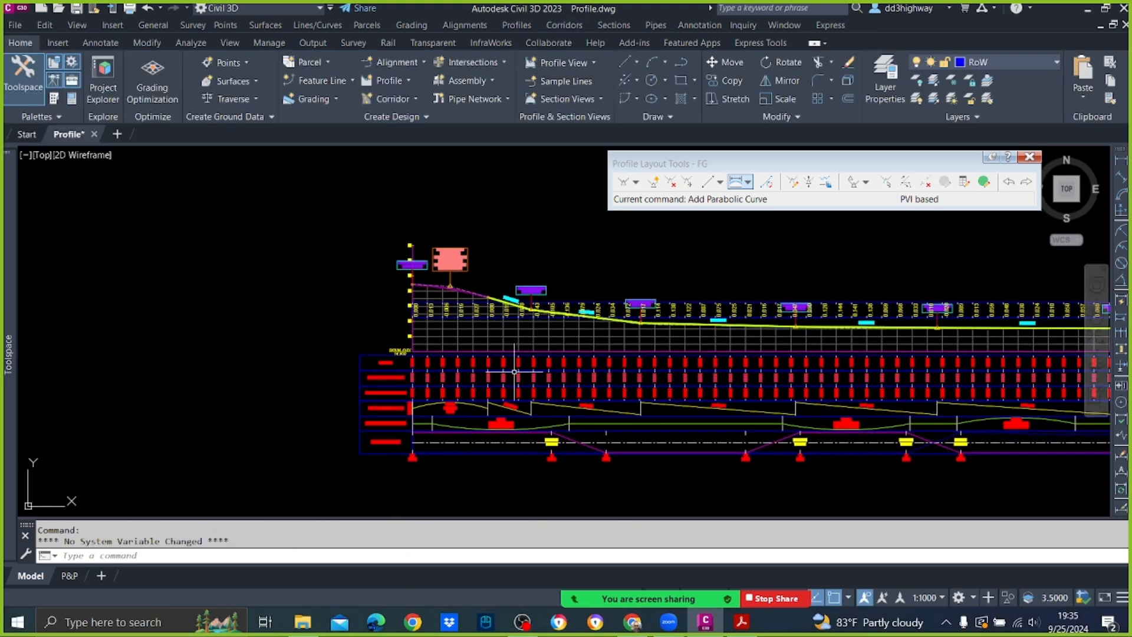
Compare the finished road level and existing ground level bands with the level differences labelled across the profile grid.
{"action": "scroll", "coordinate": [518, 371], "scroll_direction": "up", "scroll_amount": 4}
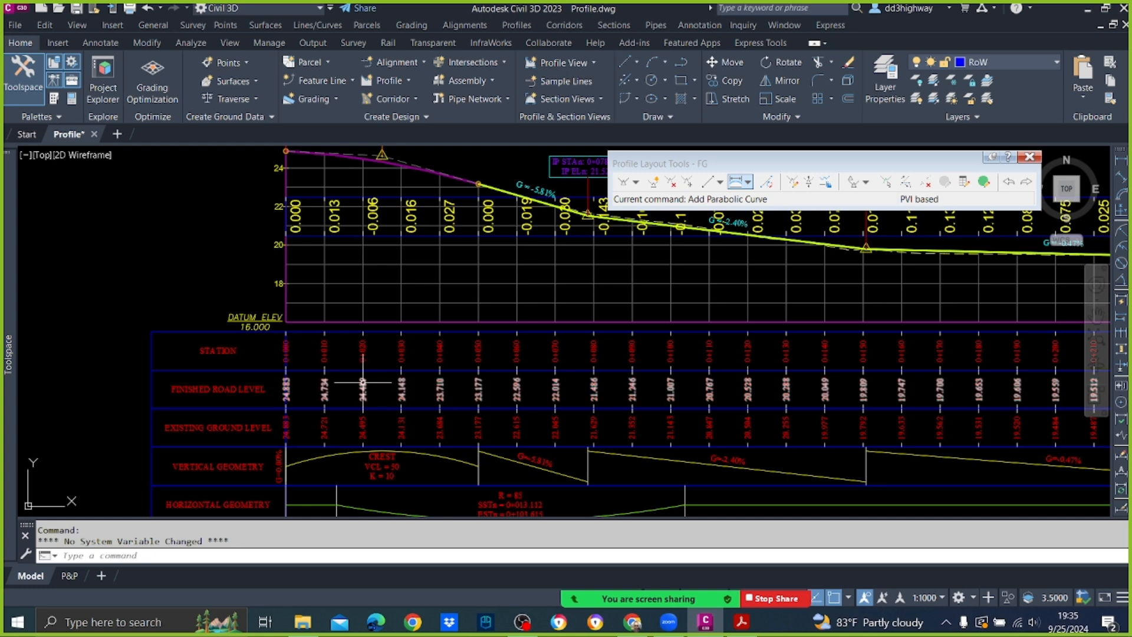
{"action": "scroll", "coordinate": [298, 381], "scroll_direction": "up", "scroll_amount": 2}
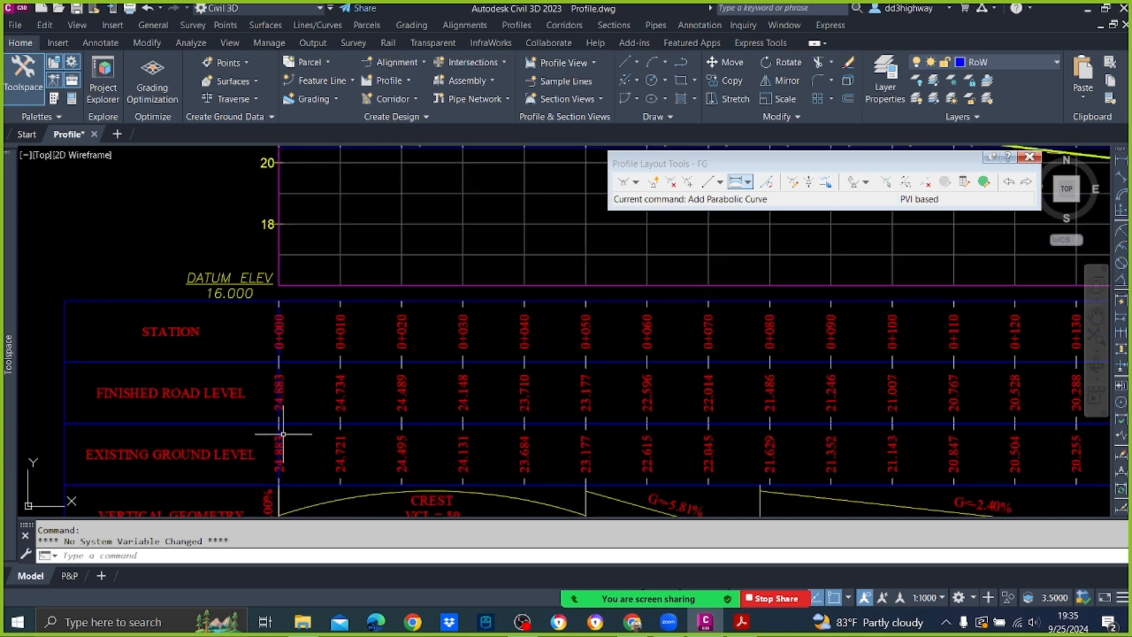
{"action": "scroll", "coordinate": [298, 372], "scroll_direction": "down", "scroll_amount": 3}
{"action": "scroll", "coordinate": [291, 236], "scroll_direction": "up", "scroll_amount": 1}
{"action": "scroll", "coordinate": [288, 243], "scroll_direction": "up", "scroll_amount": 2}
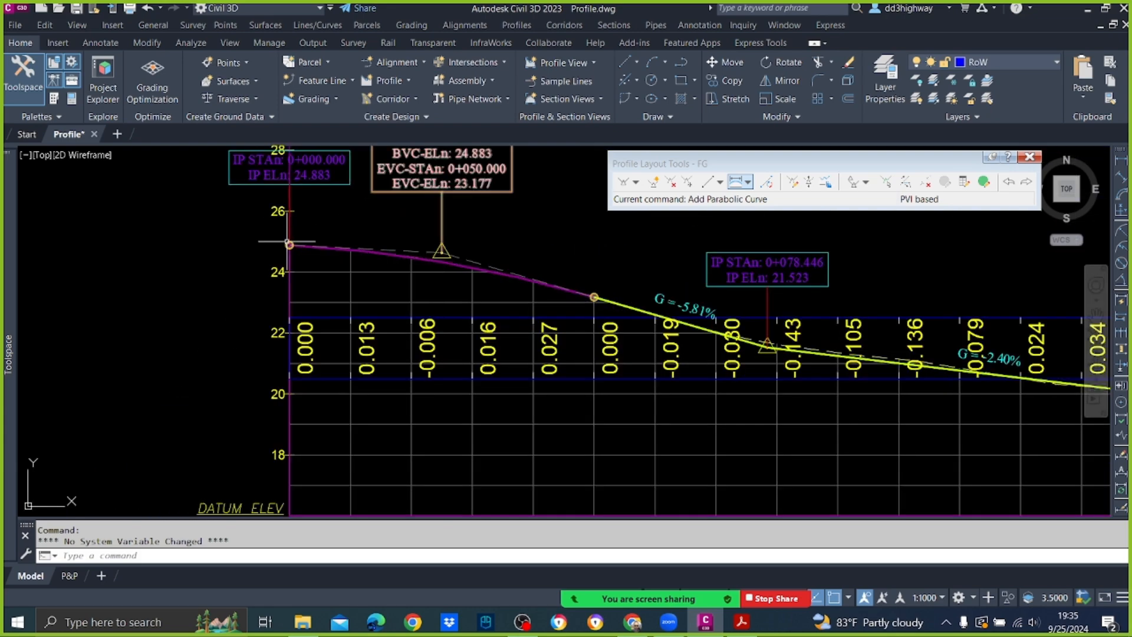
Examine the station, finished and existing level, vertical geometry, horizontal geometry and superelevation bands below the profile view.
{"action": "scroll", "coordinate": [289, 243], "scroll_direction": "down", "scroll_amount": 2}
{"action": "scroll", "coordinate": [296, 398], "scroll_direction": "up", "scroll_amount": 2}
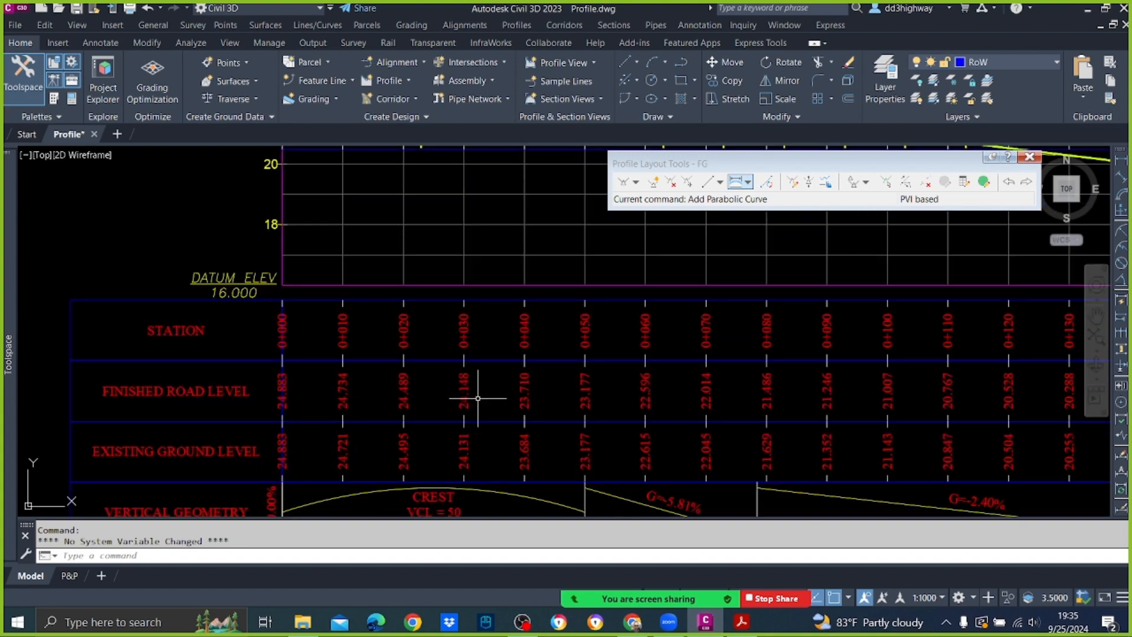
{"action": "scroll", "coordinate": [455, 328], "scroll_direction": "down", "scroll_amount": 2}
{"action": "scroll", "coordinate": [460, 398], "scroll_direction": "up", "scroll_amount": 2}
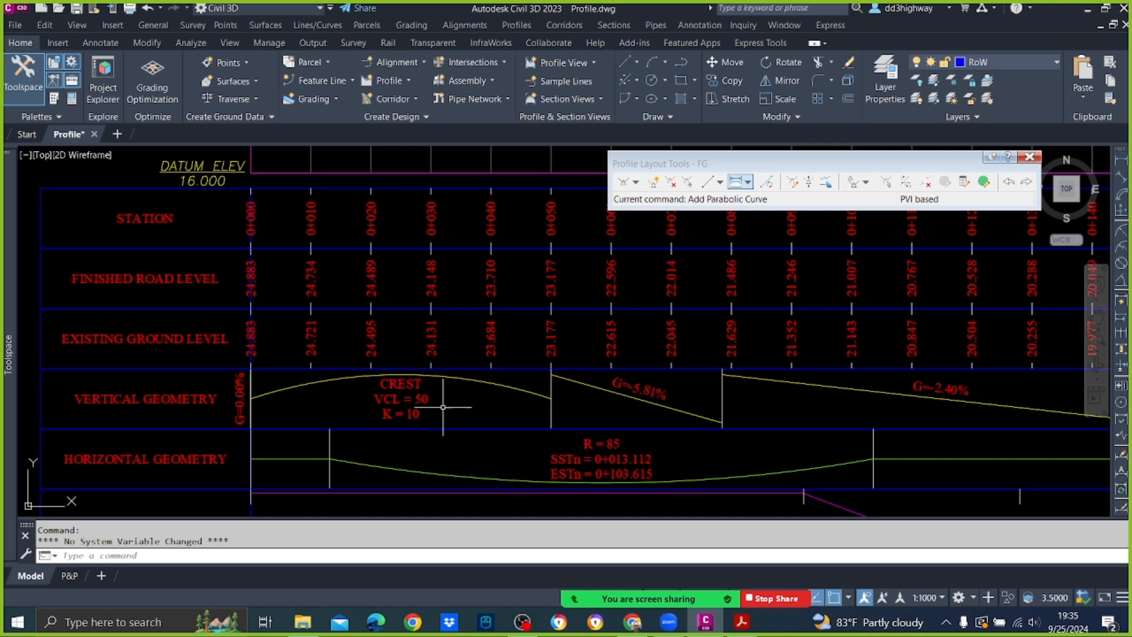
{"action": "scroll", "coordinate": [442, 407], "scroll_direction": "down", "scroll_amount": 4}
{"action": "scroll", "coordinate": [397, 384], "scroll_direction": "up", "scroll_amount": 2}
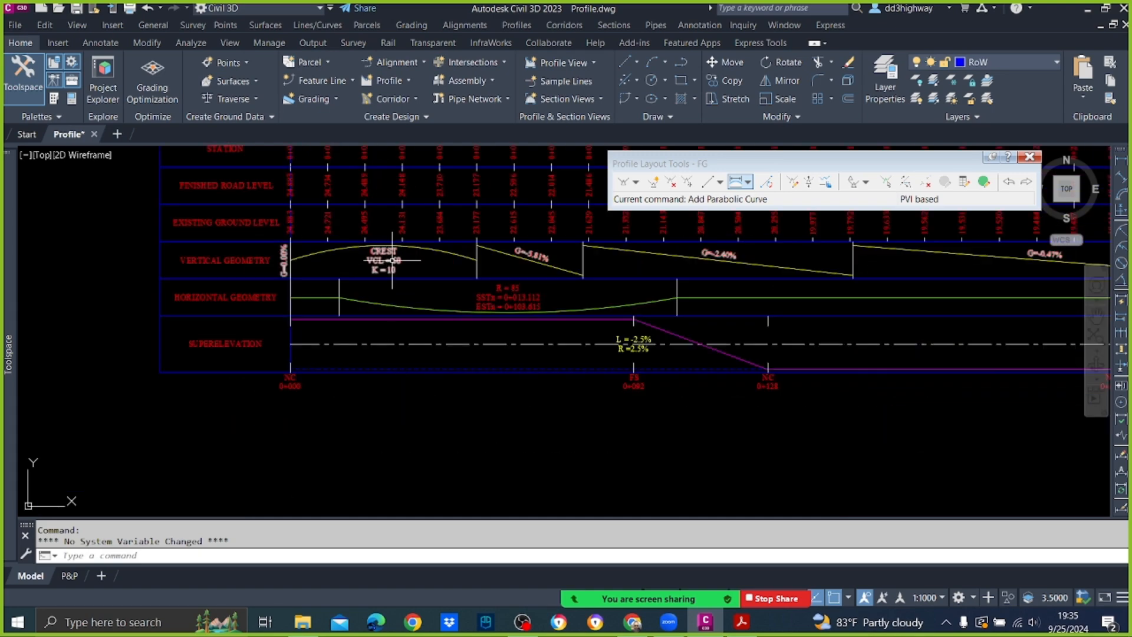
{"action": "scroll", "coordinate": [389, 248], "scroll_direction": "up", "scroll_amount": 3}
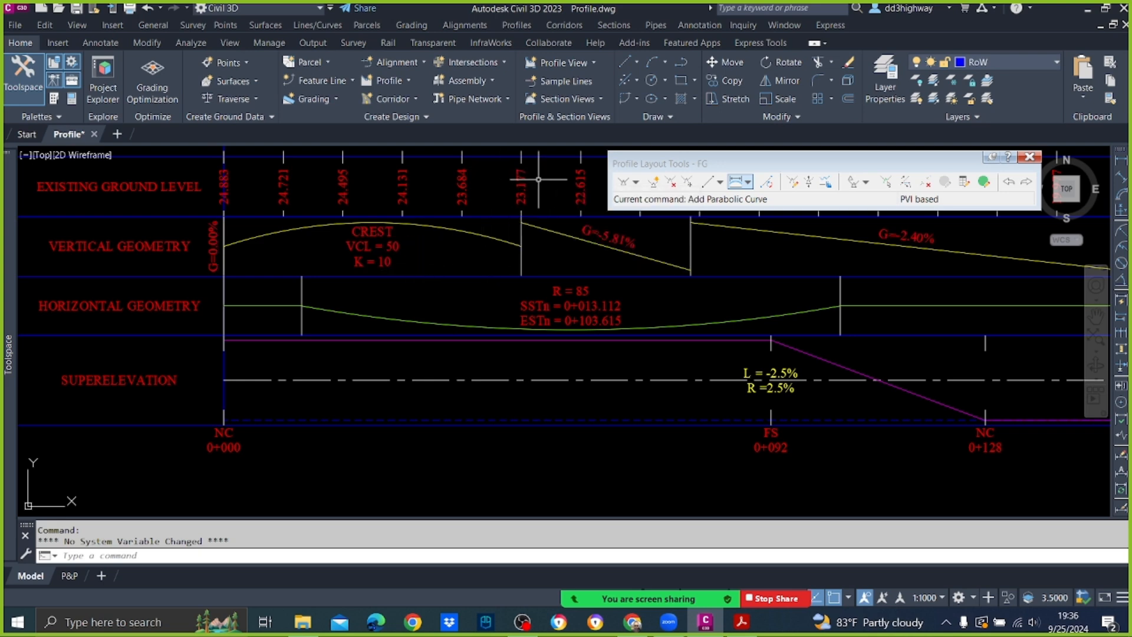
{"action": "scroll", "coordinate": [406, 234], "scroll_direction": "up", "scroll_amount": 4}
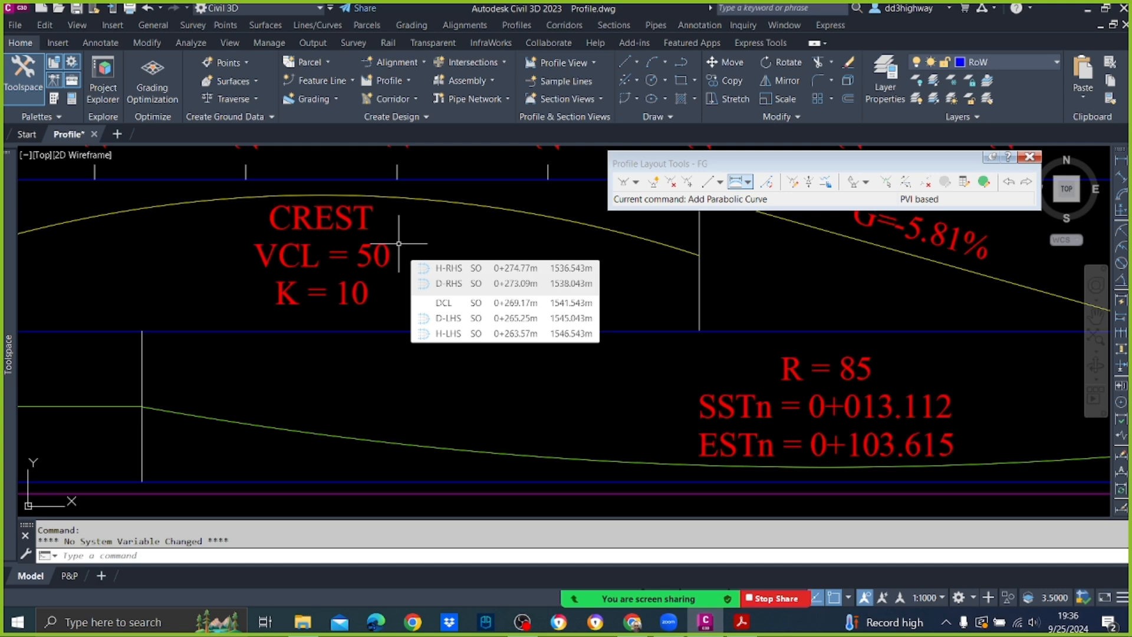
{"action": "scroll", "coordinate": [398, 250], "scroll_direction": "down", "scroll_amount": 6}
{"action": "scroll", "coordinate": [396, 260], "scroll_direction": "up", "scroll_amount": 4}
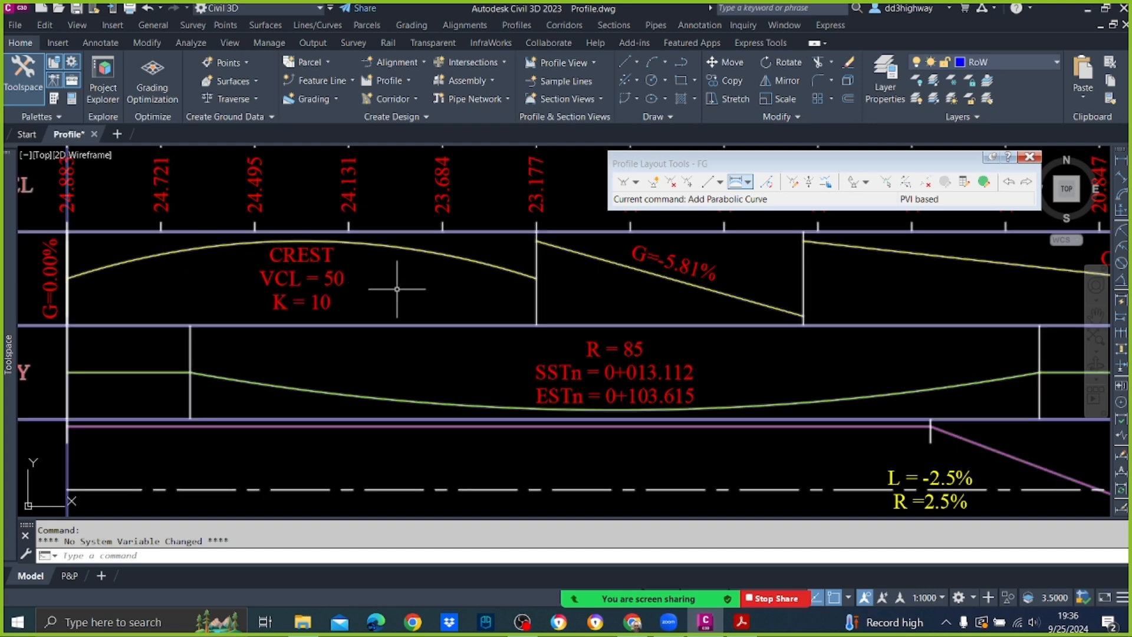
{"action": "scroll", "coordinate": [391, 337], "scroll_direction": "down", "scroll_amount": 5}
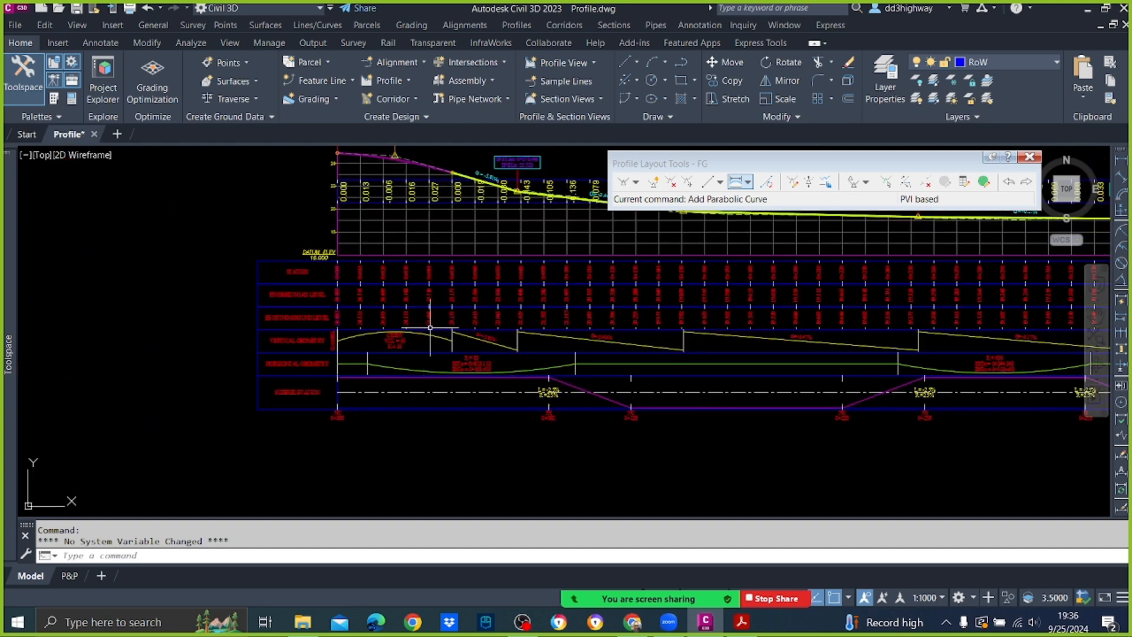
Check the level difference labels across the profile grid against the FG and EG lines near the profile's start.
{"action": "scroll", "coordinate": [406, 171], "scroll_direction": "up", "scroll_amount": 2}
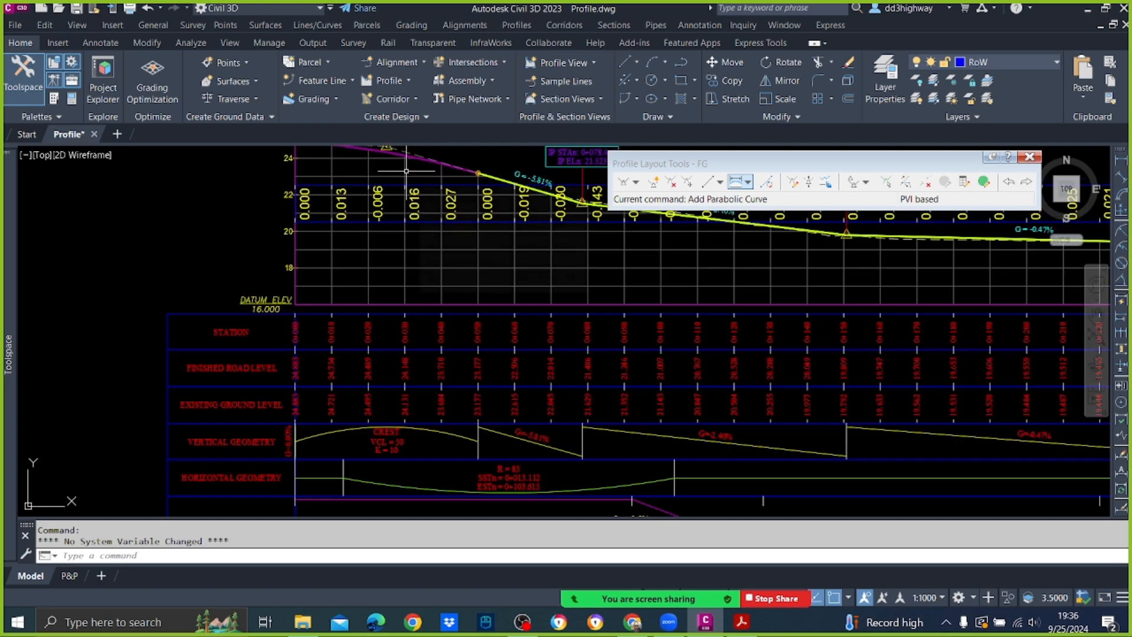
{"action": "scroll", "coordinate": [352, 213], "scroll_direction": "up", "scroll_amount": 4}
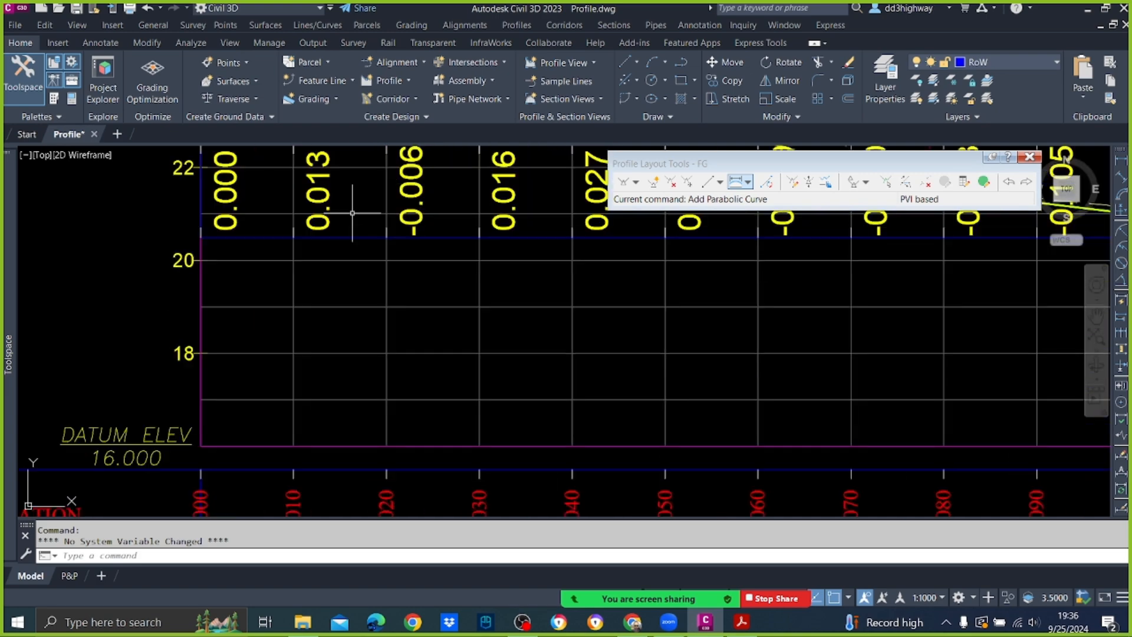
{"action": "scroll", "coordinate": [359, 213], "scroll_direction": "down", "scroll_amount": 4}
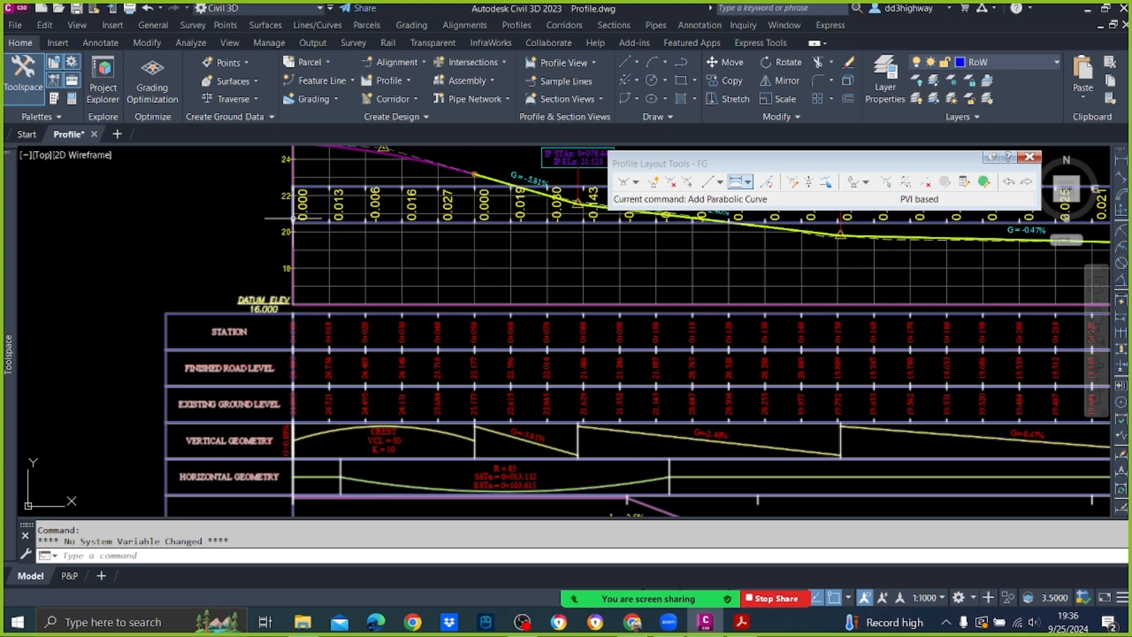
{"action": "scroll", "coordinate": [405, 201], "scroll_direction": "up", "scroll_amount": 2}
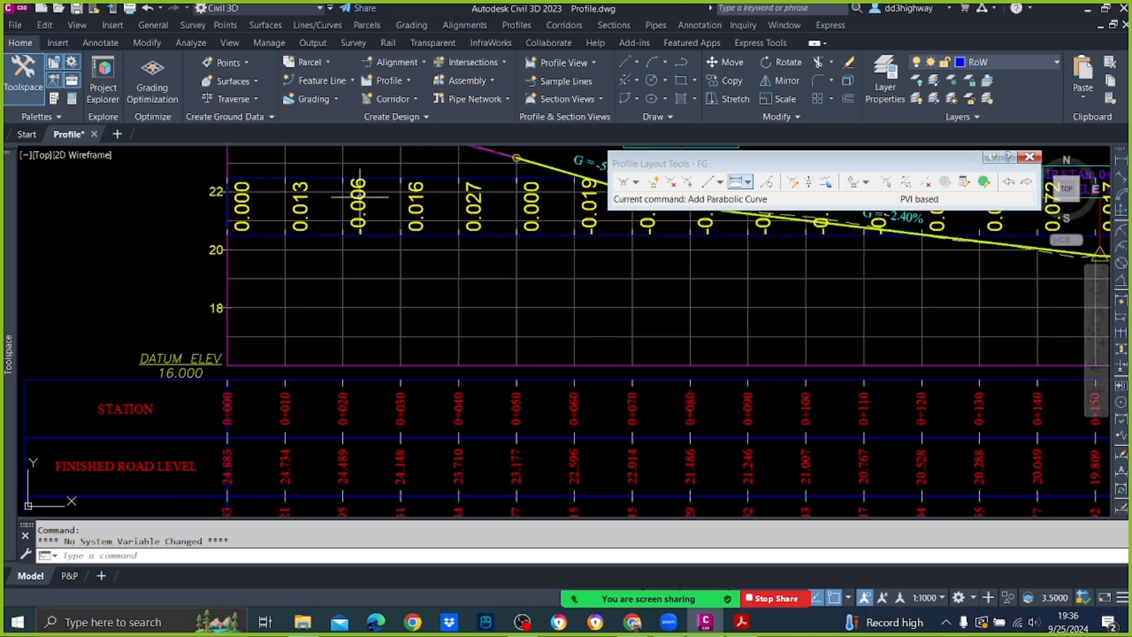
{"action": "scroll", "coordinate": [361, 196], "scroll_direction": "down", "scroll_amount": 4}
{"action": "scroll", "coordinate": [365, 207], "scroll_direction": "up", "scroll_amount": 4}
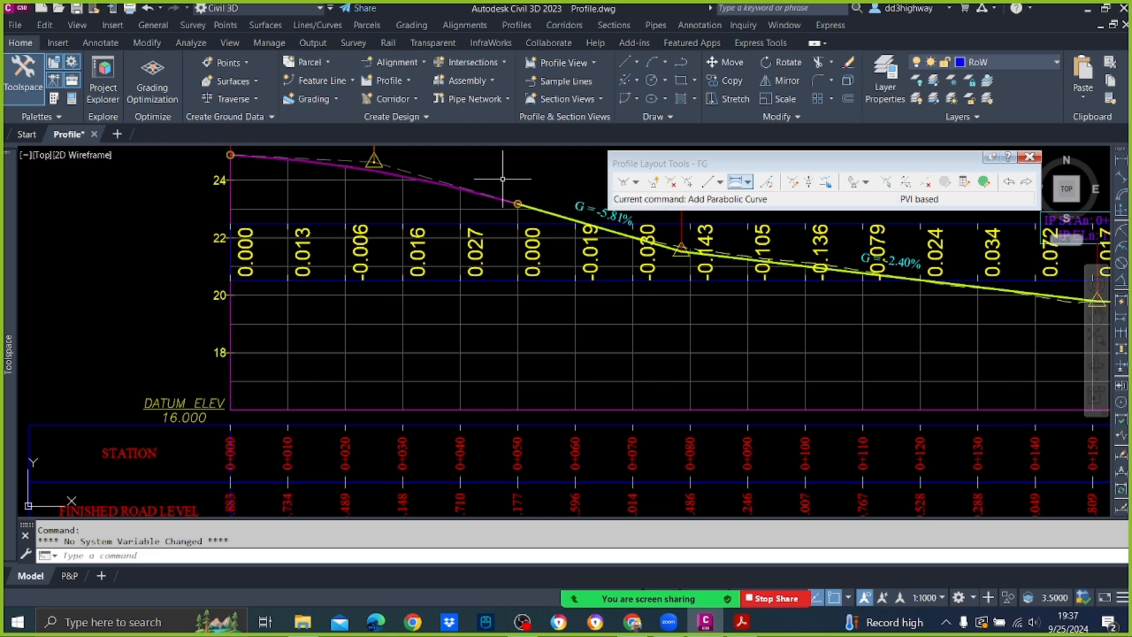
Review the band list in the profile view properties and close it without changes.
{"action": "left_click", "coordinate": [340, 203]}
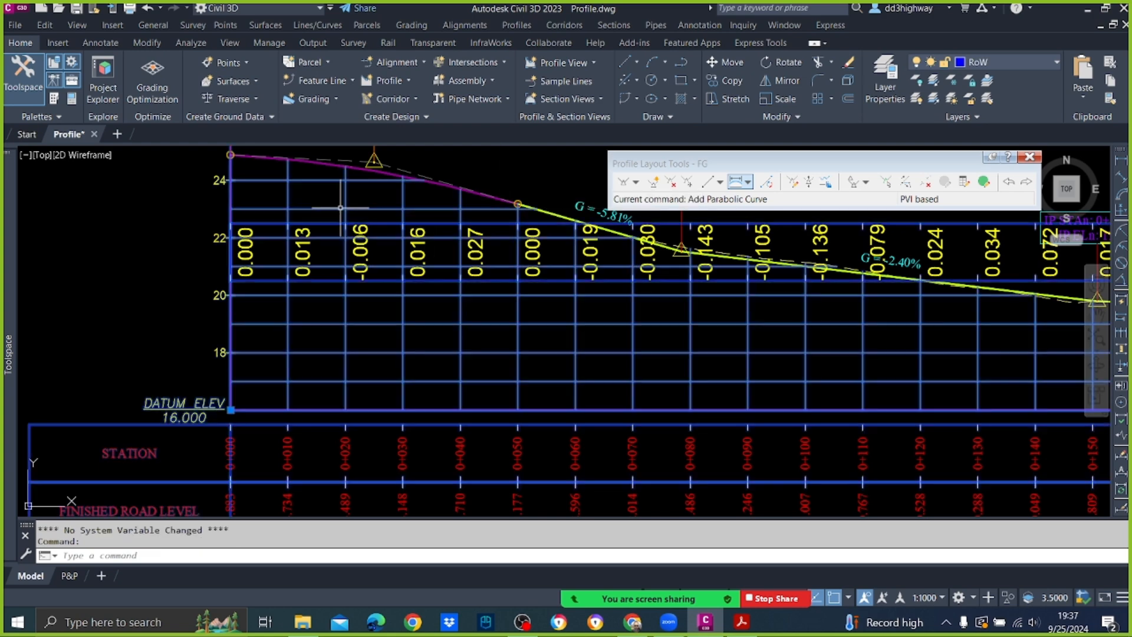
{"action": "right_click", "coordinate": [341, 210]}
{"action": "left_click", "coordinate": [406, 364]}
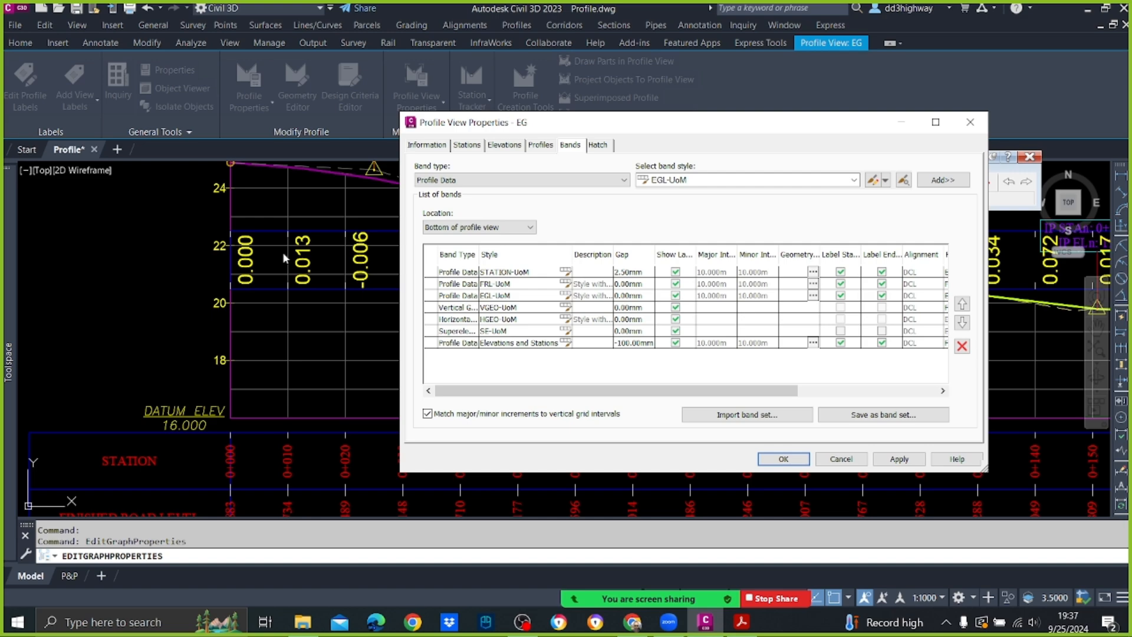
{"action": "left_click", "coordinate": [849, 461]}
{"action": "scroll", "coordinate": [711, 362], "scroll_direction": "down", "scroll_amount": 4}
{"action": "scroll", "coordinate": [496, 475], "scroll_direction": "up", "scroll_amount": 5}
{"action": "scroll", "coordinate": [498, 481], "scroll_direction": "down", "scroll_amount": 3}
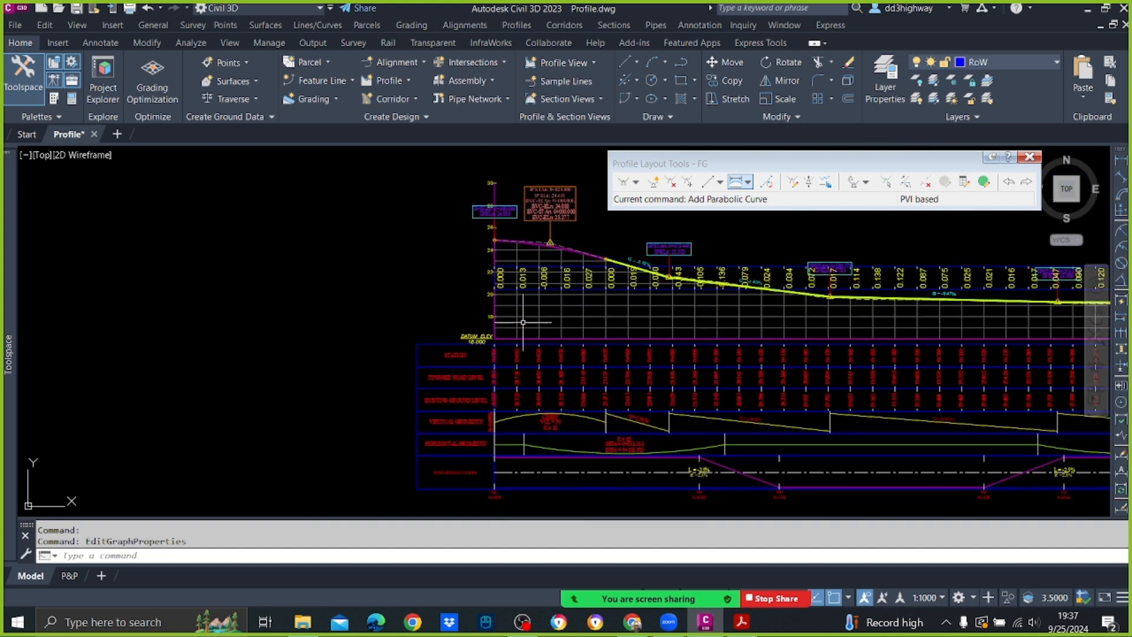
Reopen the profile view's band settings and check which profiles are assigned as Profile1 and Profile2 for each band.
{"action": "left_click", "coordinate": [556, 298]}
{"action": "left_click", "coordinate": [536, 301]}
{"action": "right_click", "coordinate": [534, 301]}
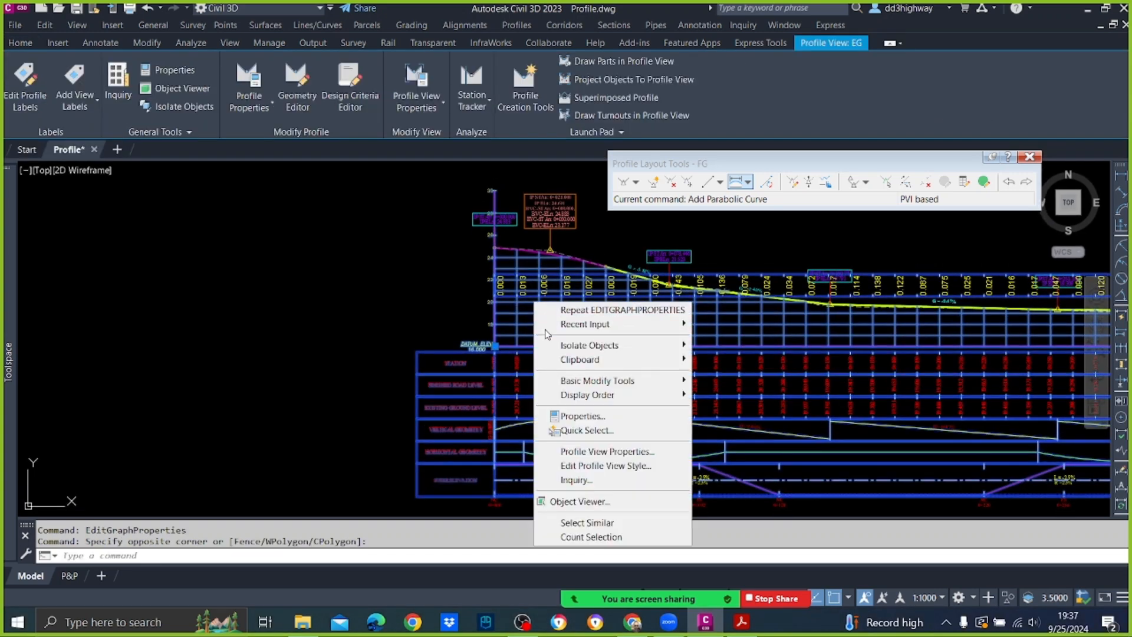
{"action": "left_click", "coordinate": [575, 451]}
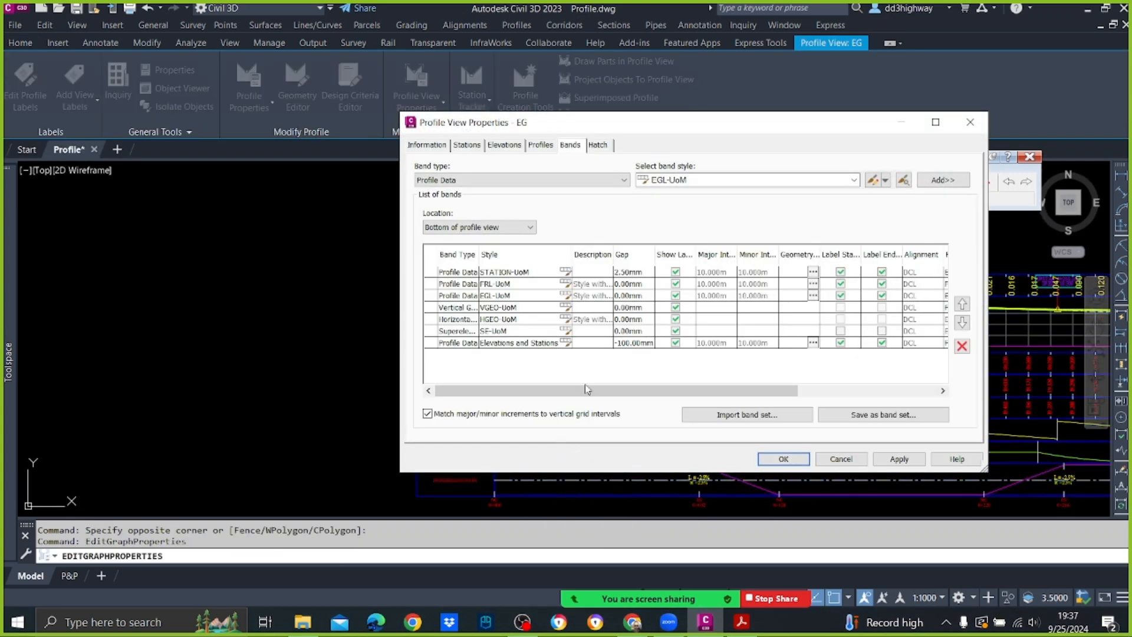
{"action": "left_click_drag", "start_coordinate": [586, 392], "coordinate": [884, 401]}
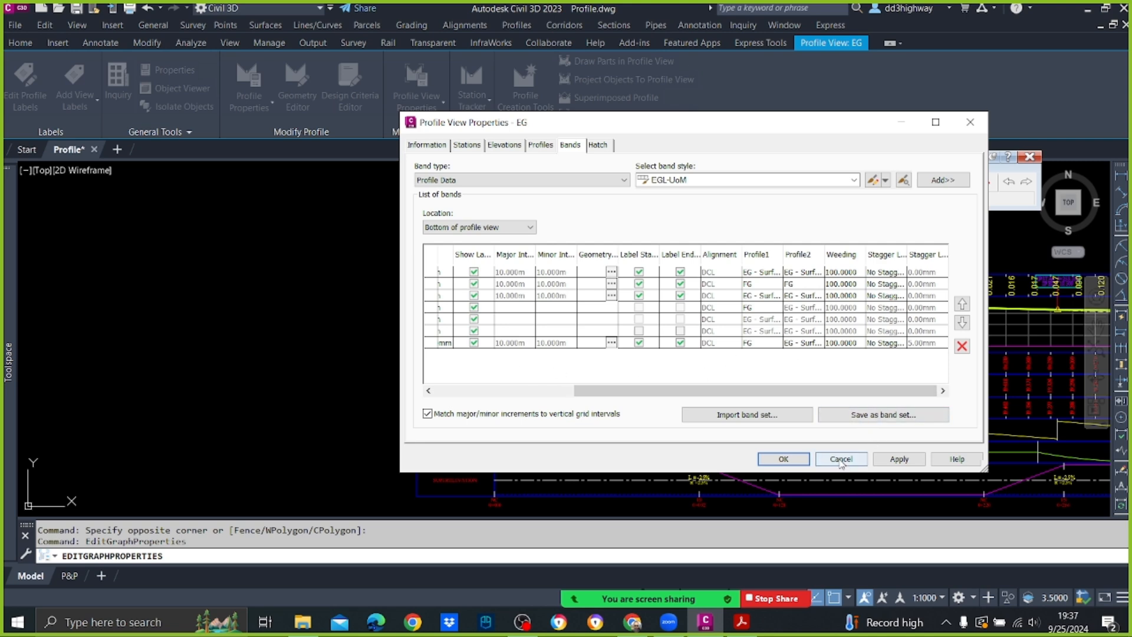
{"action": "left_click", "coordinate": [783, 459]}
{"action": "scroll", "coordinate": [619, 263], "scroll_direction": "up", "scroll_amount": 2}
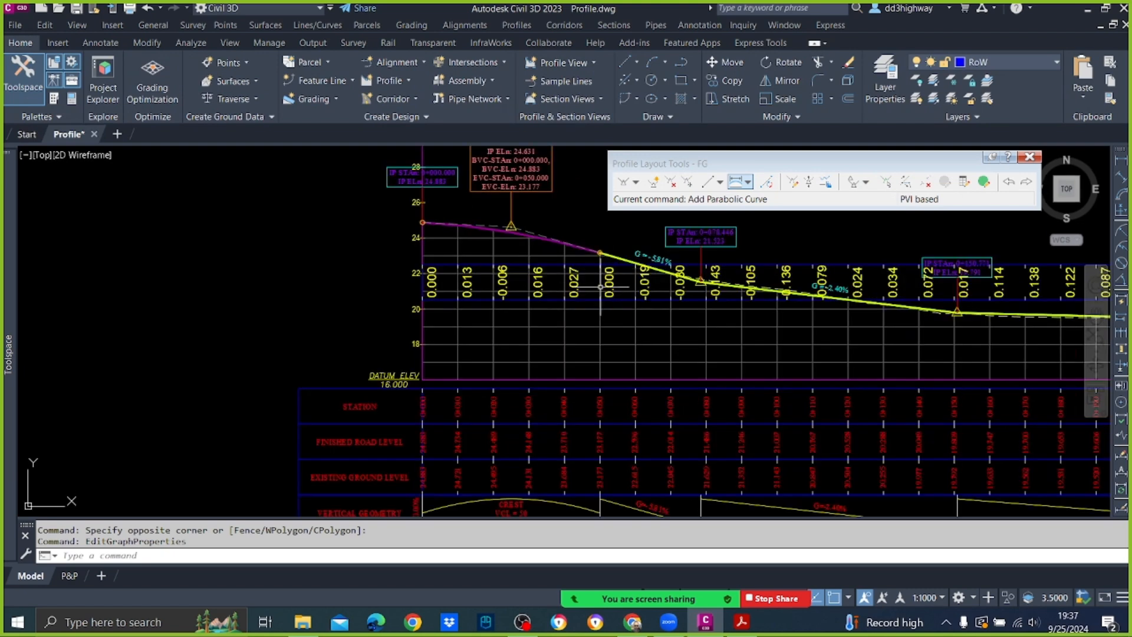
Delete the Elevations and Stations band from the profile view's band list and apply the change.
{"action": "left_click", "coordinate": [535, 319]}
{"action": "right_click", "coordinate": [531, 323]}
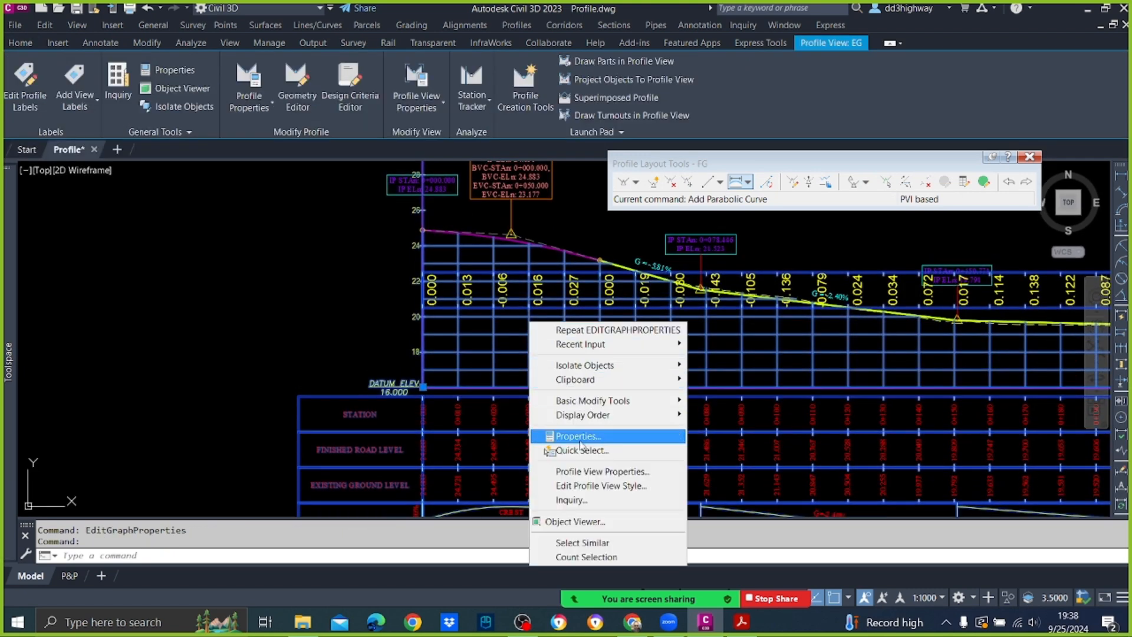
{"action": "left_click", "coordinate": [590, 471]}
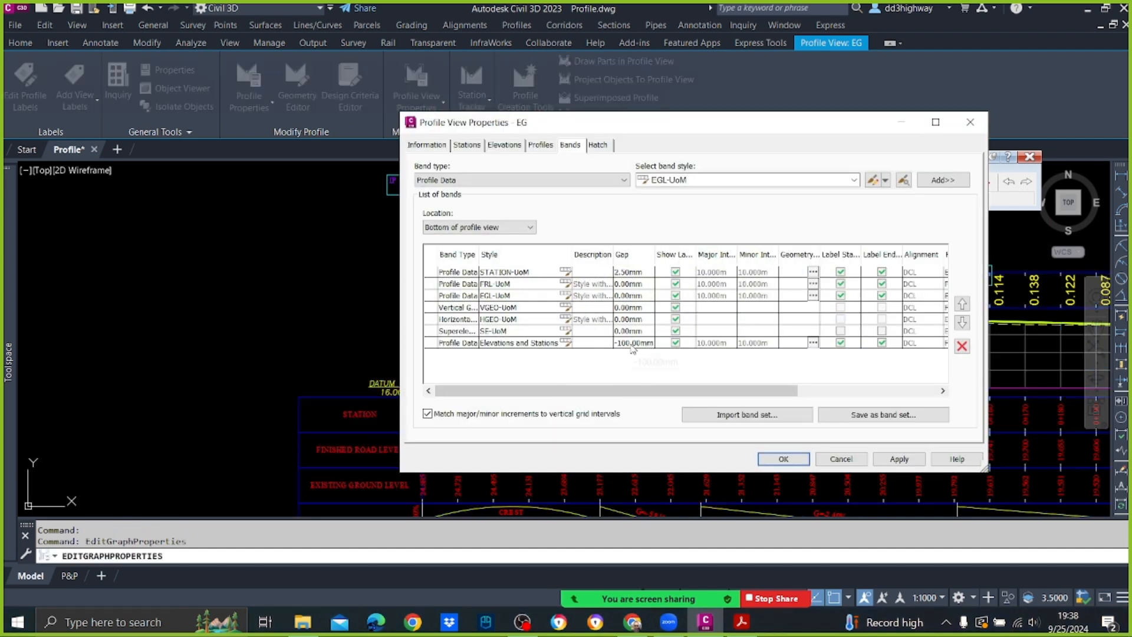
{"action": "left_click", "coordinate": [631, 346]}
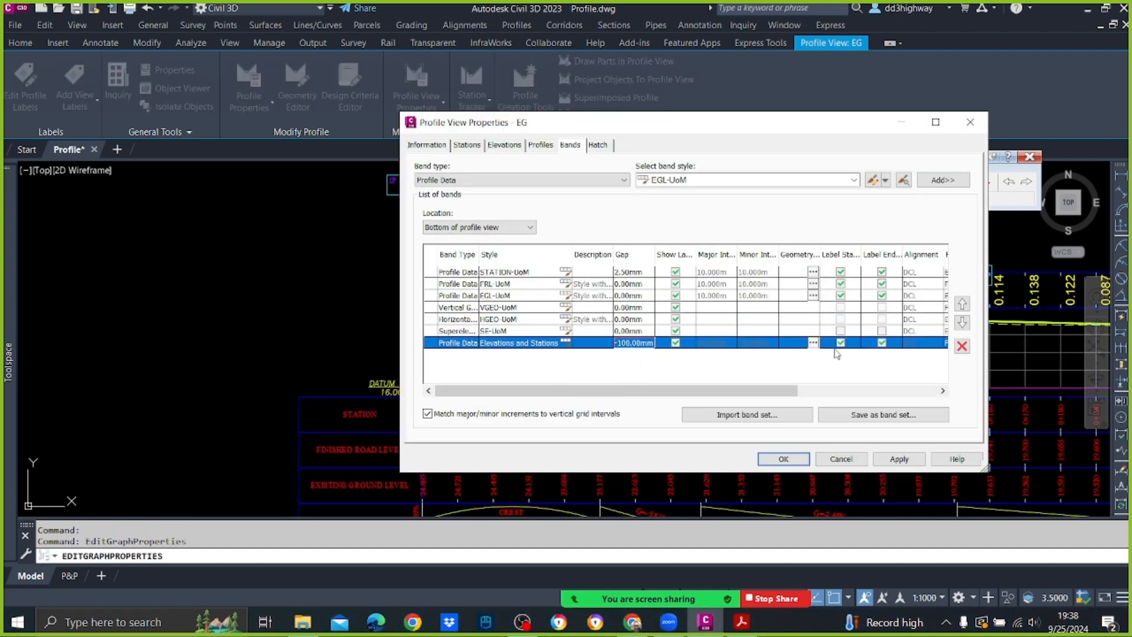
{"action": "left_click", "coordinate": [962, 346]}
{"action": "left_click", "coordinate": [899, 459]}
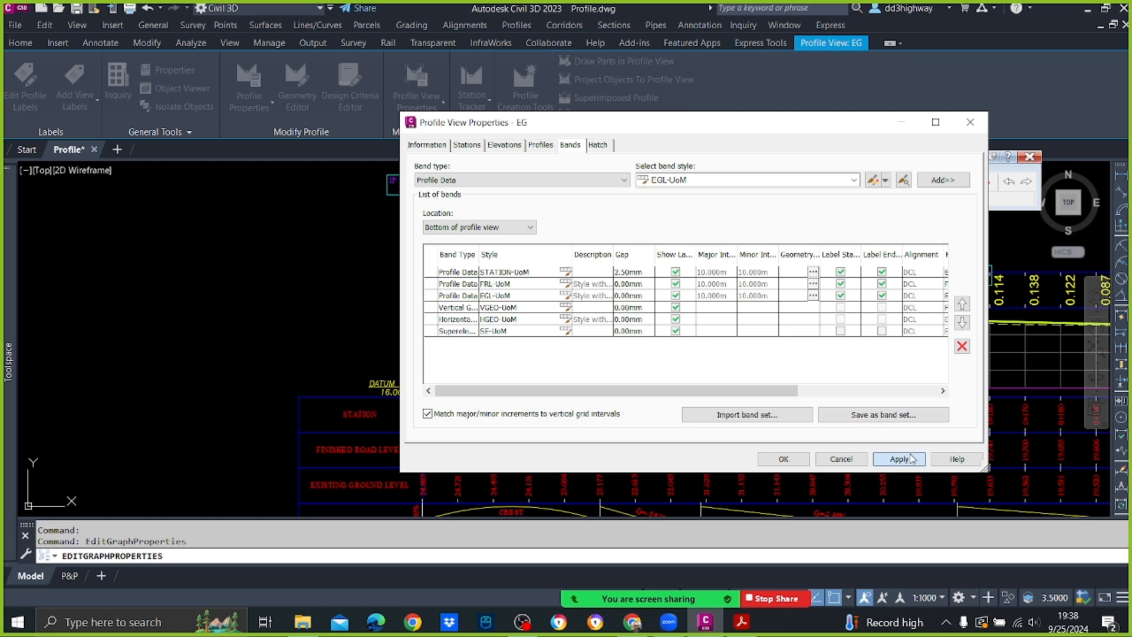
{"action": "left_click", "coordinate": [788, 458]}
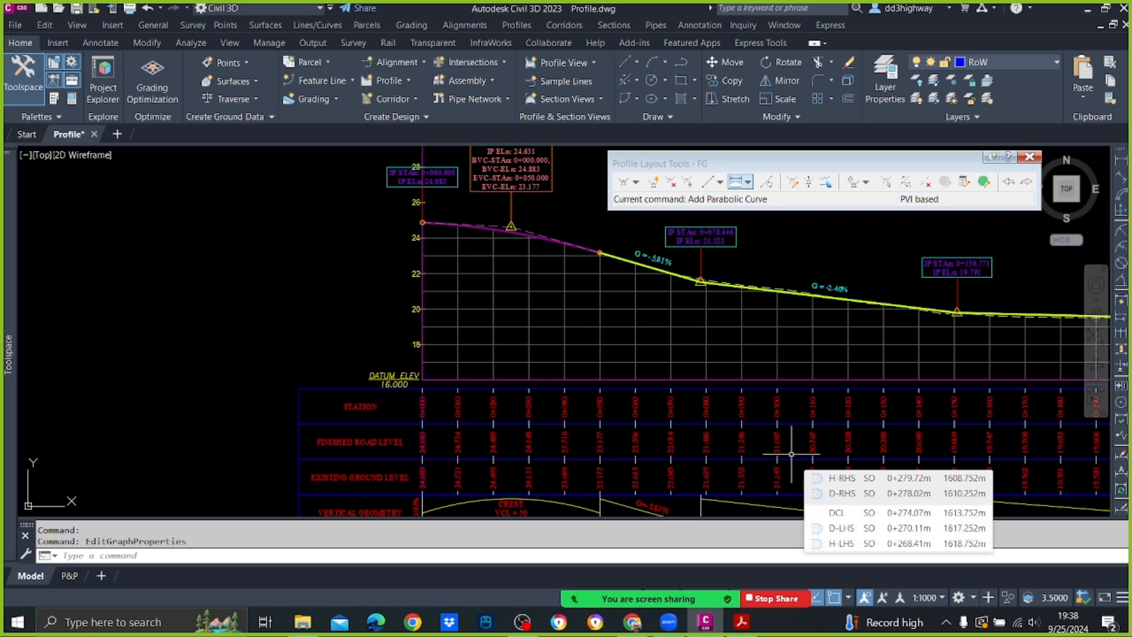
Move the FG profile's PVI at station 0+078.446 to station 75 and end the PVI editing.
{"action": "scroll", "coordinate": [778, 261], "scroll_direction": "up", "scroll_amount": 3}
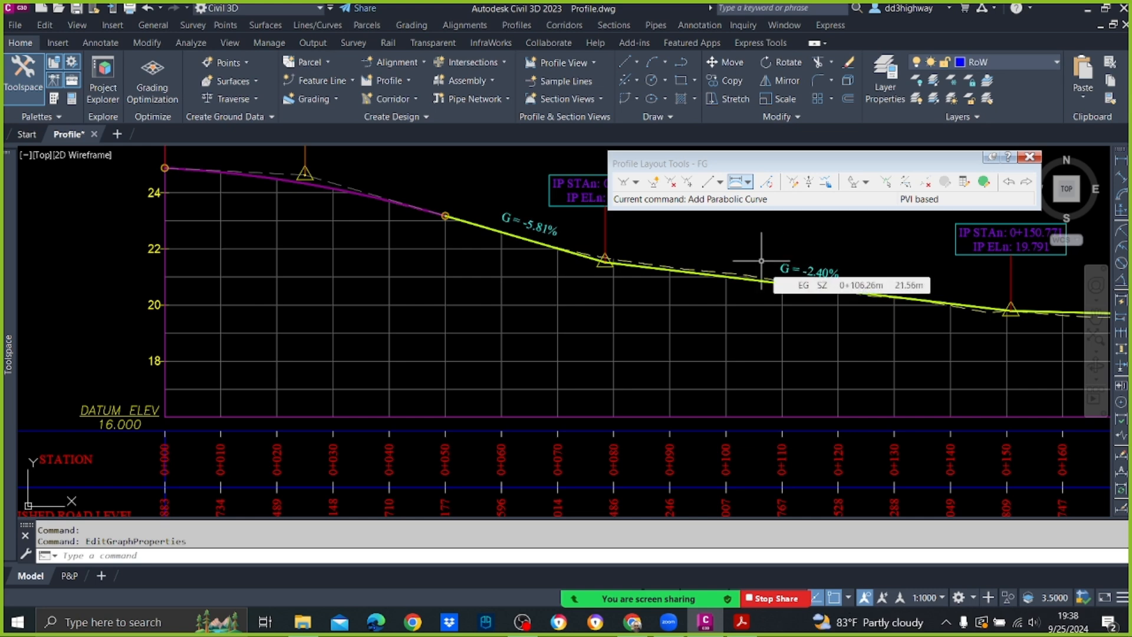
{"action": "scroll", "coordinate": [717, 322], "scroll_direction": "down", "scroll_amount": 2}
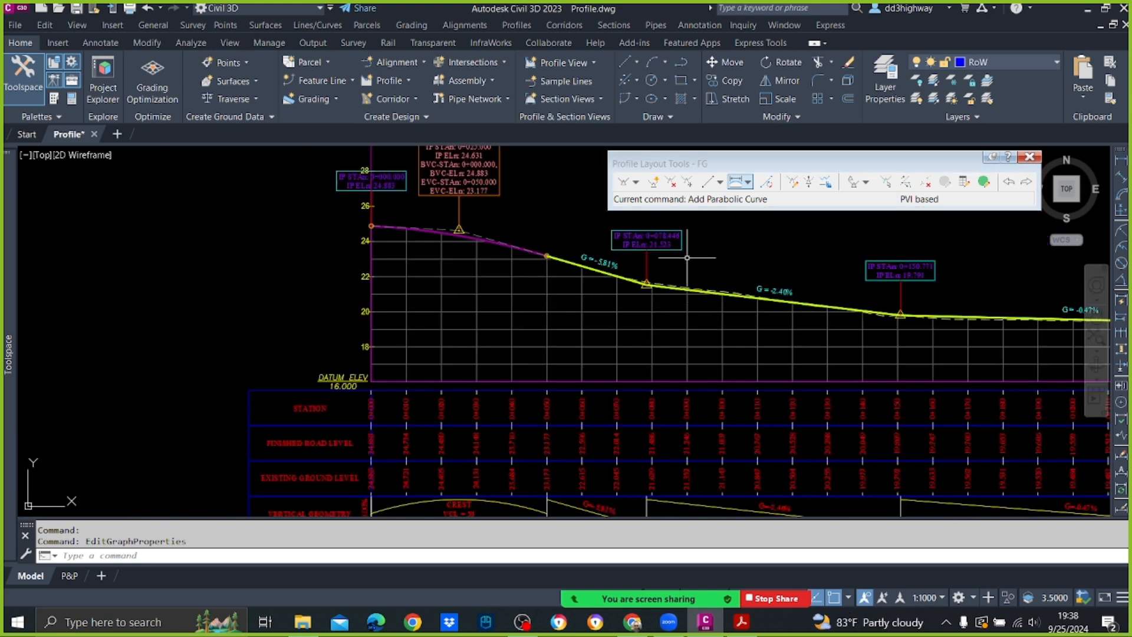
{"action": "scroll", "coordinate": [699, 240], "scroll_direction": "up", "scroll_amount": 2}
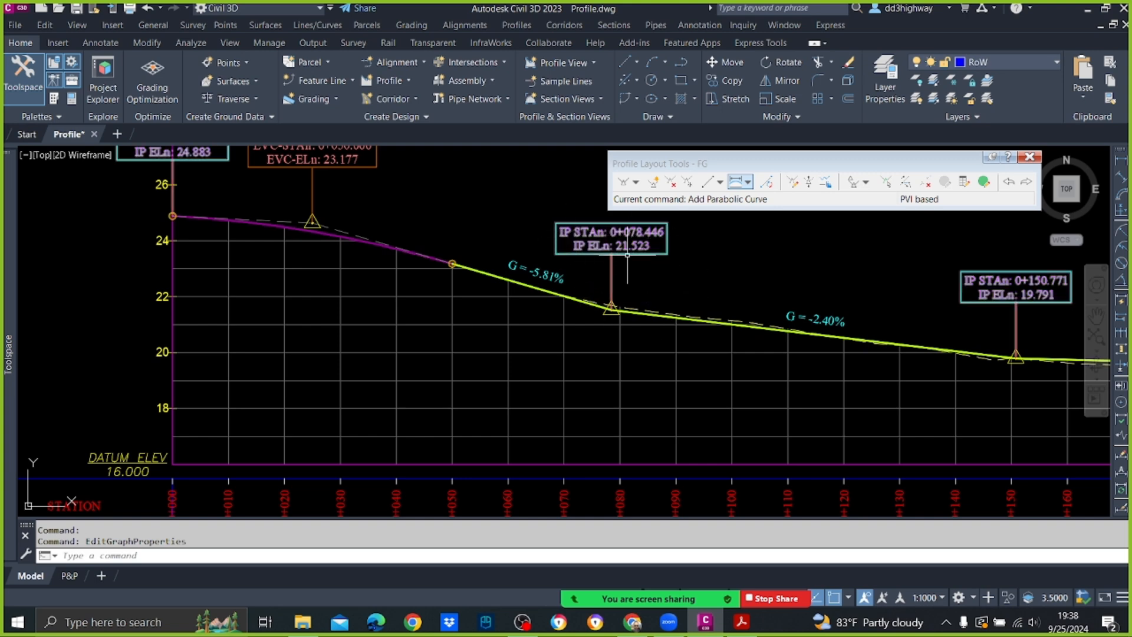
{"action": "left_click", "coordinate": [891, 184]}
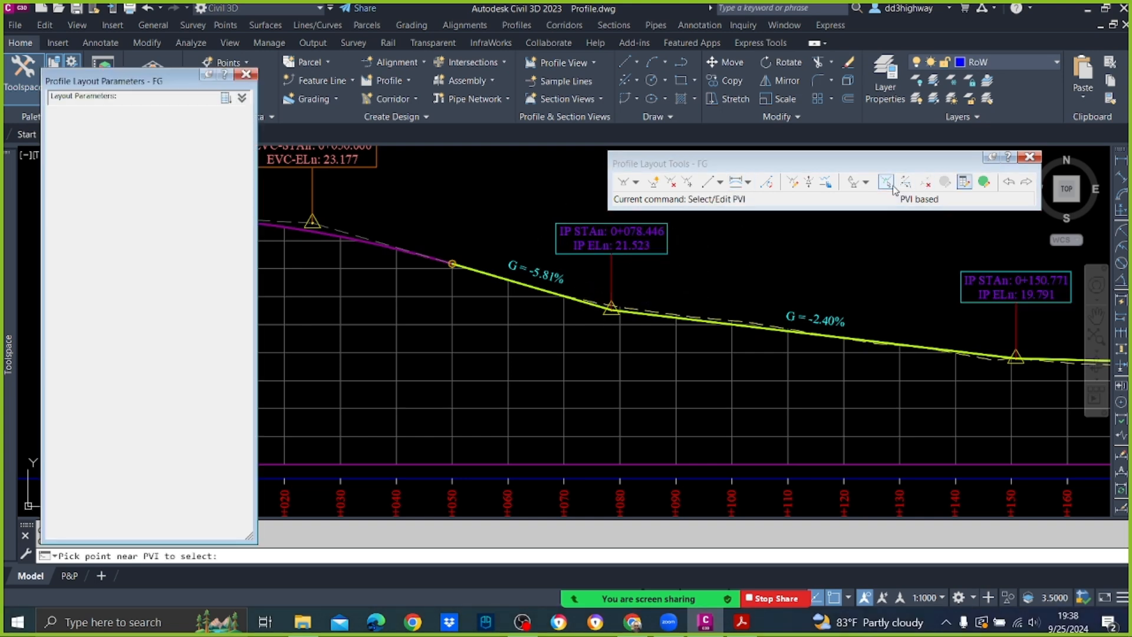
{"action": "left_click", "coordinate": [614, 310]}
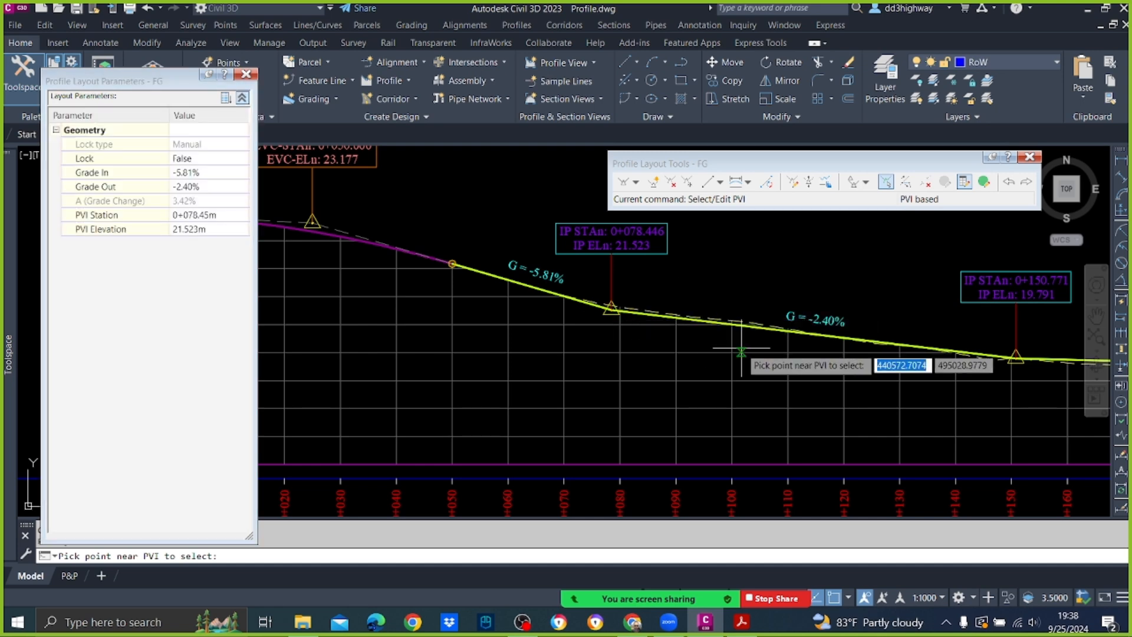
{"action": "left_click", "coordinate": [229, 216]}
{"action": "type", "text": "7"}
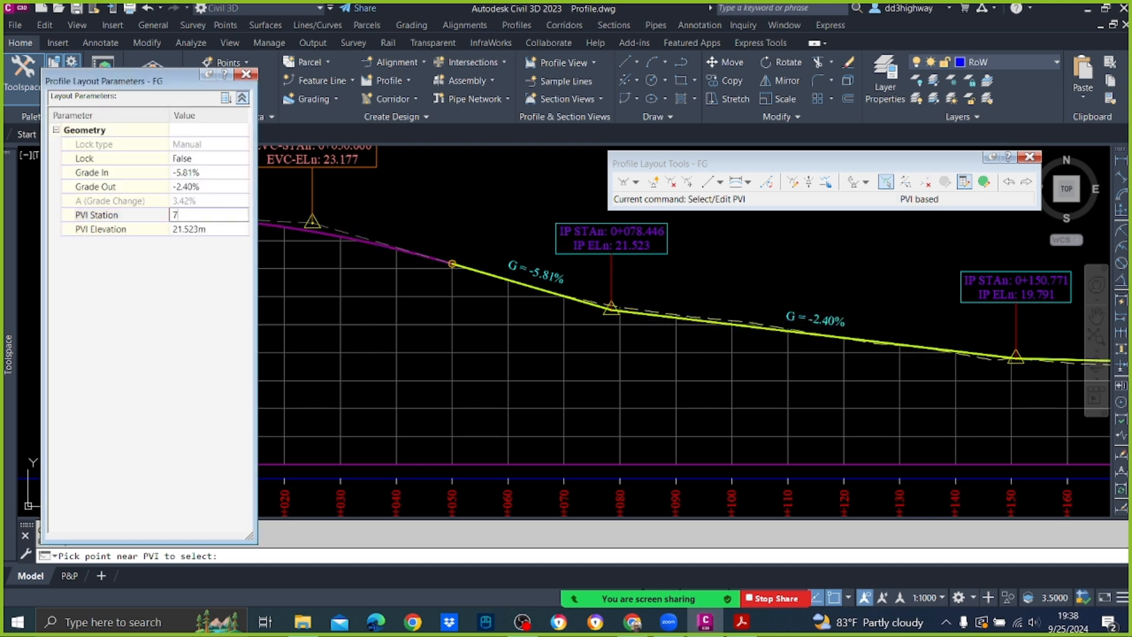
{"action": "type", "text": "5"}
{"action": "key", "text": "Return"}
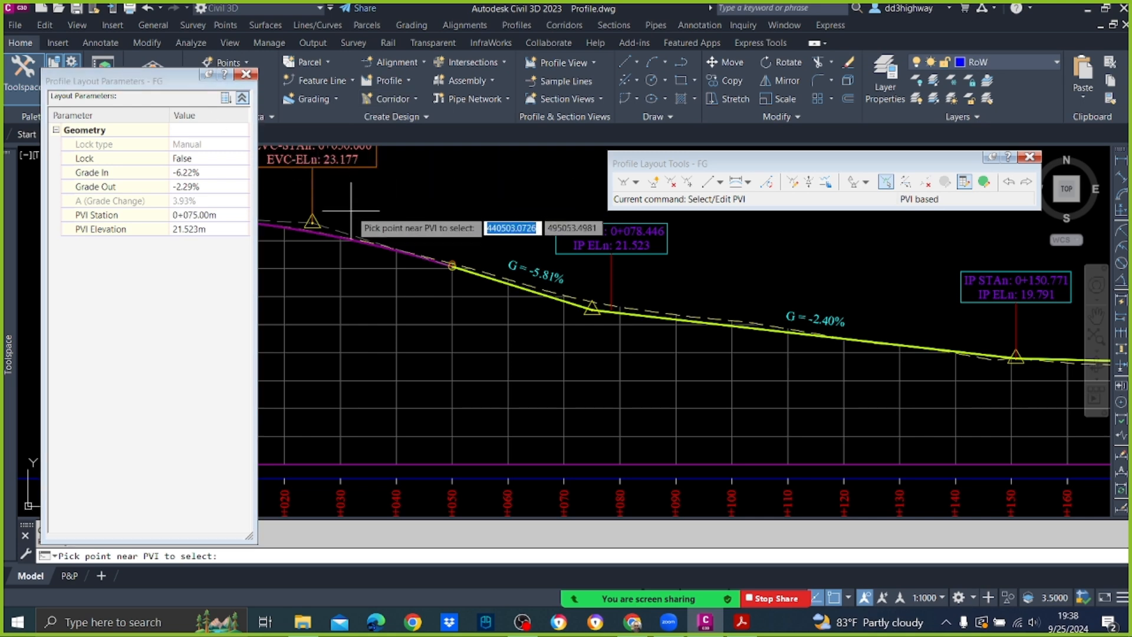
{"action": "scroll", "coordinate": [351, 198], "scroll_direction": "down", "scroll_amount": 3}
{"action": "scroll", "coordinate": [354, 171], "scroll_direction": "up", "scroll_amount": 4}
{"action": "scroll", "coordinate": [383, 168], "scroll_direction": "down", "scroll_amount": 3}
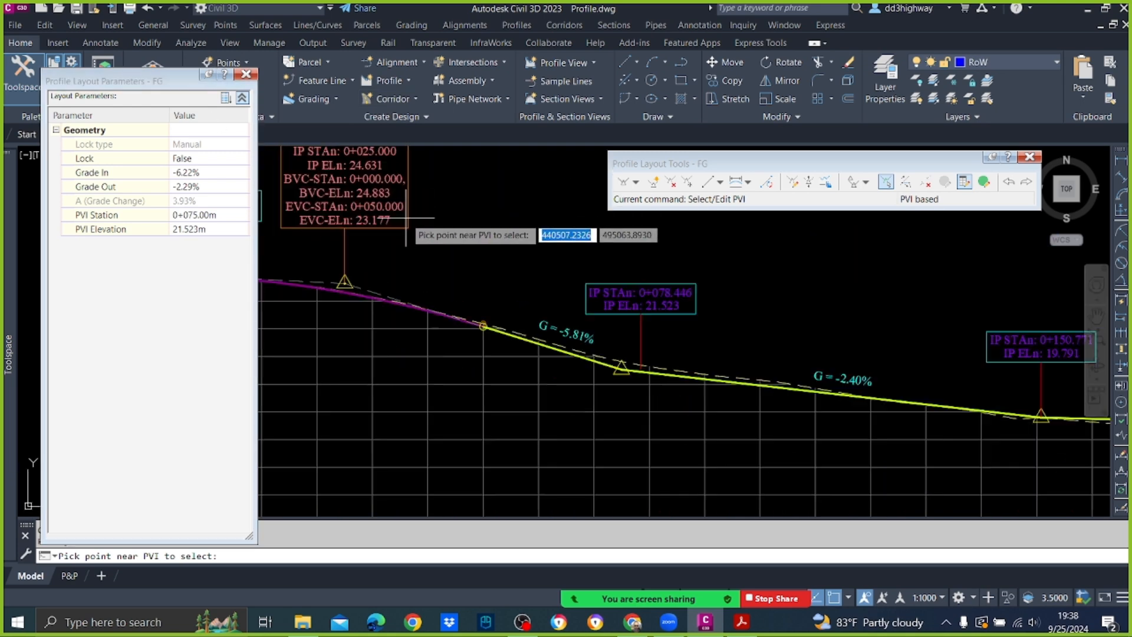
{"action": "scroll", "coordinate": [410, 206], "scroll_direction": "up", "scroll_amount": 3}
{"action": "scroll", "coordinate": [411, 207], "scroll_direction": "down", "scroll_amount": 3}
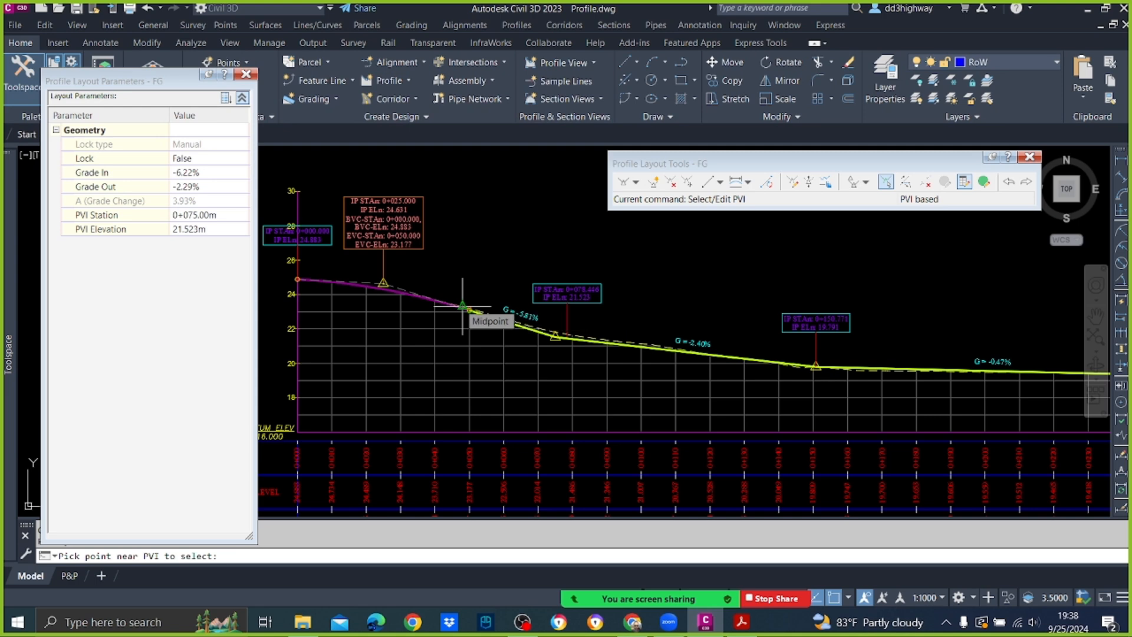
{"action": "key", "text": "Escape"}
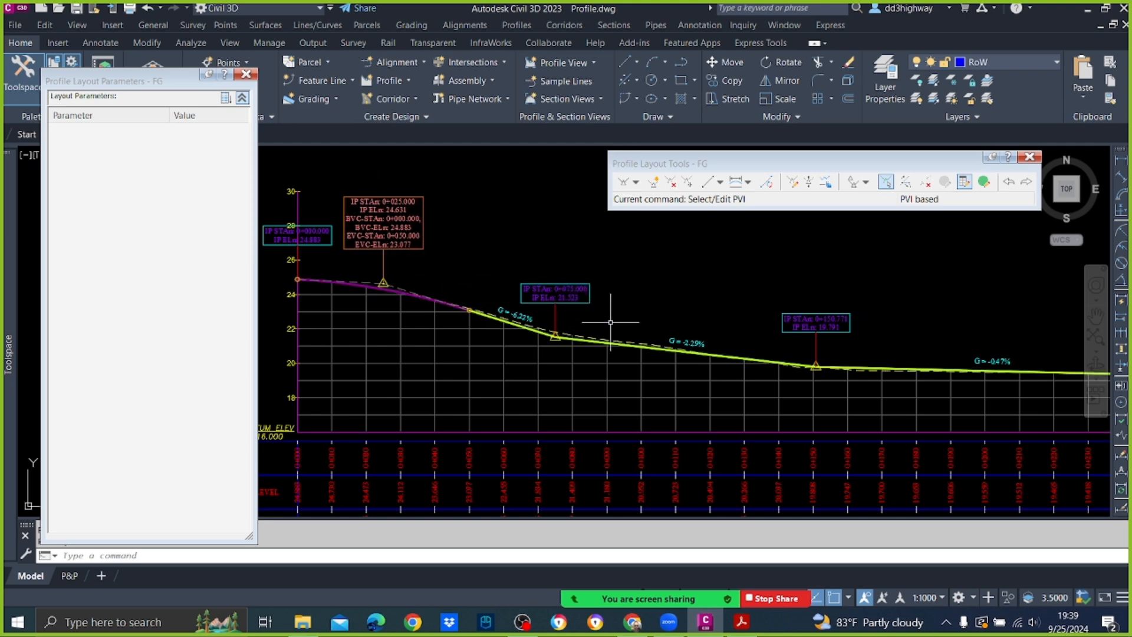
{"action": "scroll", "coordinate": [683, 299], "scroll_direction": "down", "scroll_amount": 2}
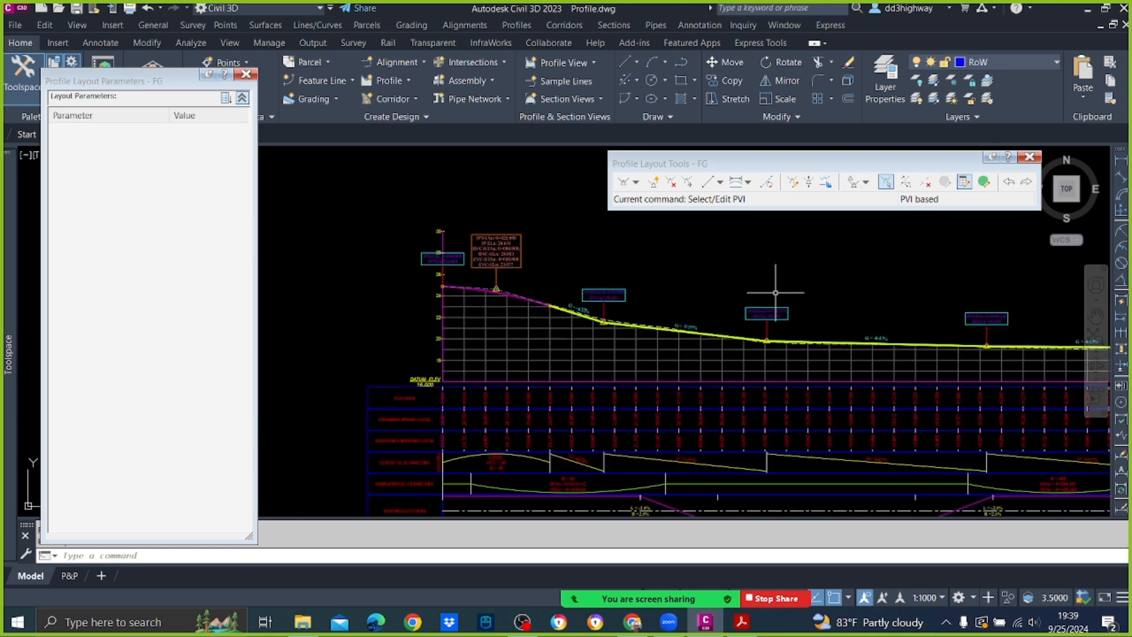
Move the FG profile's PVI at station 0+150.771 back to about station 0+146.35 at about elevation 19.75 m.
{"action": "type", "text": "pan"}
{"action": "key", "text": "Return"}
{"action": "left_click_drag", "start_coordinate": [759, 303], "coordinate": [638, 306]}
{"action": "scroll", "coordinate": [576, 310], "scroll_direction": "up", "scroll_amount": 2}
{"action": "left_click_drag", "start_coordinate": [540, 328], "coordinate": [632, 316]}
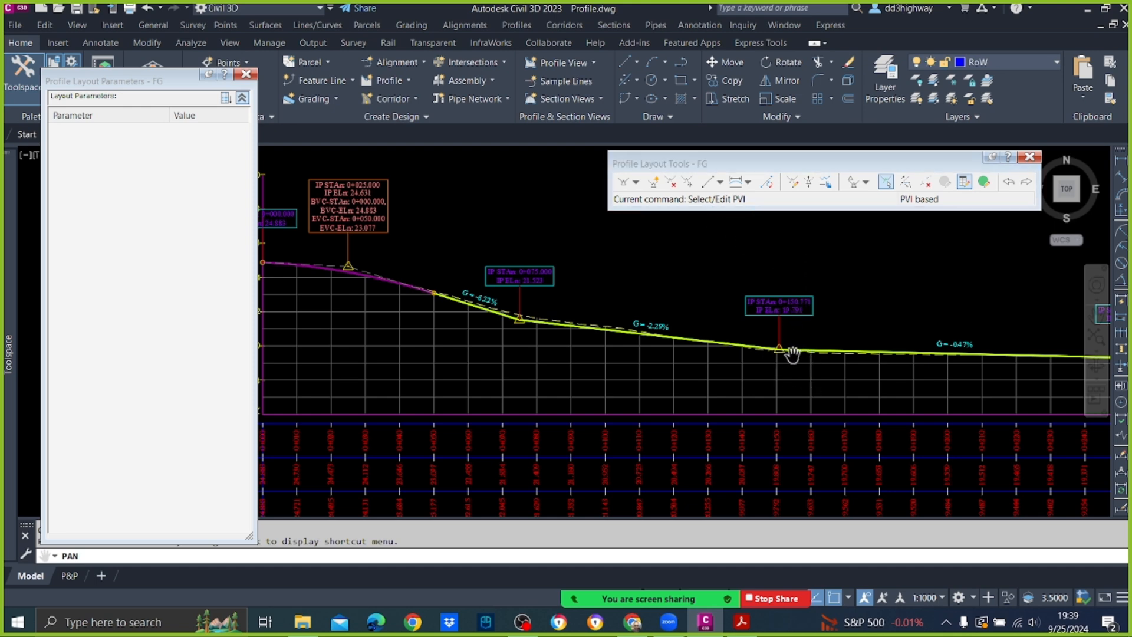
{"action": "key", "text": "Escape"}
{"action": "scroll", "coordinate": [705, 357], "scroll_direction": "down", "scroll_amount": 4}
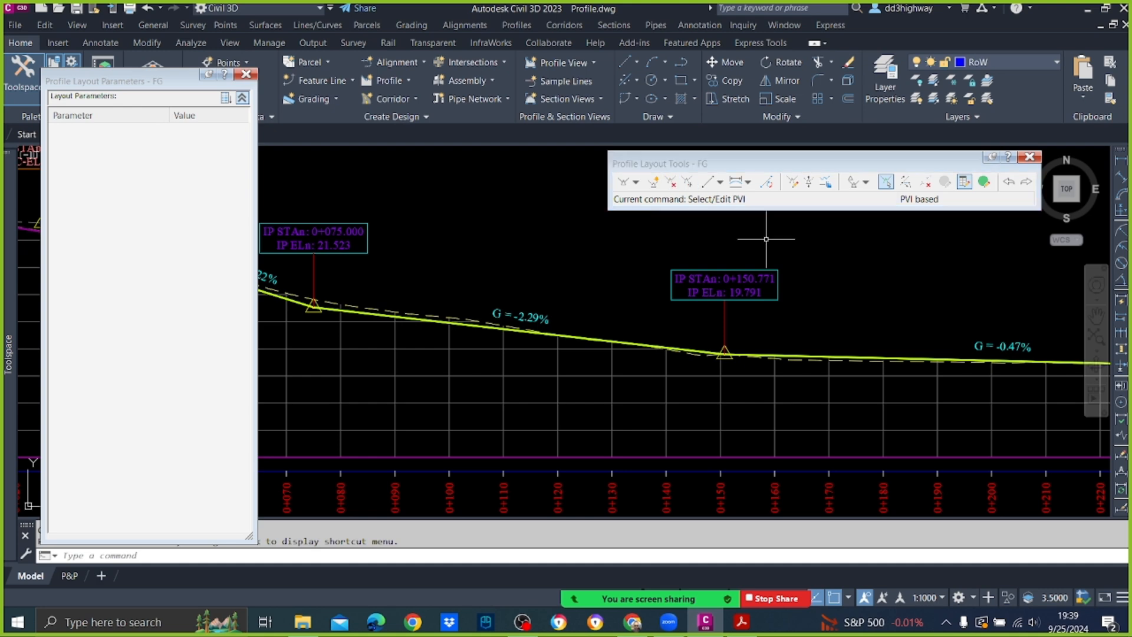
{"action": "scroll", "coordinate": [783, 260], "scroll_direction": "down", "scroll_amount": 2}
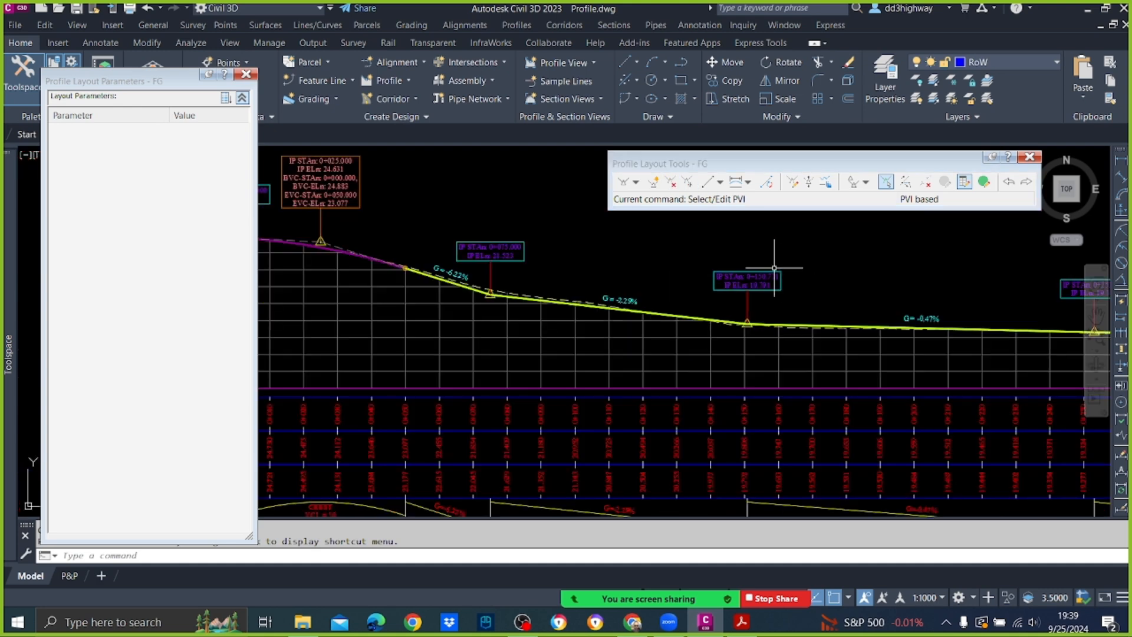
{"action": "left_click", "coordinate": [685, 186]}
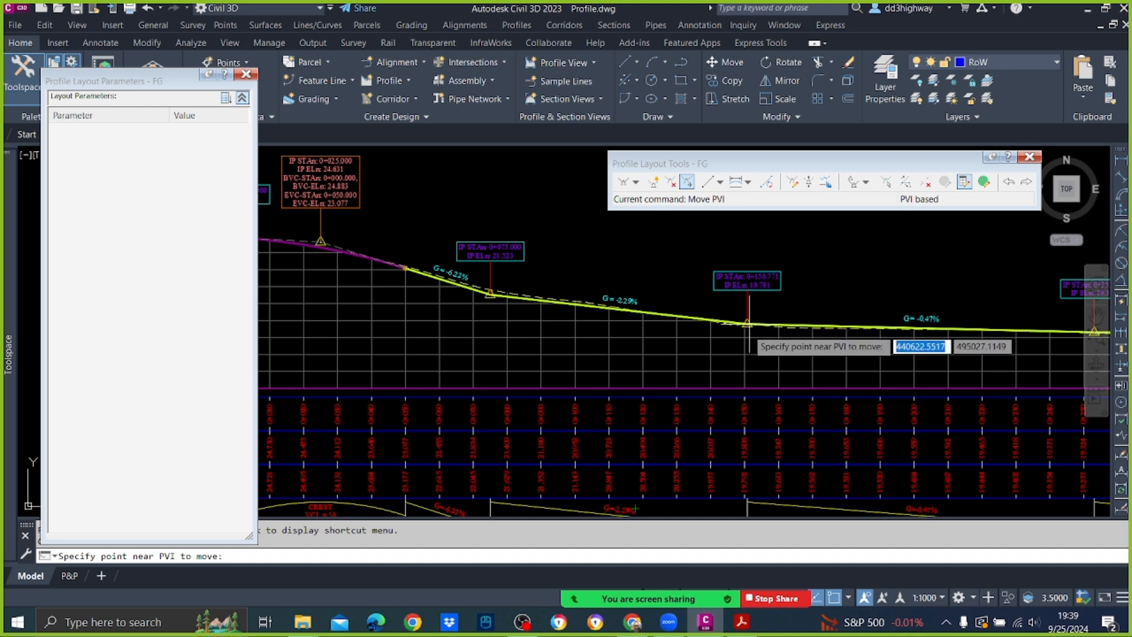
{"action": "scroll", "coordinate": [747, 328], "scroll_direction": "up", "scroll_amount": 3}
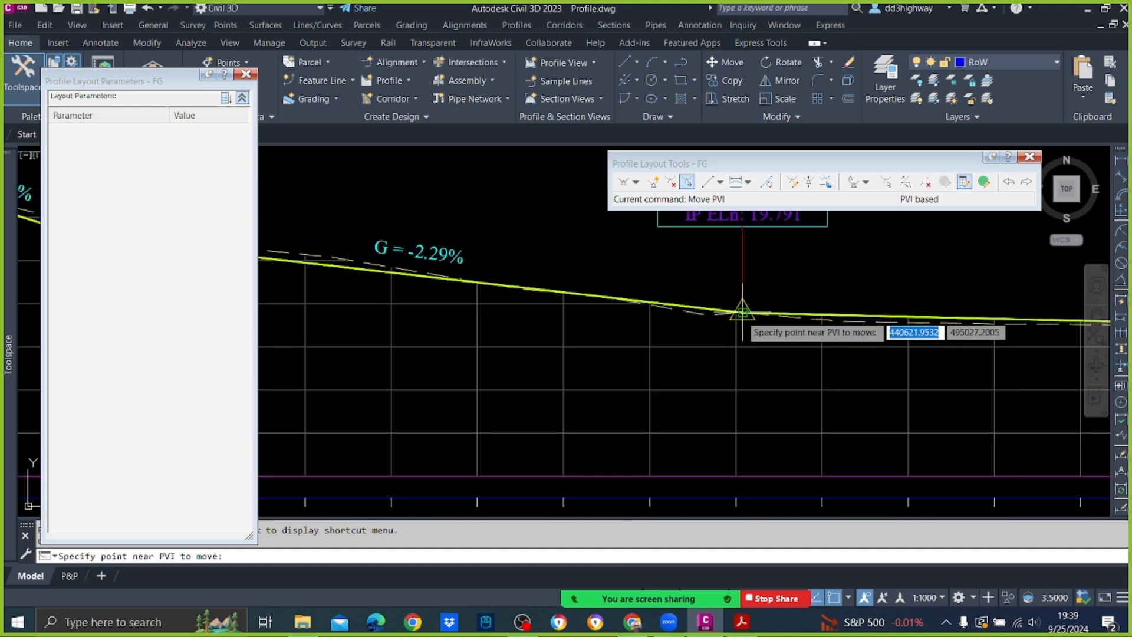
{"action": "left_click", "coordinate": [742, 311]}
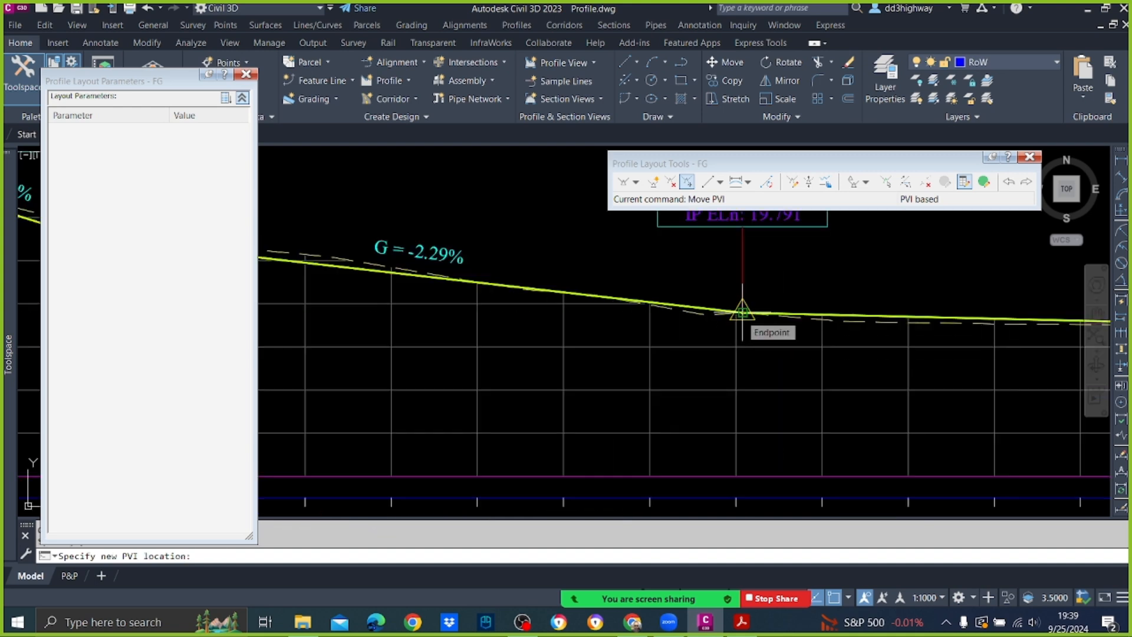
{"action": "left_click", "coordinate": [705, 312]}
{"action": "key", "text": "Escape"}
Select the FG profile's PVI at station 0+075 for editing and set its elevation to 21.55 m.
{"action": "scroll", "coordinate": [702, 306], "scroll_direction": "down", "scroll_amount": 3}
{"action": "scroll", "coordinate": [692, 312], "scroll_direction": "up", "scroll_amount": 1}
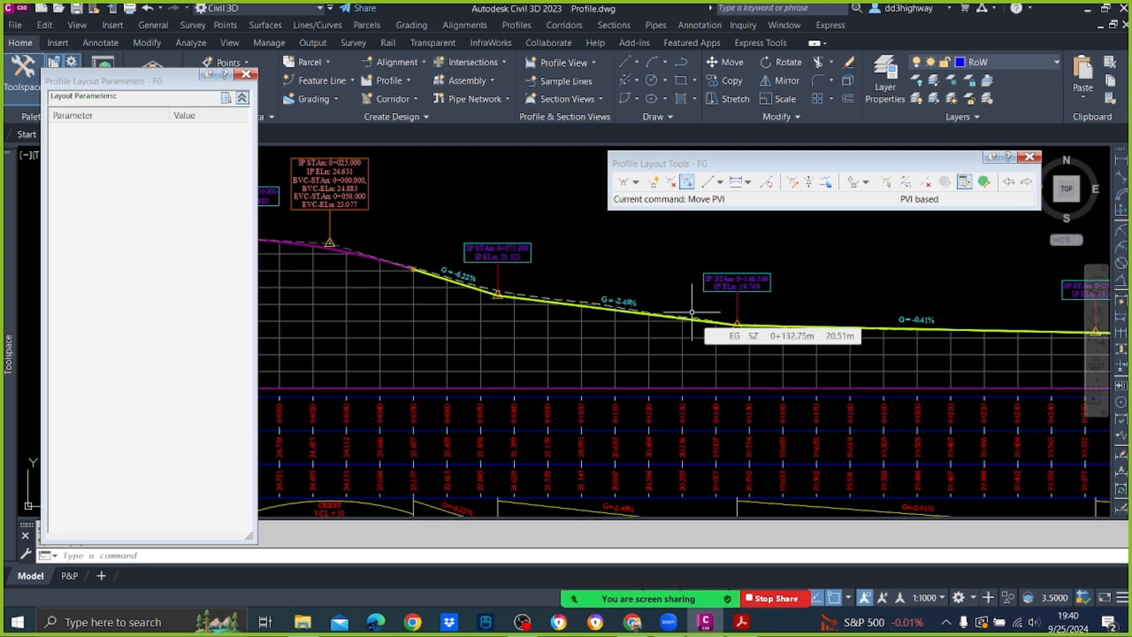
{"action": "scroll", "coordinate": [501, 295], "scroll_direction": "up", "scroll_amount": 3}
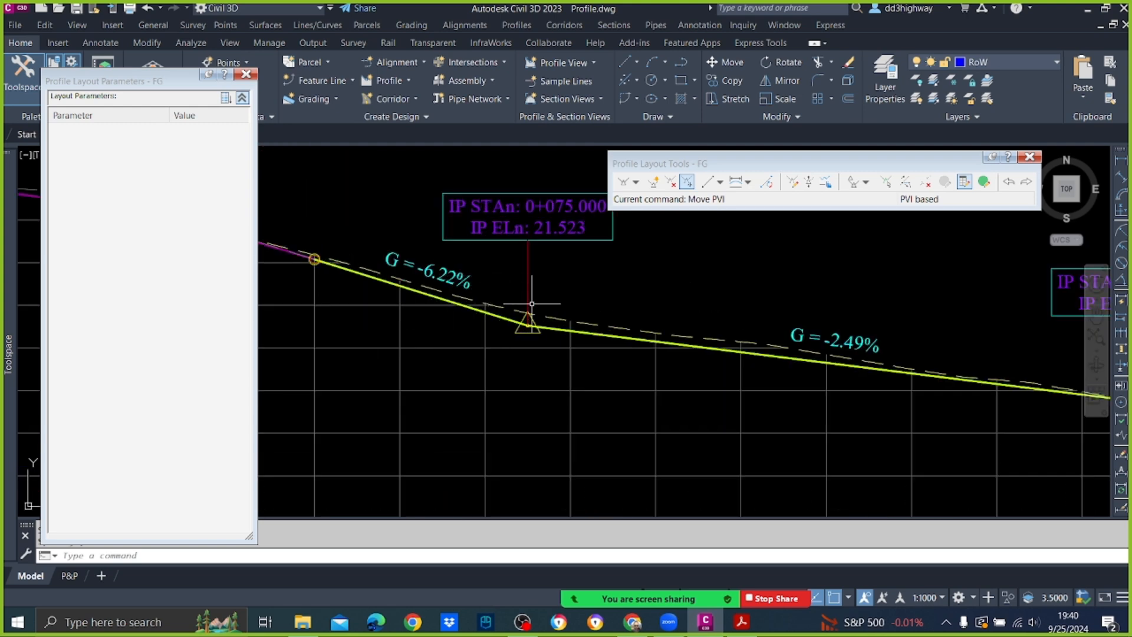
{"action": "scroll", "coordinate": [565, 322], "scroll_direction": "down", "scroll_amount": 2}
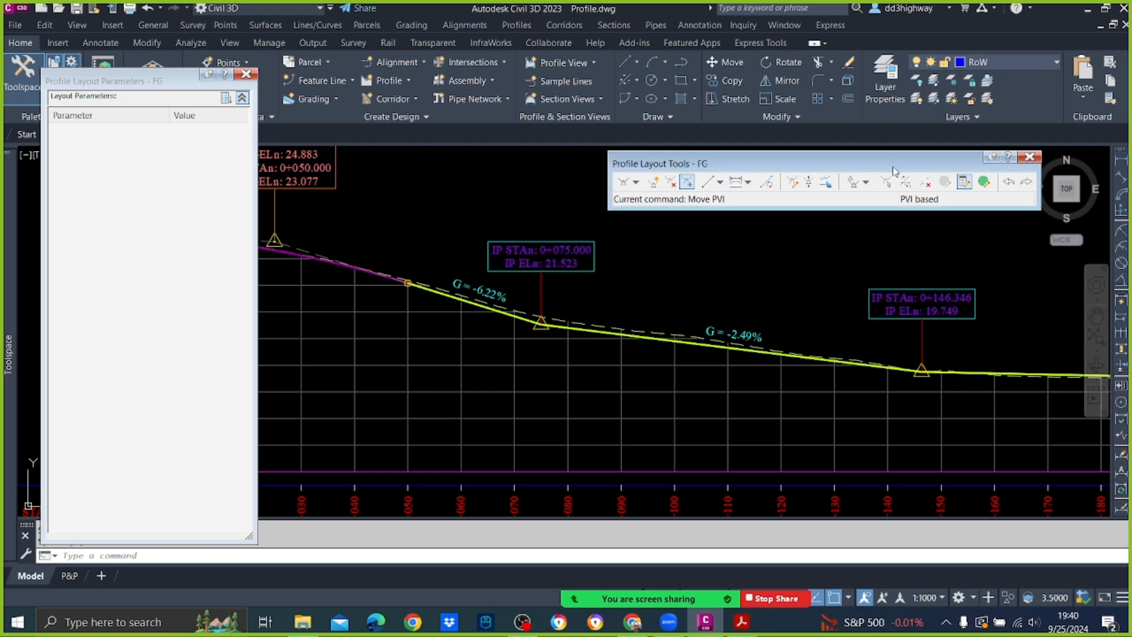
{"action": "left_click", "coordinate": [887, 182]}
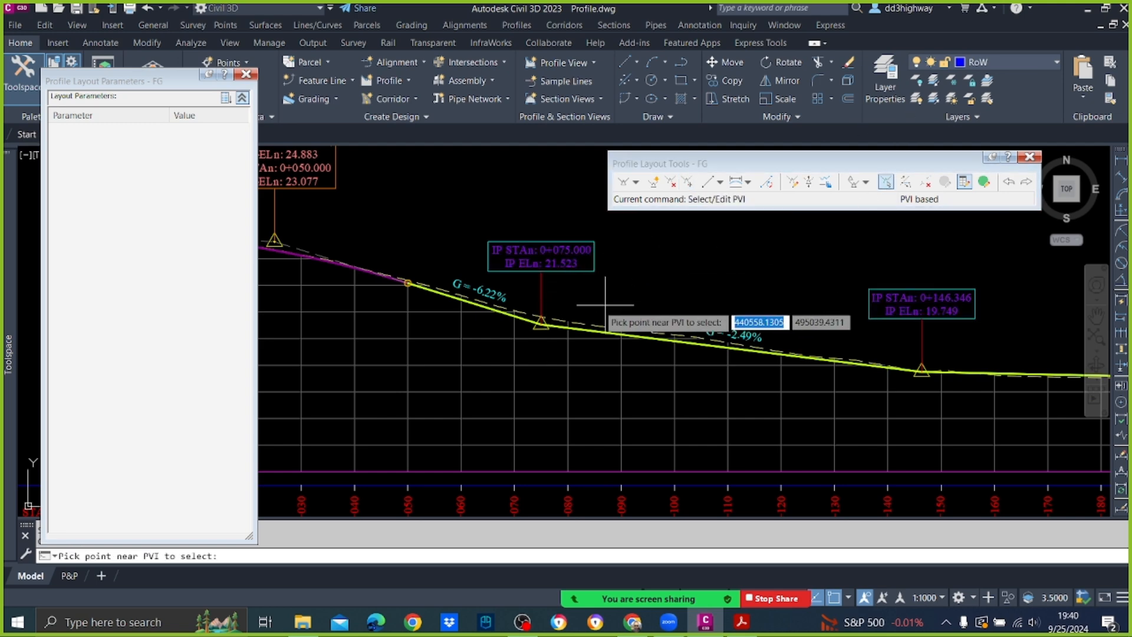
{"action": "left_click", "coordinate": [541, 322]}
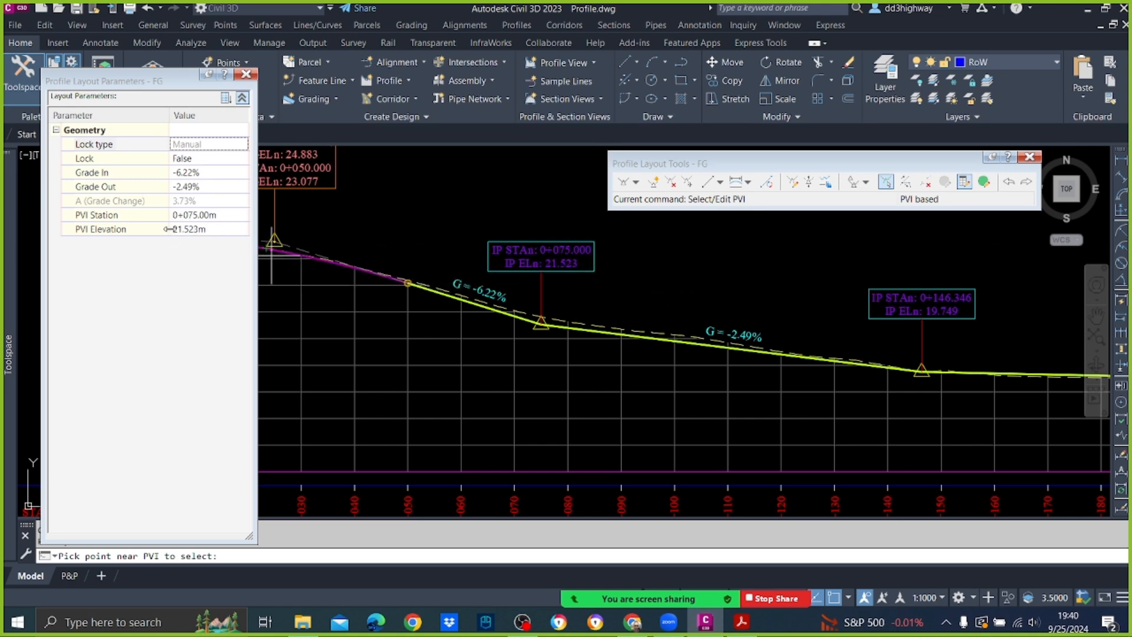
{"action": "left_click", "coordinate": [188, 229]}
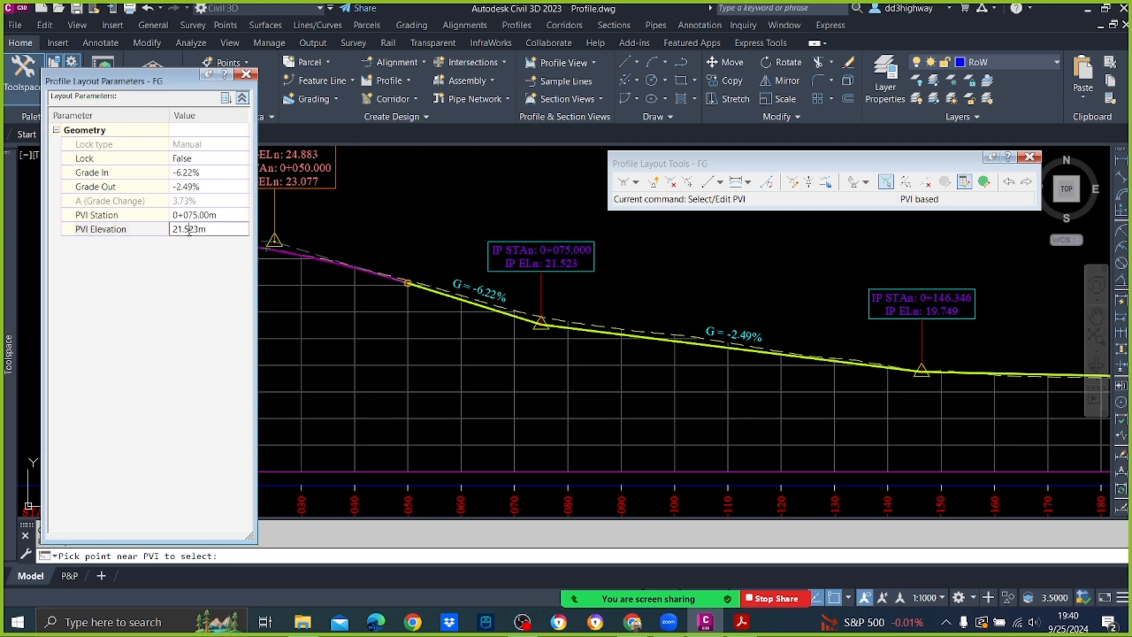
{"action": "type", "text": "5"}
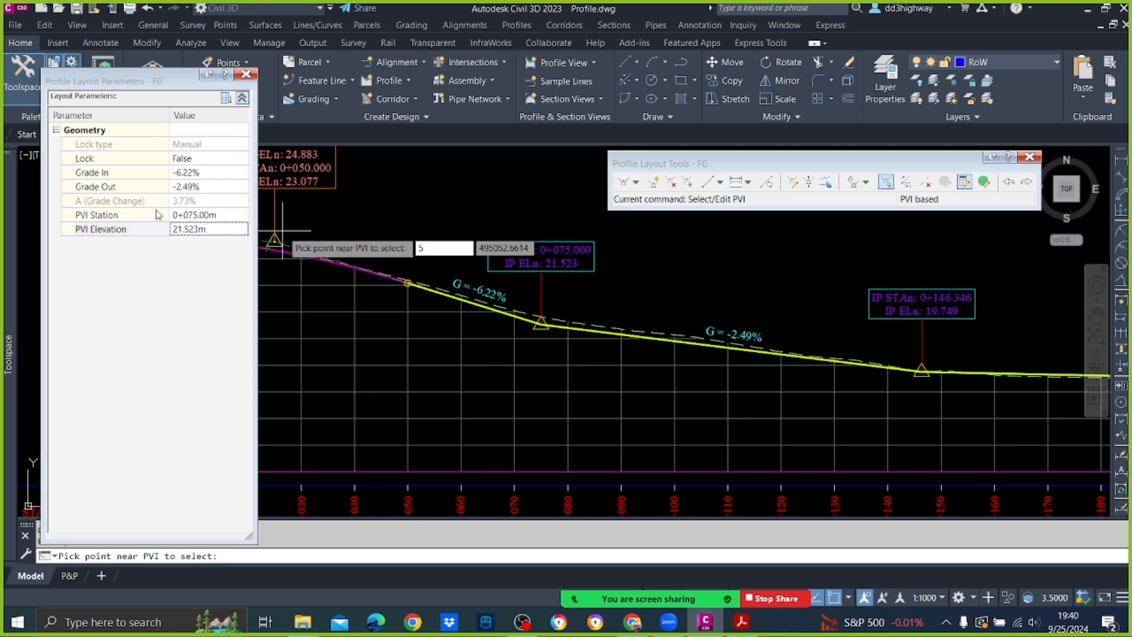
{"action": "left_click", "coordinate": [194, 230]}
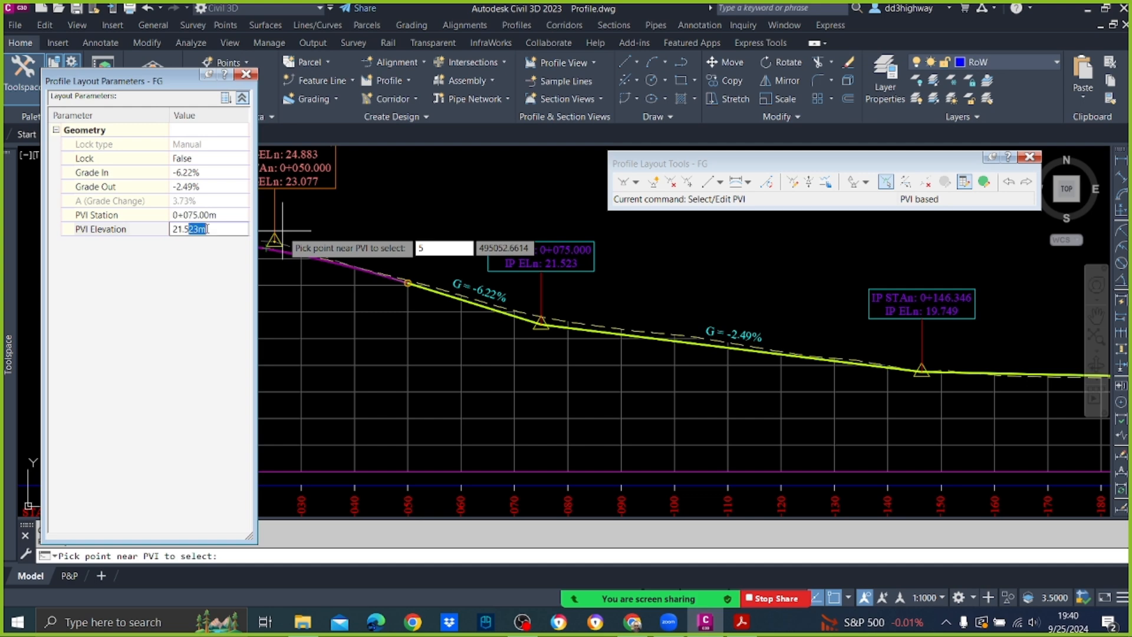
{"action": "type", "text": "21.55"}
{"action": "key", "text": "Return"}
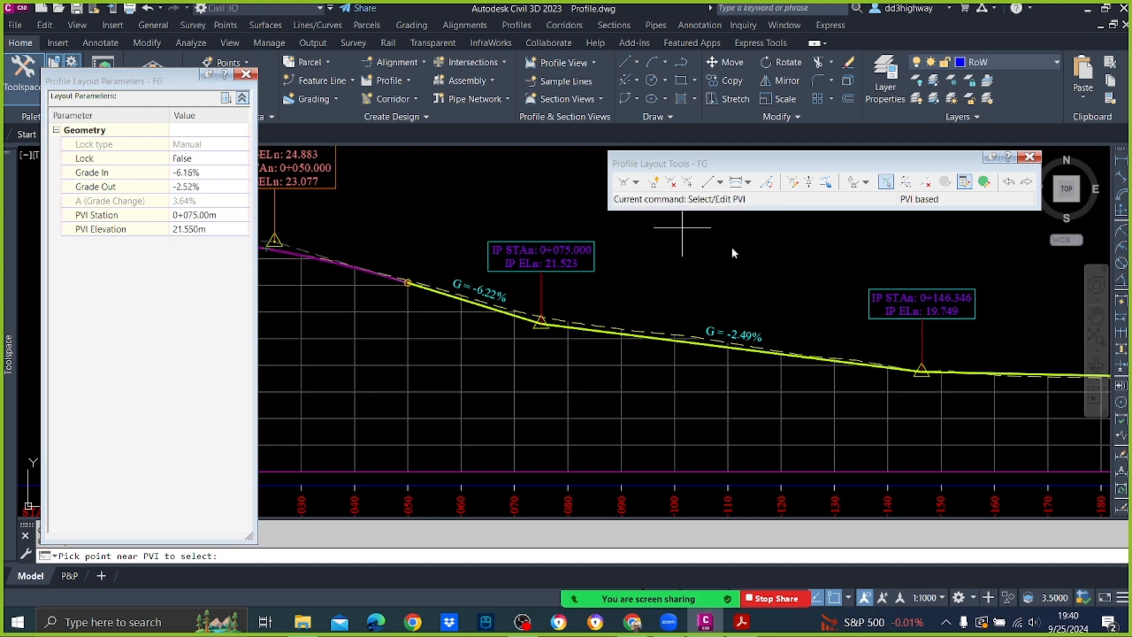
Set the elevation of the PVI at station 0+075 to 21.7 m and end the PVI editing.
{"action": "left_click", "coordinate": [188, 229]}
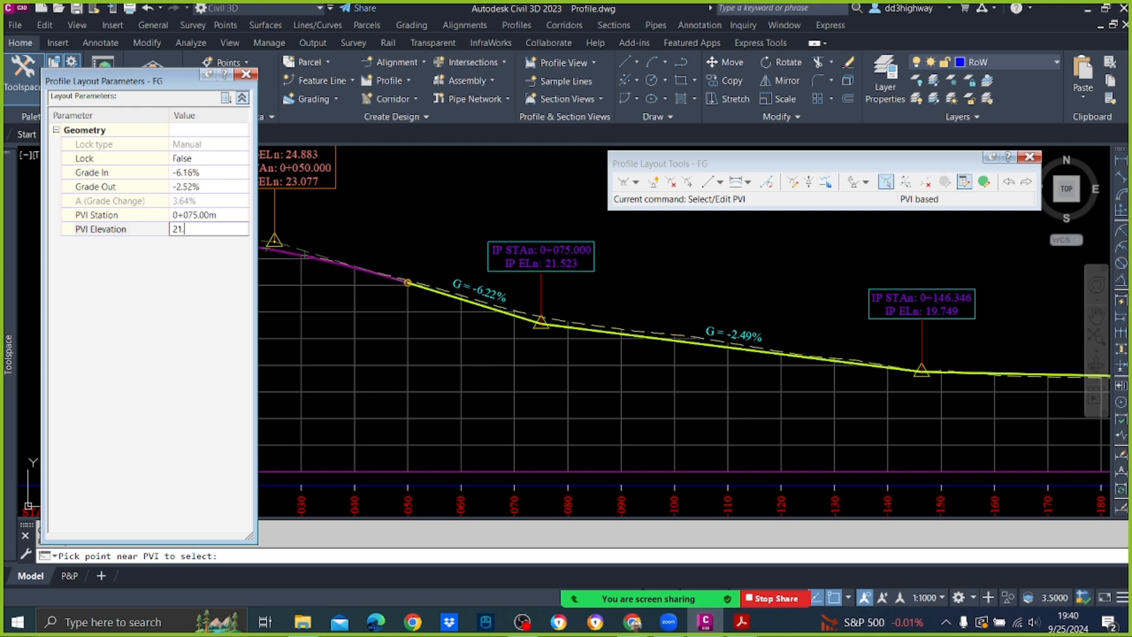
{"action": "key", "text": "Return"}
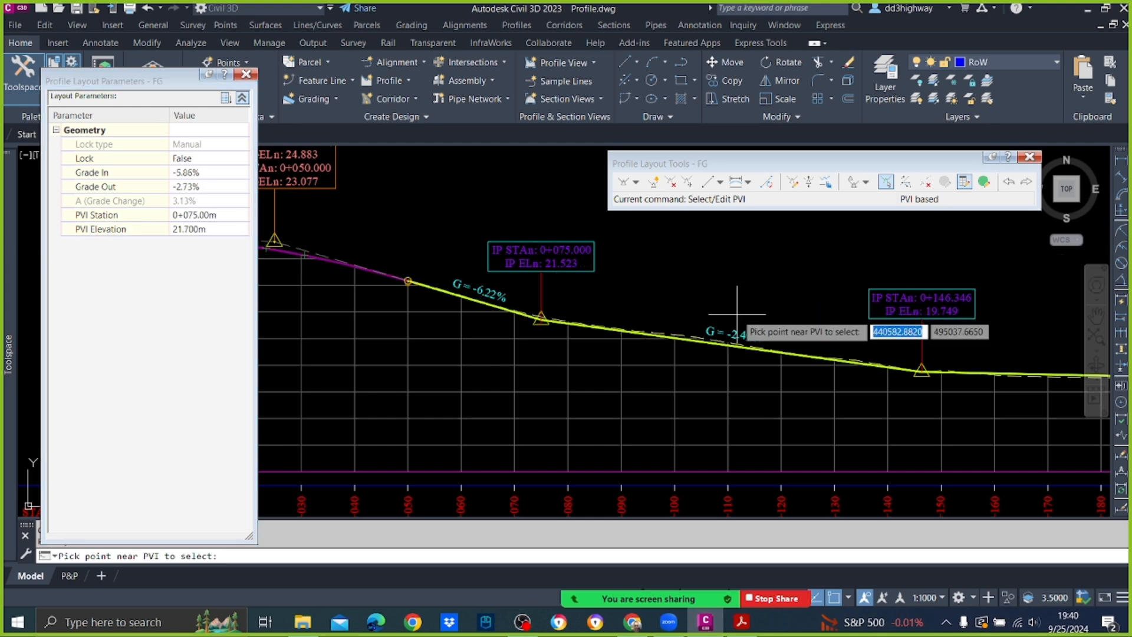
{"action": "key", "text": "Escape"}
Set the station of the FG profile's PVI at 0+146.346 to 145 and end the PVI editing.
{"action": "mouse_move", "coordinate": [737, 314]}
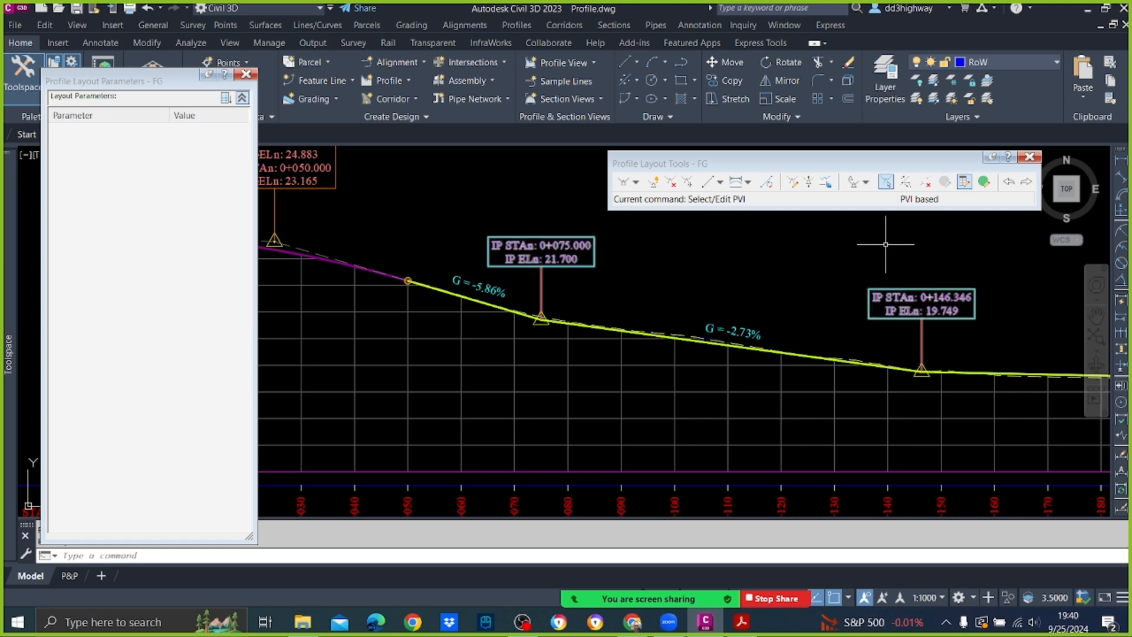
{"action": "left_click", "coordinate": [886, 183]}
{"action": "left_click", "coordinate": [922, 371]}
{"action": "mouse_move", "coordinate": [11, 213]}
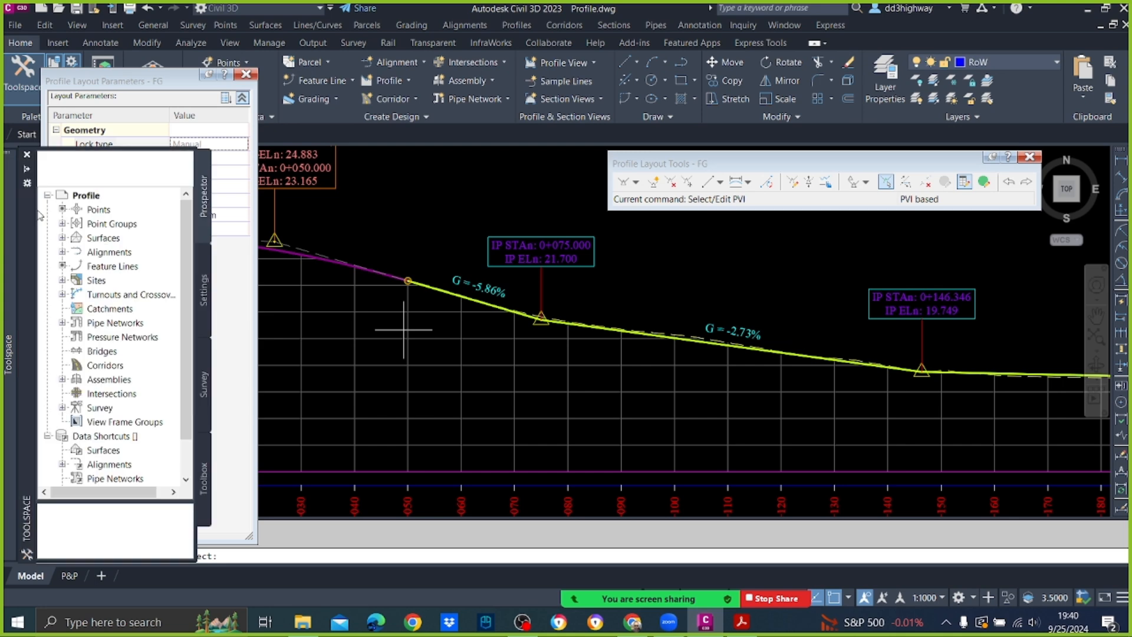
{"action": "left_click", "coordinate": [228, 213]}
{"action": "type", "text": "14"}
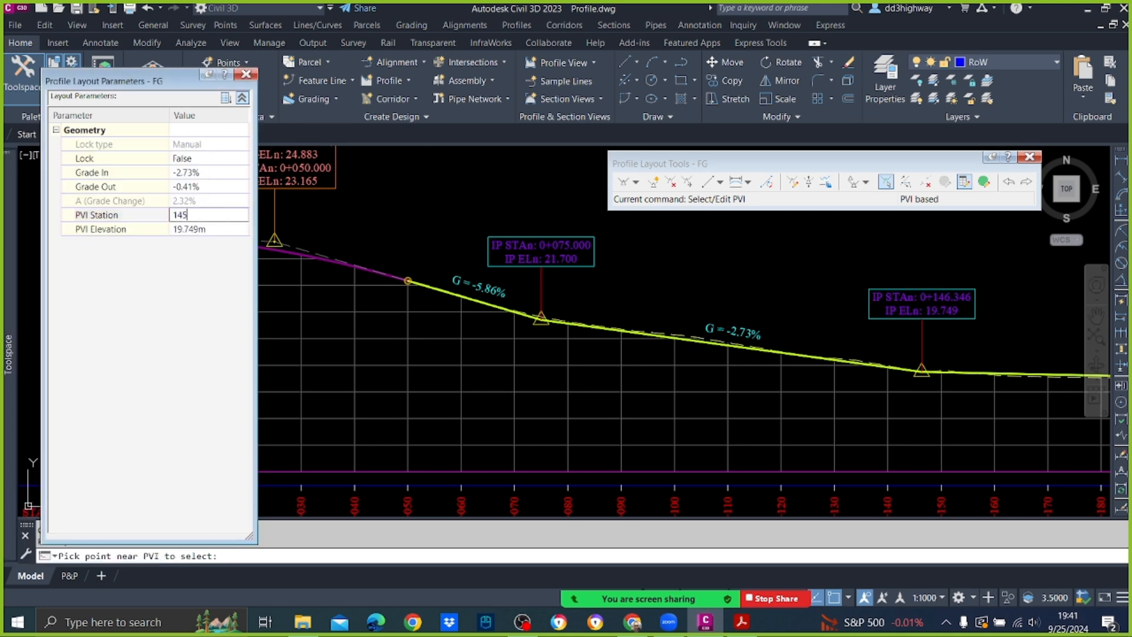
{"action": "type", "text": "5"}
{"action": "key", "text": "Return"}
{"action": "key", "text": "Escape"}
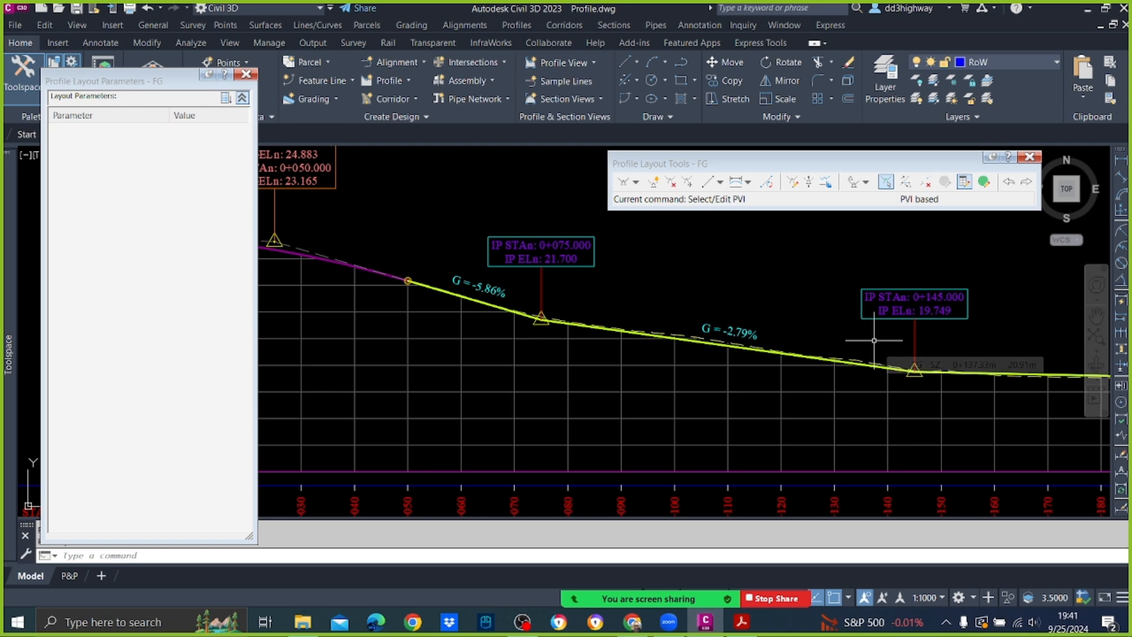
Add a parabolic vertical curve with a length of 50 m at the FG profile's PVI at station 0+075.
{"action": "scroll", "coordinate": [798, 348], "scroll_direction": "down", "scroll_amount": 4}
{"action": "scroll", "coordinate": [955, 348], "scroll_direction": "up", "scroll_amount": 4}
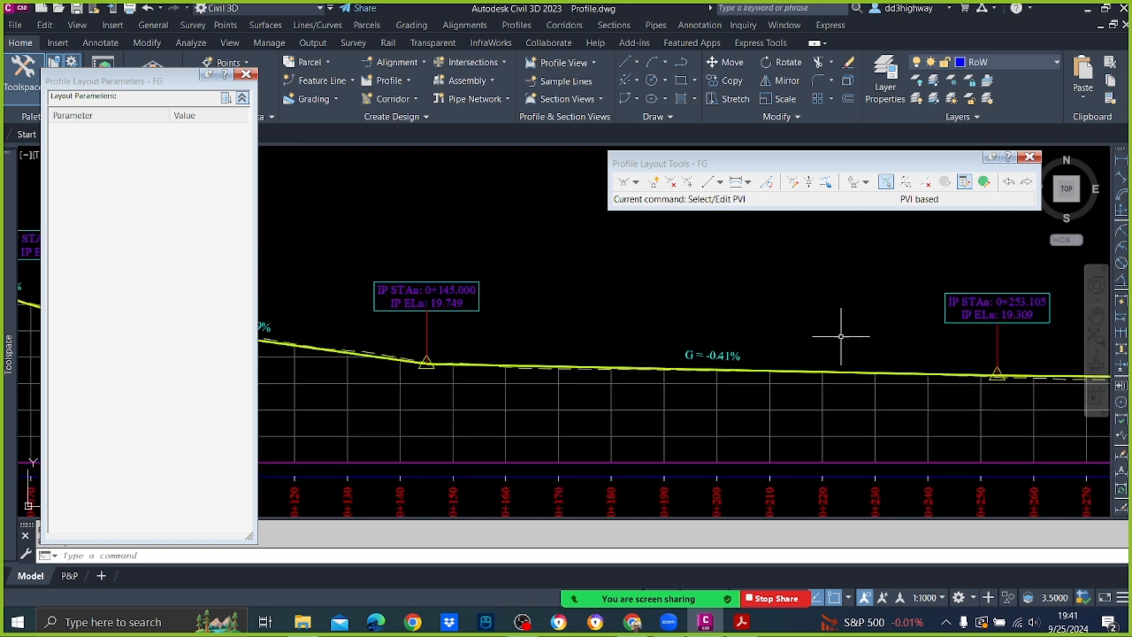
{"action": "scroll", "coordinate": [476, 316], "scroll_direction": "down", "scroll_amount": 4}
{"action": "scroll", "coordinate": [413, 316], "scroll_direction": "up", "scroll_amount": 4}
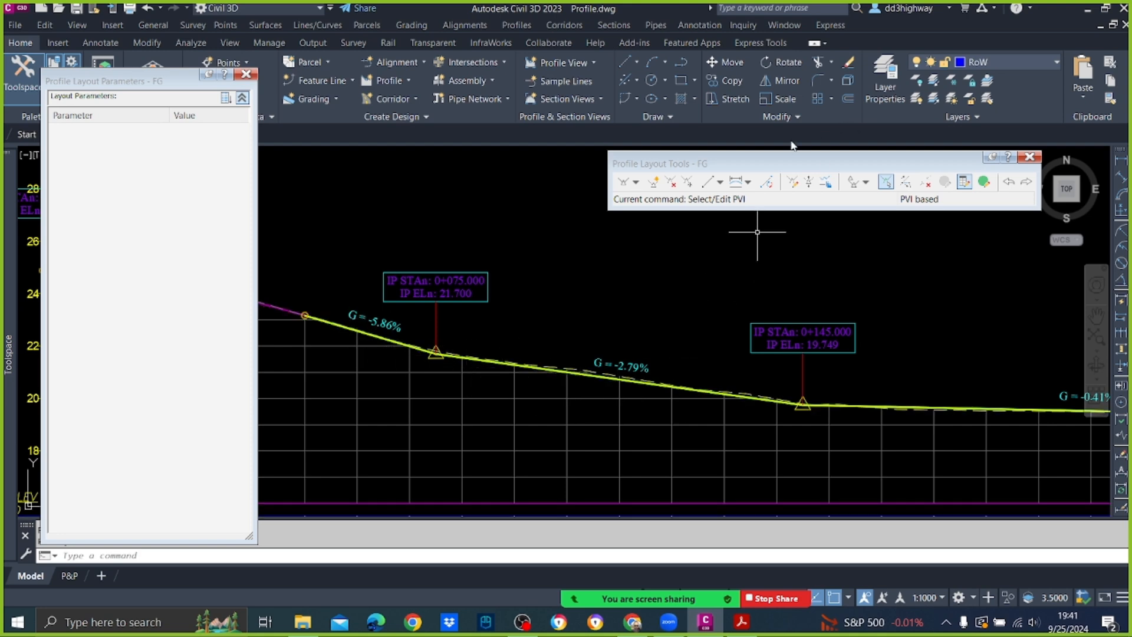
{"action": "left_click", "coordinate": [738, 181]}
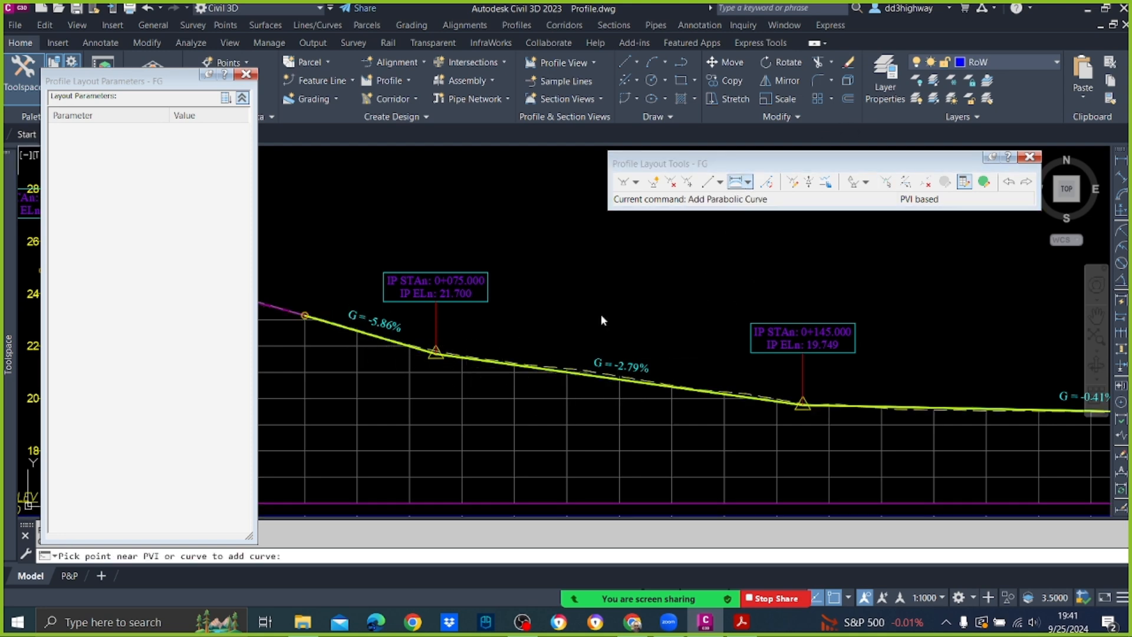
{"action": "left_click", "coordinate": [436, 352]}
{"action": "type", "text": "50"}
{"action": "key", "text": "Return"}
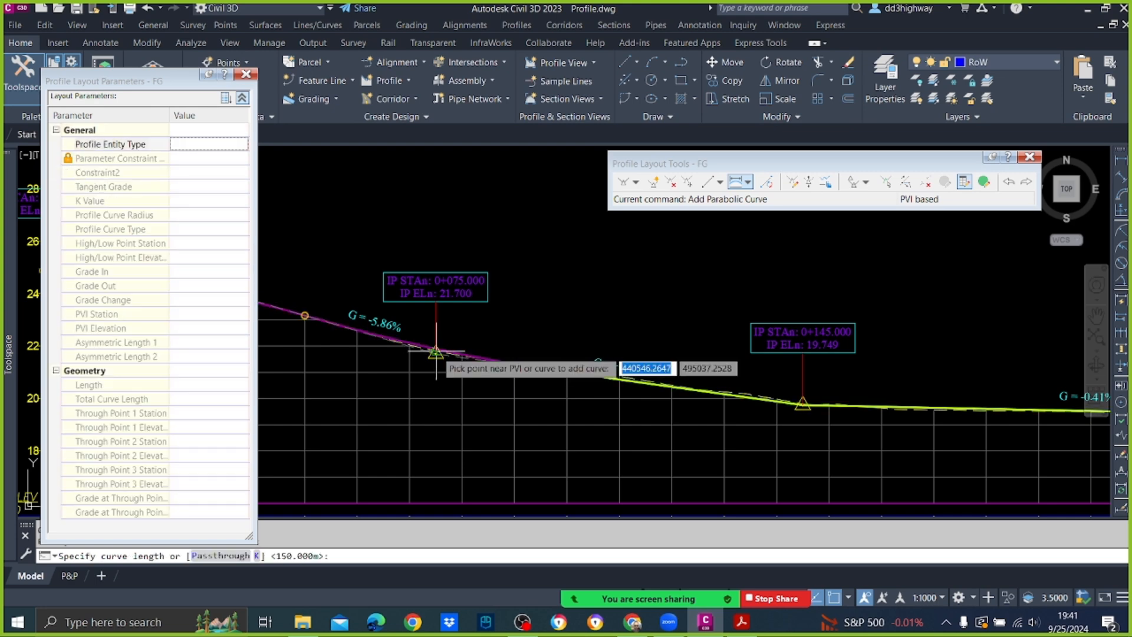
{"action": "key", "text": "Return"}
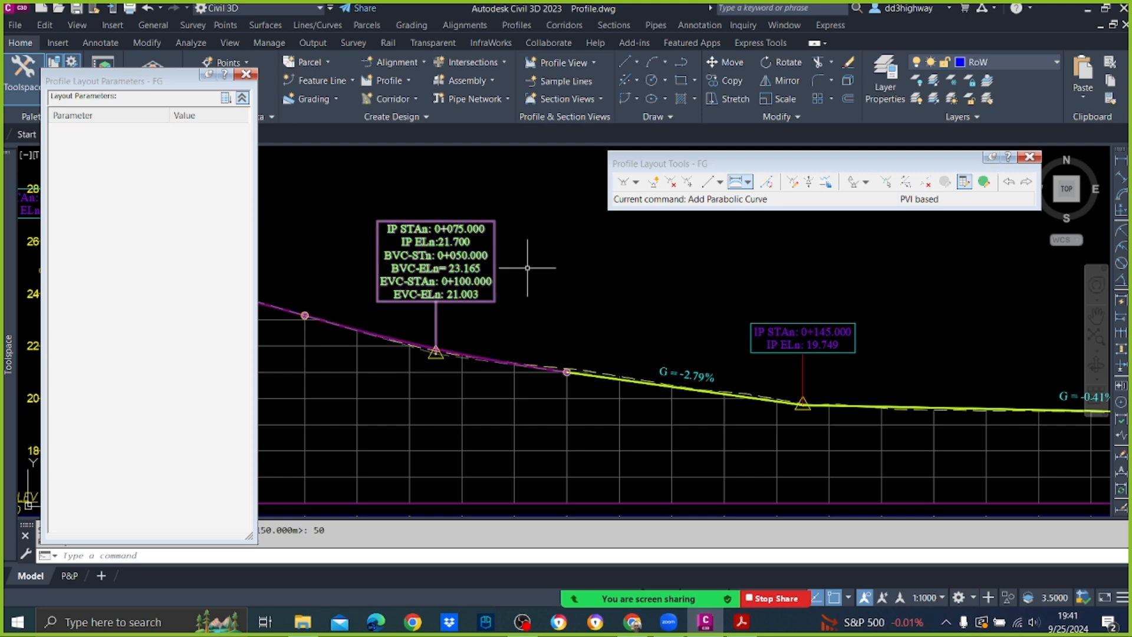
Examine the new vertical curve's label at station 0+075 and the level and vertical geometry bands below the profile.
{"action": "scroll", "coordinate": [525, 264], "scroll_direction": "down", "scroll_amount": 4}
{"action": "scroll", "coordinate": [528, 266], "scroll_direction": "up", "scroll_amount": 2}
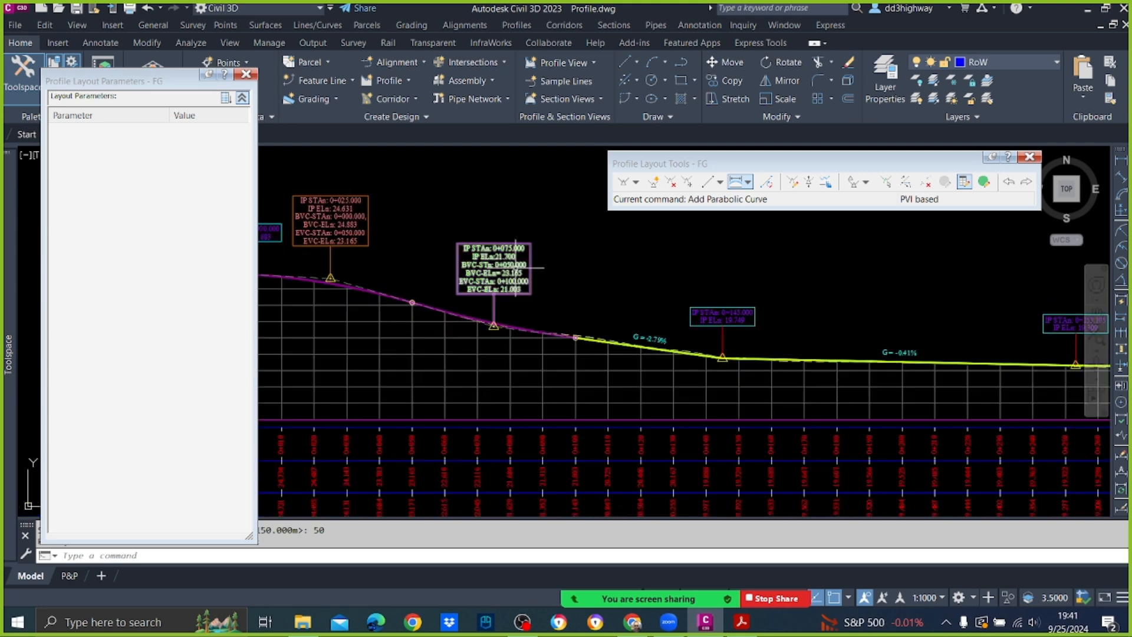
{"action": "scroll", "coordinate": [515, 260], "scroll_direction": "down", "scroll_amount": 3}
{"action": "scroll", "coordinate": [508, 362], "scroll_direction": "up", "scroll_amount": 2}
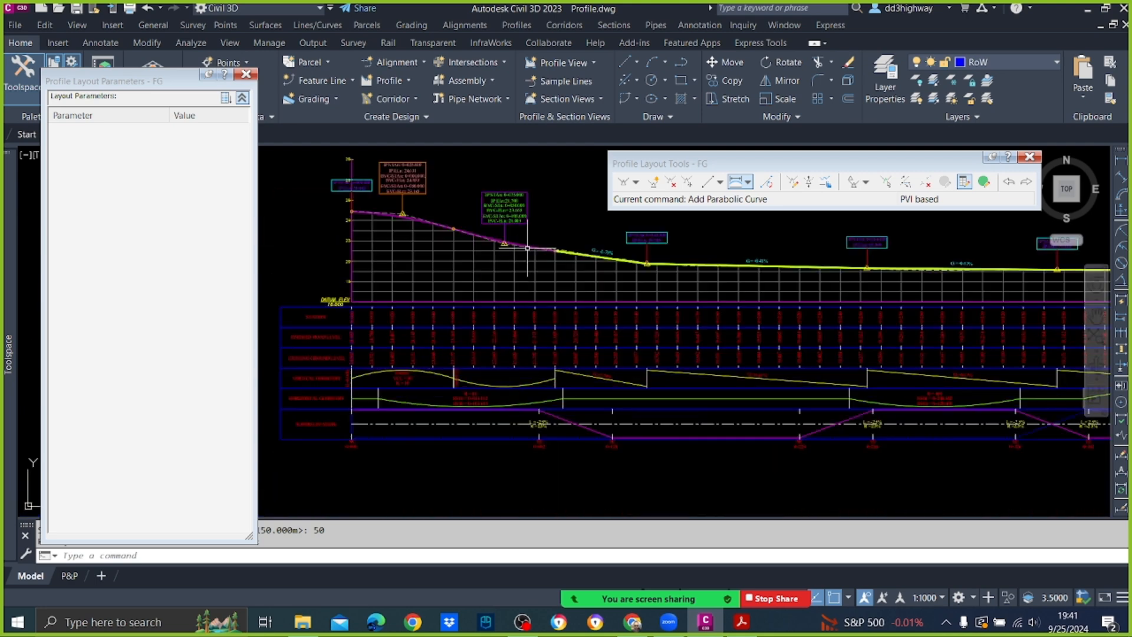
{"action": "scroll", "coordinate": [522, 224], "scroll_direction": "up", "scroll_amount": 2}
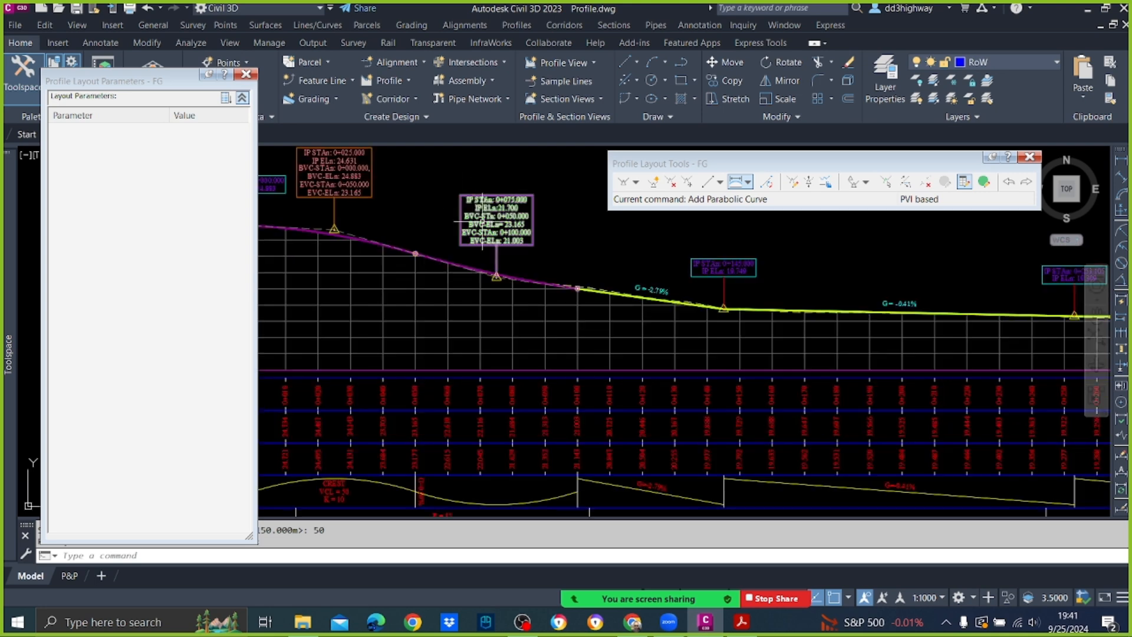
{"action": "scroll", "coordinate": [511, 189], "scroll_direction": "up", "scroll_amount": 3}
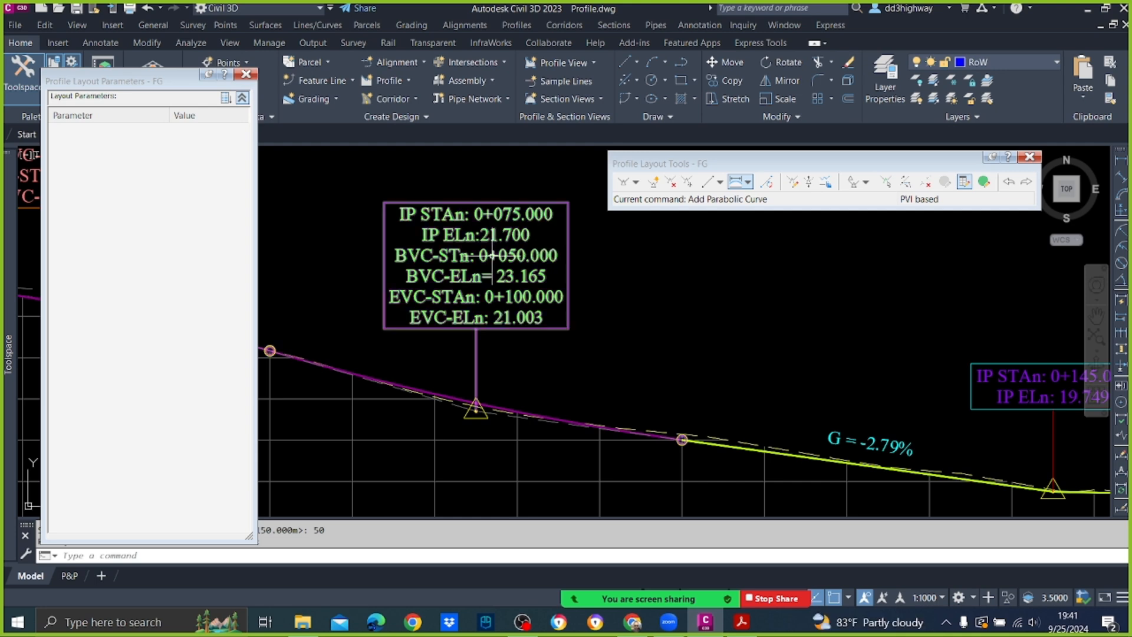
{"action": "scroll", "coordinate": [519, 262], "scroll_direction": "down", "scroll_amount": 3}
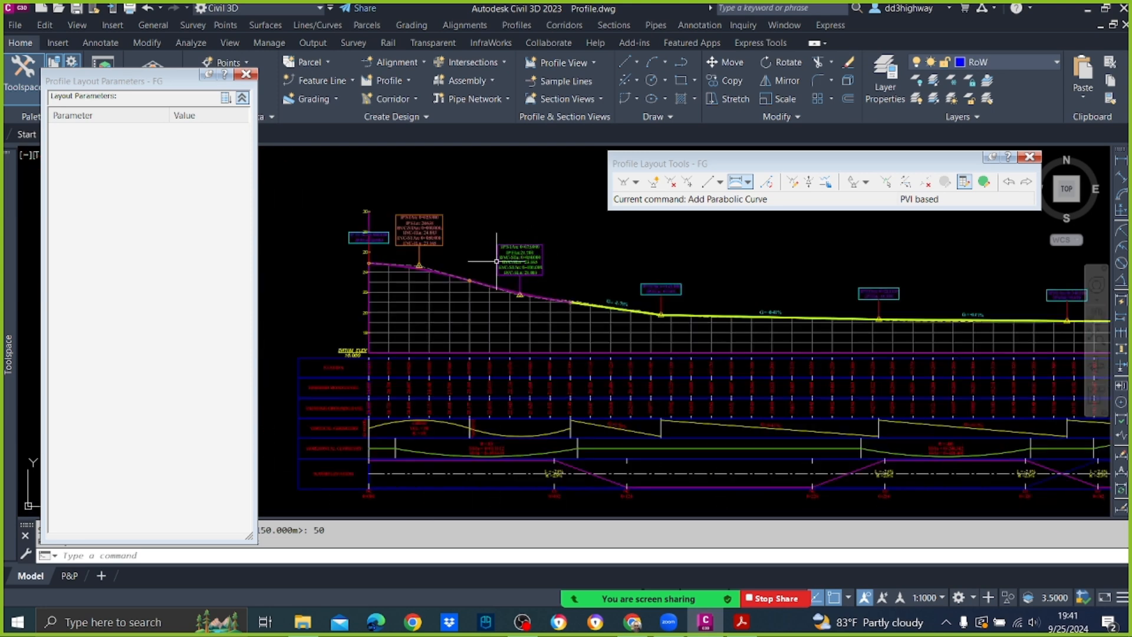
{"action": "scroll", "coordinate": [488, 273], "scroll_direction": "up", "scroll_amount": 1}
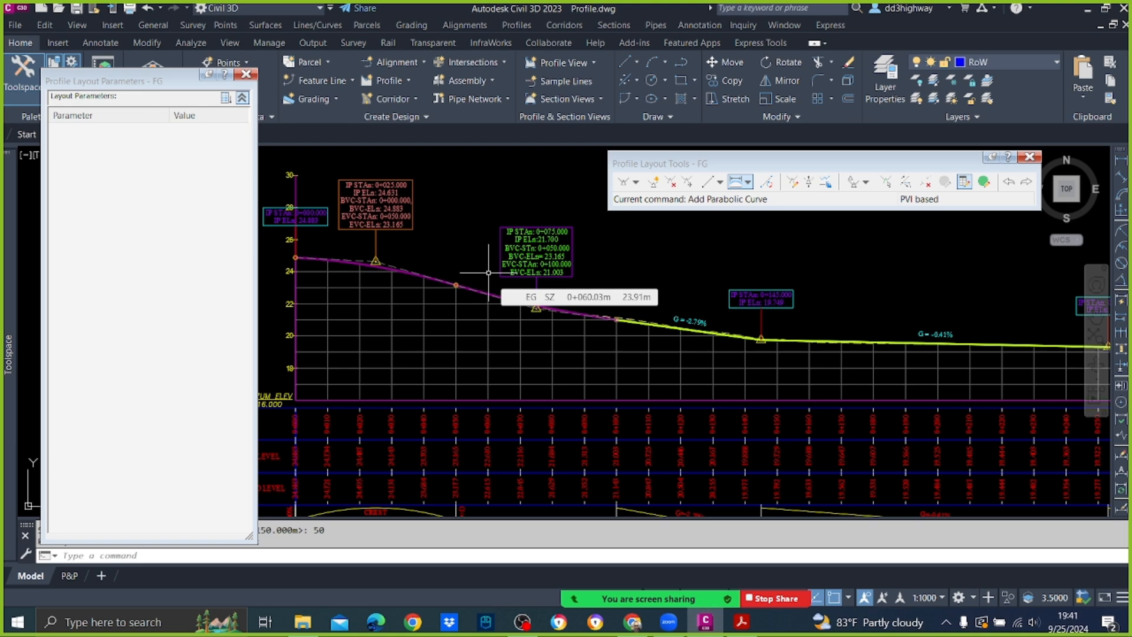
{"action": "scroll", "coordinate": [501, 251], "scroll_direction": "down", "scroll_amount": 1}
{"action": "scroll", "coordinate": [507, 471], "scroll_direction": "up", "scroll_amount": 1}
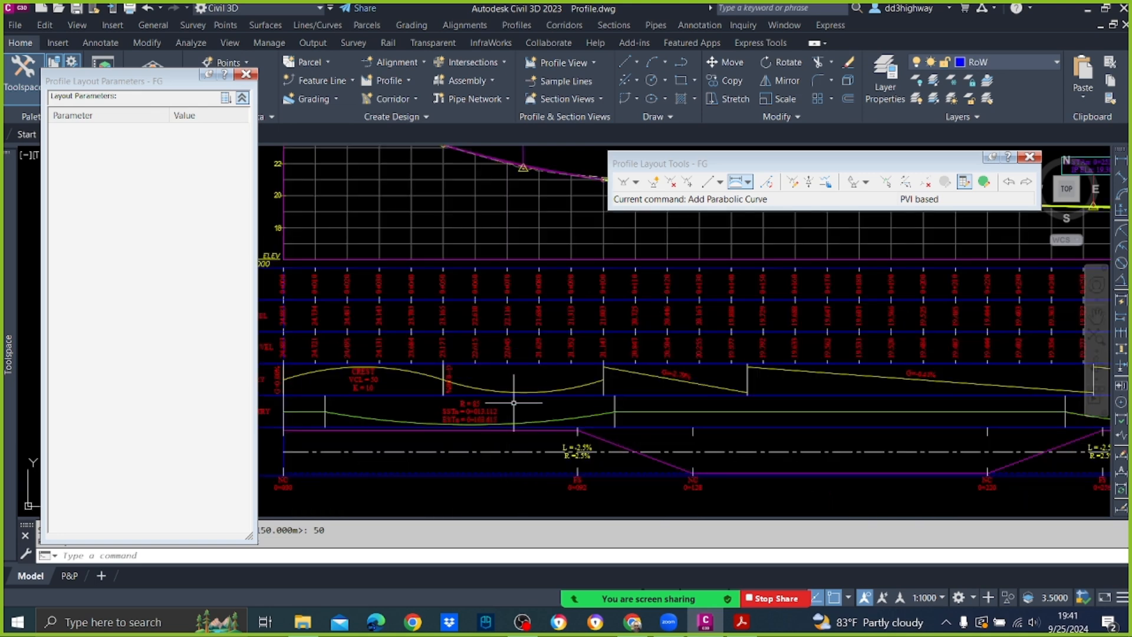
{"action": "scroll", "coordinate": [514, 403], "scroll_direction": "up", "scroll_amount": 2}
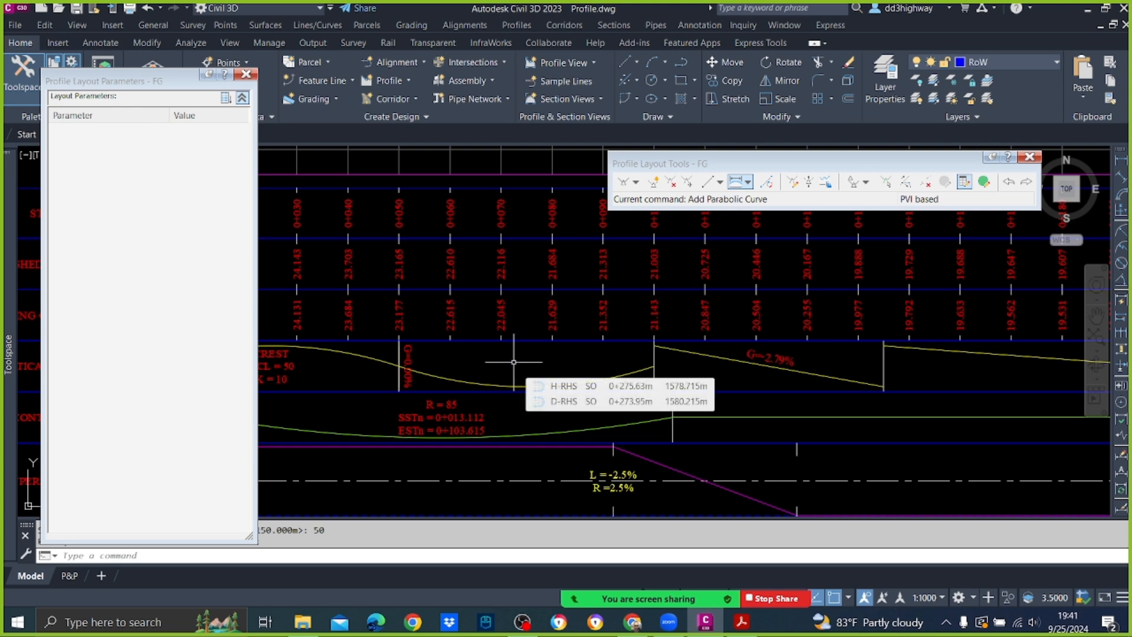
{"action": "scroll", "coordinate": [554, 366], "scroll_direction": "down", "scroll_amount": 2}
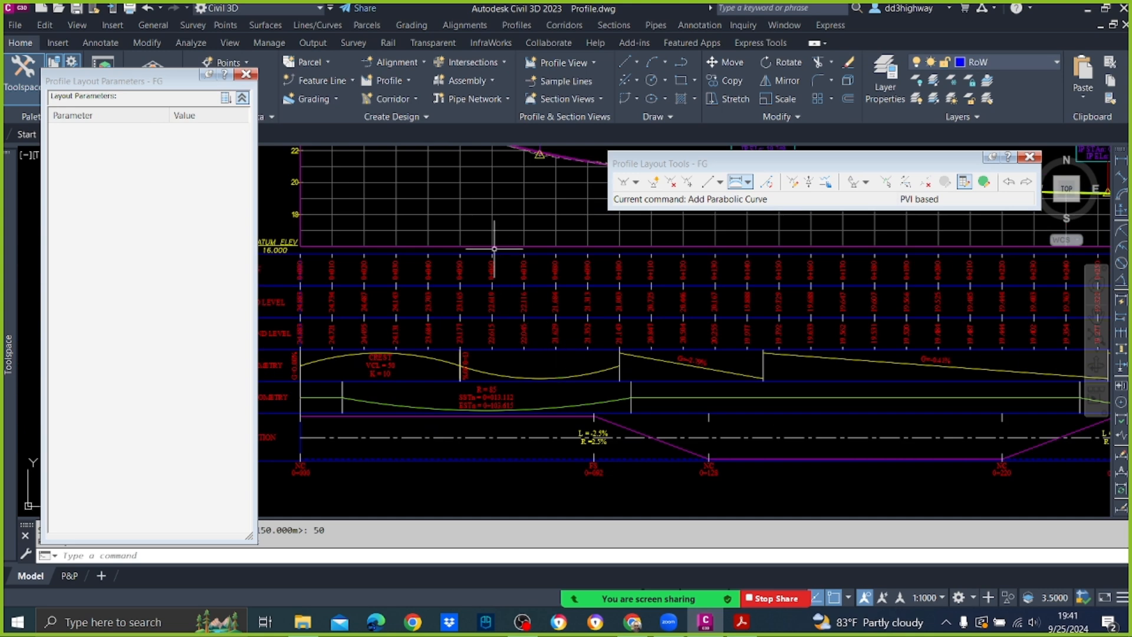
Reapply the EG profile view's properties with the existing band settings and check the sag curve in the vertical geometry band.
{"action": "left_click", "coordinate": [490, 218]}
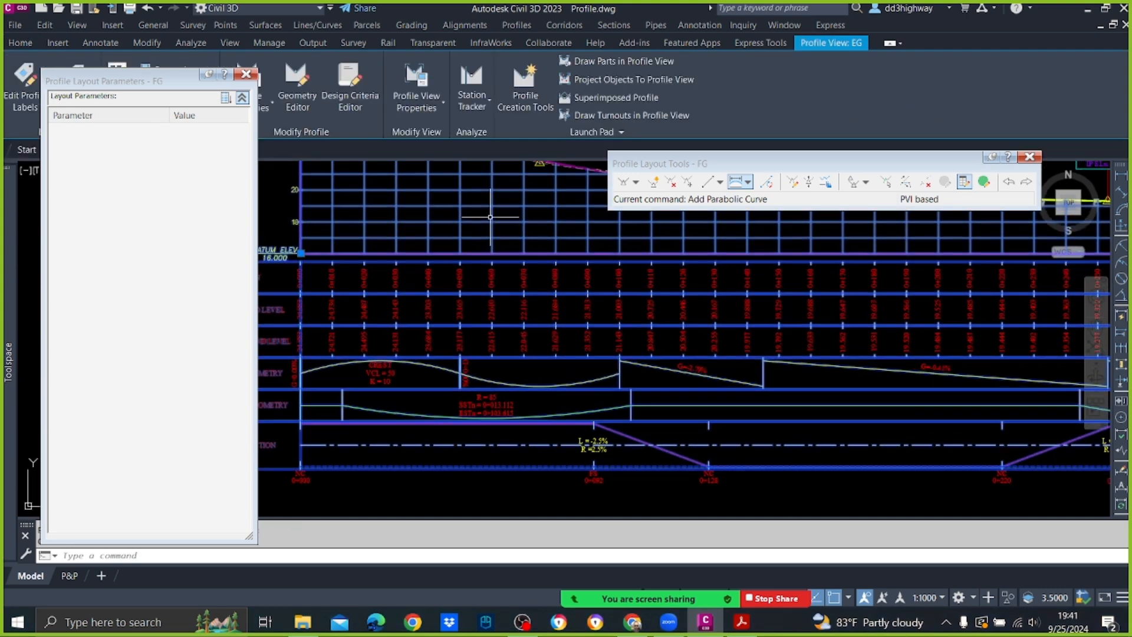
{"action": "right_click", "coordinate": [490, 218]}
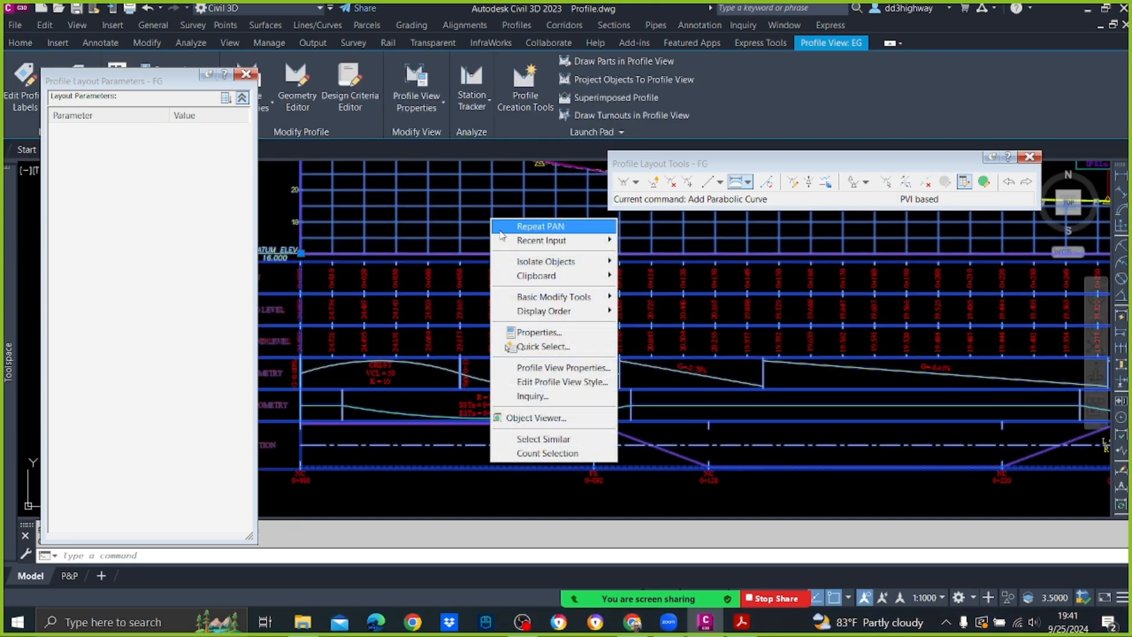
{"action": "left_click", "coordinate": [554, 369]}
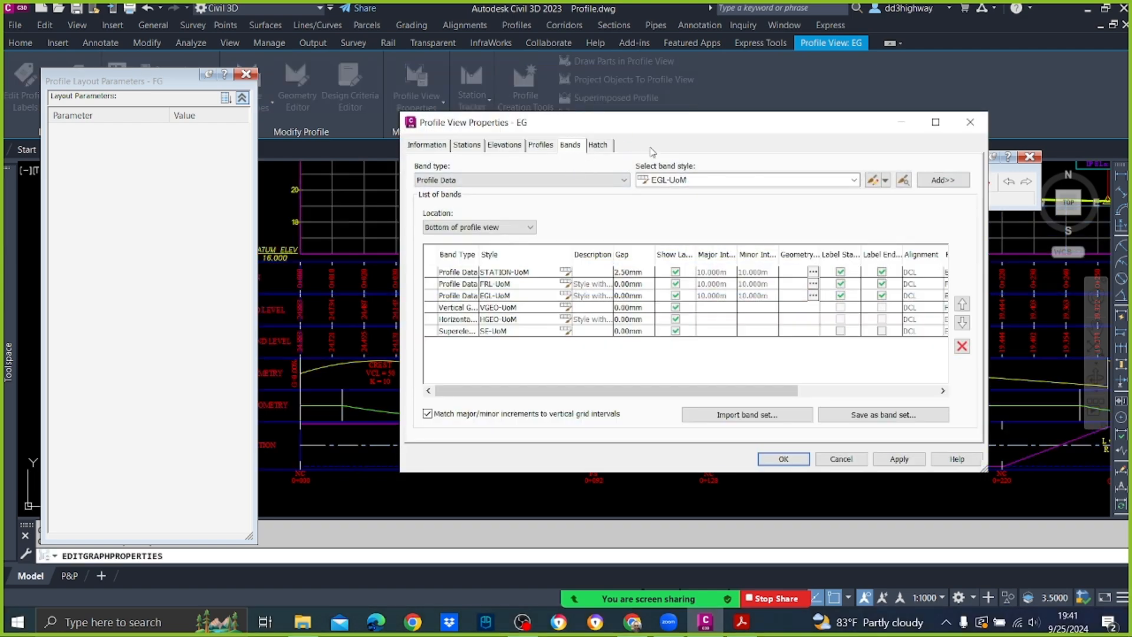
{"action": "left_click_drag", "start_coordinate": [684, 130], "coordinate": [402, 130]}
{"action": "left_click", "coordinate": [617, 460]}
{"action": "left_click", "coordinate": [501, 459]}
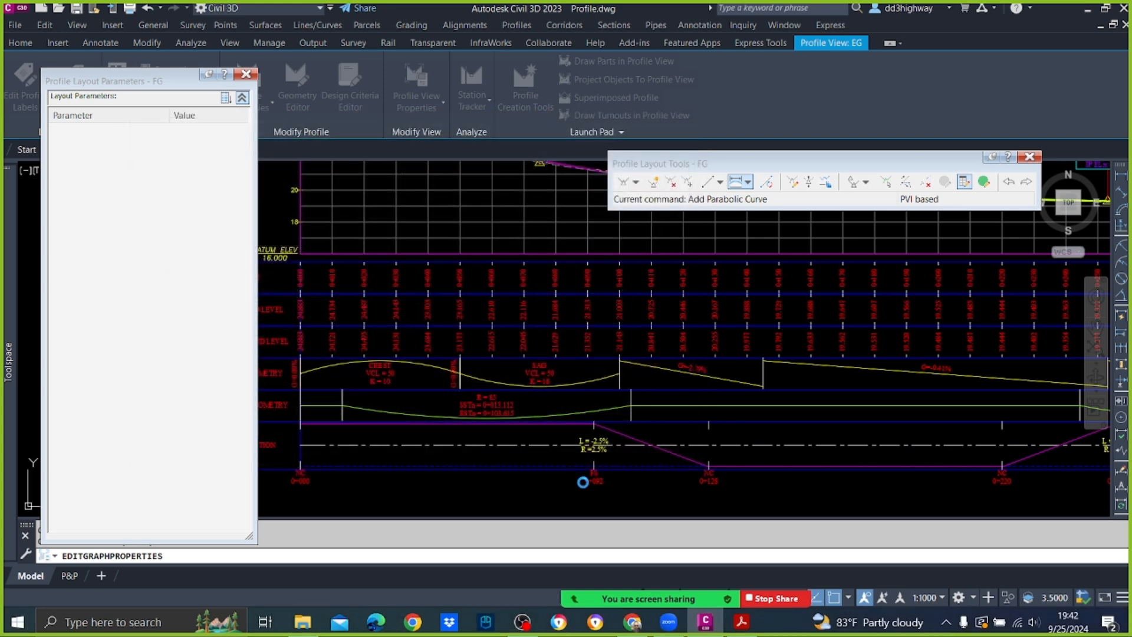
{"action": "scroll", "coordinate": [553, 379], "scroll_direction": "up", "scroll_amount": 2}
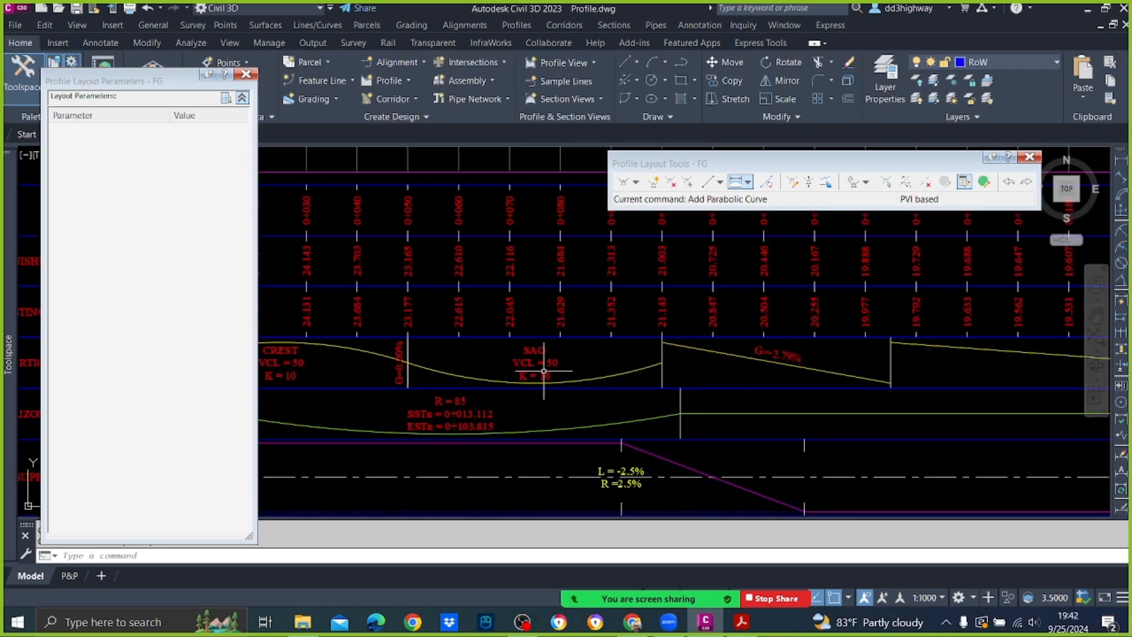
{"action": "scroll", "coordinate": [546, 369], "scroll_direction": "down", "scroll_amount": 3}
{"action": "scroll", "coordinate": [554, 364], "scroll_direction": "up", "scroll_amount": 3}
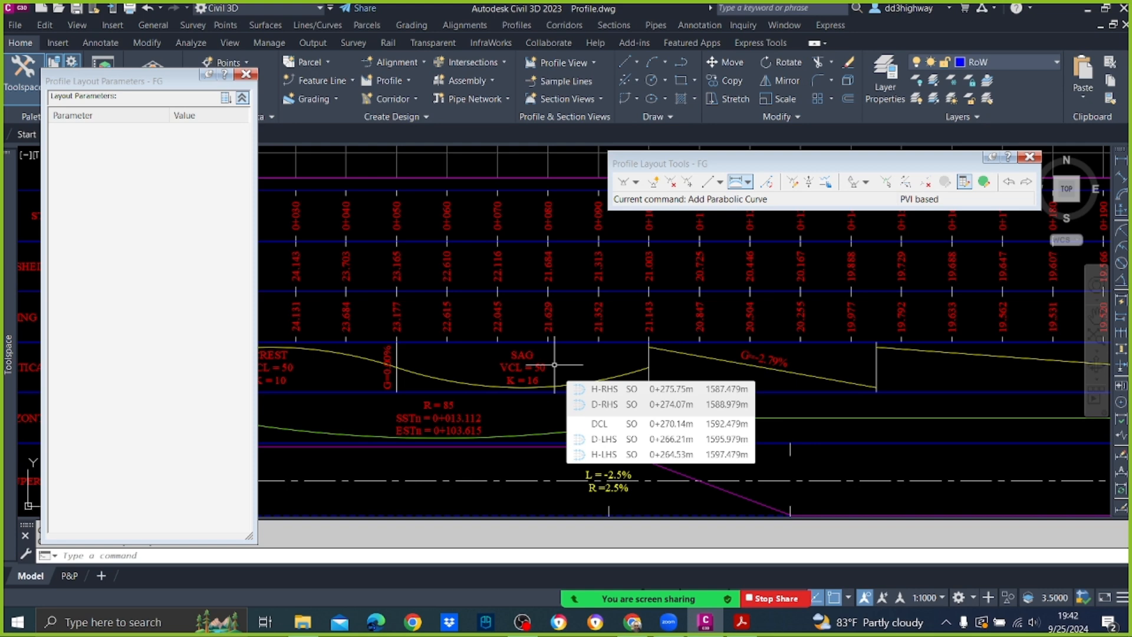
{"action": "scroll", "coordinate": [522, 367], "scroll_direction": "down", "scroll_amount": 5}
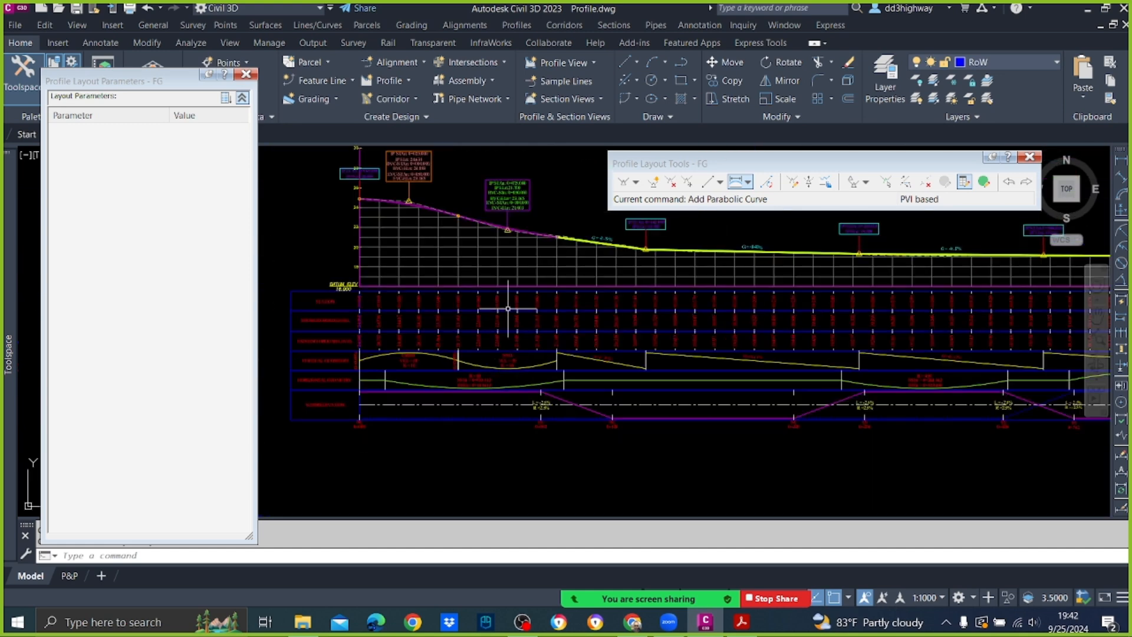
Examine the FG profile's grades and PVI labels against EG from station 0+100 to beyond the PVI at 0+346.516.
{"action": "scroll", "coordinate": [623, 253], "scroll_direction": "up", "scroll_amount": 2}
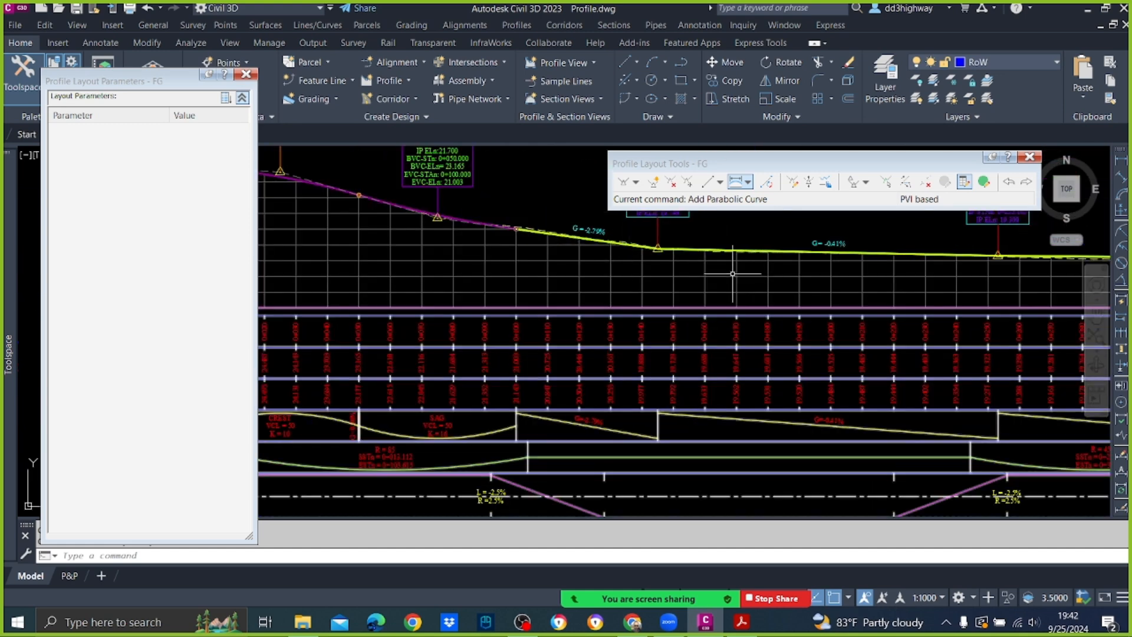
{"action": "scroll", "coordinate": [693, 318], "scroll_direction": "down", "scroll_amount": 4}
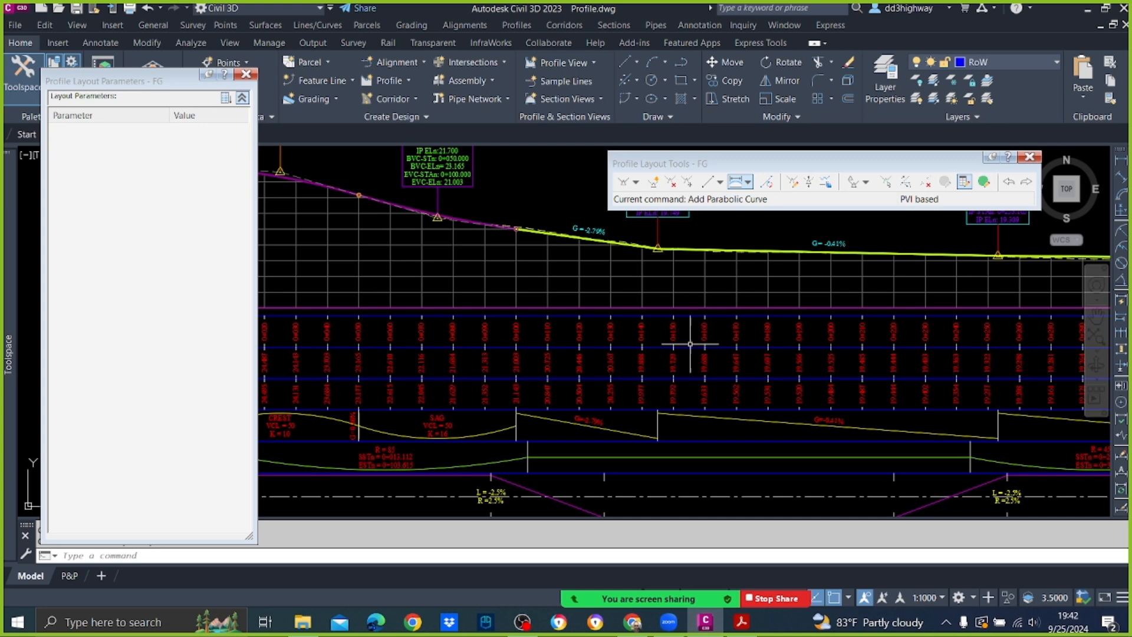
{"action": "scroll", "coordinate": [720, 305], "scroll_direction": "up", "scroll_amount": 2}
{"action": "scroll", "coordinate": [616, 301], "scroll_direction": "up", "scroll_amount": 1}
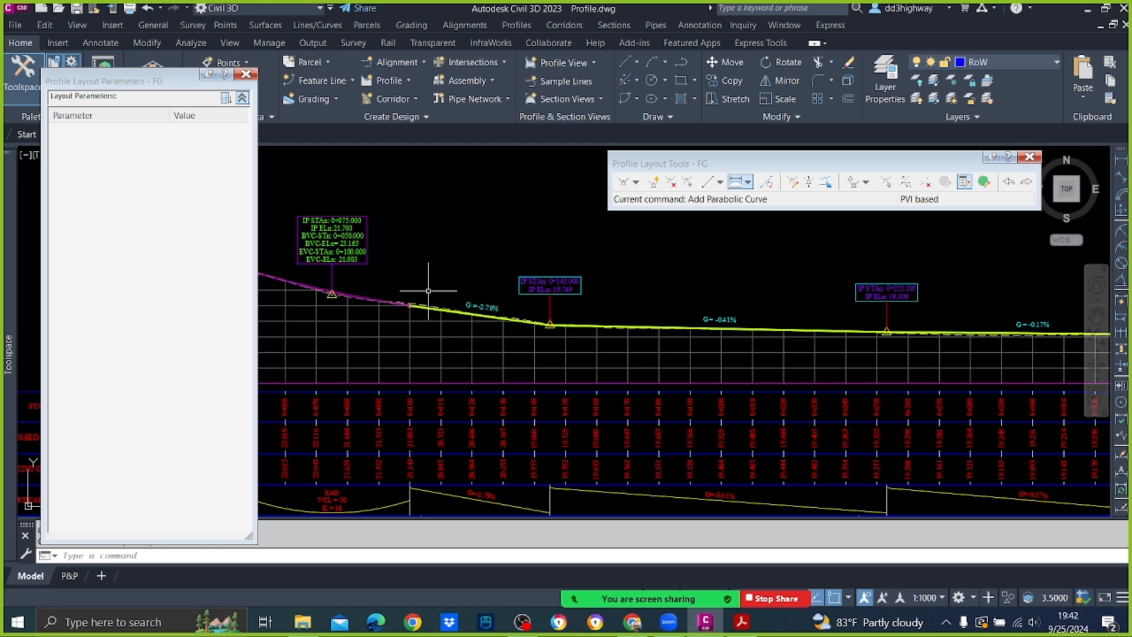
{"action": "scroll", "coordinate": [467, 306], "scroll_direction": "up", "scroll_amount": 2}
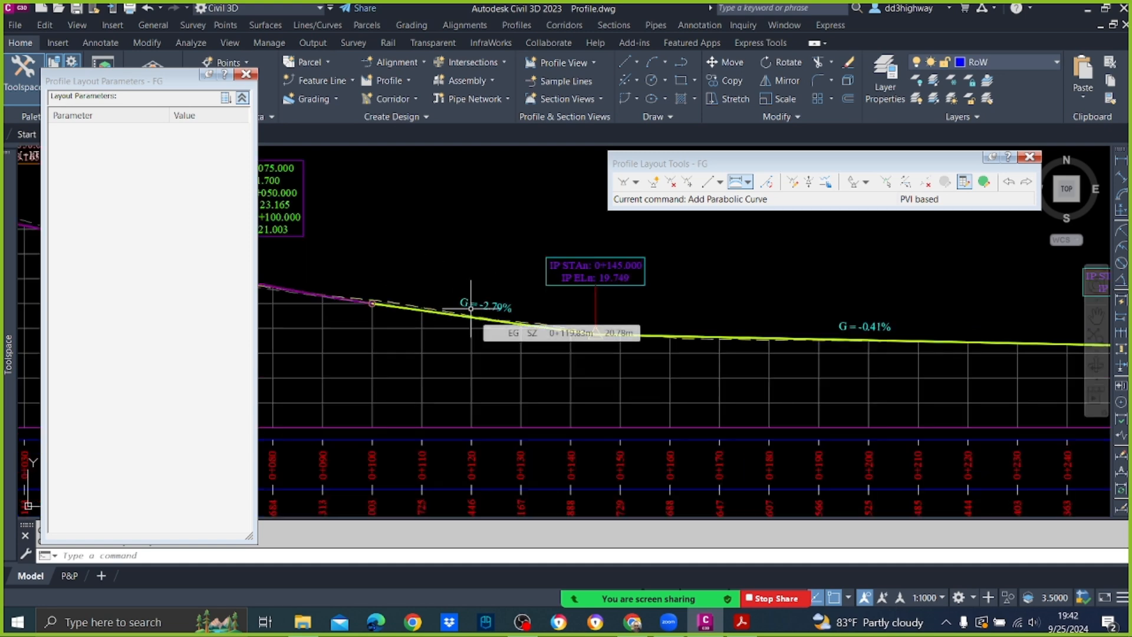
{"action": "scroll", "coordinate": [470, 308], "scroll_direction": "down", "scroll_amount": 2}
{"action": "scroll", "coordinate": [764, 324], "scroll_direction": "up", "scroll_amount": 2}
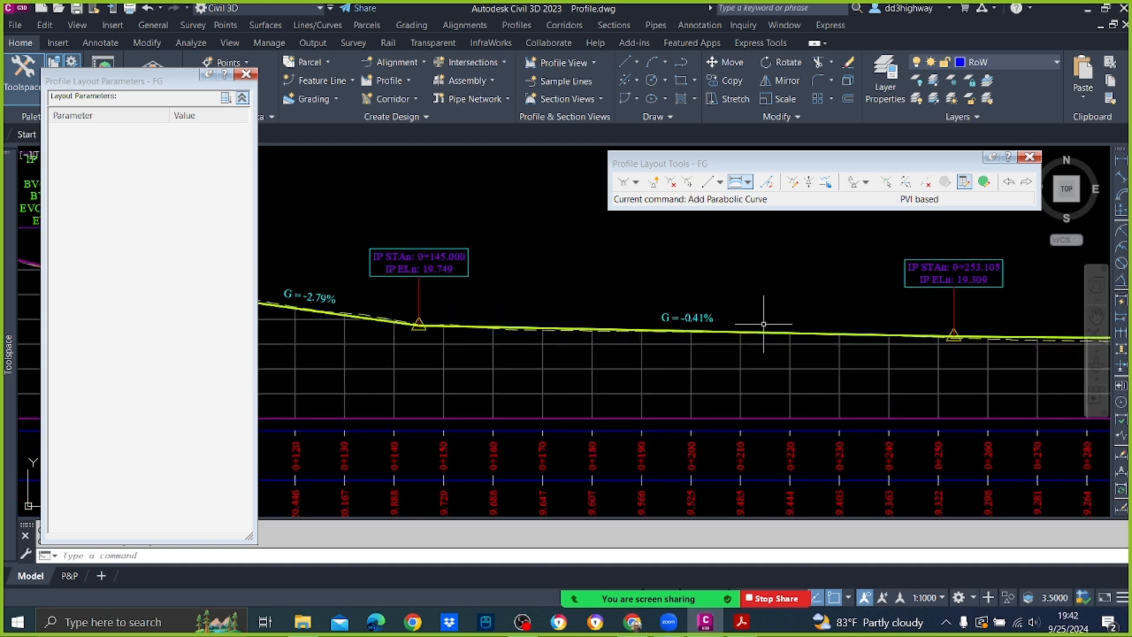
{"action": "scroll", "coordinate": [766, 319], "scroll_direction": "down", "scroll_amount": 3}
{"action": "scroll", "coordinate": [944, 339], "scroll_direction": "up", "scroll_amount": 2}
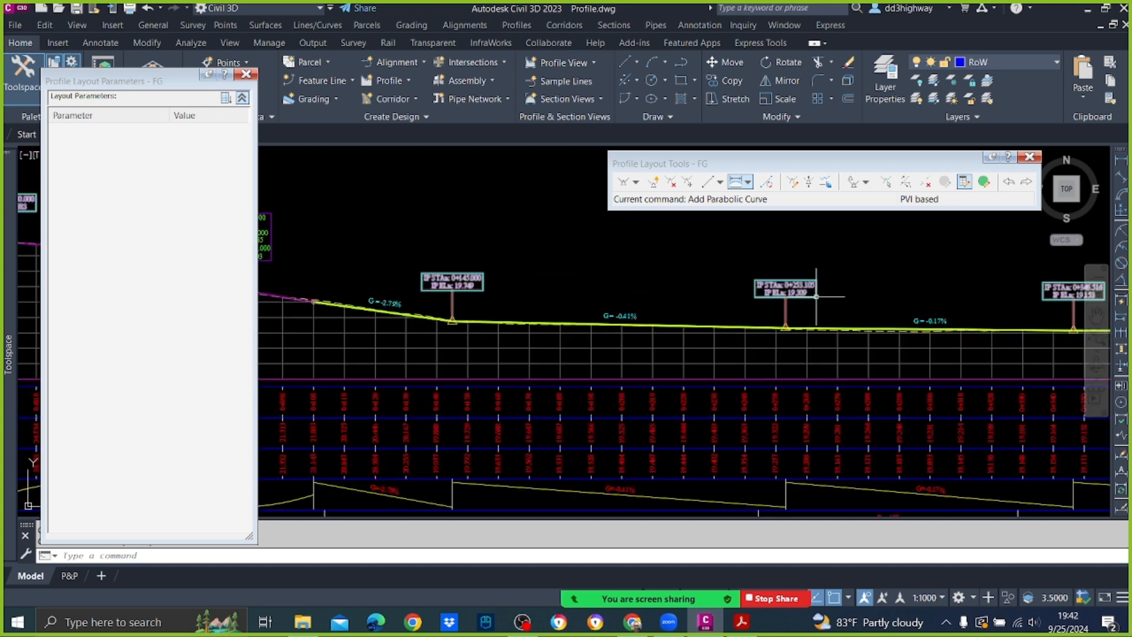
{"action": "scroll", "coordinate": [816, 297], "scroll_direction": "down", "scroll_amount": 2}
{"action": "scroll", "coordinate": [1019, 322], "scroll_direction": "up", "scroll_amount": 3}
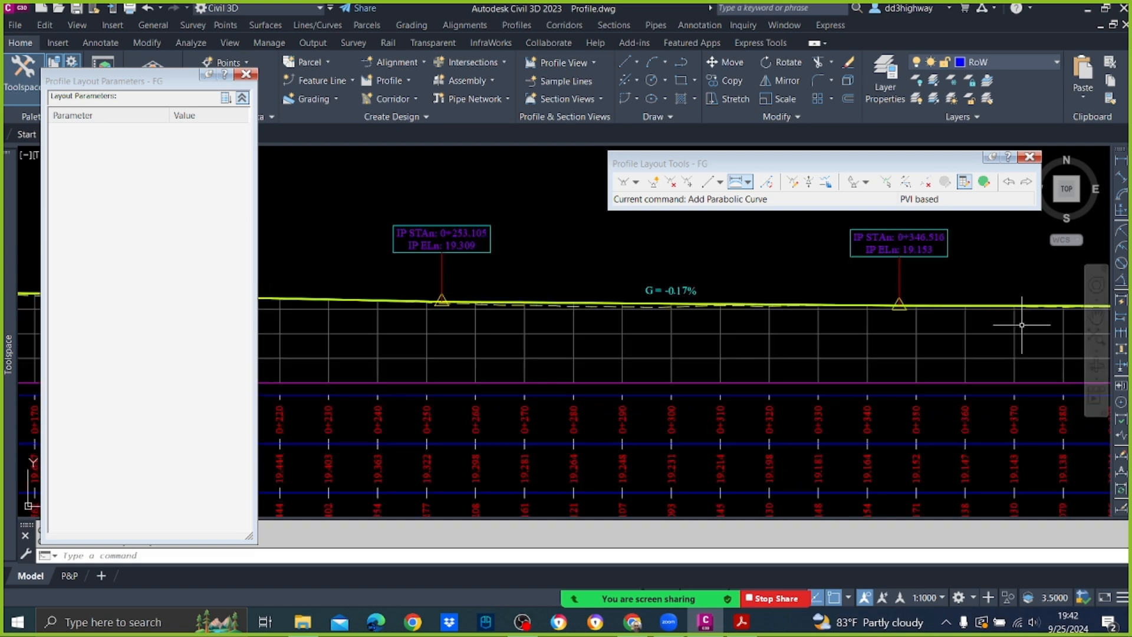
{"action": "scroll", "coordinate": [973, 321], "scroll_direction": "down", "scroll_amount": 4}
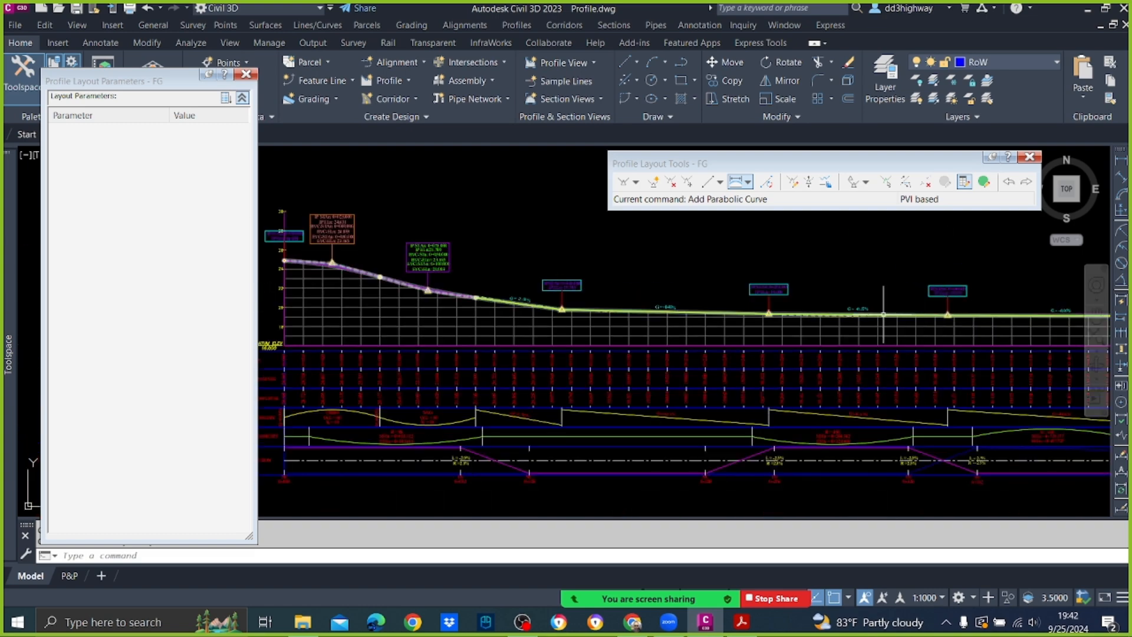
{"action": "scroll", "coordinate": [885, 315], "scroll_direction": "up", "scroll_amount": 2}
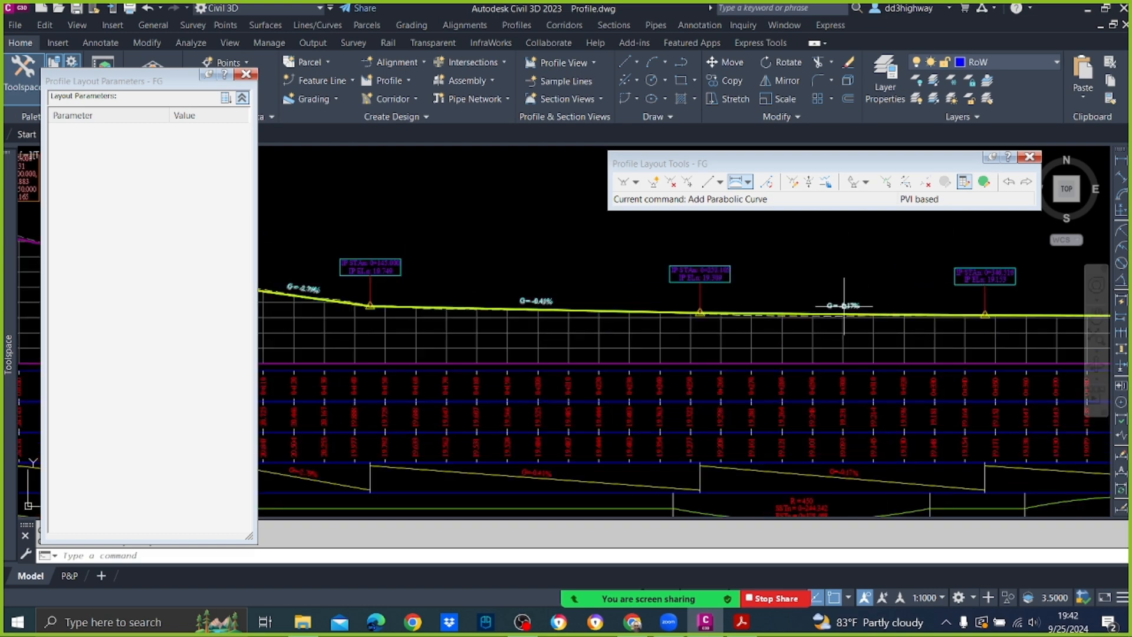
{"action": "scroll", "coordinate": [838, 308], "scroll_direction": "up", "scroll_amount": 3}
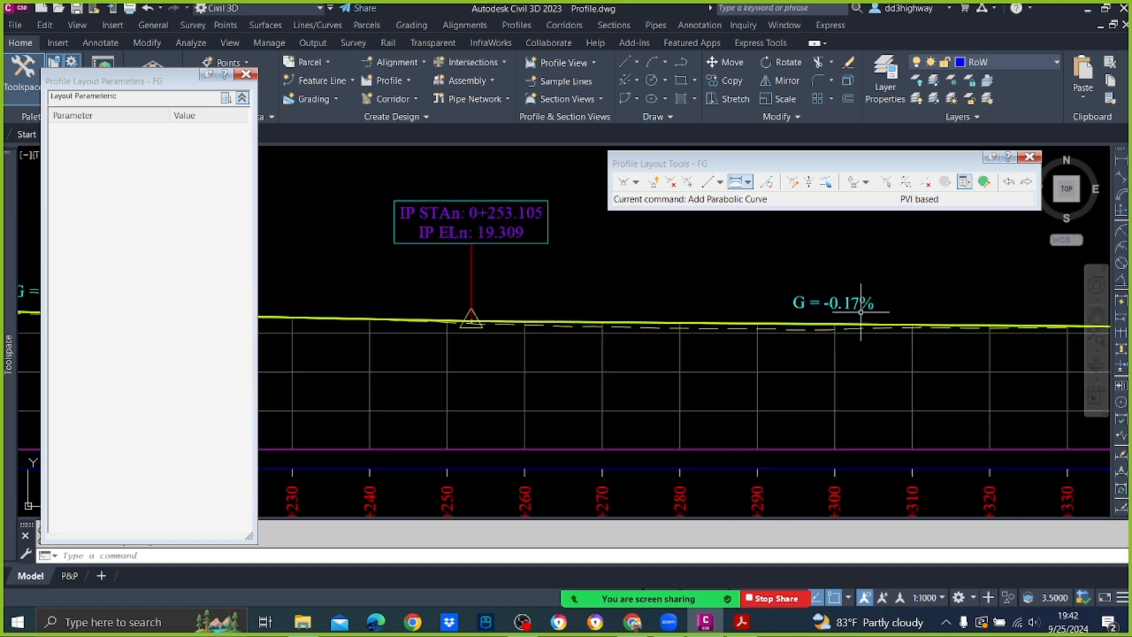
{"action": "scroll", "coordinate": [820, 260], "scroll_direction": "down", "scroll_amount": 2}
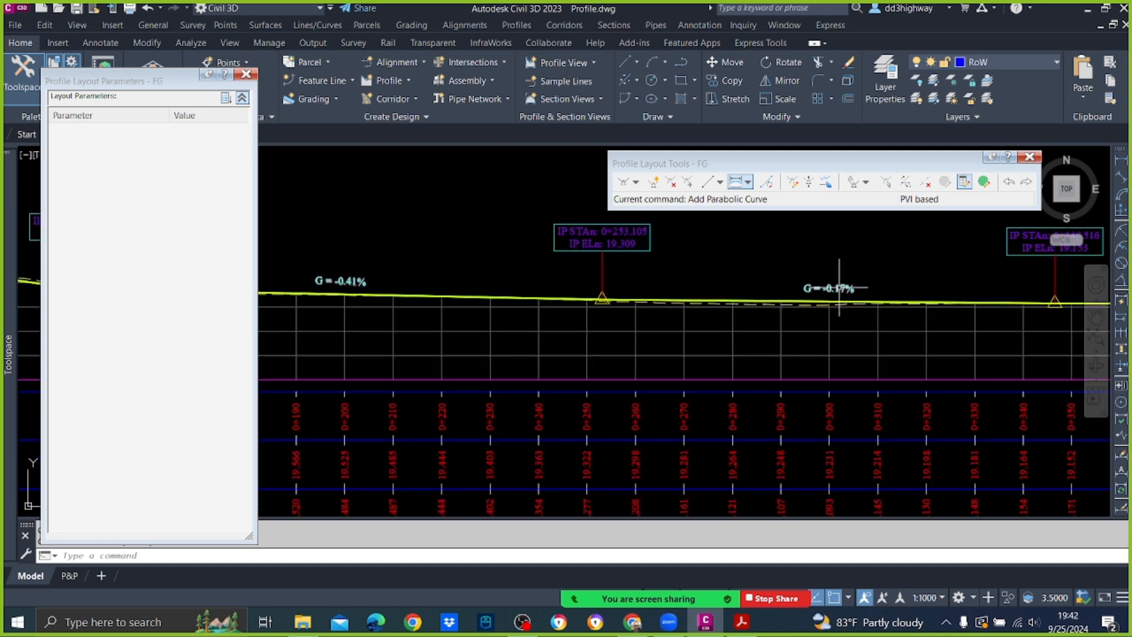
{"action": "scroll", "coordinate": [839, 288], "scroll_direction": "down", "scroll_amount": 2}
{"action": "scroll", "coordinate": [989, 289], "scroll_direction": "up", "scroll_amount": 2}
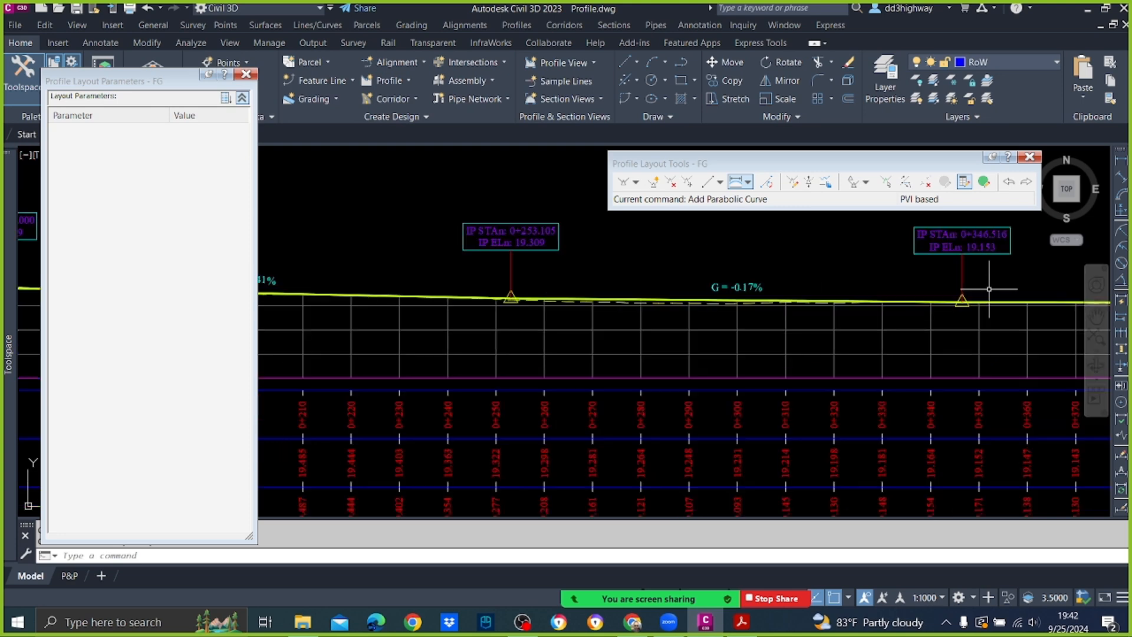
{"action": "scroll", "coordinate": [796, 309], "scroll_direction": "down", "scroll_amount": 2}
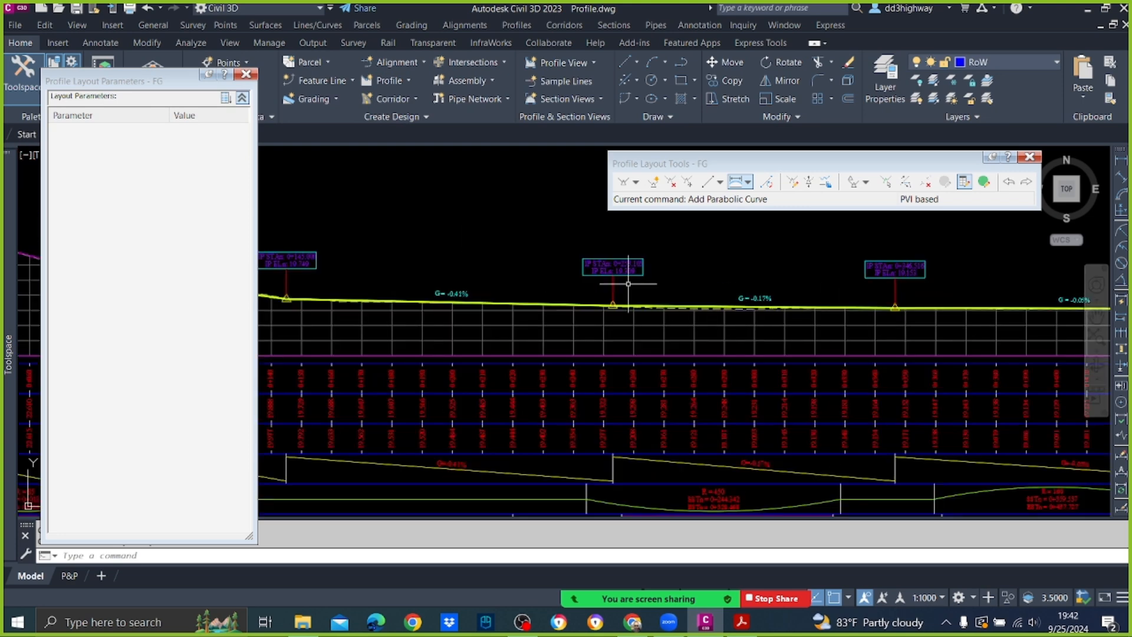
Set the station of the FG profile's PVI at 0+253.105 to 250 and end the PVI editing.
{"action": "scroll", "coordinate": [622, 286], "scroll_direction": "up", "scroll_amount": 2}
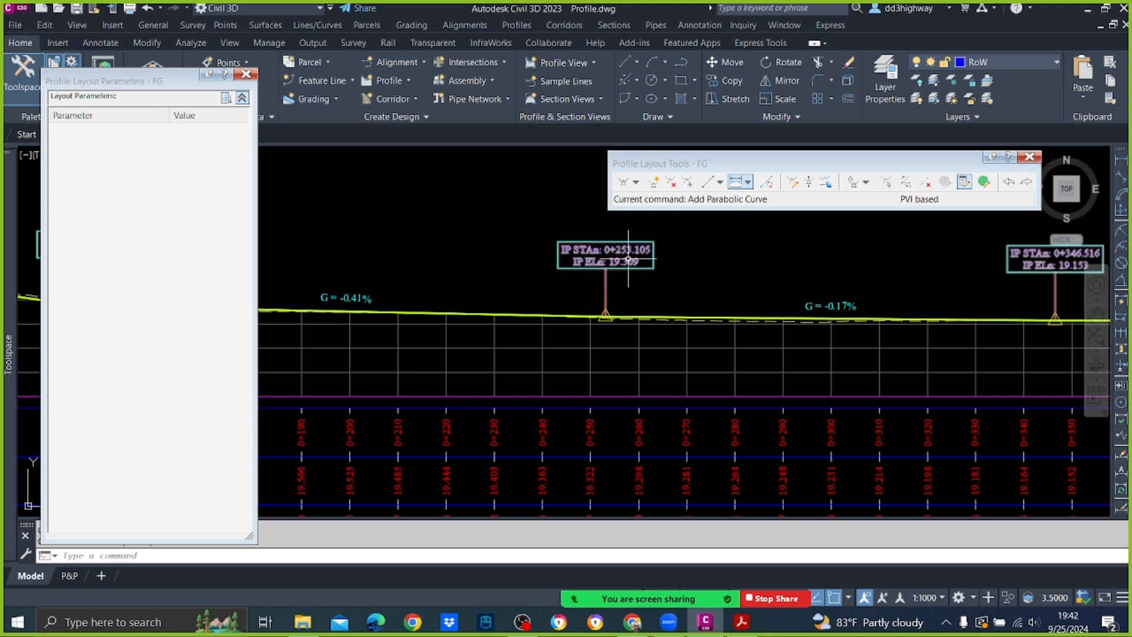
{"action": "left_click", "coordinate": [884, 184]}
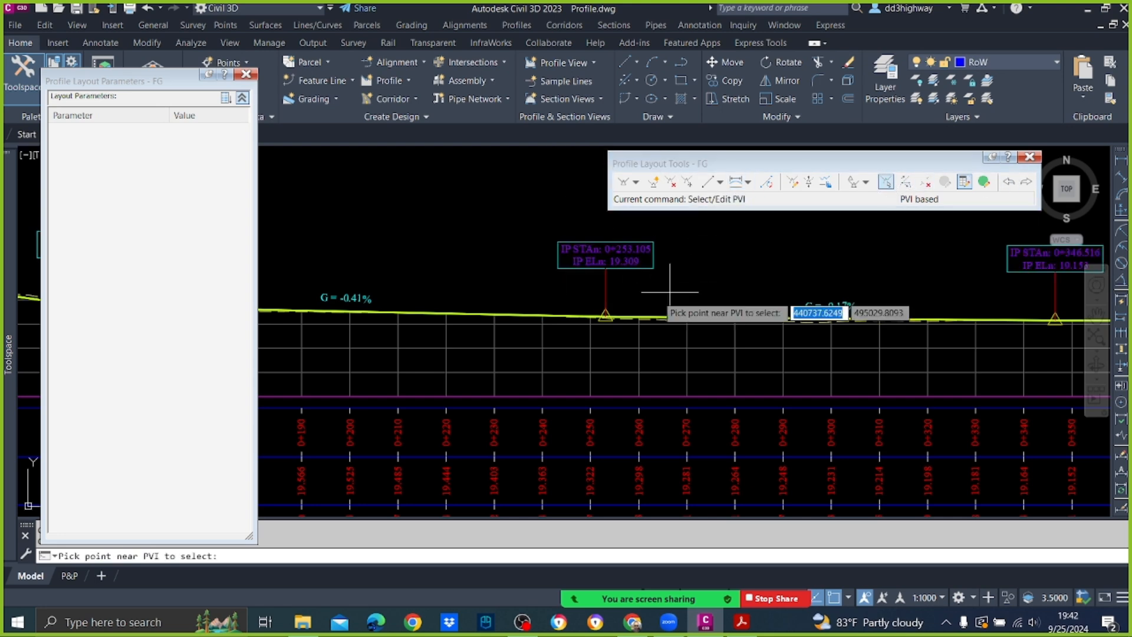
{"action": "left_click", "coordinate": [607, 317]}
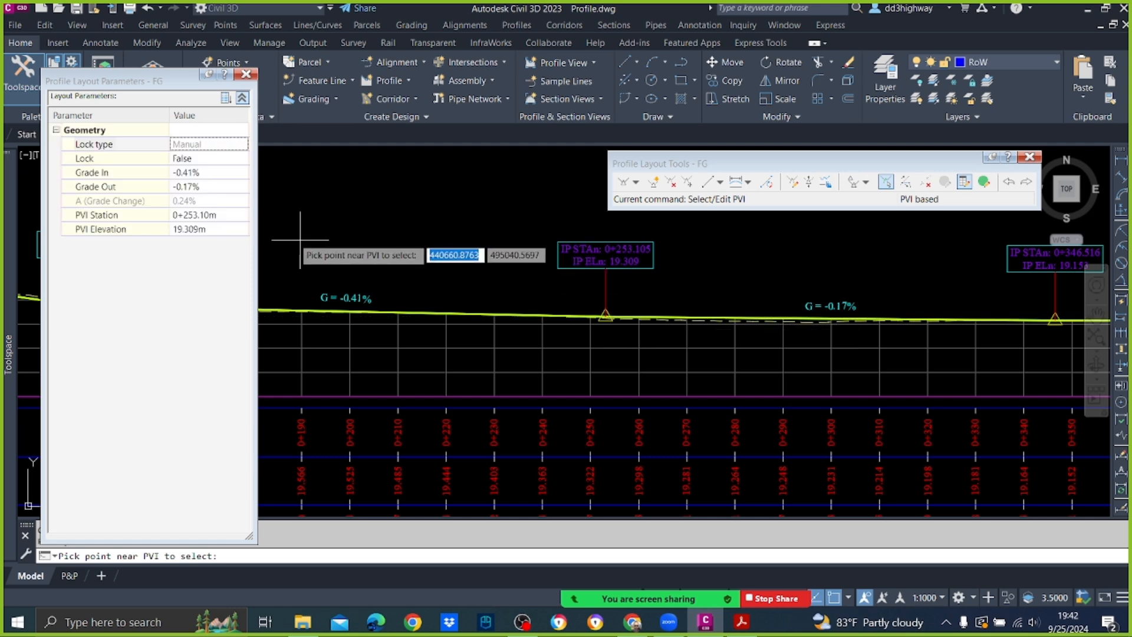
{"action": "left_click", "coordinate": [236, 214]}
{"action": "type", "text": "250"}
{"action": "key", "text": "Return"}
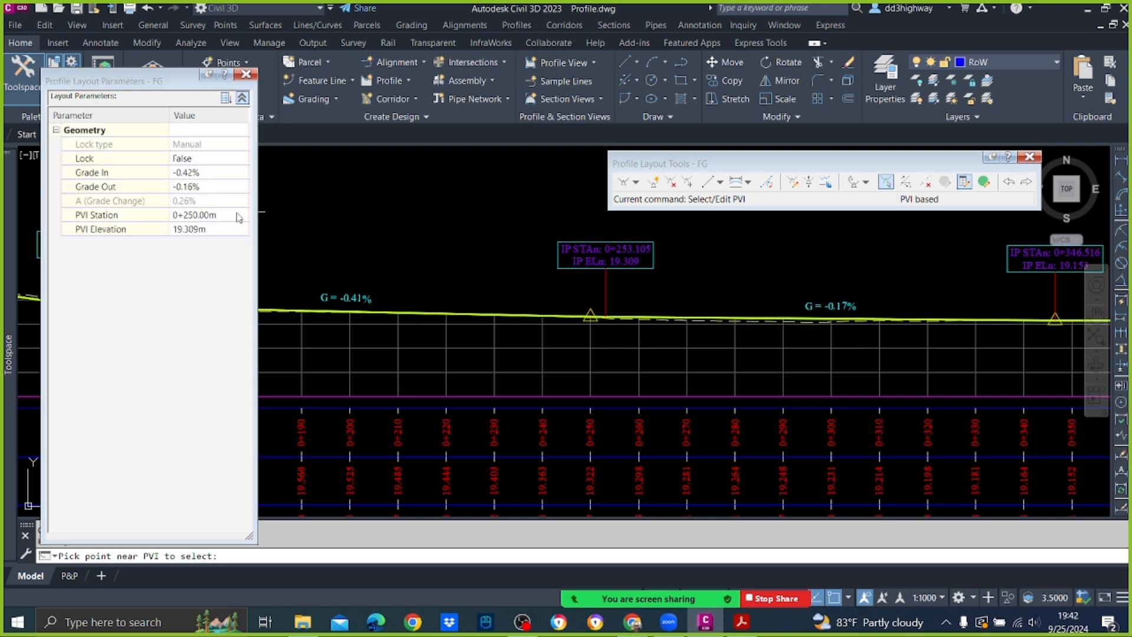
{"action": "scroll", "coordinate": [681, 287], "scroll_direction": "up", "scroll_amount": 2}
{"action": "key", "text": "Escape"}
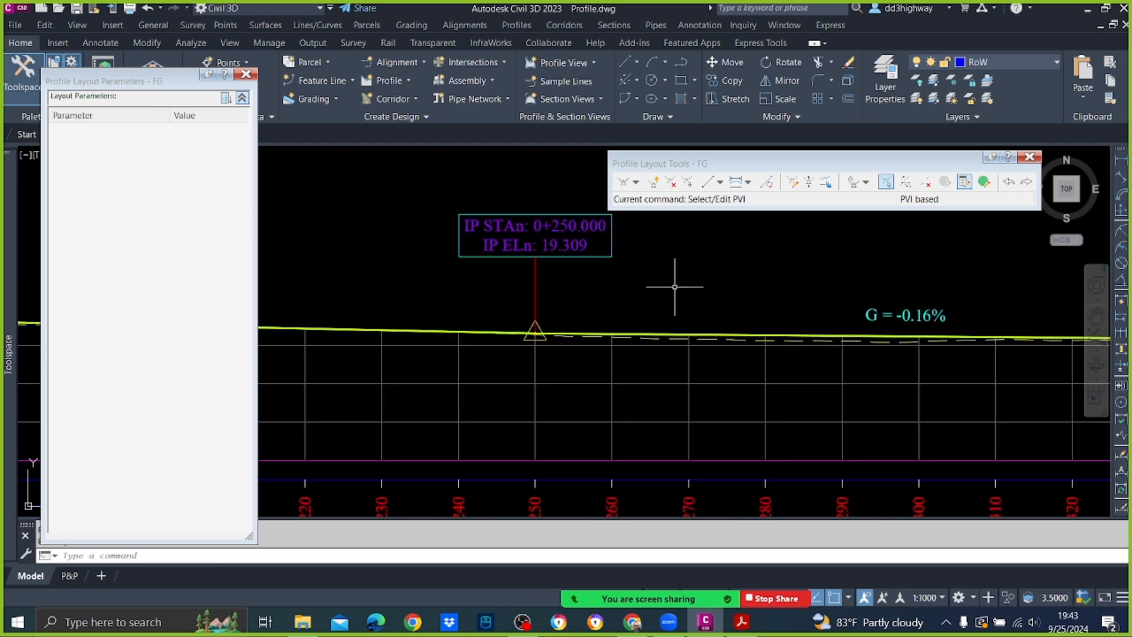
Set the station of the FG profile's PVI at 0+346.516 to 350 and end the PVI editing.
{"action": "scroll", "coordinate": [675, 287], "scroll_direction": "down", "scroll_amount": 5}
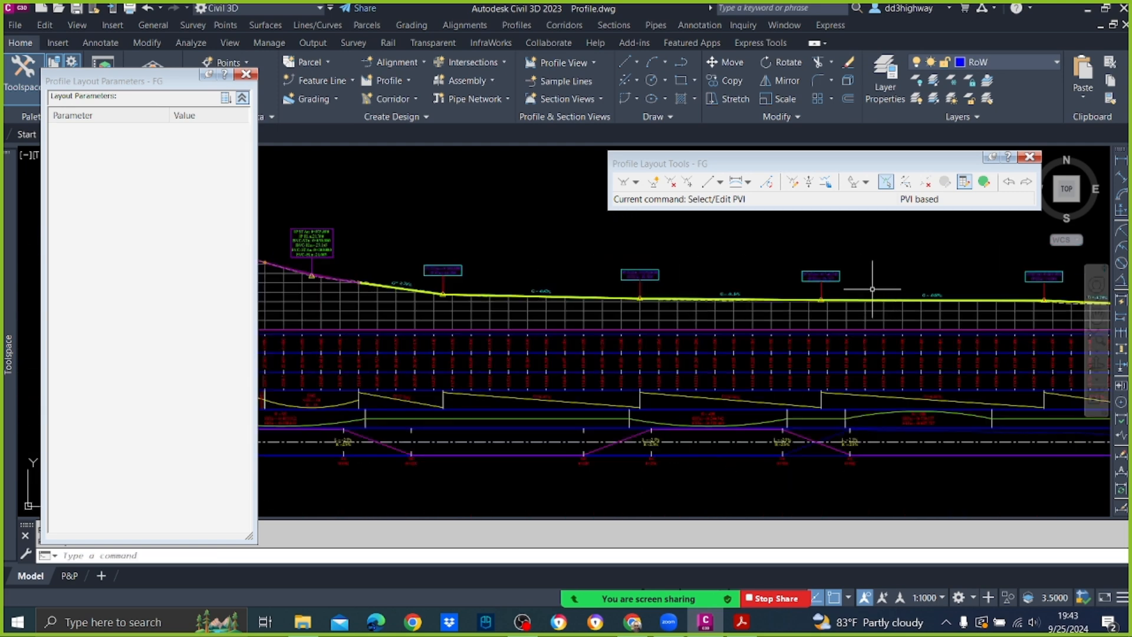
{"action": "scroll", "coordinate": [853, 287], "scroll_direction": "up", "scroll_amount": 3}
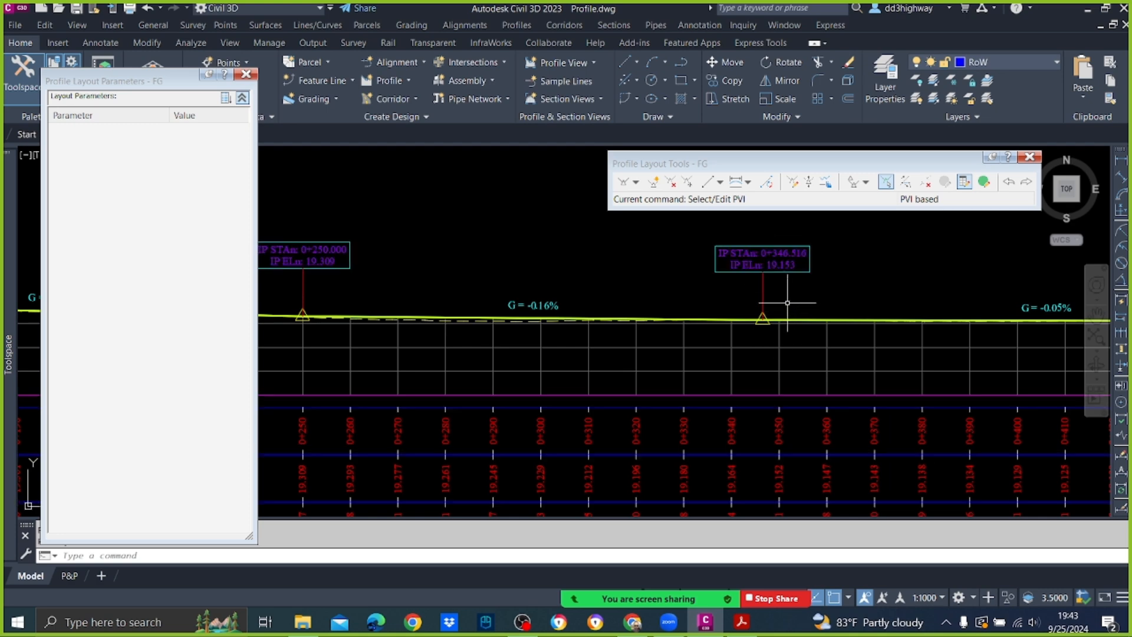
{"action": "left_click", "coordinate": [885, 188]}
{"action": "left_click", "coordinate": [785, 322]}
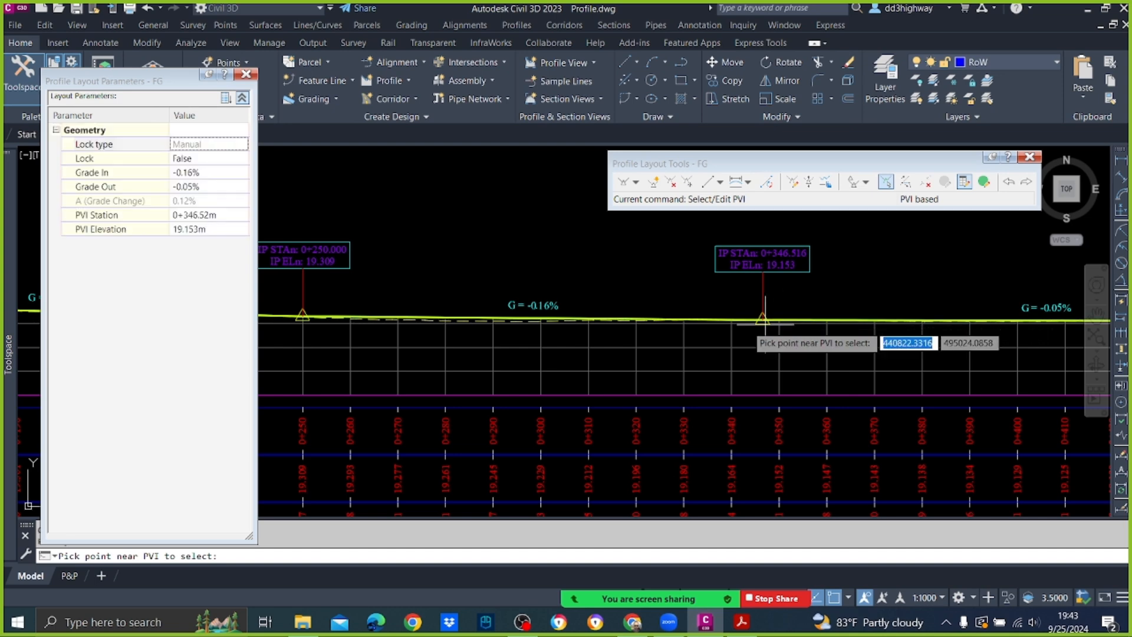
{"action": "left_click", "coordinate": [197, 221]}
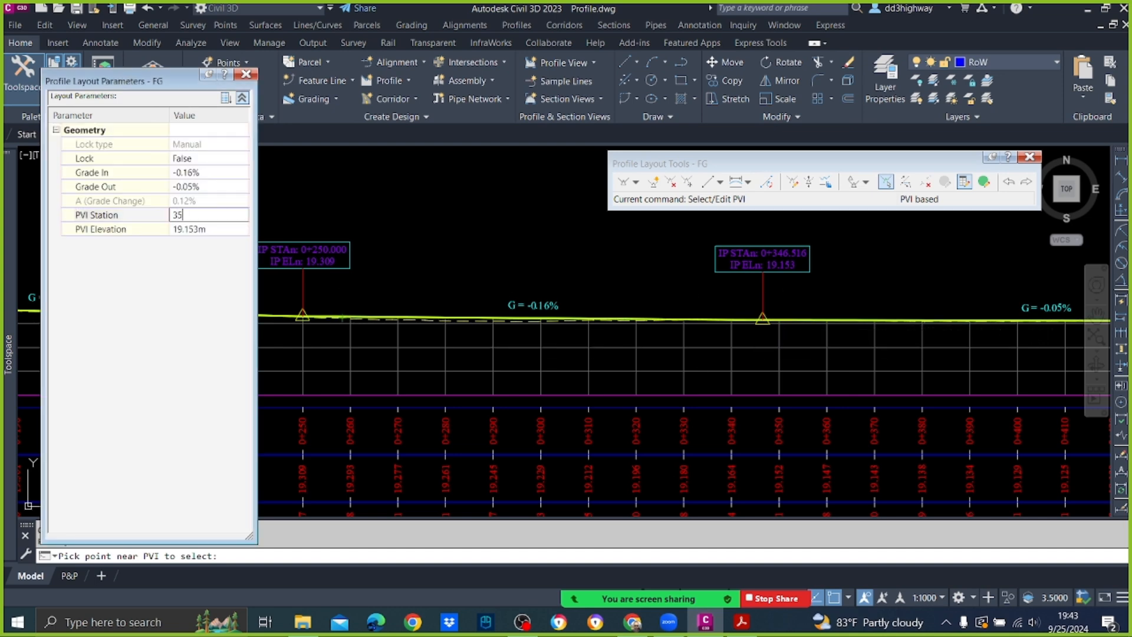
{"action": "type", "text": "350"}
{"action": "key", "text": "Return"}
{"action": "key", "text": "Escape"}
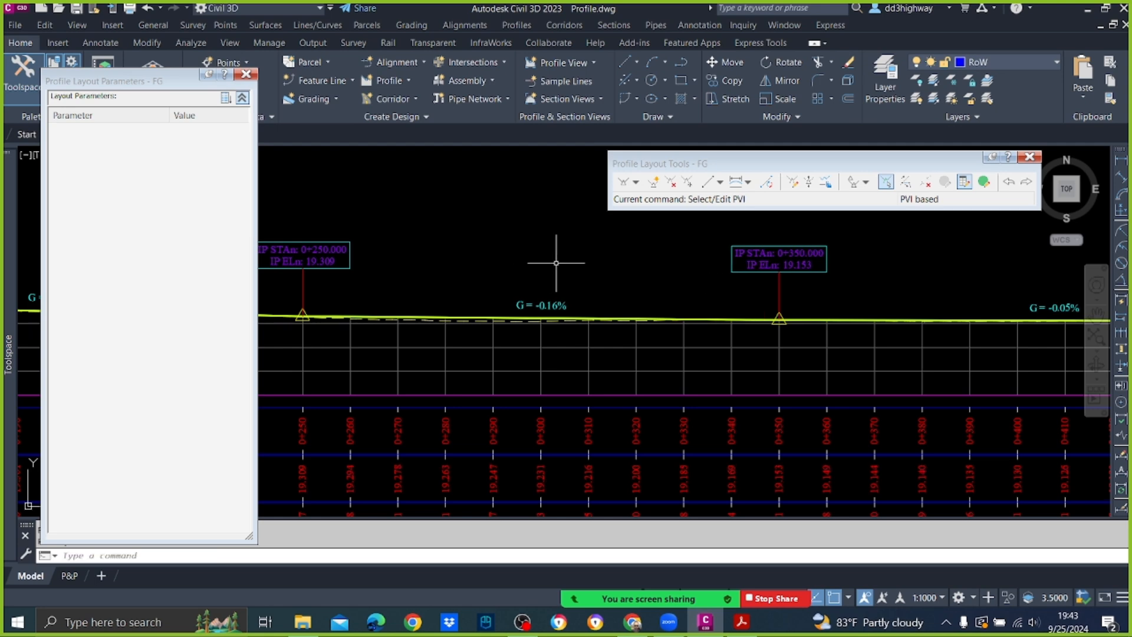
Set the incoming grade of the FG profile's PVI at station 0+350 to -0.3% and end the PVI editing.
{"action": "scroll", "coordinate": [557, 254], "scroll_direction": "down", "scroll_amount": 3}
{"action": "scroll", "coordinate": [518, 287], "scroll_direction": "up", "scroll_amount": 2}
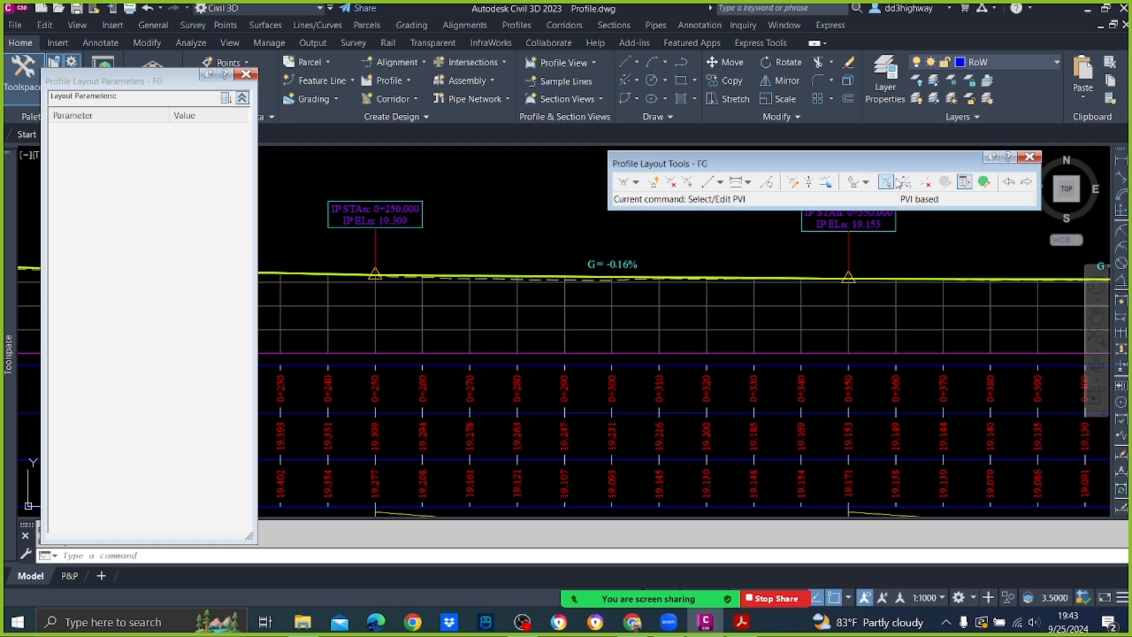
{"action": "left_click", "coordinate": [888, 183]}
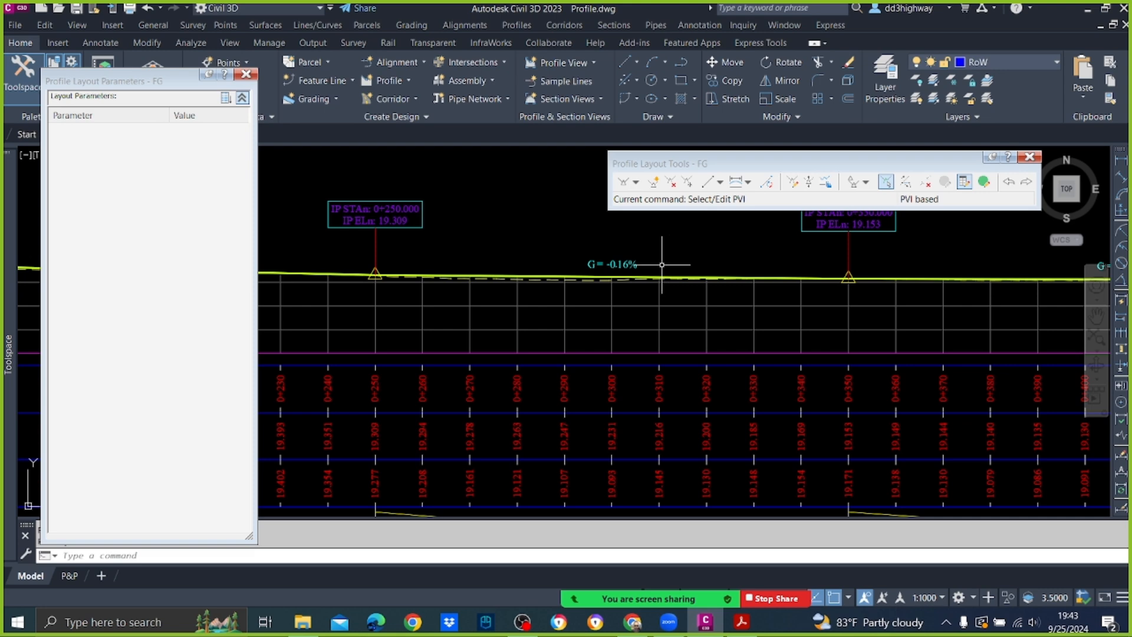
{"action": "left_click", "coordinate": [887, 183]}
{"action": "left_click", "coordinate": [849, 281]}
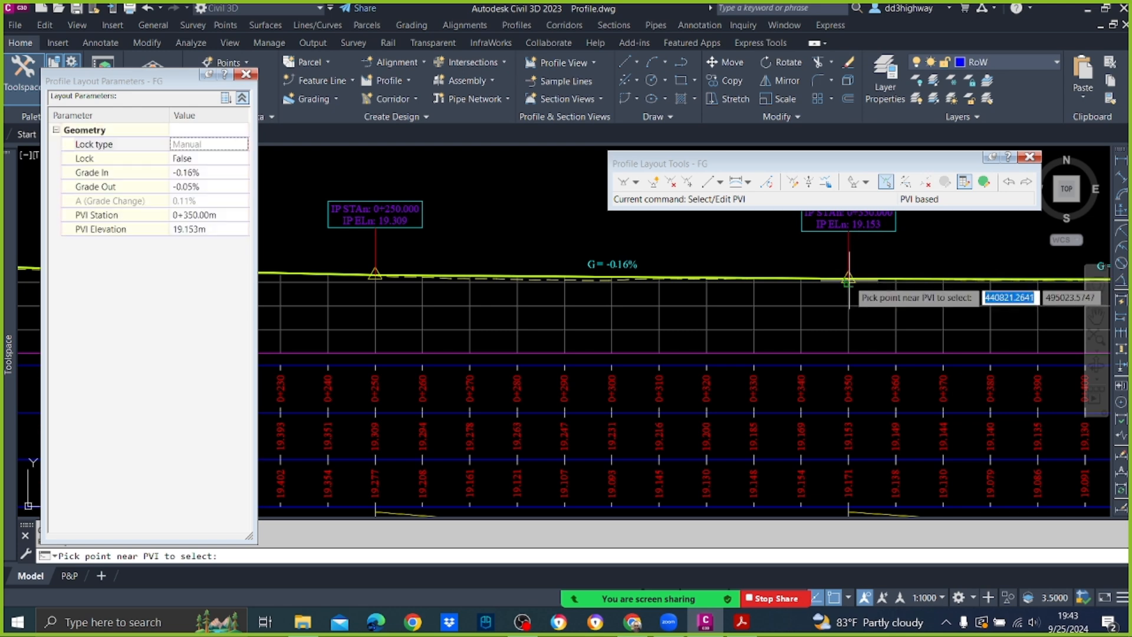
{"action": "left_click", "coordinate": [207, 176]}
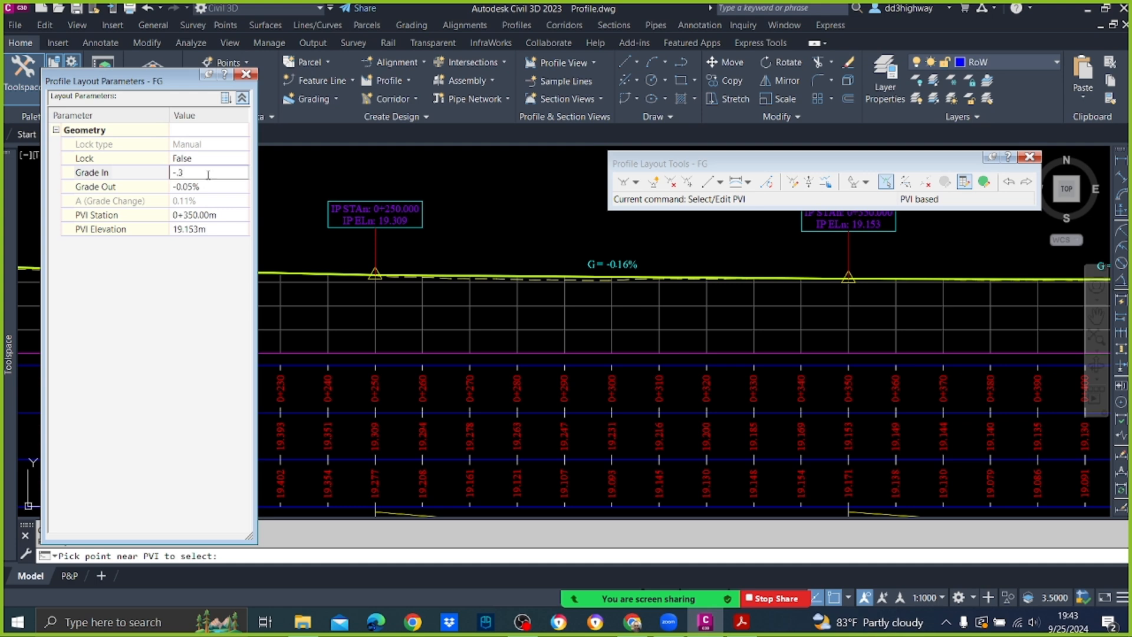
{"action": "key", "text": "Return"}
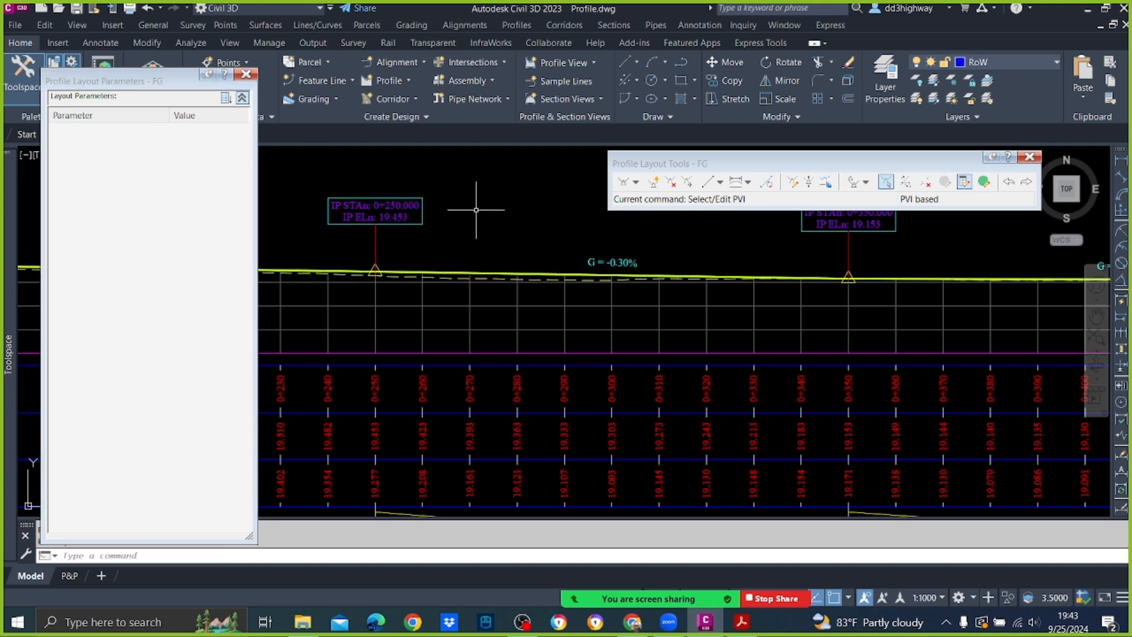
Insert a PVI in the FG profile at station 0+300 and about 19.0 m elevation, and end the insertion.
{"action": "scroll", "coordinate": [516, 224], "scroll_direction": "down", "scroll_amount": 2}
{"action": "scroll", "coordinate": [465, 254], "scroll_direction": "up", "scroll_amount": 2}
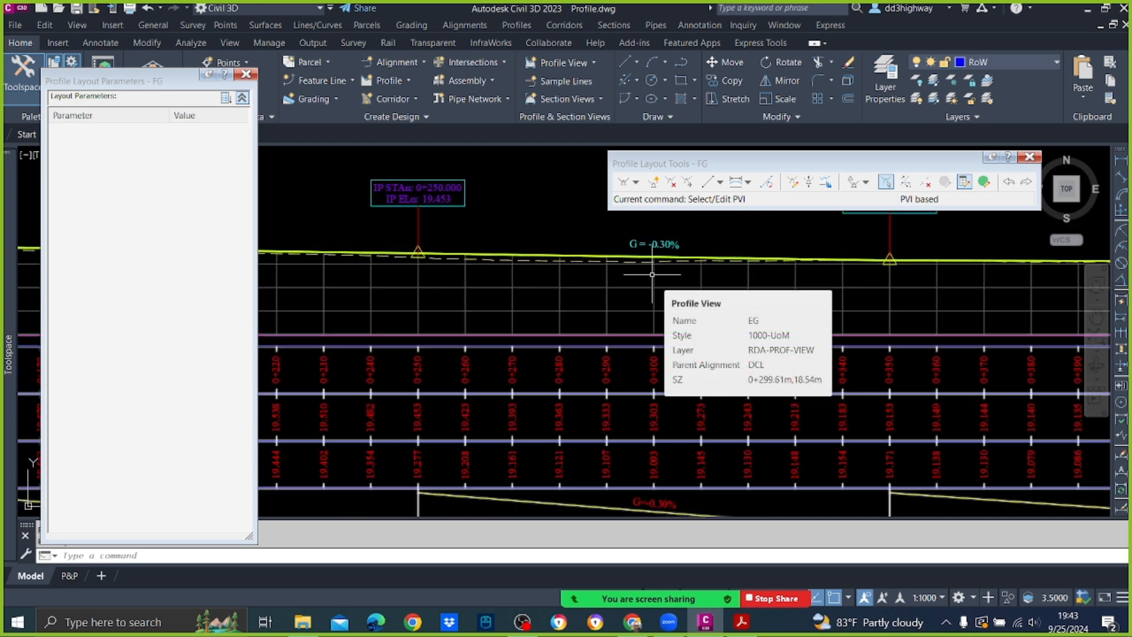
{"action": "scroll", "coordinate": [652, 274], "scroll_direction": "down", "scroll_amount": 2}
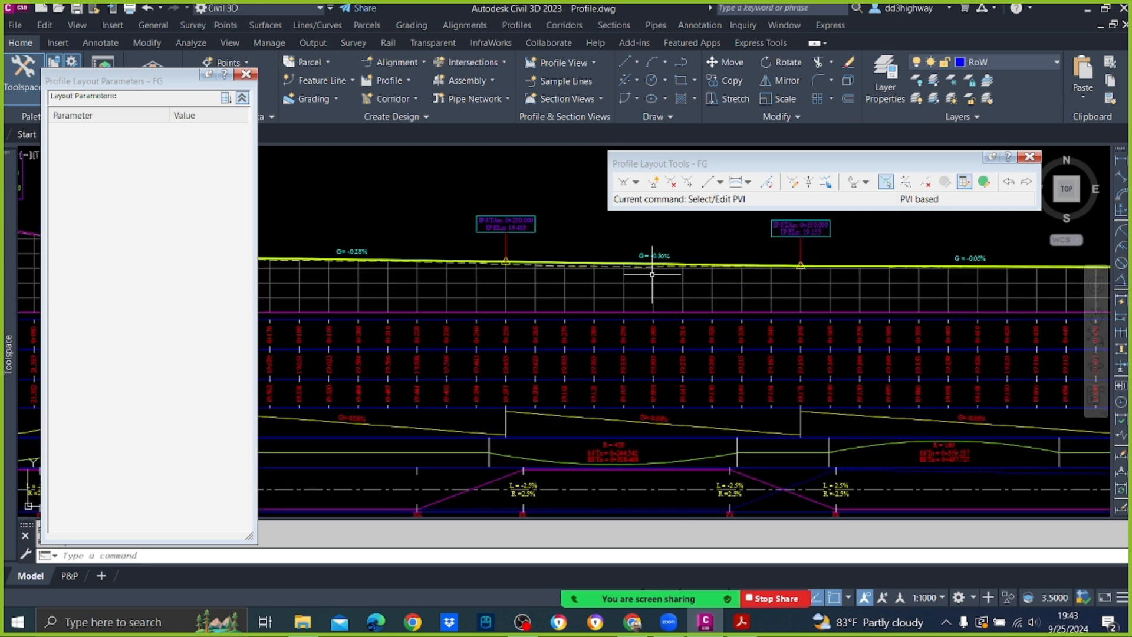
{"action": "scroll", "coordinate": [628, 251], "scroll_direction": "up", "scroll_amount": 2}
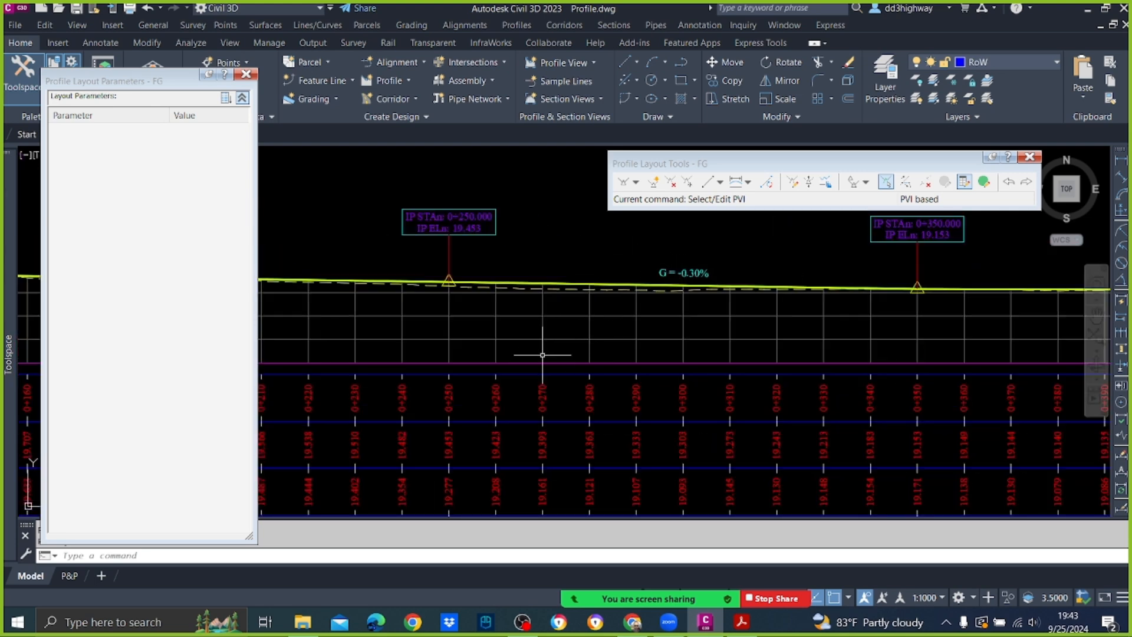
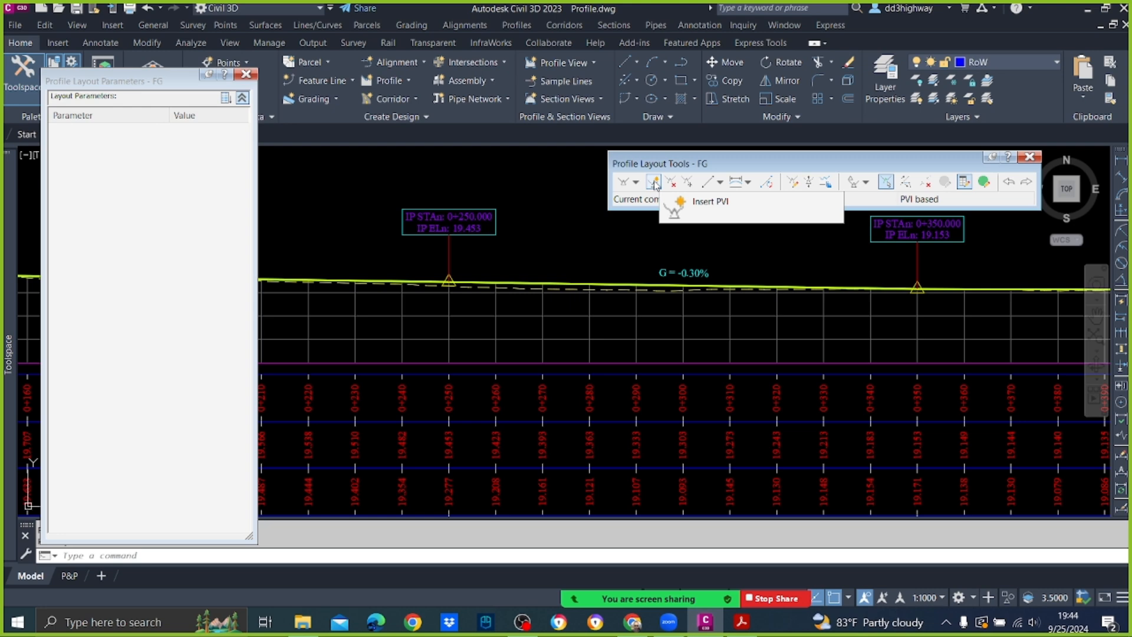
{"action": "left_click", "coordinate": [654, 183]}
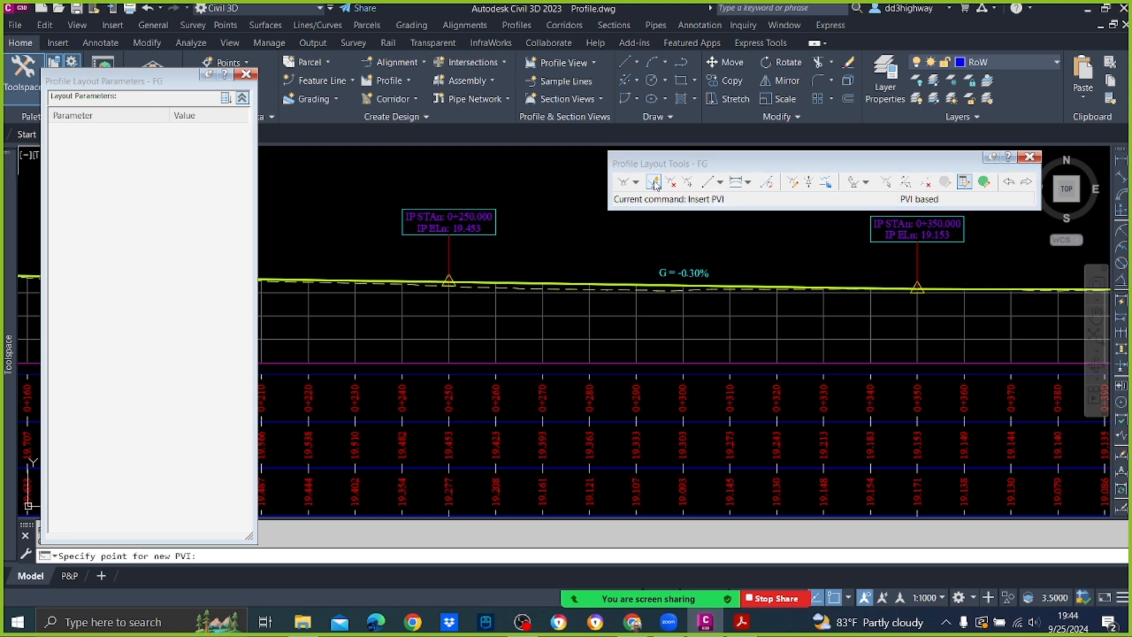
{"action": "left_click", "coordinate": [683, 291]}
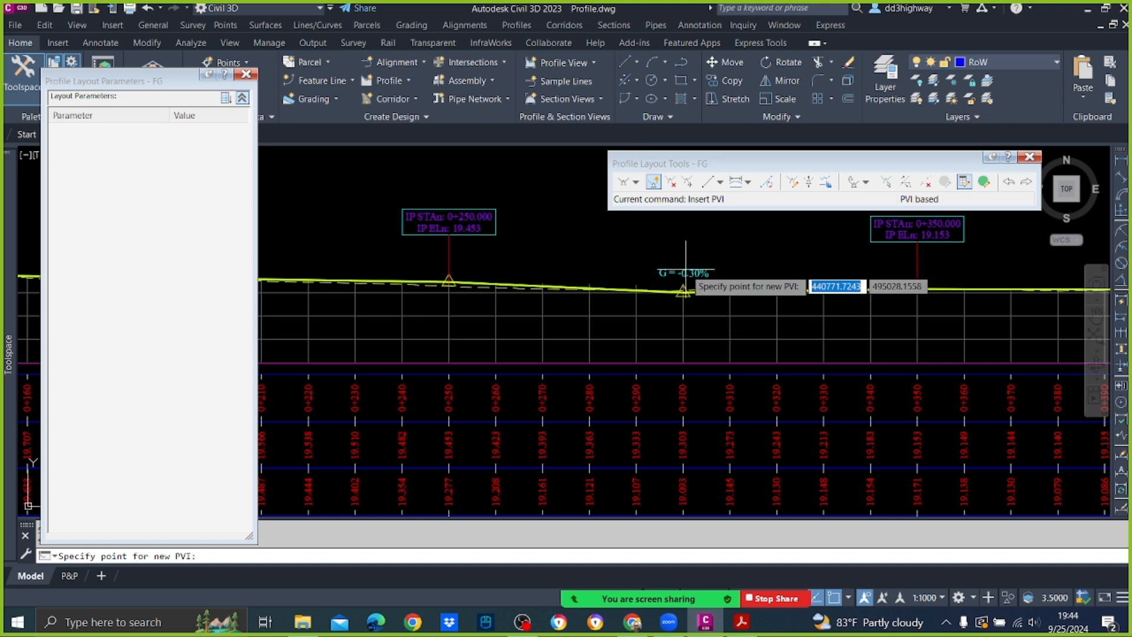
{"action": "key", "text": "Return"}
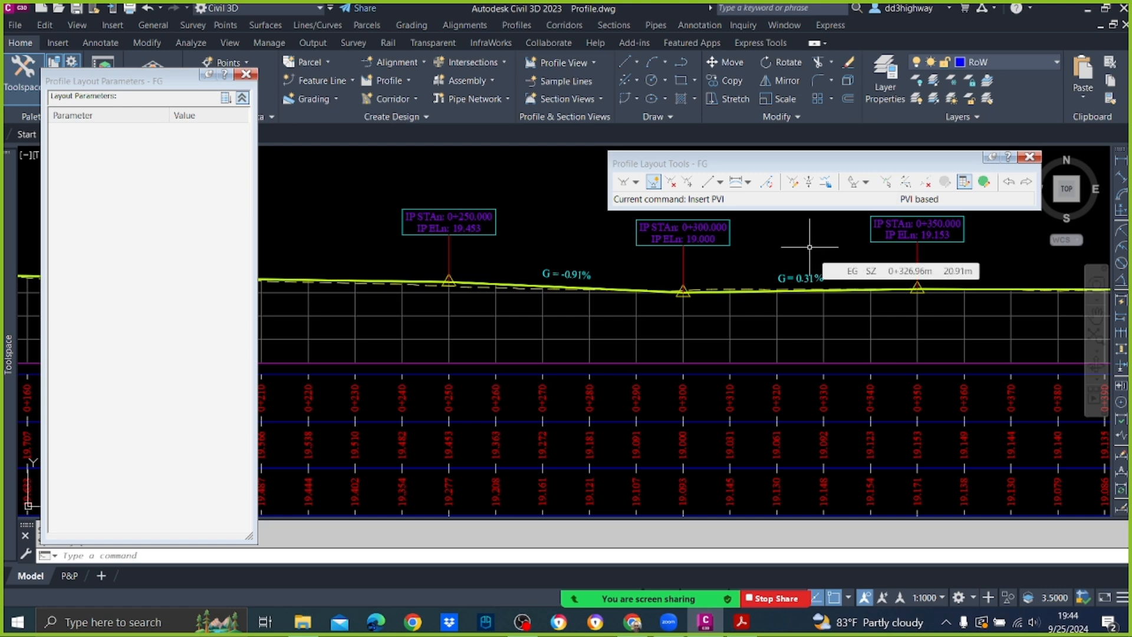
Set the station of the FG profile's PVI at 0+145 to 150 and end the PVI editing.
{"action": "scroll", "coordinate": [764, 372], "scroll_direction": "down", "scroll_amount": 3}
{"action": "scroll", "coordinate": [368, 336], "scroll_direction": "up", "scroll_amount": 3}
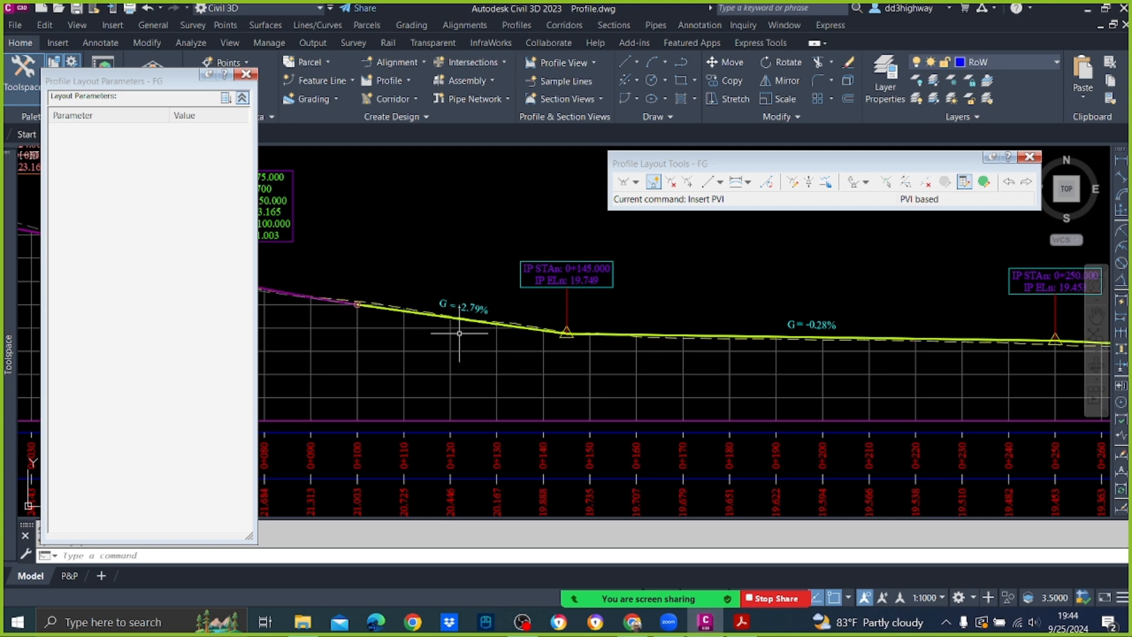
{"action": "scroll", "coordinate": [536, 335], "scroll_direction": "down", "scroll_amount": 2}
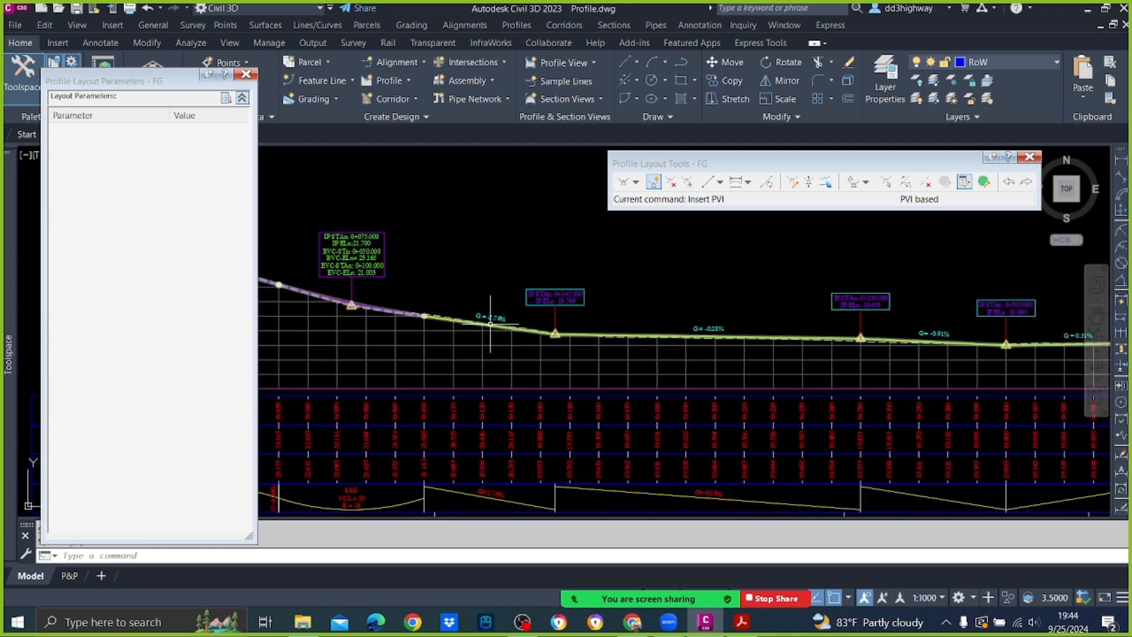
{"action": "scroll", "coordinate": [596, 333], "scroll_direction": "up", "scroll_amount": 2}
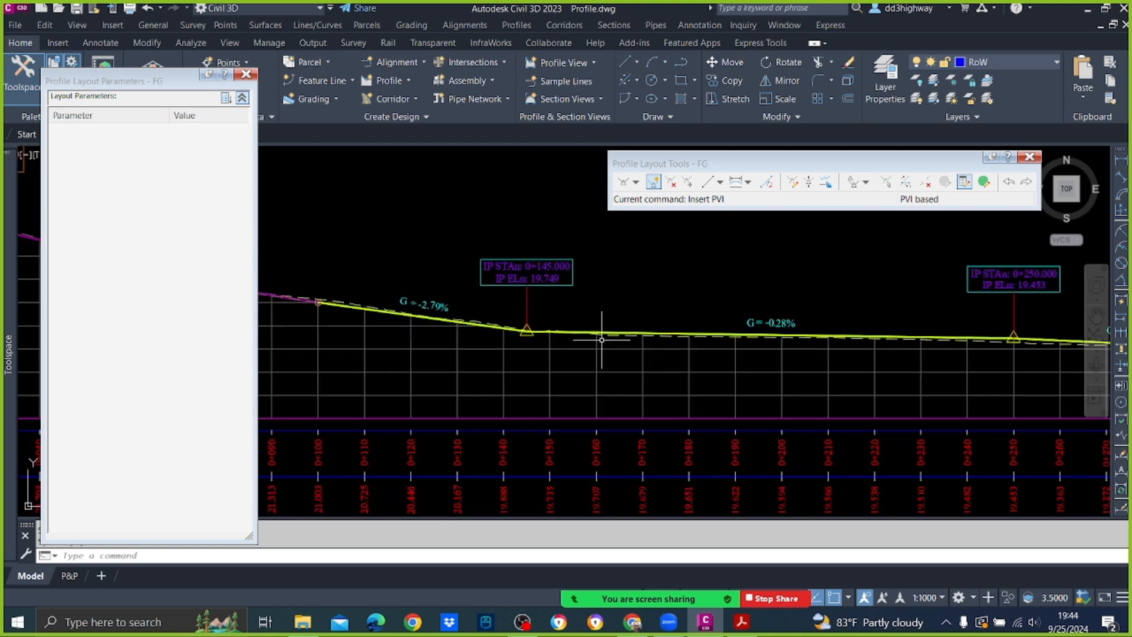
{"action": "mouse_move", "coordinate": [790, 339]}
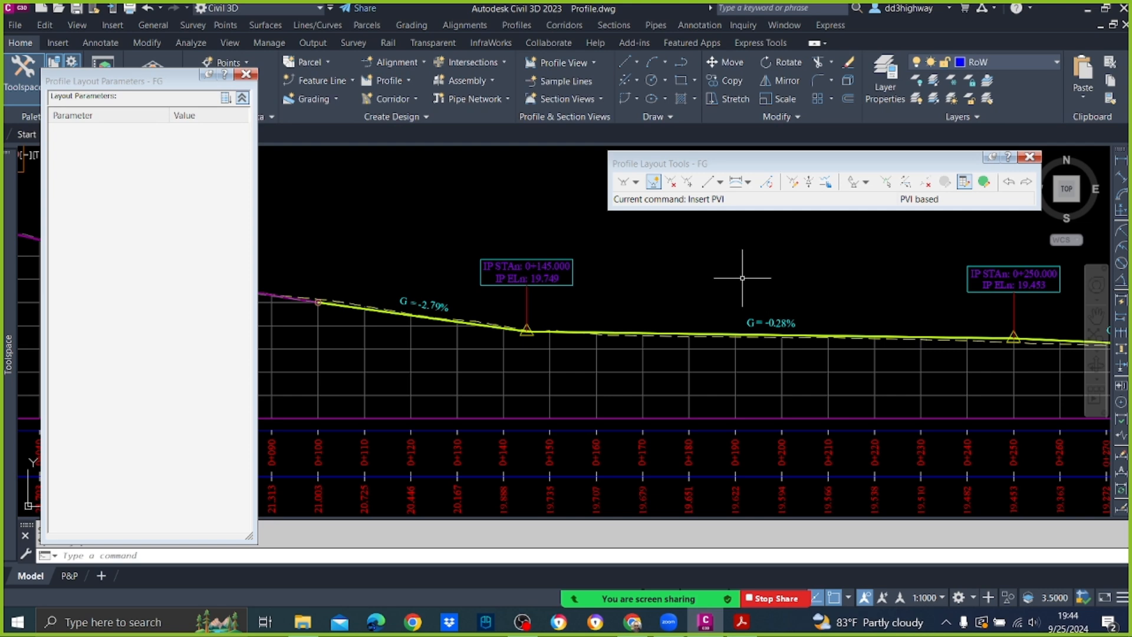
{"action": "scroll", "coordinate": [742, 278], "scroll_direction": "down", "scroll_amount": 2}
{"action": "scroll", "coordinate": [961, 300], "scroll_direction": "up", "scroll_amount": 1}
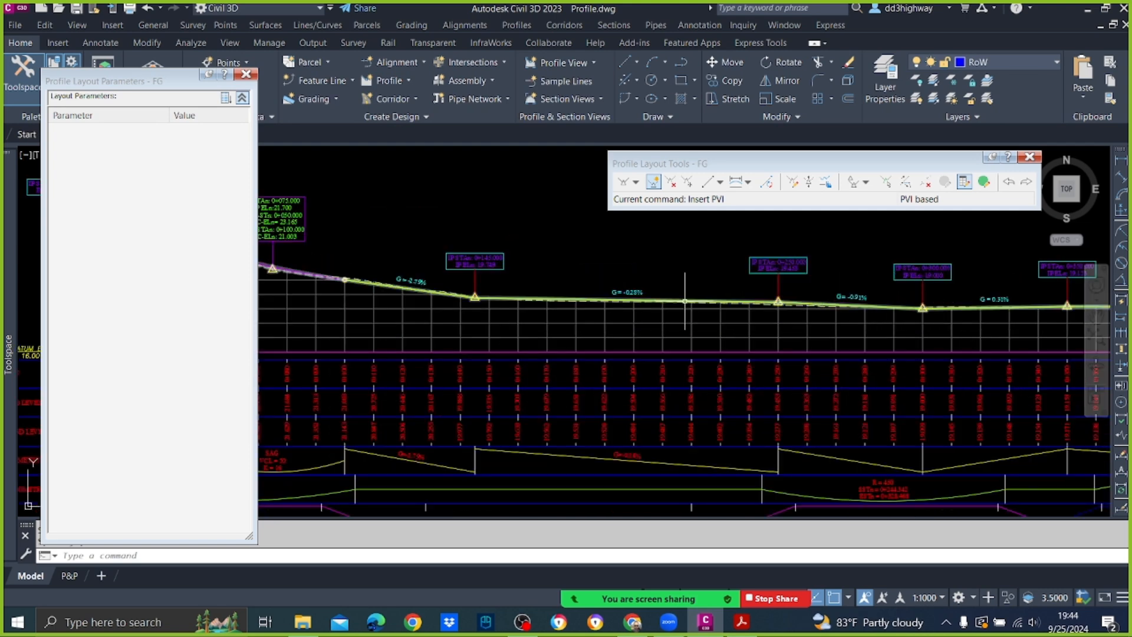
{"action": "scroll", "coordinate": [609, 293], "scroll_direction": "up", "scroll_amount": 2}
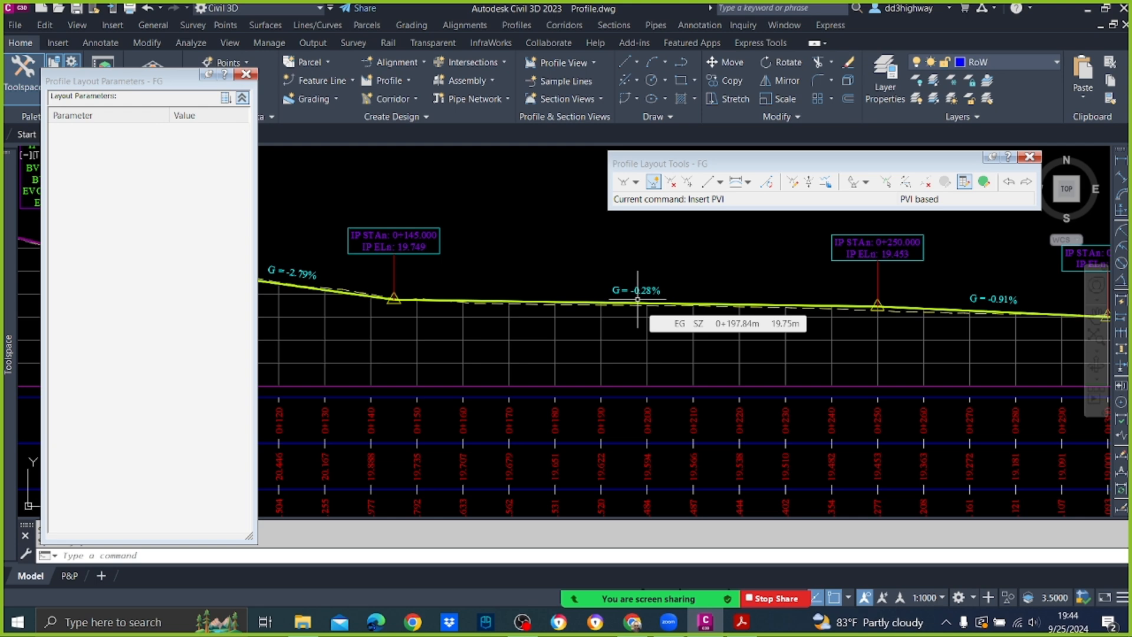
{"action": "left_click", "coordinate": [886, 185]}
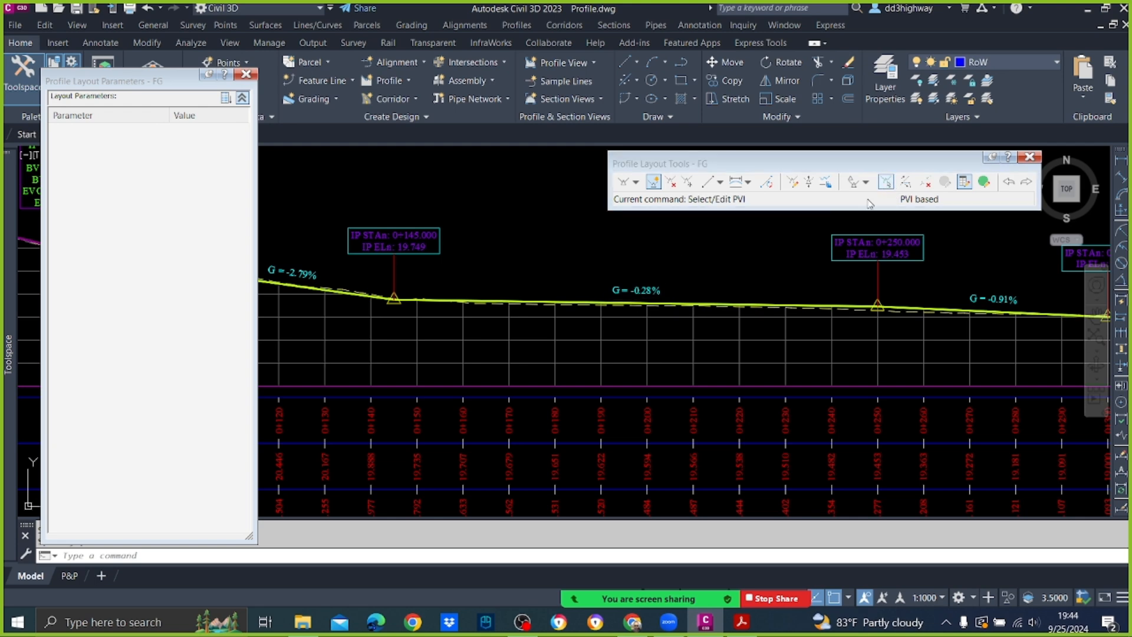
{"action": "left_click", "coordinate": [394, 298]}
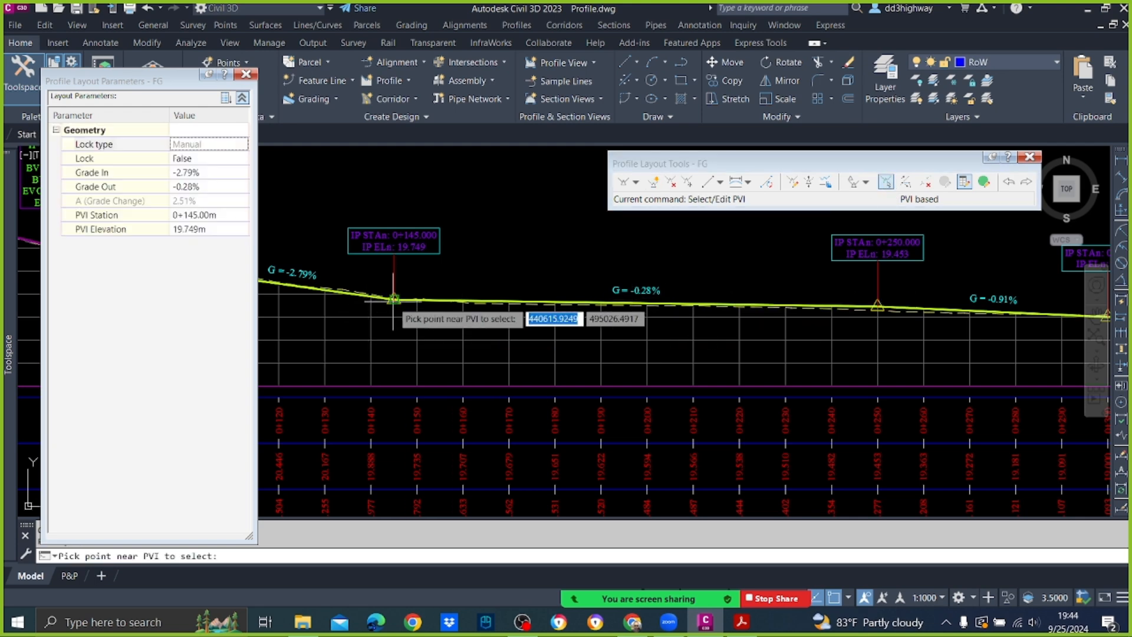
{"action": "left_click", "coordinate": [220, 216]}
{"action": "type", "text": "1"}
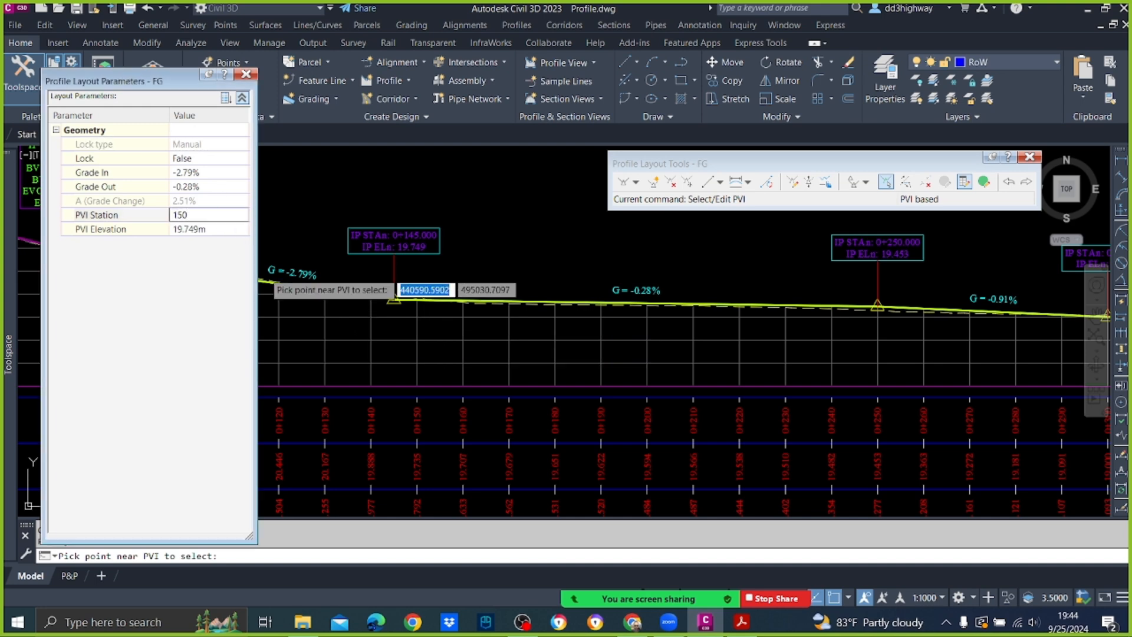
{"action": "type", "text": "50"}
{"action": "key", "text": "Return"}
{"action": "key", "text": "Escape"}
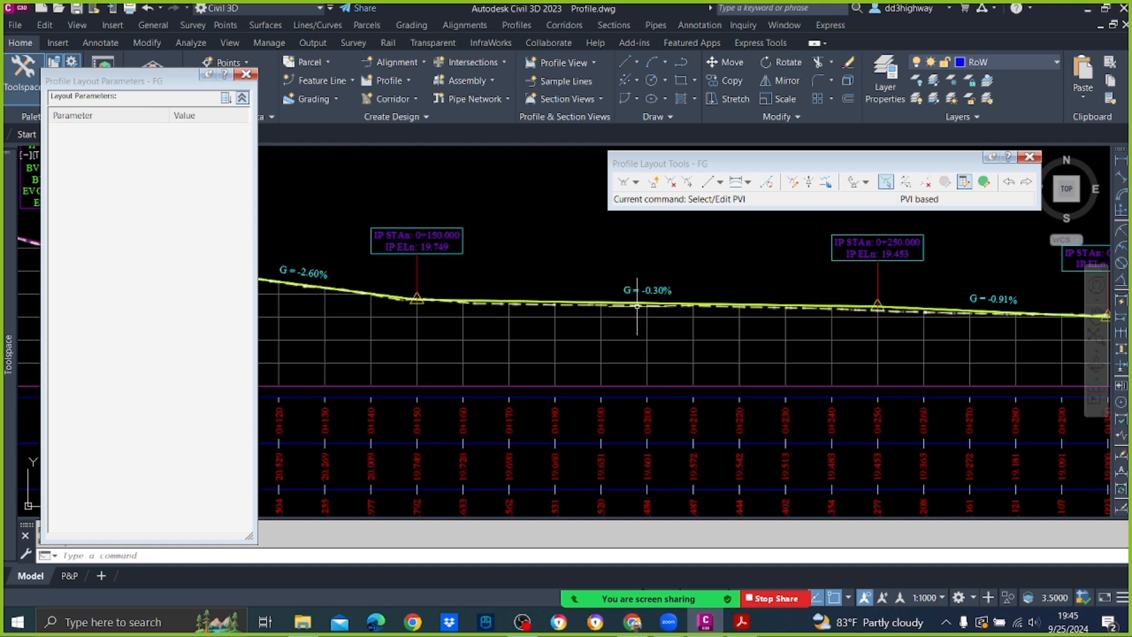
Insert a PVI in the FG profile at station 0+200 and about 19.48 m elevation, and end the insertion.
{"action": "left_click", "coordinate": [654, 183]}
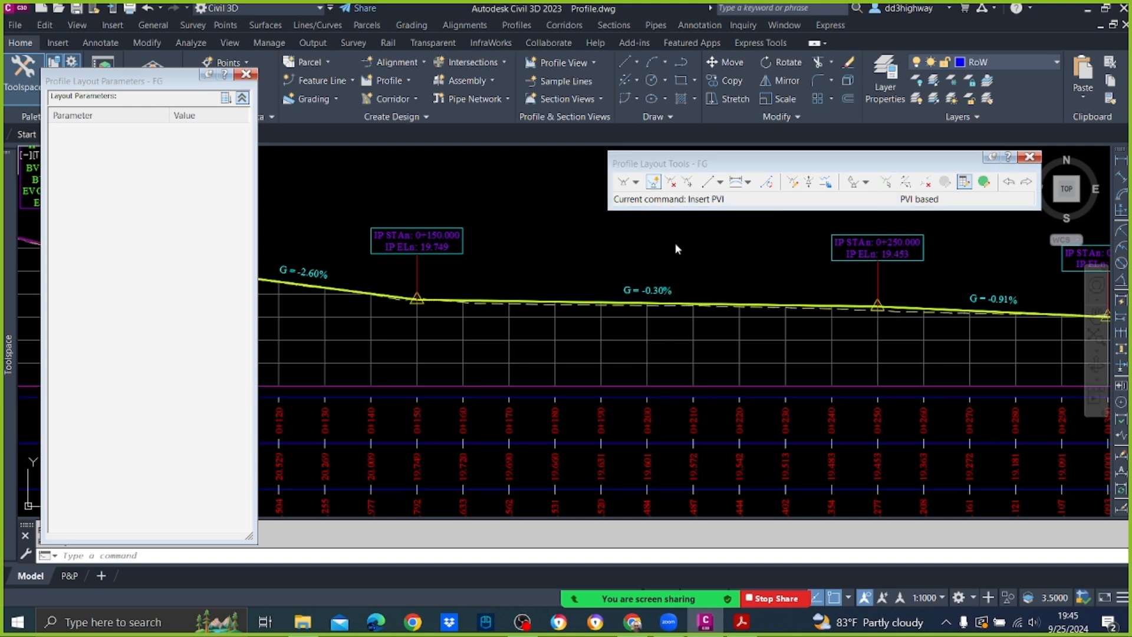
{"action": "left_click", "coordinate": [647, 305]}
{"action": "key", "text": "Return"}
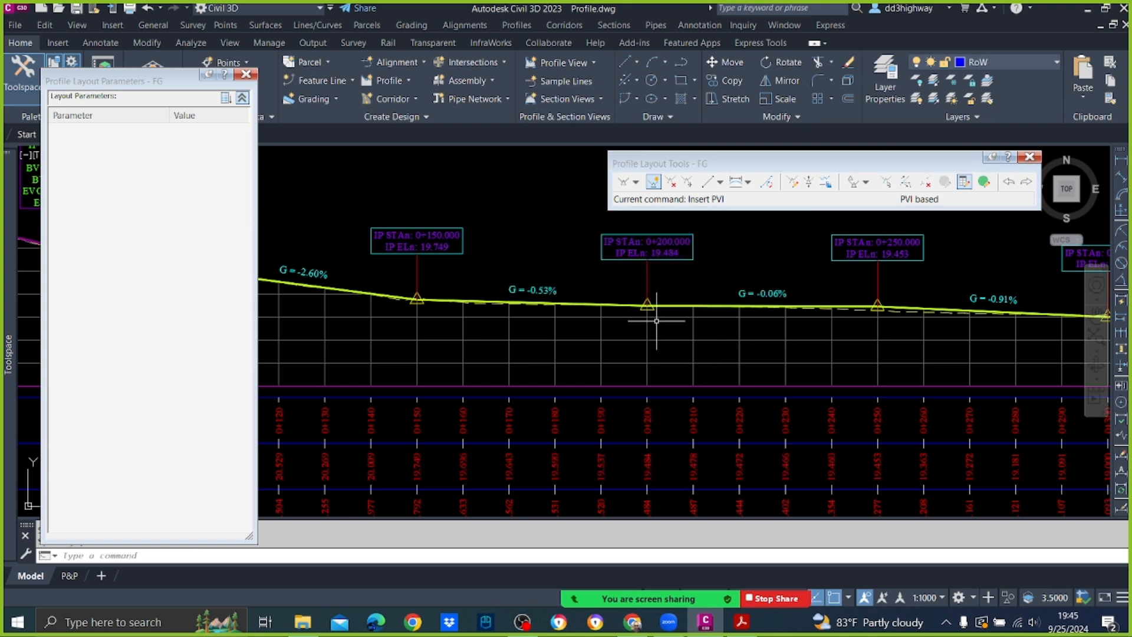
Set the outgoing grade of the FG profile's PVI at station 0+200 to -0.30% and end the PVI editing.
{"action": "left_click", "coordinate": [884, 187]}
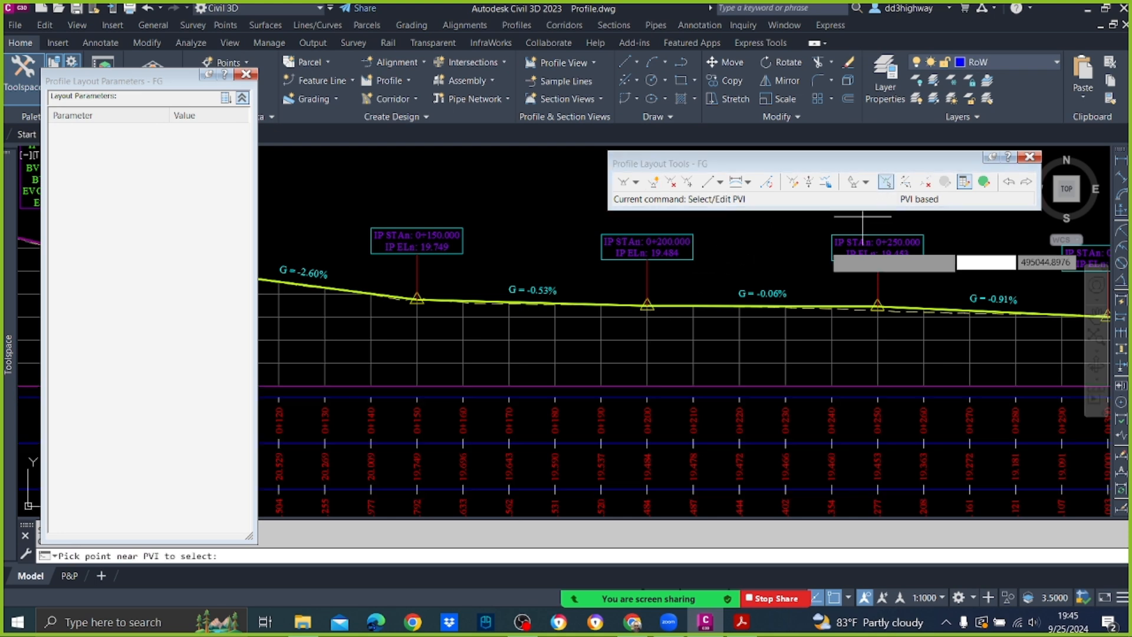
{"action": "scroll", "coordinate": [635, 303], "scroll_direction": "up", "scroll_amount": 4}
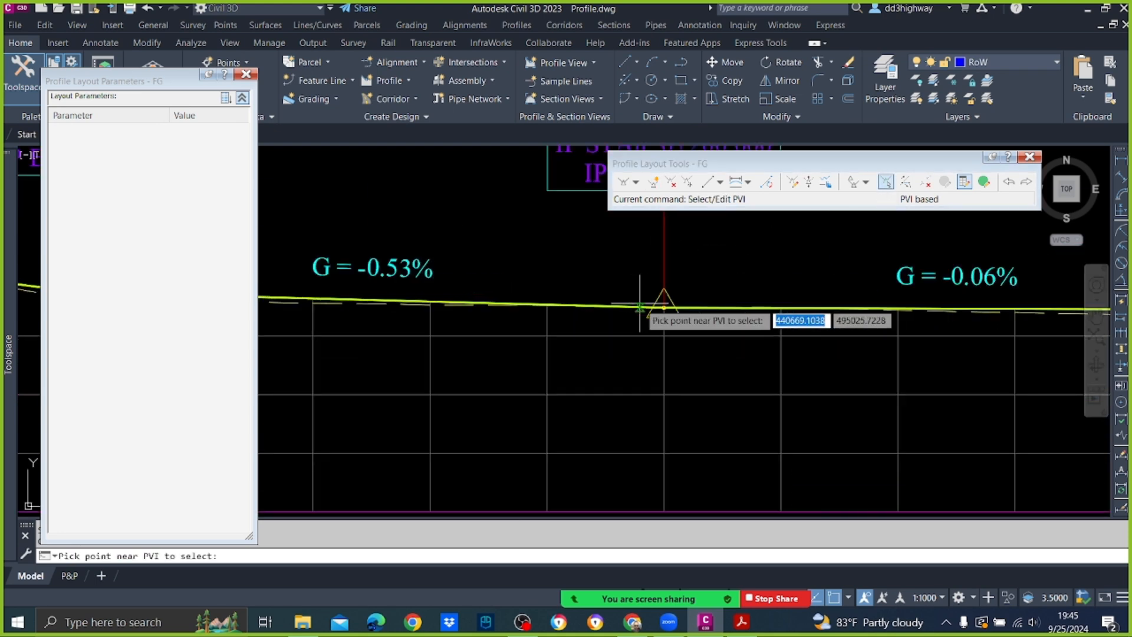
{"action": "scroll", "coordinate": [662, 307], "scroll_direction": "down", "scroll_amount": 6}
{"action": "scroll", "coordinate": [654, 316], "scroll_direction": "up", "scroll_amount": 2}
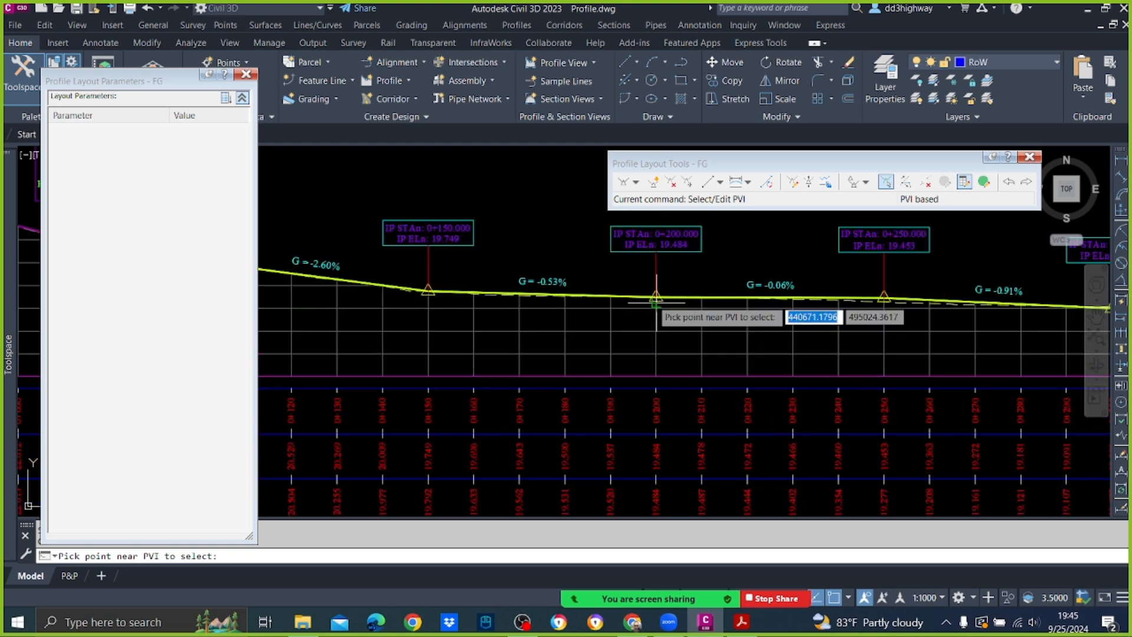
{"action": "left_click", "coordinate": [657, 301]}
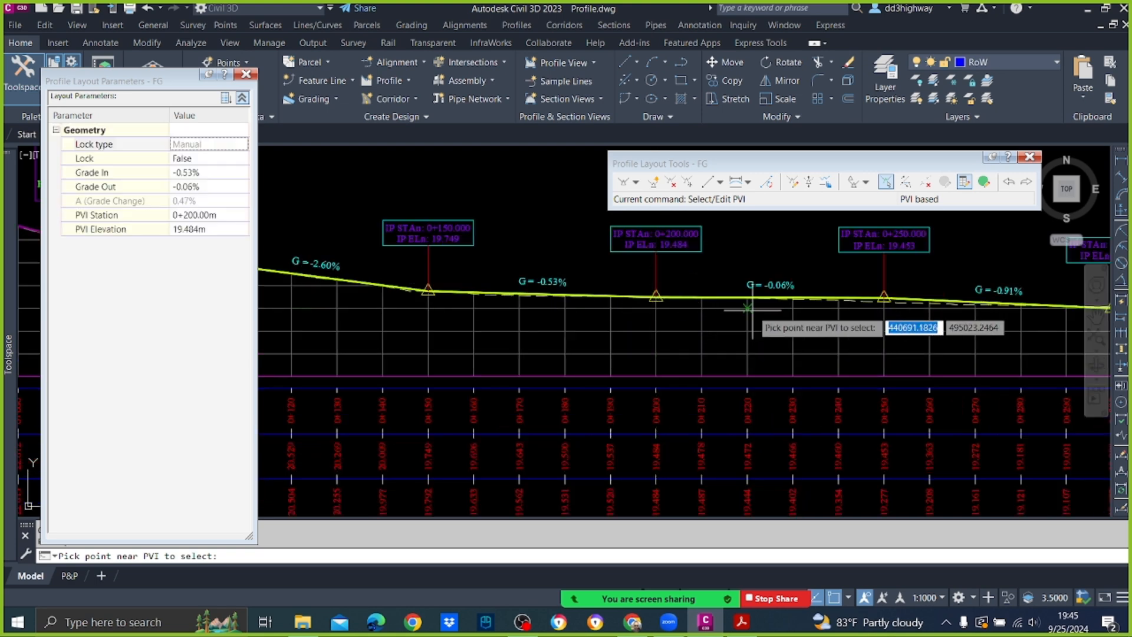
{"action": "left_click", "coordinate": [196, 188]}
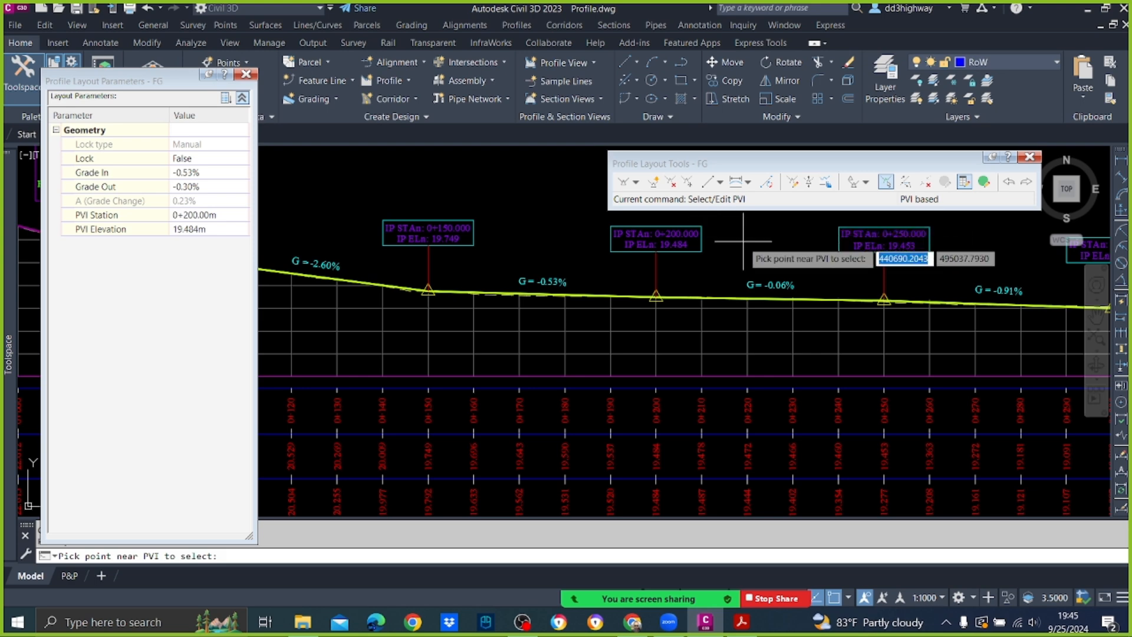
{"action": "key", "text": "Escape"}
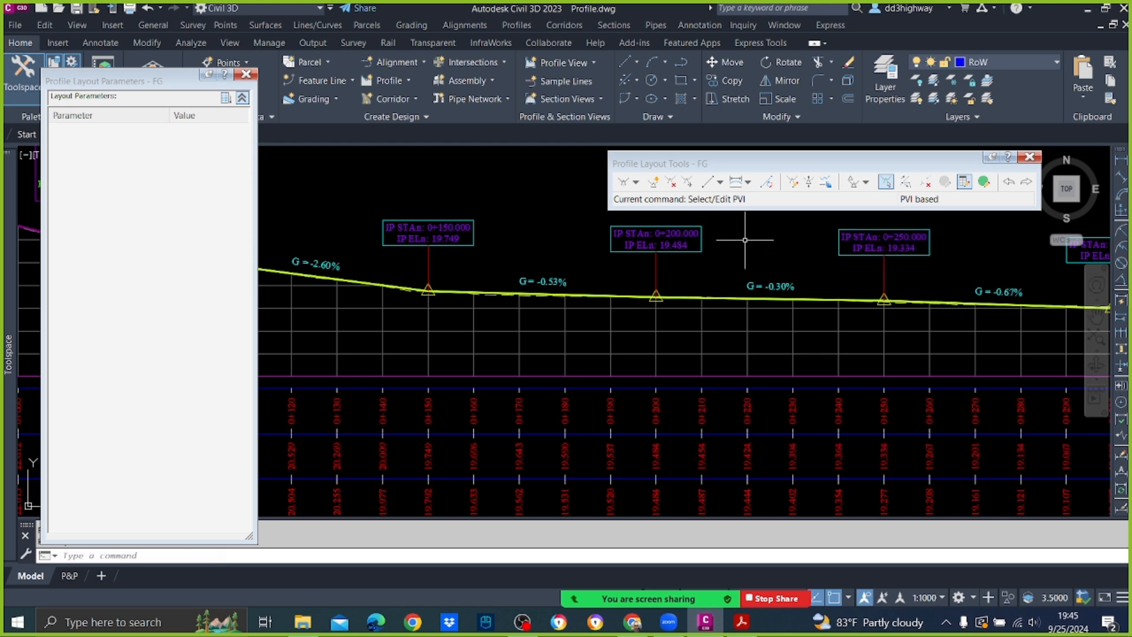
Examine the FG profile's grades, PVI labels and band elevations against EG between stations 0+050 and 0+350.
{"action": "scroll", "coordinate": [708, 242], "scroll_direction": "down", "scroll_amount": 2}
{"action": "scroll", "coordinate": [914, 248], "scroll_direction": "up", "scroll_amount": 2}
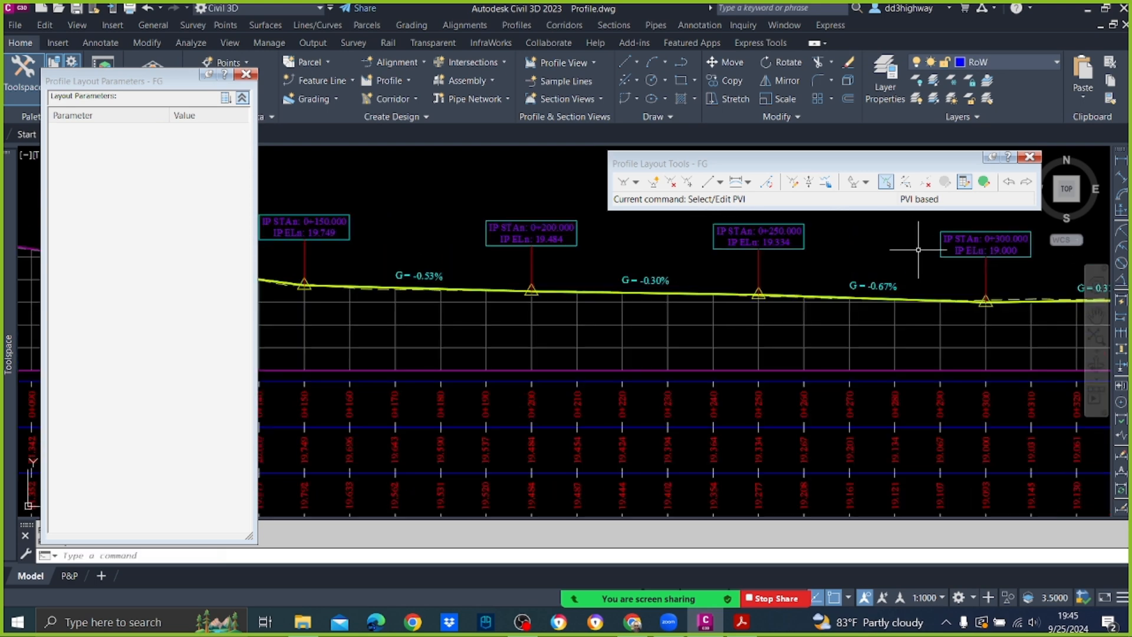
{"action": "scroll", "coordinate": [918, 250], "scroll_direction": "down", "scroll_amount": 2}
{"action": "scroll", "coordinate": [667, 263], "scroll_direction": "up", "scroll_amount": 2}
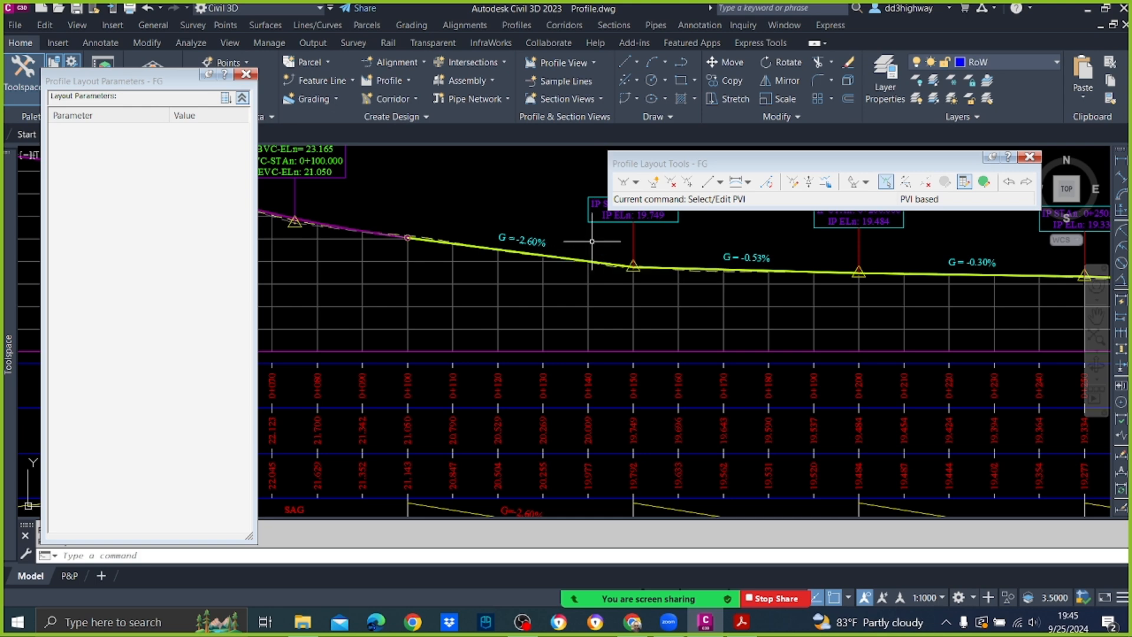
{"action": "scroll", "coordinate": [597, 256], "scroll_direction": "down", "scroll_amount": 2}
{"action": "scroll", "coordinate": [866, 257], "scroll_direction": "up", "scroll_amount": 1}
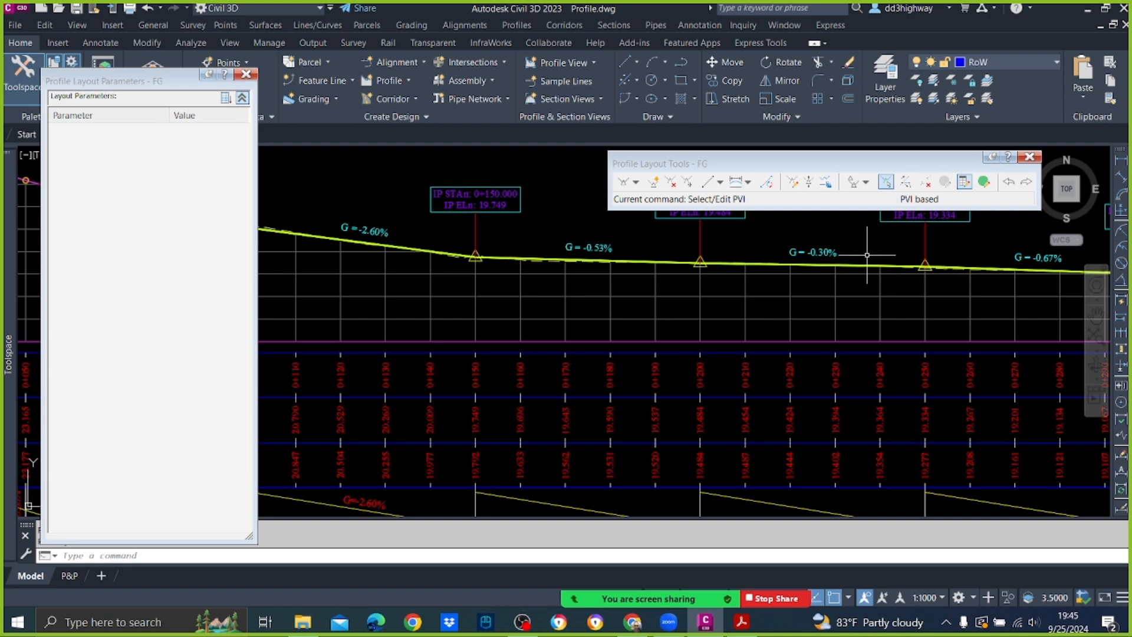
{"action": "scroll", "coordinate": [882, 254], "scroll_direction": "down", "scroll_amount": 1}
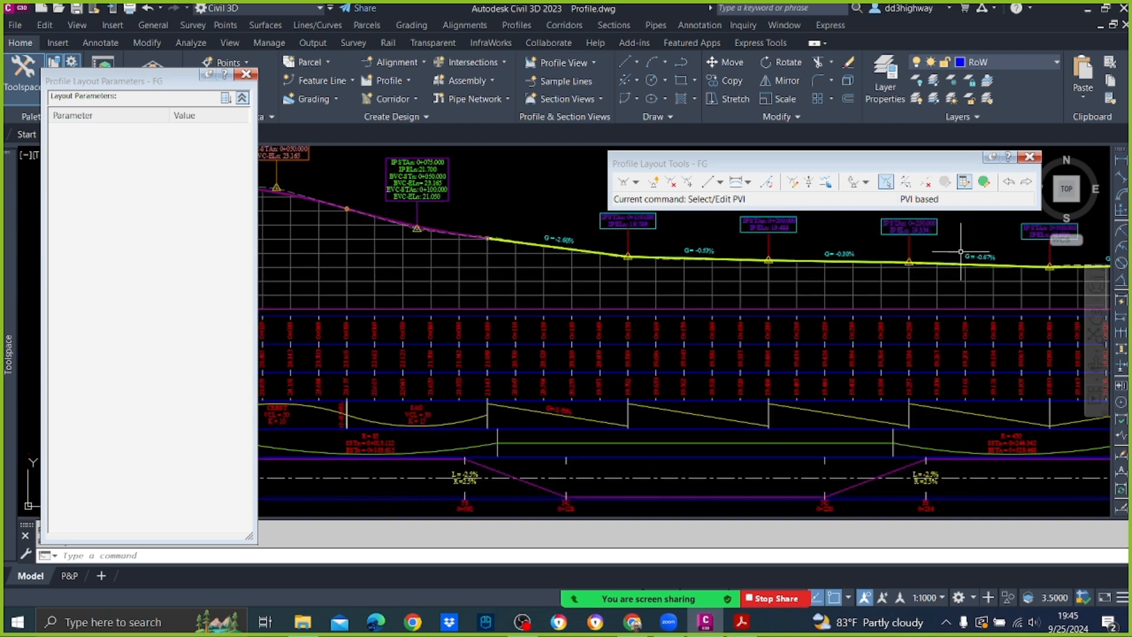
{"action": "scroll", "coordinate": [815, 268], "scroll_direction": "down", "scroll_amount": 2}
{"action": "scroll", "coordinate": [934, 258], "scroll_direction": "up", "scroll_amount": 1}
{"action": "scroll", "coordinate": [935, 257], "scroll_direction": "up", "scroll_amount": 4}
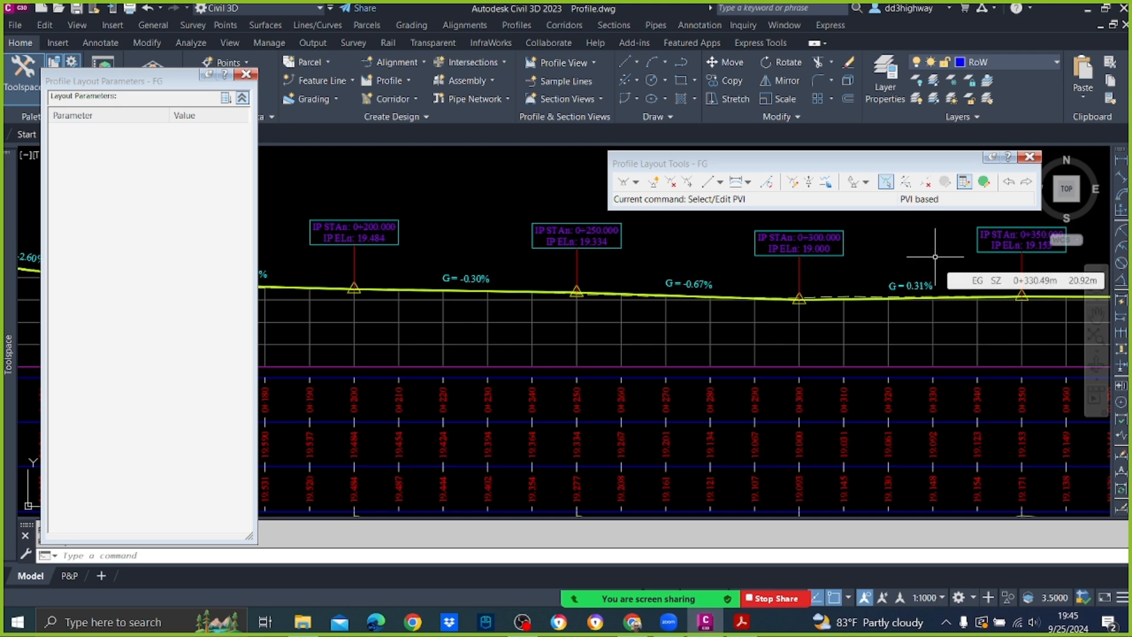
{"action": "scroll", "coordinate": [935, 257], "scroll_direction": "down", "scroll_amount": 2}
{"action": "scroll", "coordinate": [528, 273], "scroll_direction": "up", "scroll_amount": 2}
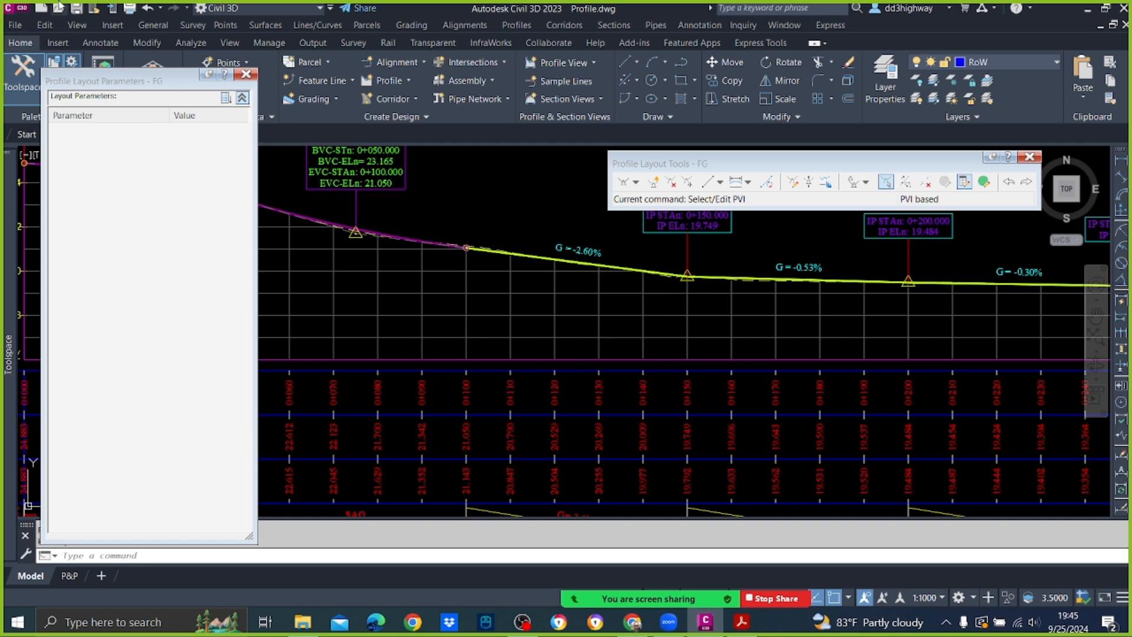
Save the drawing and add a parabolic vertical curve 50 m long at the FG profile's PVI at station 0+150.
{"action": "left_click", "coordinate": [77, 9]}
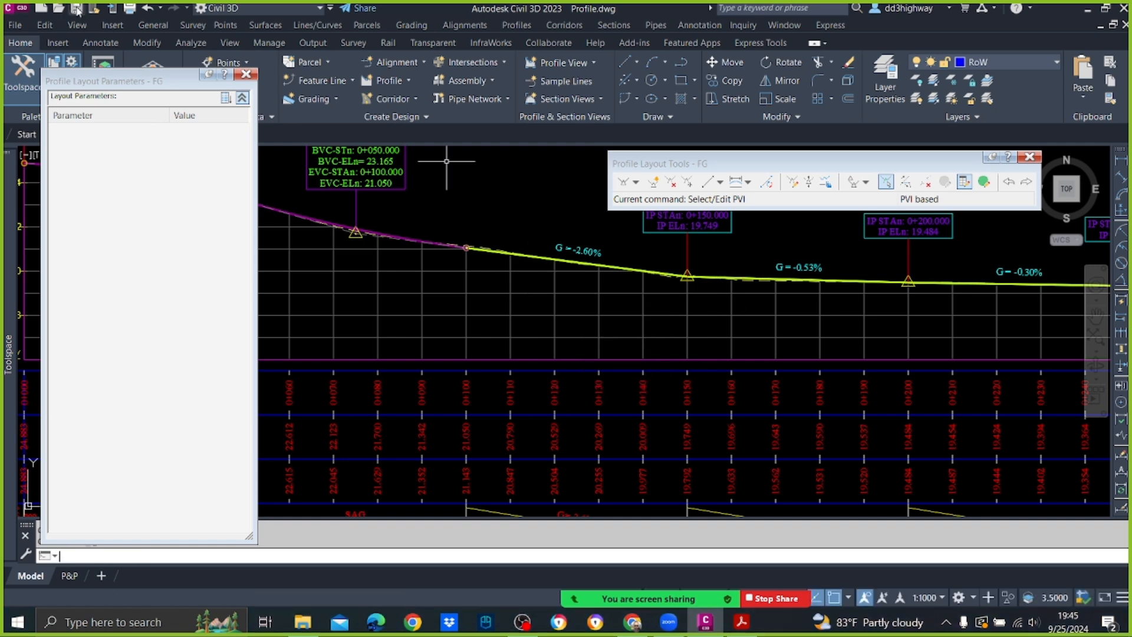
{"action": "left_click", "coordinate": [741, 186]}
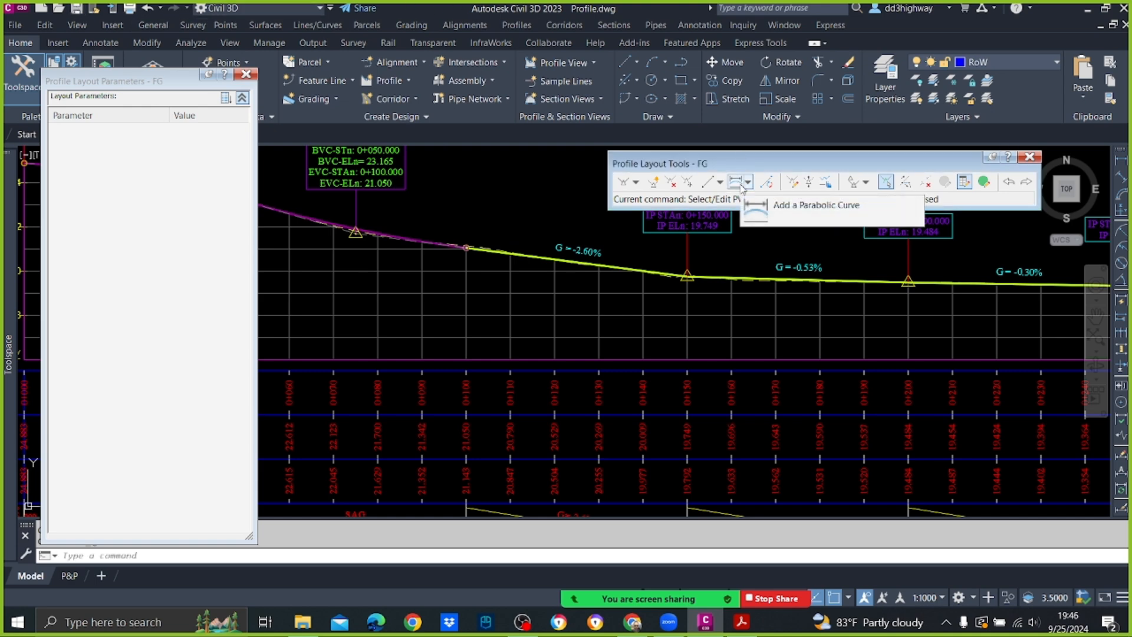
{"action": "left_click", "coordinate": [761, 207]}
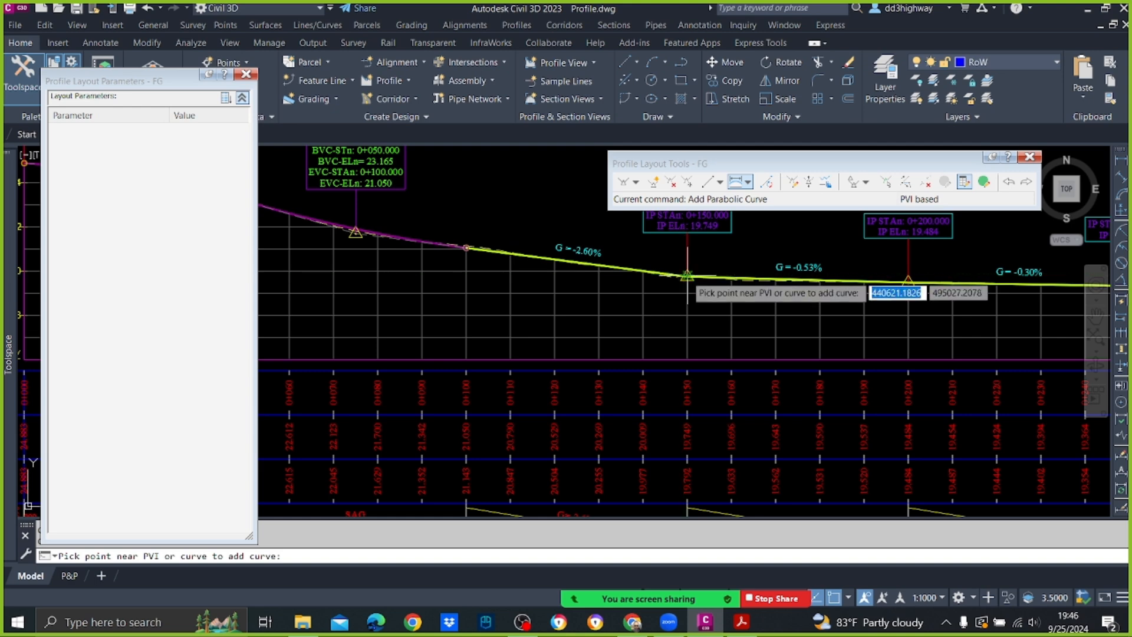
{"action": "left_click", "coordinate": [688, 277]}
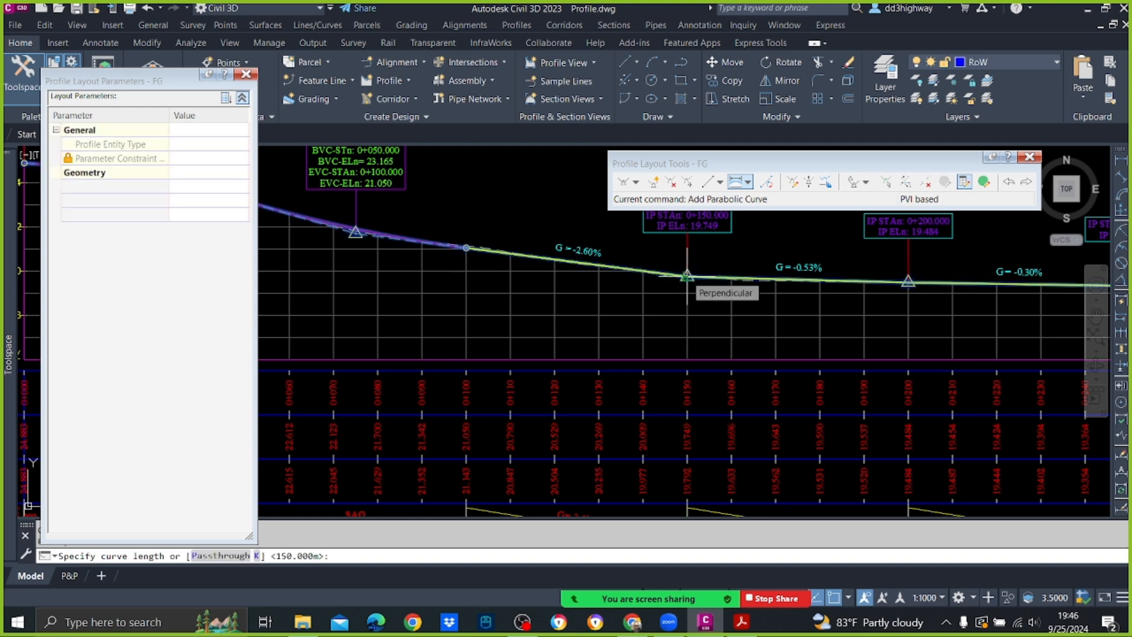
{"action": "type", "text": "50"}
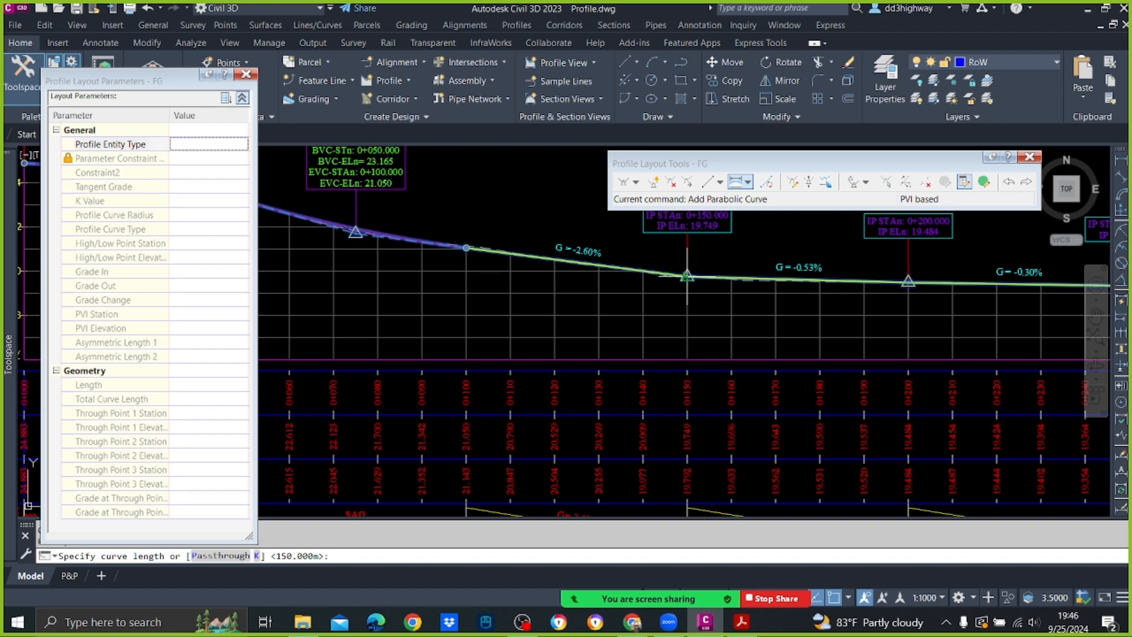
{"action": "key", "text": "Return"}
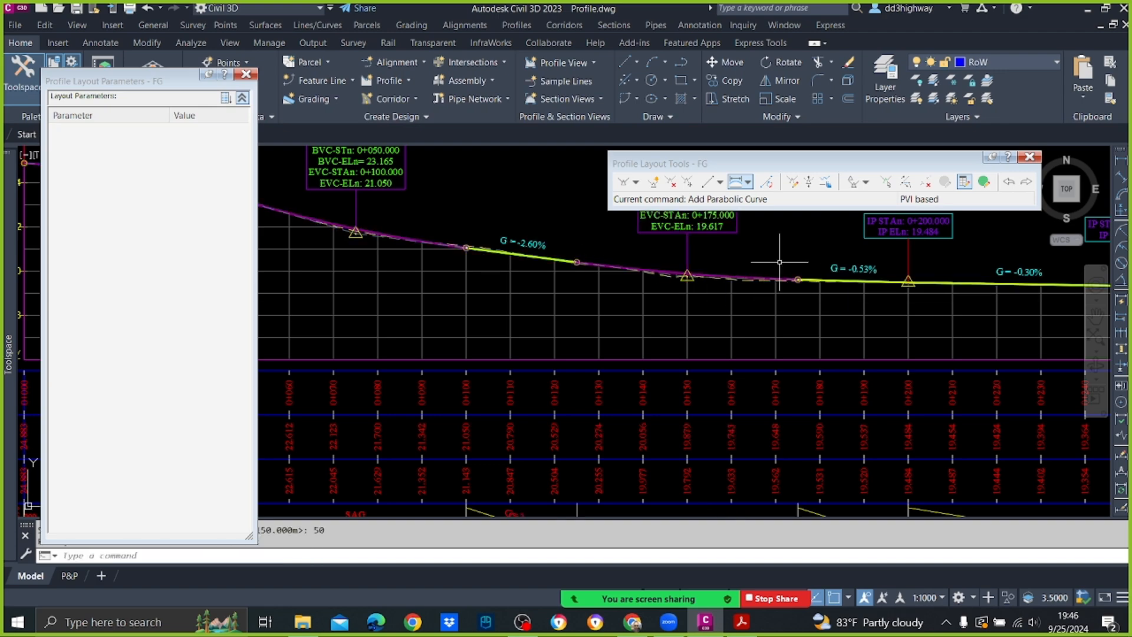
Examine the FG profile against EG around the curve at station 0+150, along with the following grades and the profile bands.
{"action": "scroll", "coordinate": [780, 262], "scroll_direction": "down", "scroll_amount": 3}
{"action": "scroll", "coordinate": [784, 268], "scroll_direction": "up", "scroll_amount": 5}
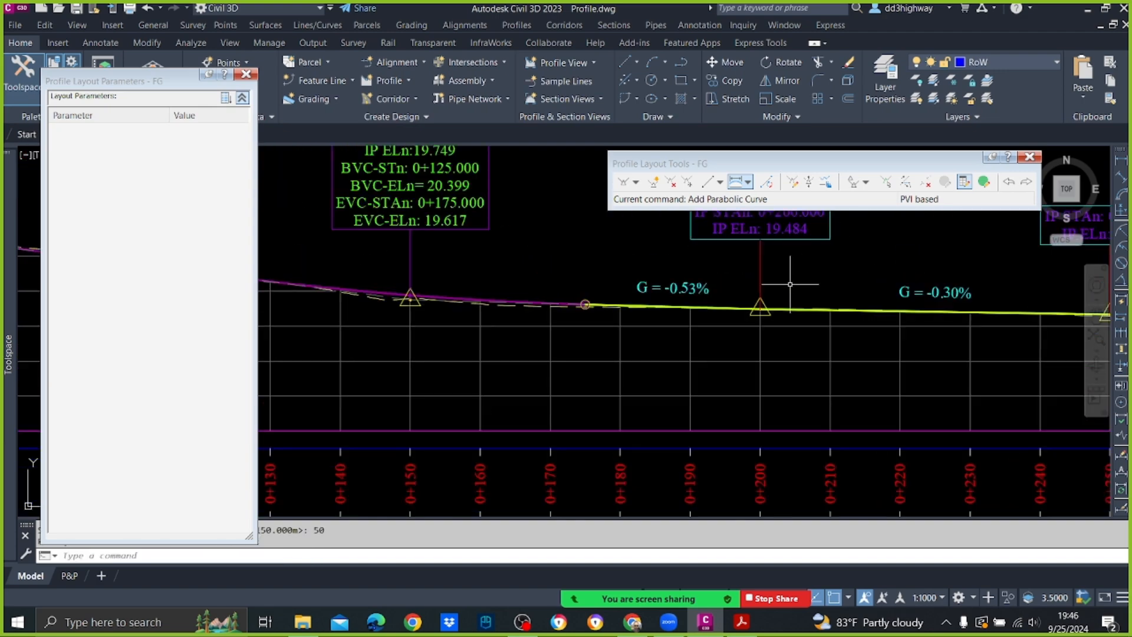
{"action": "scroll", "coordinate": [790, 284], "scroll_direction": "down", "scroll_amount": 1}
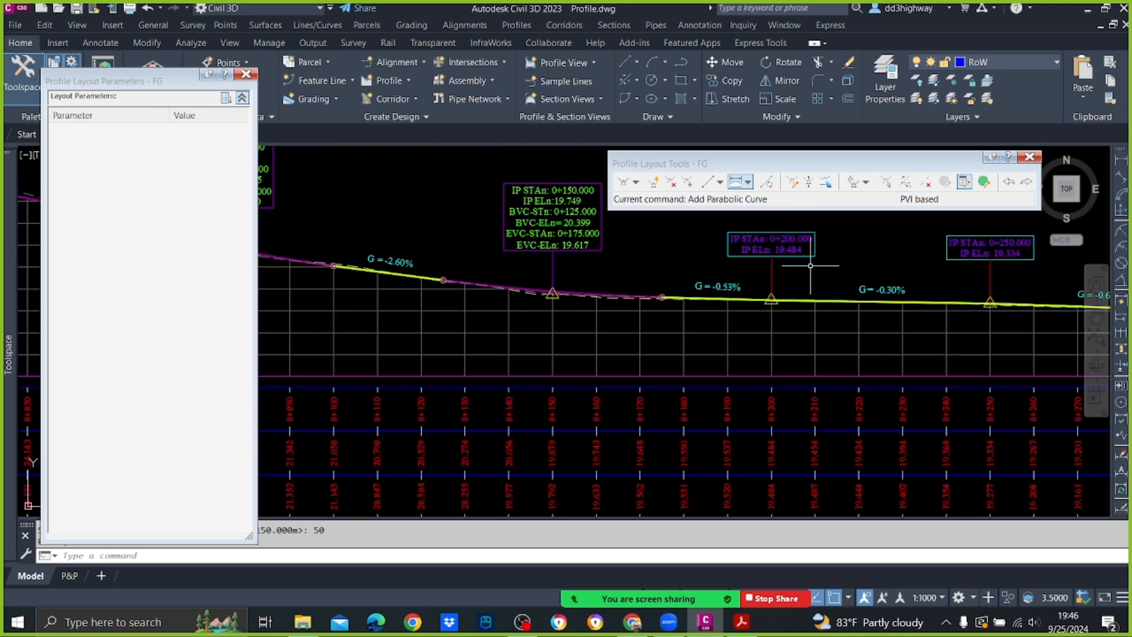
{"action": "scroll", "coordinate": [646, 247], "scroll_direction": "down", "scroll_amount": 4}
{"action": "scroll", "coordinate": [611, 305], "scroll_direction": "up", "scroll_amount": 2}
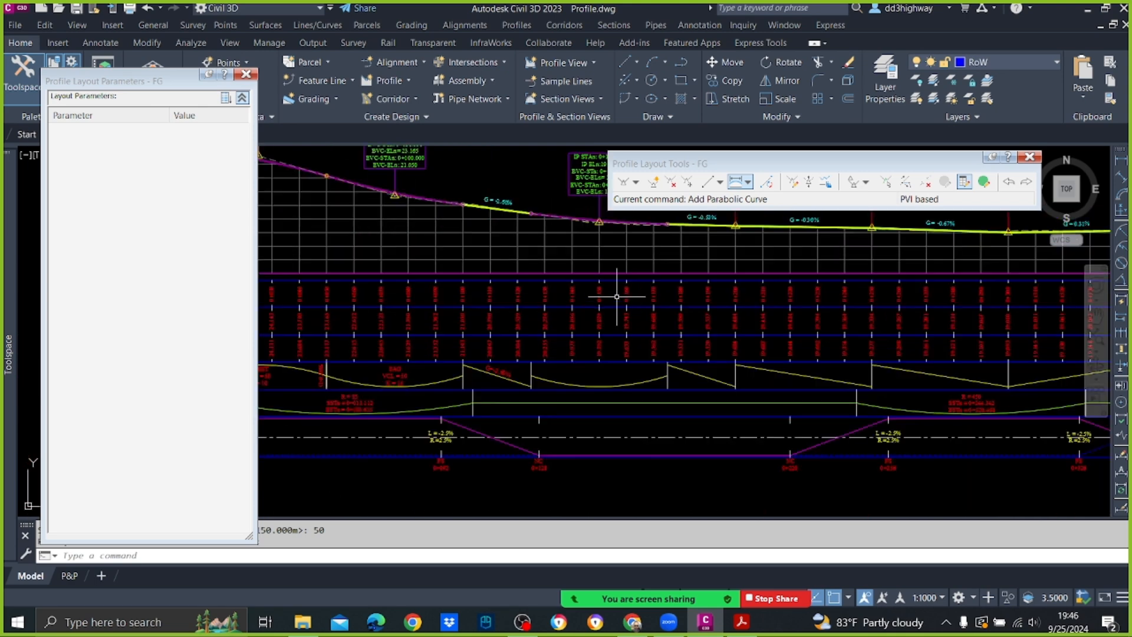
{"action": "scroll", "coordinate": [614, 274], "scroll_direction": "down", "scroll_amount": 2}
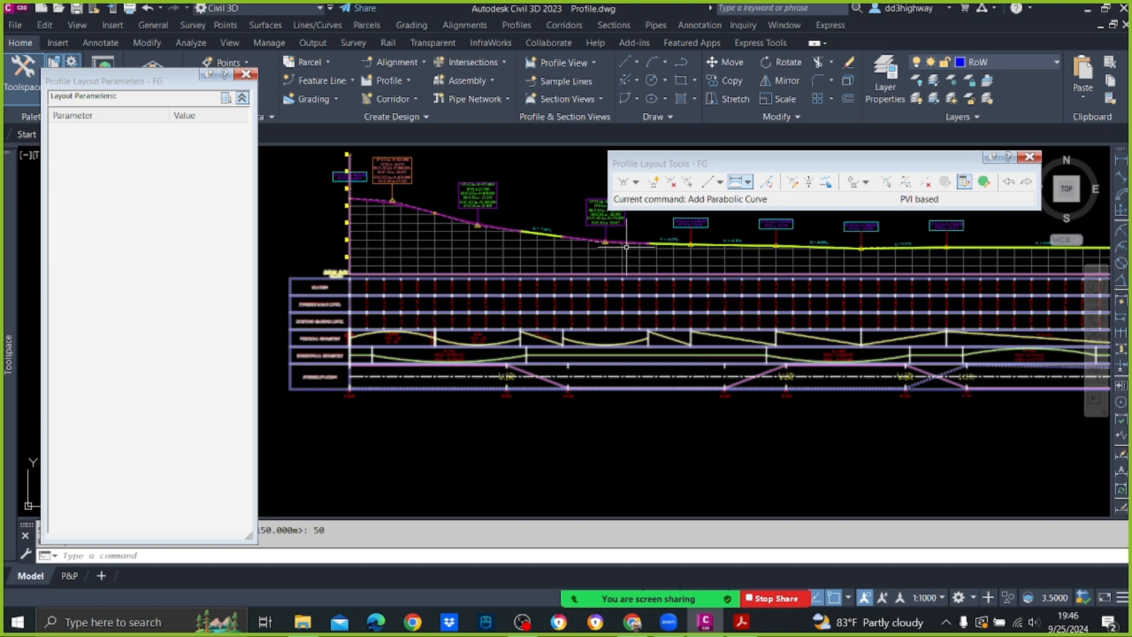
Add a parabolic vertical curve with a length of 50 m at the PVI at station 0+200.
{"action": "scroll", "coordinate": [646, 254], "scroll_direction": "up", "scroll_amount": 4}
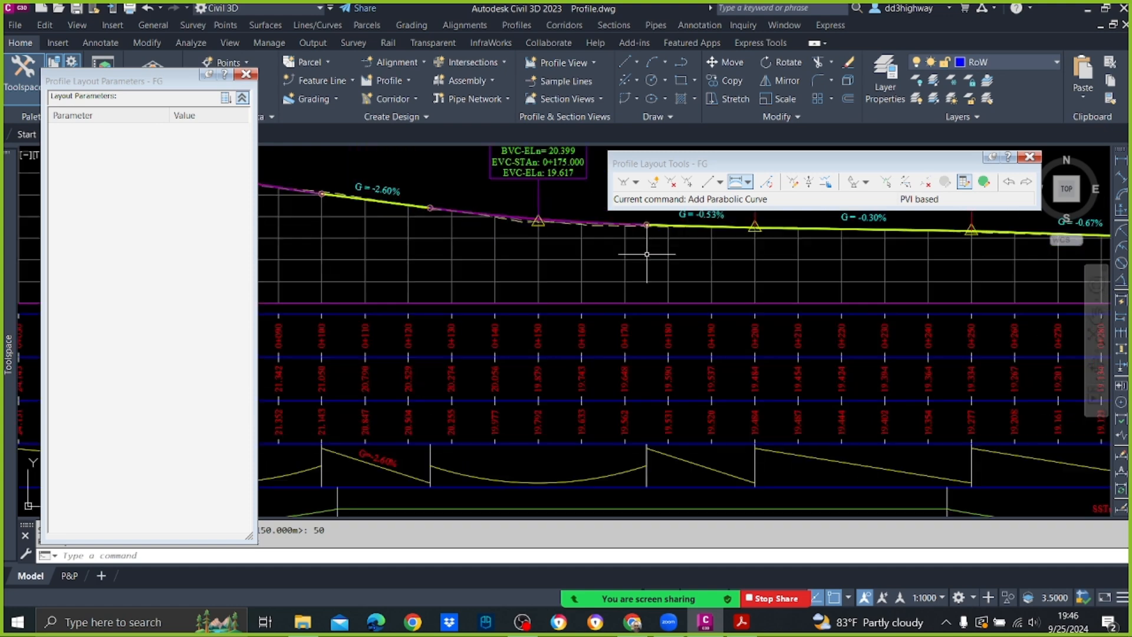
{"action": "scroll", "coordinate": [647, 254], "scroll_direction": "down", "scroll_amount": 4}
{"action": "scroll", "coordinate": [694, 242], "scroll_direction": "up", "scroll_amount": 4}
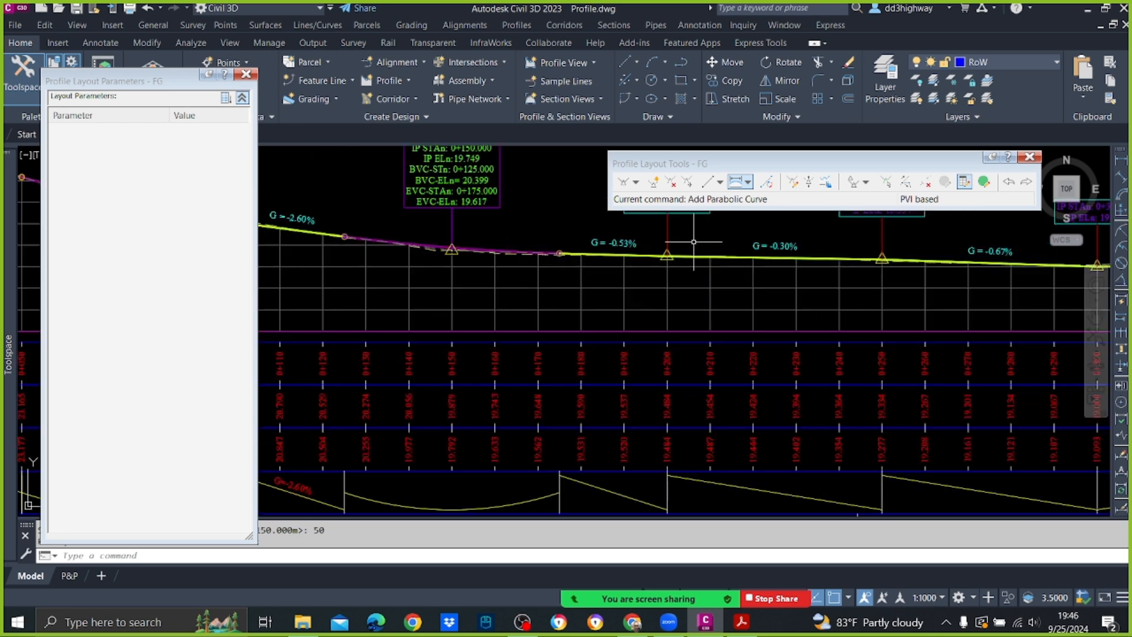
{"action": "left_click", "coordinate": [741, 184]}
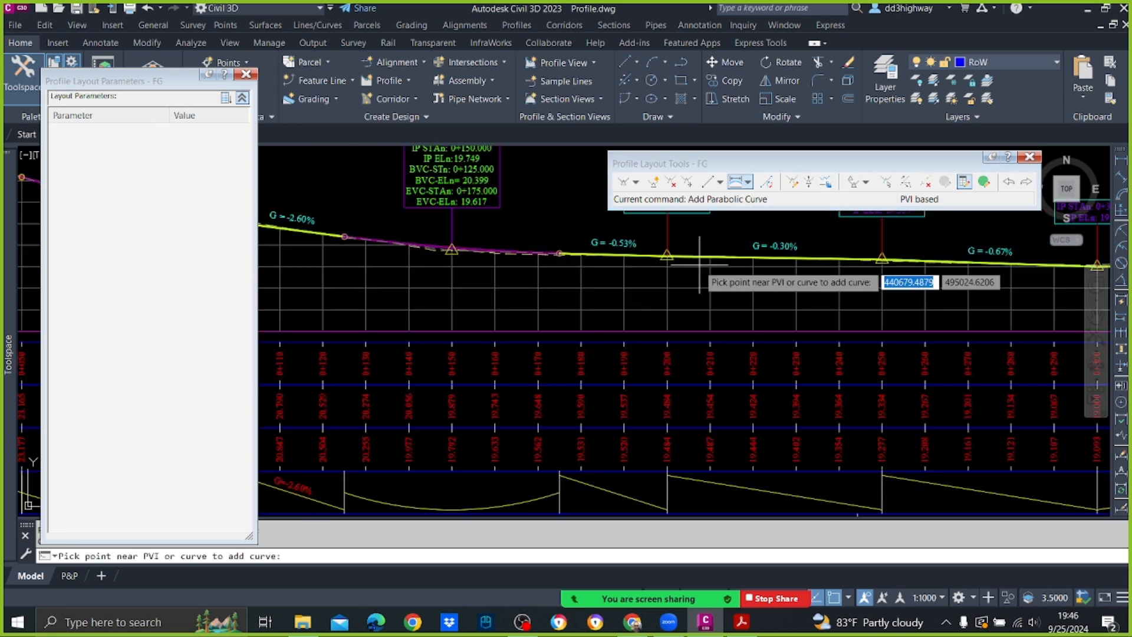
{"action": "left_click", "coordinate": [667, 255]}
{"action": "type", "text": "50"}
{"action": "key", "text": "Return"}
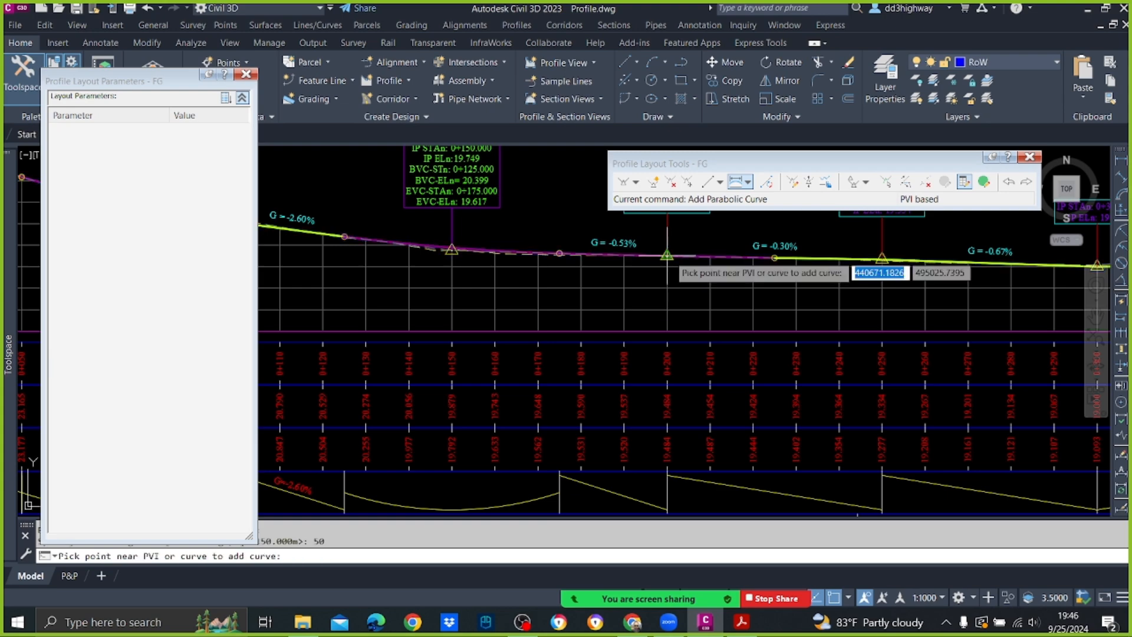
{"action": "key", "text": "Return"}
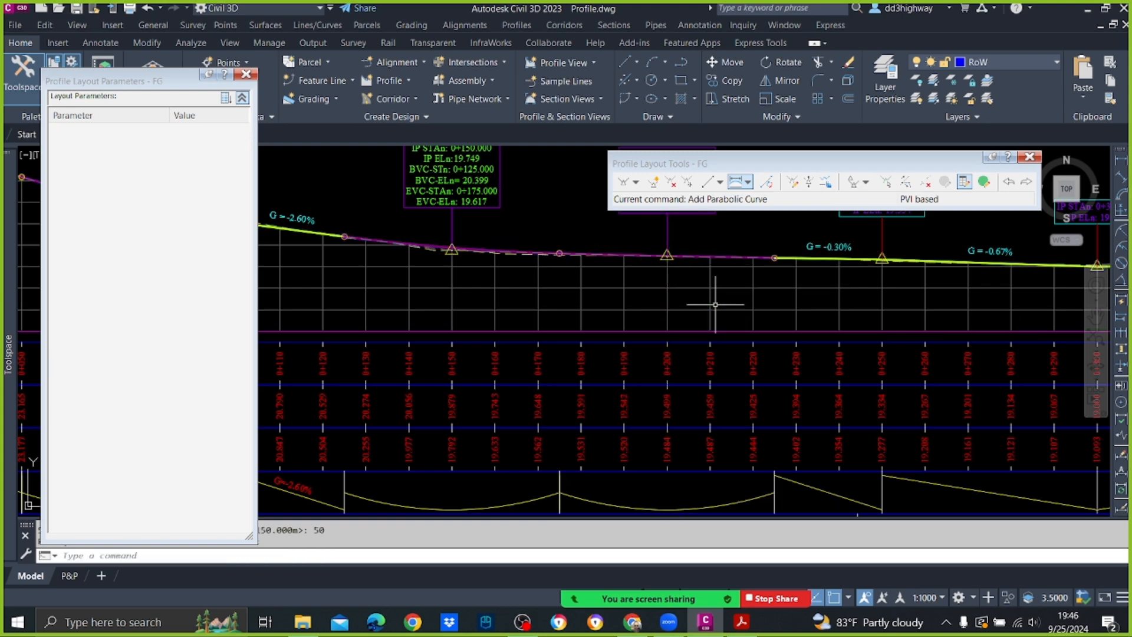
Add a 50 m long parabolic vertical curve at the PVI at station 0+250.
{"action": "scroll", "coordinate": [715, 305], "scroll_direction": "down", "scroll_amount": 4}
{"action": "scroll", "coordinate": [710, 245], "scroll_direction": "up", "scroll_amount": 4}
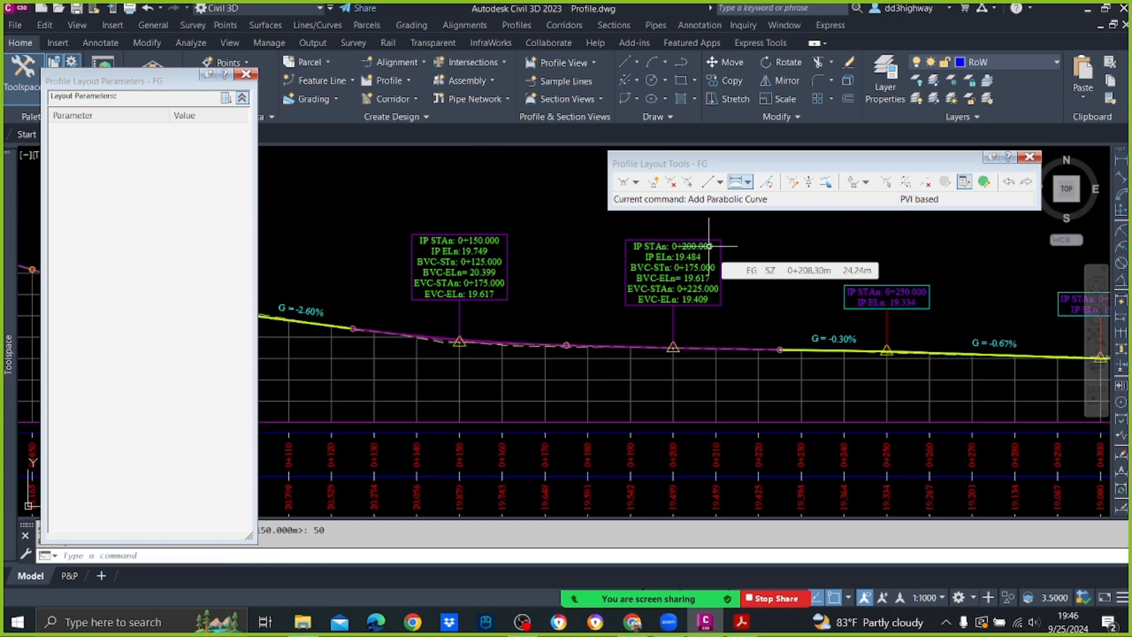
{"action": "scroll", "coordinate": [709, 248], "scroll_direction": "down", "scroll_amount": 3}
{"action": "scroll", "coordinate": [819, 279], "scroll_direction": "up", "scroll_amount": 3}
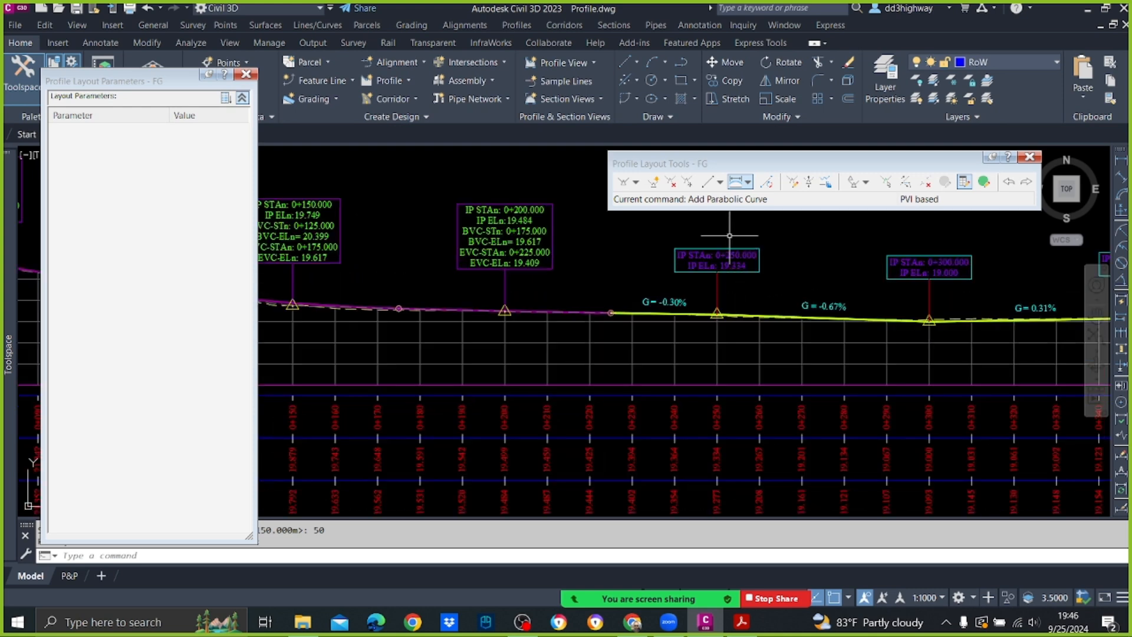
{"action": "left_click", "coordinate": [742, 181]}
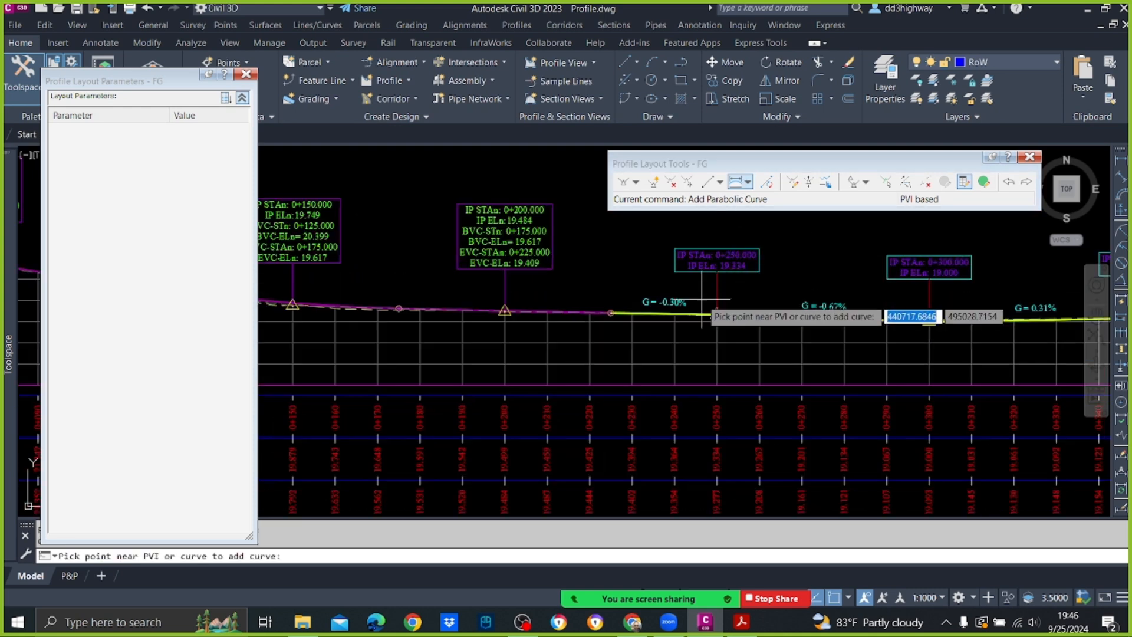
{"action": "left_click", "coordinate": [714, 312]}
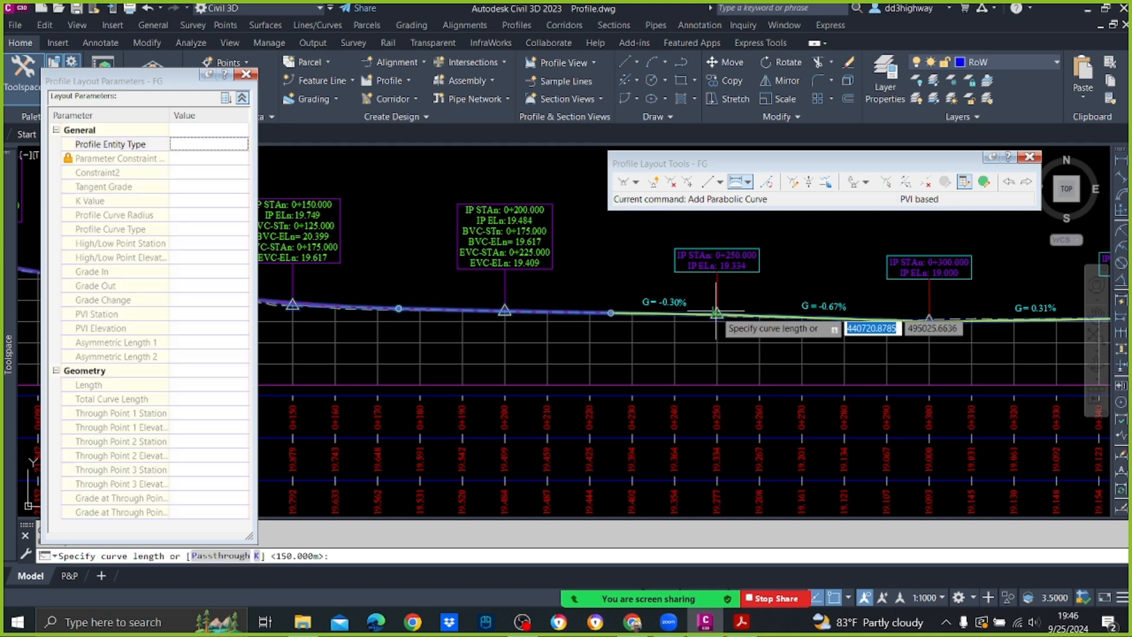
{"action": "type", "text": "50"}
{"action": "key", "text": "Return"}
{"action": "key", "text": "Return"}
Add a 50 m parabolic vertical curve to the FG profile at the station 0+300 PVI.
{"action": "scroll", "coordinate": [955, 301], "scroll_direction": "down", "scroll_amount": 3}
{"action": "scroll", "coordinate": [967, 298], "scroll_direction": "up", "scroll_amount": 3}
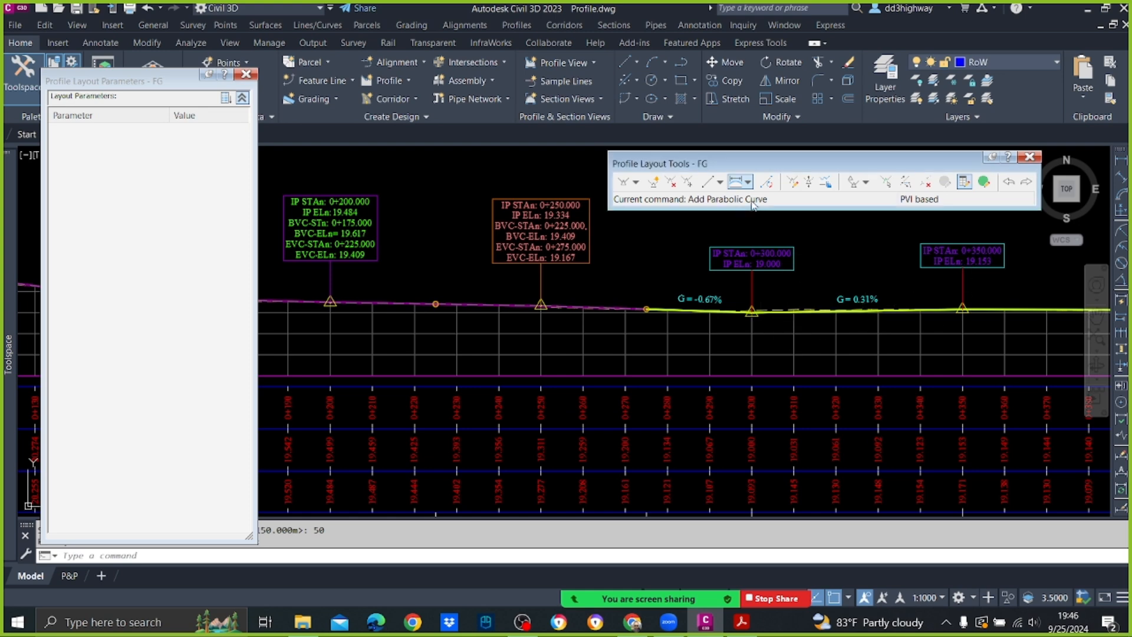
{"action": "left_click", "coordinate": [736, 183]}
{"action": "left_click", "coordinate": [752, 311]}
{"action": "type", "text": "50"}
{"action": "key", "text": "Return"}
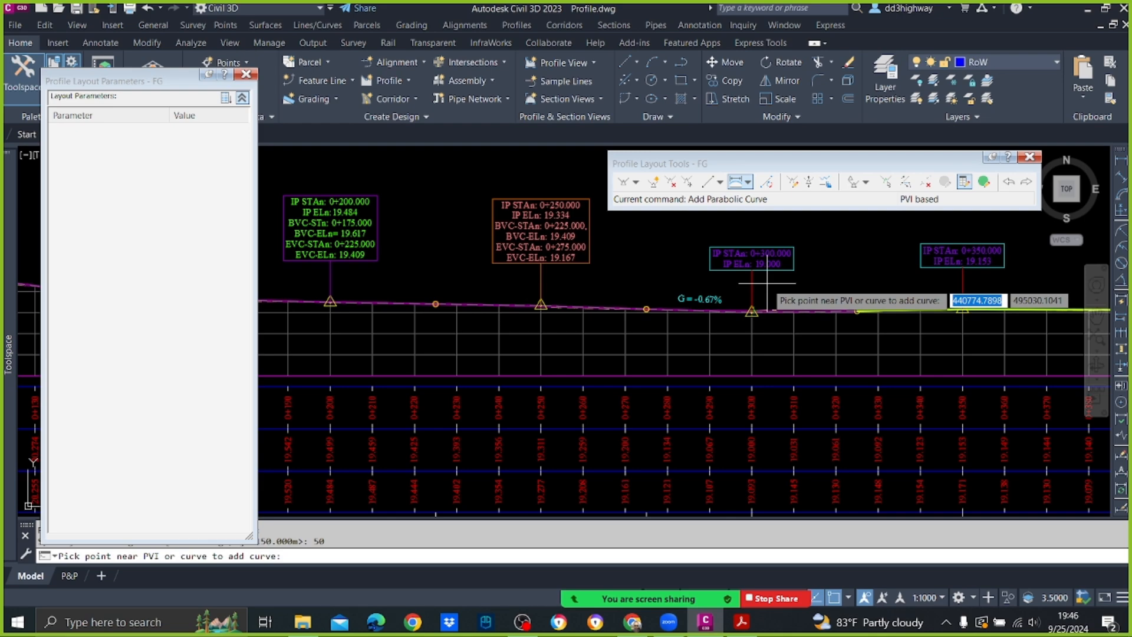
Open the profile view's properties and reapply them to refresh the vertical geometry band labels.
{"action": "scroll", "coordinate": [713, 301], "scroll_direction": "down", "scroll_amount": 3}
{"action": "scroll", "coordinate": [642, 308], "scroll_direction": "up", "scroll_amount": 2}
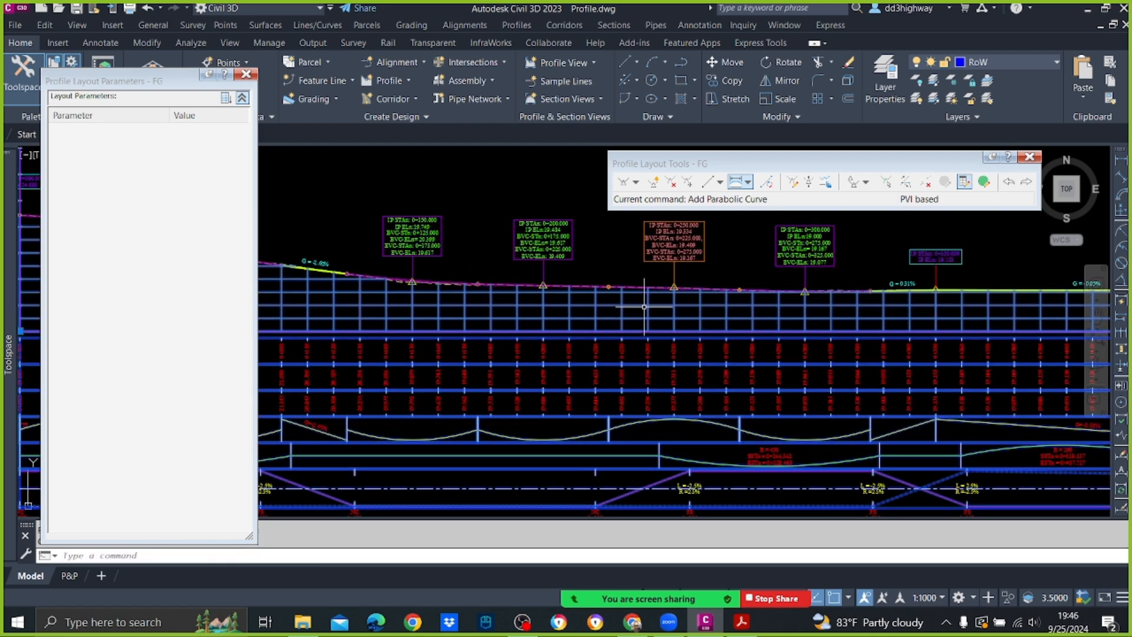
{"action": "left_click", "coordinate": [645, 306]}
{"action": "right_click", "coordinate": [645, 307]}
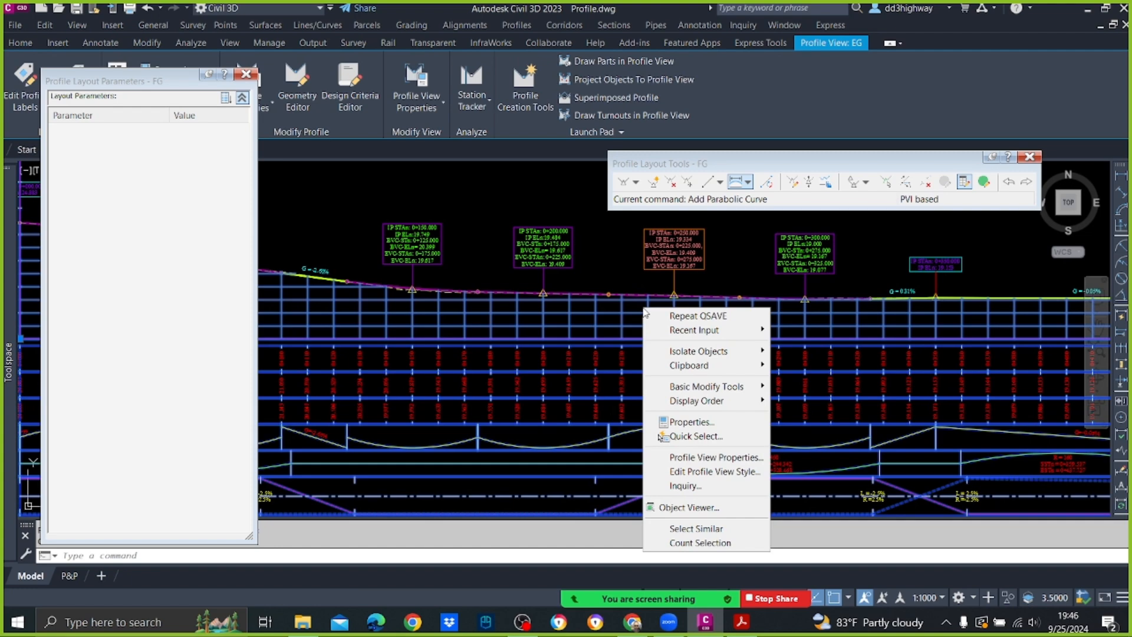
{"action": "left_click", "coordinate": [715, 458]}
{"action": "left_click", "coordinate": [618, 460]}
{"action": "left_click", "coordinate": [502, 460]}
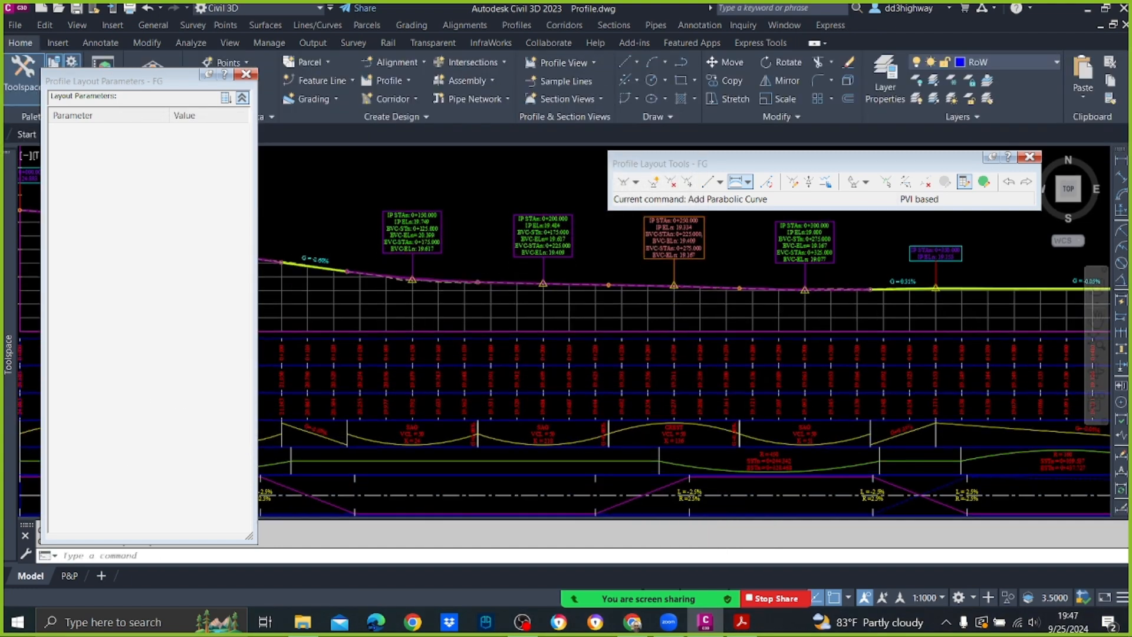
Examine the curve types, VCL lengths and K values in the vertical geometry band, and the PVI labels around station 0+300.
{"action": "scroll", "coordinate": [673, 354], "scroll_direction": "down", "scroll_amount": 5}
{"action": "scroll", "coordinate": [531, 366], "scroll_direction": "up", "scroll_amount": 8}
{"action": "scroll", "coordinate": [446, 352], "scroll_direction": "up", "scroll_amount": 4}
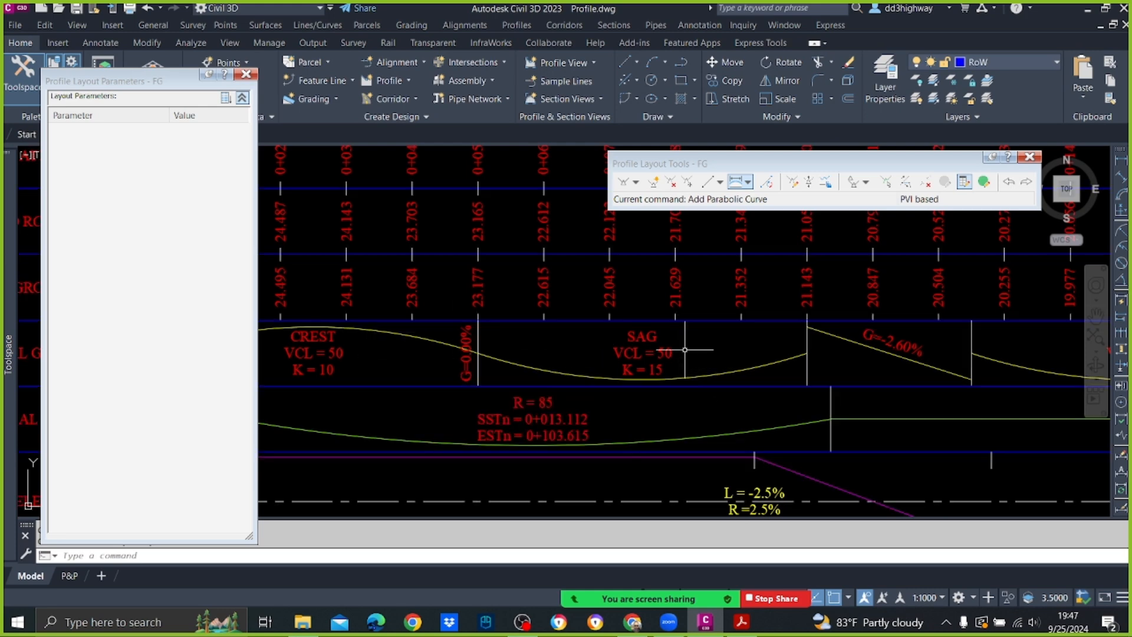
{"action": "scroll", "coordinate": [683, 351], "scroll_direction": "down", "scroll_amount": 5}
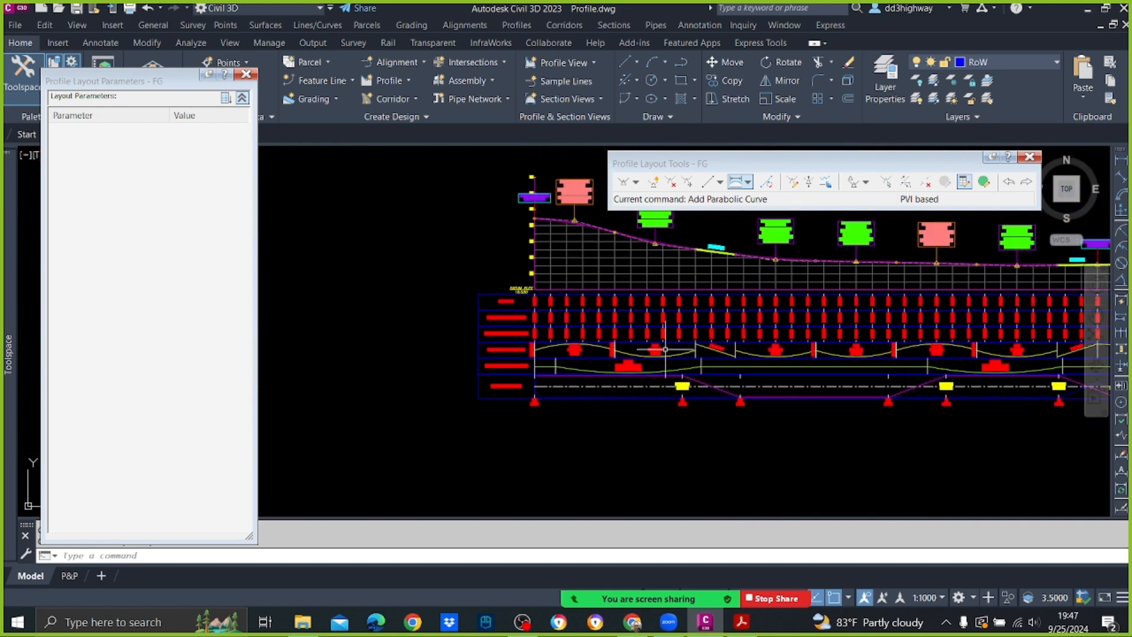
{"action": "scroll", "coordinate": [772, 326], "scroll_direction": "up", "scroll_amount": 5}
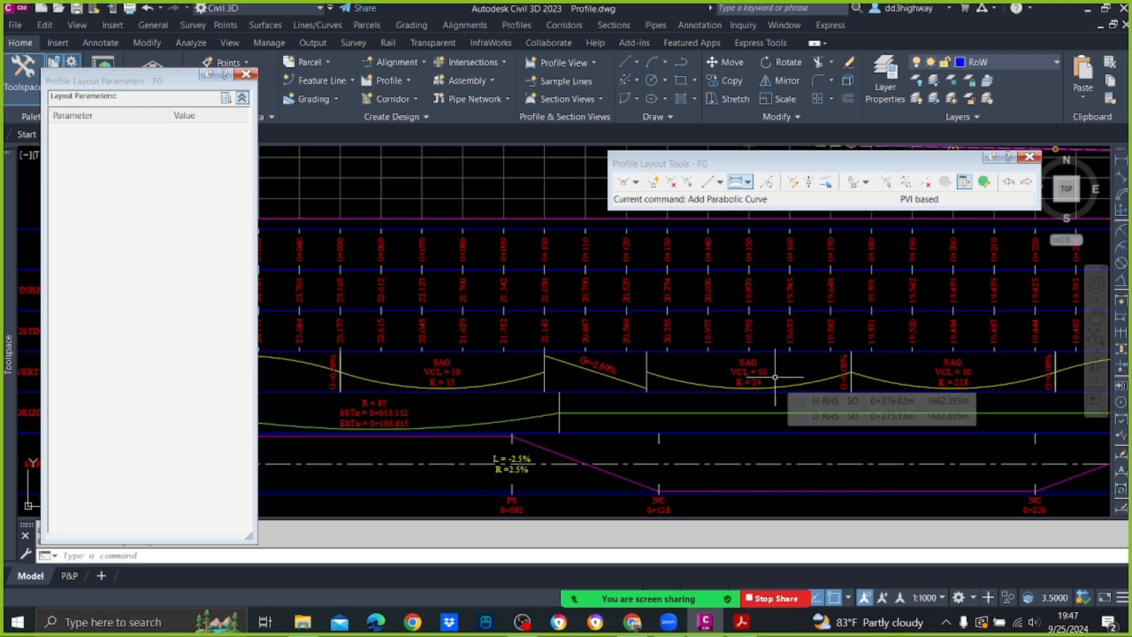
{"action": "scroll", "coordinate": [762, 383], "scroll_direction": "down", "scroll_amount": 5}
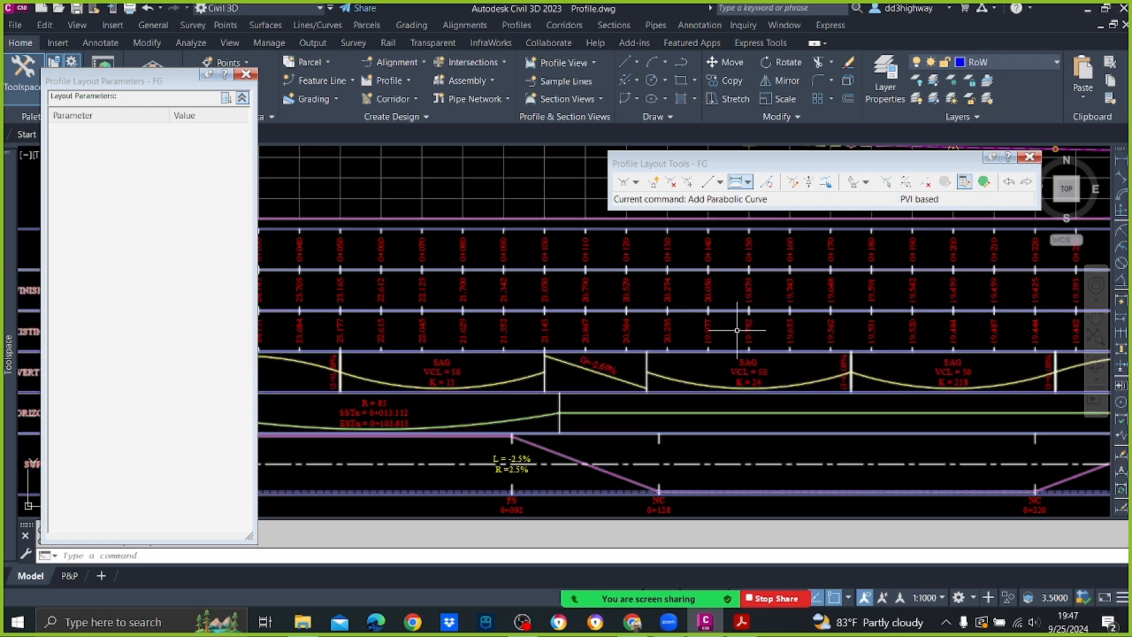
{"action": "scroll", "coordinate": [847, 346], "scroll_direction": "up", "scroll_amount": 4}
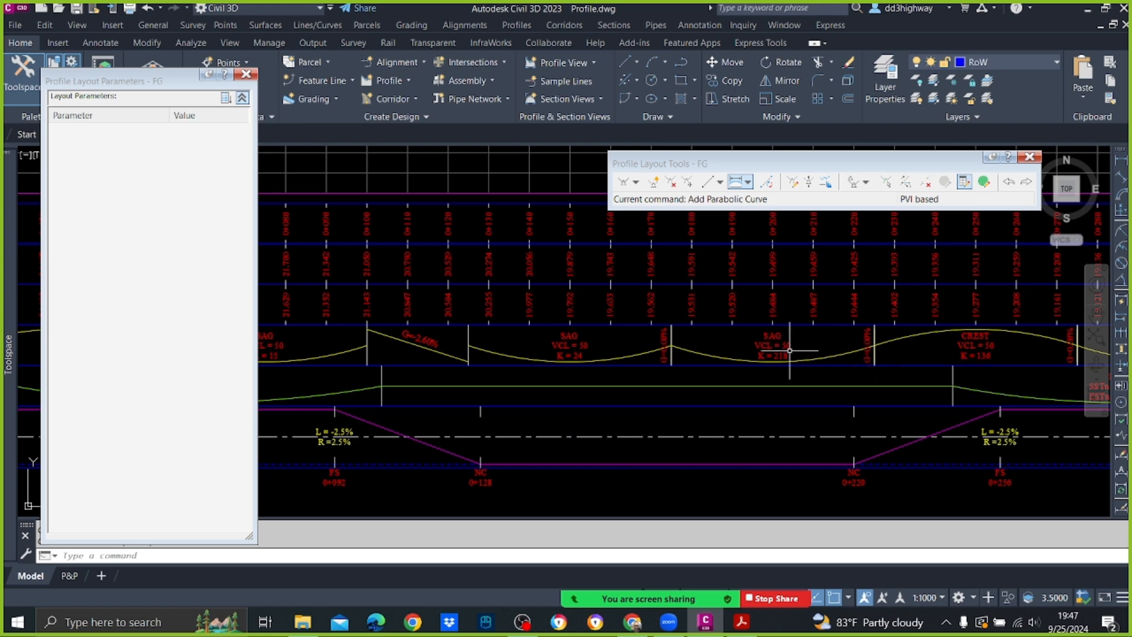
{"action": "scroll", "coordinate": [787, 352], "scroll_direction": "down", "scroll_amount": 4}
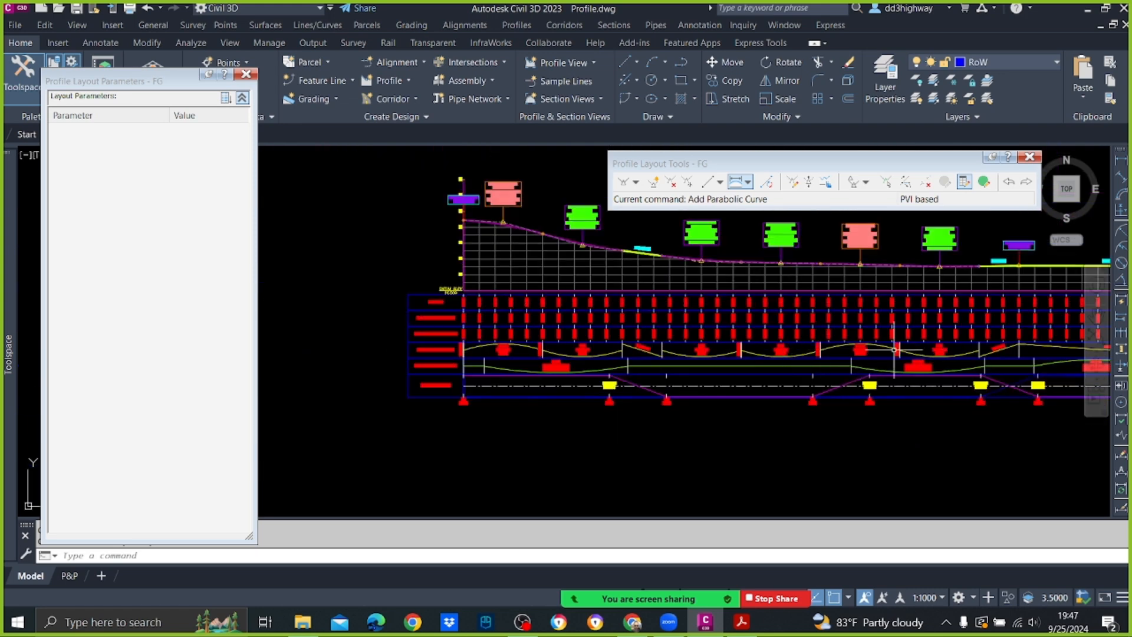
{"action": "scroll", "coordinate": [918, 350], "scroll_direction": "up", "scroll_amount": 4}
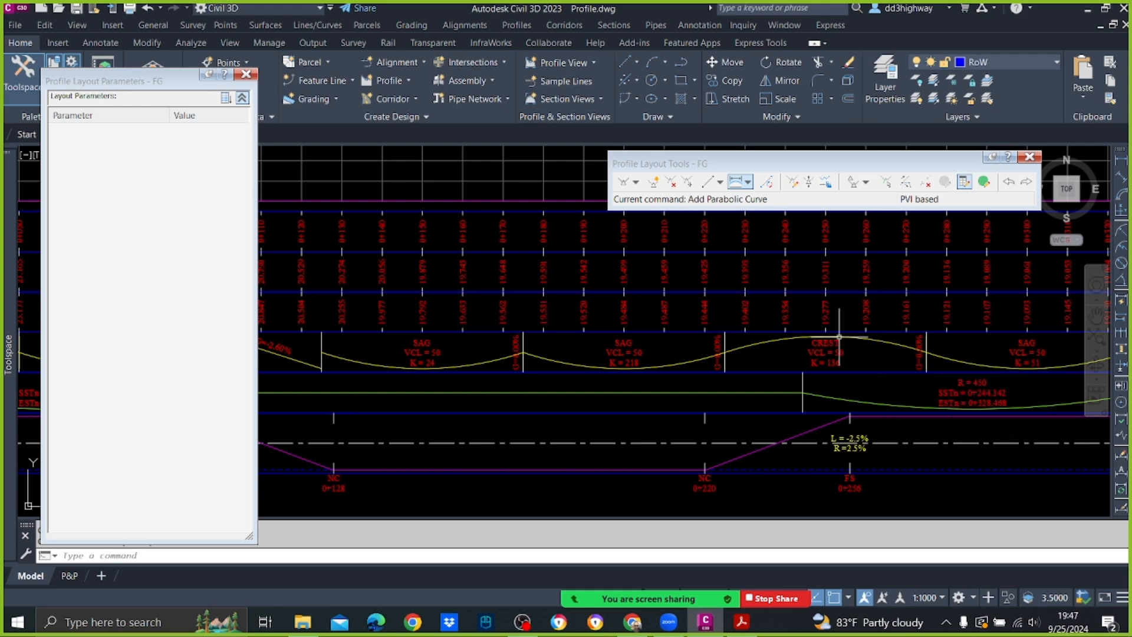
{"action": "scroll", "coordinate": [873, 360], "scroll_direction": "down", "scroll_amount": 4}
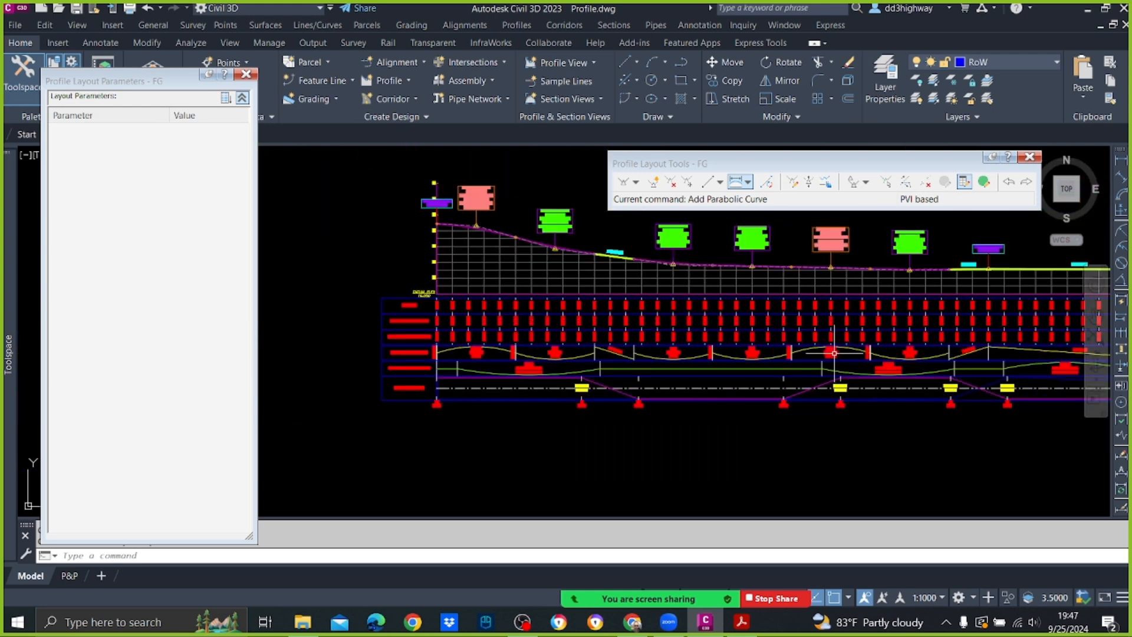
{"action": "scroll", "coordinate": [891, 350], "scroll_direction": "up", "scroll_amount": 4}
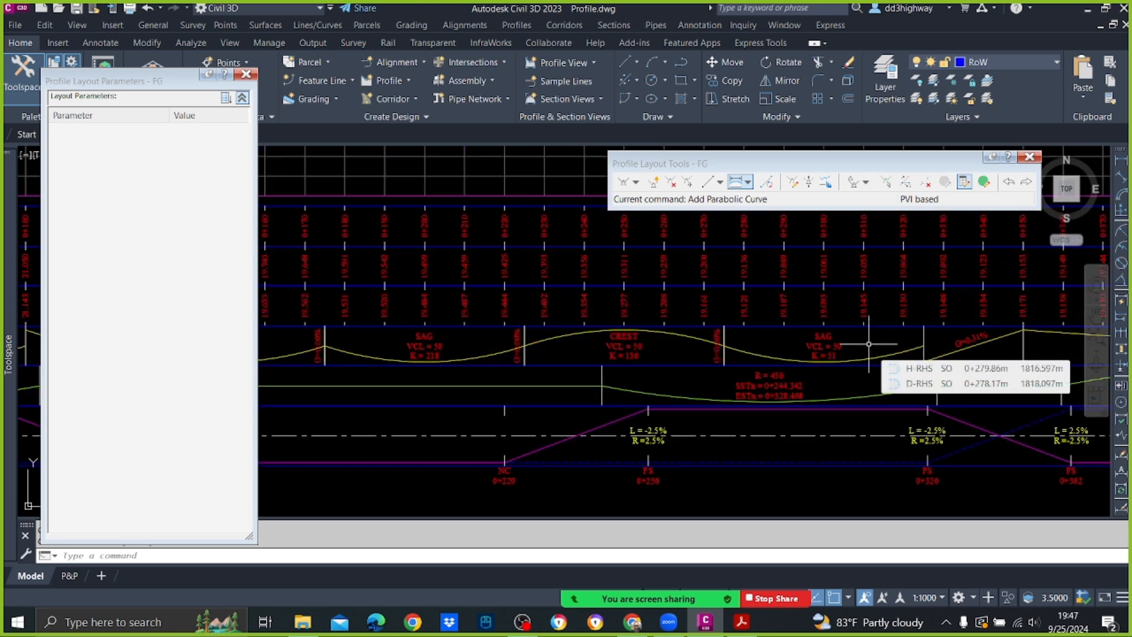
{"action": "scroll", "coordinate": [833, 346], "scroll_direction": "down", "scroll_amount": 3}
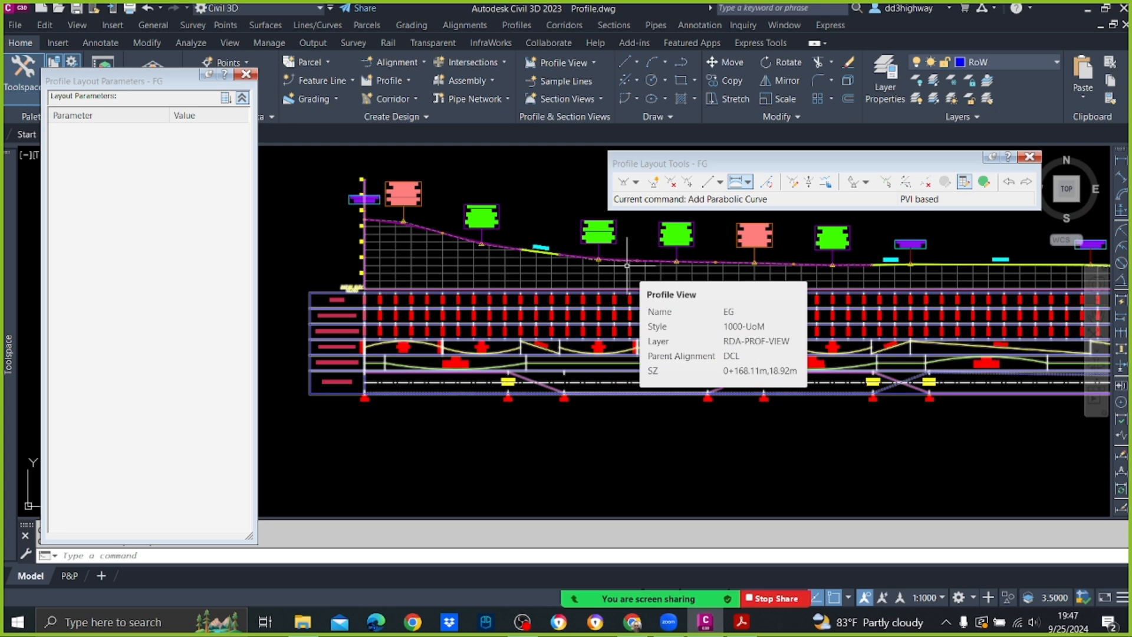
{"action": "scroll", "coordinate": [626, 265], "scroll_direction": "up", "scroll_amount": 5}
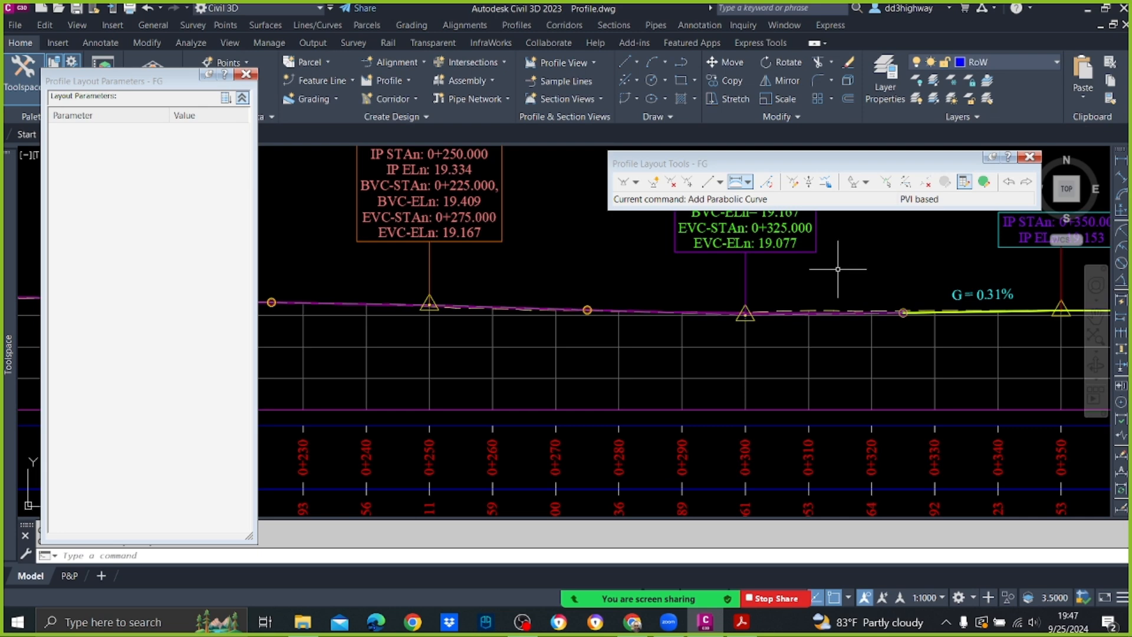
{"action": "scroll", "coordinate": [837, 266], "scroll_direction": "down", "scroll_amount": 2}
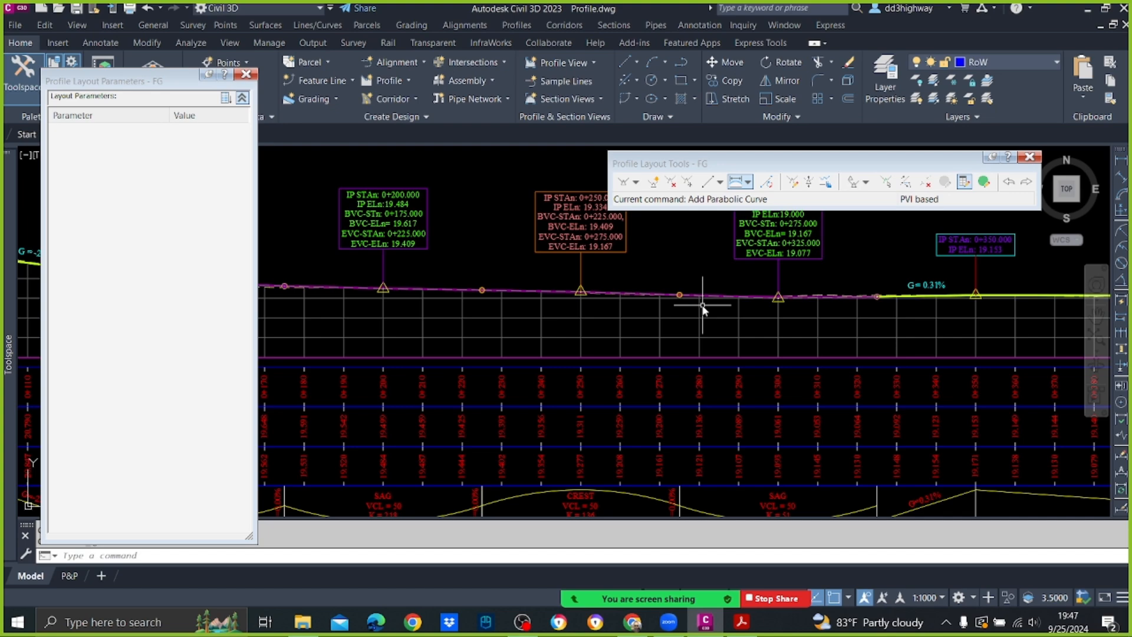
Move the PVI near station 0+465 to station 0+450 by editing its PVI station.
{"action": "scroll", "coordinate": [860, 325], "scroll_direction": "down", "scroll_amount": 8}
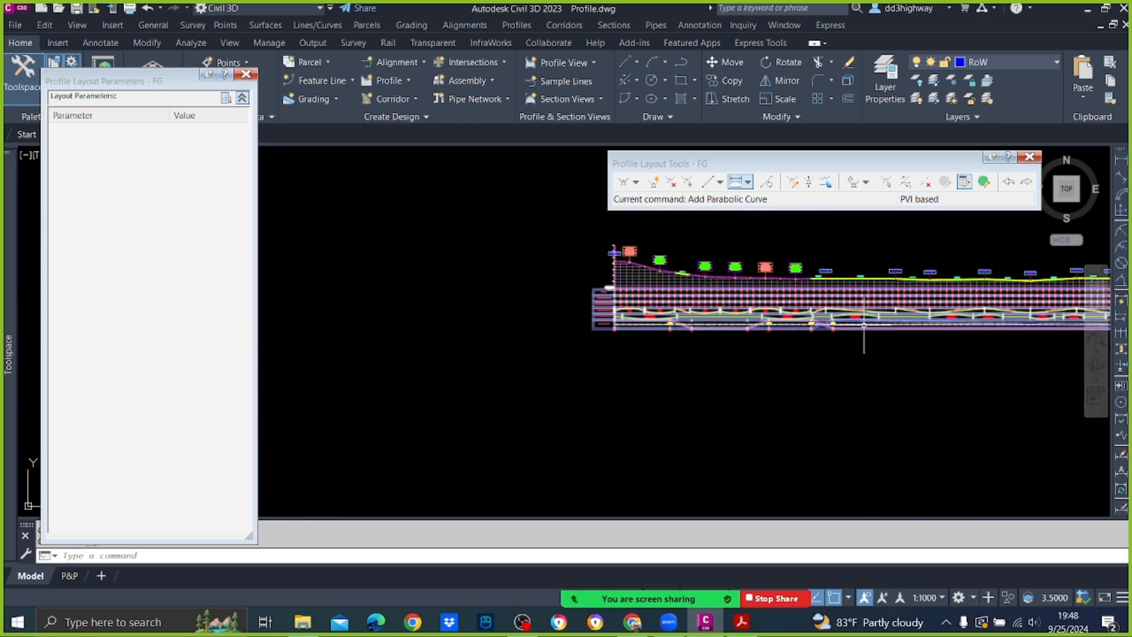
{"action": "scroll", "coordinate": [867, 271], "scroll_direction": "up", "scroll_amount": 8}
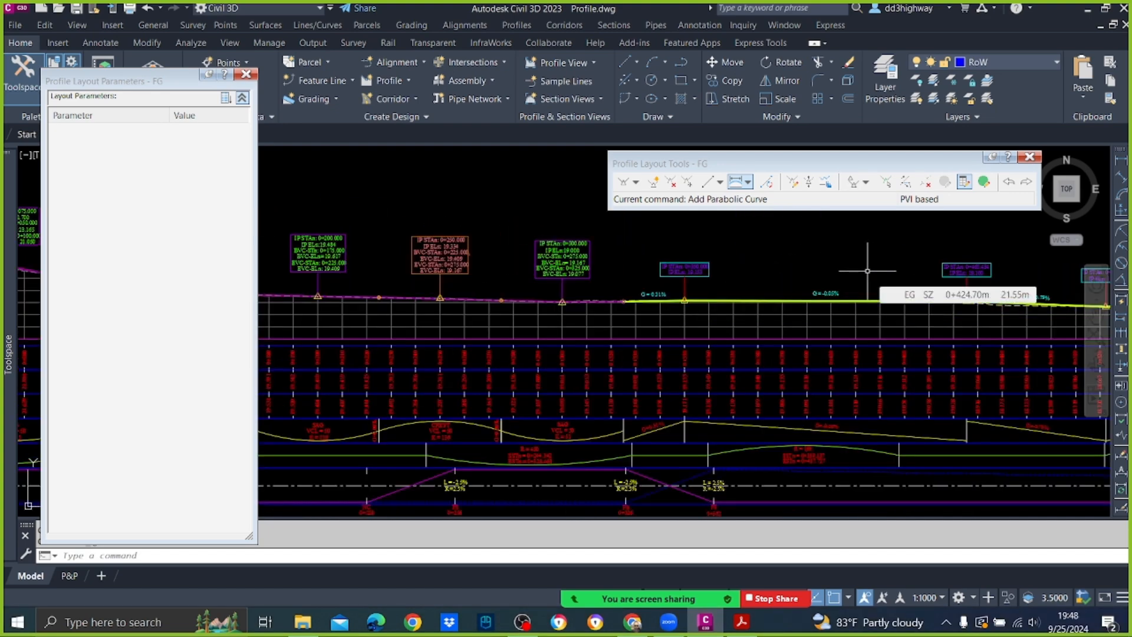
{"action": "scroll", "coordinate": [862, 283], "scroll_direction": "up", "scroll_amount": 2}
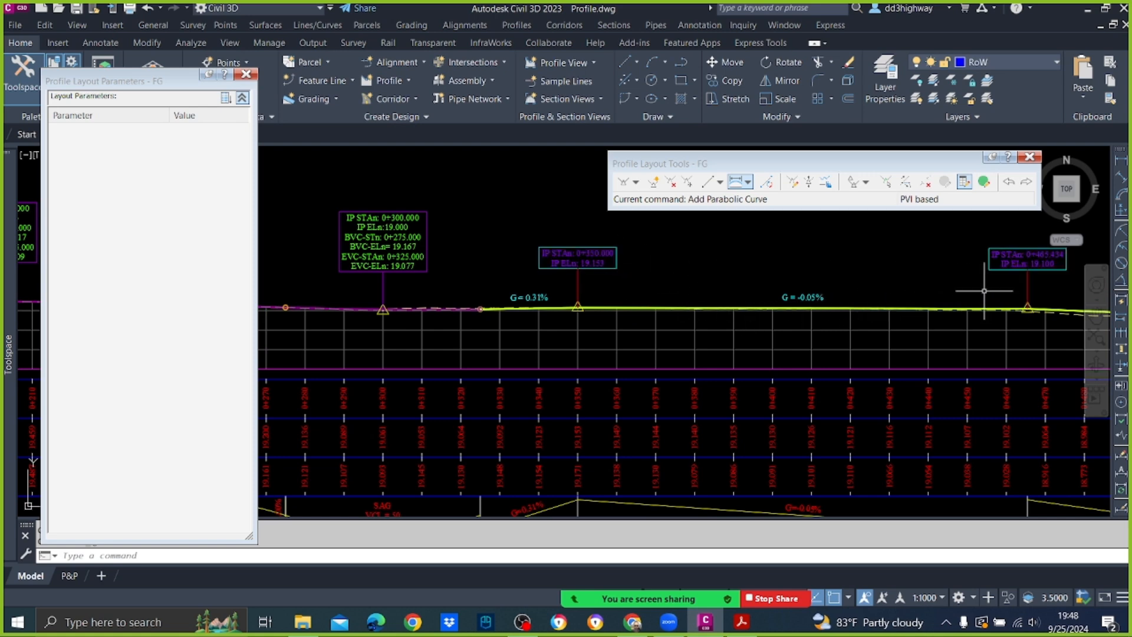
{"action": "scroll", "coordinate": [944, 300], "scroll_direction": "down", "scroll_amount": 3}
{"action": "type", "text": "Pan"}
{"action": "key", "text": "Return"}
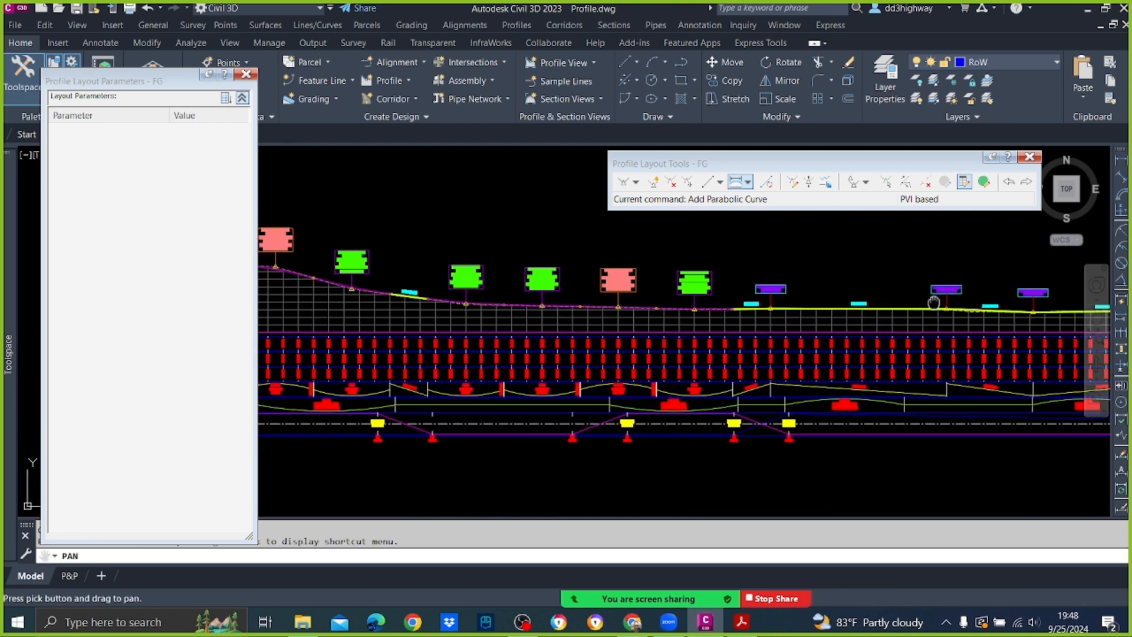
{"action": "scroll", "coordinate": [702, 298], "scroll_direction": "up", "scroll_amount": 4}
{"action": "left_click_drag", "start_coordinate": [652, 299], "coordinate": [791, 302]}
{"action": "key", "text": "Escape"}
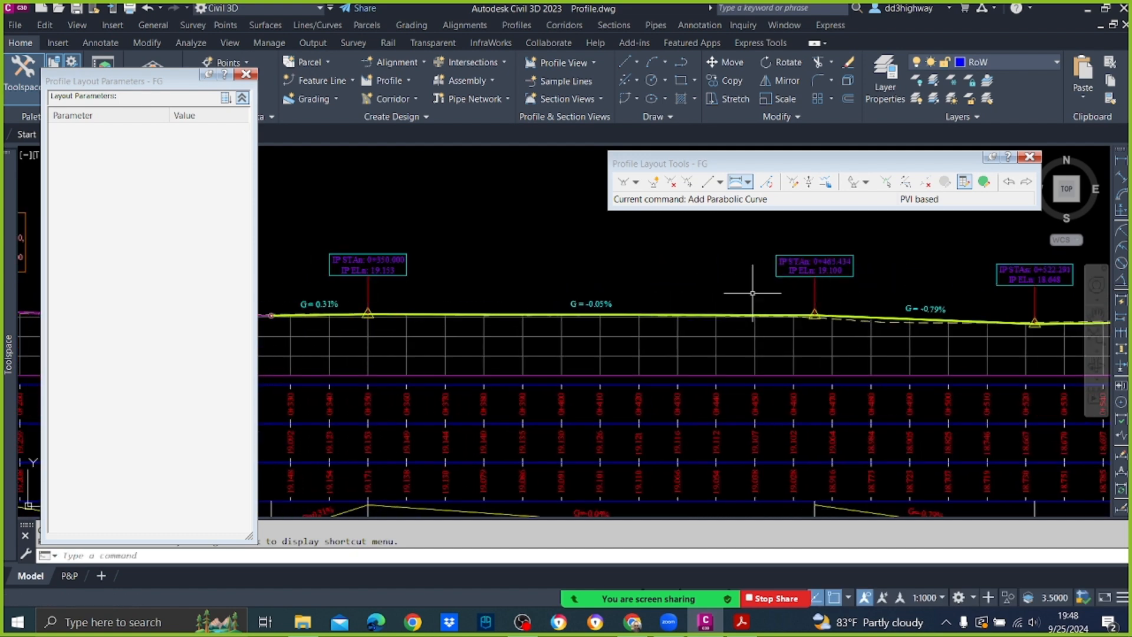
{"action": "left_click", "coordinate": [885, 183]}
{"action": "left_click", "coordinate": [814, 314]}
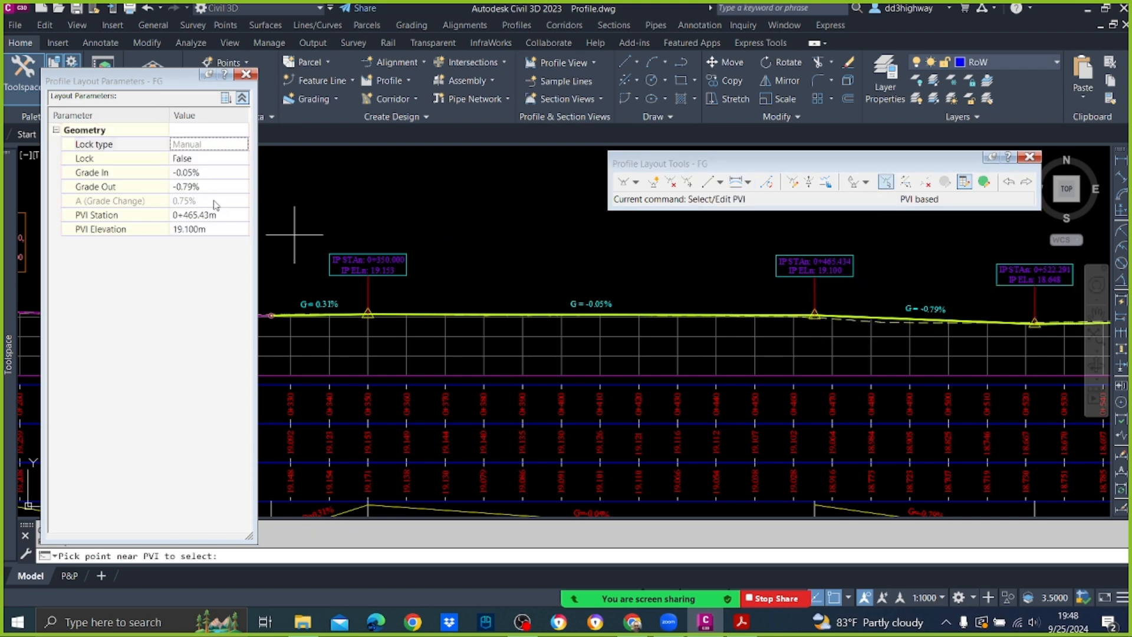
{"action": "left_click", "coordinate": [217, 215]}
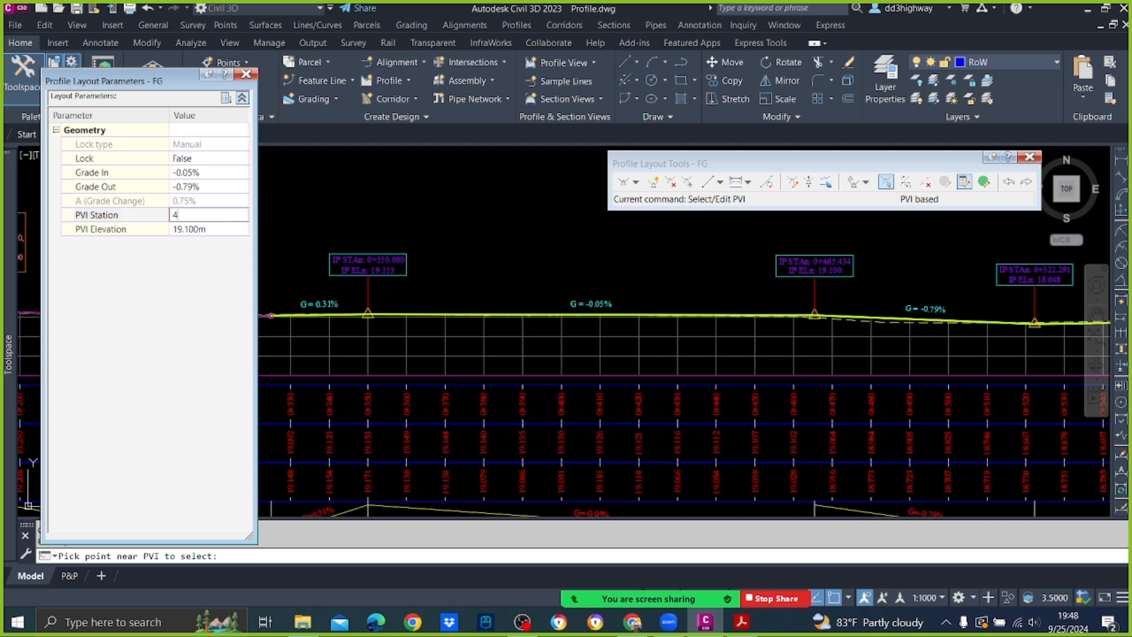
{"action": "key", "text": "Return"}
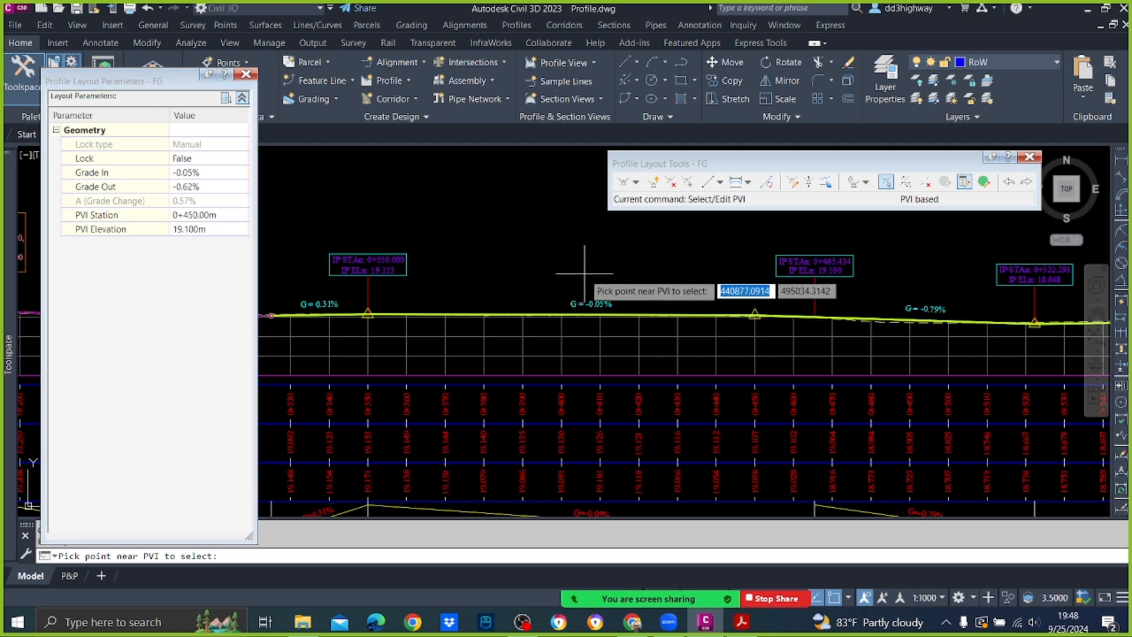
{"action": "key", "text": "Escape"}
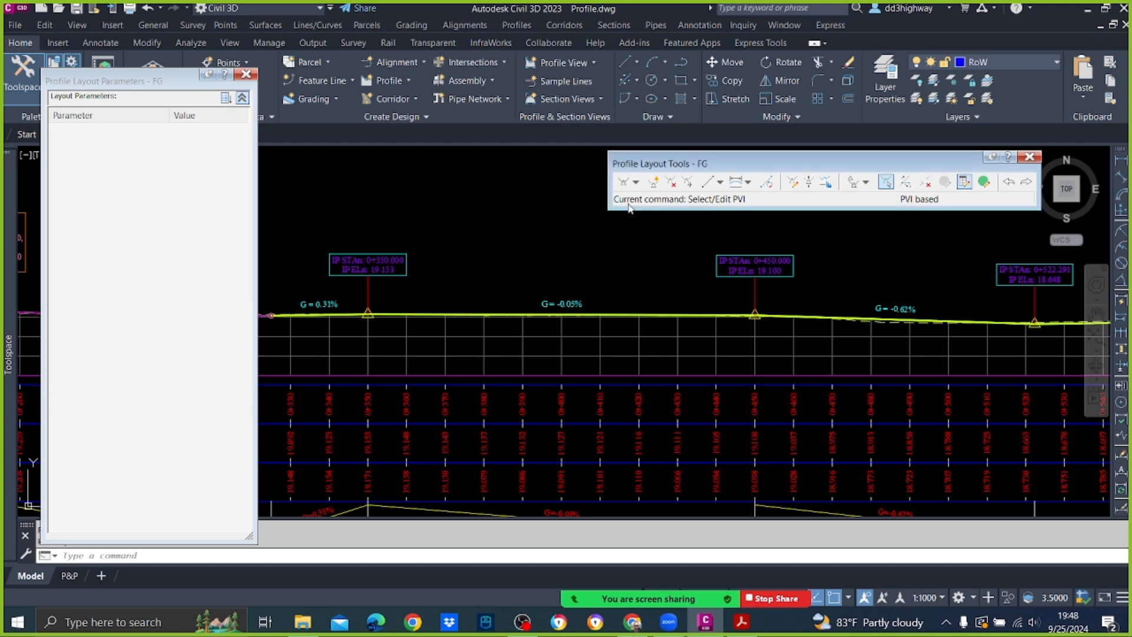
Insert a PVI at station 0+400 on the FG tangent between stations 0+350 and 0+450.
{"action": "left_click", "coordinate": [654, 182]}
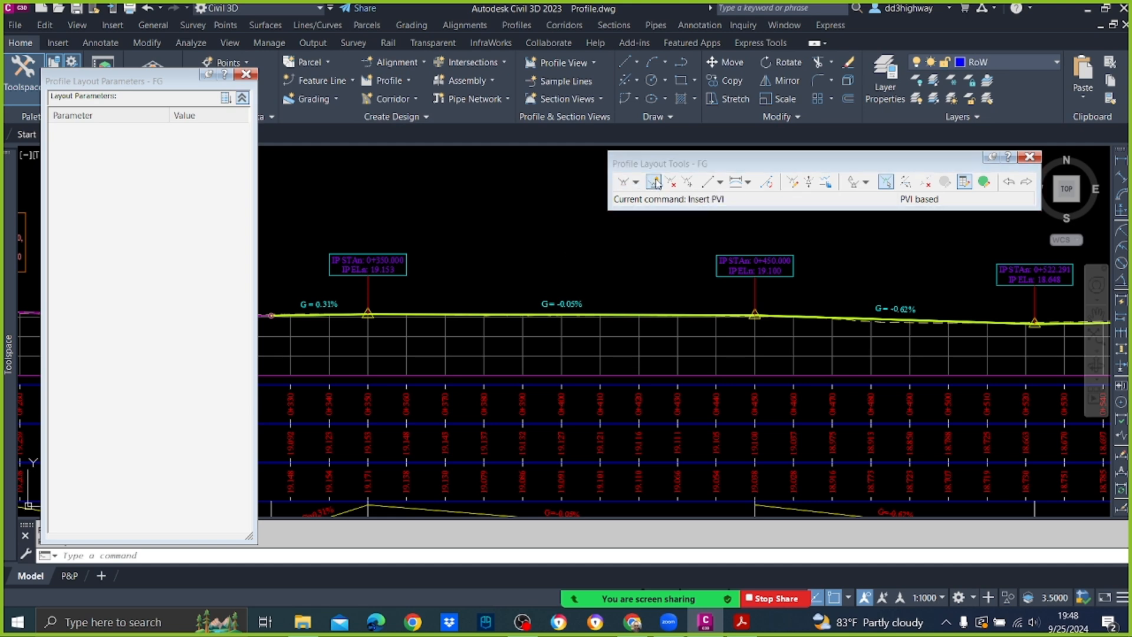
{"action": "left_click", "coordinate": [562, 302]}
{"action": "key", "text": "Return"}
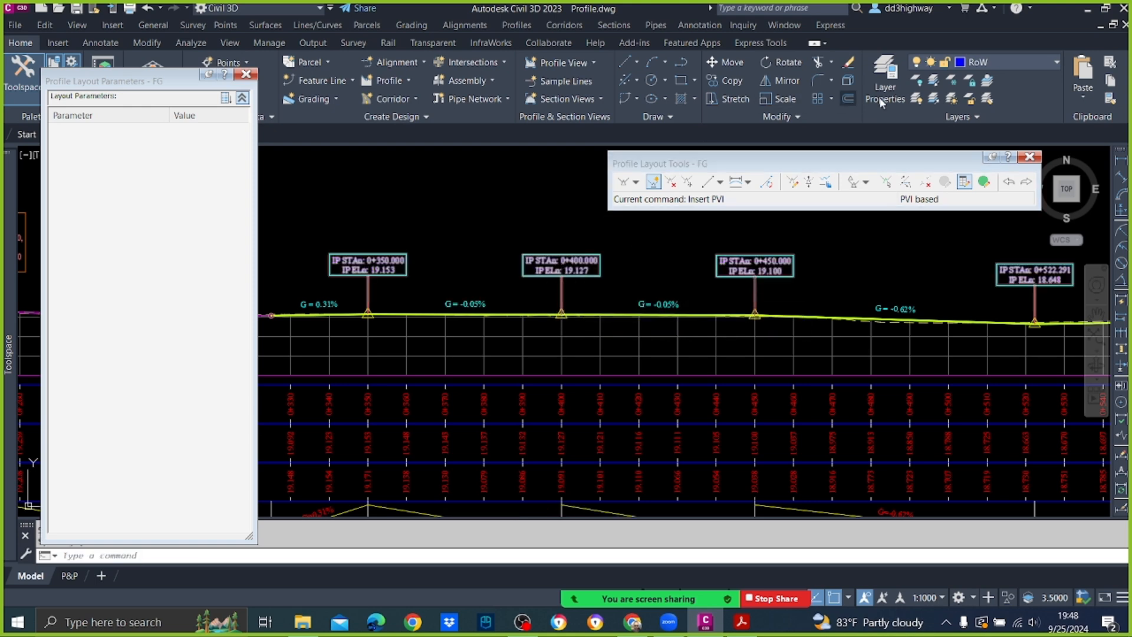
Set the grade in of the station 0+450 PVI to -0.3%.
{"action": "left_click", "coordinate": [885, 184]}
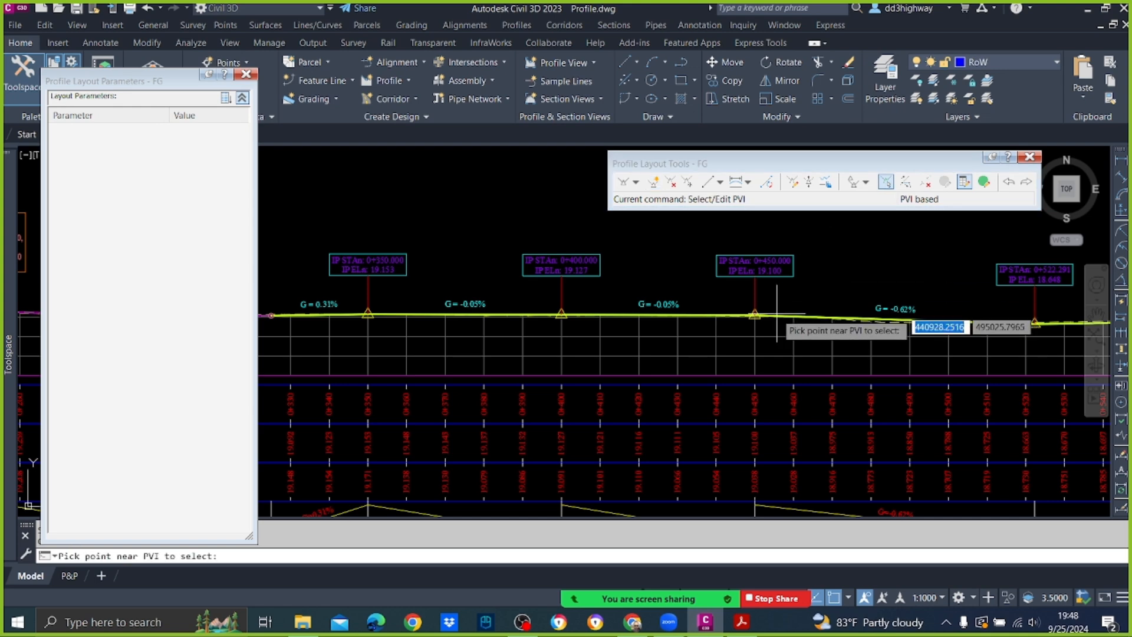
{"action": "left_click", "coordinate": [761, 315]}
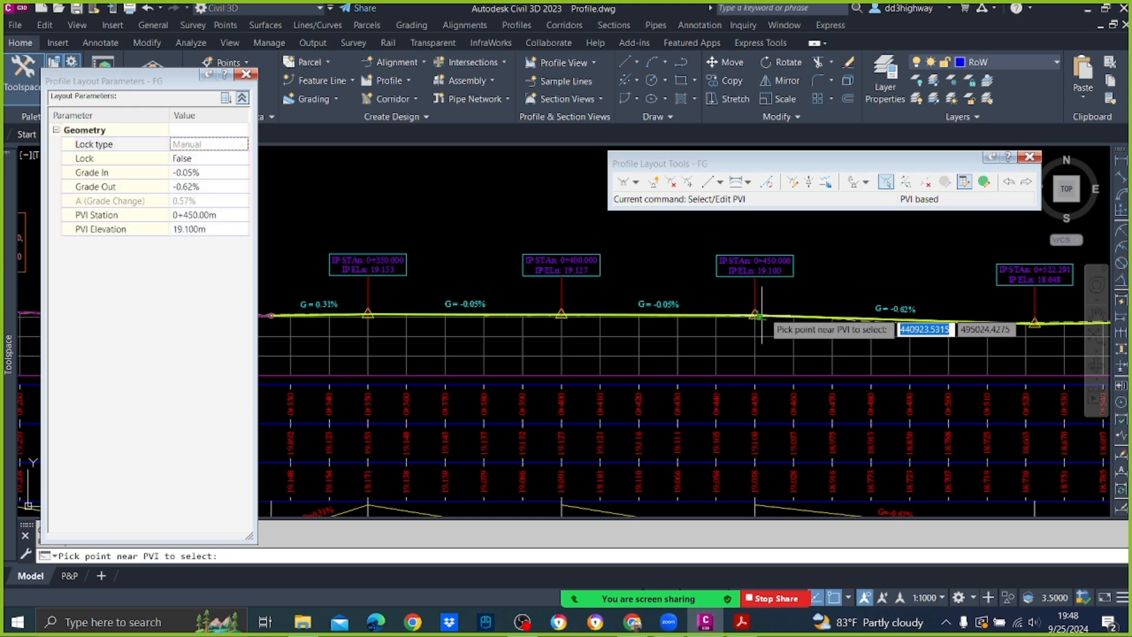
{"action": "left_click", "coordinate": [202, 173]}
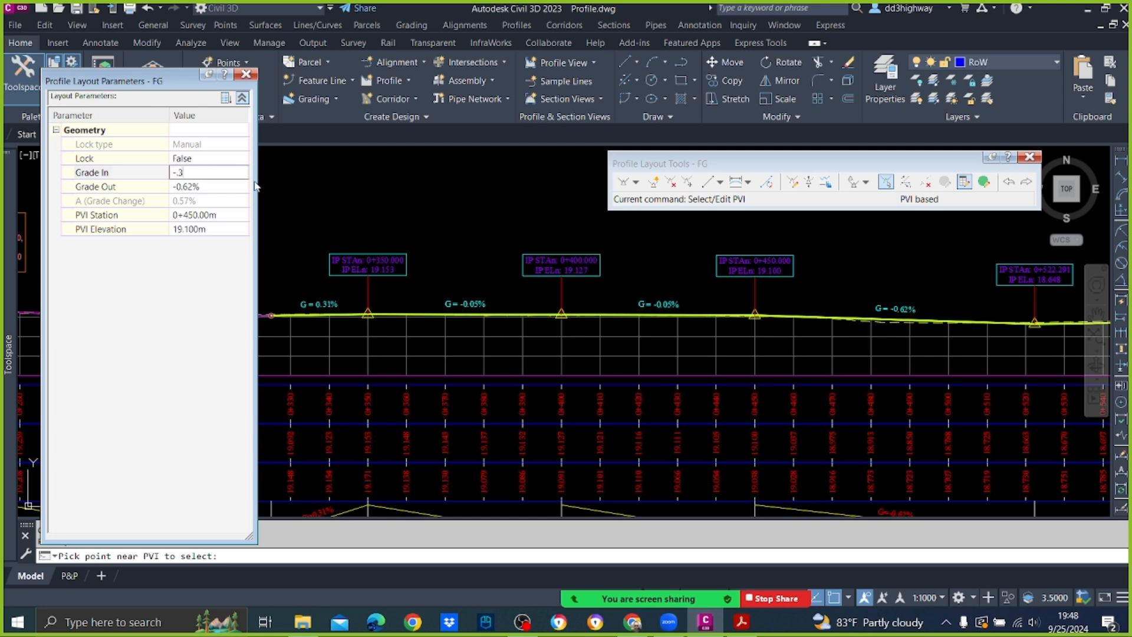
{"action": "type", "text": "-.3"}
{"action": "key", "text": "Return"}
{"action": "key", "text": "Escape"}
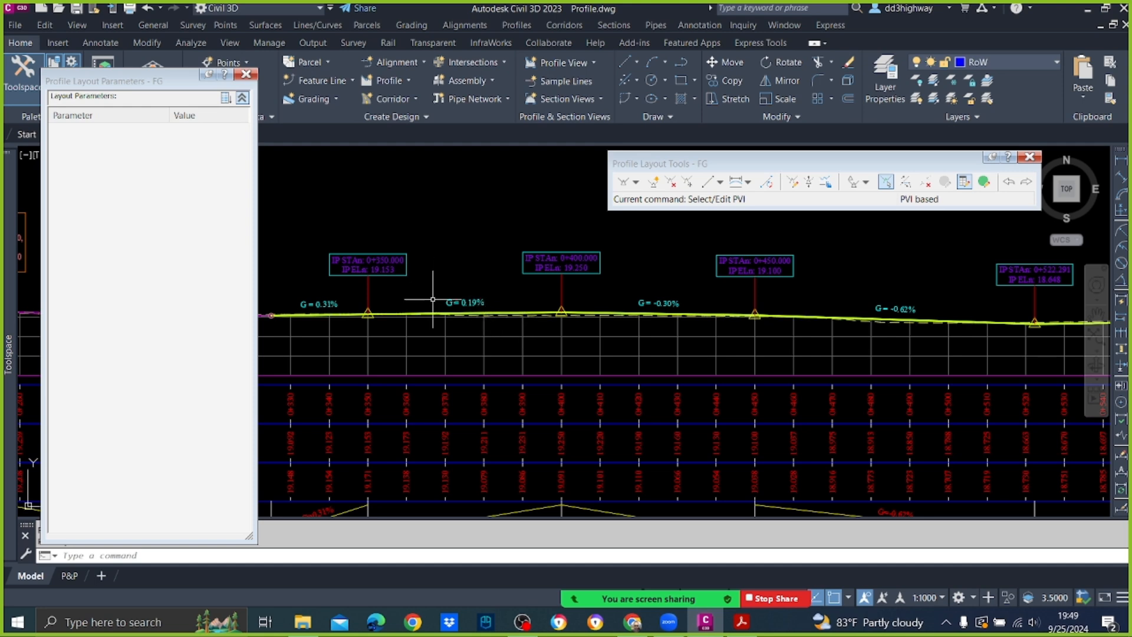
Delete the PVI at station 0+350 from the FG profile.
{"action": "left_click", "coordinate": [886, 182]}
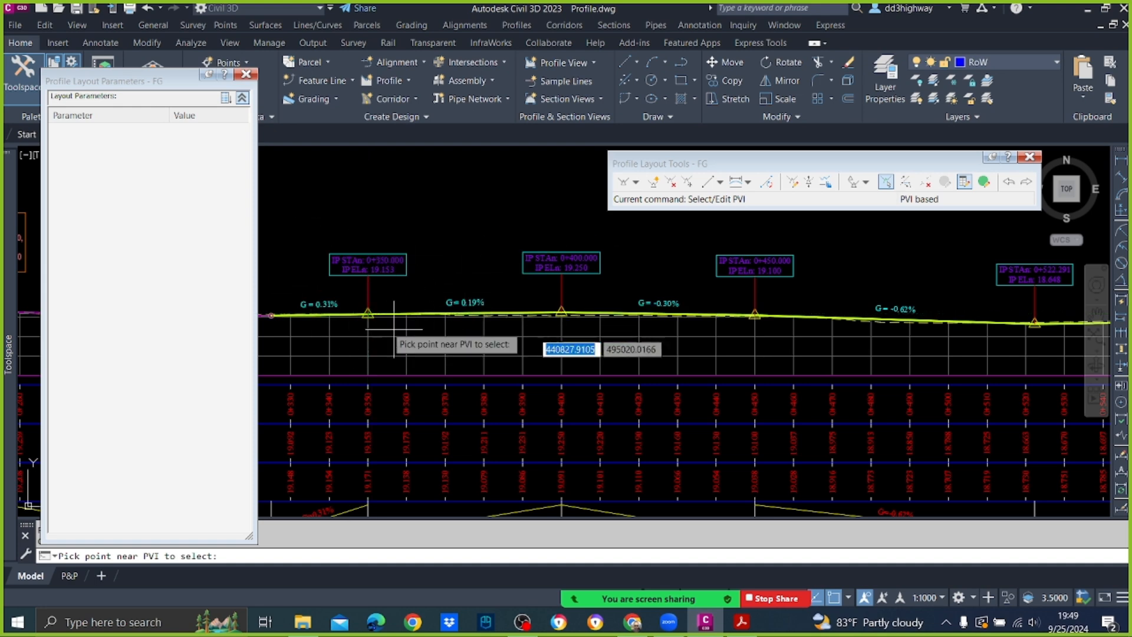
{"action": "left_click", "coordinate": [670, 183]}
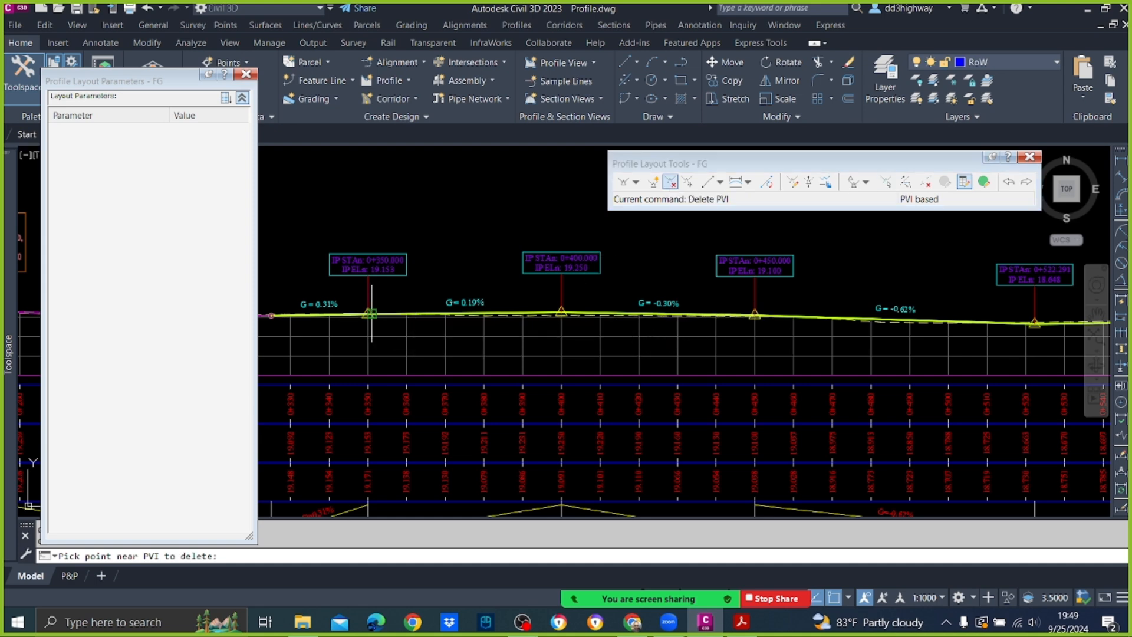
{"action": "left_click", "coordinate": [437, 267]}
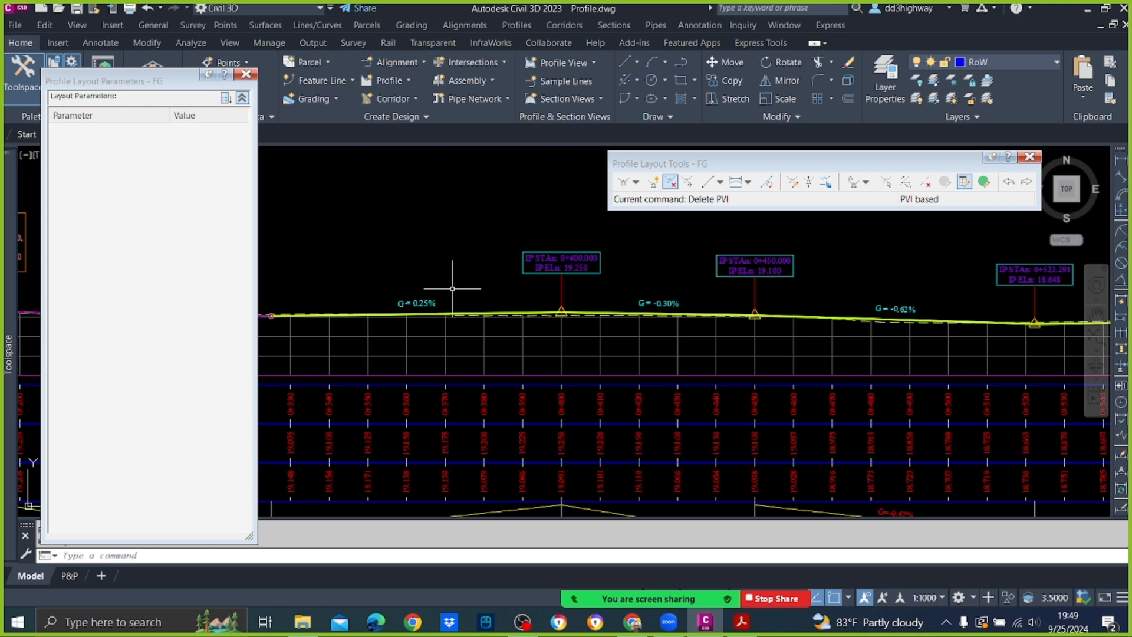
Set the grade out of the station 0+300 PVI to 0.30%.
{"action": "left_click", "coordinate": [886, 182]}
{"action": "scroll", "coordinate": [749, 308], "scroll_direction": "down", "scroll_amount": 2}
{"action": "scroll", "coordinate": [663, 308], "scroll_direction": "up", "scroll_amount": 2}
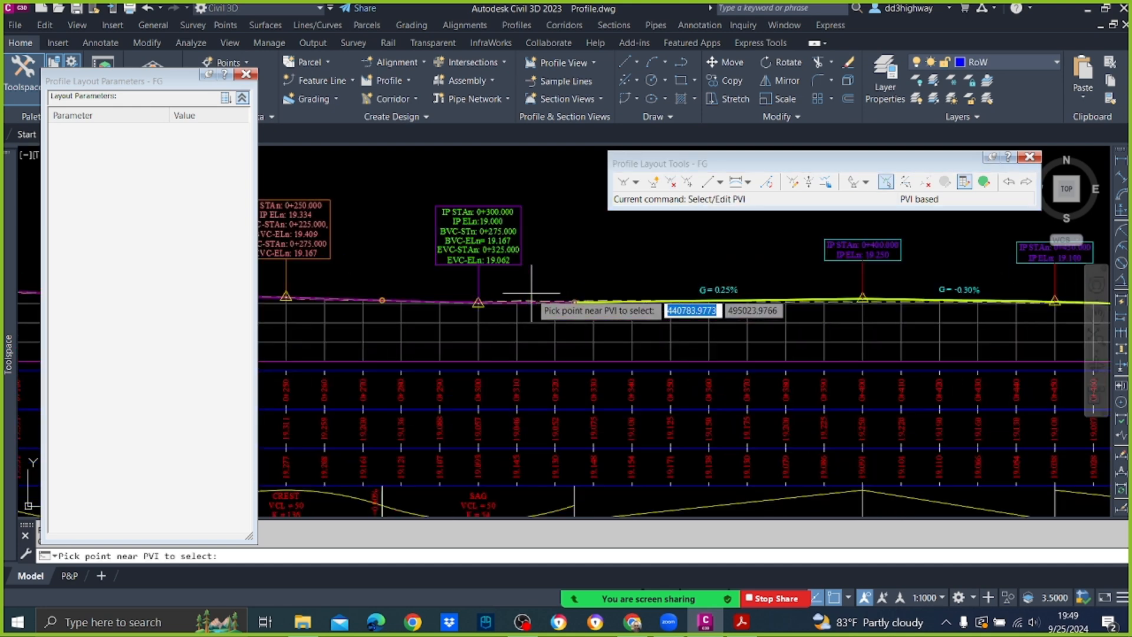
{"action": "left_click", "coordinate": [481, 305]}
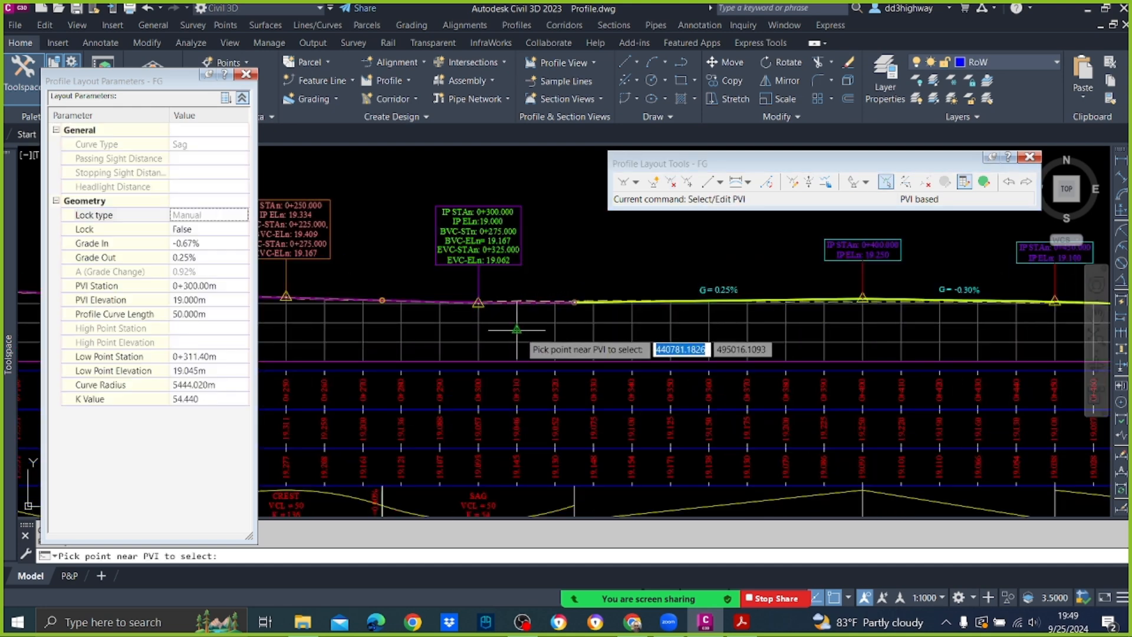
{"action": "double_click", "coordinate": [205, 256]}
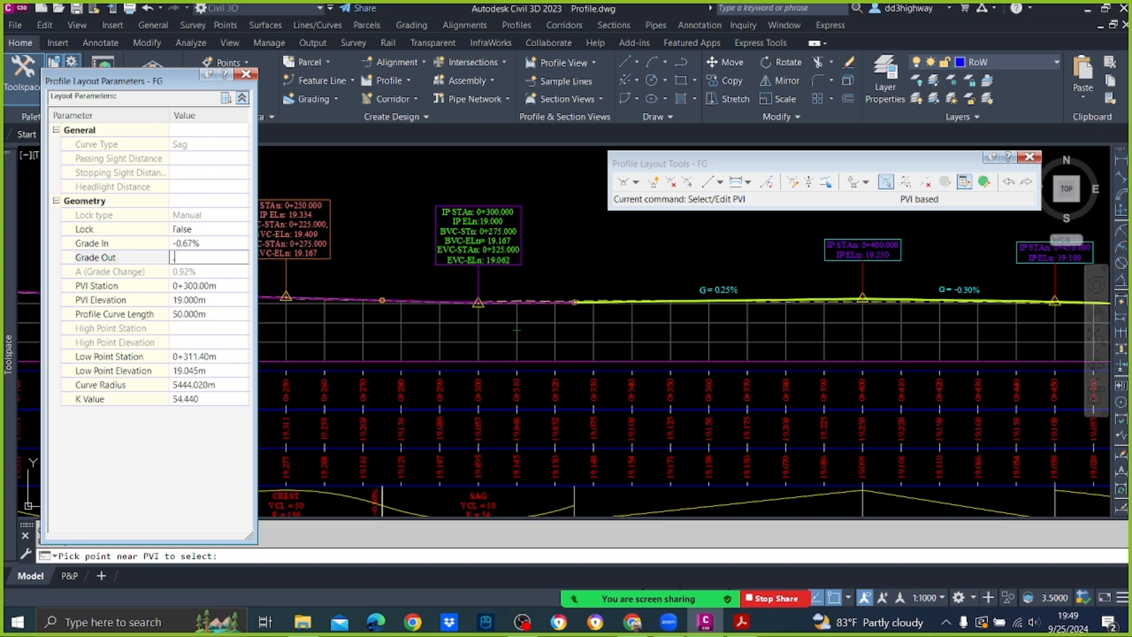
{"action": "key", "text": "Return"}
{"action": "key", "text": "Escape"}
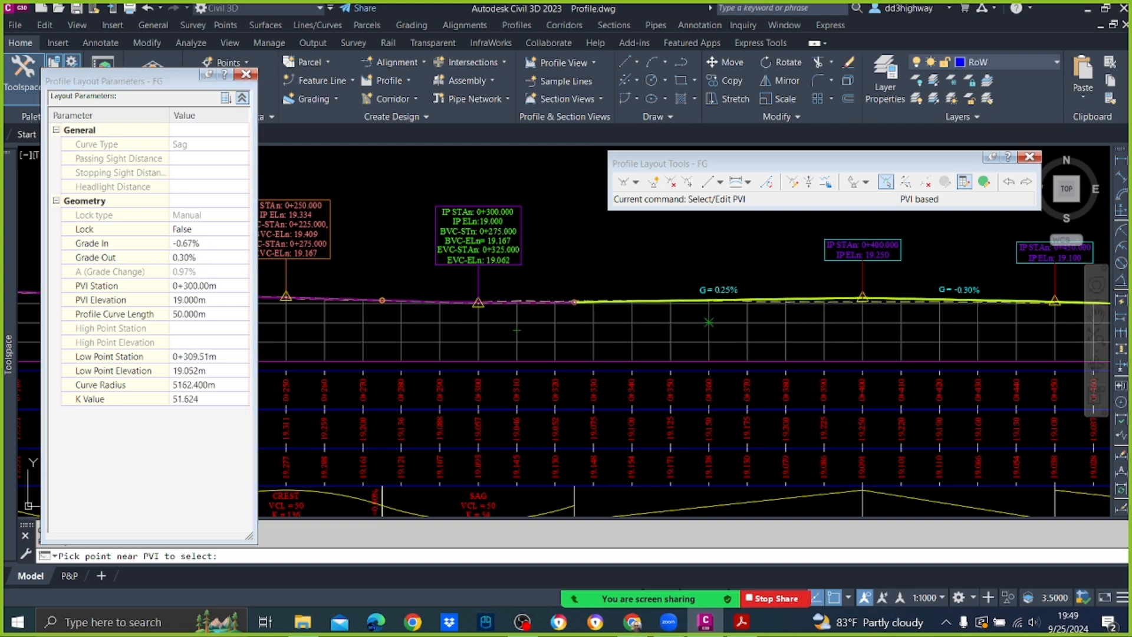
Delete the PVI at station 0+450 from the FG profile.
{"action": "scroll", "coordinate": [606, 291], "scroll_direction": "down", "scroll_amount": 2}
{"action": "scroll", "coordinate": [756, 282], "scroll_direction": "up", "scroll_amount": 2}
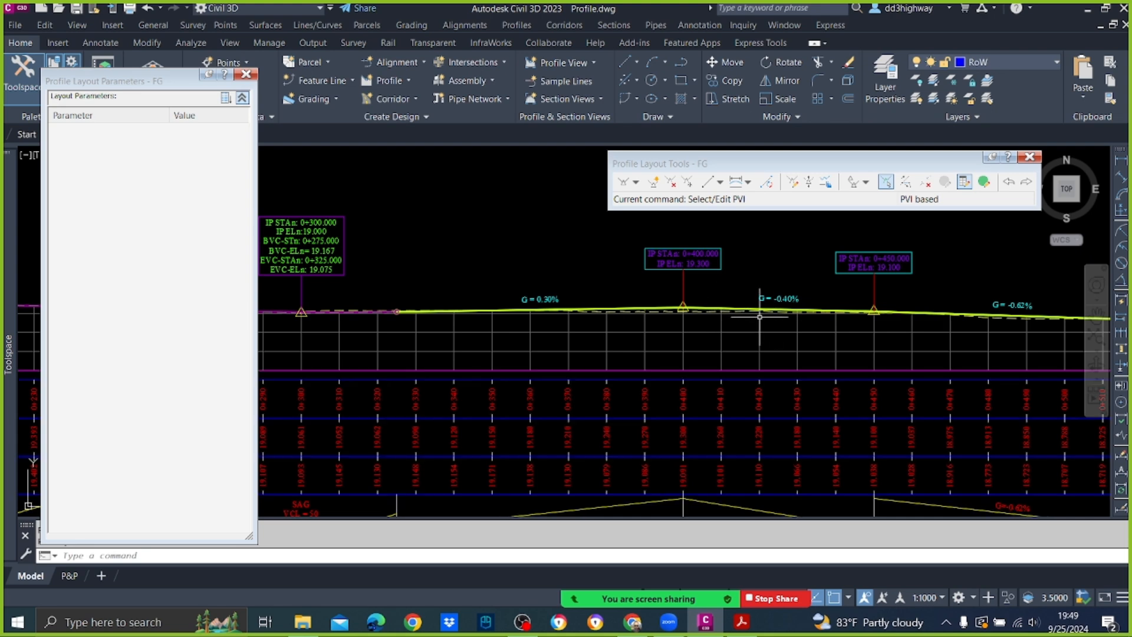
{"action": "scroll", "coordinate": [652, 301], "scroll_direction": "down", "scroll_amount": 2}
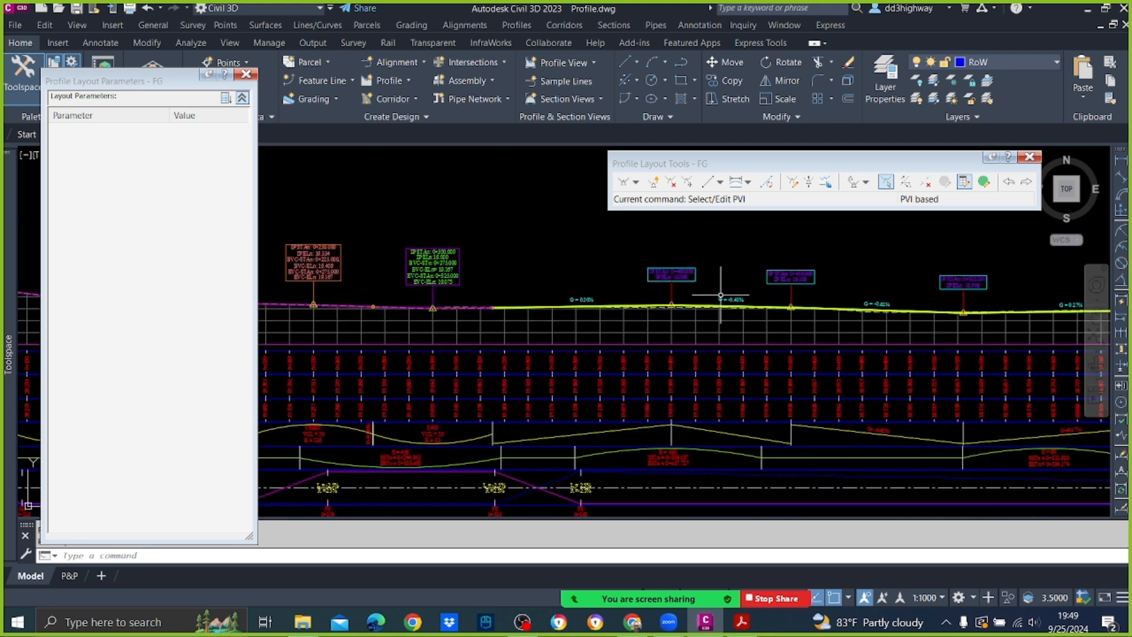
{"action": "scroll", "coordinate": [842, 302], "scroll_direction": "up", "scroll_amount": 2}
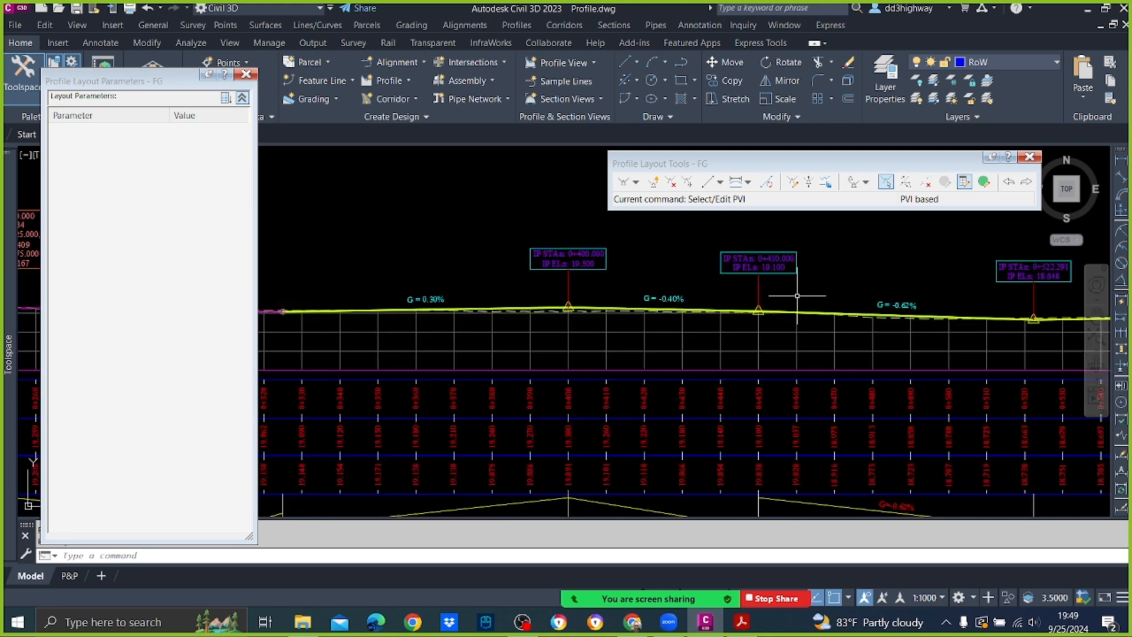
{"action": "left_click", "coordinate": [671, 182]}
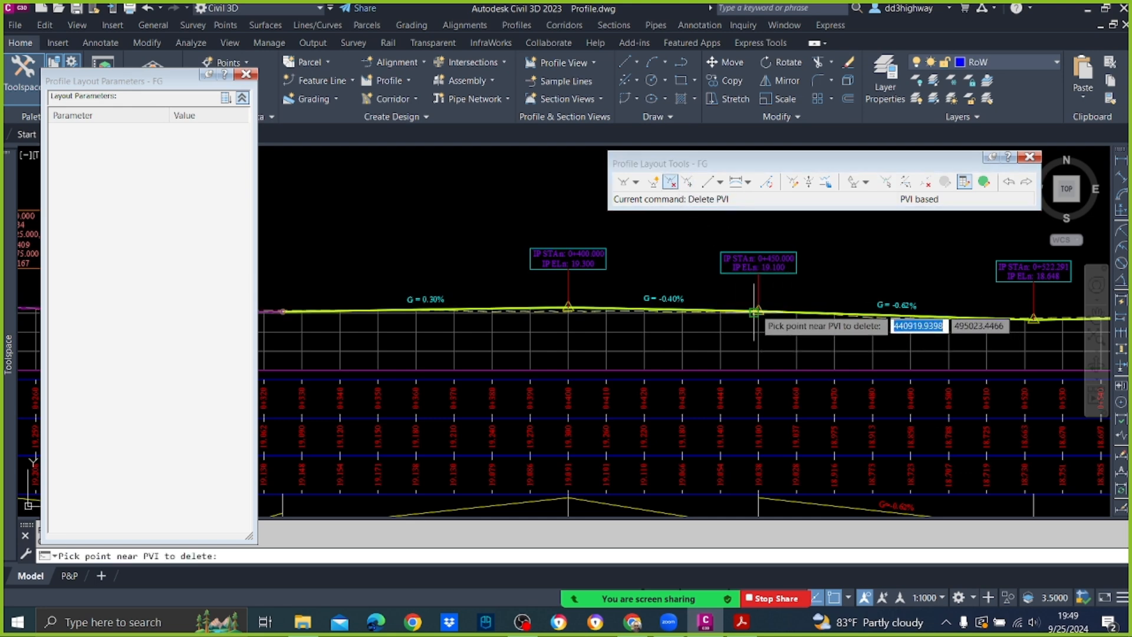
{"action": "left_click", "coordinate": [797, 323]}
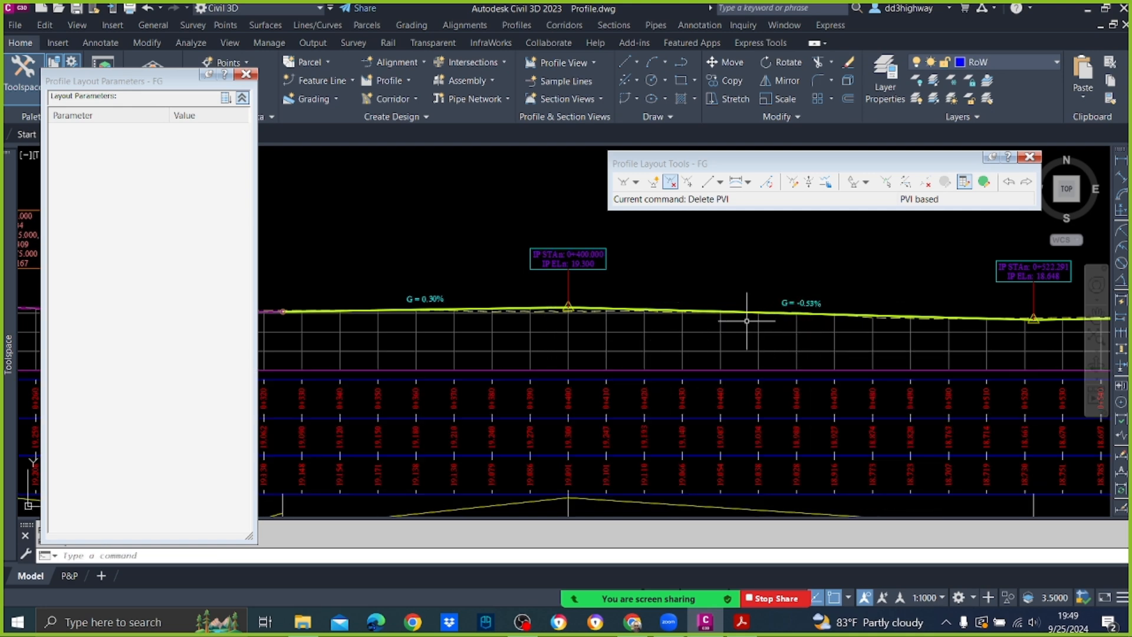
Move the PVI near station 0+522 to station 0+520 by editing its PVI station.
{"action": "scroll", "coordinate": [642, 316], "scroll_direction": "down", "scroll_amount": 4}
{"action": "scroll", "coordinate": [831, 317], "scroll_direction": "up", "scroll_amount": 4}
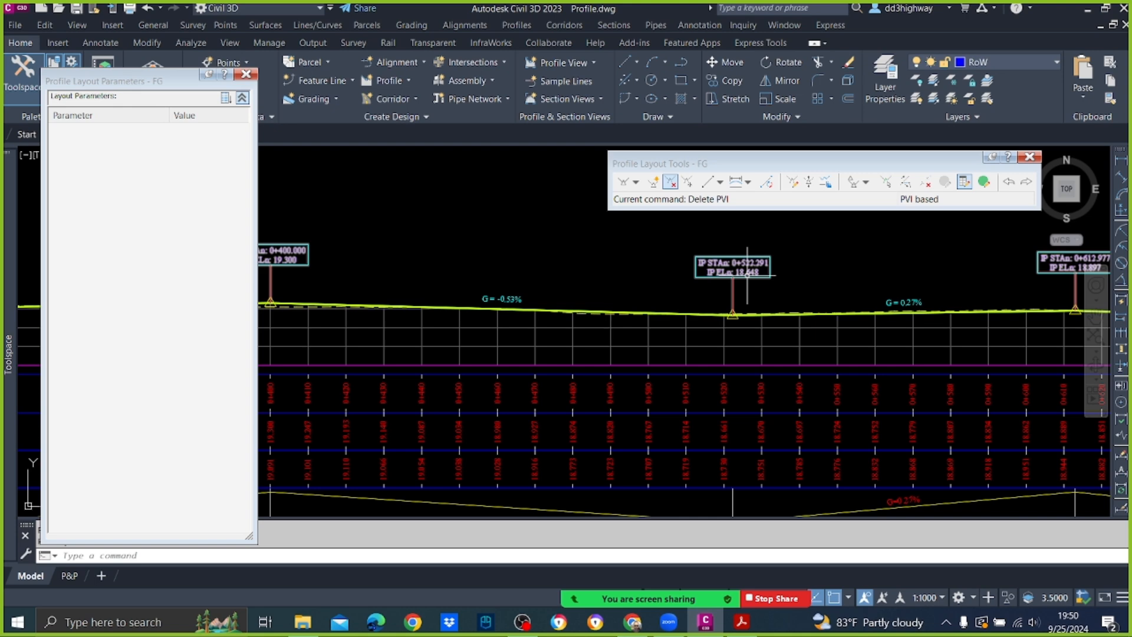
{"action": "left_click", "coordinate": [886, 181]}
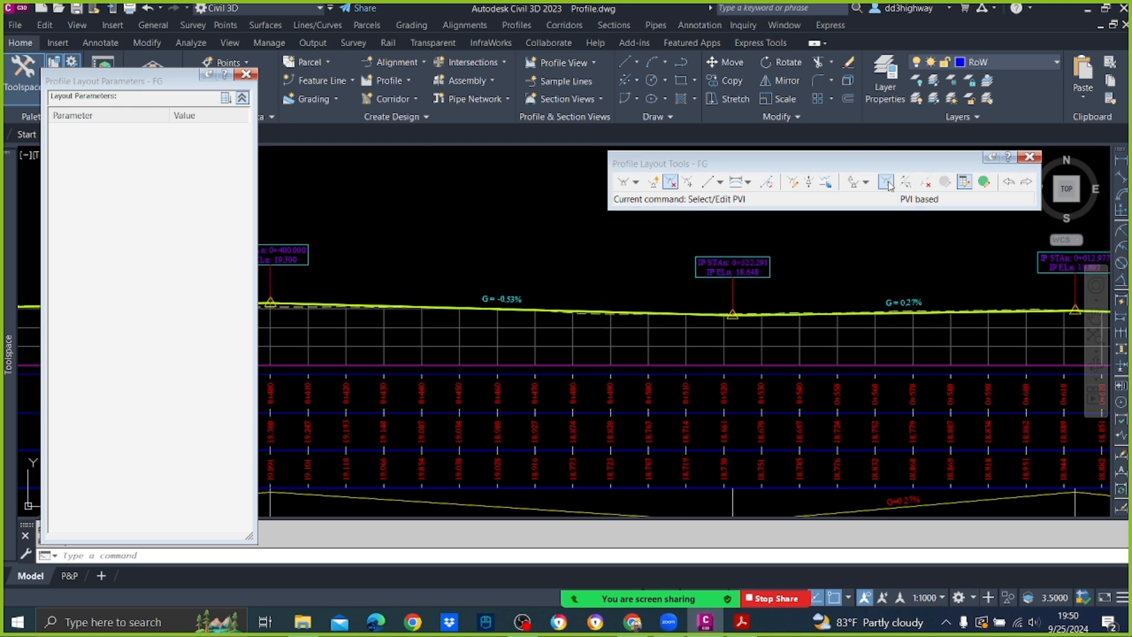
{"action": "left_click", "coordinate": [742, 314]}
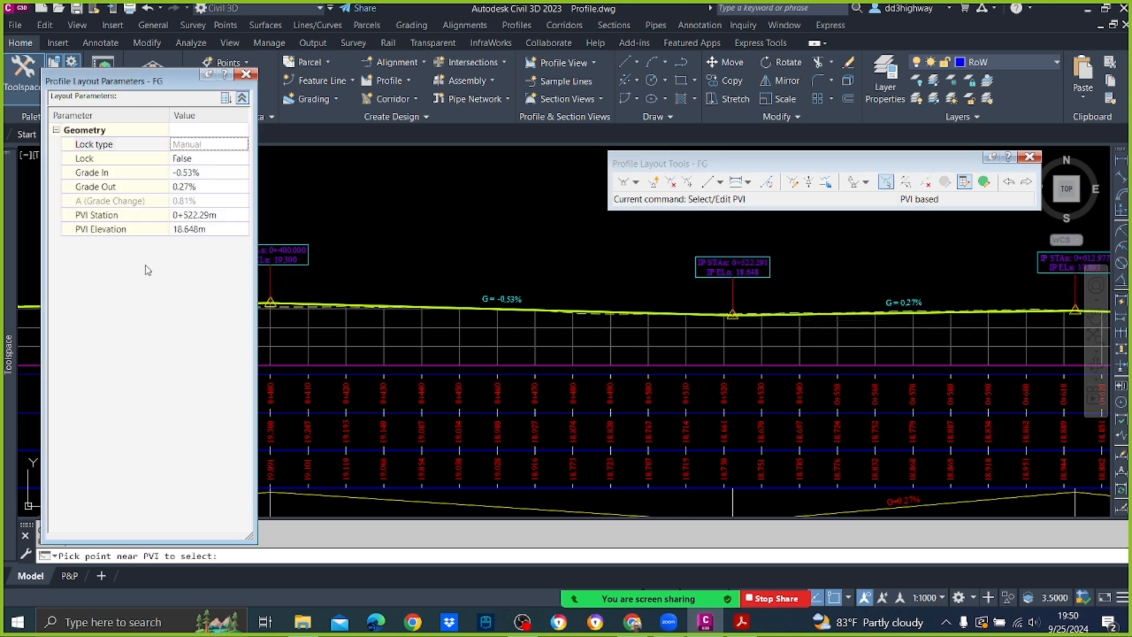
{"action": "left_click", "coordinate": [220, 214]}
{"action": "type", "text": "520"}
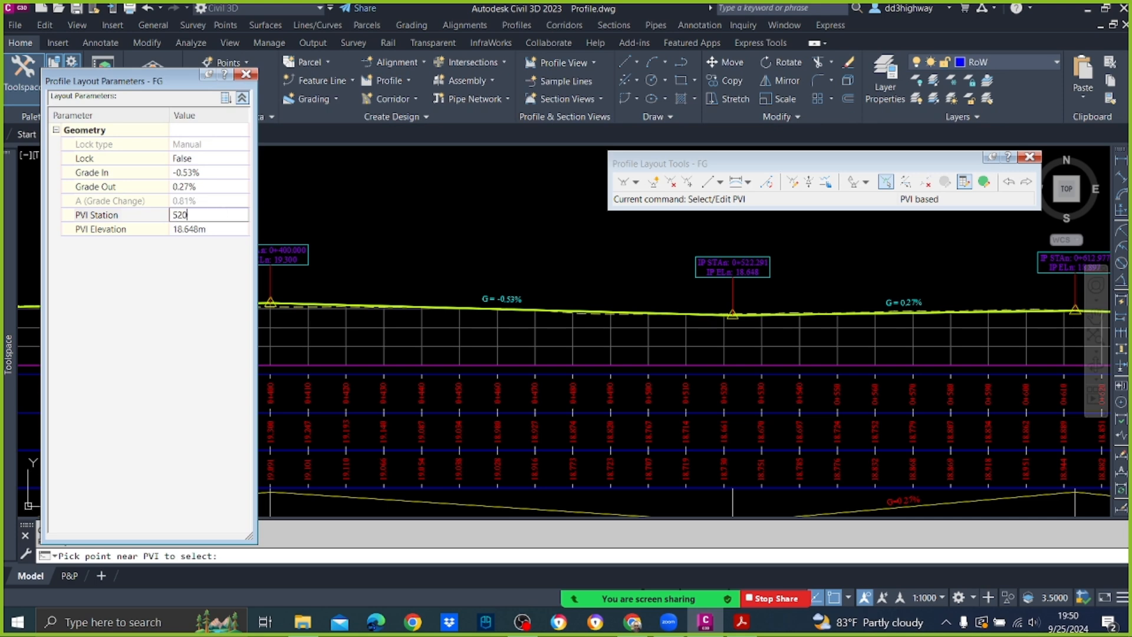
{"action": "key", "text": "Return"}
{"action": "key", "text": "Escape"}
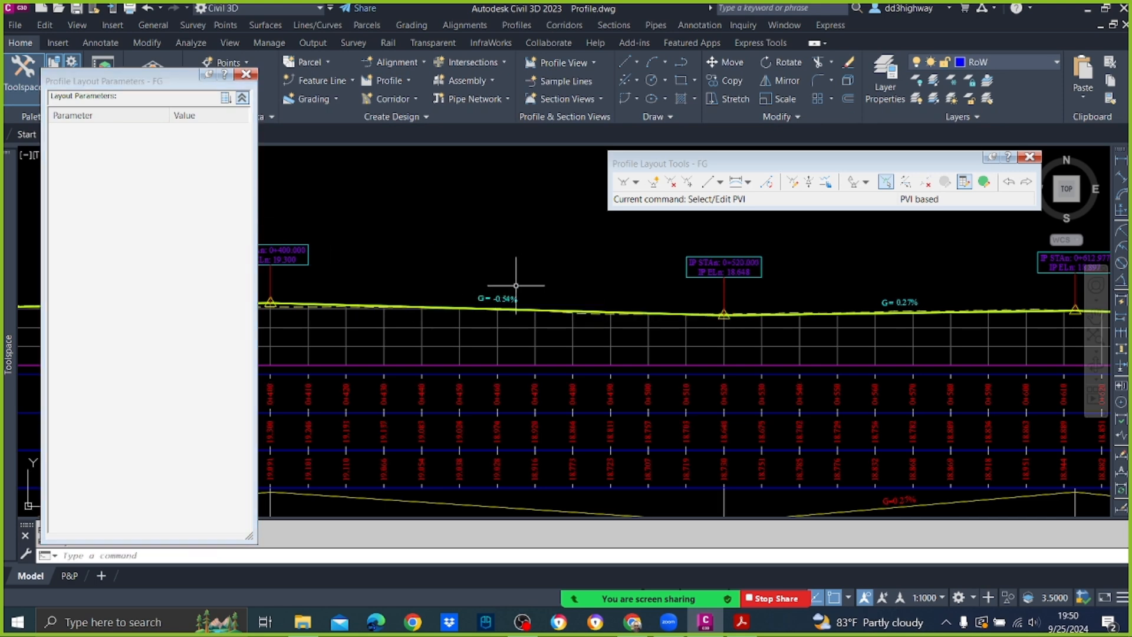
Add a 100 m parabolic vertical curve to the FG profile at the station 0+400 PVI.
{"action": "scroll", "coordinate": [511, 287], "scroll_direction": "down", "scroll_amount": 3}
{"action": "scroll", "coordinate": [392, 294], "scroll_direction": "up", "scroll_amount": 3}
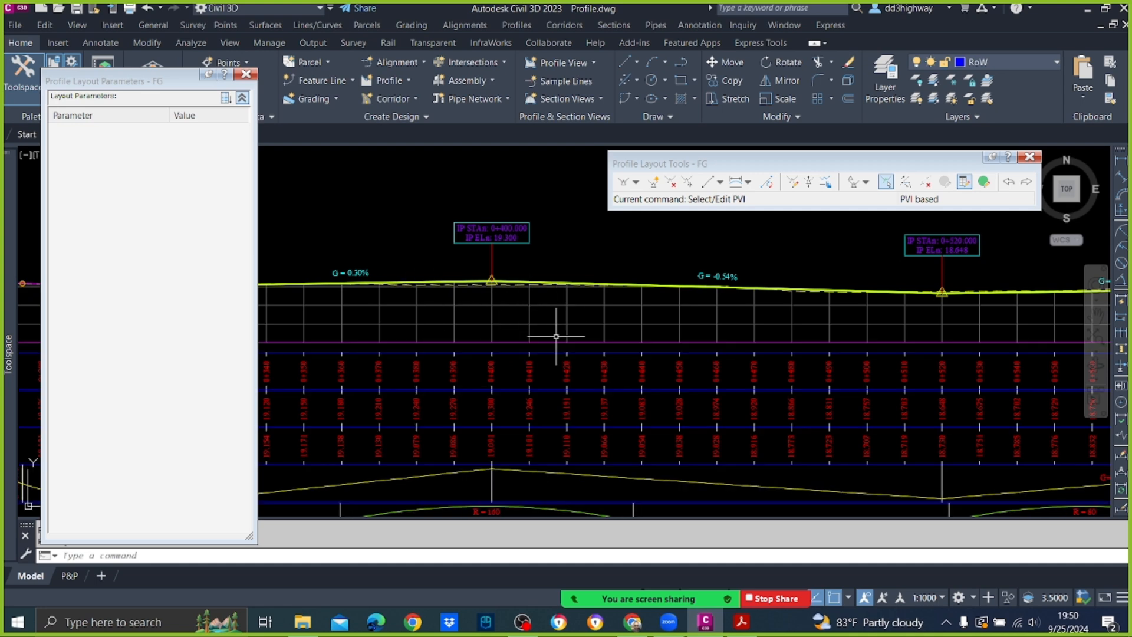
{"action": "scroll", "coordinate": [492, 283], "scroll_direction": "down", "scroll_amount": 2}
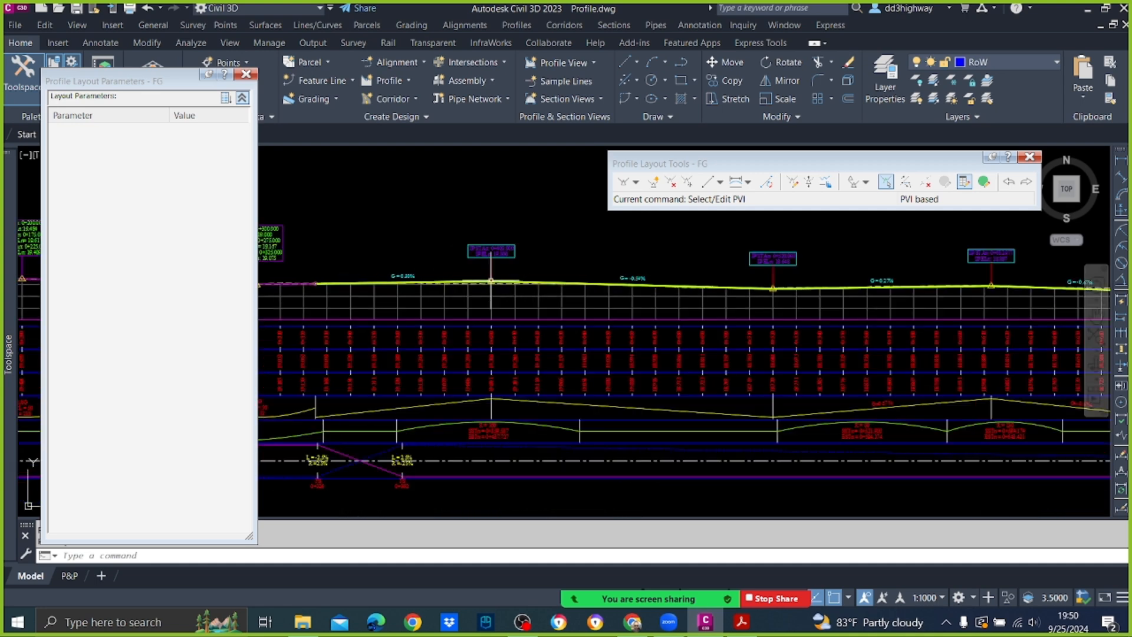
{"action": "scroll", "coordinate": [472, 281], "scroll_direction": "up", "scroll_amount": 2}
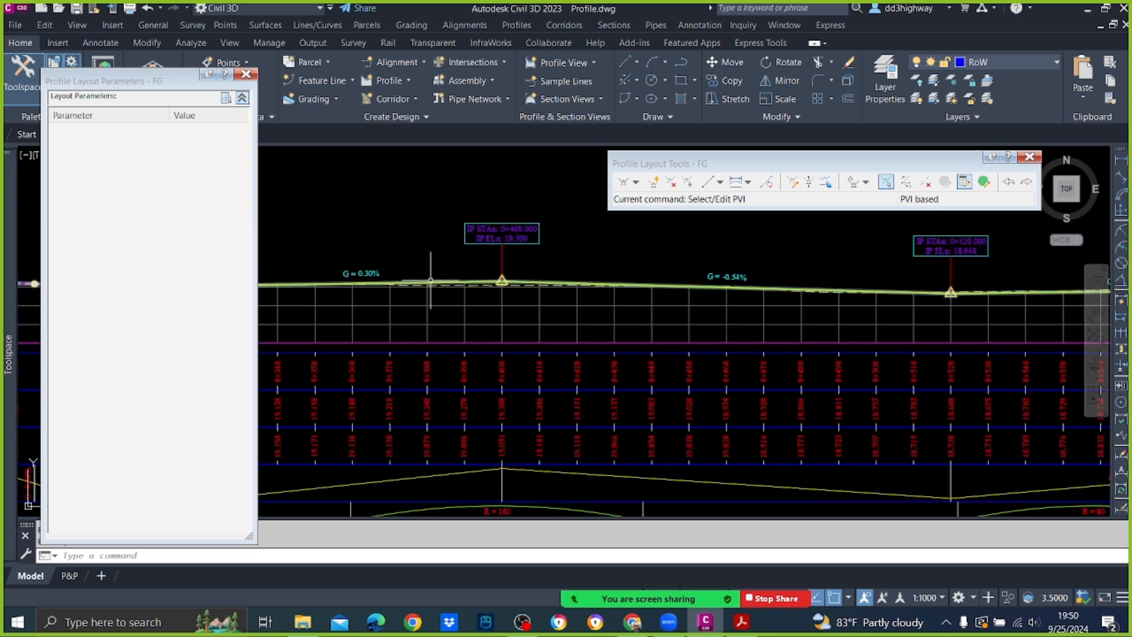
{"action": "mouse_move", "coordinate": [435, 282]}
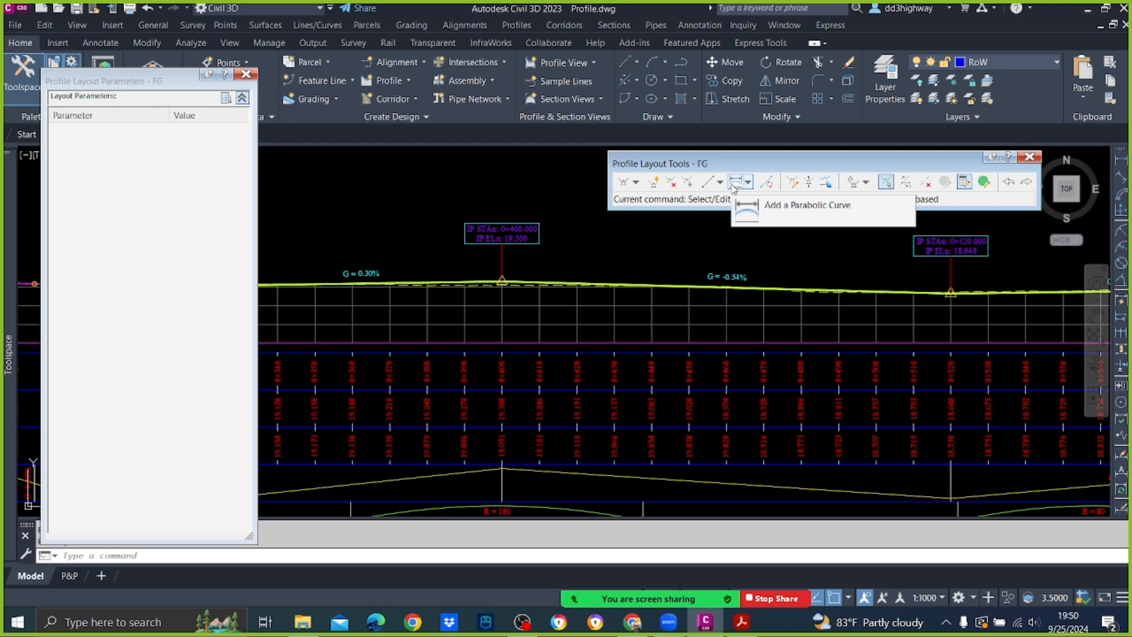
{"action": "left_click", "coordinate": [735, 183]}
{"action": "left_click", "coordinate": [502, 282]}
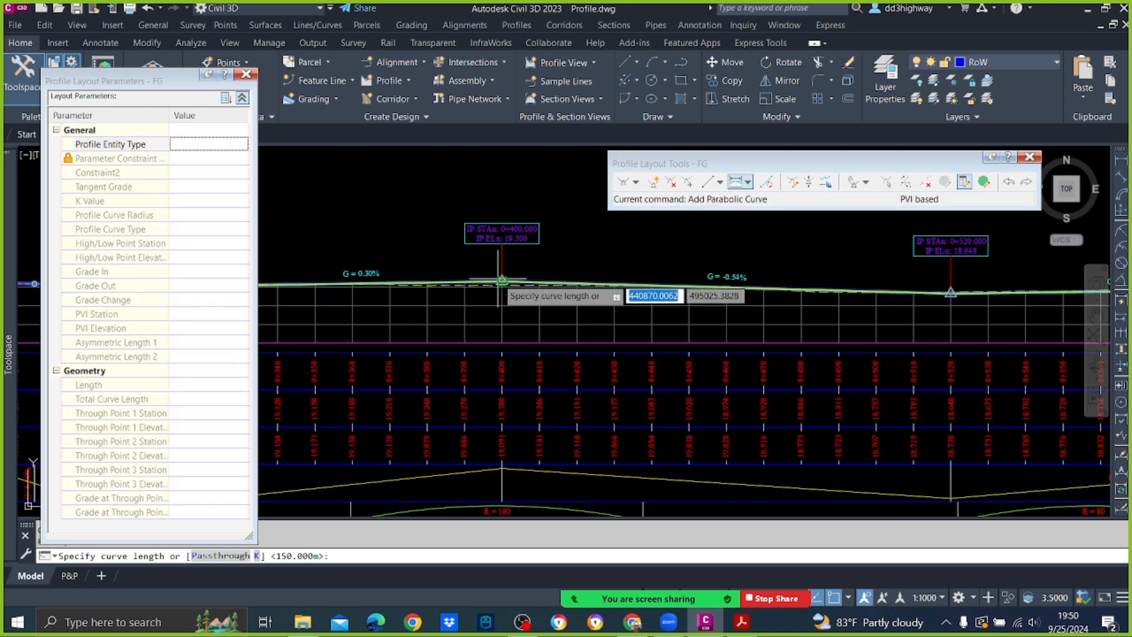
{"action": "type", "text": "100"}
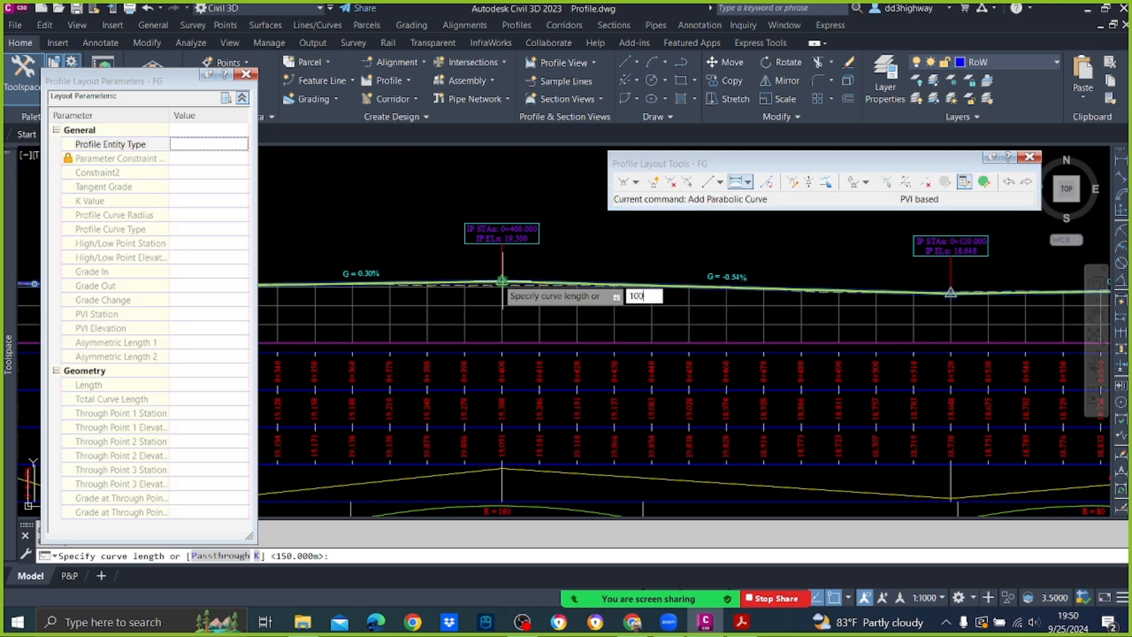
{"action": "key", "text": "Return"}
{"action": "key", "text": "Return"}
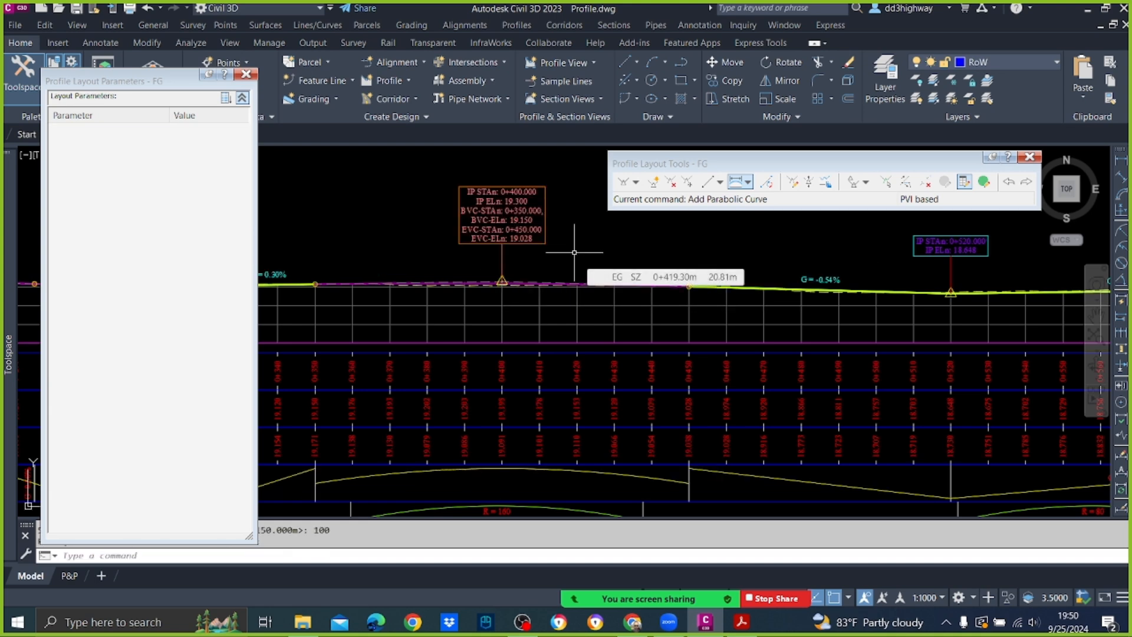
Set the profile curve length at the station 0+400 PVI to 150 m.
{"action": "scroll", "coordinate": [513, 258], "scroll_direction": "up", "scroll_amount": 4}
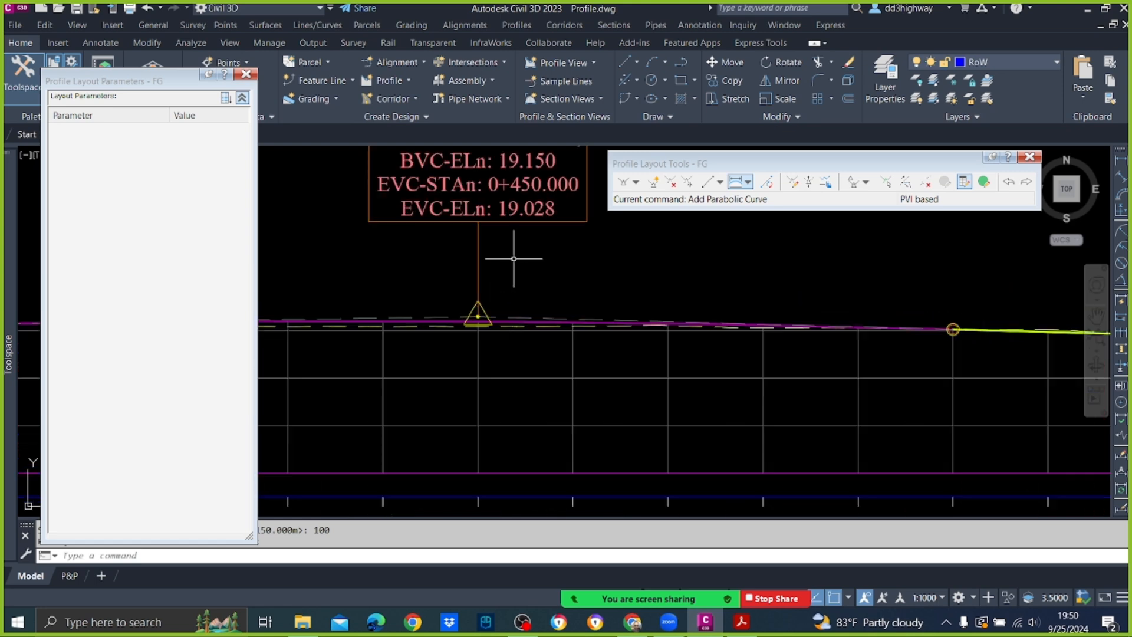
{"action": "scroll", "coordinate": [528, 280], "scroll_direction": "down", "scroll_amount": 2}
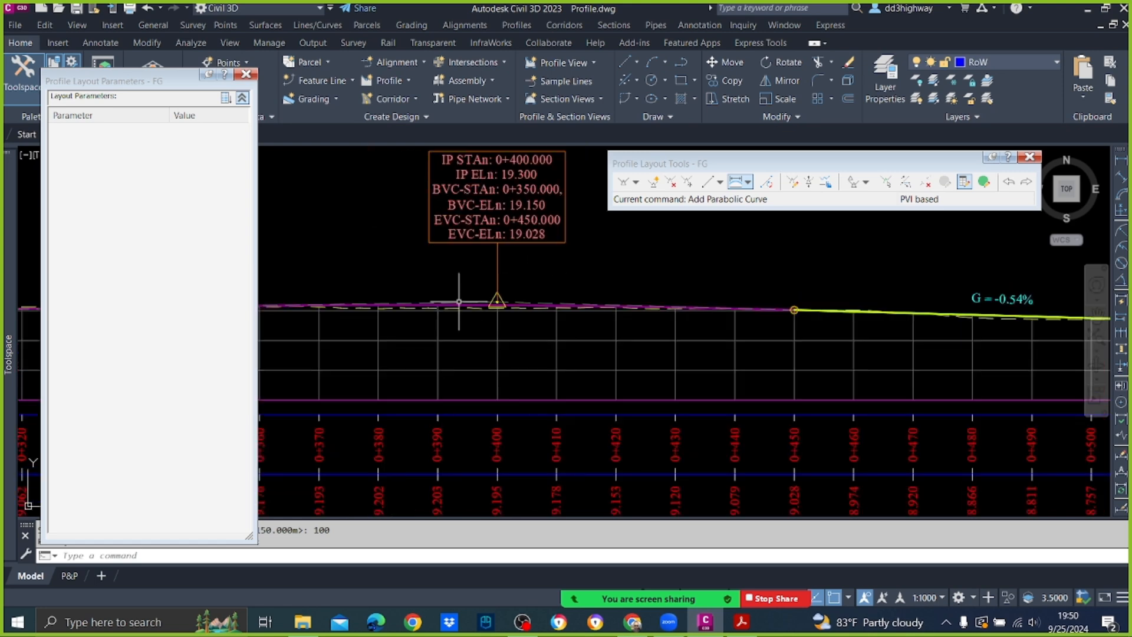
{"action": "scroll", "coordinate": [493, 295], "scroll_direction": "down", "scroll_amount": 2}
{"action": "scroll", "coordinate": [494, 283], "scroll_direction": "up", "scroll_amount": 1}
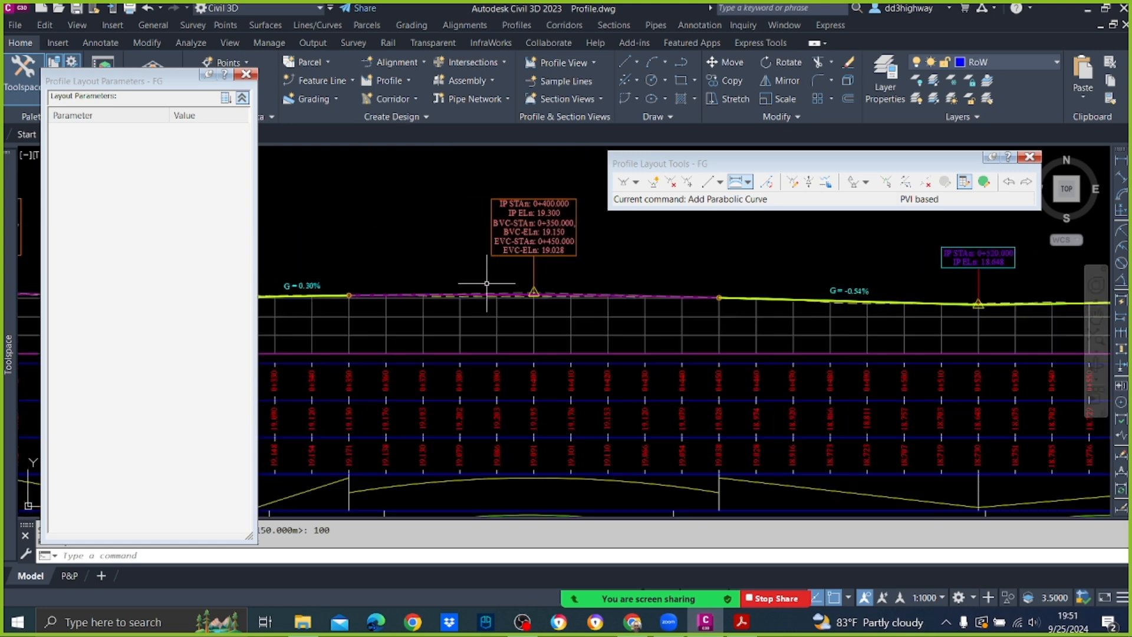
{"action": "left_click", "coordinate": [885, 183]}
{"action": "left_click", "coordinate": [541, 295]}
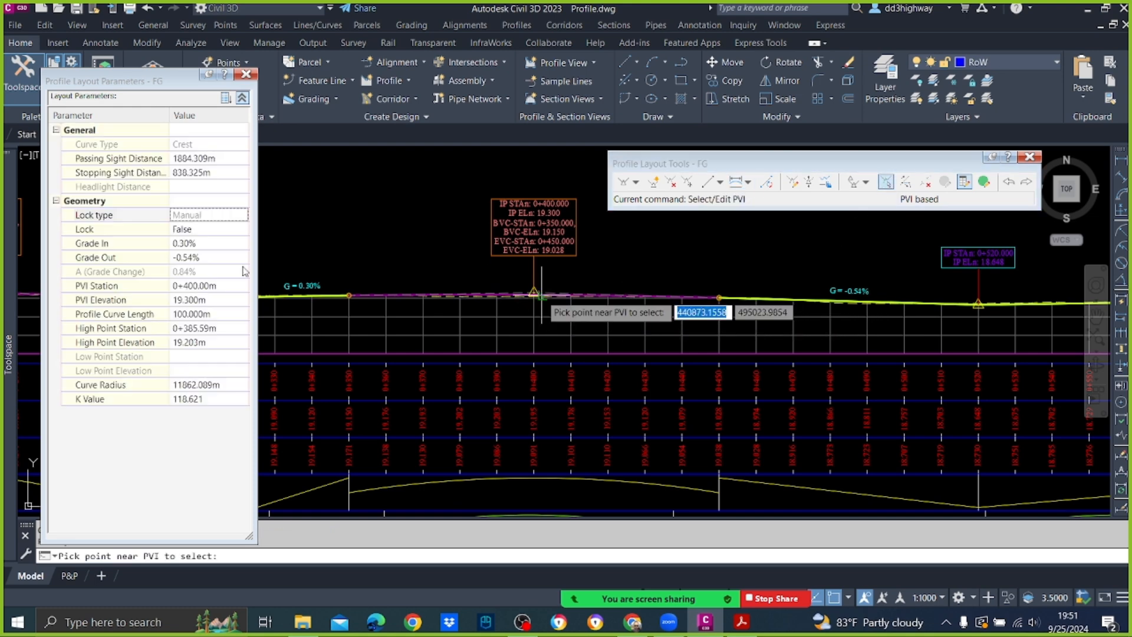
{"action": "left_click", "coordinate": [198, 315]}
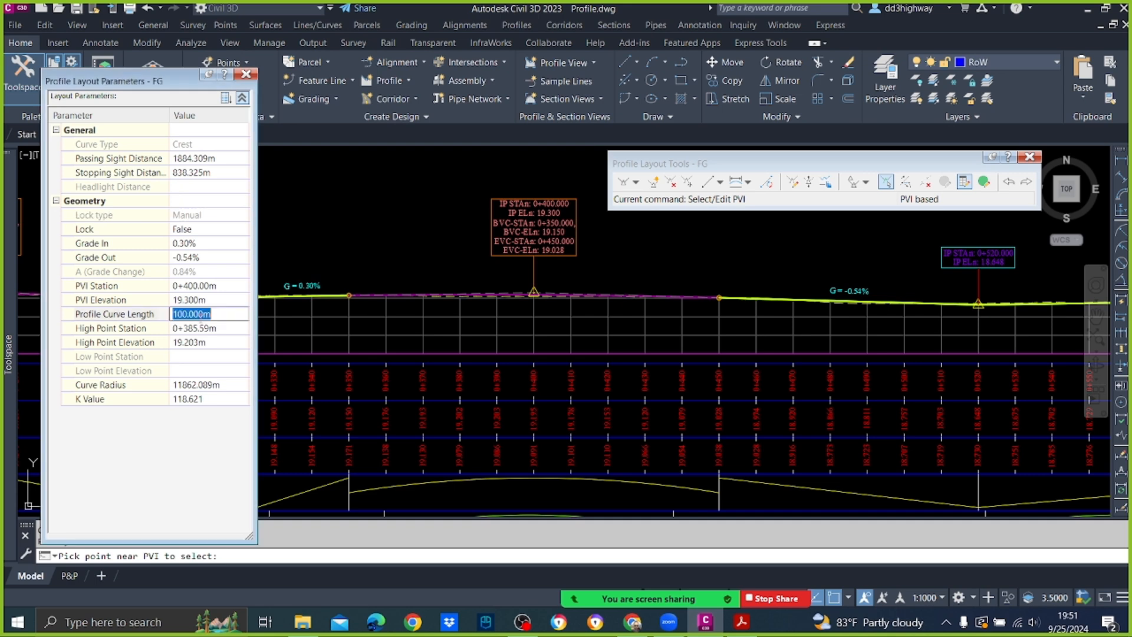
{"action": "type", "text": "150"}
{"action": "key", "text": "Return"}
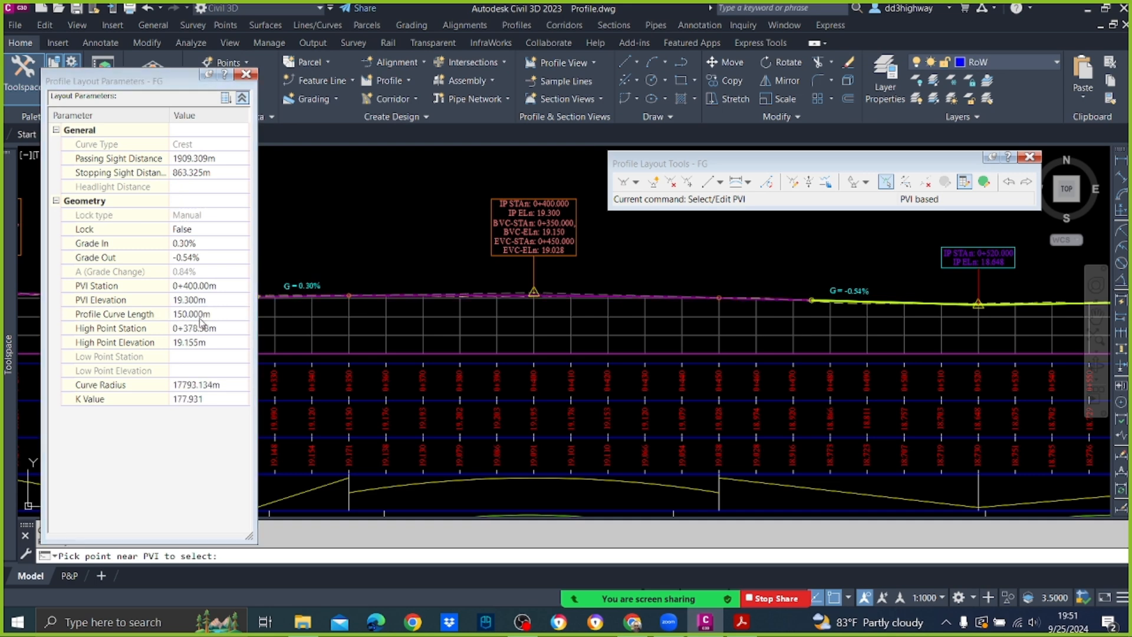
{"action": "scroll", "coordinate": [613, 248], "scroll_direction": "down", "scroll_amount": 2}
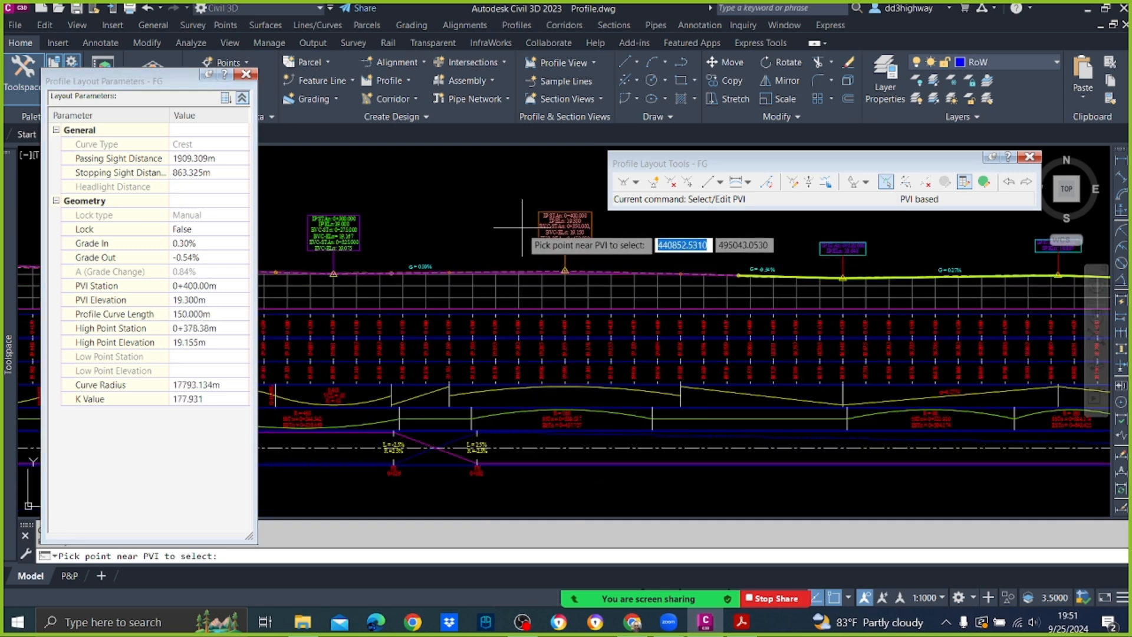
{"action": "key", "text": "Escape"}
Reapply the band settings in the EG profile view's properties to refresh its data bands.
{"action": "scroll", "coordinate": [553, 244], "scroll_direction": "up", "scroll_amount": 3}
{"action": "scroll", "coordinate": [553, 243], "scroll_direction": "up", "scroll_amount": 1}
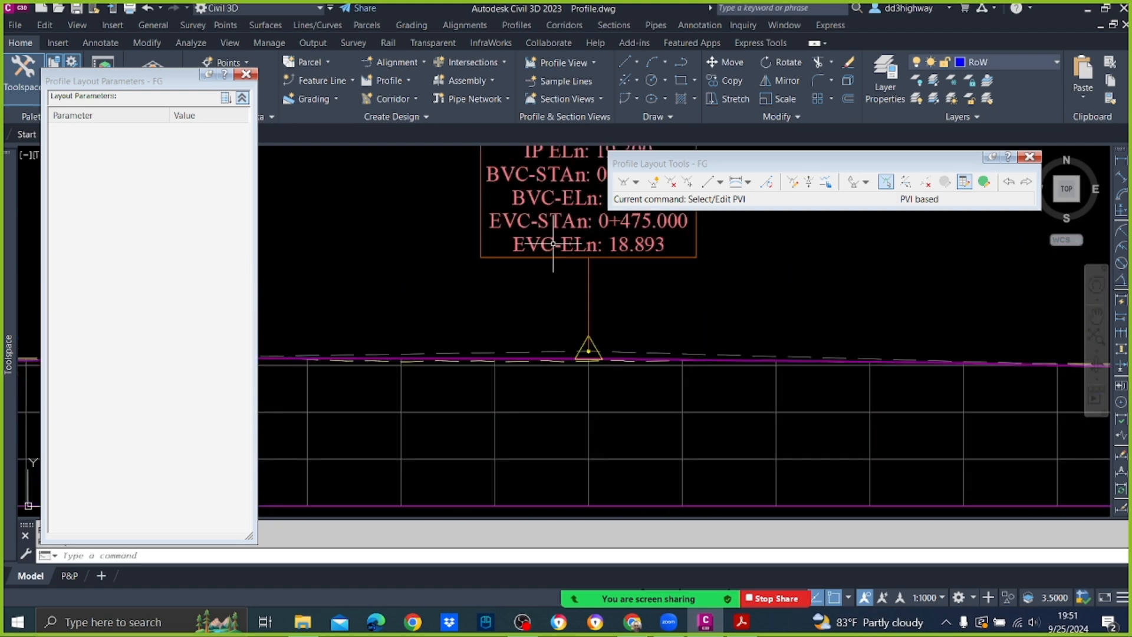
{"action": "scroll", "coordinate": [593, 254], "scroll_direction": "down", "scroll_amount": 5}
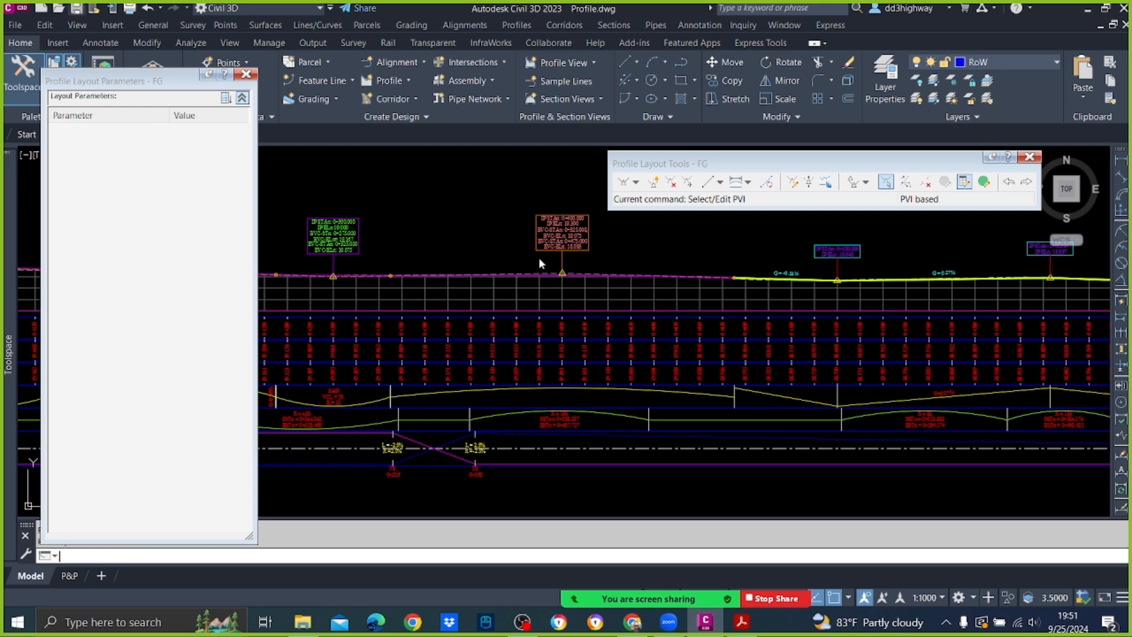
{"action": "left_click", "coordinate": [565, 295]}
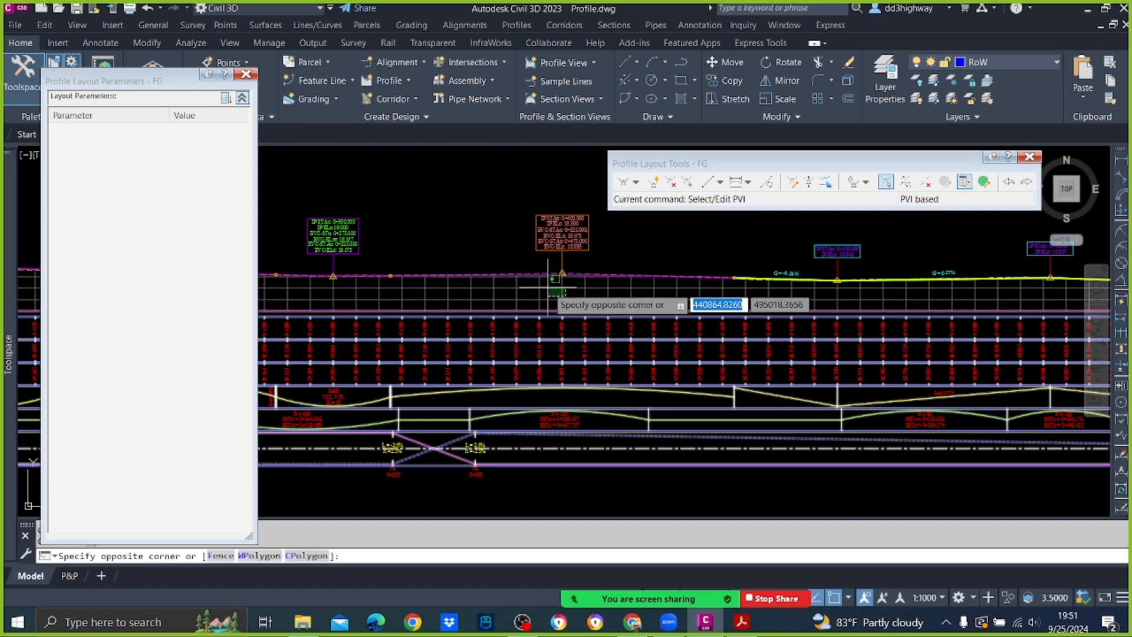
{"action": "left_click", "coordinate": [549, 289]}
{"action": "right_click", "coordinate": [548, 288]}
{"action": "left_click", "coordinate": [615, 439]}
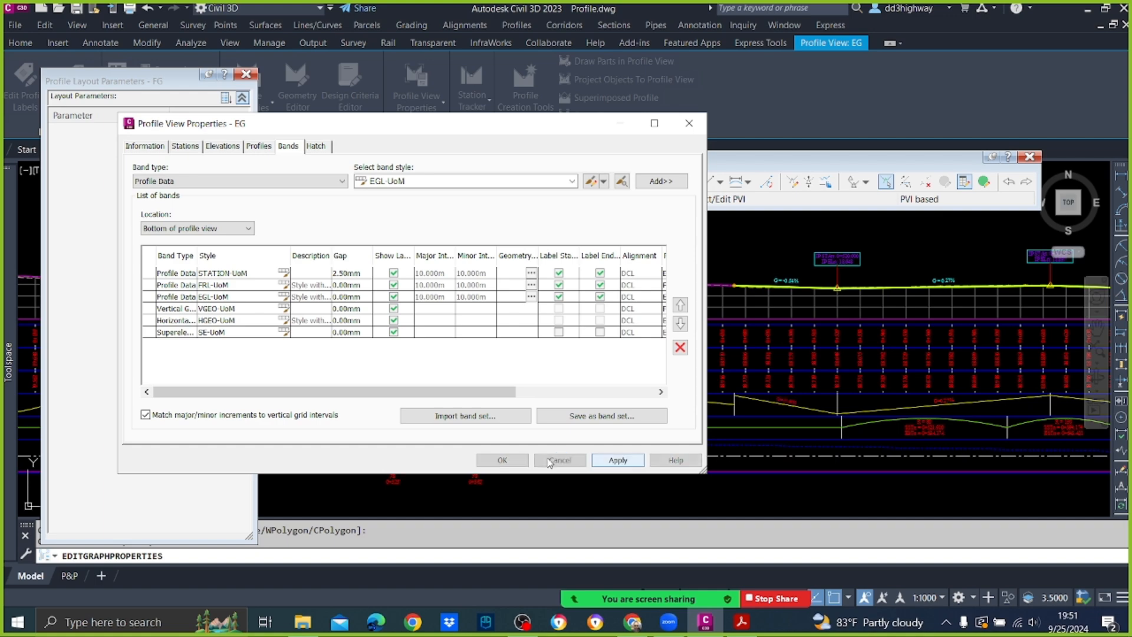
{"action": "left_click", "coordinate": [502, 459]}
{"action": "scroll", "coordinate": [563, 395], "scroll_direction": "up", "scroll_amount": 5}
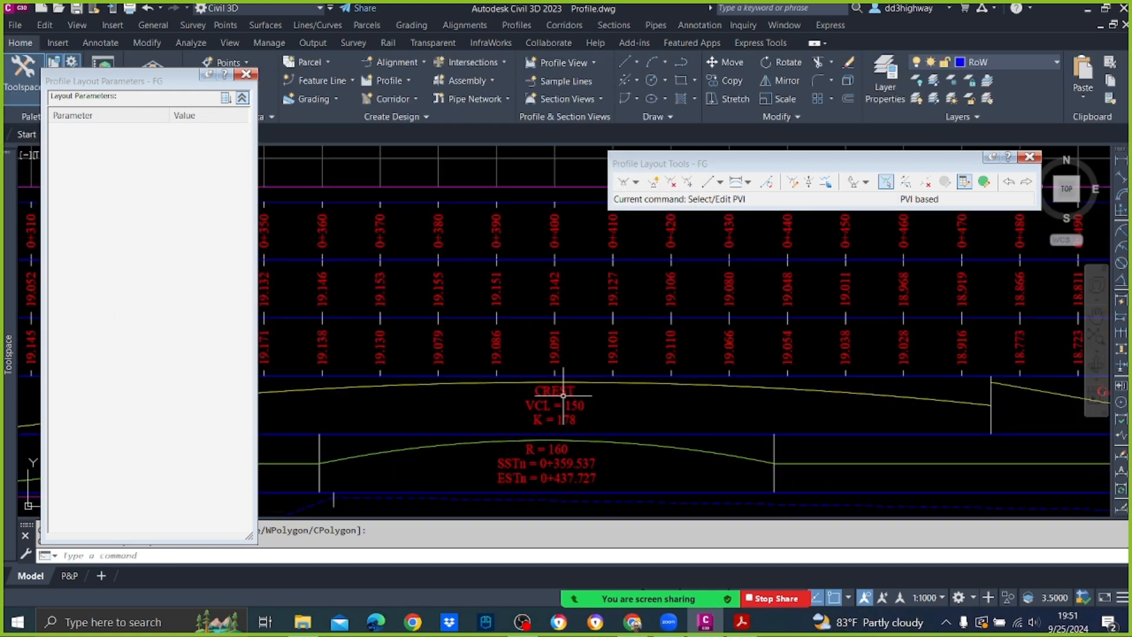
{"action": "scroll", "coordinate": [563, 395], "scroll_direction": "up", "scroll_amount": 2}
{"action": "scroll", "coordinate": [563, 395], "scroll_direction": "down", "scroll_amount": 6}
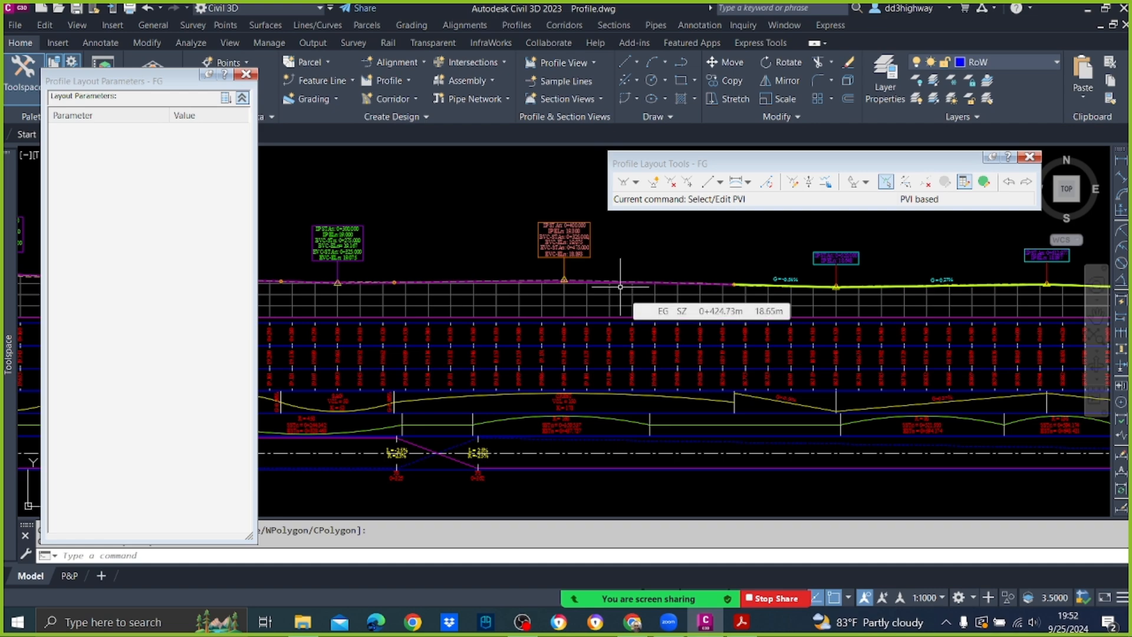
Move the FG profile's PVI near station 0+613 to station 0+610 by editing its PVI station.
{"action": "scroll", "coordinate": [731, 273], "scroll_direction": "down", "scroll_amount": 3}
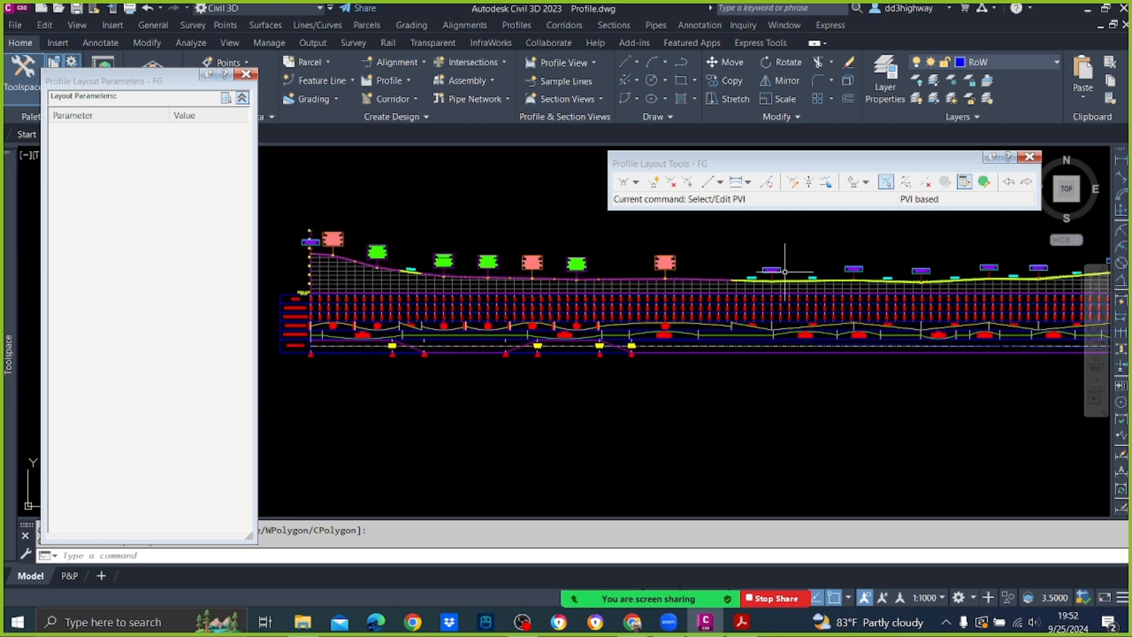
{"action": "scroll", "coordinate": [785, 272], "scroll_direction": "up", "scroll_amount": 3}
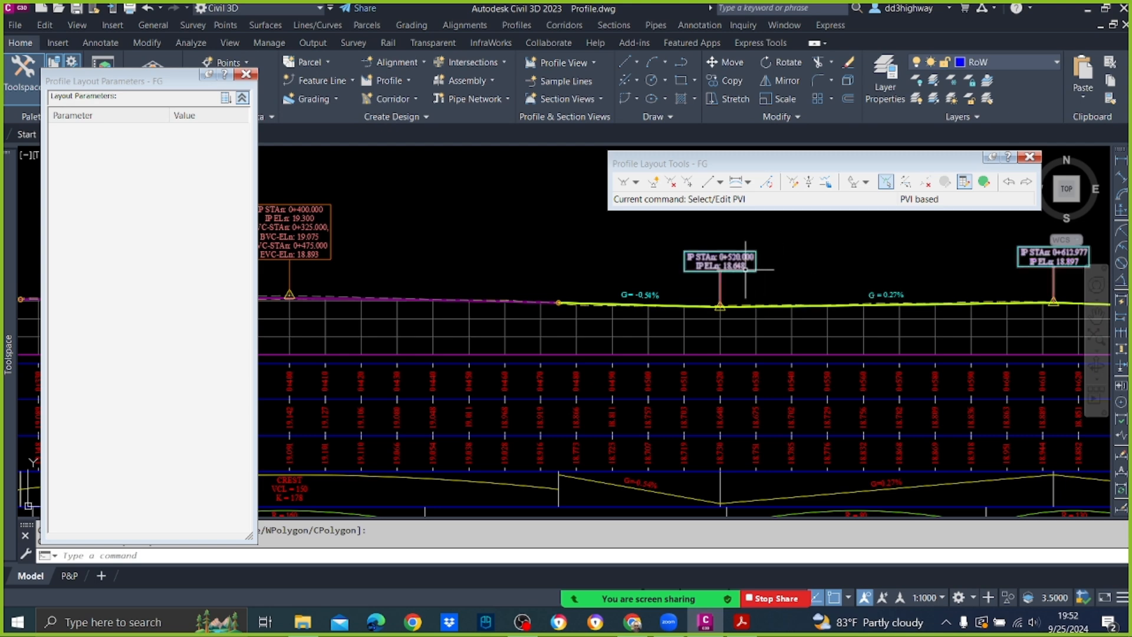
{"action": "scroll", "coordinate": [722, 258], "scroll_direction": "down", "scroll_amount": 3}
{"action": "scroll", "coordinate": [874, 268], "scroll_direction": "up", "scroll_amount": 3}
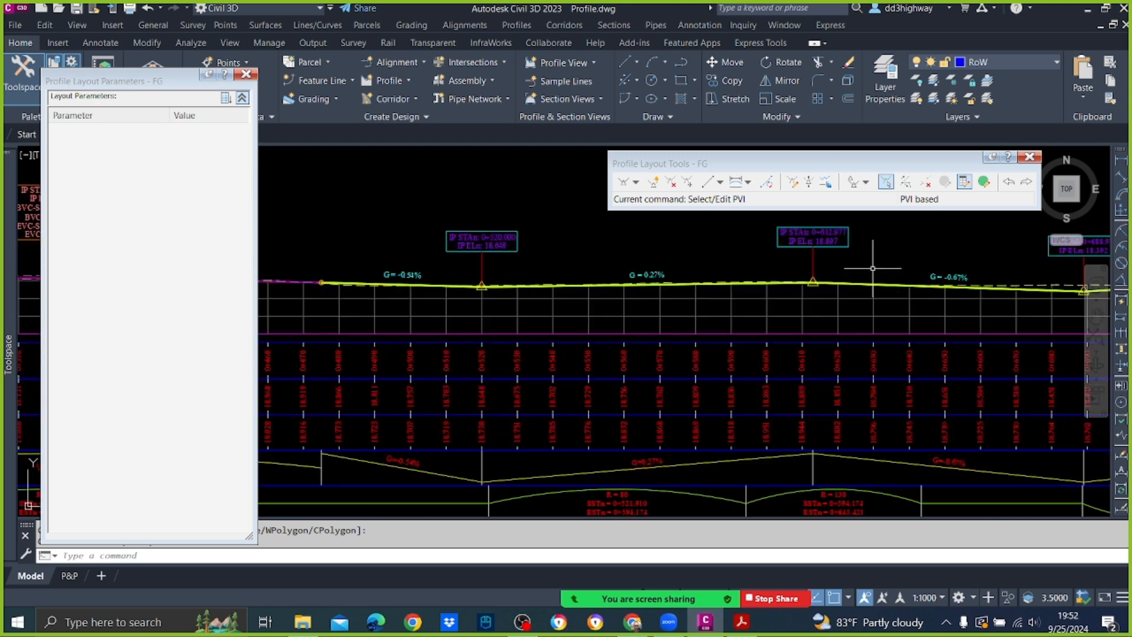
{"action": "left_click", "coordinate": [891, 187]}
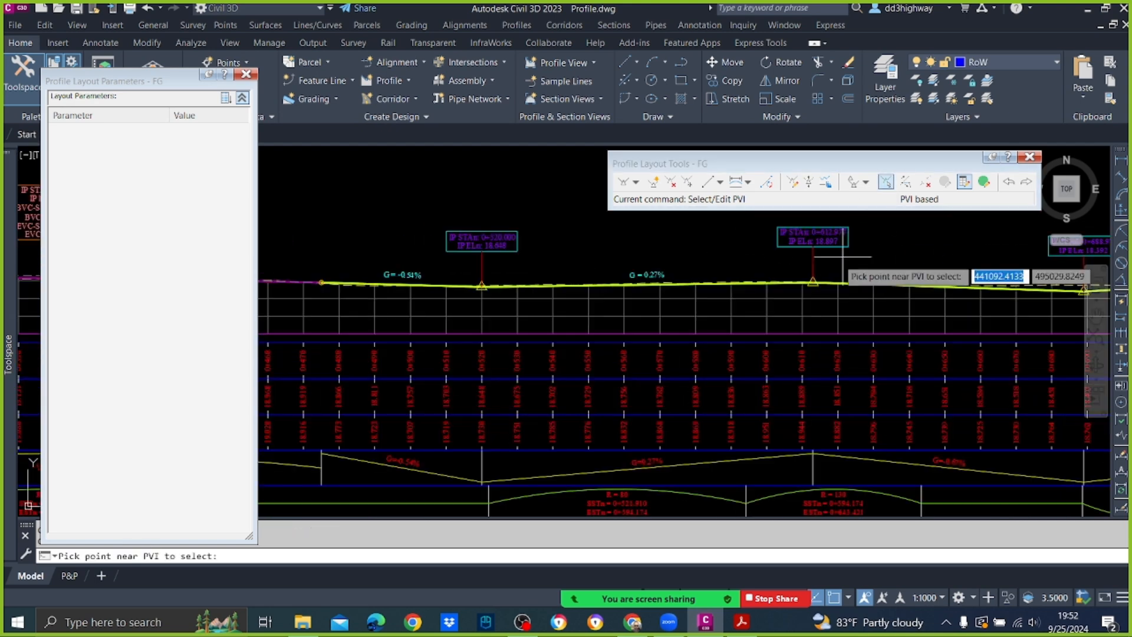
{"action": "left_click", "coordinate": [812, 284]}
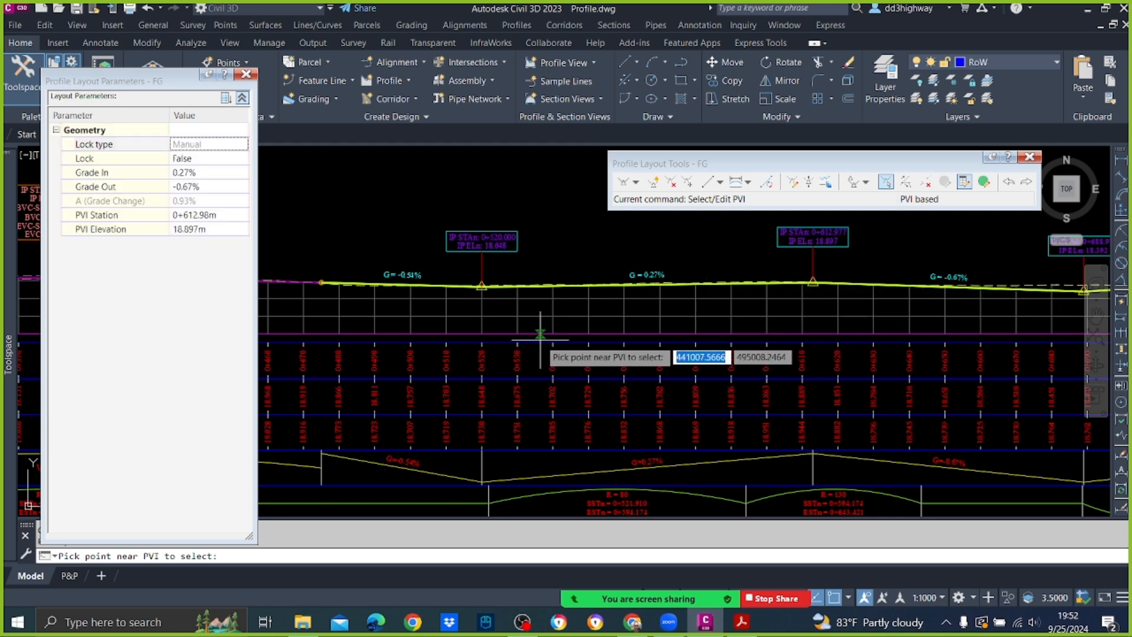
{"action": "left_click", "coordinate": [233, 214]}
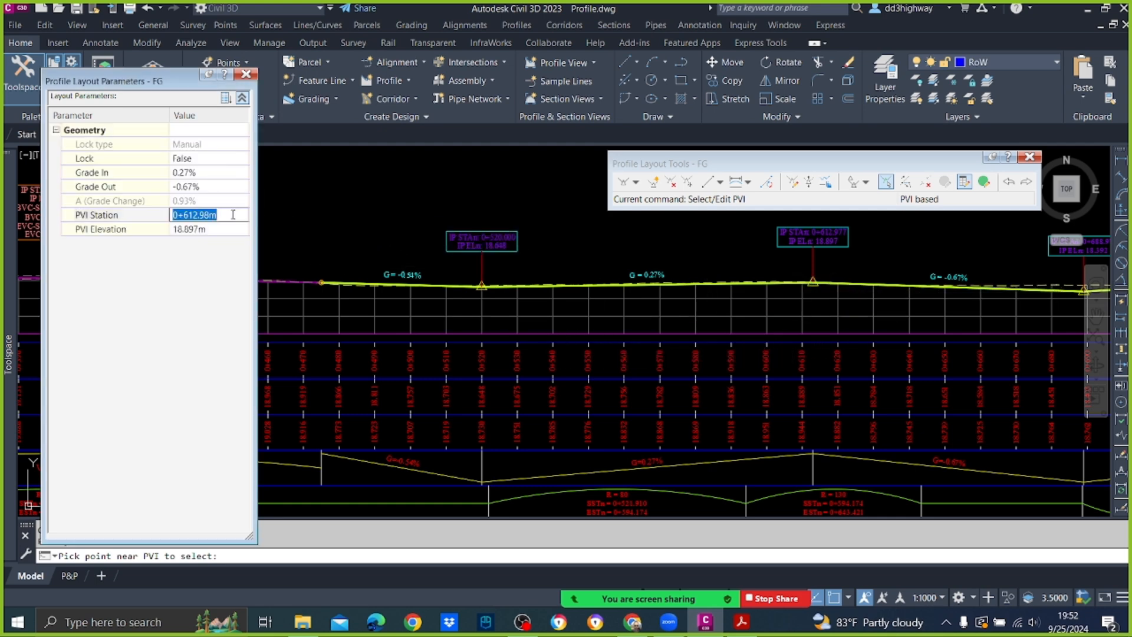
{"action": "type", "text": "610"}
{"action": "key", "text": "Return"}
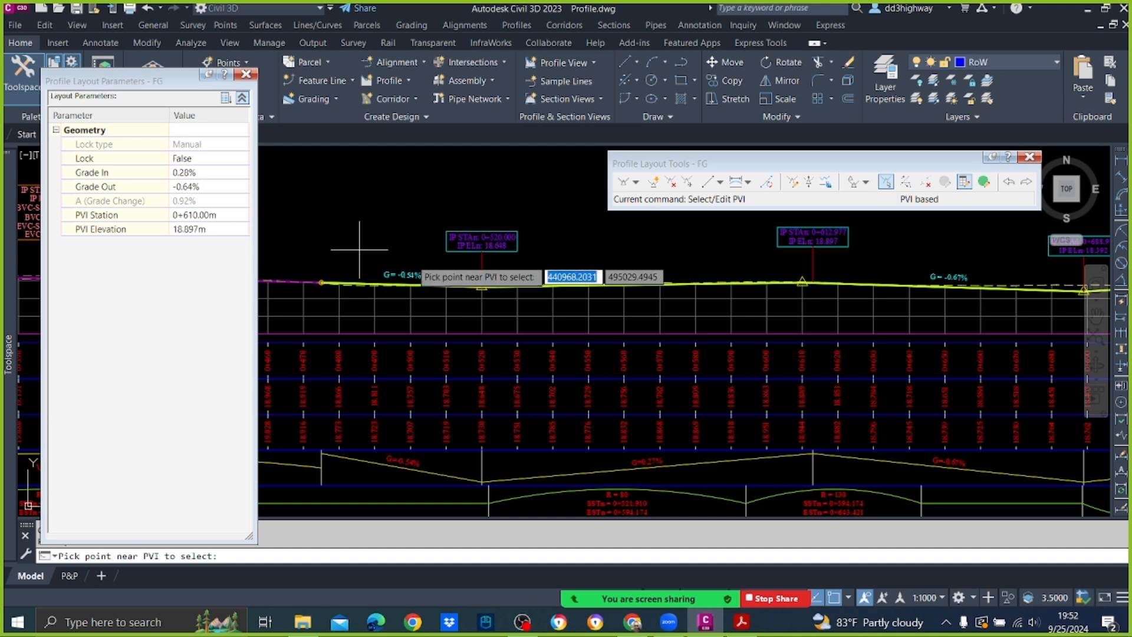
{"action": "key", "text": "Escape"}
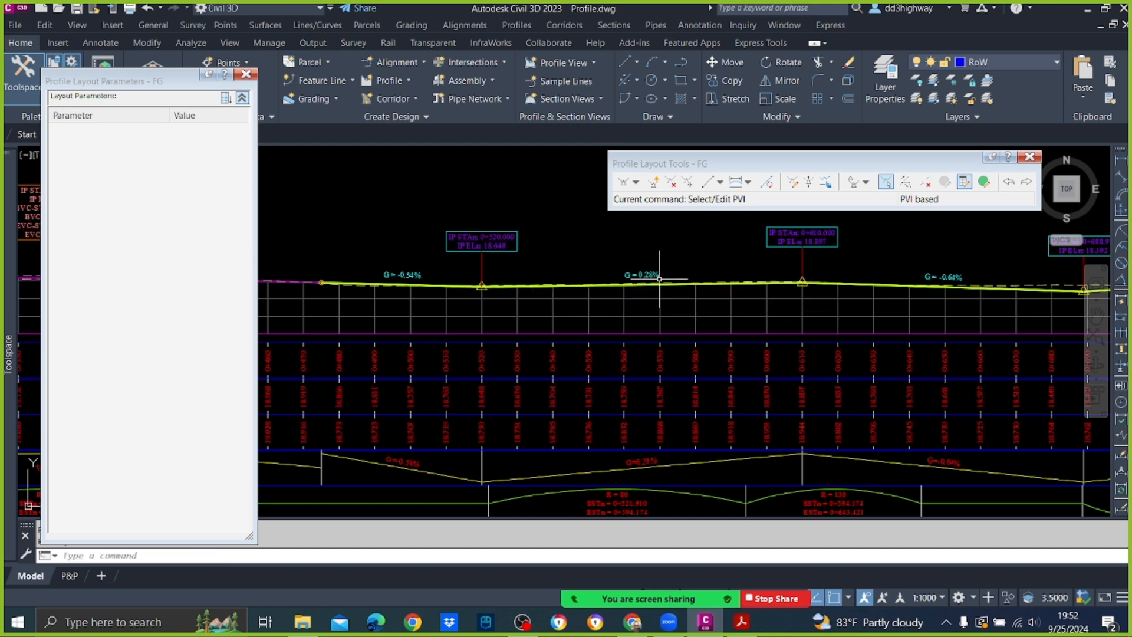
Set the PVI elevation at station 0+610 to 18.950 m.
{"action": "scroll", "coordinate": [652, 278], "scroll_direction": "up", "scroll_amount": 5}
{"action": "scroll", "coordinate": [763, 286], "scroll_direction": "down", "scroll_amount": 3}
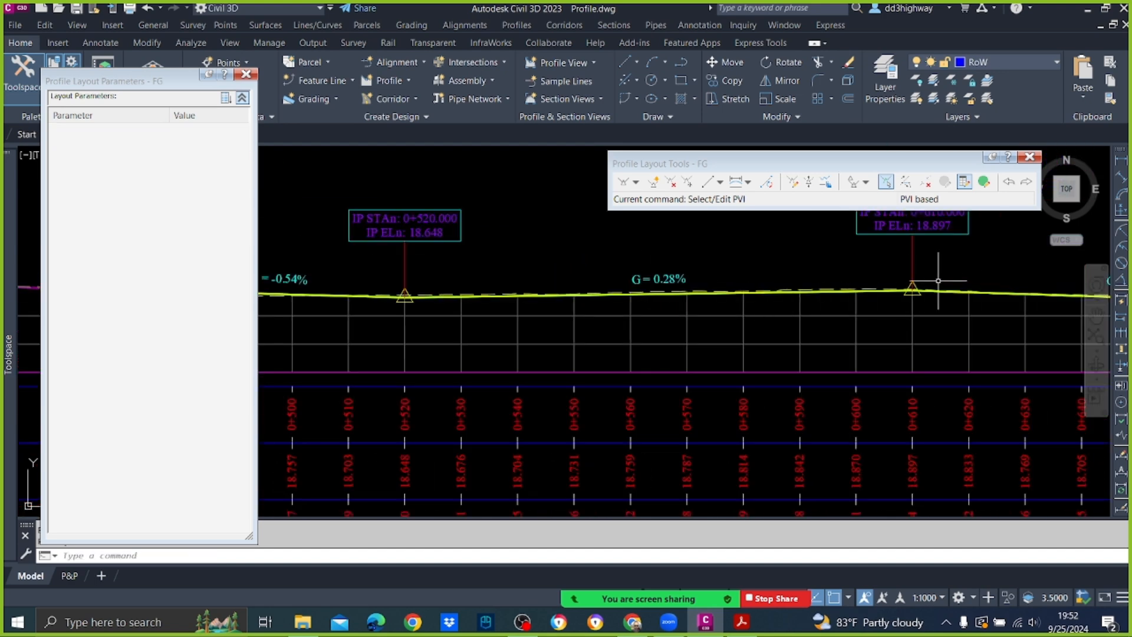
{"action": "left_click", "coordinate": [886, 181]}
{"action": "left_click", "coordinate": [919, 289]}
{"action": "left_click", "coordinate": [197, 230]}
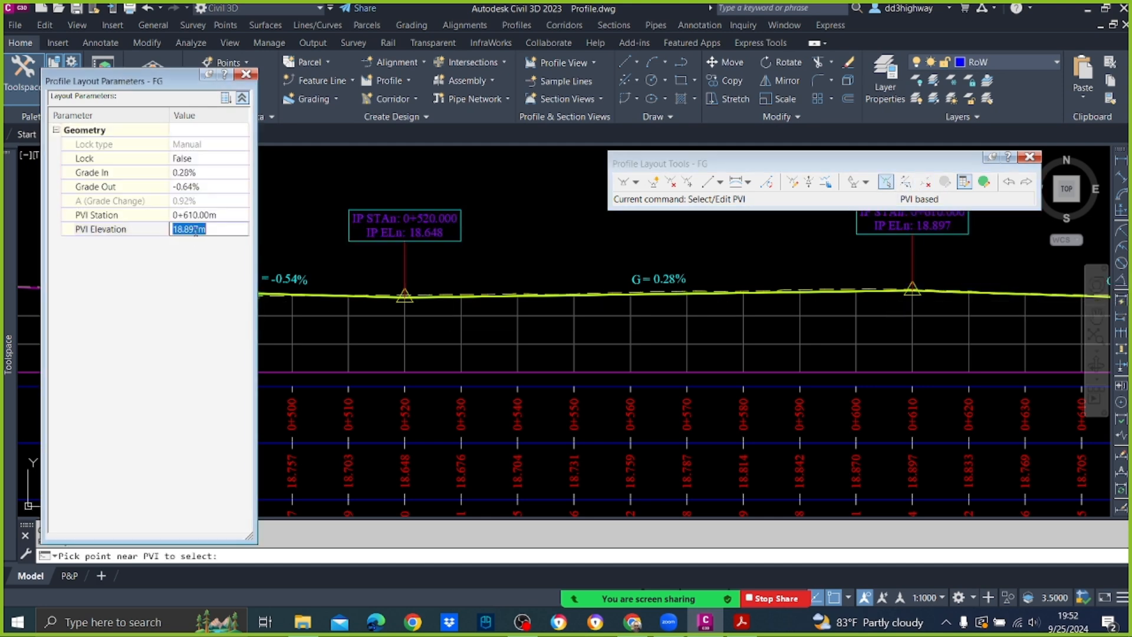
{"action": "left_click_drag", "start_coordinate": [184, 228], "coordinate": [220, 230]}
{"action": "type", "text": "950"}
{"action": "key", "text": "Return"}
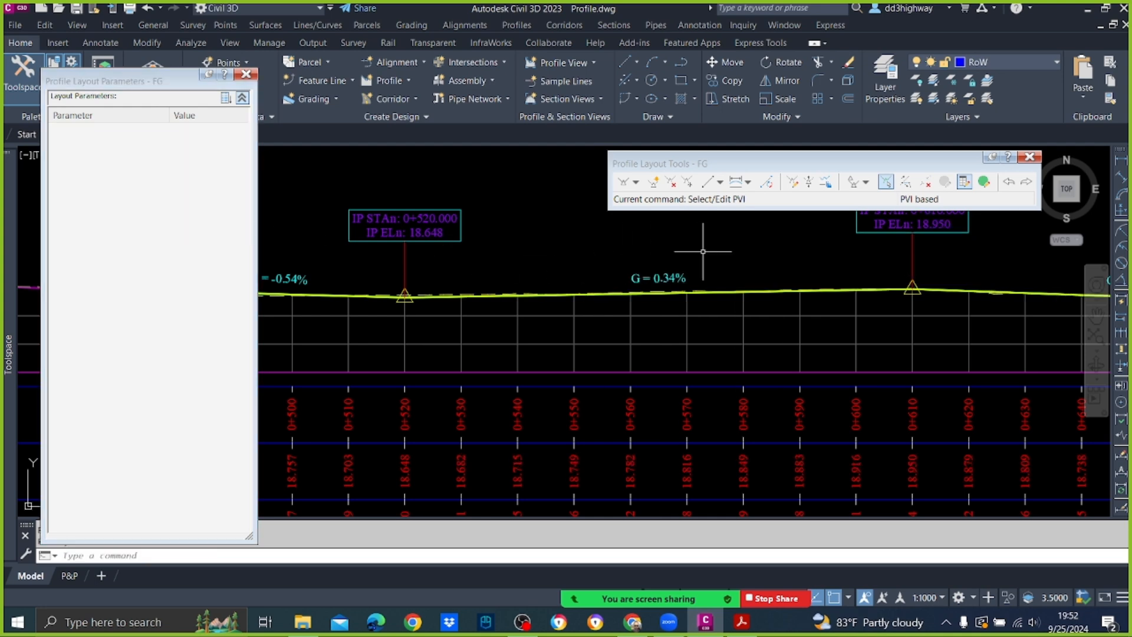
Raise the station 0+610 PVI by setting its elevation to 18.960 m.
{"action": "scroll", "coordinate": [684, 265], "scroll_direction": "down", "scroll_amount": 3}
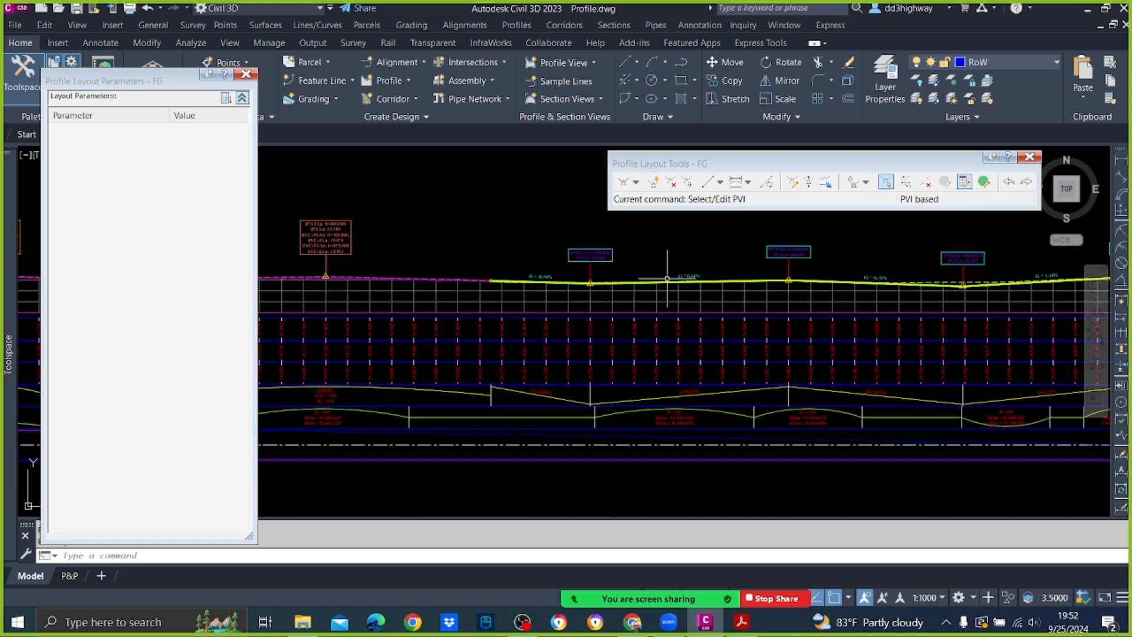
{"action": "scroll", "coordinate": [818, 274], "scroll_direction": "up", "scroll_amount": 5}
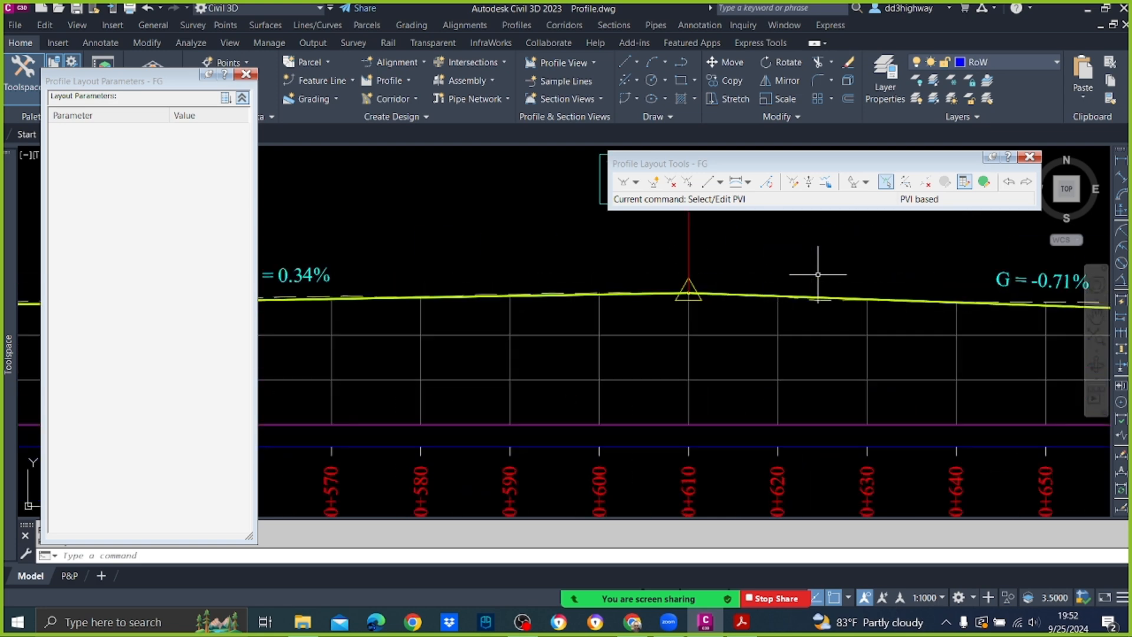
{"action": "left_click", "coordinate": [885, 181]}
{"action": "left_click", "coordinate": [684, 298]}
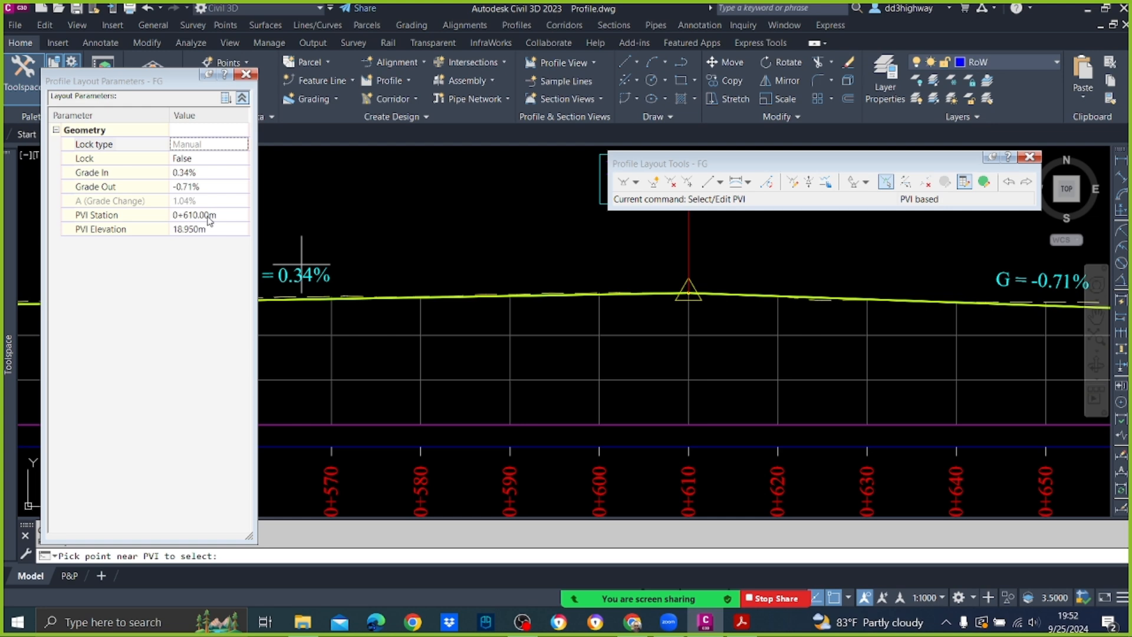
{"action": "left_click", "coordinate": [189, 230]}
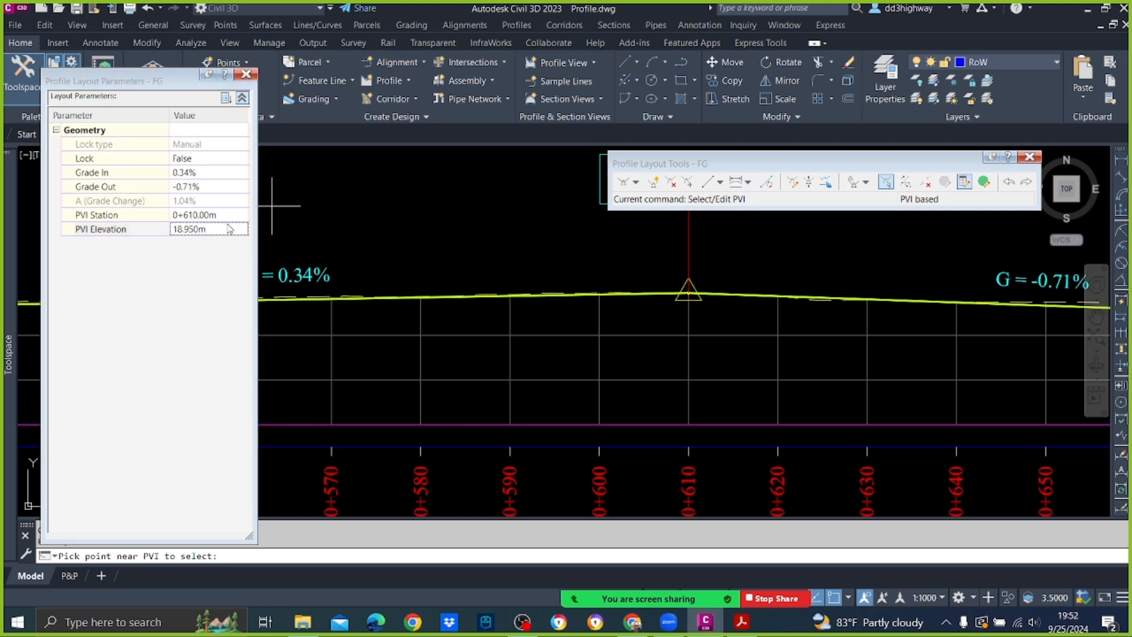
{"action": "left_click", "coordinate": [196, 231]}
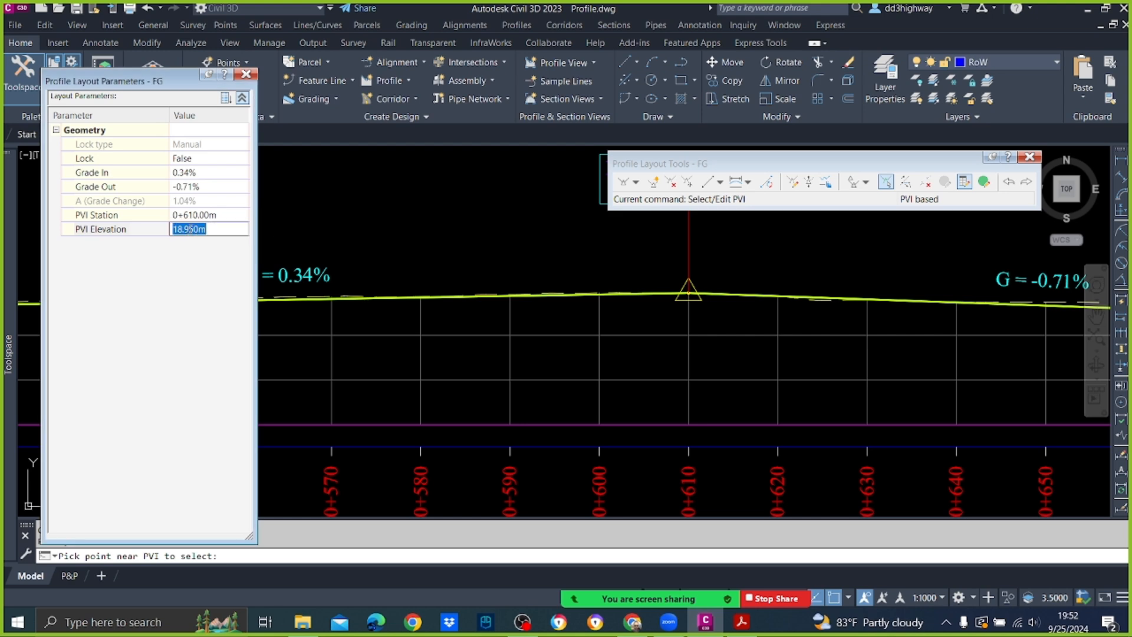
{"action": "left_click_drag", "start_coordinate": [190, 229], "coordinate": [214, 229]}
{"action": "type", "text": "6"}
{"action": "key", "text": "Return"}
{"action": "key", "text": "Escape"}
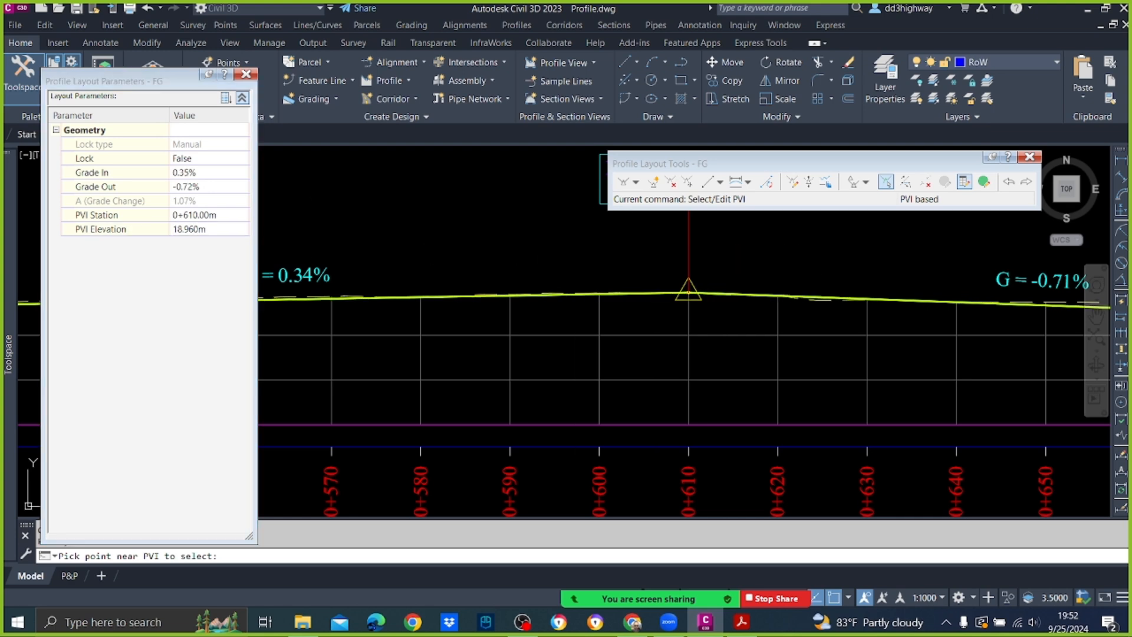
Add a 50 m parabolic vertical curve to the FG profile at the station 0+520 PVI.
{"action": "scroll", "coordinate": [628, 240], "scroll_direction": "down", "scroll_amount": 5}
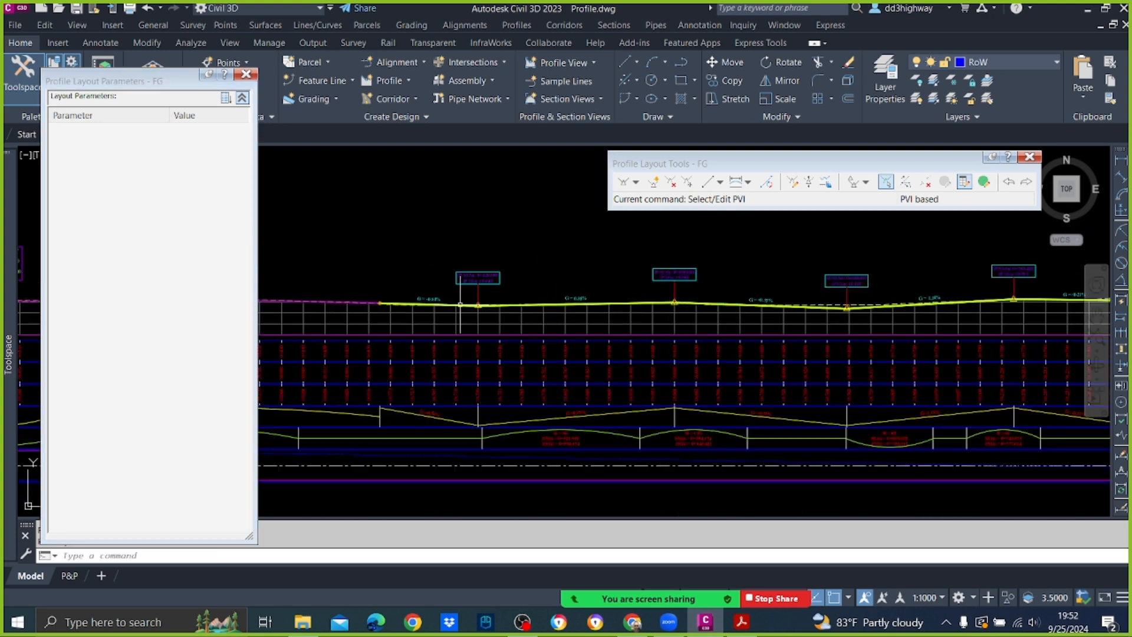
{"action": "scroll", "coordinate": [460, 304], "scroll_direction": "up", "scroll_amount": 5}
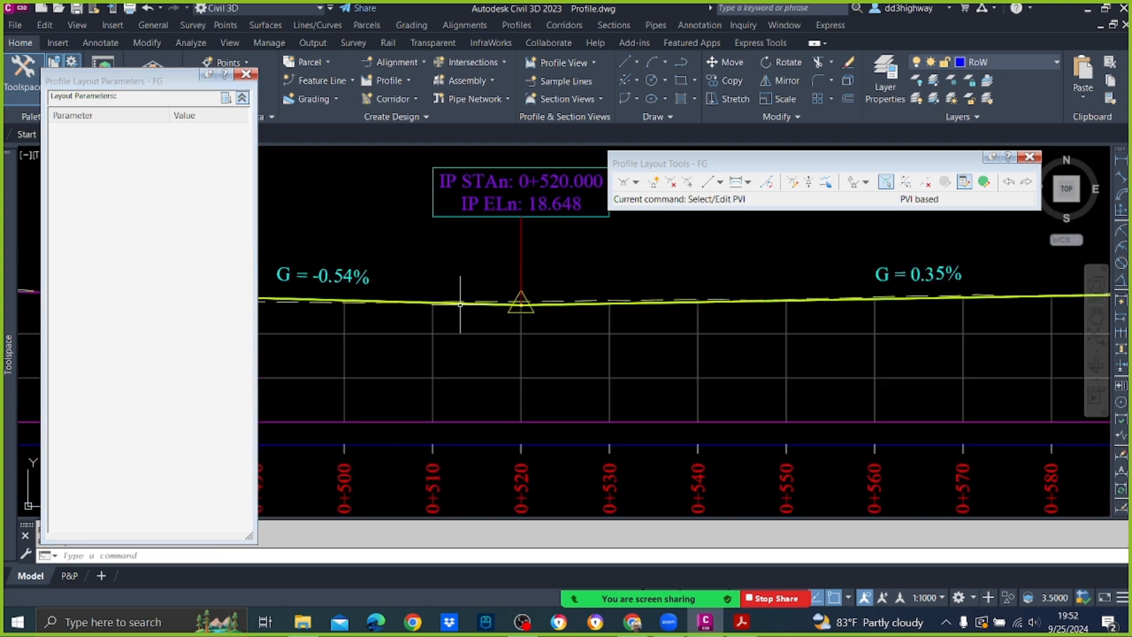
{"action": "left_click", "coordinate": [742, 184]}
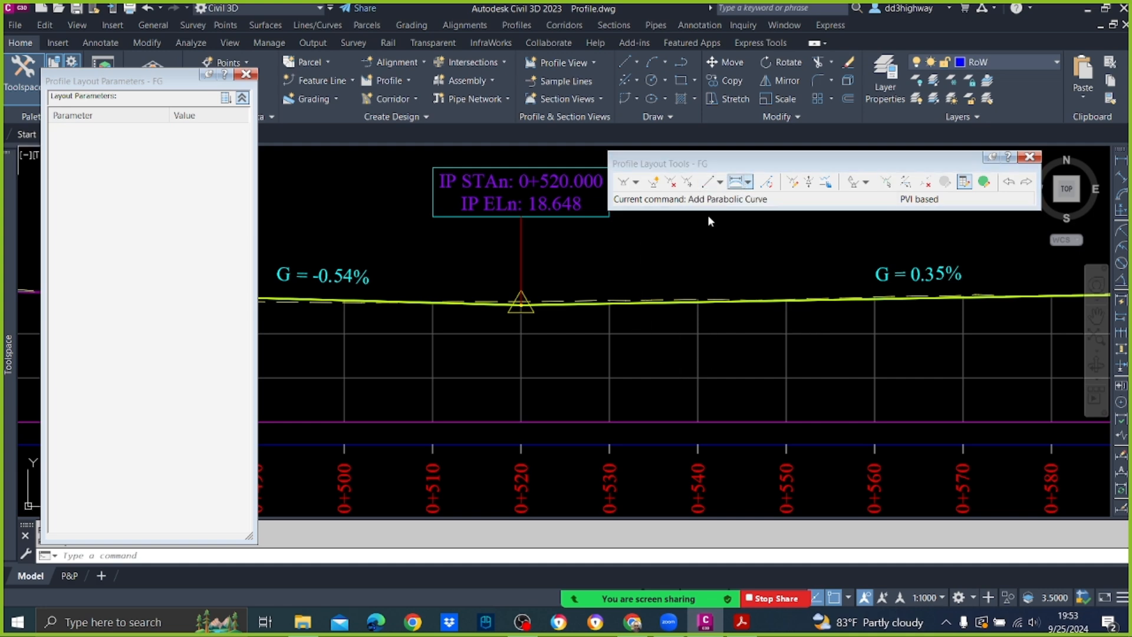
{"action": "left_click", "coordinate": [525, 305]}
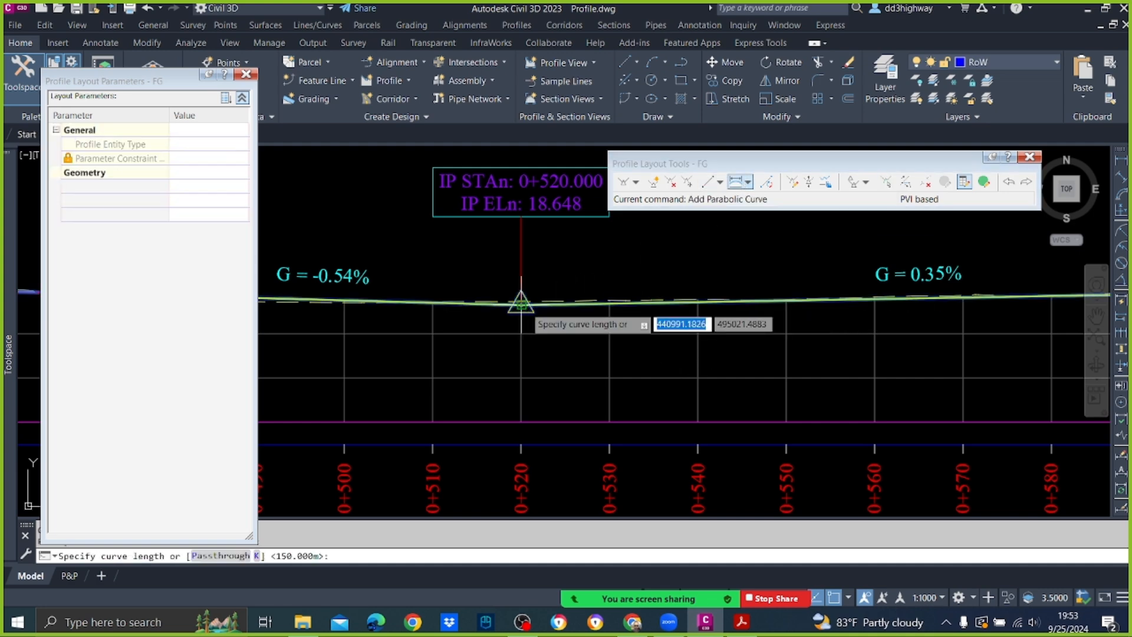
{"action": "key", "text": "Return"}
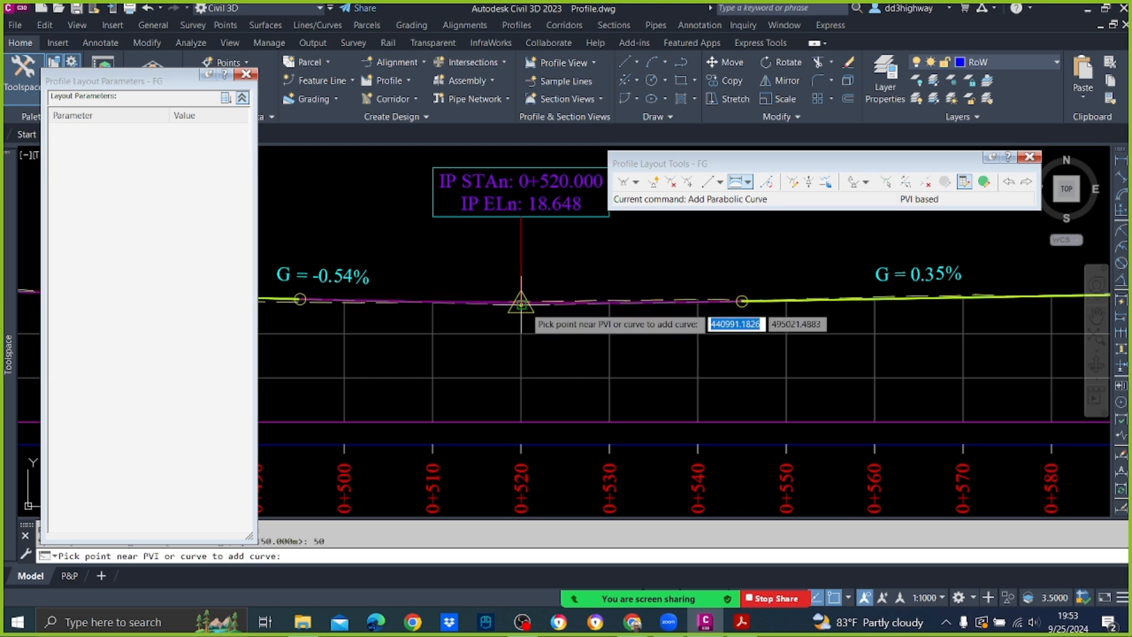
Lengthen the FG profile's vertical curve at the station 0+520 PVI by setting its profile curve length to 80 m.
{"action": "key", "text": "Escape"}
{"action": "scroll", "coordinate": [661, 298], "scroll_direction": "down", "scroll_amount": 3}
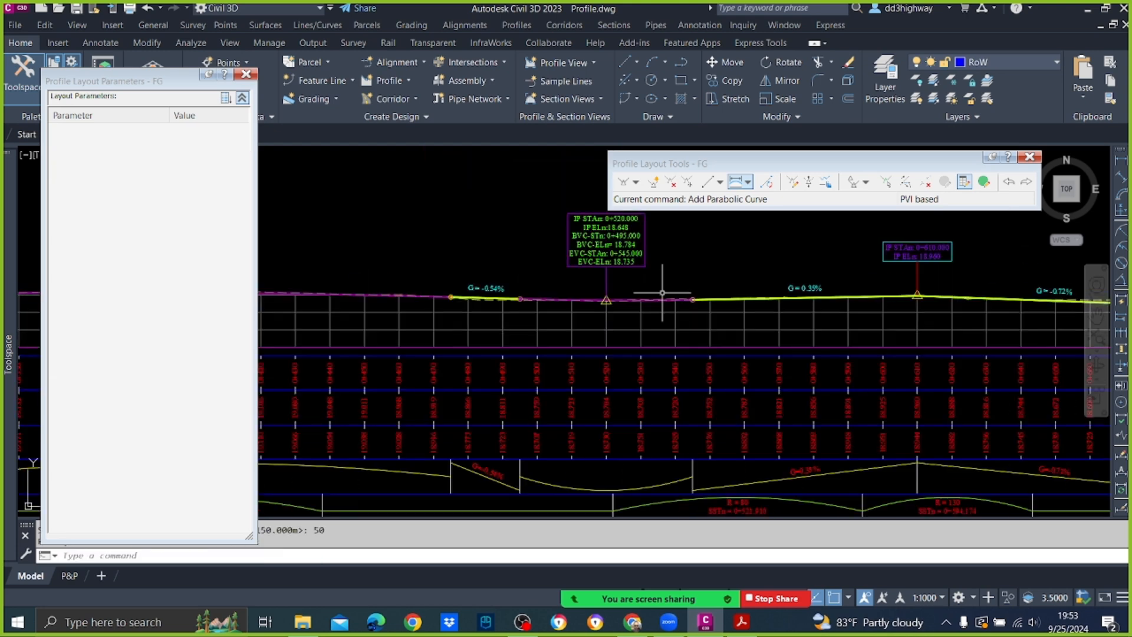
{"action": "scroll", "coordinate": [661, 296], "scroll_direction": "up", "scroll_amount": 4}
{"action": "left_click", "coordinate": [891, 182]}
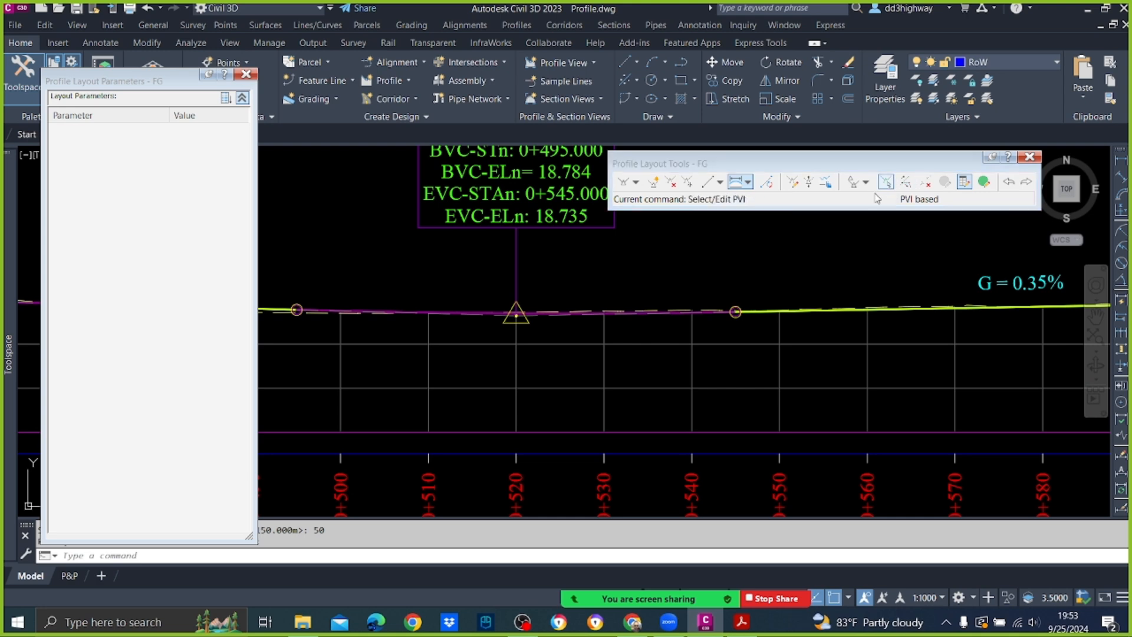
{"action": "left_click", "coordinate": [515, 314]}
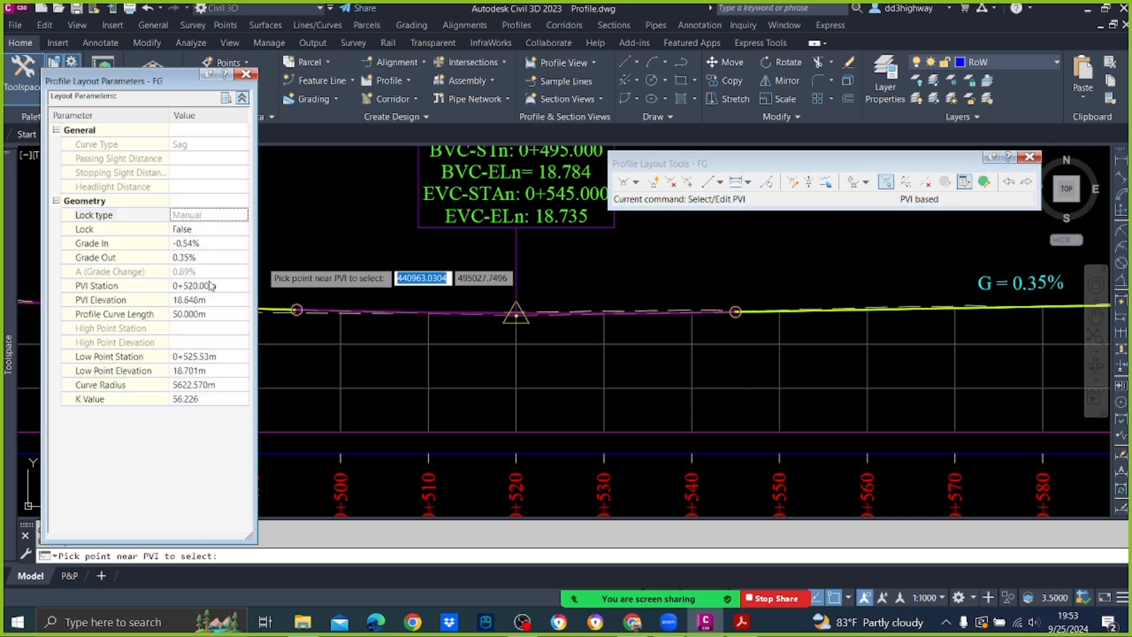
{"action": "left_click", "coordinate": [199, 315]}
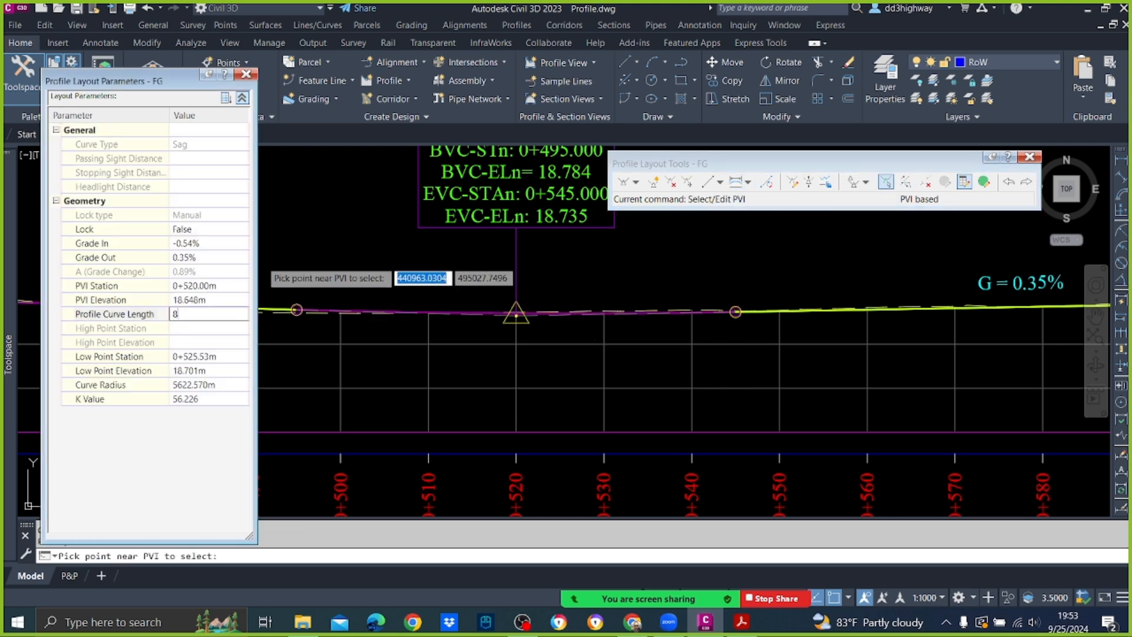
{"action": "type", "text": "80"}
{"action": "key", "text": "Return"}
{"action": "scroll", "coordinate": [830, 307], "scroll_direction": "down", "scroll_amount": 4}
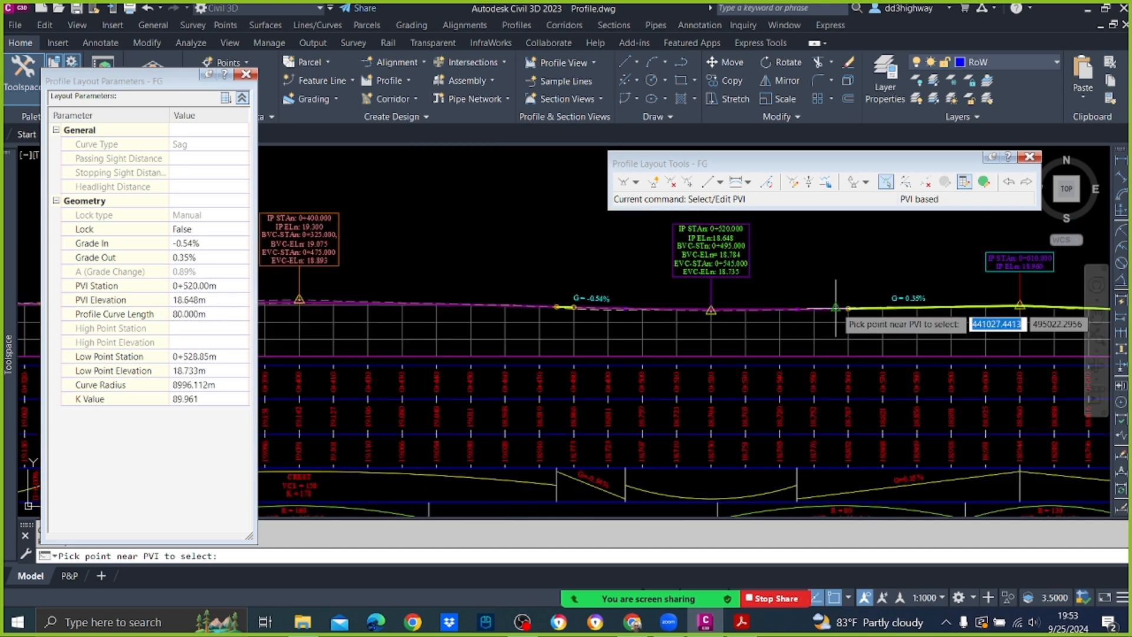
{"action": "key", "text": "Escape"}
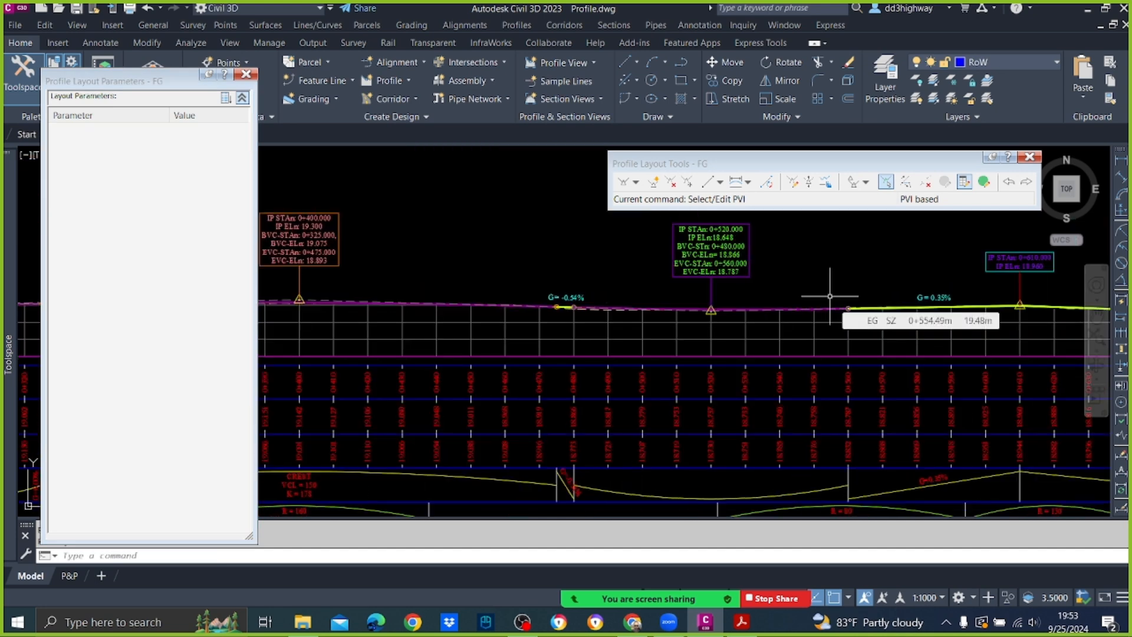
Move the FG profile's PVI near station 0+765 to exactly station 0+765 by editing its PVI station.
{"action": "scroll", "coordinate": [863, 284], "scroll_direction": "down", "scroll_amount": 3}
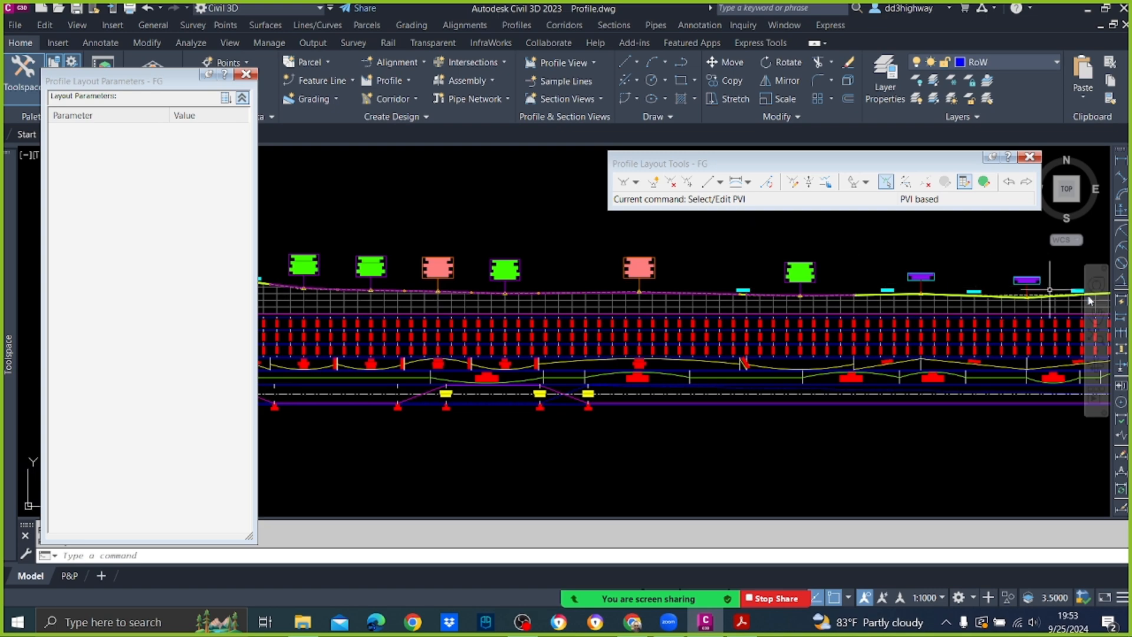
{"action": "scroll", "coordinate": [979, 287], "scroll_direction": "up", "scroll_amount": 3}
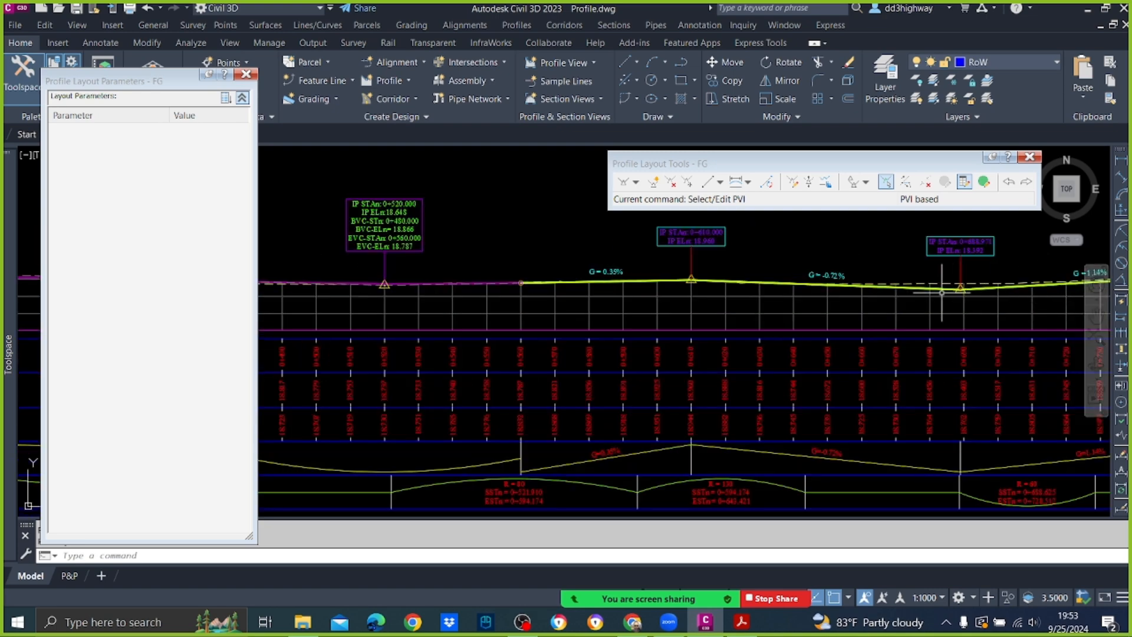
{"action": "scroll", "coordinate": [984, 289], "scroll_direction": "down", "scroll_amount": 2}
{"action": "scroll", "coordinate": [1034, 283], "scroll_direction": "up", "scroll_amount": 2}
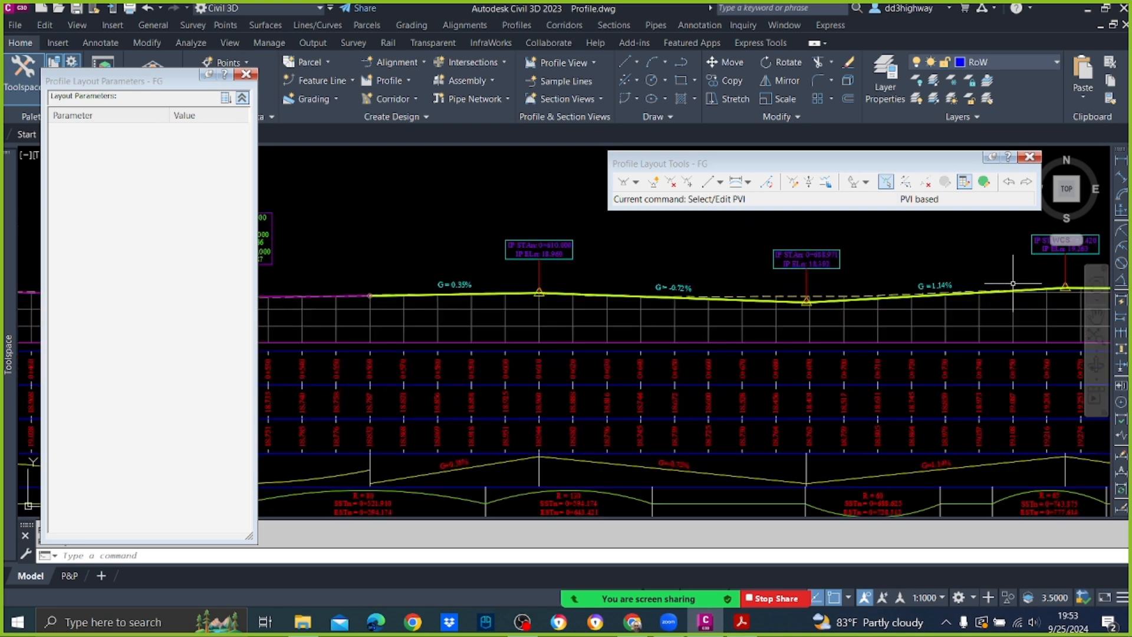
{"action": "scroll", "coordinate": [961, 278], "scroll_direction": "down", "scroll_amount": 4}
{"action": "type", "text": "pa"}
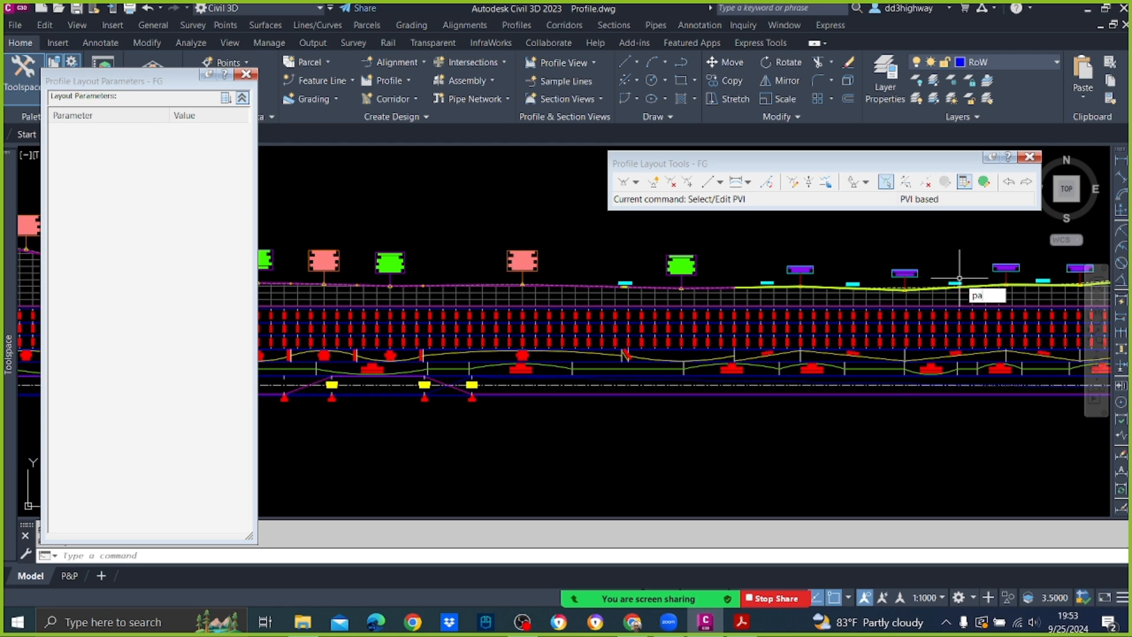
{"action": "type", "text": "n"}
{"action": "key", "text": "Return"}
{"action": "left_click_drag", "start_coordinate": [983, 283], "coordinate": [850, 286]}
{"action": "scroll", "coordinate": [851, 286], "scroll_direction": "up", "scroll_amount": 4}
{"action": "key", "text": "Escape"}
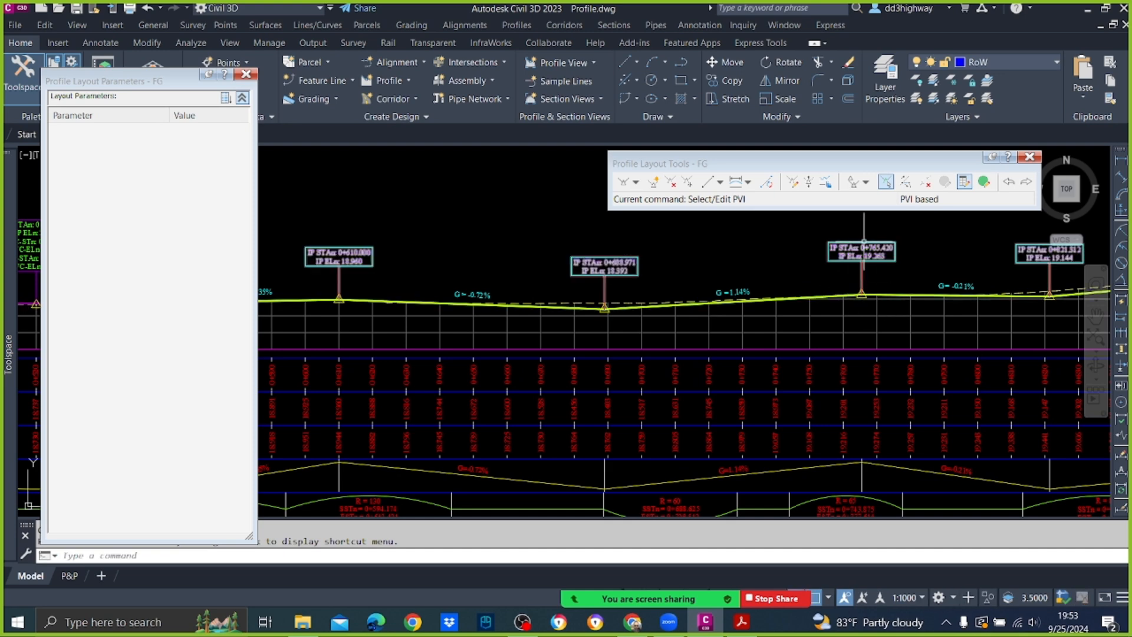
{"action": "left_click", "coordinate": [886, 182]}
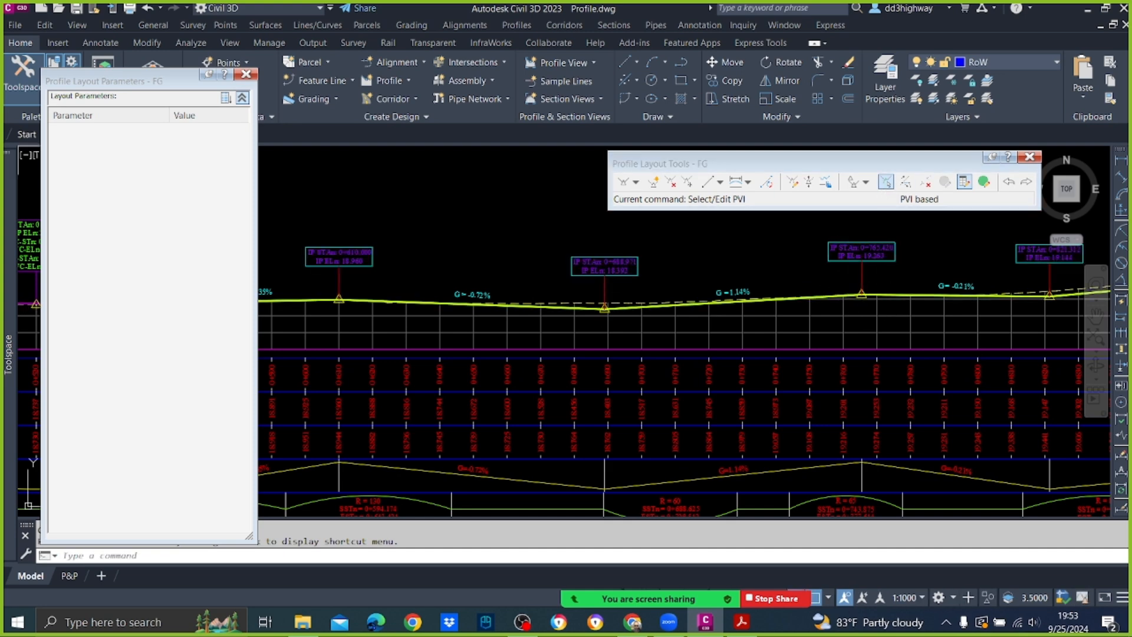
{"action": "left_click", "coordinate": [873, 298]}
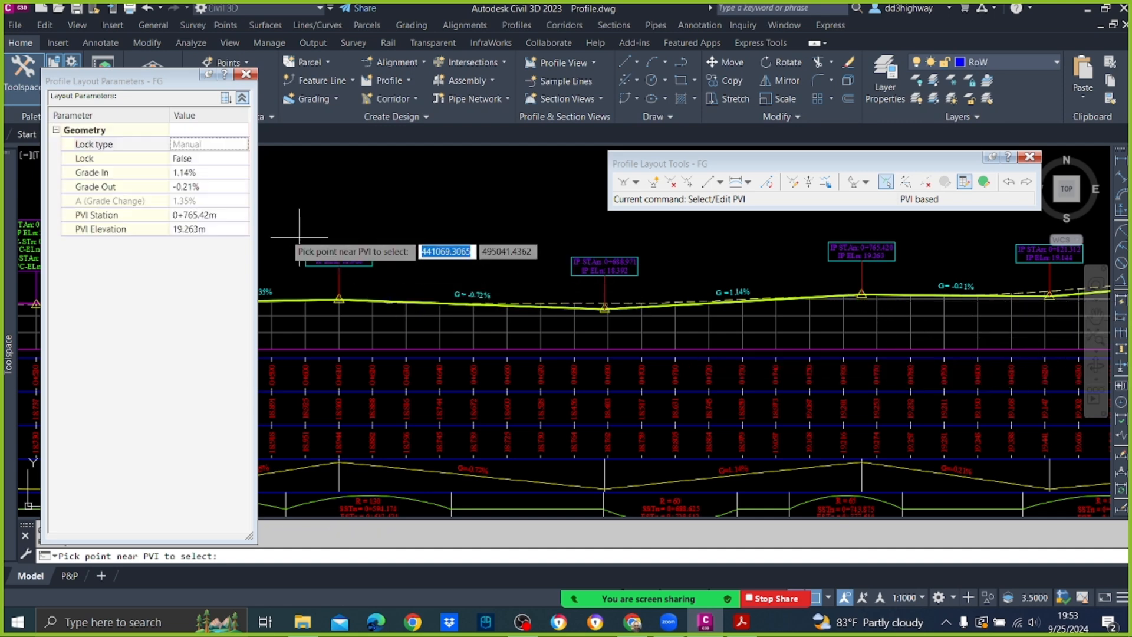
{"action": "left_click", "coordinate": [206, 214]}
{"action": "type", "text": "765"}
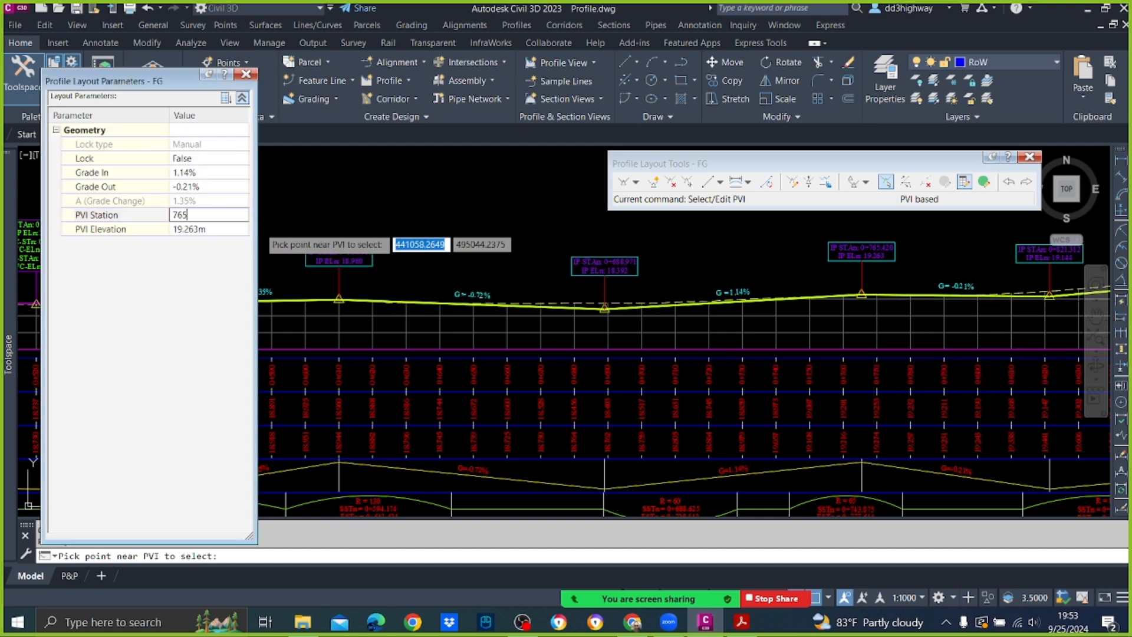
{"action": "key", "text": "Return"}
{"action": "key", "text": "Escape"}
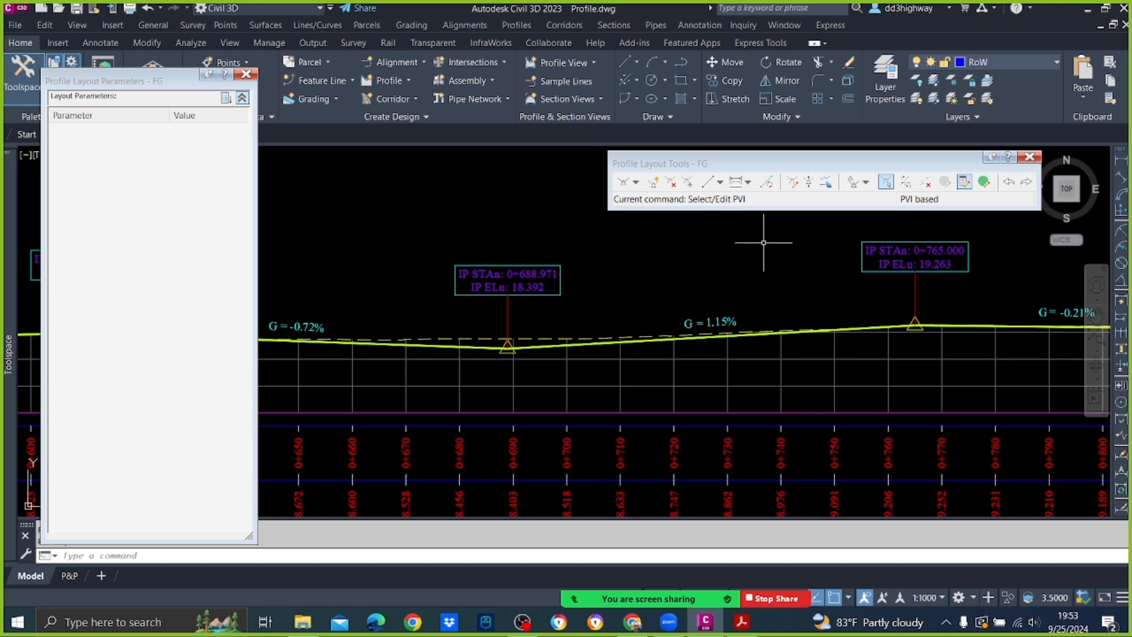
Move the FG profile's PVI near station 0+689 to station 0+690 by editing its PVI station.
{"action": "scroll", "coordinate": [670, 288], "scroll_direction": "up", "scroll_amount": 4}
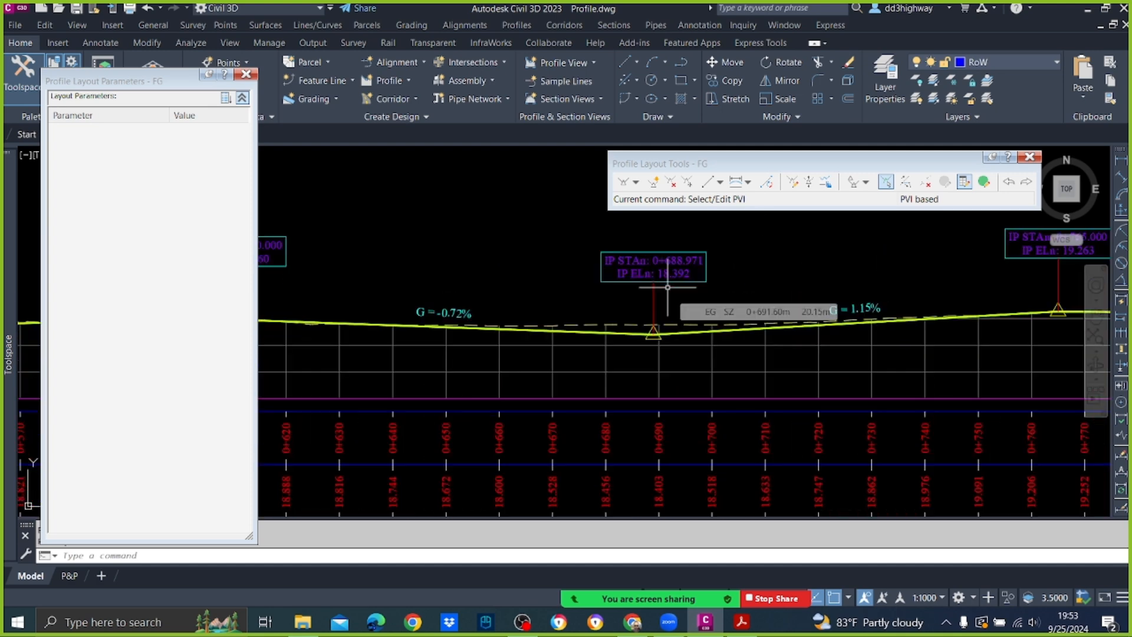
{"action": "left_click", "coordinate": [883, 184]}
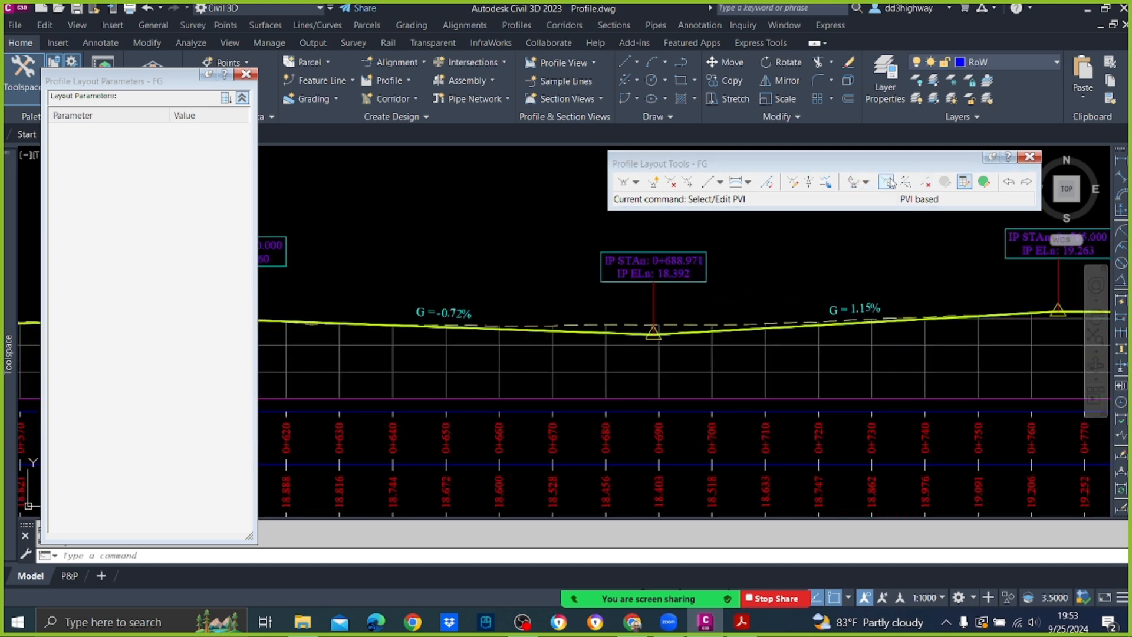
{"action": "left_click", "coordinate": [655, 331]}
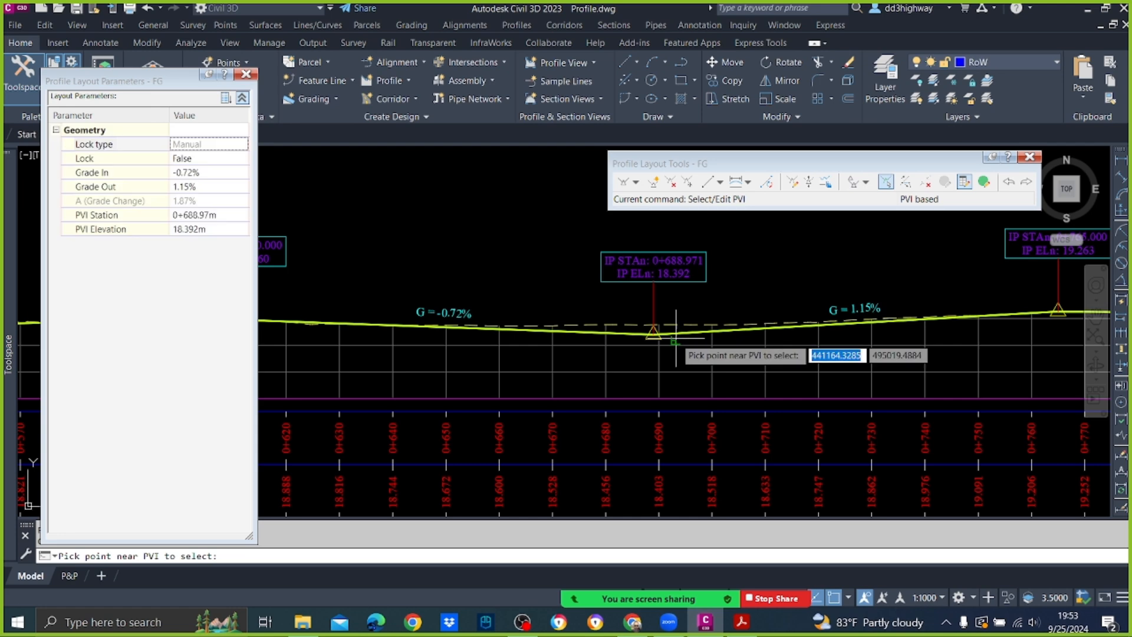
{"action": "left_click", "coordinate": [225, 214]}
{"action": "key", "text": "Return"}
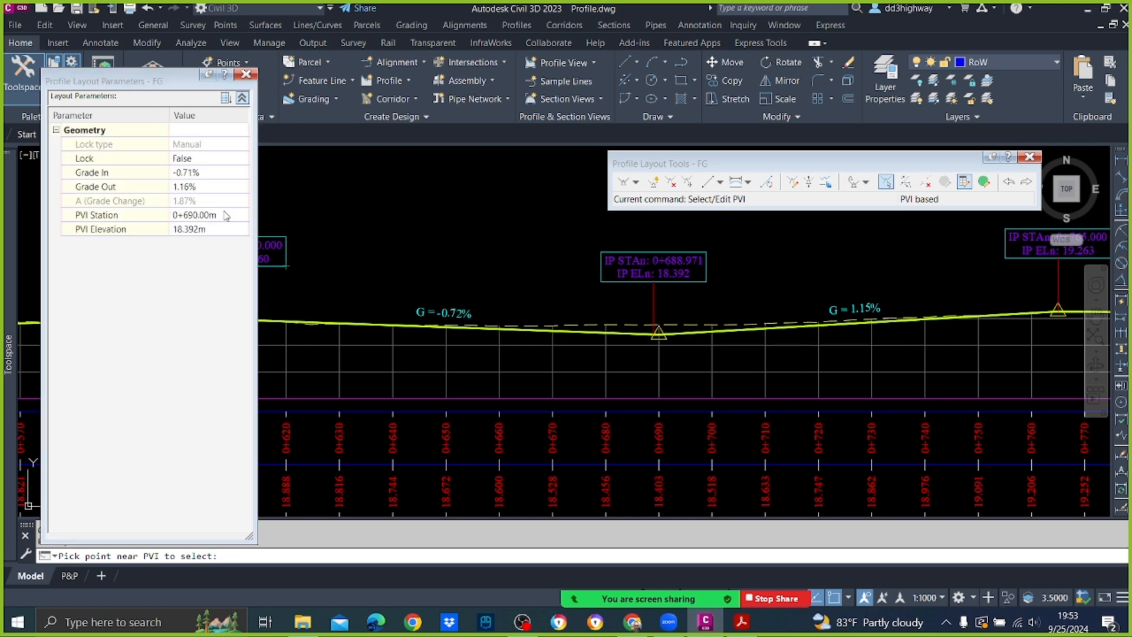
{"action": "key", "text": "Escape"}
Add a 50 m parabolic vertical curve to the FG profile at the station 0+610 PVI.
{"action": "scroll", "coordinate": [525, 289], "scroll_direction": "down", "scroll_amount": 2}
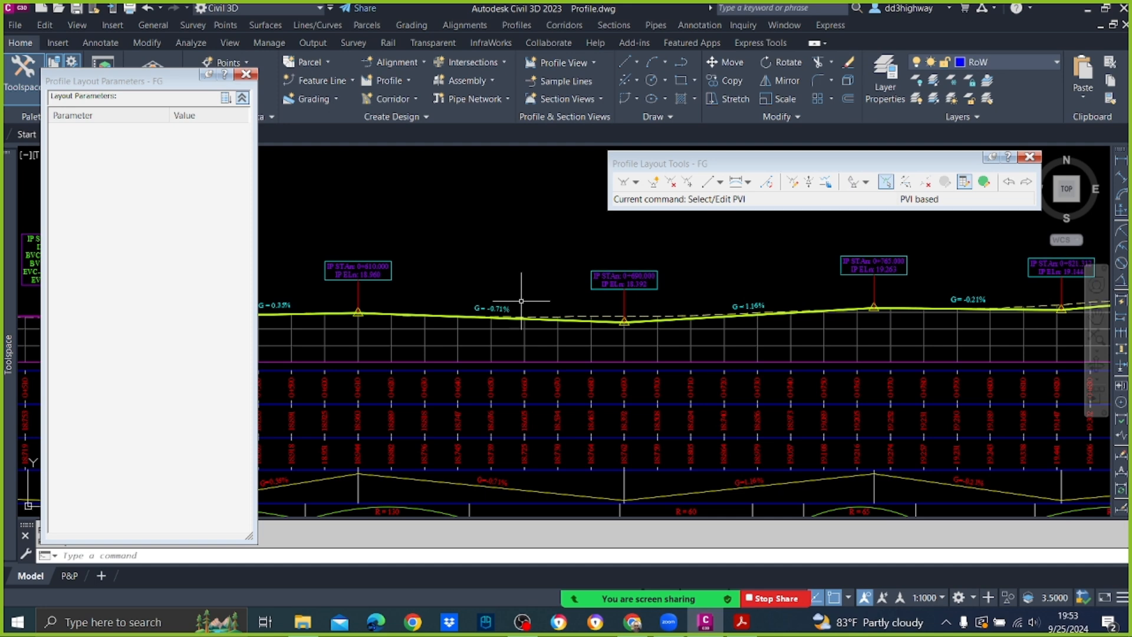
{"action": "scroll", "coordinate": [291, 303], "scroll_direction": "up", "scroll_amount": 2}
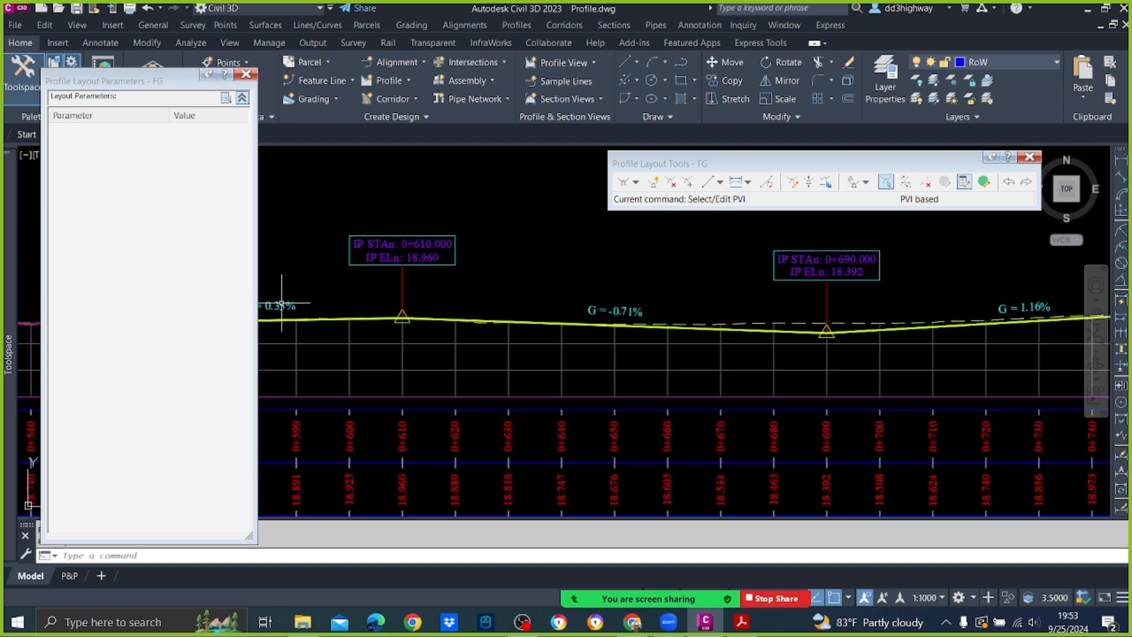
{"action": "scroll", "coordinate": [440, 311], "scroll_direction": "up", "scroll_amount": 3}
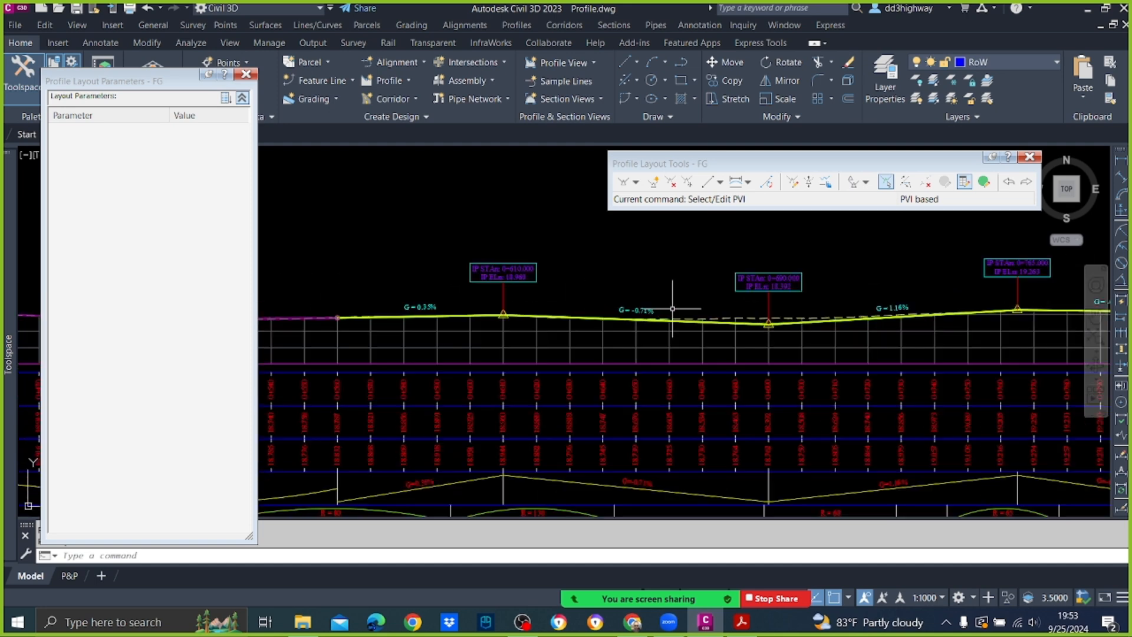
{"action": "scroll", "coordinate": [439, 312], "scroll_direction": "down", "scroll_amount": 2}
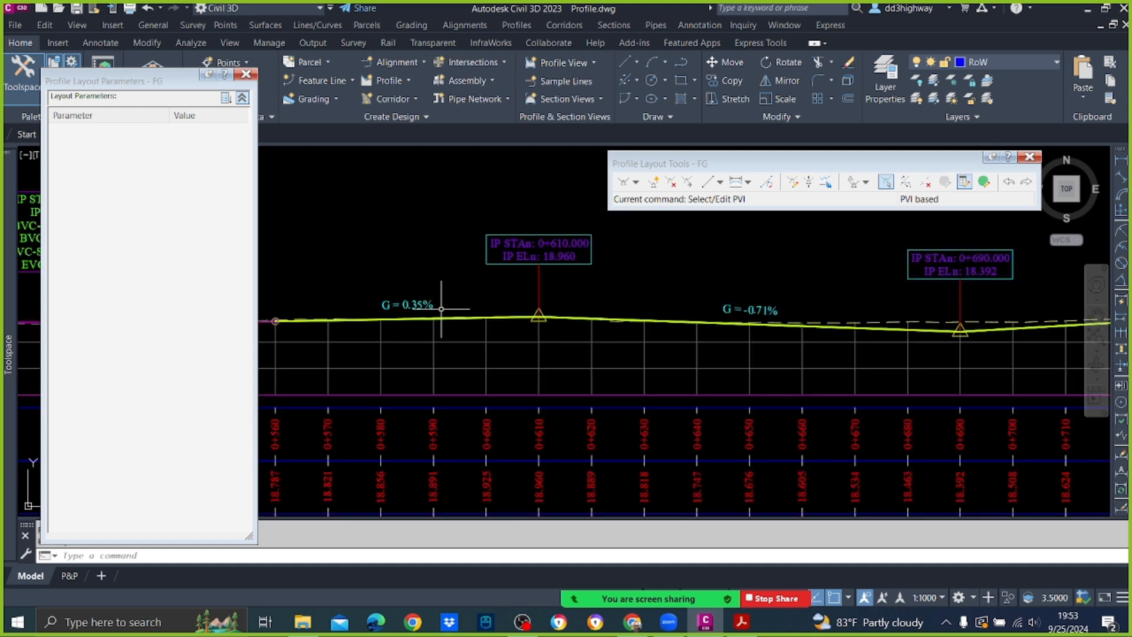
{"action": "left_click", "coordinate": [735, 182]}
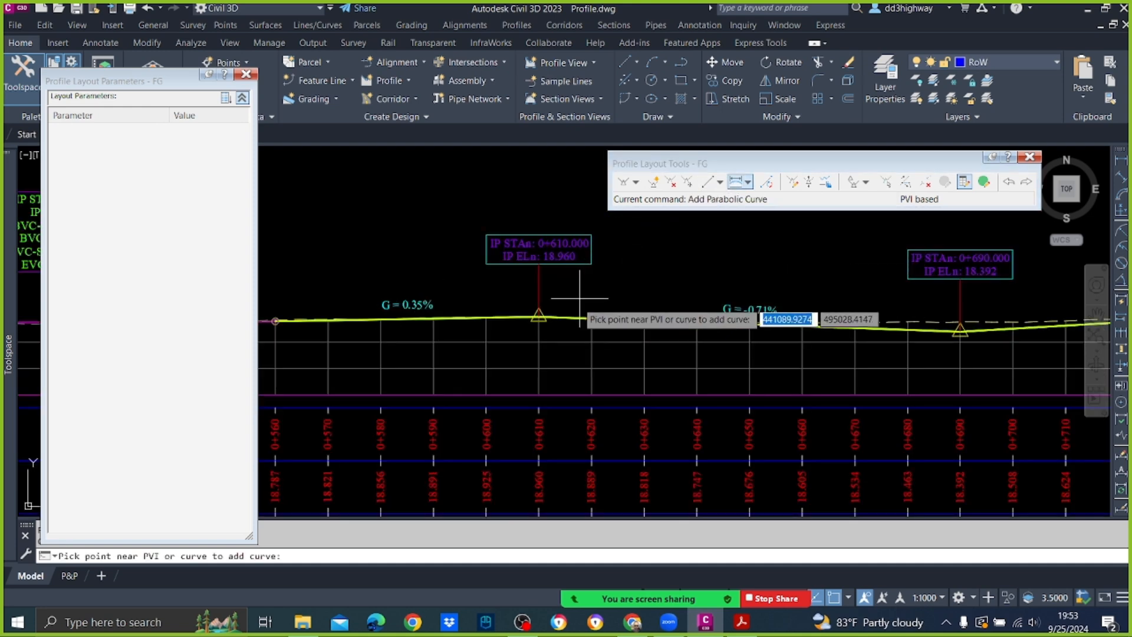
{"action": "left_click", "coordinate": [538, 318]}
{"action": "type", "text": "50"}
{"action": "key", "text": "Return"}
{"action": "key", "text": "Escape"}
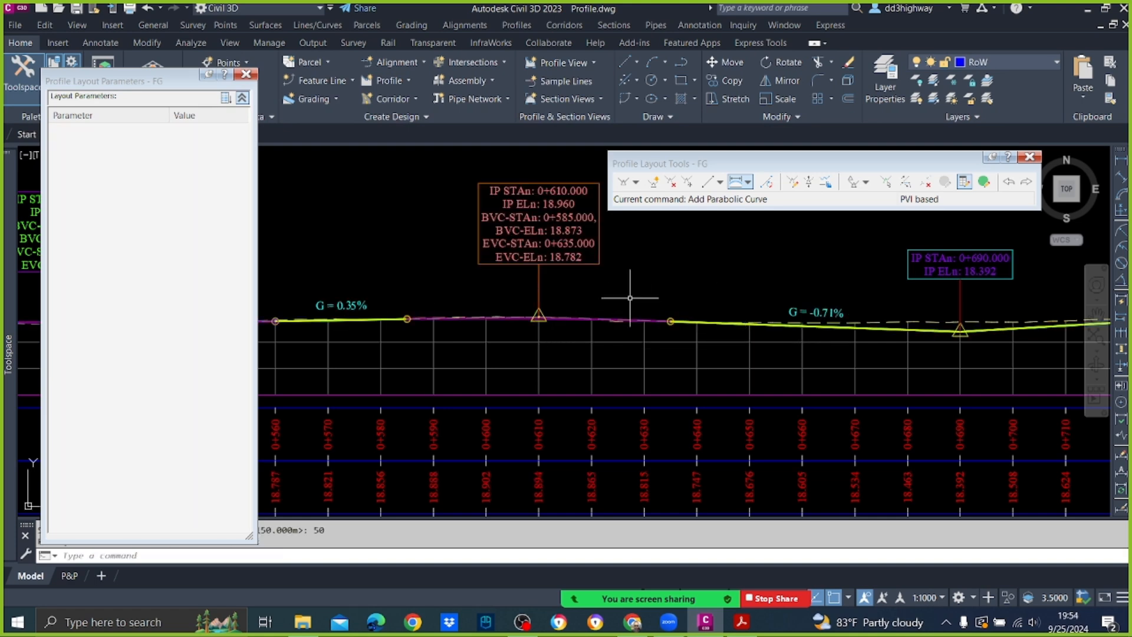
Raise the station 0+690 PVI by trying an elevation of 18.420 m and settling on 18.500 m.
{"action": "scroll", "coordinate": [366, 318], "scroll_direction": "down", "scroll_amount": 2}
{"action": "scroll", "coordinate": [798, 299], "scroll_direction": "up", "scroll_amount": 2}
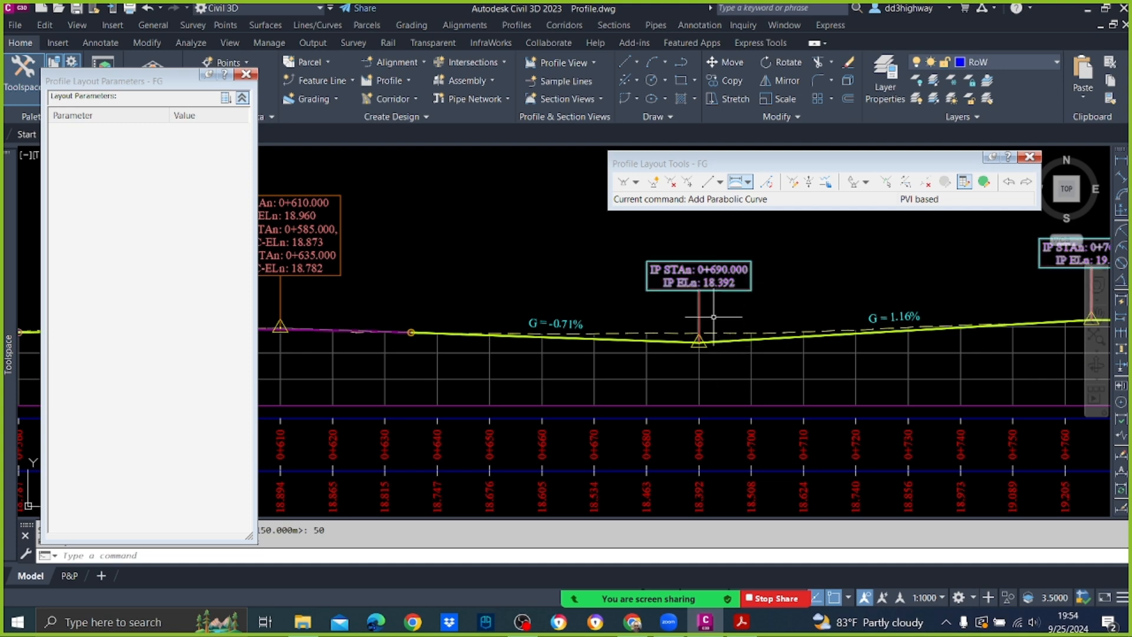
{"action": "left_click", "coordinate": [885, 184]}
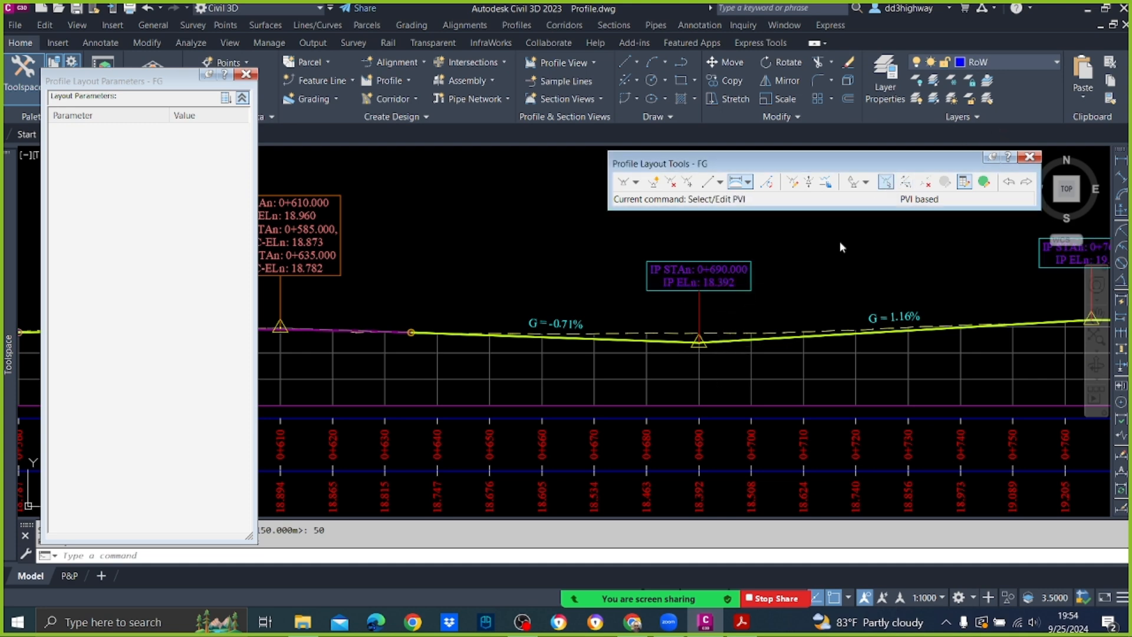
{"action": "left_click", "coordinate": [700, 340]}
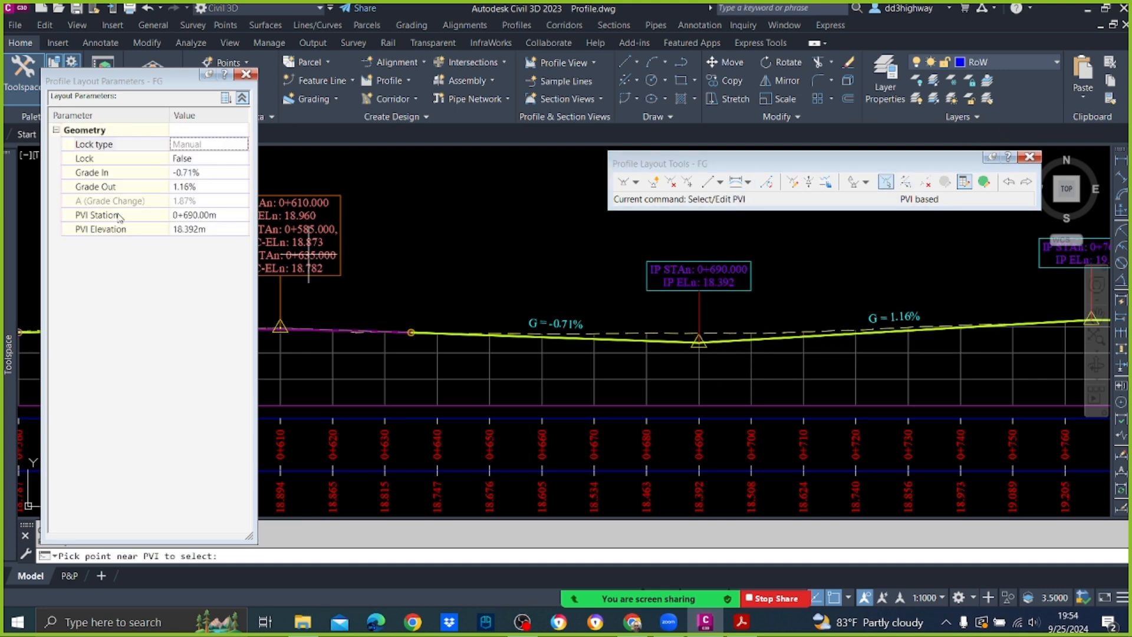
{"action": "left_click", "coordinate": [183, 231]}
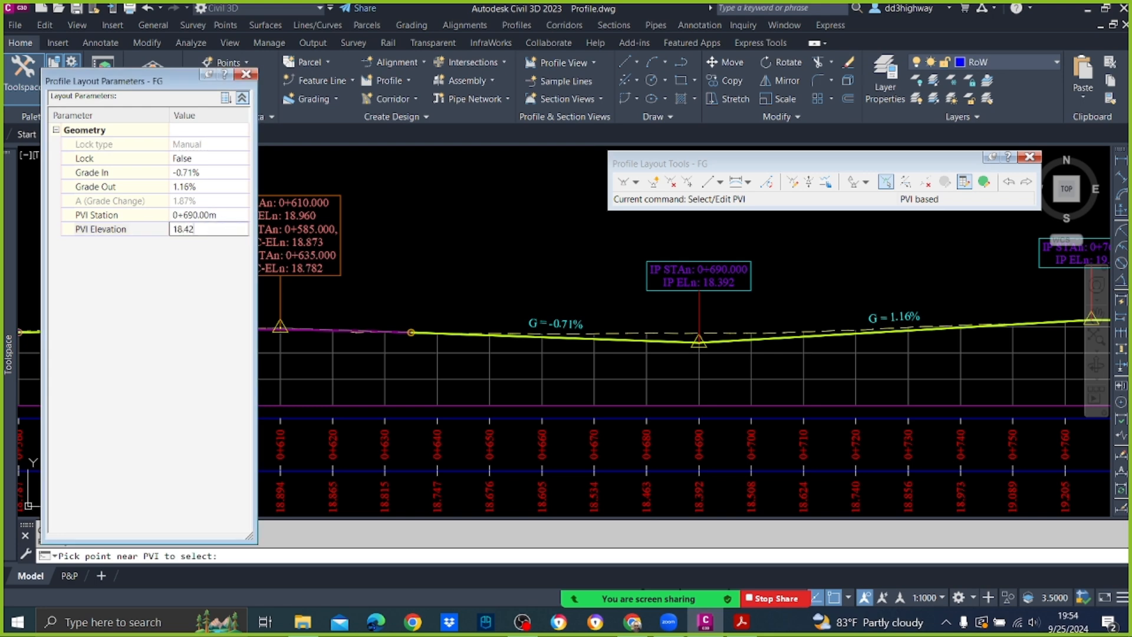
{"action": "key", "text": "Return"}
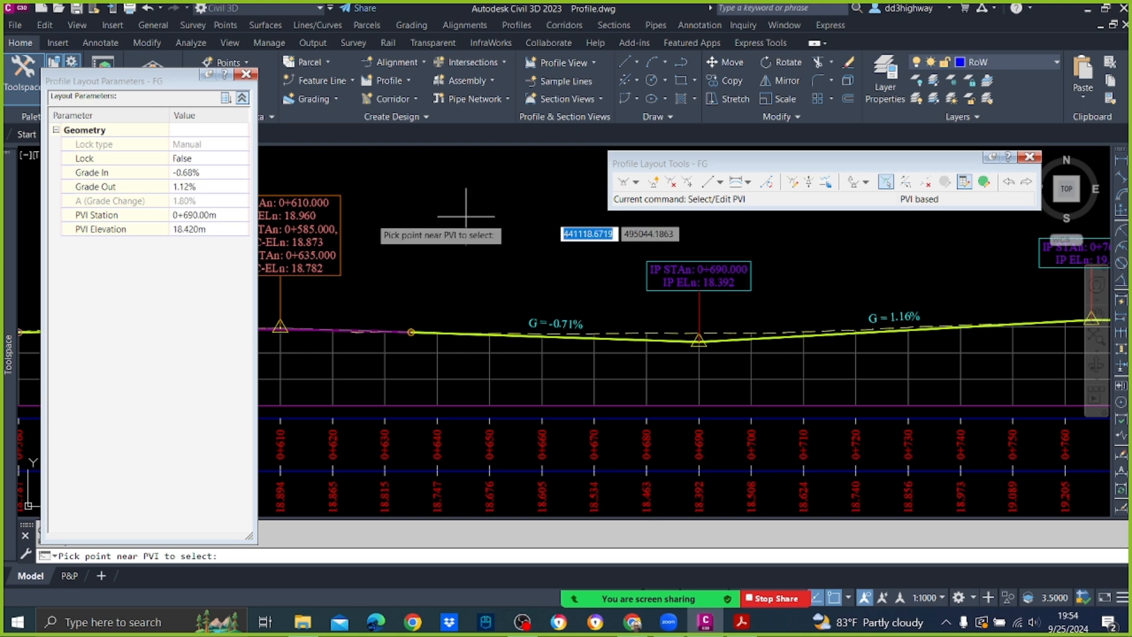
{"action": "left_click", "coordinate": [189, 230]}
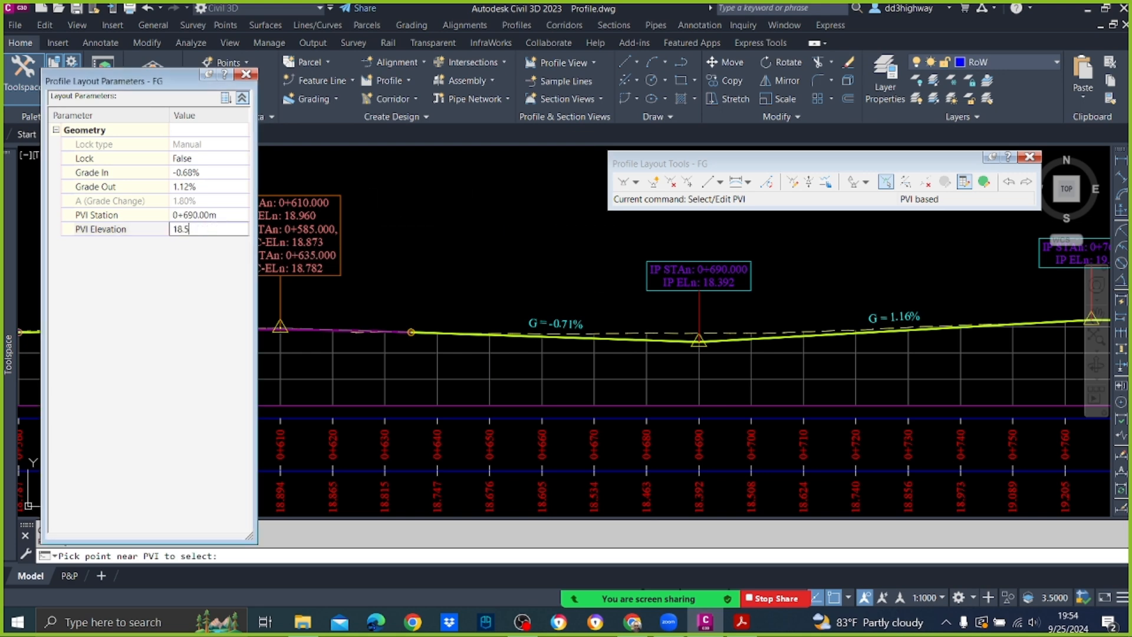
{"action": "key", "text": "Return"}
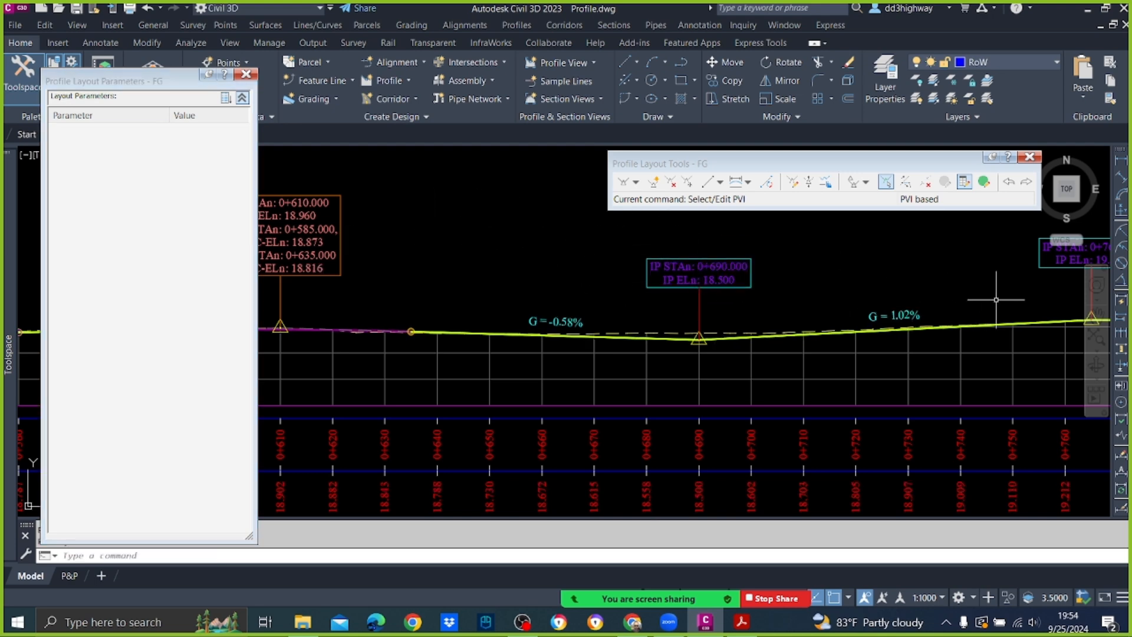
Set the PVI elevation of the FG profile's station 0+690 PVI to 18.600 m.
{"action": "left_click", "coordinate": [886, 183]}
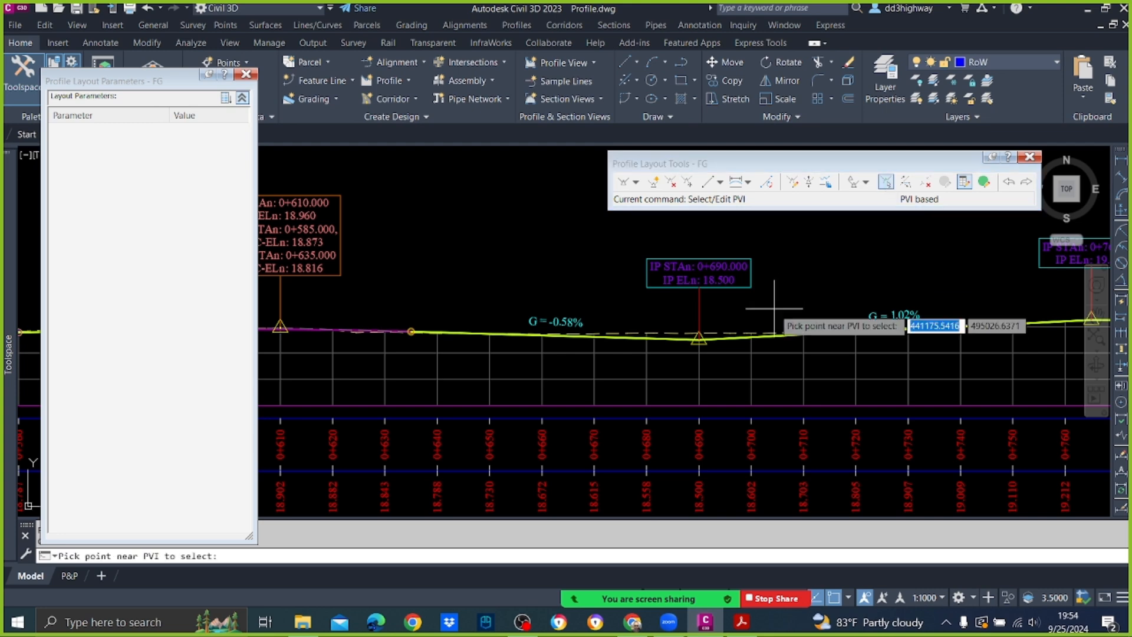
{"action": "left_click", "coordinate": [700, 341]}
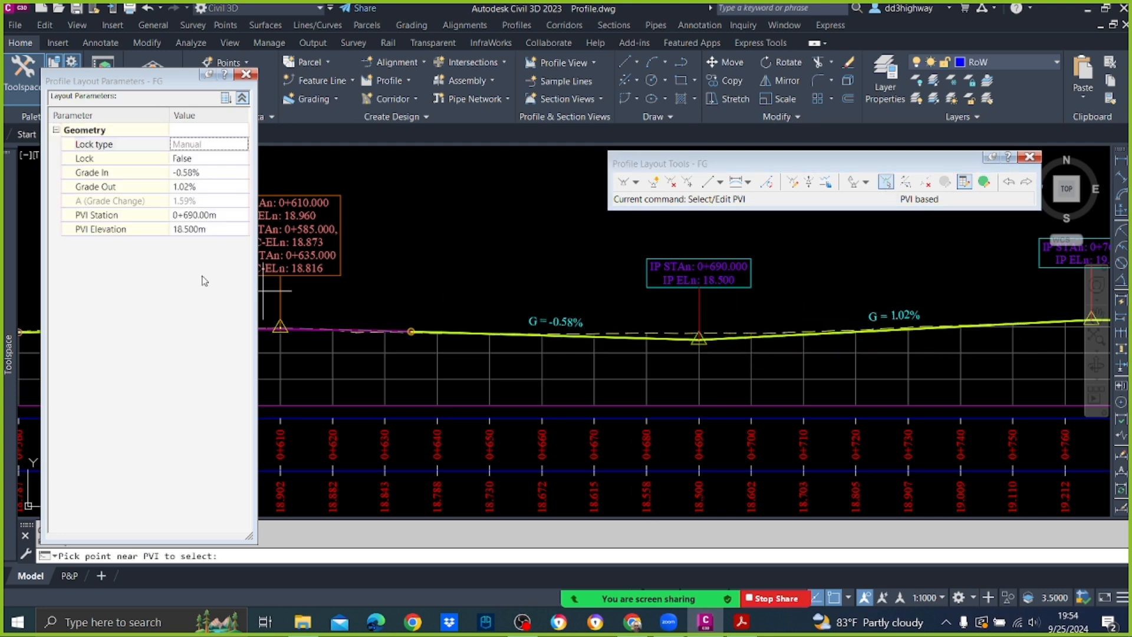
{"action": "left_click", "coordinate": [184, 230]}
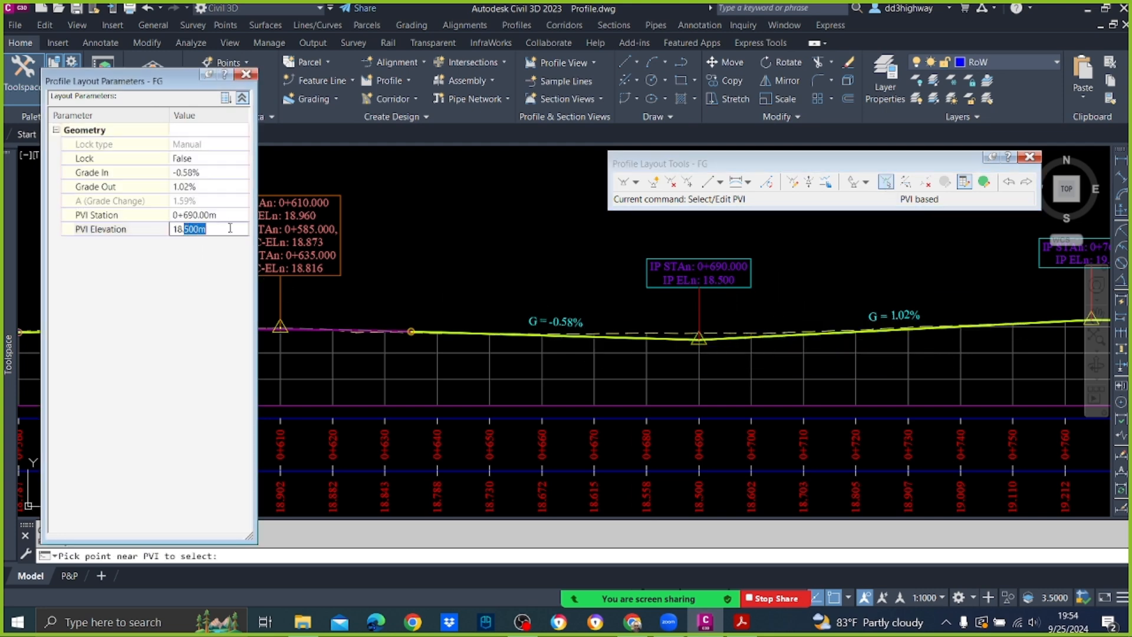
{"action": "type", "text": "18.6"}
{"action": "key", "text": "Return"}
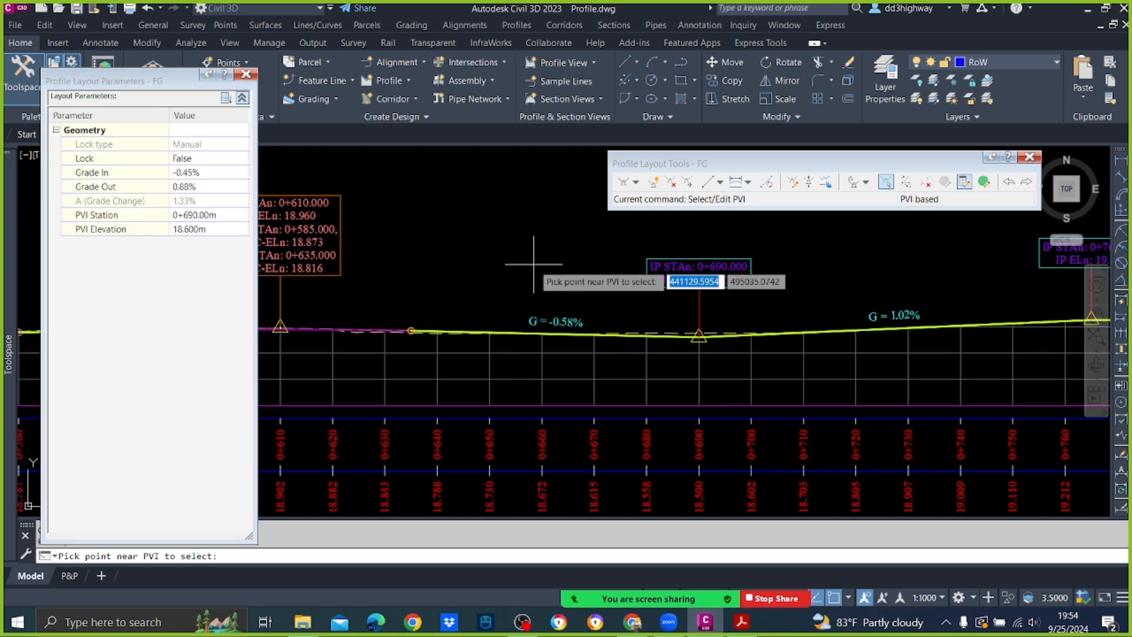
{"action": "key", "text": "Escape"}
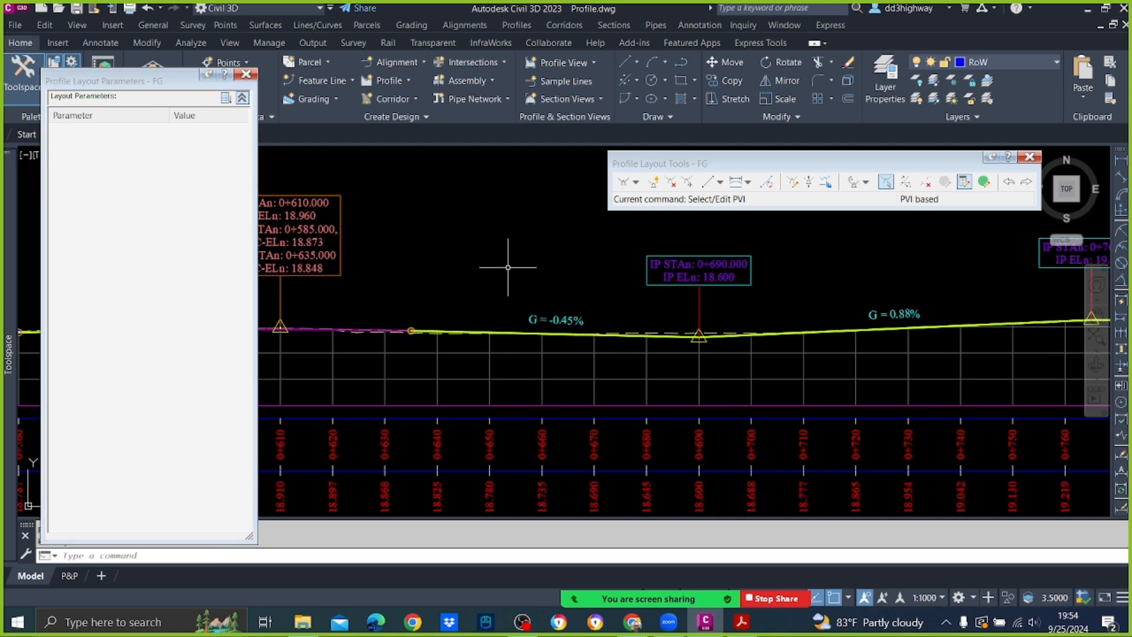
Add a 50 m parabolic vertical curve to the FG profile at the station 0+690 PVI.
{"action": "left_click", "coordinate": [747, 182]}
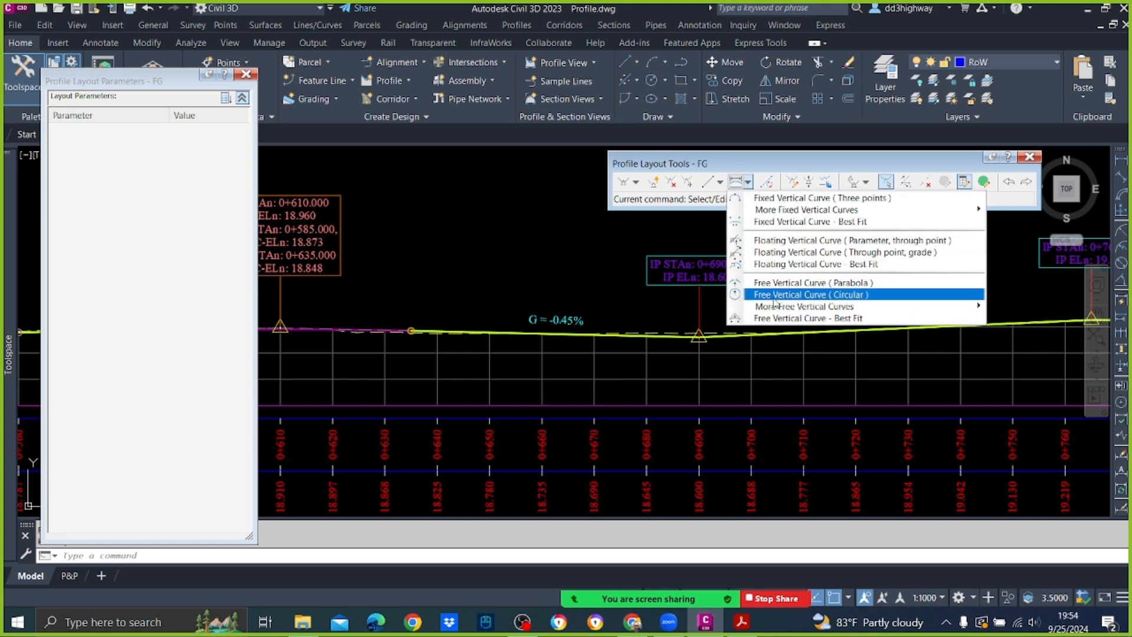
{"action": "left_click", "coordinate": [597, 280]}
{"action": "left_click", "coordinate": [748, 183]}
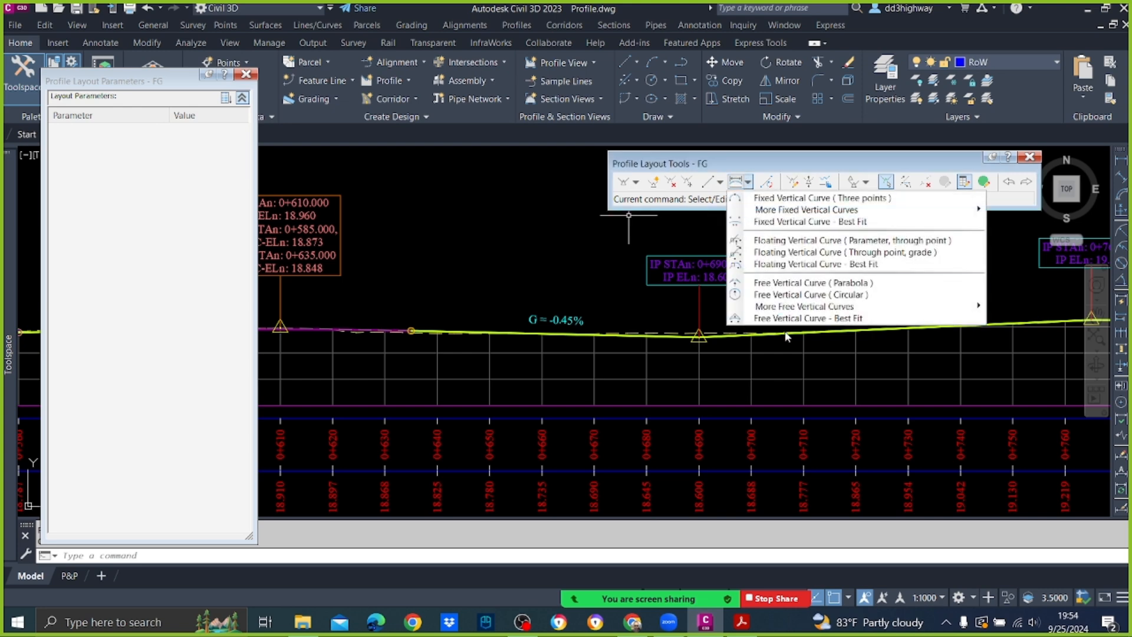
{"action": "mouse_move", "coordinate": [790, 306]}
{"action": "left_click", "coordinate": [649, 306]}
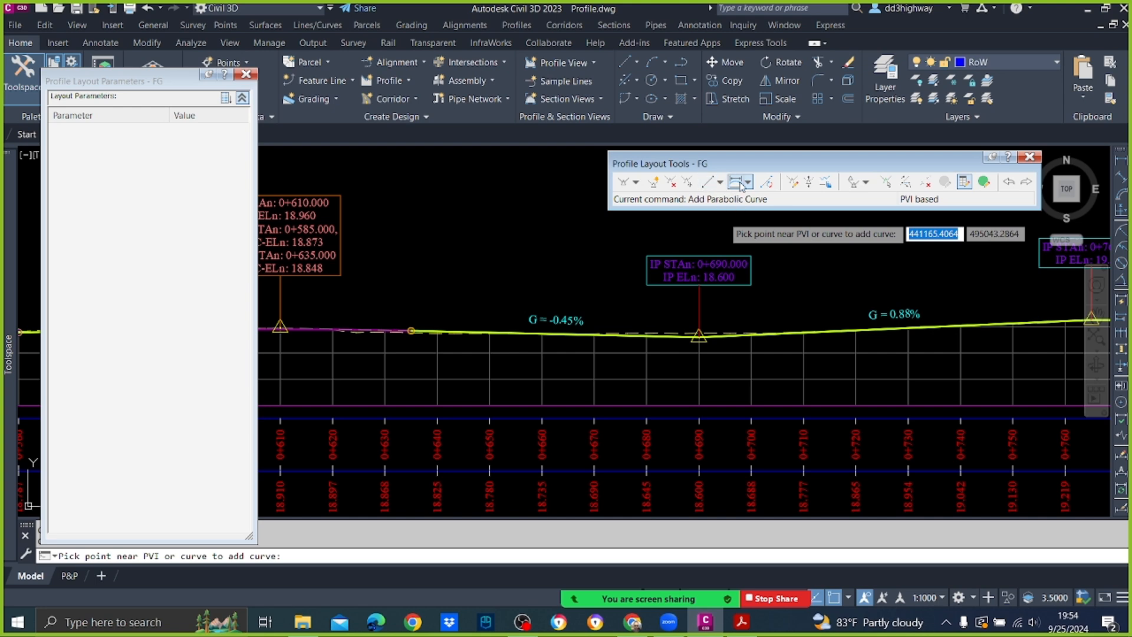
{"action": "left_click", "coordinate": [698, 347]}
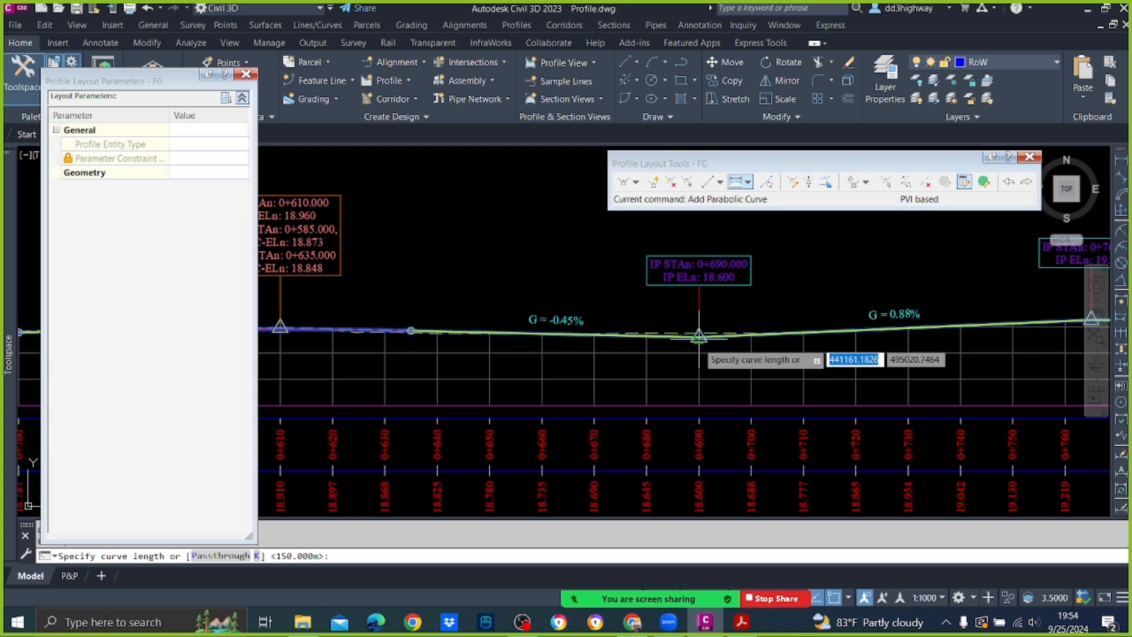
{"action": "type", "text": "50"}
{"action": "key", "text": "Return"}
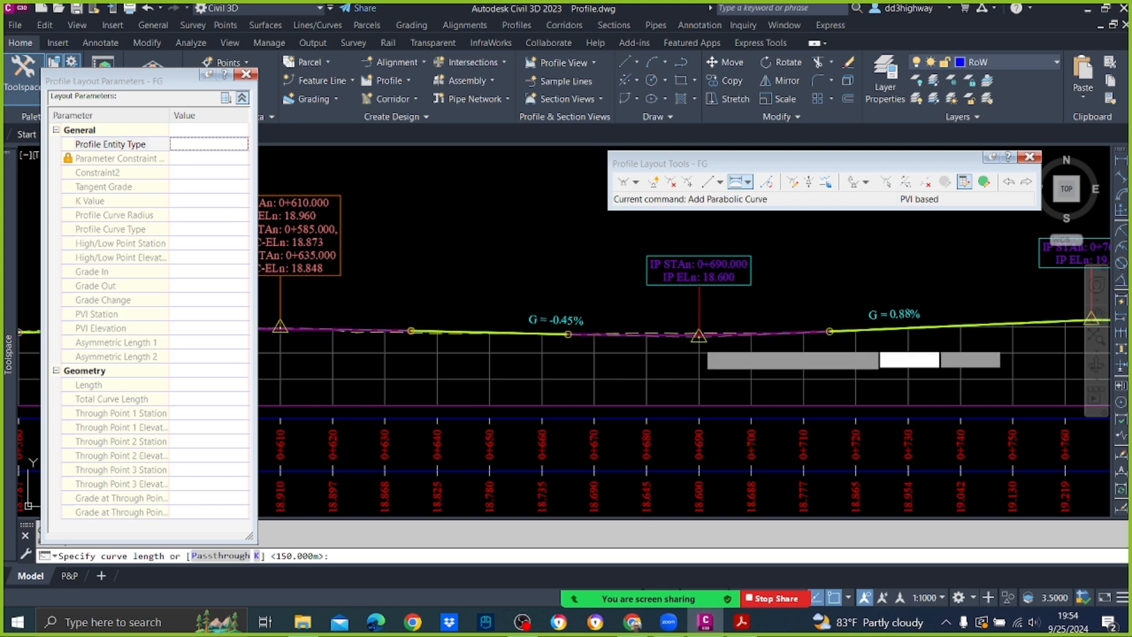
Set the profile curve length of the vertical curve at the station 0+690 PVI to 80 m.
{"action": "left_click", "coordinate": [885, 181]}
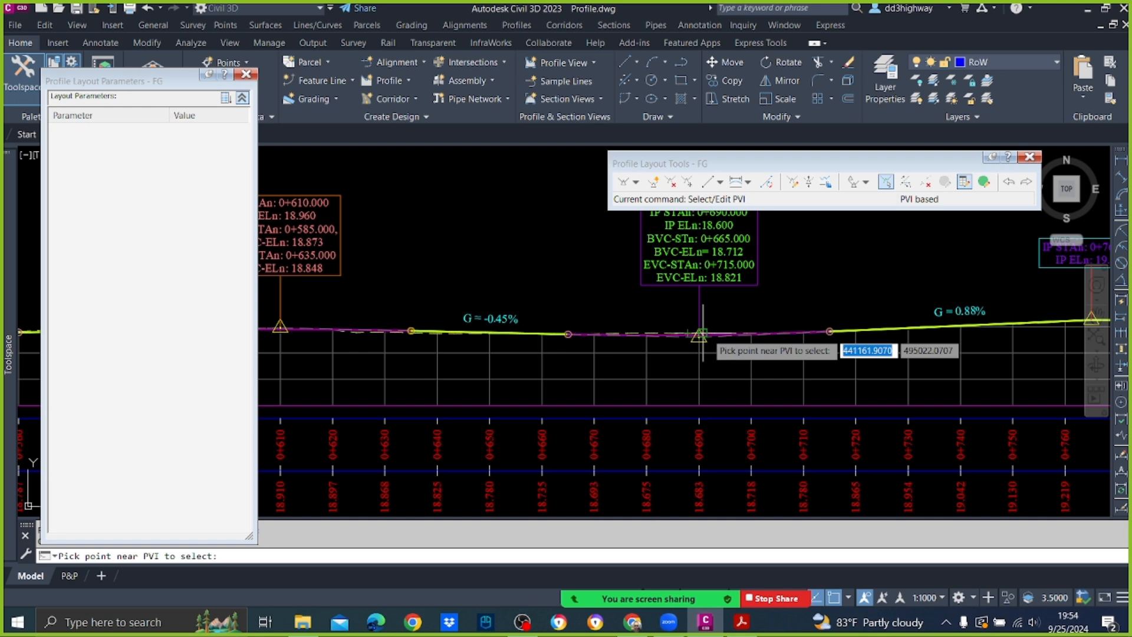
{"action": "left_click", "coordinate": [699, 339]}
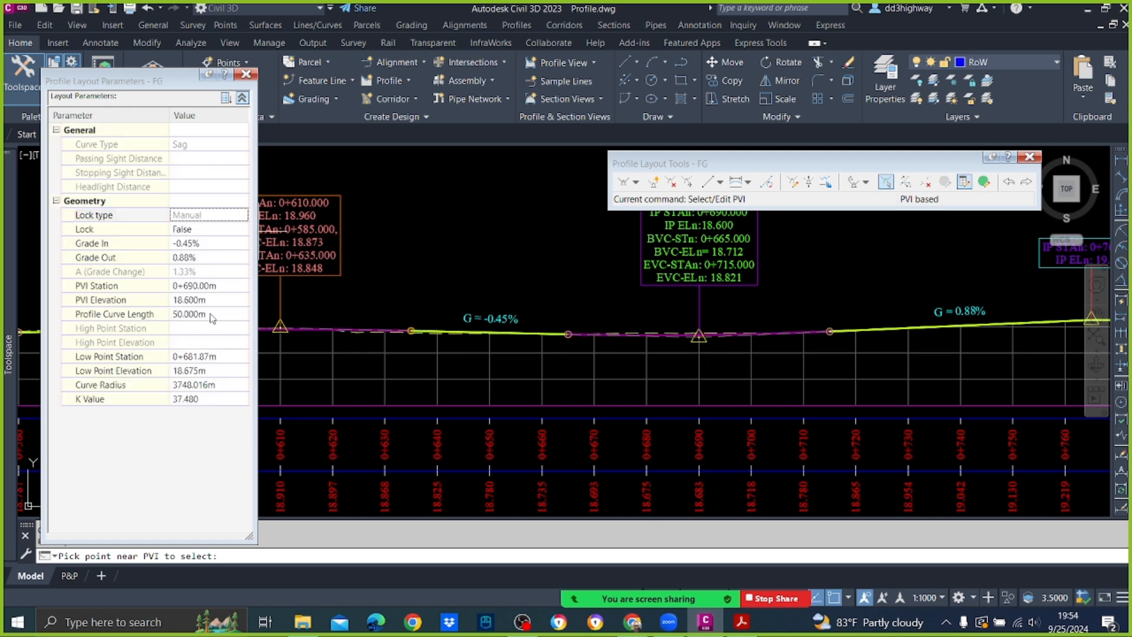
{"action": "left_click", "coordinate": [211, 314]}
{"action": "type", "text": "80"}
{"action": "key", "text": "Return"}
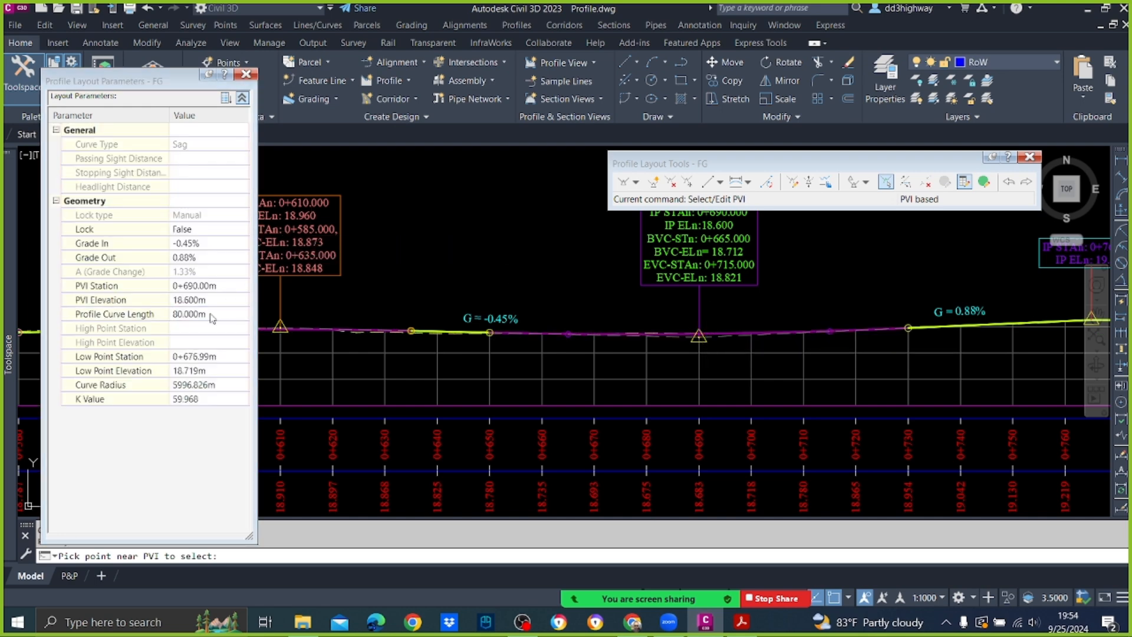
{"action": "key", "text": "Escape"}
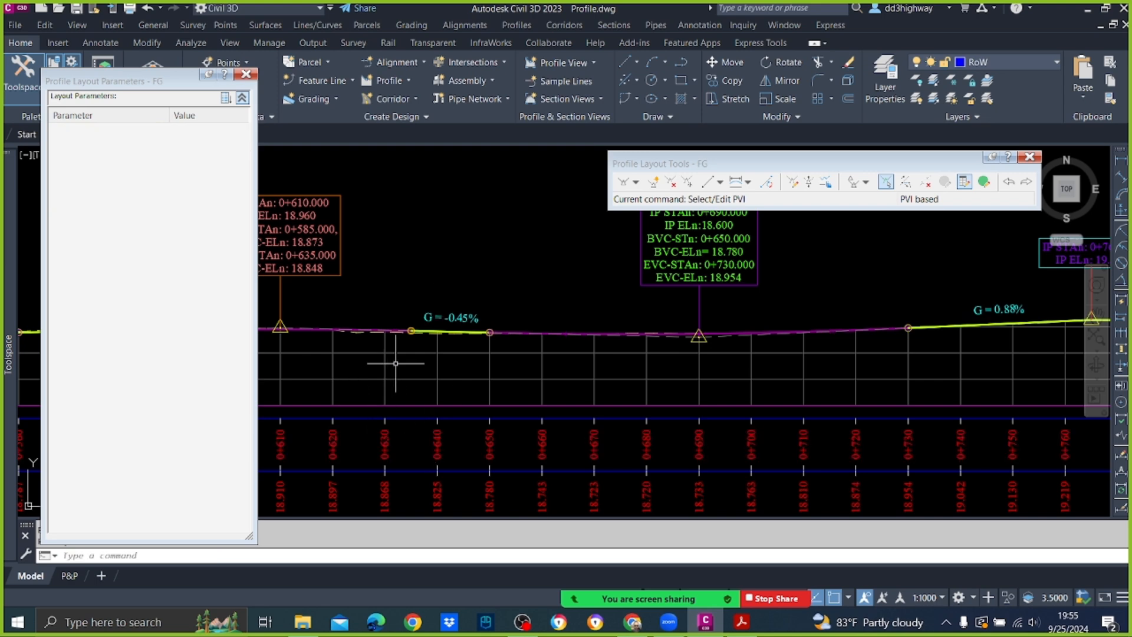
Move the FG profile's PVI near station 0+821 to station 0+820 by editing its PVI station.
{"action": "scroll", "coordinate": [396, 366], "scroll_direction": "down", "scroll_amount": 3}
{"action": "scroll", "coordinate": [694, 344], "scroll_direction": "up", "scroll_amount": 2}
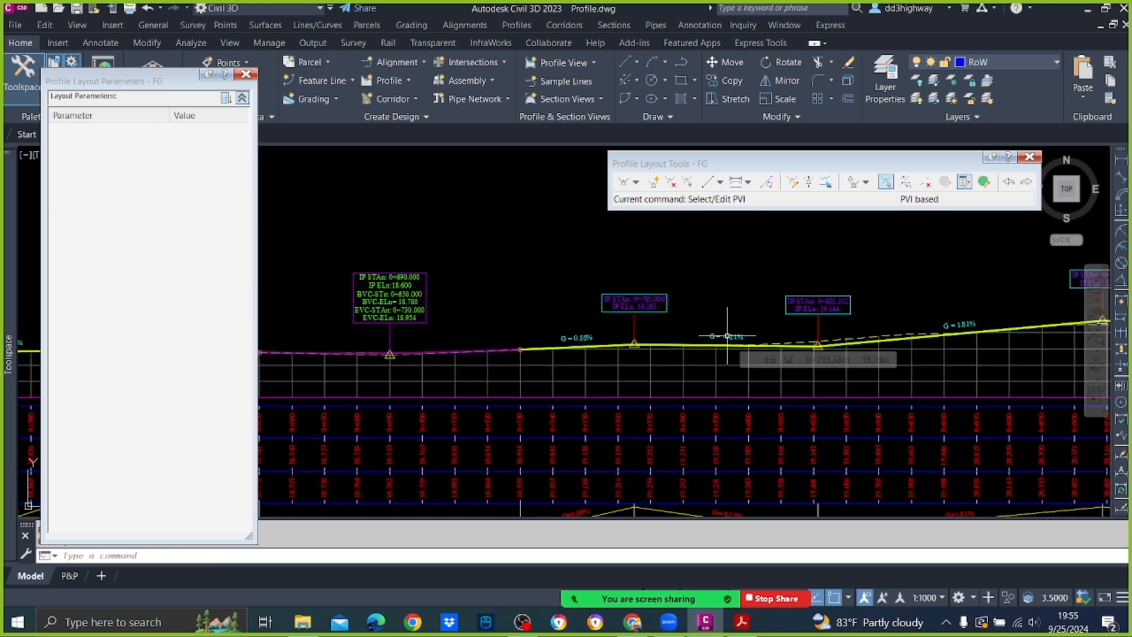
{"action": "scroll", "coordinate": [849, 349], "scroll_direction": "up", "scroll_amount": 2}
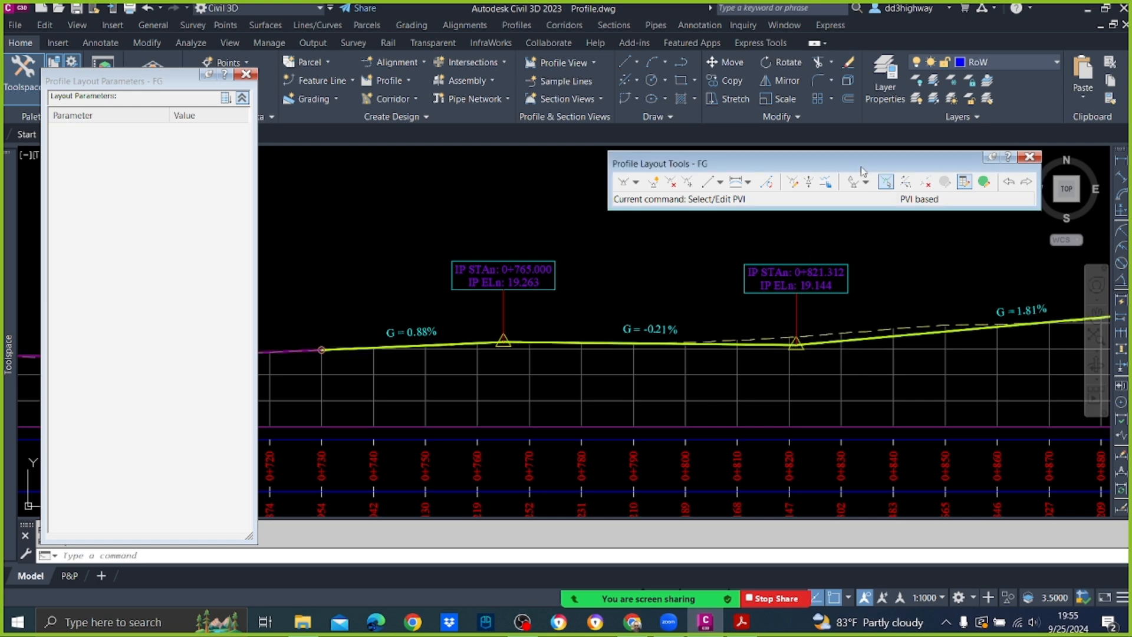
{"action": "left_click", "coordinate": [886, 183]}
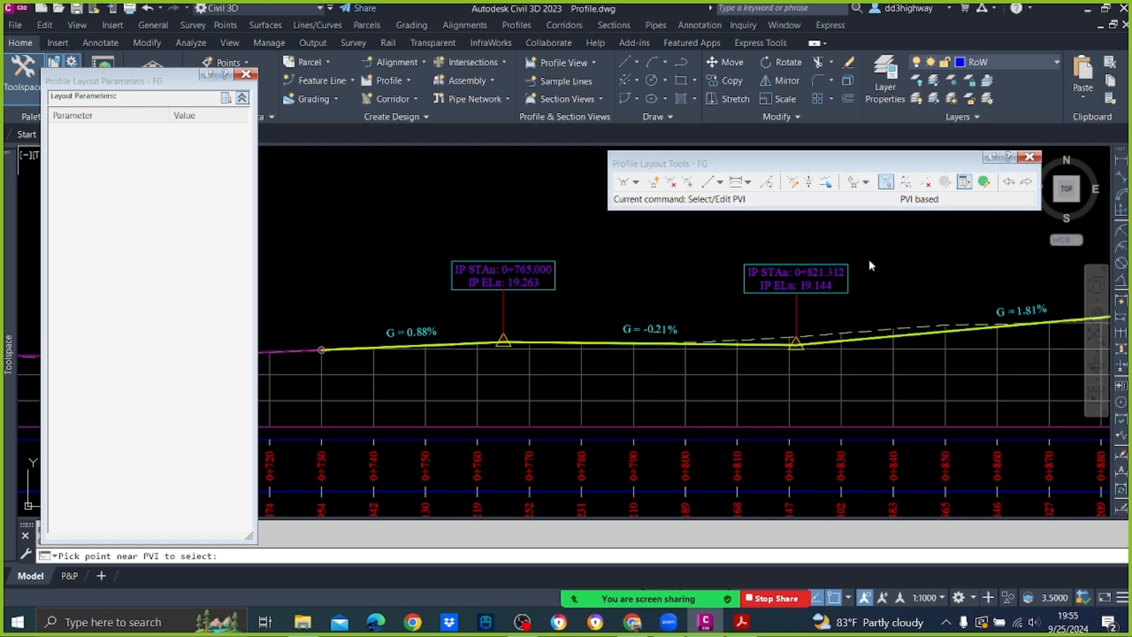
{"action": "left_click", "coordinate": [796, 348]}
{"action": "left_click", "coordinate": [219, 216]}
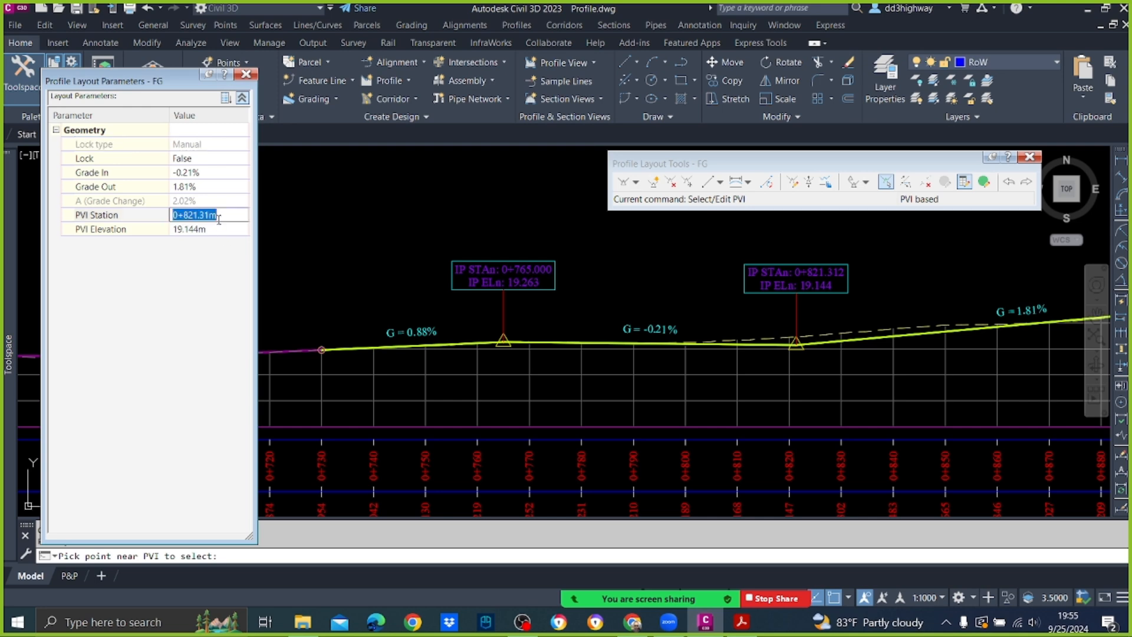
{"action": "type", "text": "820"}
{"action": "key", "text": "Return"}
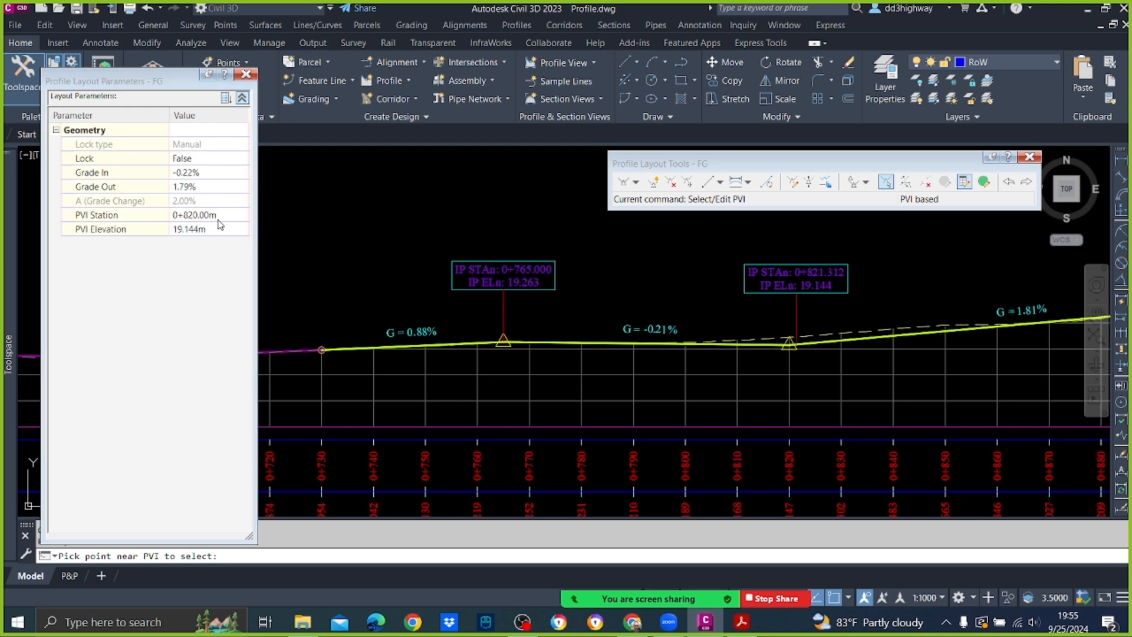
{"action": "key", "text": "Escape"}
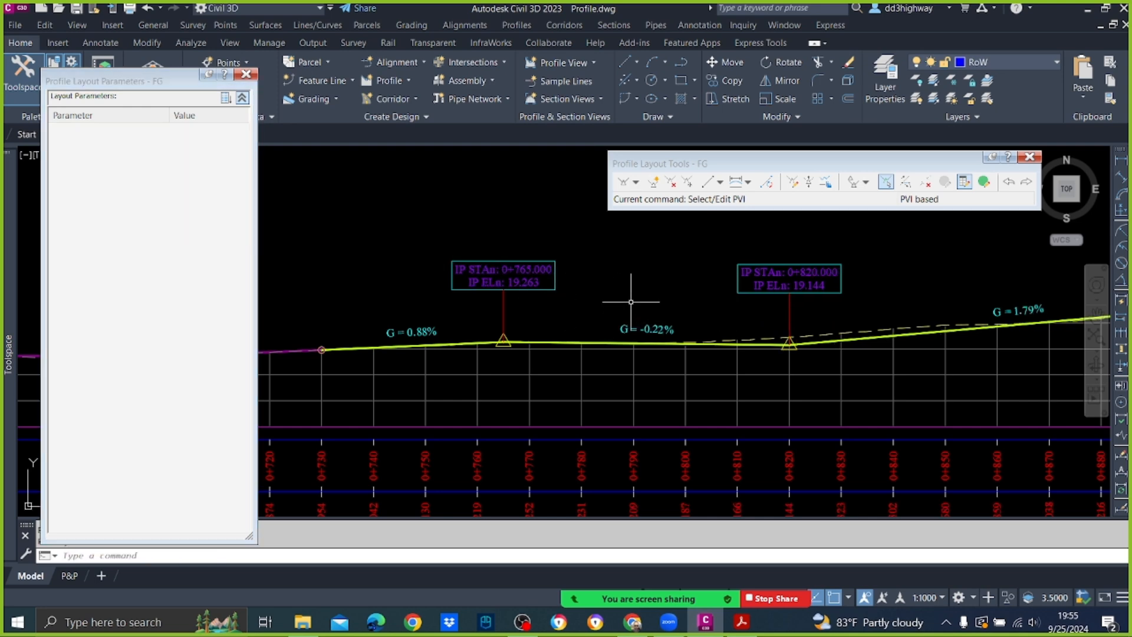
Move the FG profile's PVI near station 0+908 to station 0+910 by editing its PVI station.
{"action": "scroll", "coordinate": [703, 296], "scroll_direction": "down", "scroll_amount": 1}
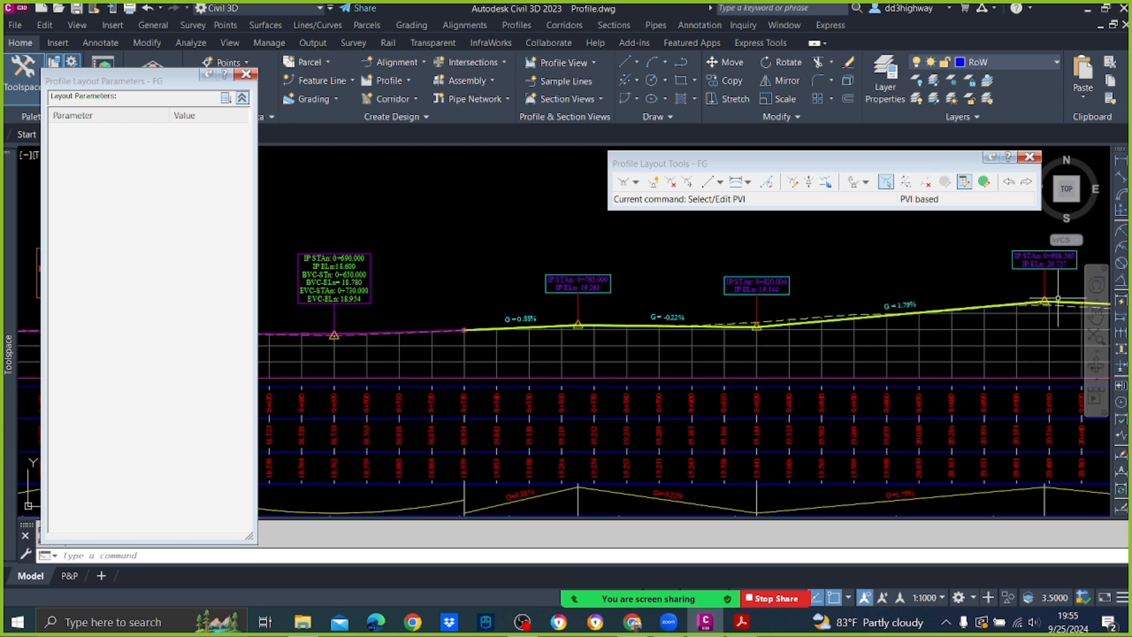
{"action": "scroll", "coordinate": [1059, 314], "scroll_direction": "up", "scroll_amount": 2}
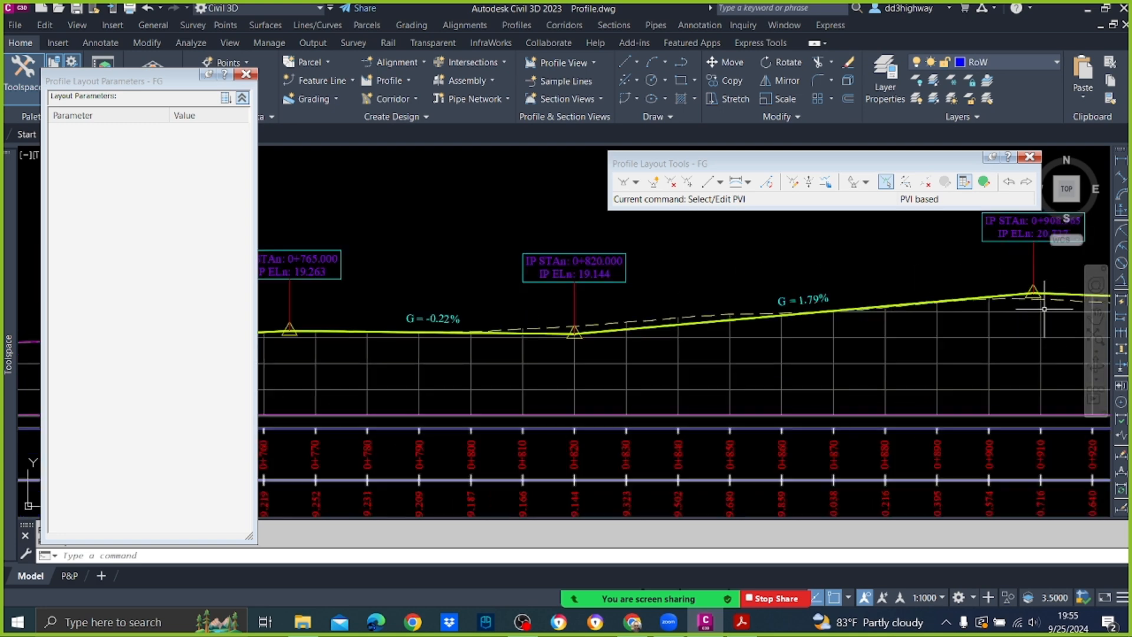
{"action": "scroll", "coordinate": [1043, 308], "scroll_direction": "down", "scroll_amount": 3}
{"action": "type", "text": "p"}
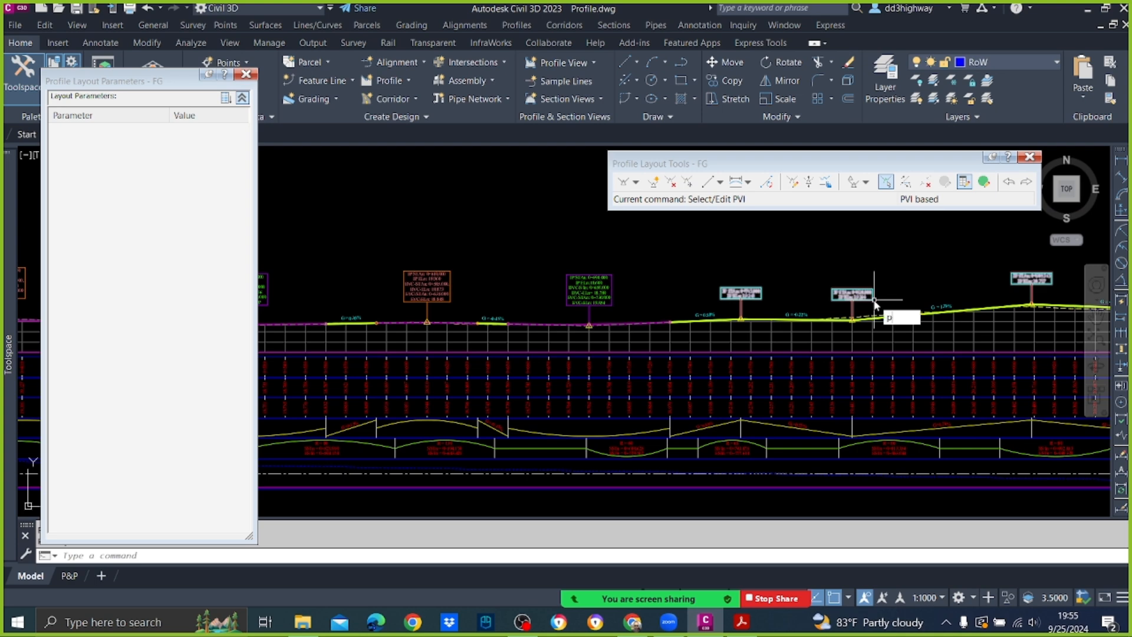
{"action": "type", "text": "an"}
{"action": "key", "text": "Return"}
{"action": "left_click_drag", "start_coordinate": [909, 301], "coordinate": [700, 295]}
{"action": "scroll", "coordinate": [797, 297], "scroll_direction": "up", "scroll_amount": 2}
{"action": "key", "text": "Escape"}
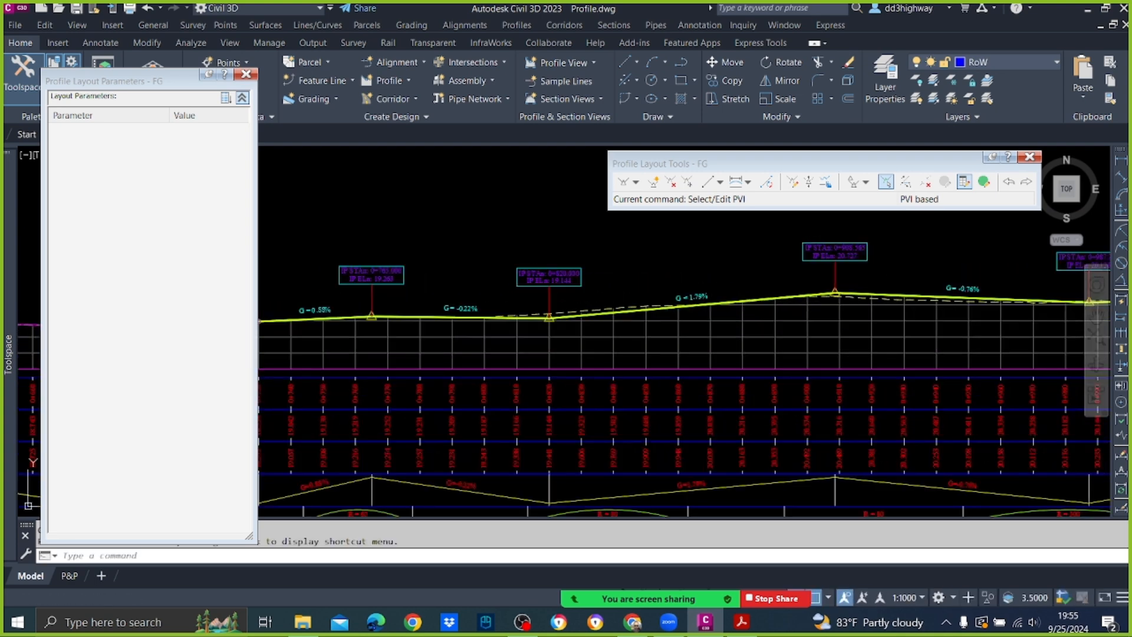
{"action": "left_click", "coordinate": [886, 182]}
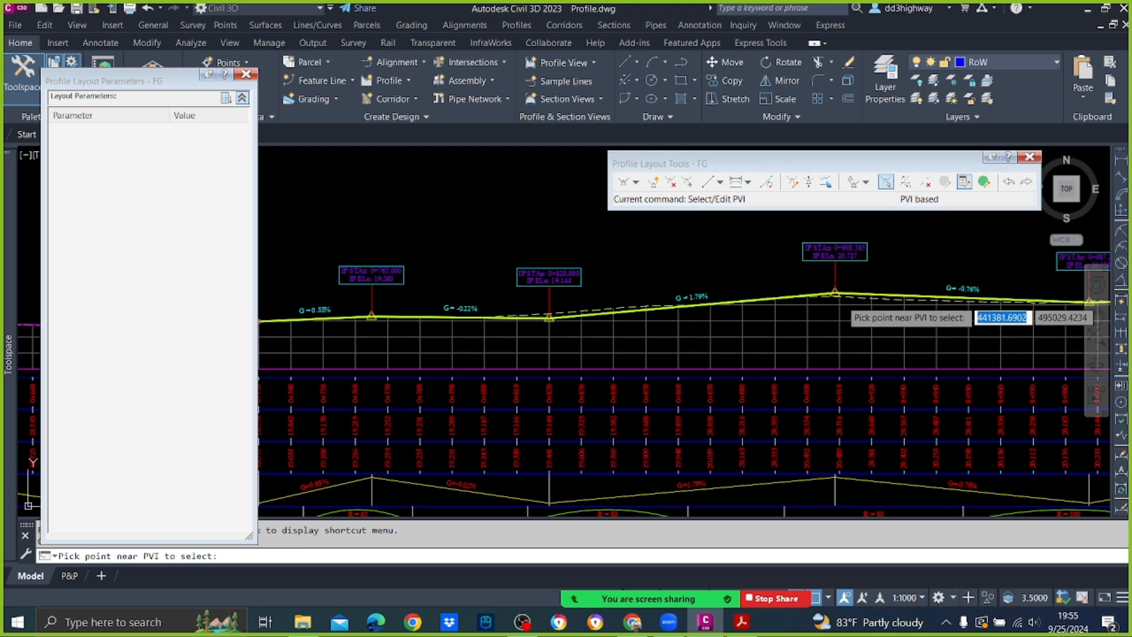
{"action": "left_click", "coordinate": [840, 297]}
{"action": "left_click", "coordinate": [232, 214]}
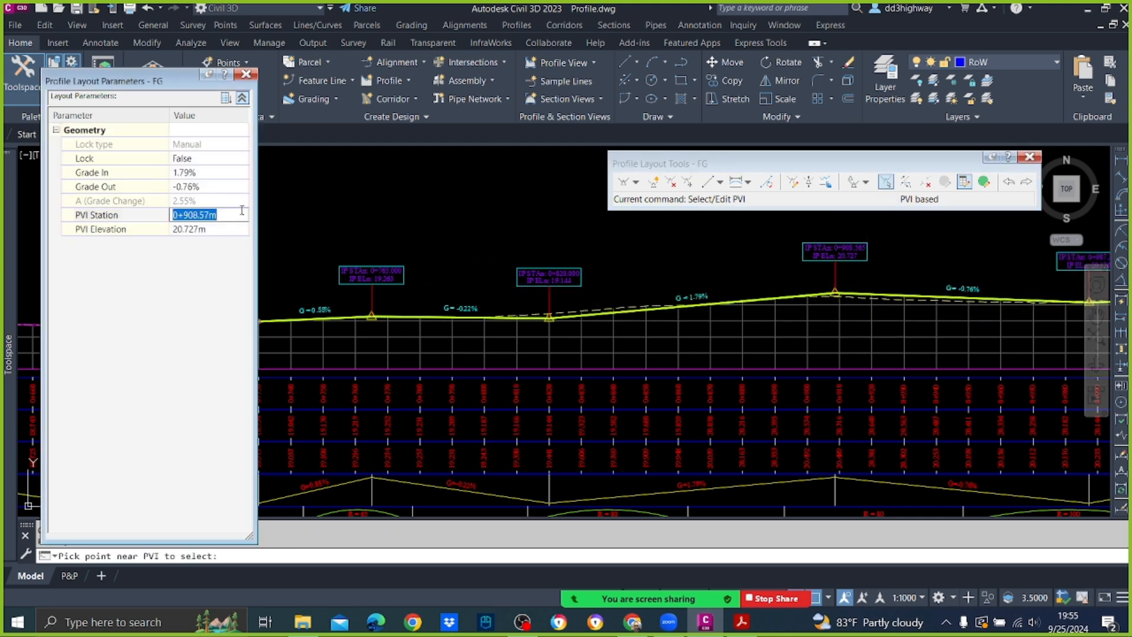
{"action": "key", "text": "Return"}
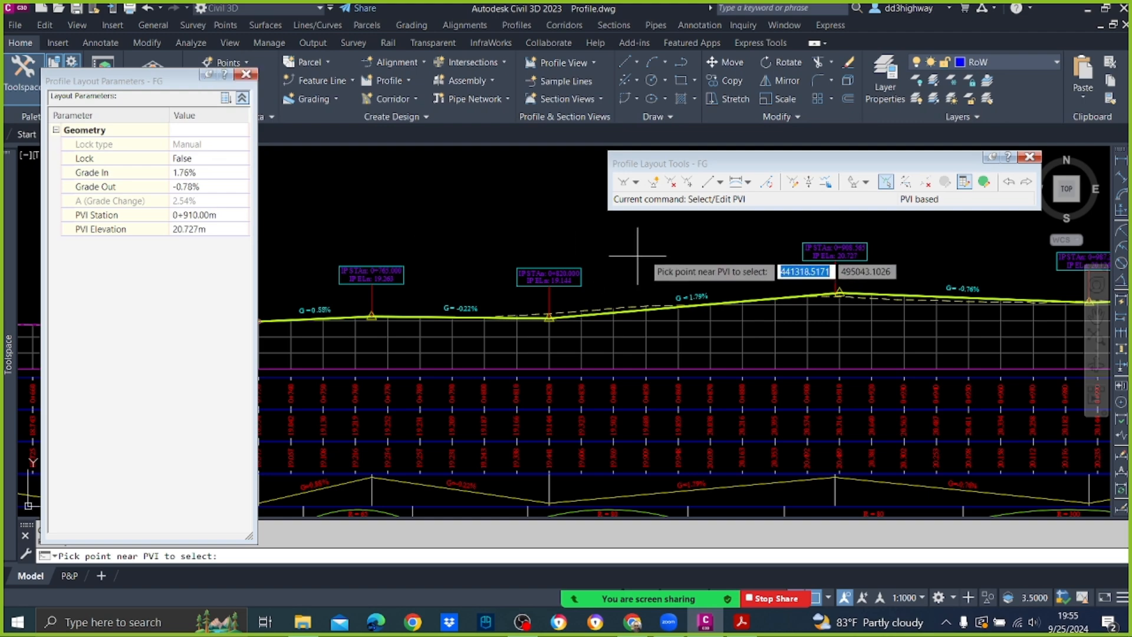
{"action": "scroll", "coordinate": [666, 269], "scroll_direction": "up", "scroll_amount": 2}
{"action": "key", "text": "Escape"}
Set the grade in of the FG profile's station 0+820 PVI to -0.30%.
{"action": "scroll", "coordinate": [669, 270], "scroll_direction": "down", "scroll_amount": 3}
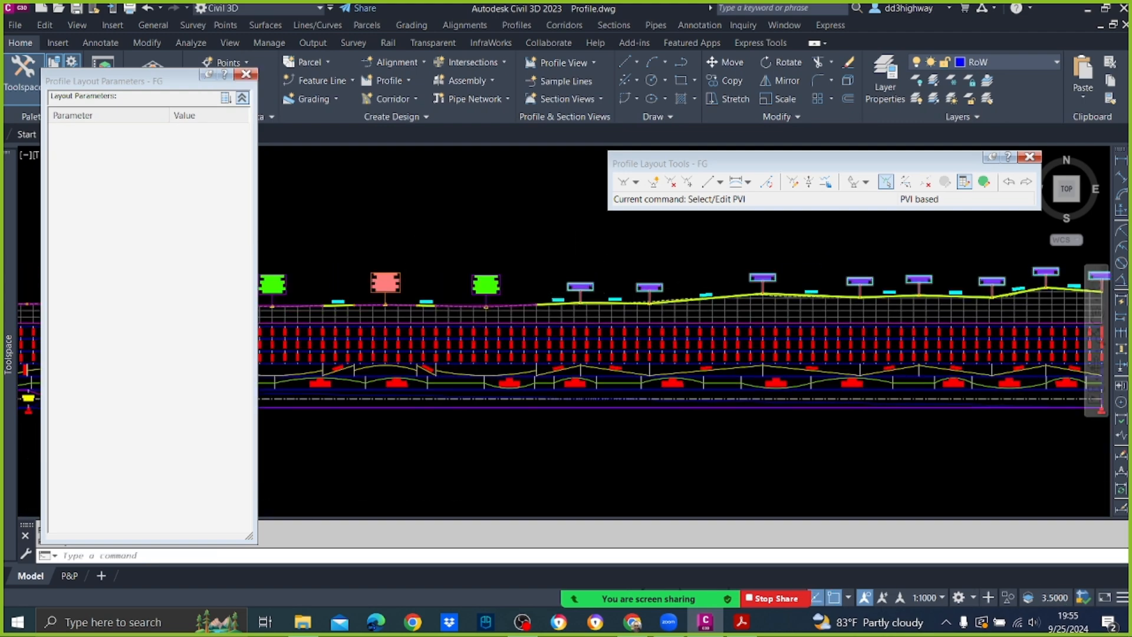
{"action": "scroll", "coordinate": [575, 342], "scroll_direction": "up", "scroll_amount": 3}
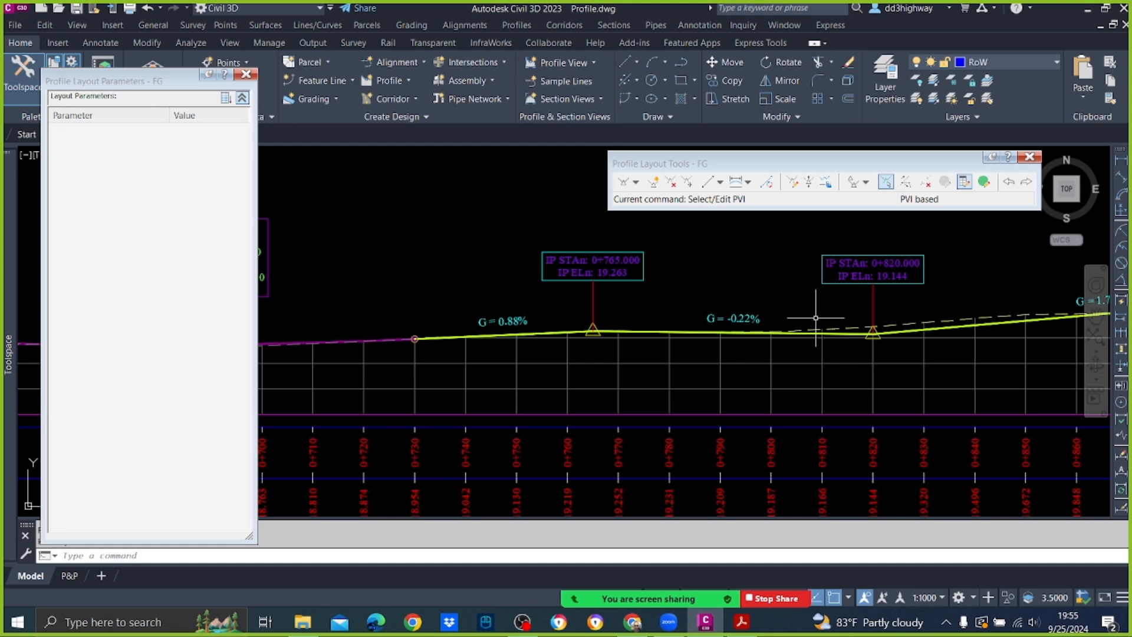
{"action": "left_click", "coordinate": [884, 183]}
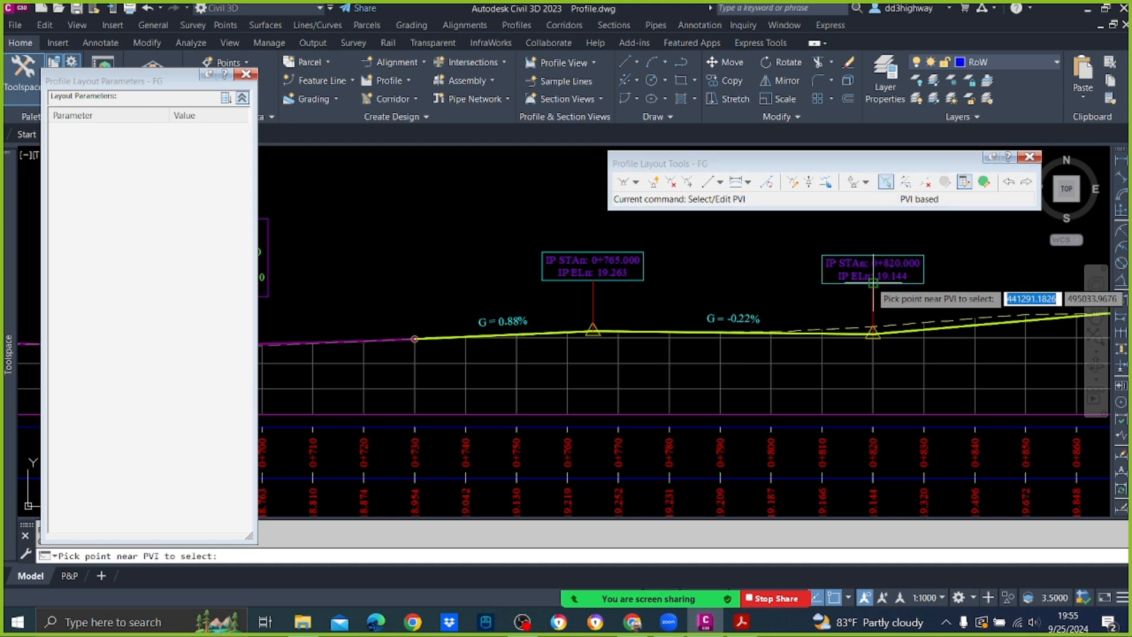
{"action": "left_click", "coordinate": [874, 327]}
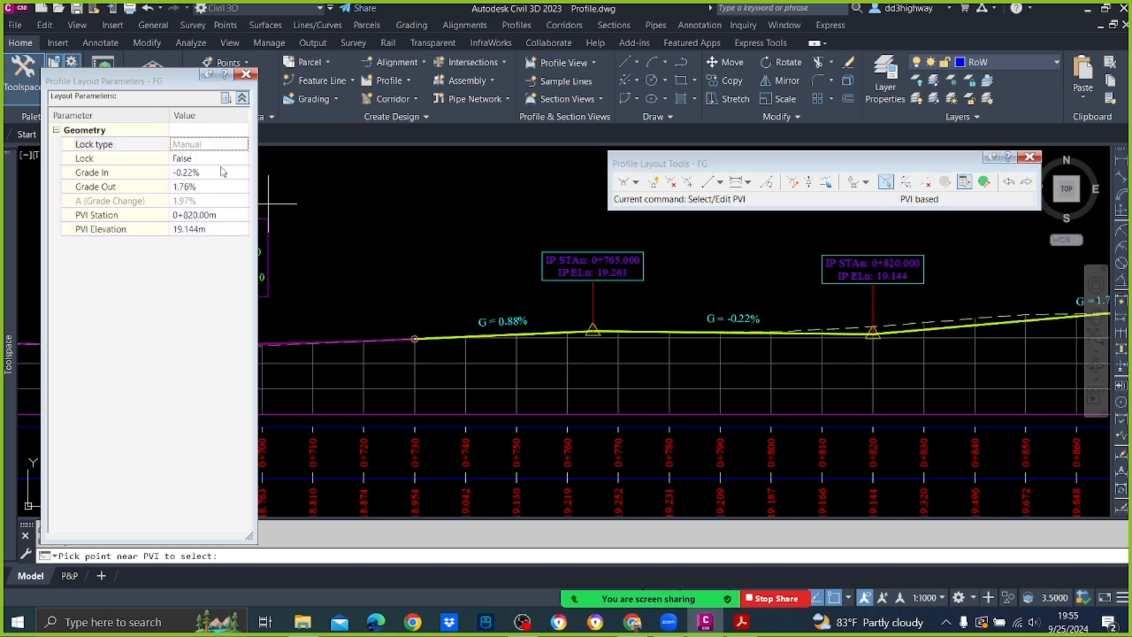
{"action": "left_click", "coordinate": [223, 173]}
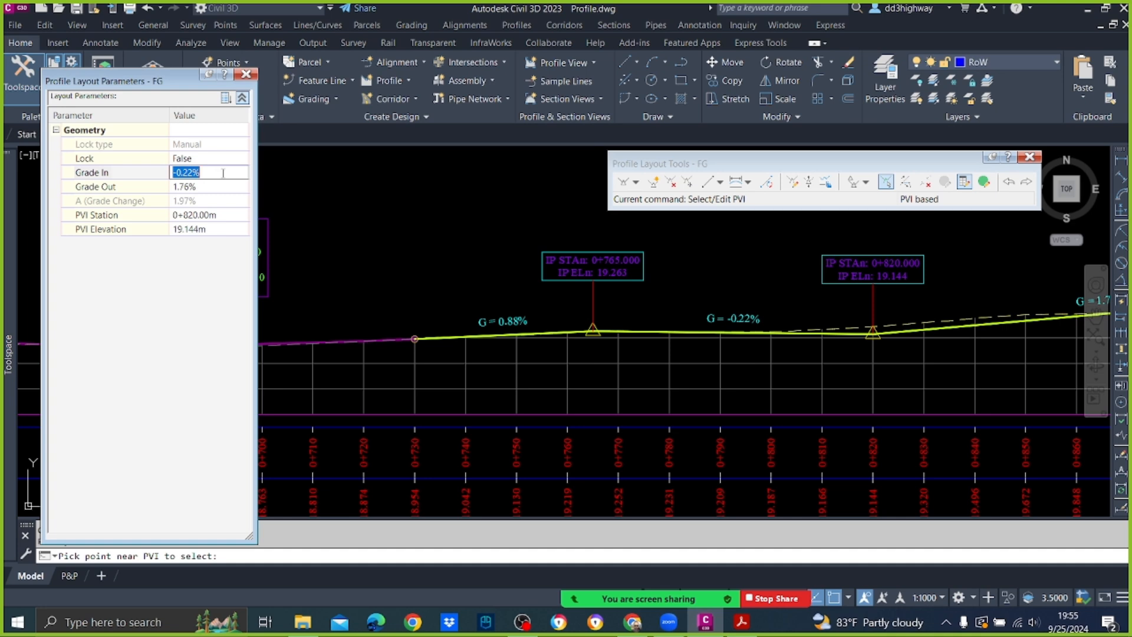
{"action": "key", "text": "Return"}
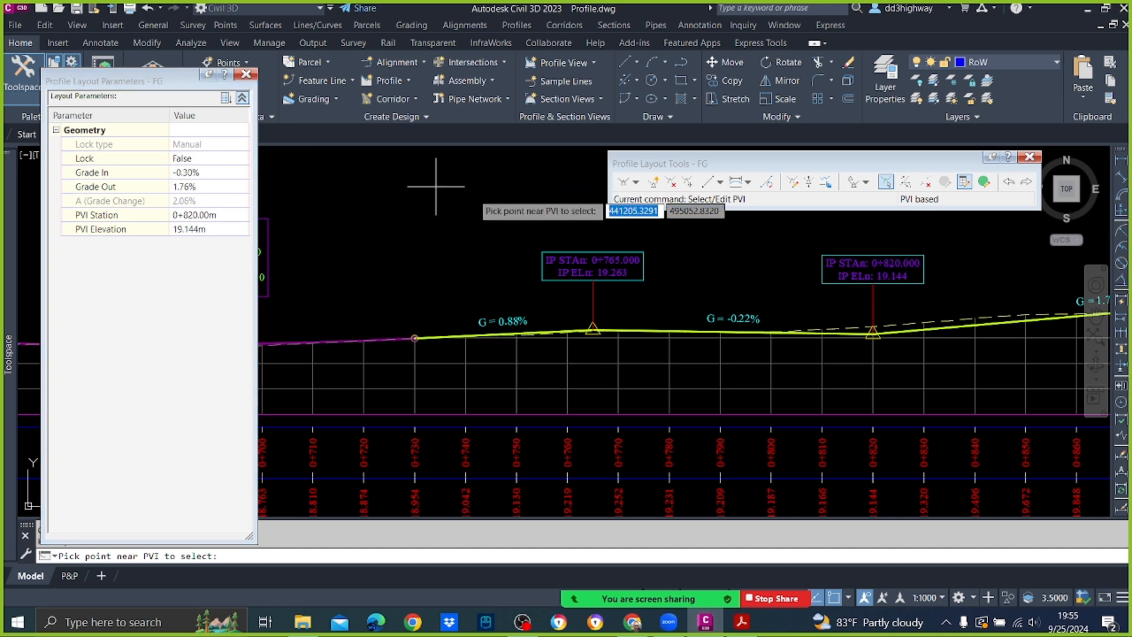
{"action": "key", "text": "Escape"}
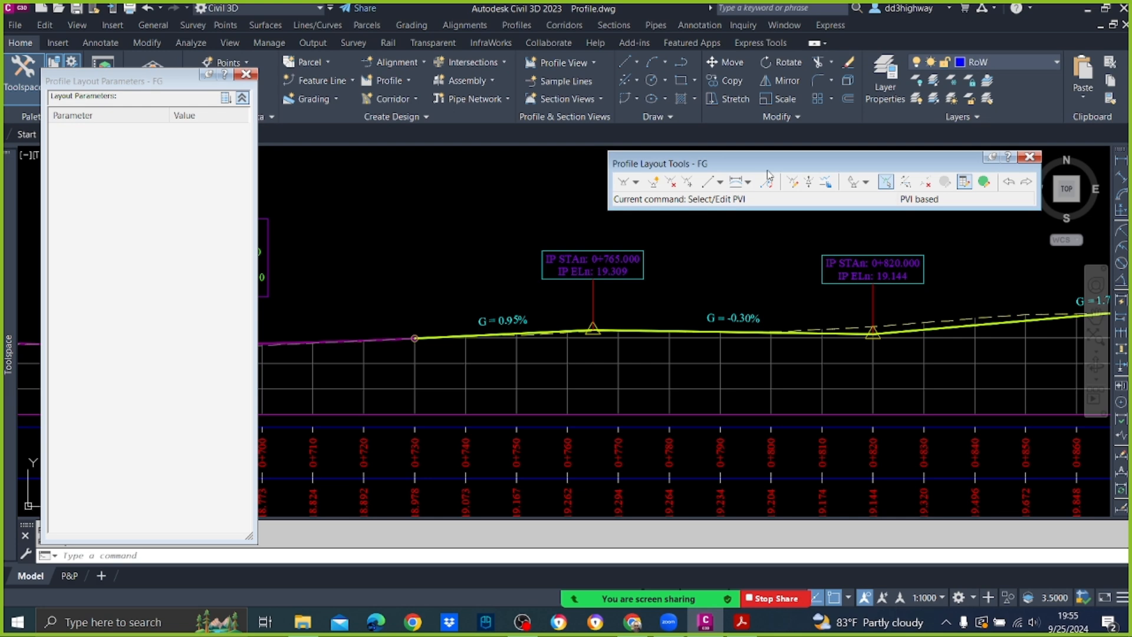
Add a parabolic vertical curve with a length of 50 m at the FG profile's station 0+765 PVI.
{"action": "left_click", "coordinate": [742, 183]}
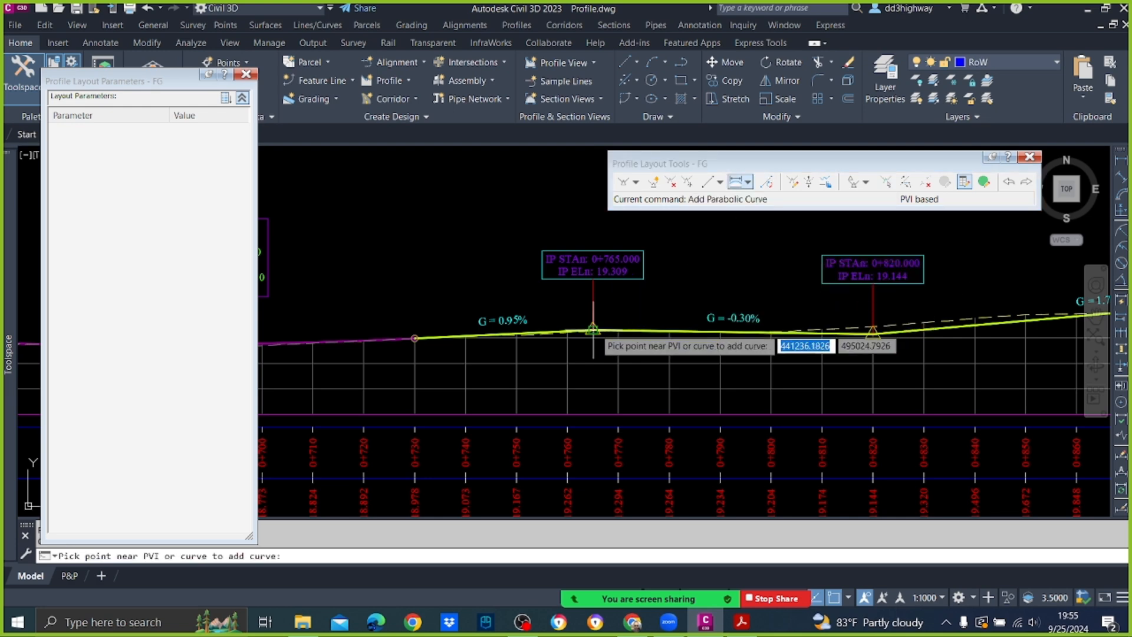
{"action": "left_click", "coordinate": [593, 329]}
{"action": "type", "text": "50"}
{"action": "key", "text": "Return"}
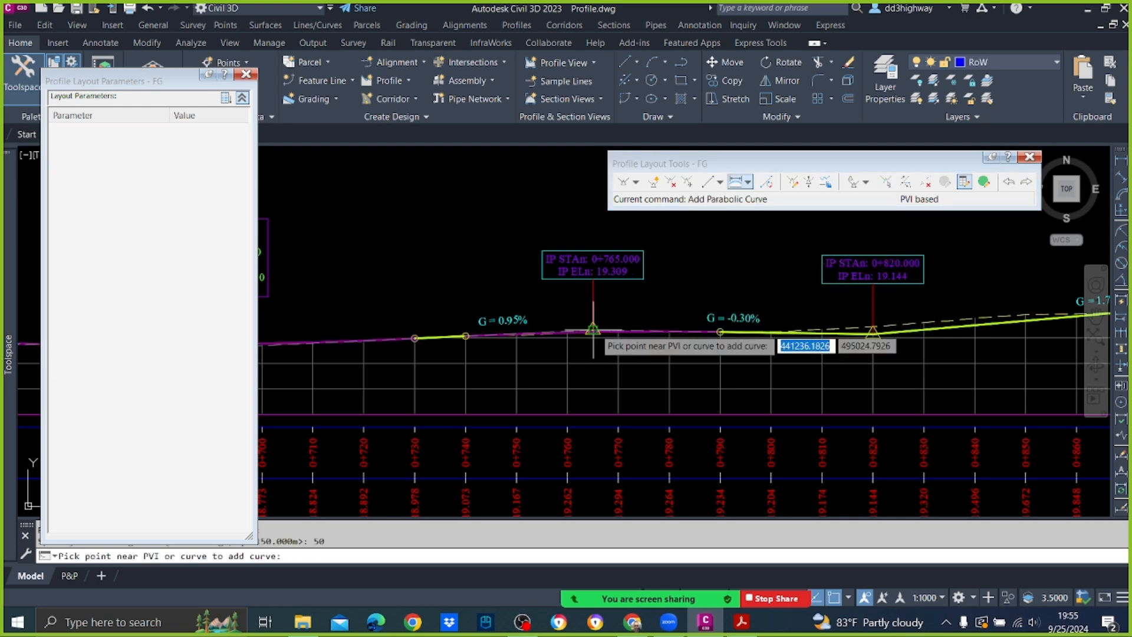
Add a parabolic vertical curve with a length of 60 m at the FG profile's station 0+820 PVI.
{"action": "scroll", "coordinate": [813, 281], "scroll_direction": "down", "scroll_amount": 5}
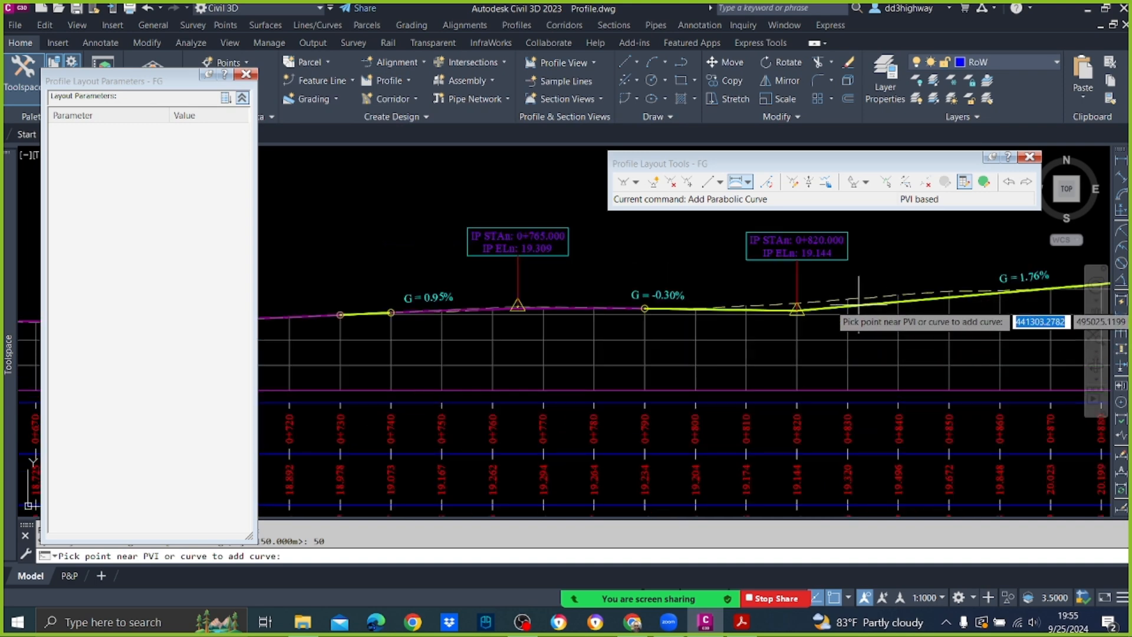
{"action": "scroll", "coordinate": [986, 283], "scroll_direction": "up", "scroll_amount": 5}
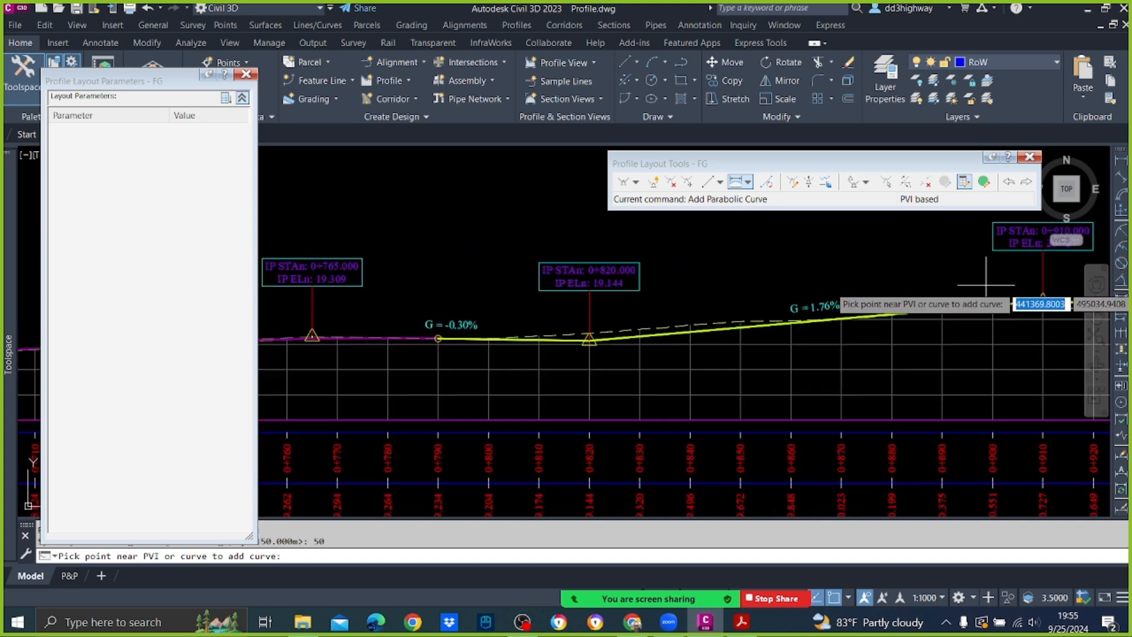
{"action": "left_click", "coordinate": [593, 335]}
{"action": "type", "text": "60"}
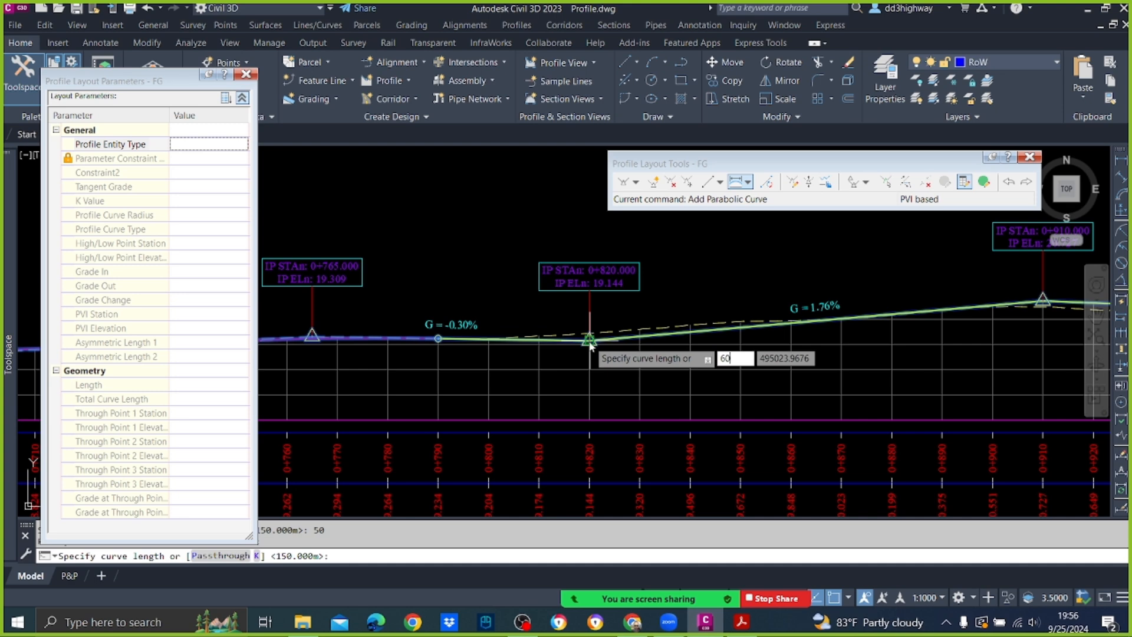
{"action": "key", "text": "Return"}
{"action": "key", "text": "Escape"}
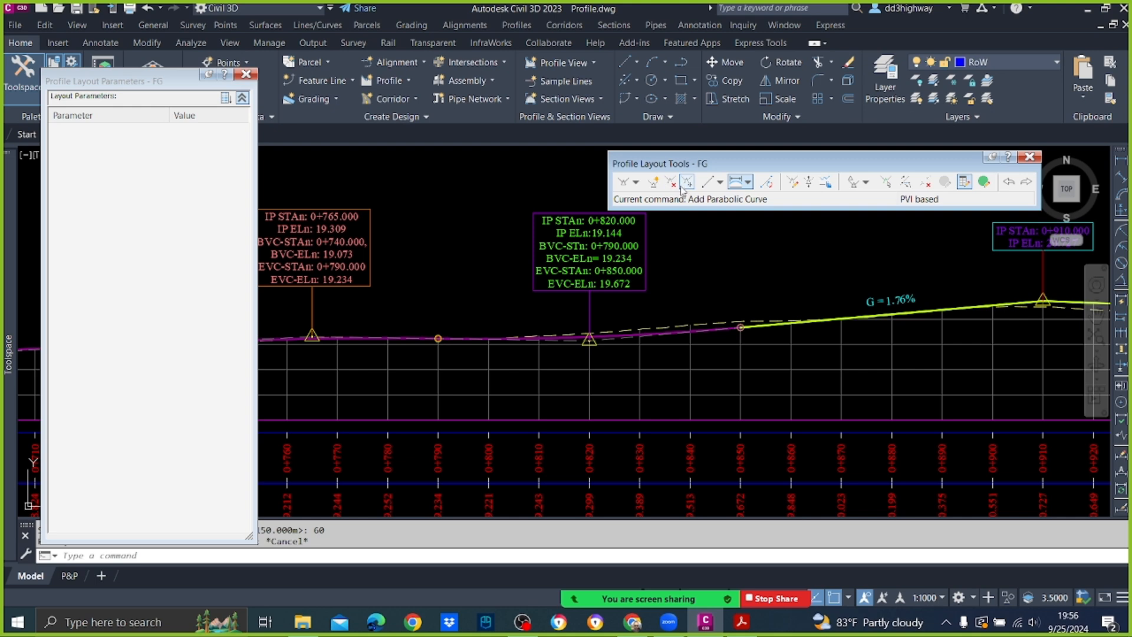
Delete the vertical curve at the FG profile's station 0+820 PVI.
{"action": "left_click", "coordinate": [924, 183]}
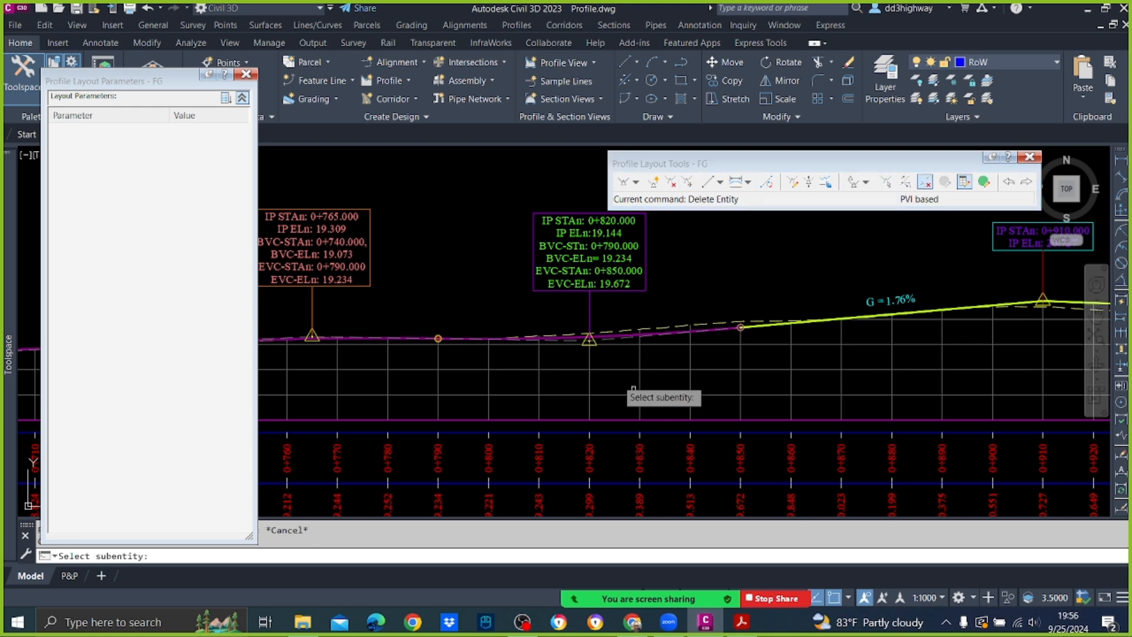
{"action": "scroll", "coordinate": [604, 341], "scroll_direction": "up", "scroll_amount": 4}
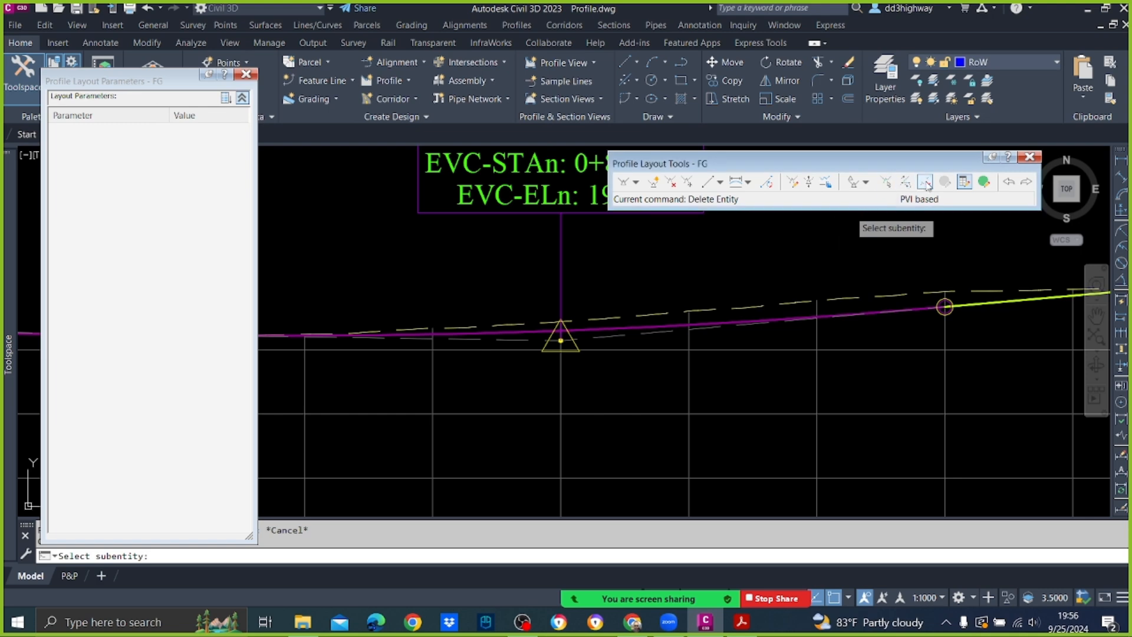
{"action": "left_click", "coordinate": [627, 325]}
{"action": "key", "text": "Escape"}
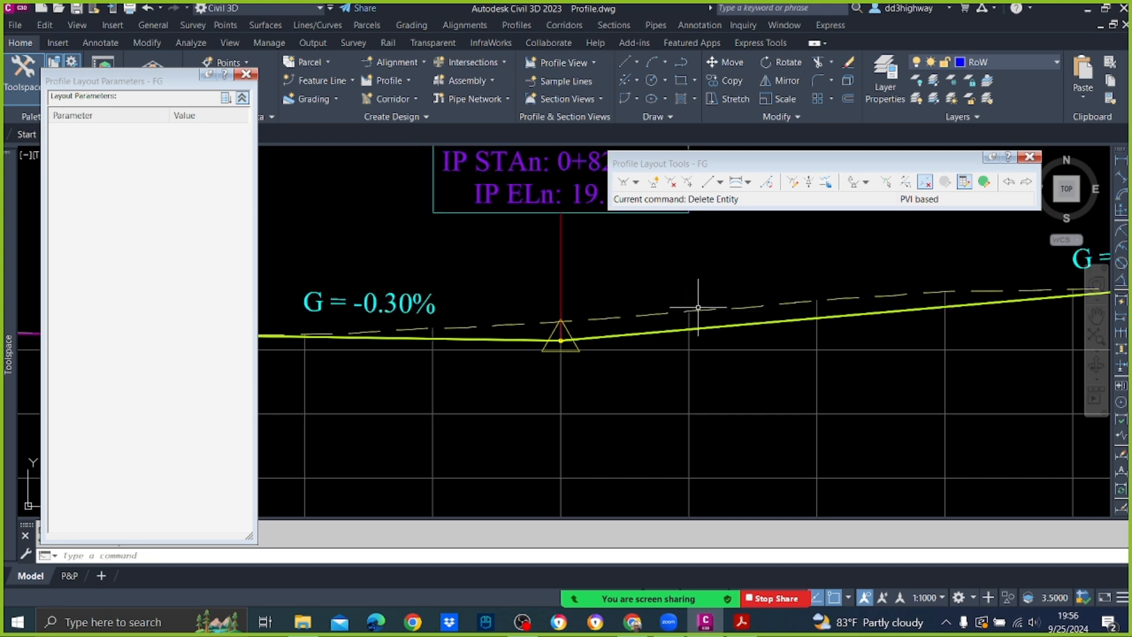
Insert a new PVI at station 0+870, elevation 20.000, on the FG tangent between the 0+820 and 0+910 PVIs.
{"action": "scroll", "coordinate": [701, 308], "scroll_direction": "down", "scroll_amount": 4}
{"action": "middle_click_drag", "start_coordinate": [842, 310], "coordinate": [702, 345]}
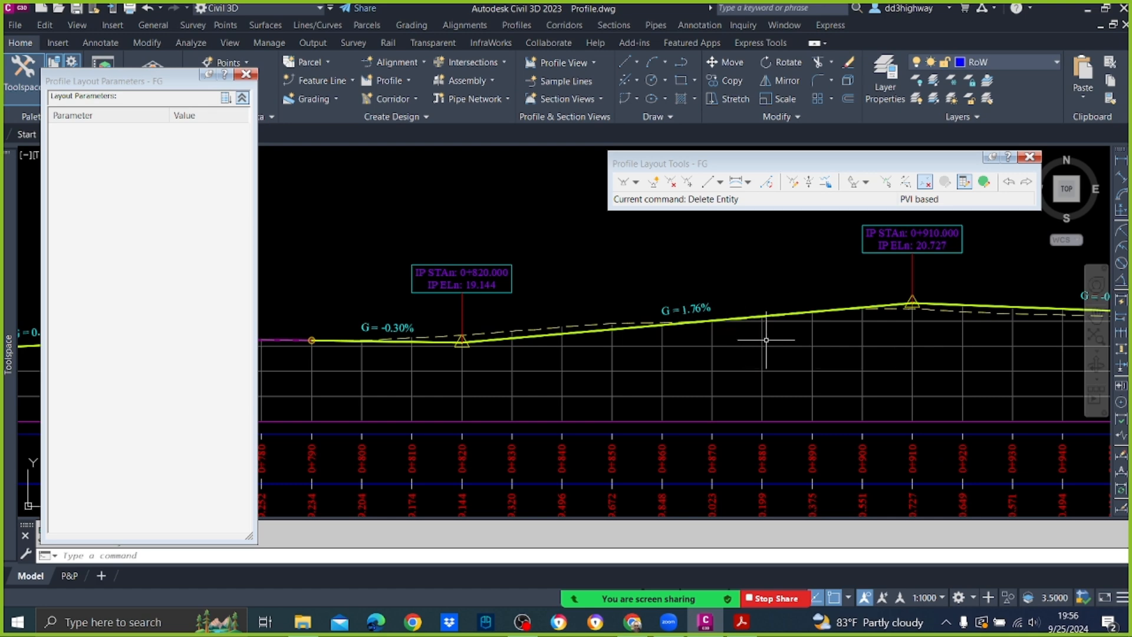
{"action": "left_click", "coordinate": [653, 182]}
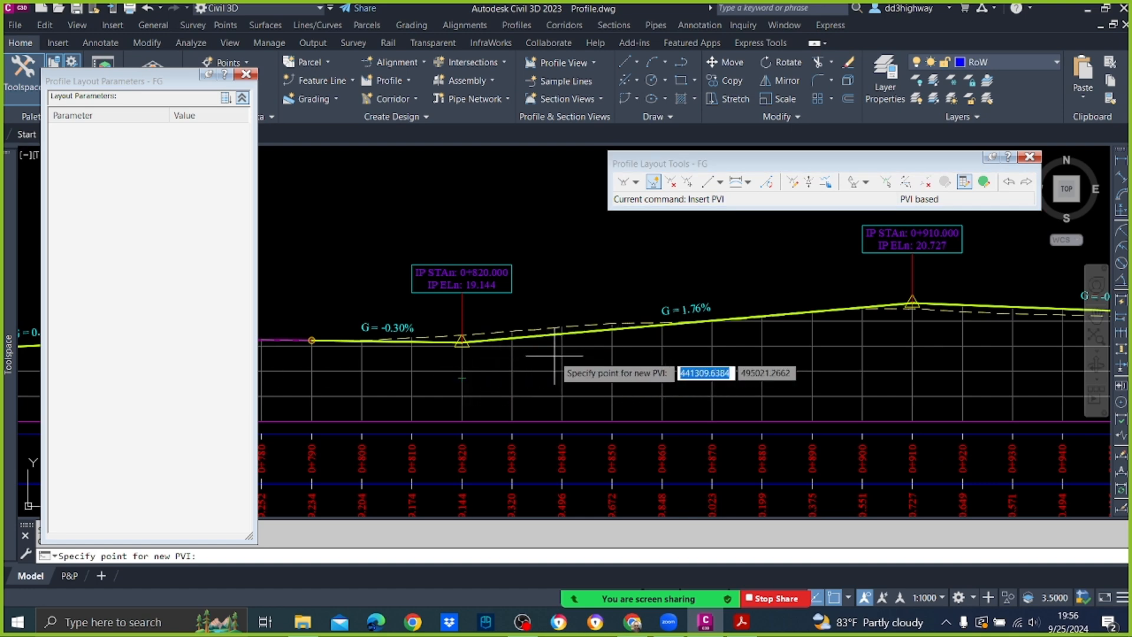
{"action": "left_click", "coordinate": [711, 319]}
{"action": "key", "text": "Return"}
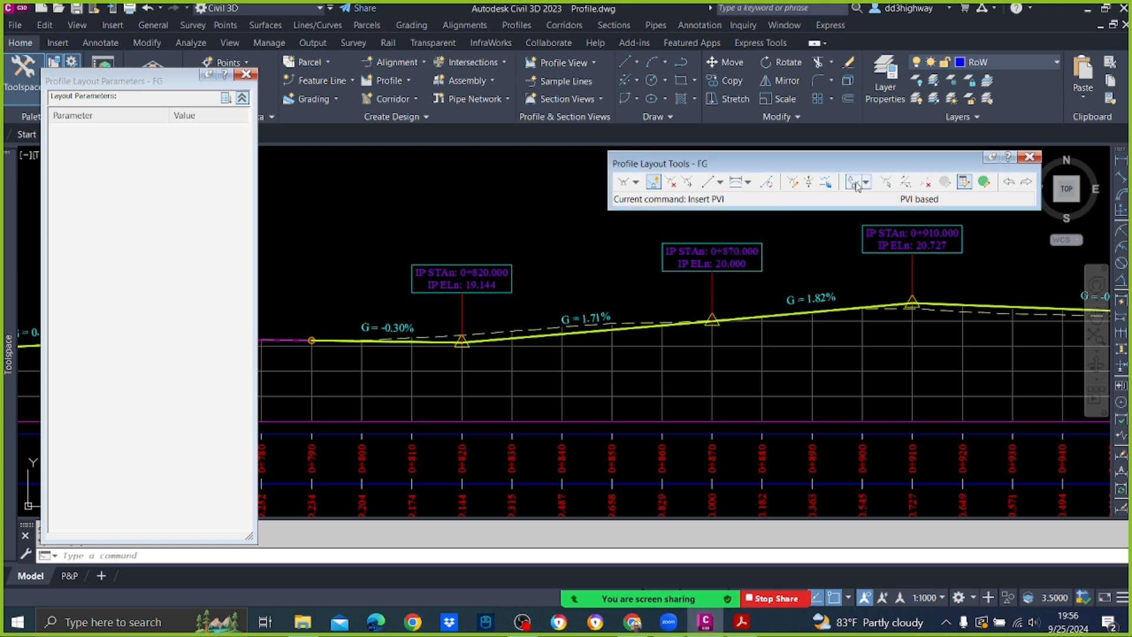
Set the PVI elevation of the FG profile's station 0+820 PVI to 19.3 m.
{"action": "left_click", "coordinate": [885, 187]}
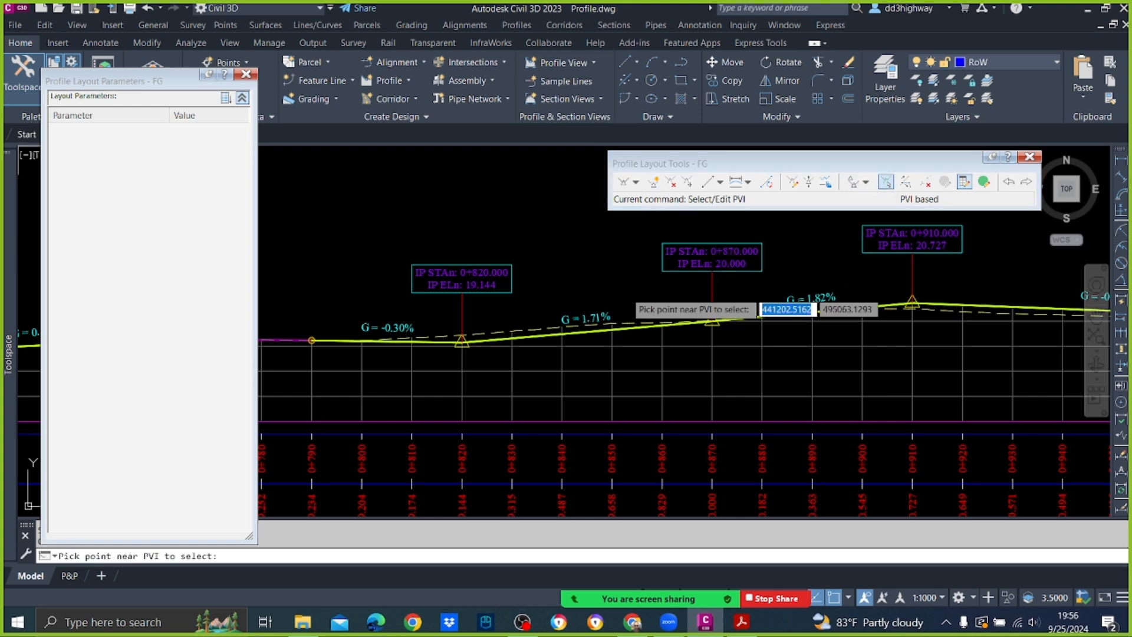
{"action": "left_click", "coordinate": [461, 350]}
{"action": "left_click", "coordinate": [199, 229]}
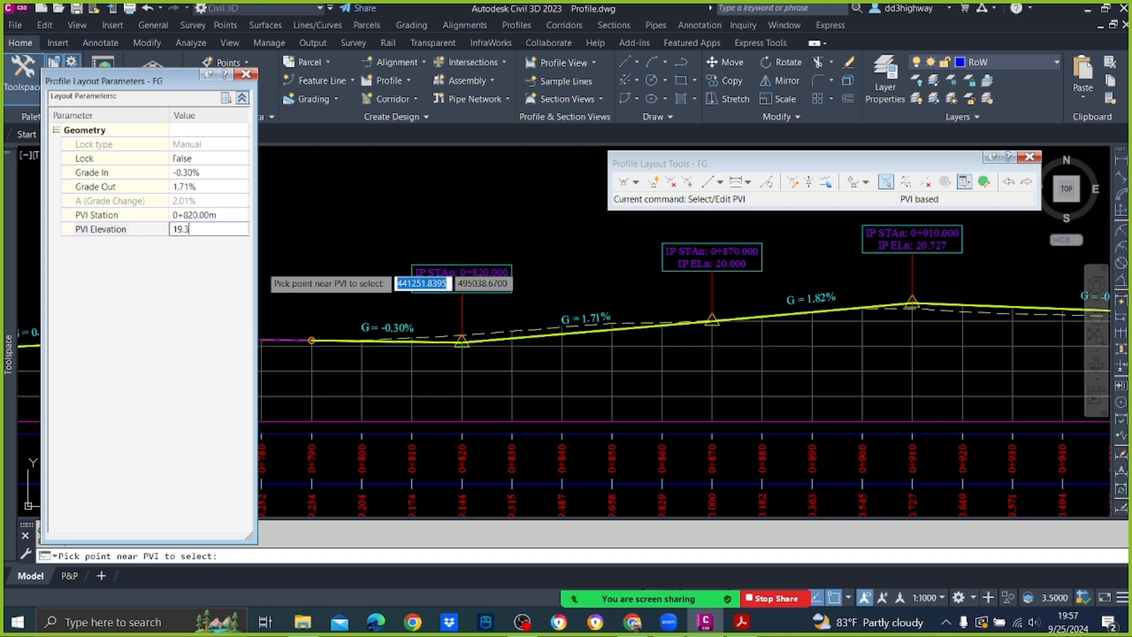
{"action": "key", "text": "Return"}
{"action": "key", "text": "Escape"}
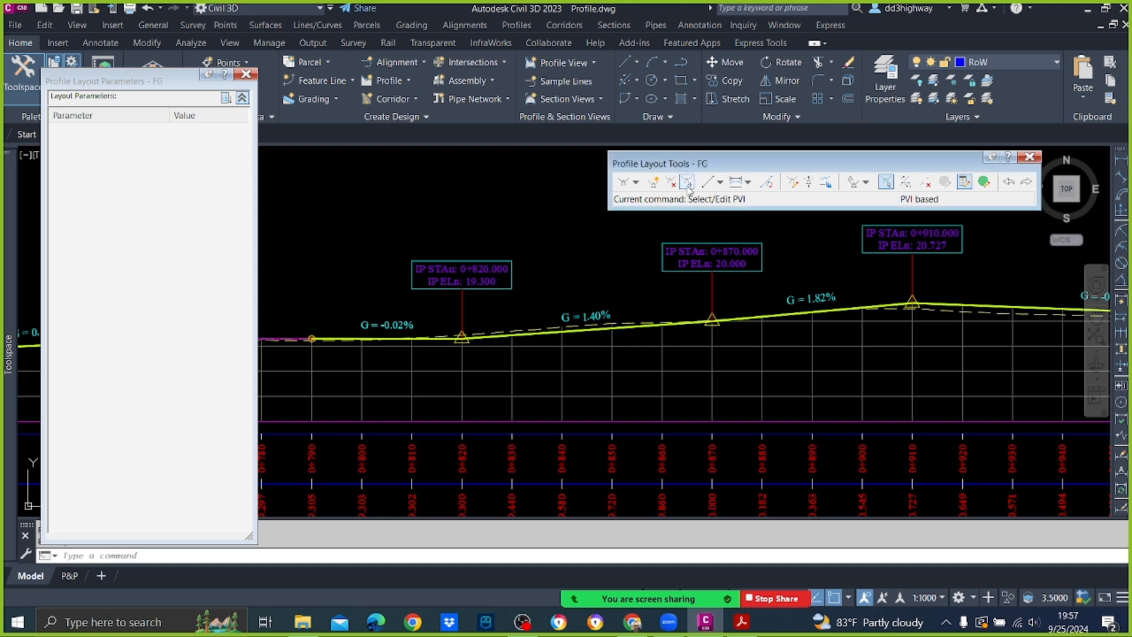
Add a parabolic vertical curve with a length of 50 m at the FG profile's station 0+820 PVI.
{"action": "left_click", "coordinate": [735, 184]}
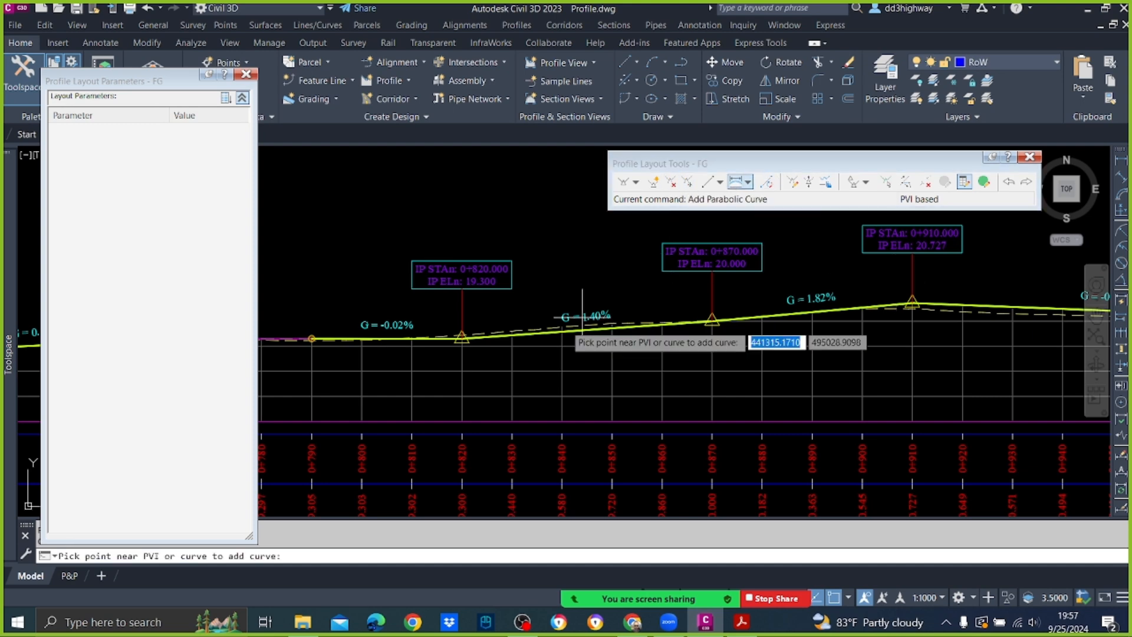
{"action": "left_click", "coordinate": [461, 339]}
{"action": "type", "text": "50"}
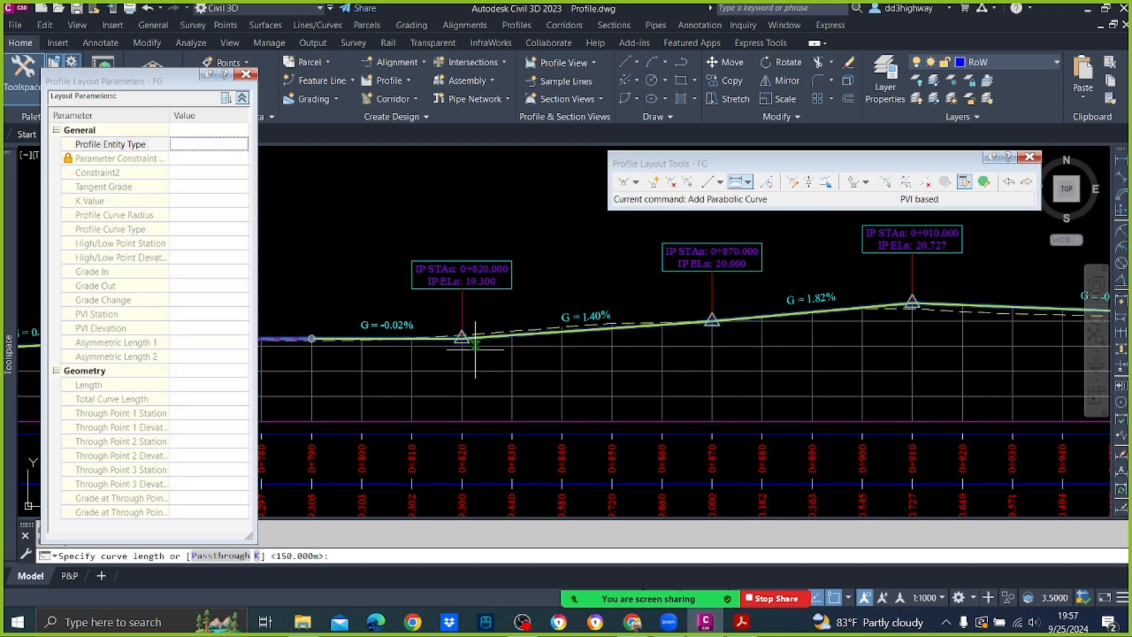
{"action": "key", "text": "Return"}
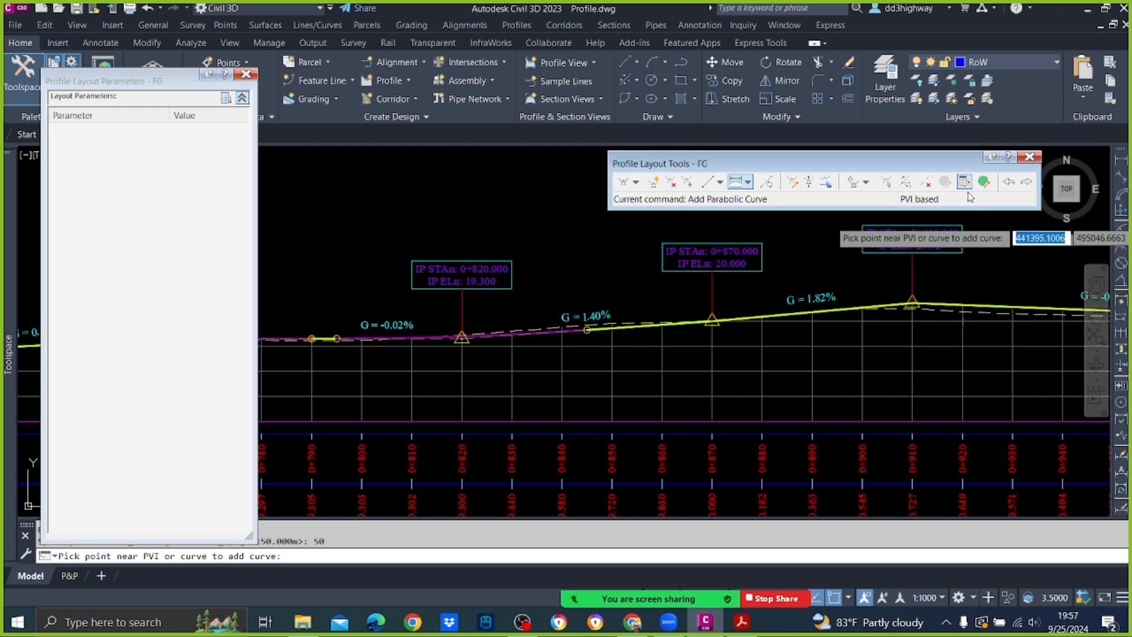
Move the FG profile's station 0+910 PVI to station 0+920 by editing its PVI station.
{"action": "left_click", "coordinate": [894, 184]}
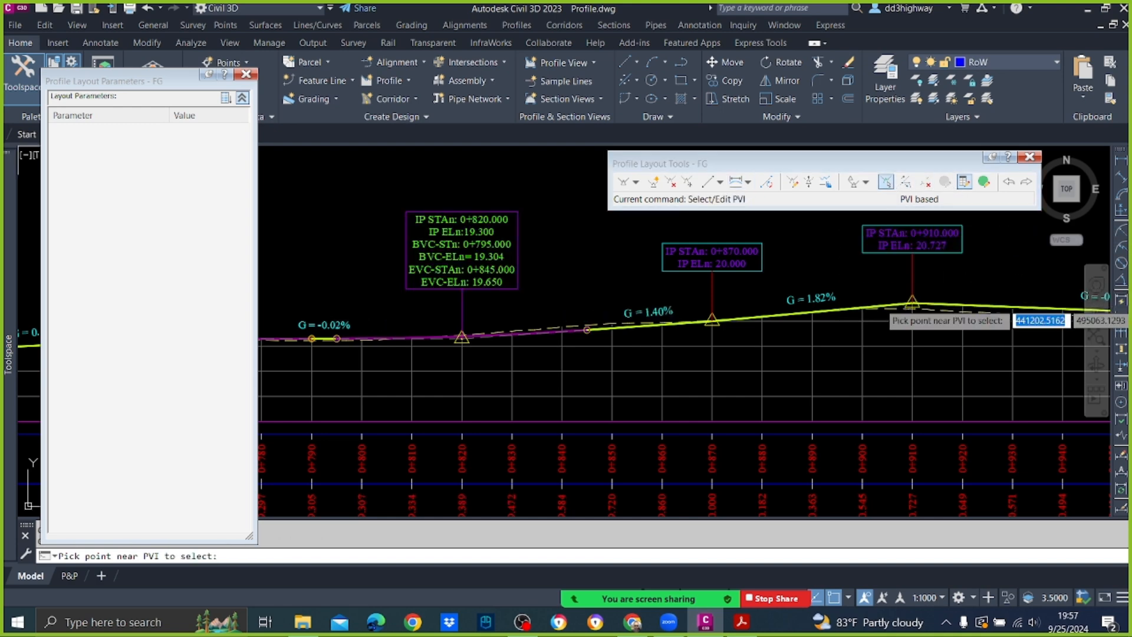
{"action": "left_click", "coordinate": [915, 304]}
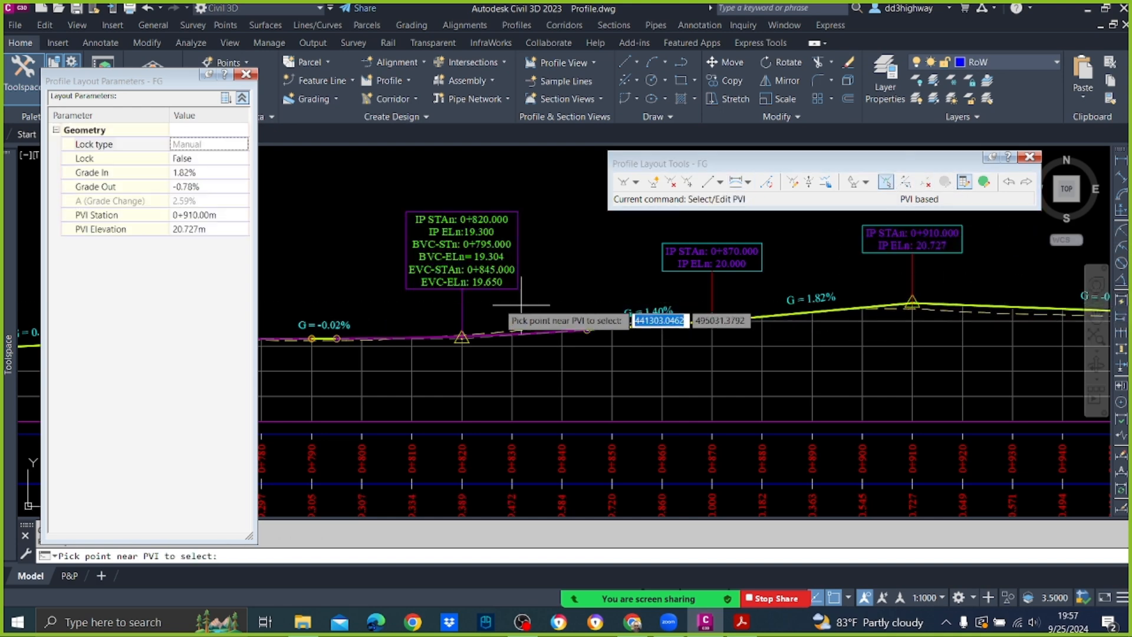
{"action": "left_click", "coordinate": [241, 214]}
{"action": "type", "text": "920"}
{"action": "key", "text": "Return"}
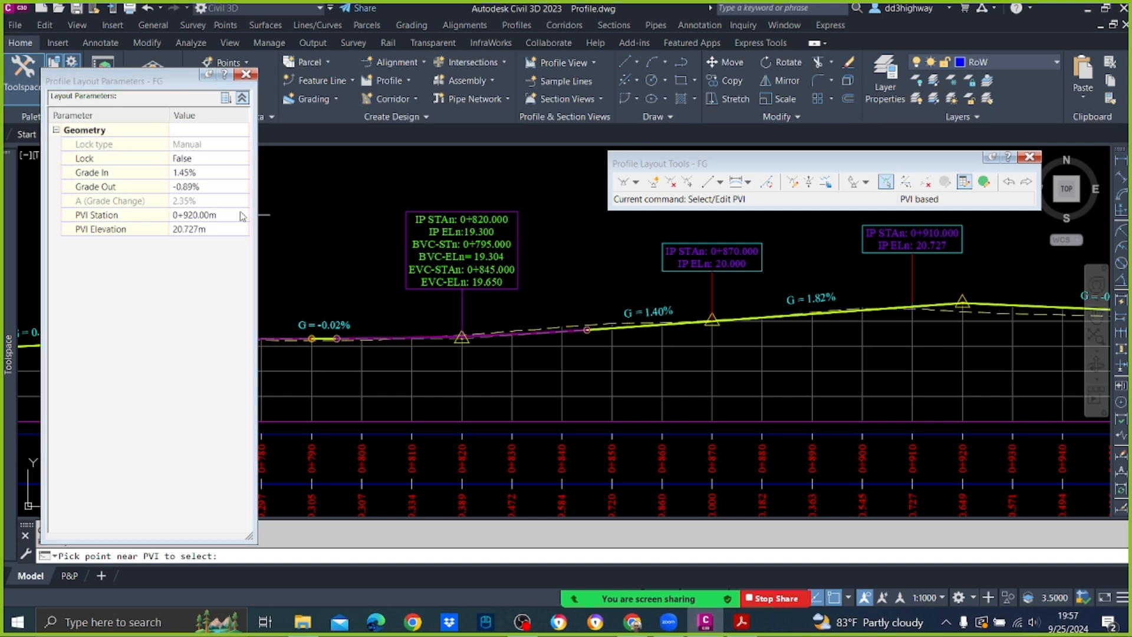
{"action": "key", "text": "Escape"}
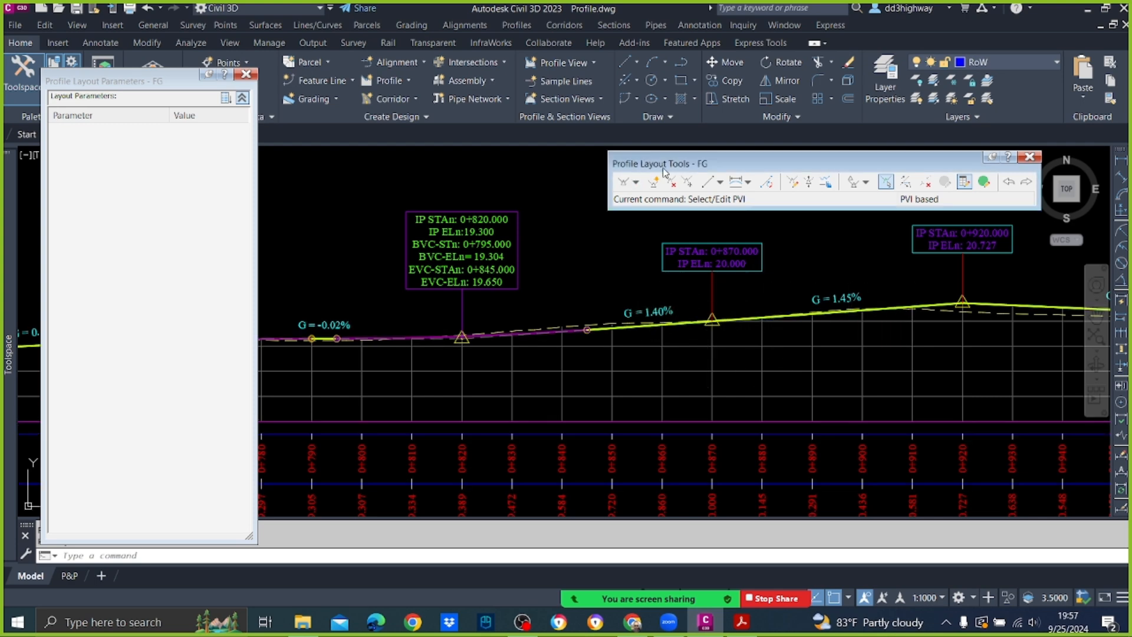
Delete the PVI at station 0+870 from the FG profile.
{"action": "left_click", "coordinate": [673, 182]}
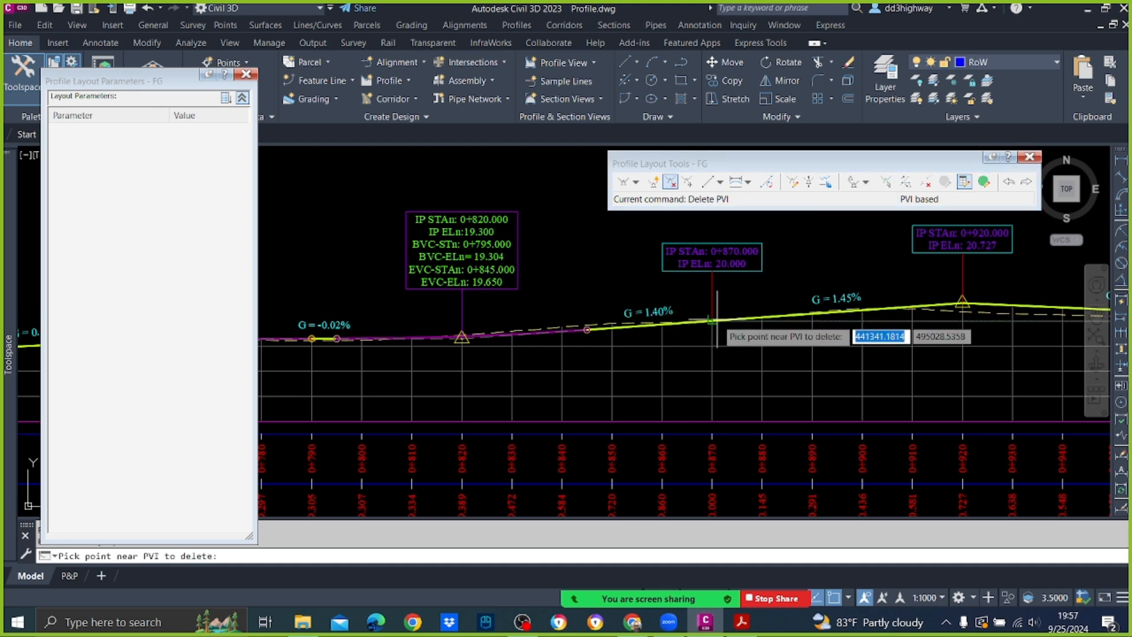
{"action": "left_click", "coordinate": [718, 279]}
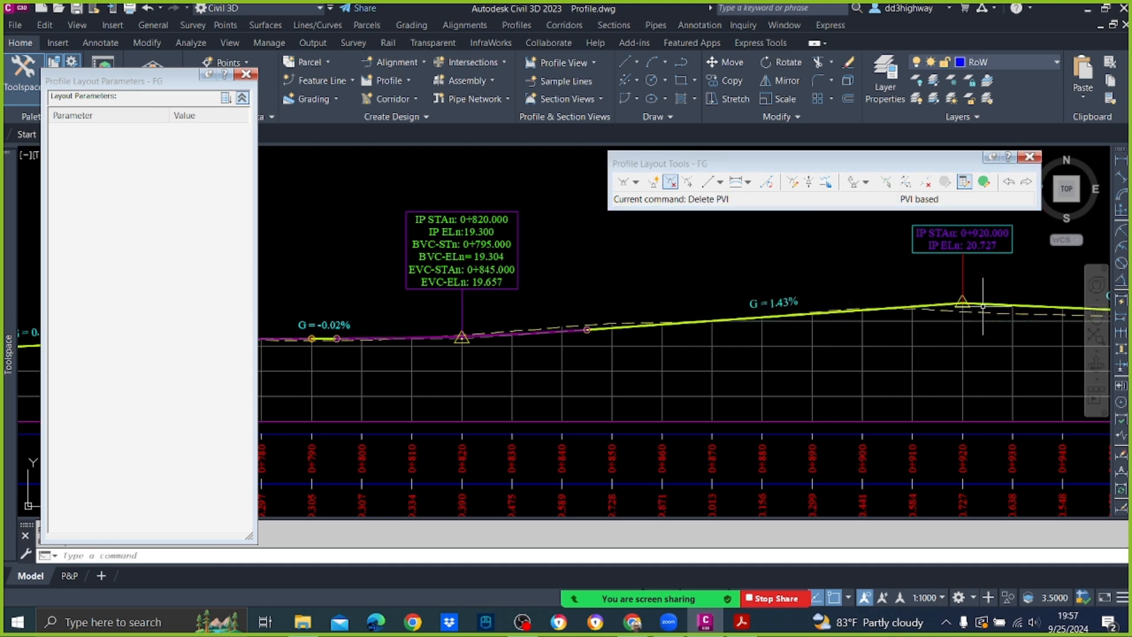
Move the FG profile's station 0+920 PVI back to station 0+910 by editing its PVI station.
{"action": "left_click", "coordinate": [886, 183]}
{"action": "middle_click_drag", "start_coordinate": [971, 304], "coordinate": [797, 307]}
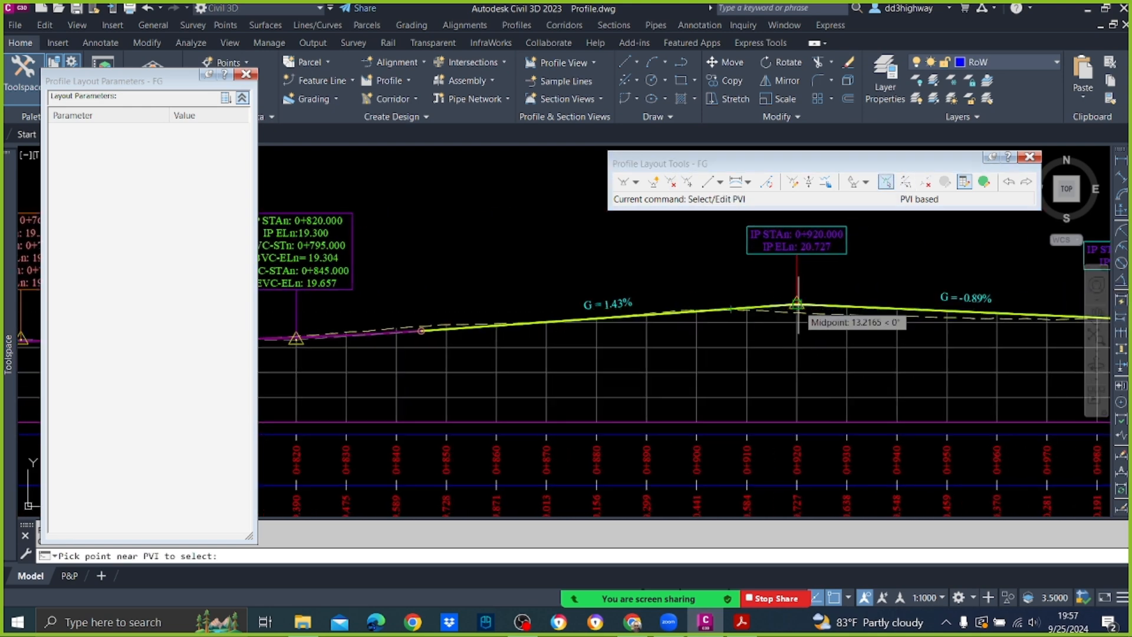
{"action": "left_click", "coordinate": [797, 307]}
{"action": "left_click", "coordinate": [208, 216]}
{"action": "type", "text": "9"}
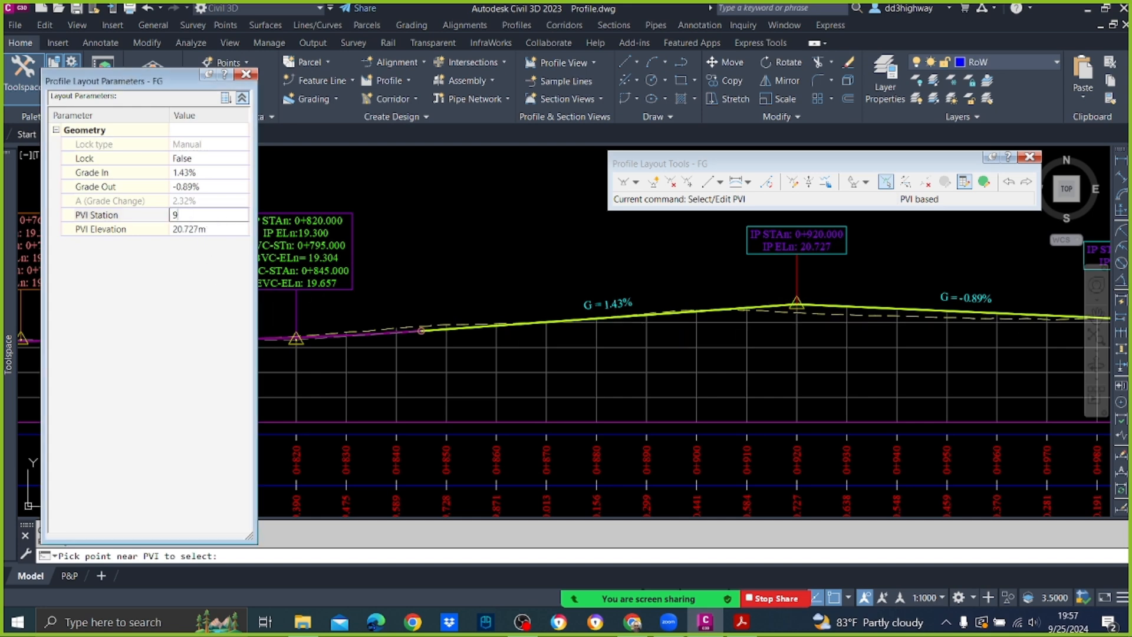
{"action": "type", "text": "10"}
{"action": "key", "text": "Return"}
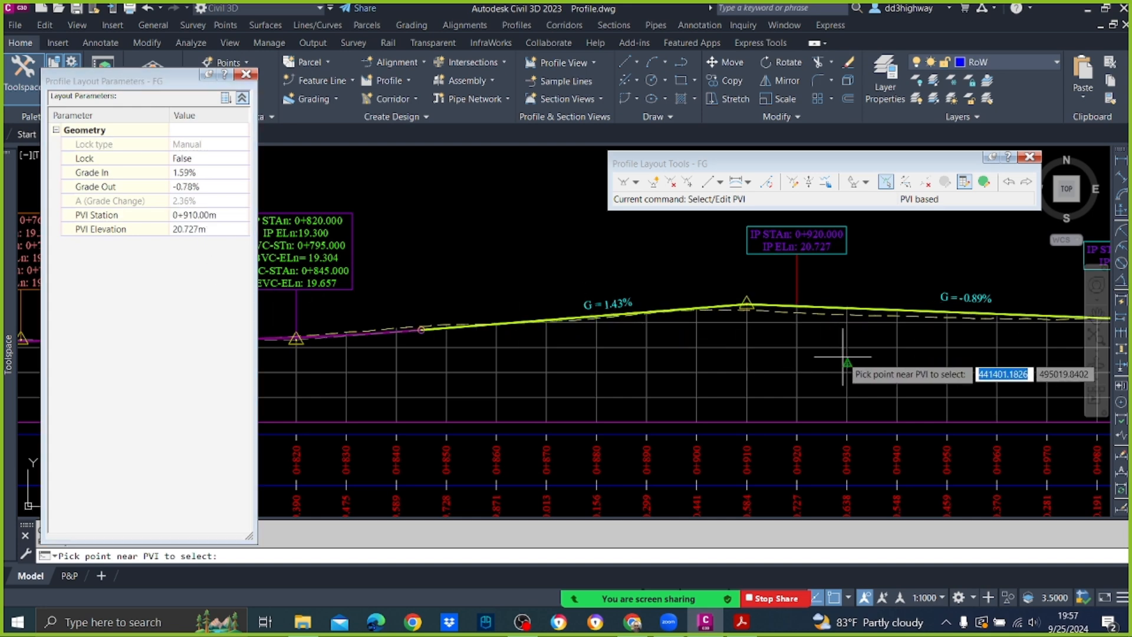
{"action": "key", "text": "Escape"}
Add a parabolic vertical curve with a length of 50 m at the FG profile's station 0+910 PVI.
{"action": "scroll", "coordinate": [842, 356], "scroll_direction": "down", "scroll_amount": 3}
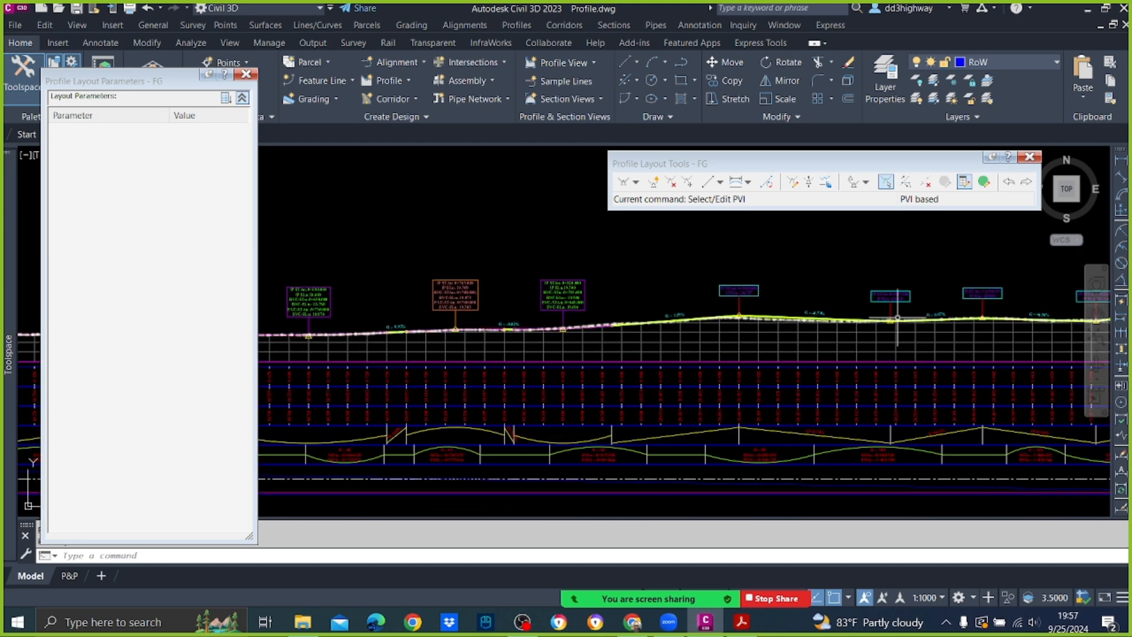
{"action": "scroll", "coordinate": [906, 359], "scroll_direction": "up", "scroll_amount": 3}
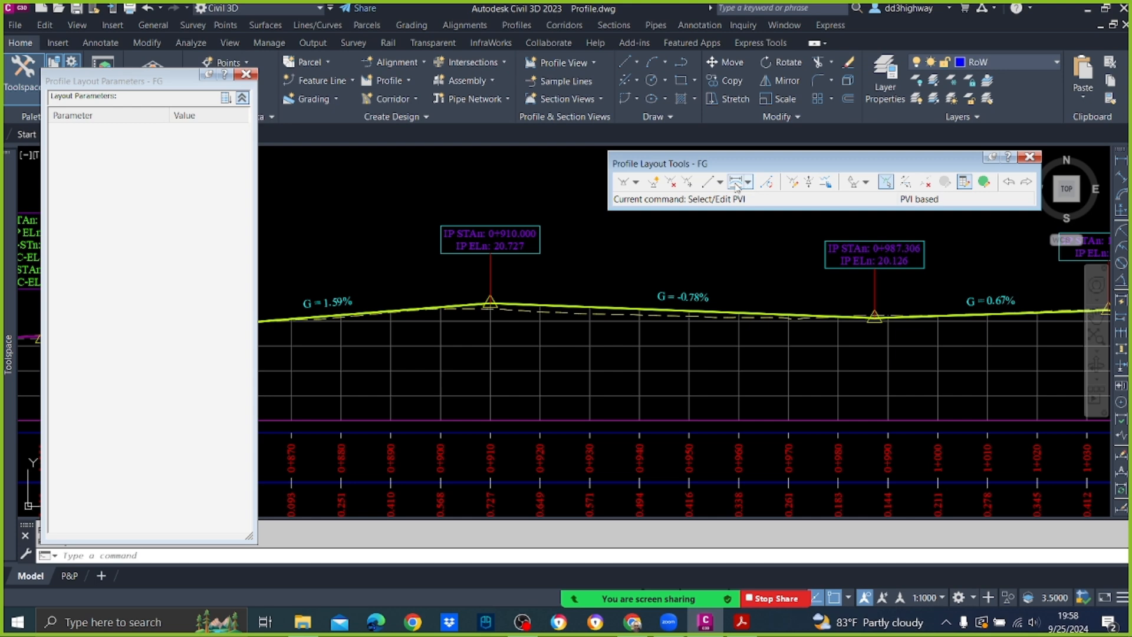
{"action": "left_click", "coordinate": [736, 184]}
{"action": "middle_click_drag", "start_coordinate": [463, 326], "coordinate": [746, 341]}
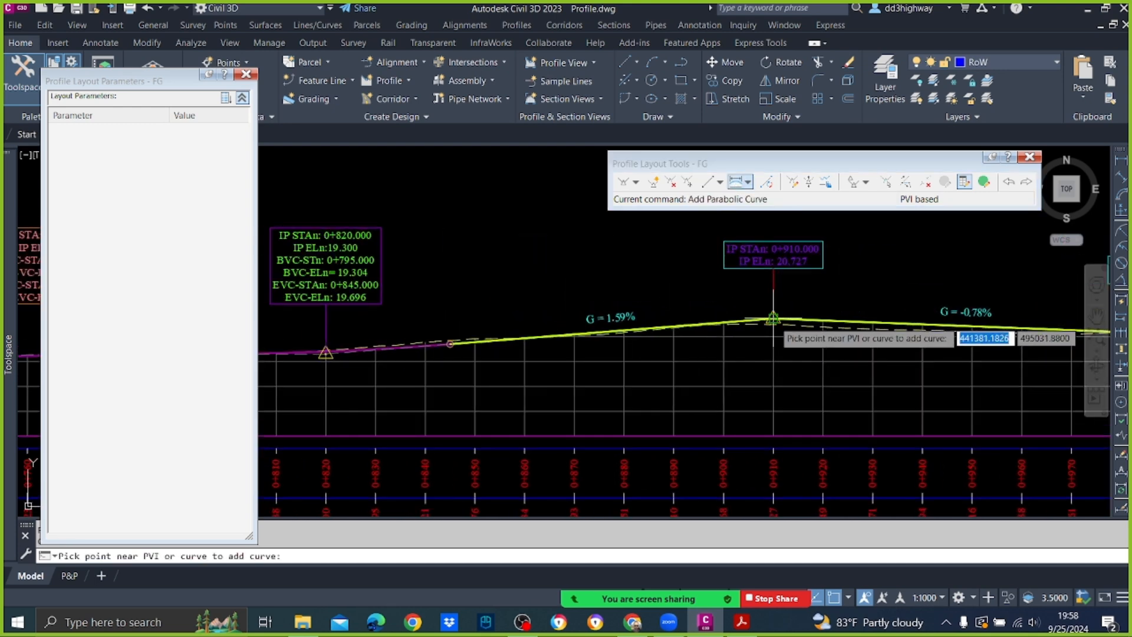
{"action": "left_click", "coordinate": [773, 329]}
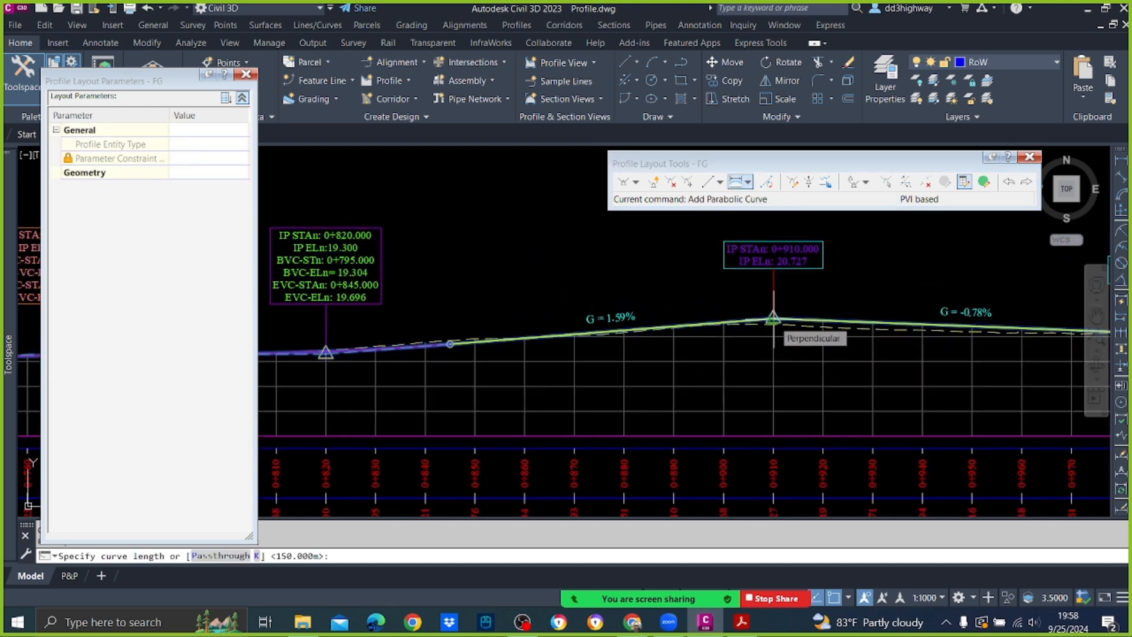
{"action": "type", "text": "50"}
{"action": "key", "text": "Return"}
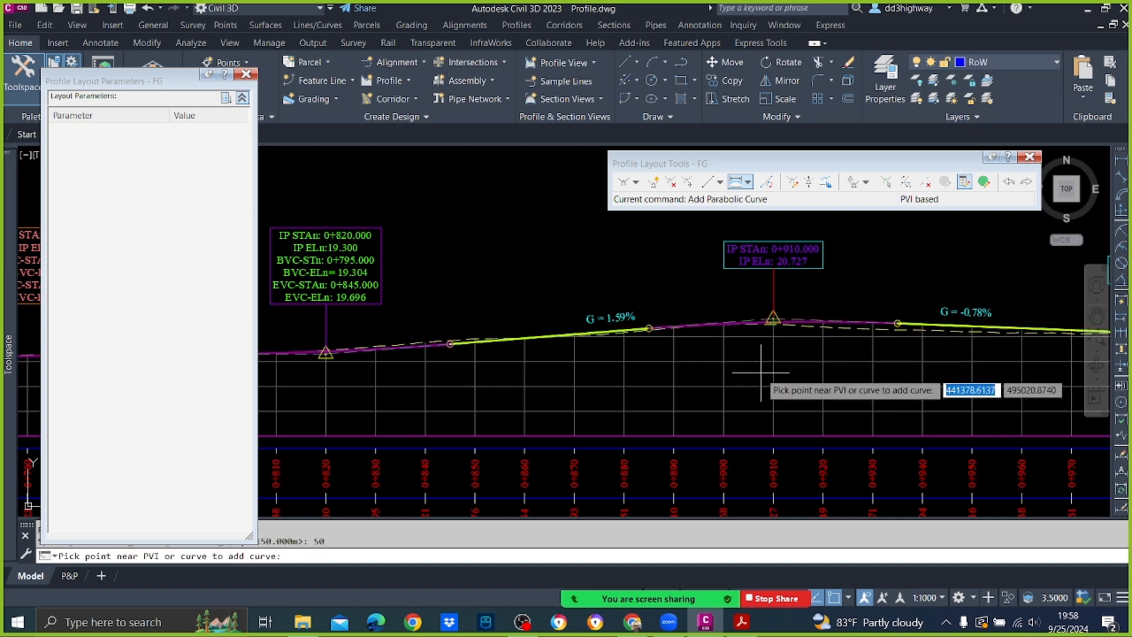
{"action": "key", "text": "Return"}
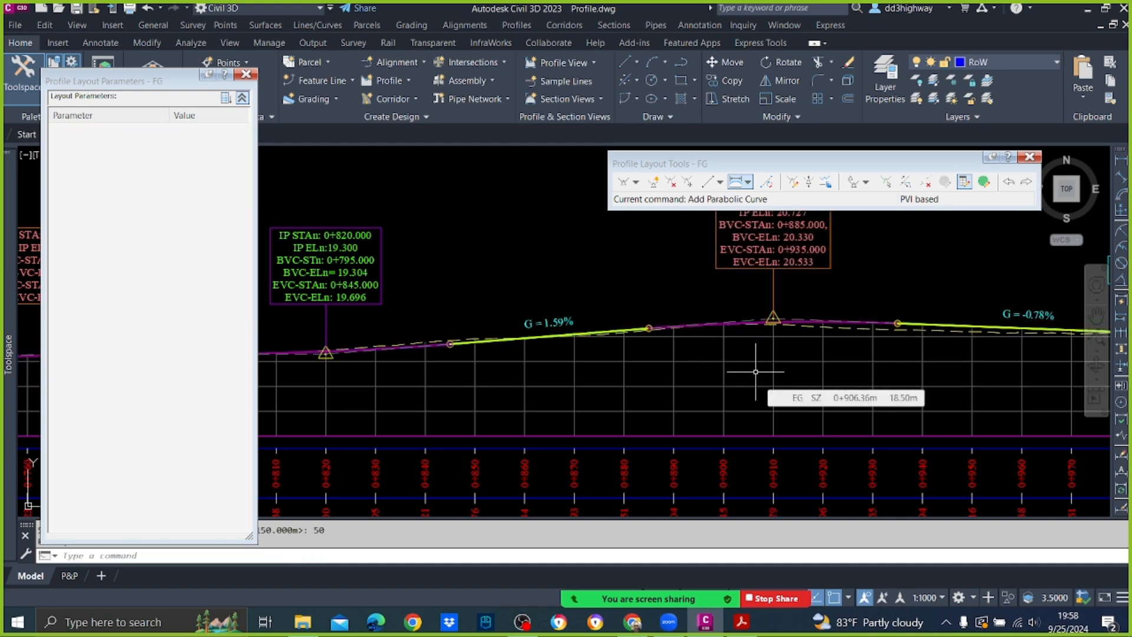
{"action": "scroll", "coordinate": [756, 374], "scroll_direction": "down", "scroll_amount": 3}
{"action": "scroll", "coordinate": [861, 335], "scroll_direction": "down", "scroll_amount": 3}
{"action": "scroll", "coordinate": [892, 357], "scroll_direction": "up", "scroll_amount": 6}
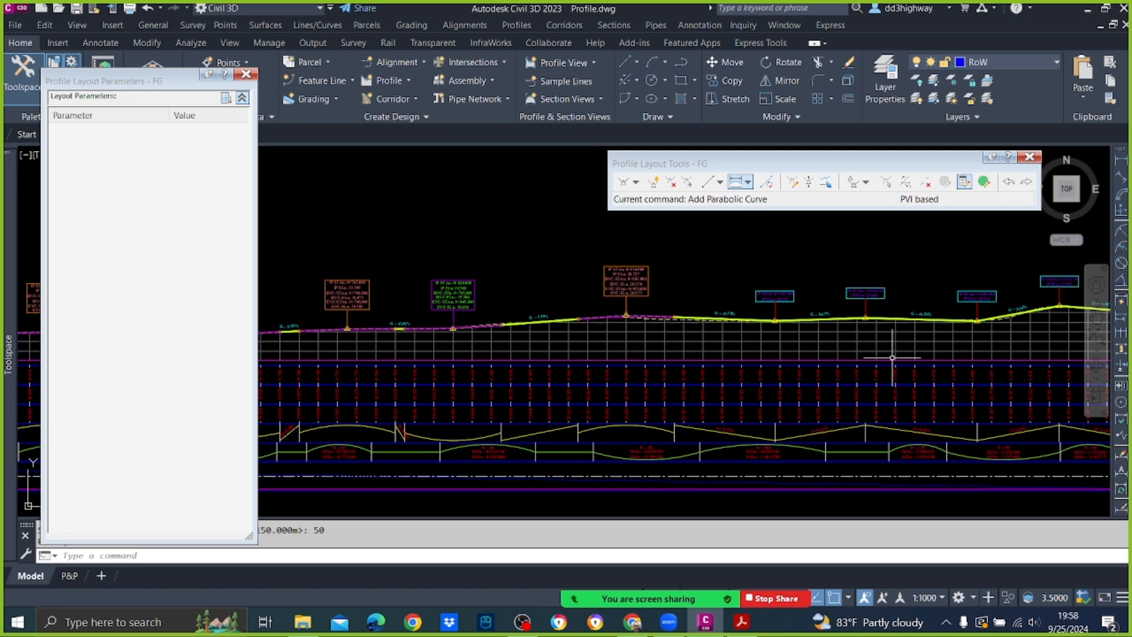
{"action": "scroll", "coordinate": [864, 355], "scroll_direction": "down", "scroll_amount": 4}
{"action": "middle_click", "coordinate": [506, 331]}
{"action": "middle_click", "coordinate": [505, 331]}
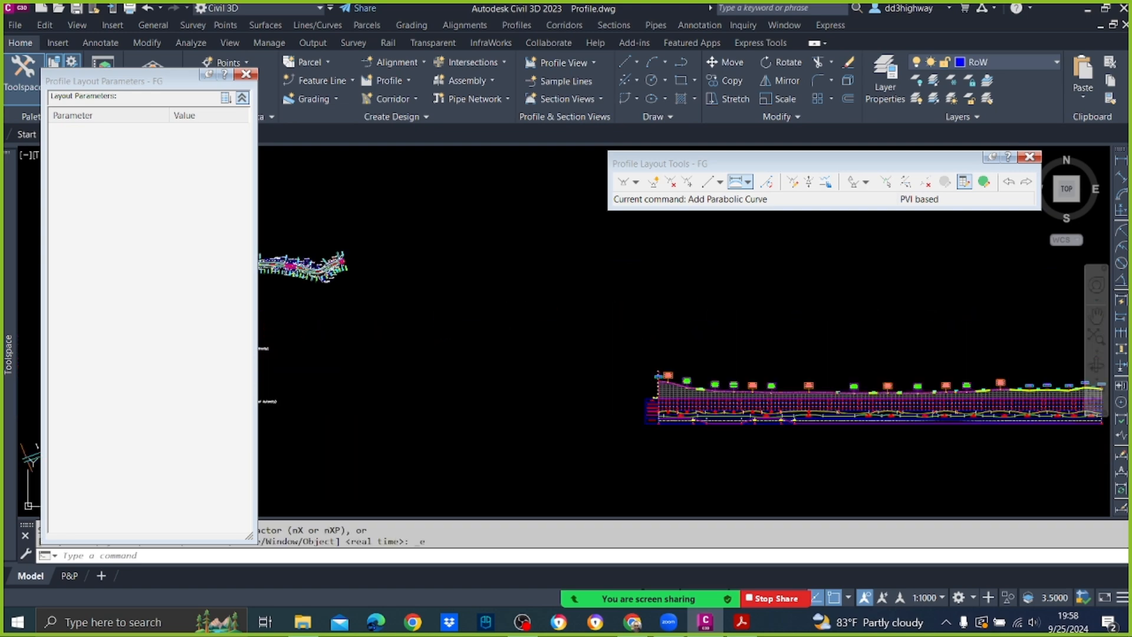
Close the profile layout tools and examine the FG profile against the existing ground near the road's start.
{"action": "scroll", "coordinate": [747, 388], "scroll_direction": "up", "scroll_amount": 4}
{"action": "middle_click_drag", "start_coordinate": [680, 386], "coordinate": [816, 338]}
{"action": "middle_click", "coordinate": [816, 338]}
{"action": "middle_click", "coordinate": [816, 337]}
{"action": "scroll", "coordinate": [707, 371], "scroll_direction": "up", "scroll_amount": 7}
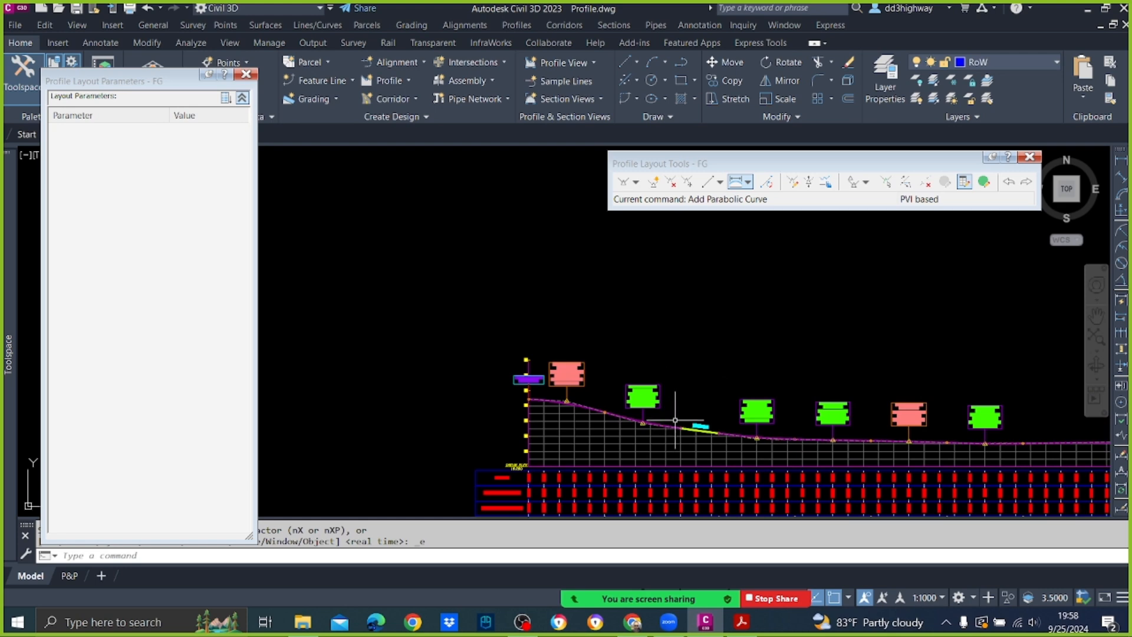
{"action": "scroll", "coordinate": [678, 415], "scroll_direction": "up", "scroll_amount": 2}
{"action": "key", "text": "Escape"}
{"action": "key", "text": "Escape"}
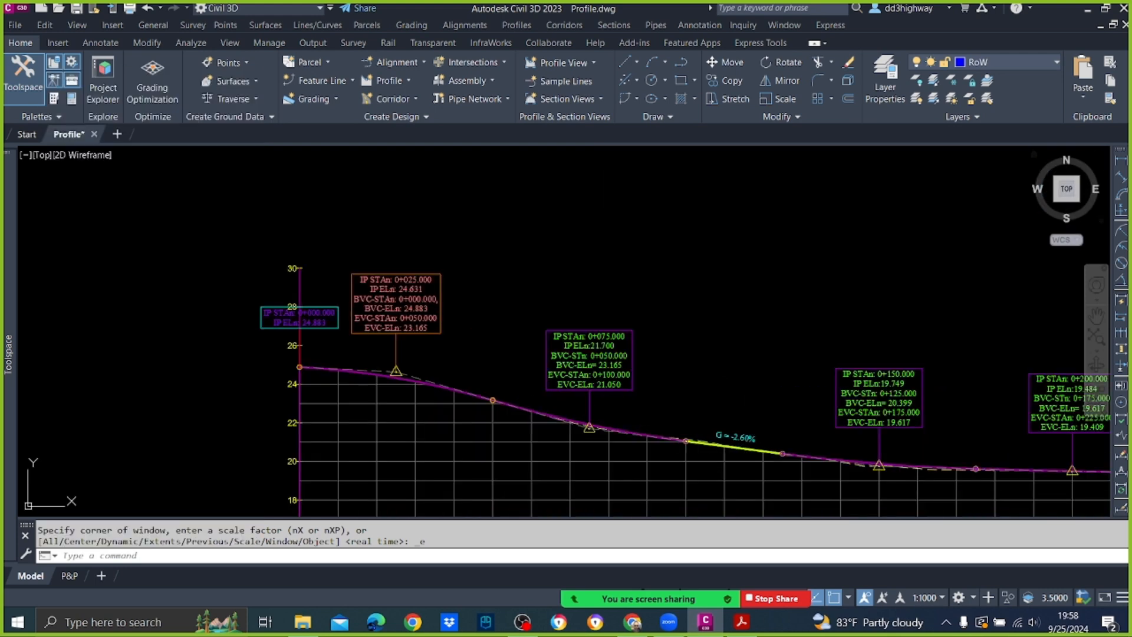
{"action": "scroll", "coordinate": [598, 426], "scroll_direction": "down", "scroll_amount": 2}
{"action": "scroll", "coordinate": [592, 413], "scroll_direction": "up", "scroll_amount": 4}
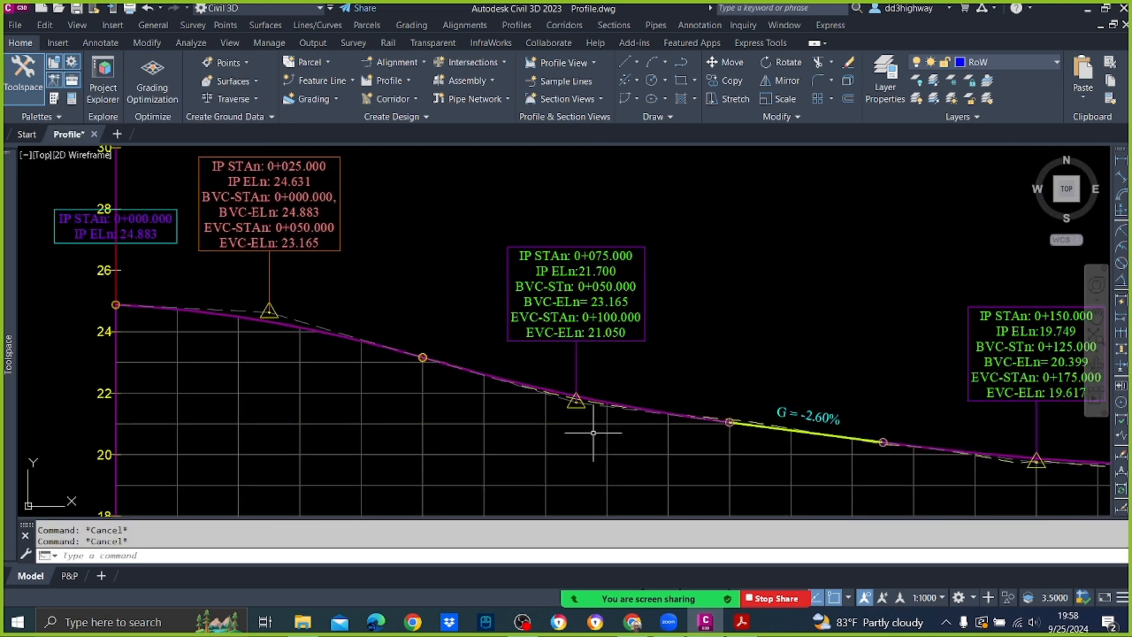
{"action": "scroll", "coordinate": [588, 394], "scroll_direction": "down", "scroll_amount": 4}
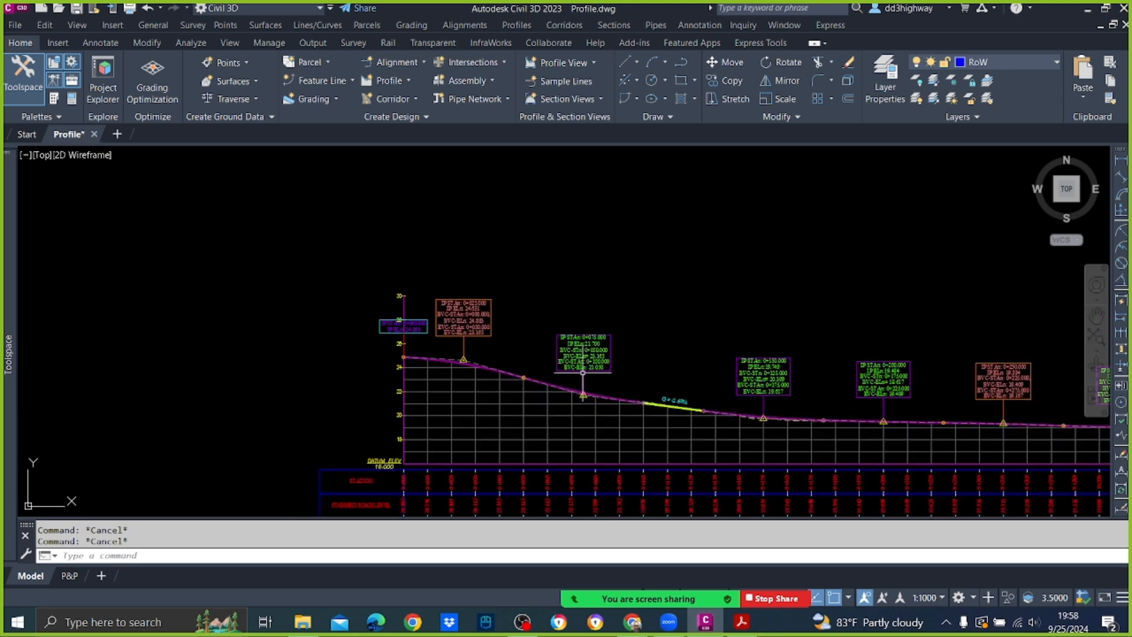
{"action": "scroll", "coordinate": [584, 404], "scroll_direction": "up", "scroll_amount": 4}
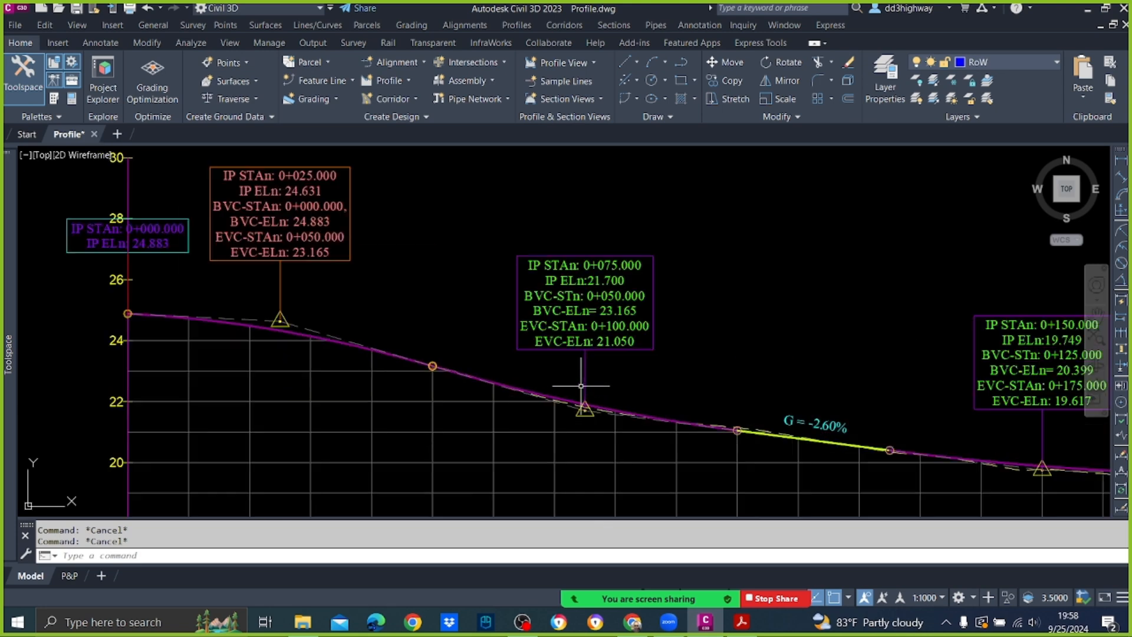
Raise all PVIs of the FG profile by 0.1 m.
{"action": "left_click", "coordinate": [573, 400]}
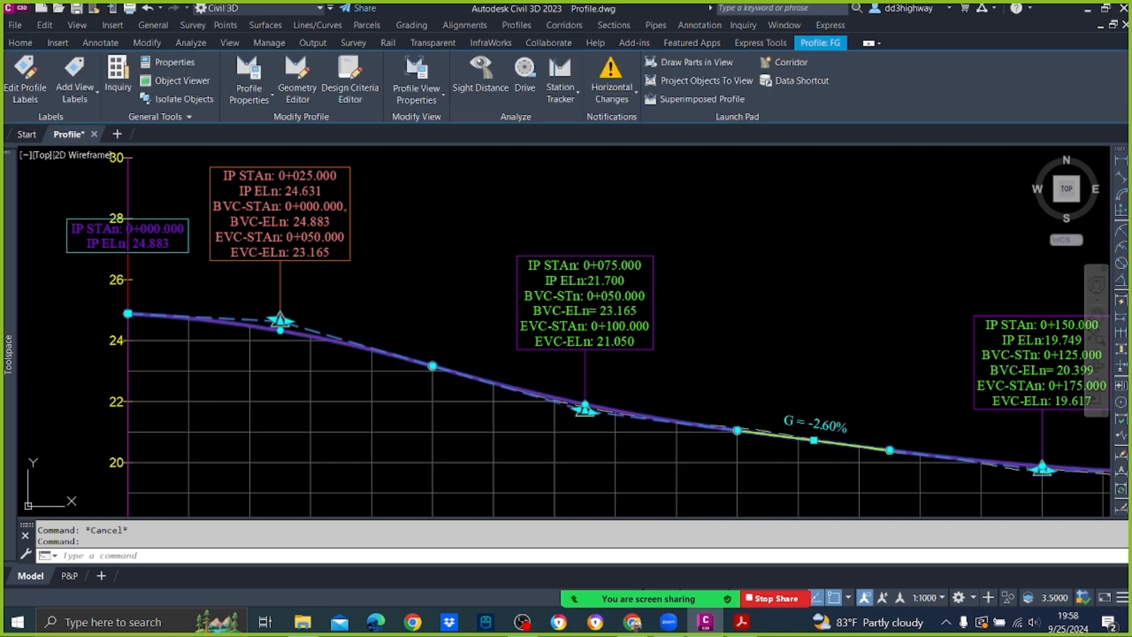
{"action": "right_click", "coordinate": [573, 400]}
{"action": "left_click", "coordinate": [602, 239]}
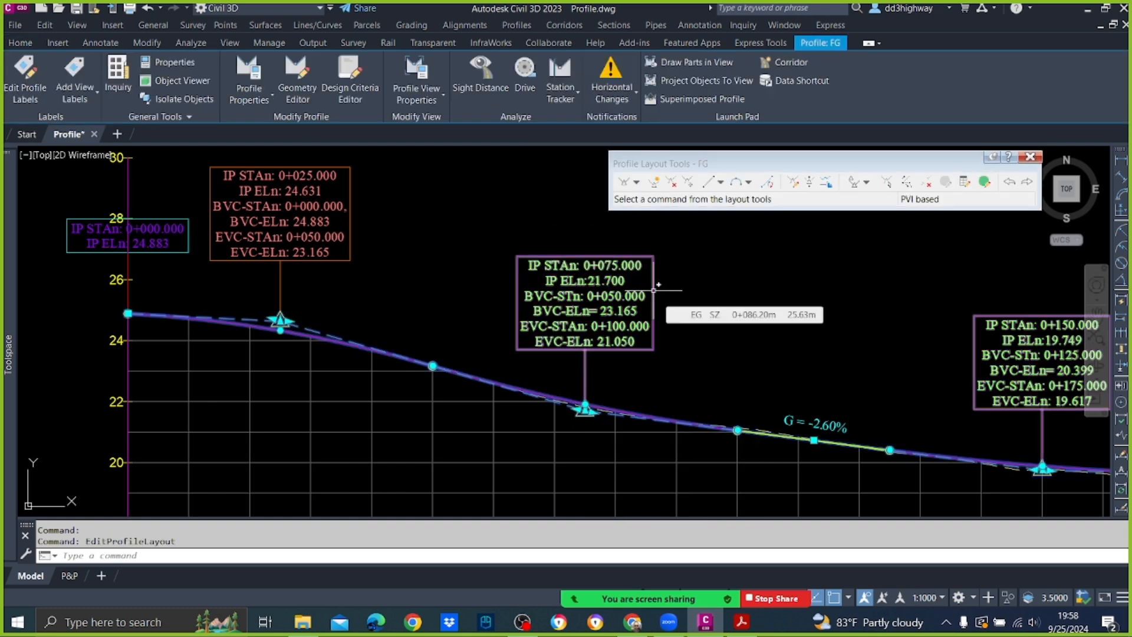
{"action": "left_click", "coordinate": [810, 184]}
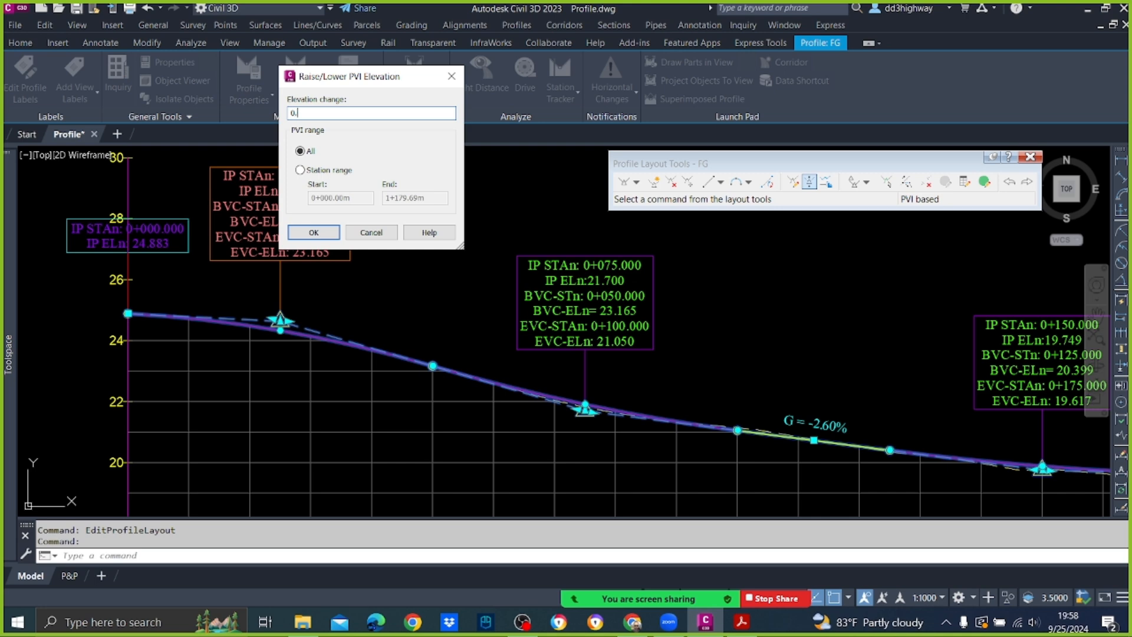
{"action": "left_click", "coordinate": [329, 233]}
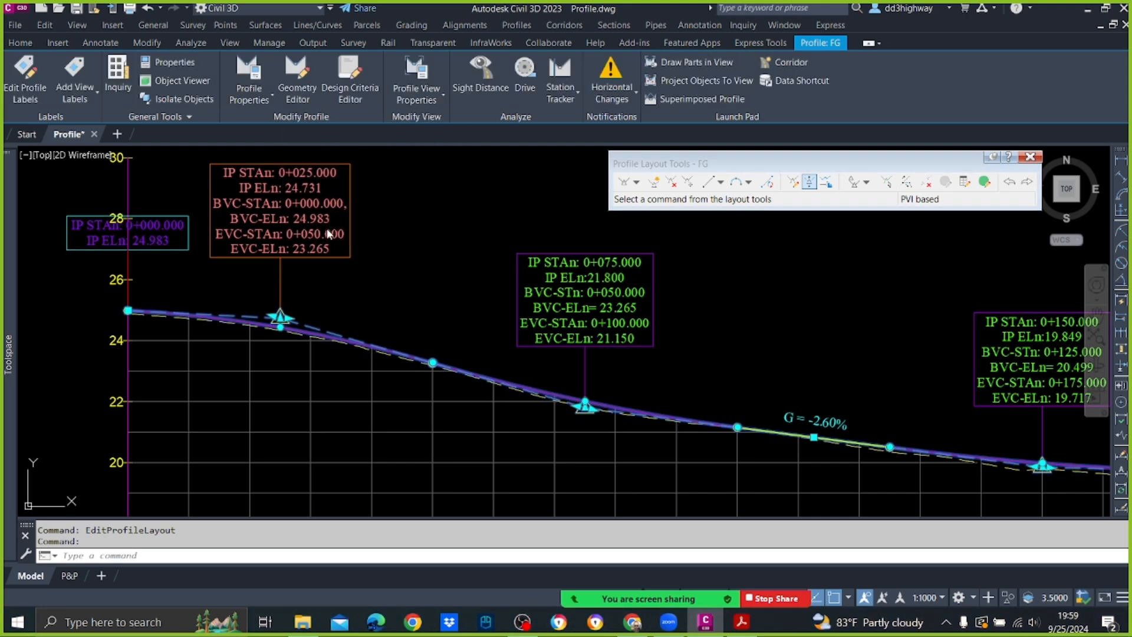
{"action": "key", "text": "Escape"}
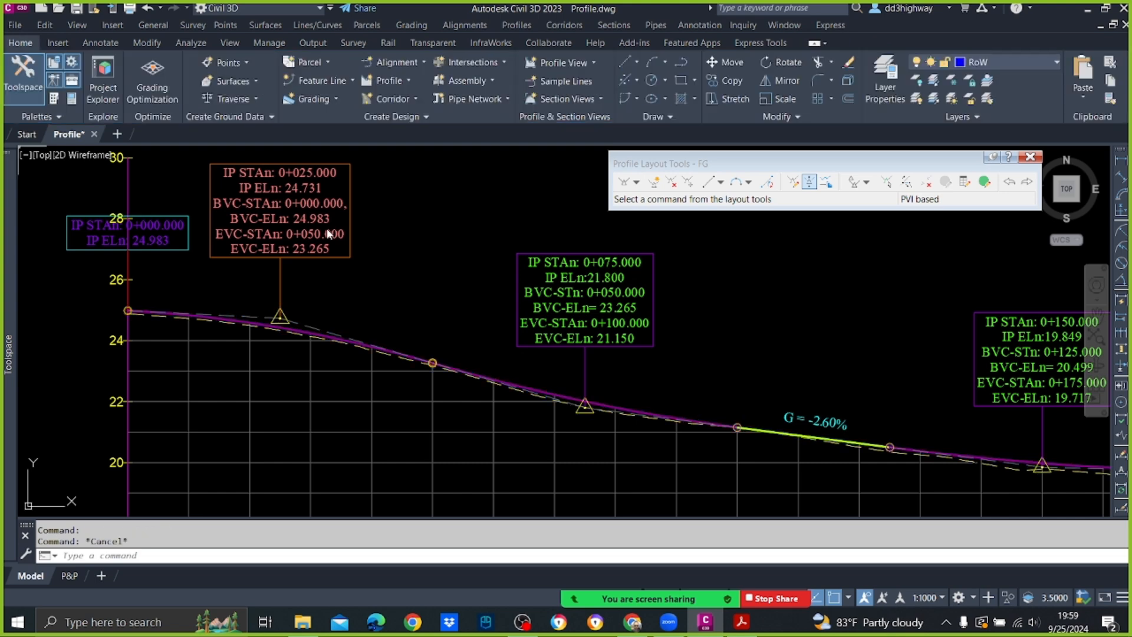
{"action": "scroll", "coordinate": [453, 234], "scroll_direction": "down", "scroll_amount": 3}
{"action": "scroll", "coordinate": [472, 360], "scroll_direction": "up", "scroll_amount": 2}
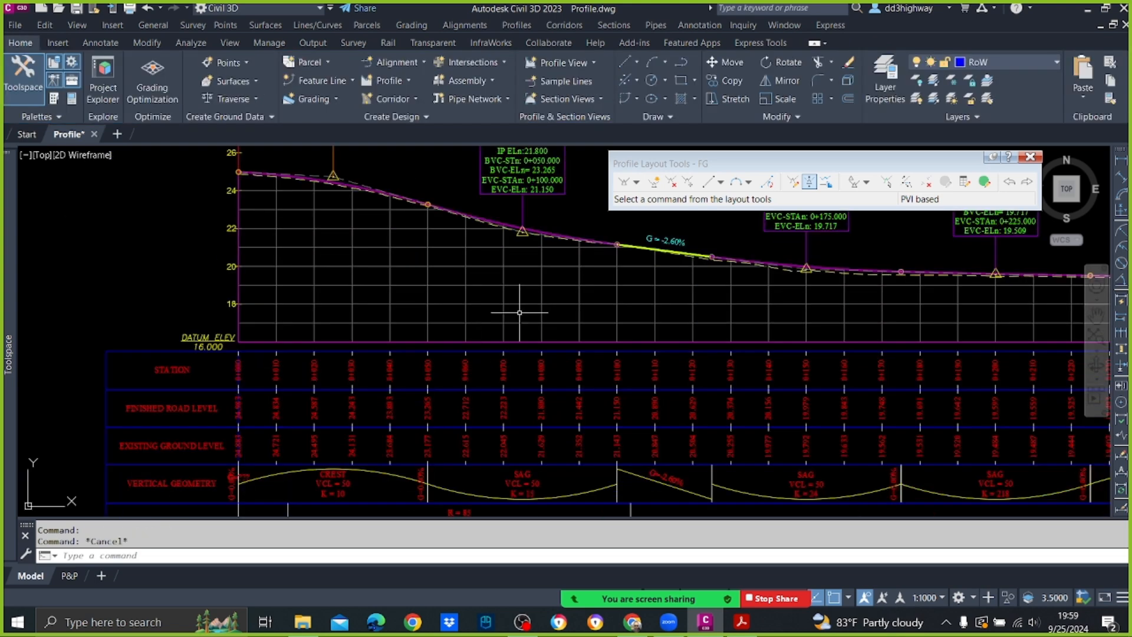
{"action": "left_click", "coordinate": [1032, 158]}
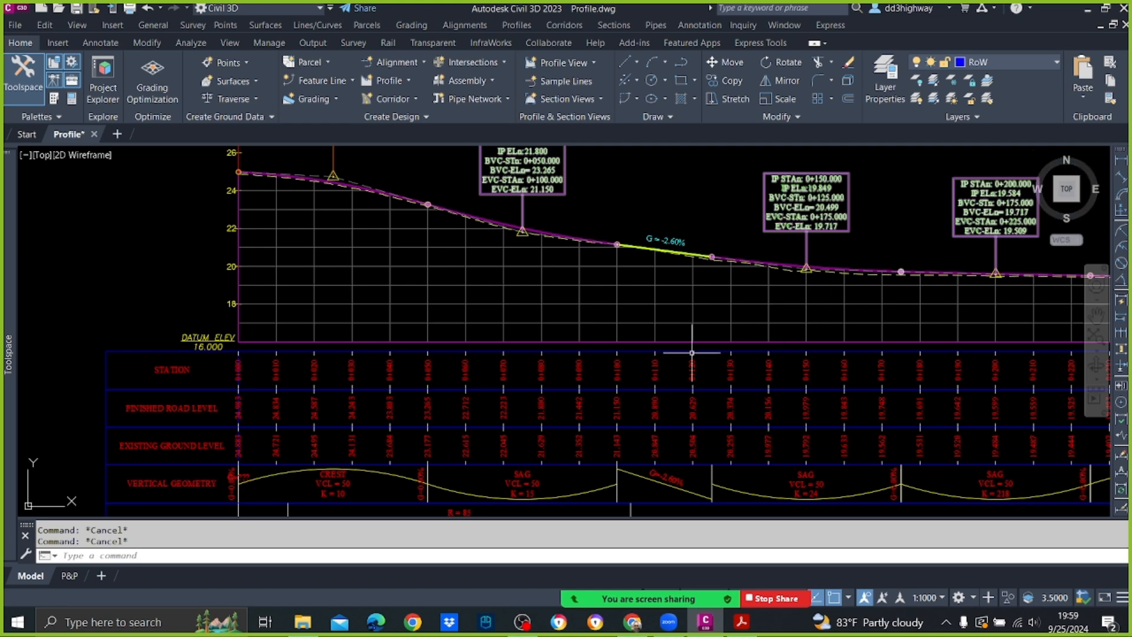
Add a Profile Data band with the Elevations and Stations style to the EG profile view, keeping the default geometry points.
{"action": "scroll", "coordinate": [758, 336], "scroll_direction": "down", "scroll_amount": 3}
{"action": "scroll", "coordinate": [611, 378], "scroll_direction": "up", "scroll_amount": 3}
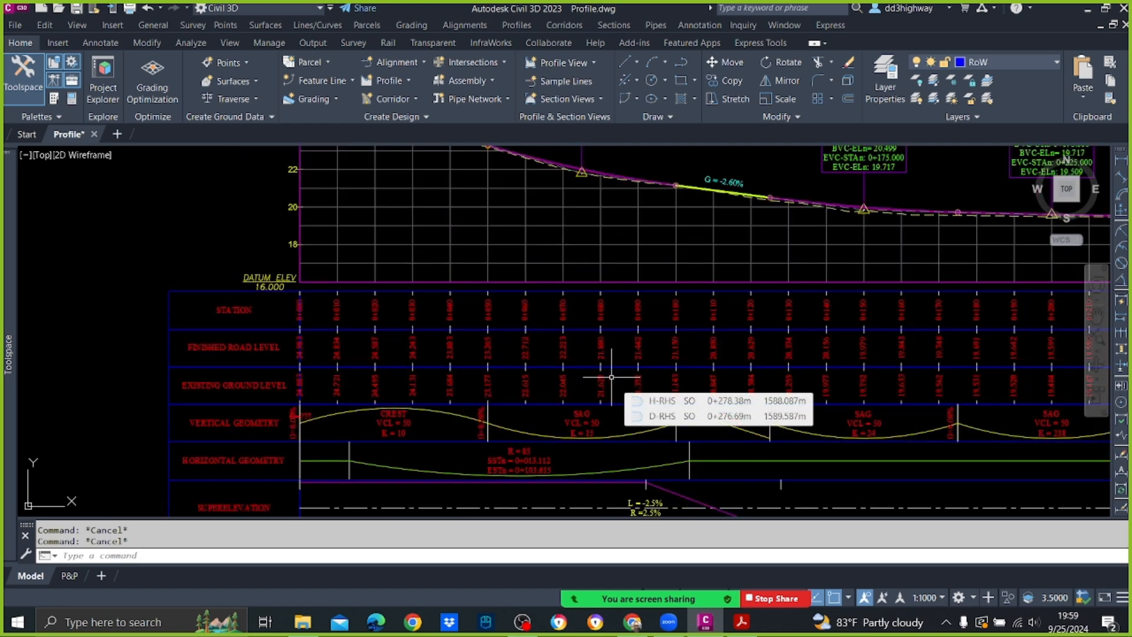
{"action": "scroll", "coordinate": [611, 377], "scroll_direction": "down", "scroll_amount": 2}
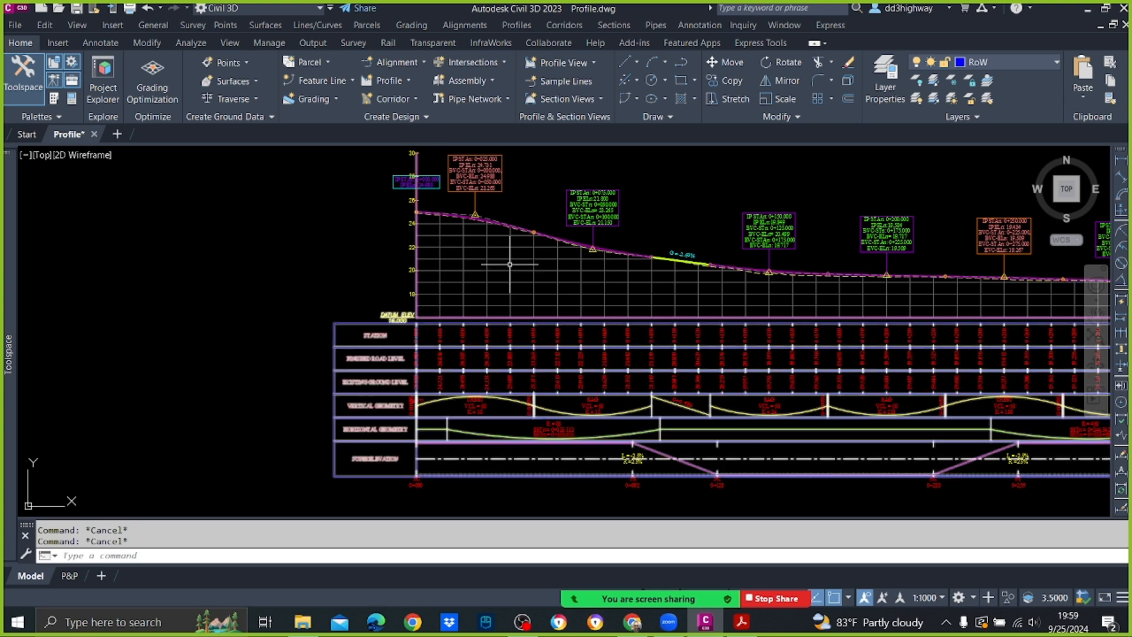
{"action": "scroll", "coordinate": [564, 306], "scroll_direction": "down", "scroll_amount": 1}
{"action": "mouse_move", "coordinate": [596, 266]}
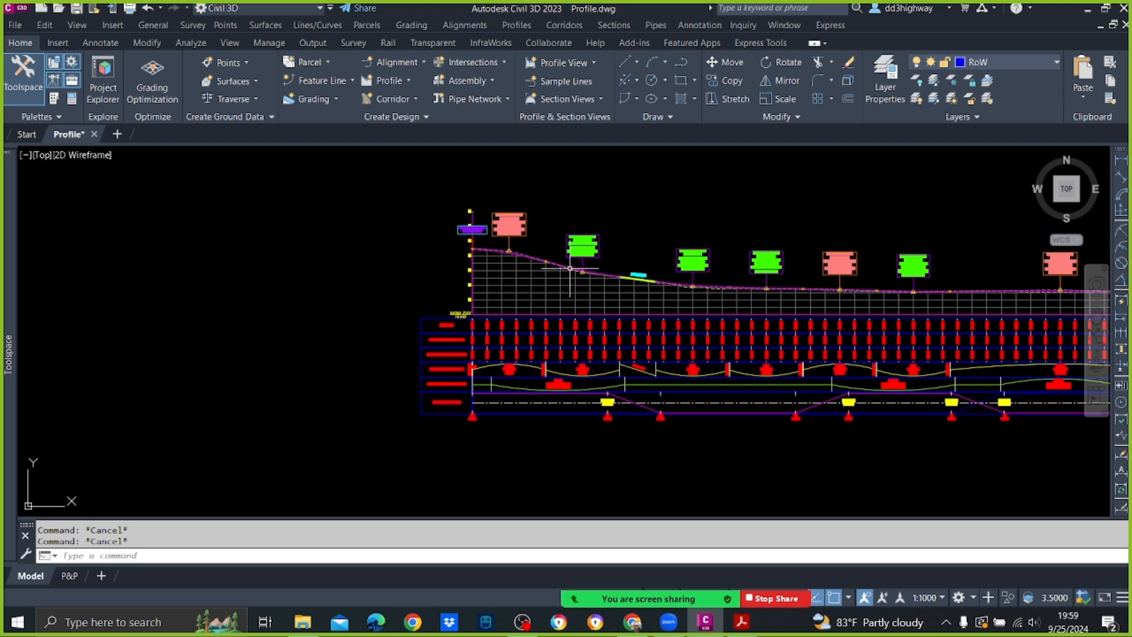
{"action": "scroll", "coordinate": [590, 277], "scroll_direction": "up", "scroll_amount": 1}
{"action": "left_click", "coordinate": [534, 282]}
{"action": "right_click", "coordinate": [535, 282]}
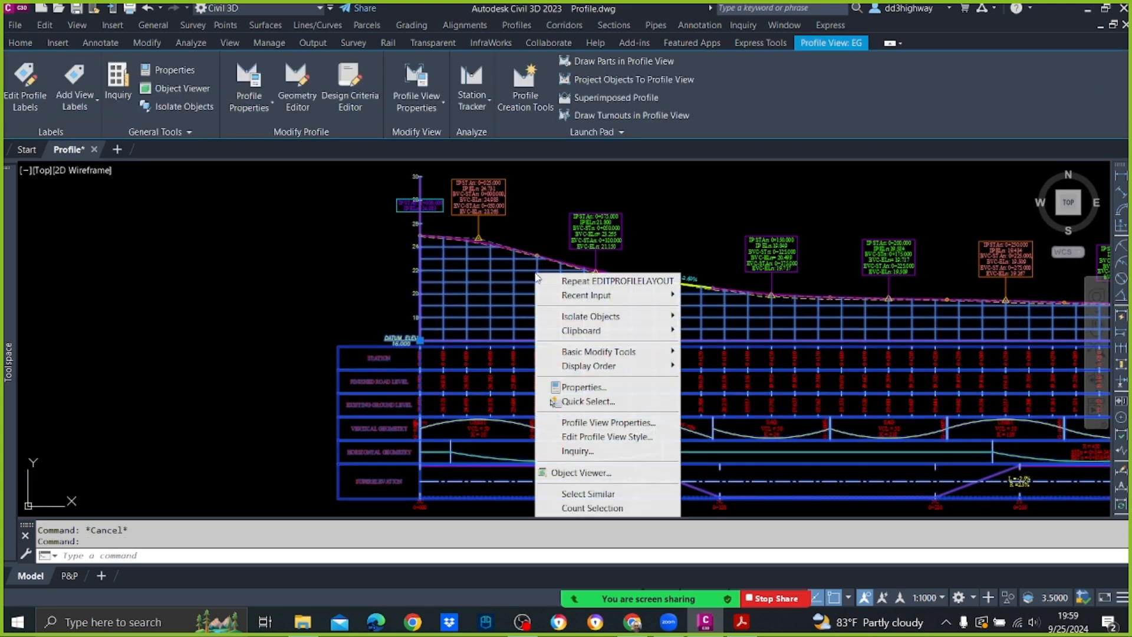
{"action": "left_click", "coordinate": [613, 425]}
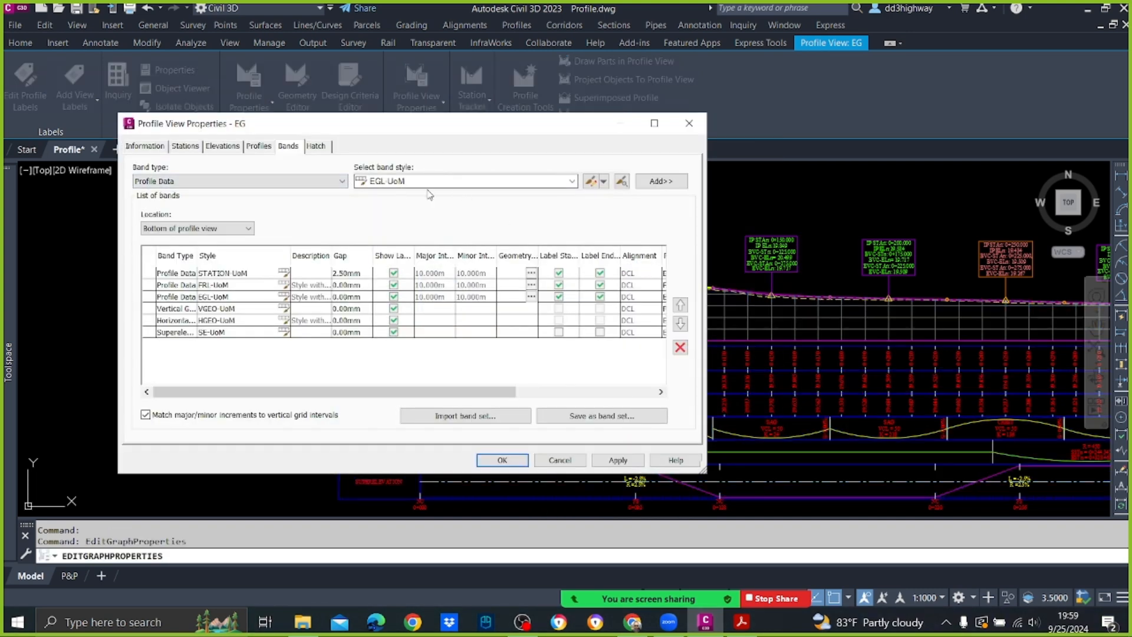
{"action": "left_click", "coordinate": [435, 181]}
{"action": "left_click", "coordinate": [431, 206]}
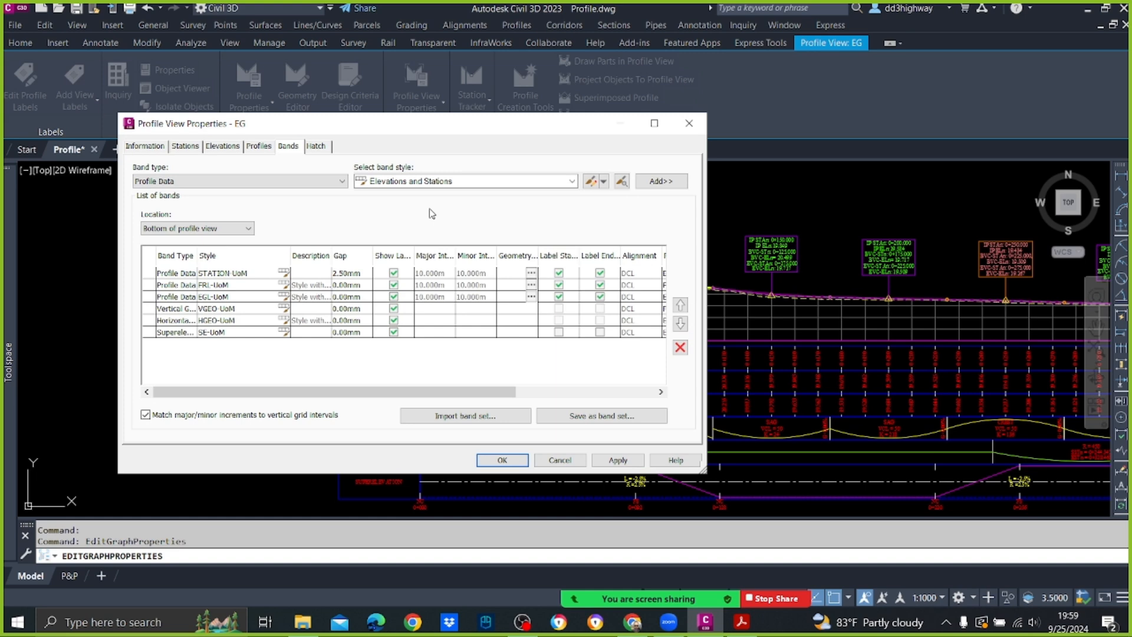
{"action": "left_click", "coordinate": [661, 187]}
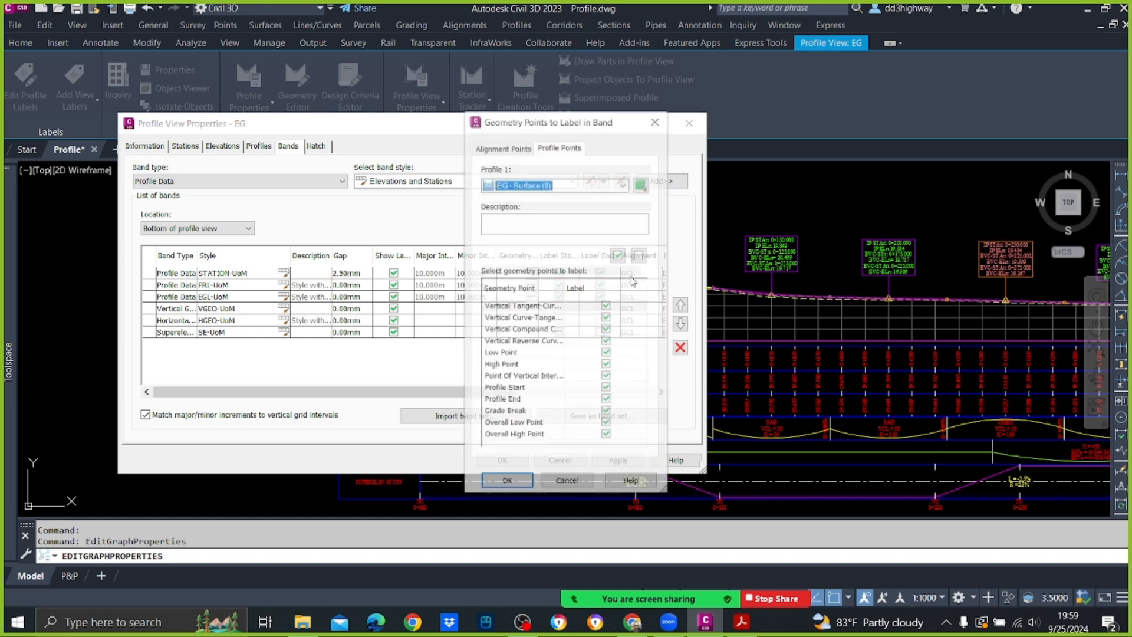
{"action": "left_click", "coordinate": [505, 482]}
Set the Elevations and Stations band's gap to -200 mm and its Profile1 to FG.
{"action": "left_click", "coordinate": [352, 345]}
{"action": "left_click", "coordinate": [352, 345]}
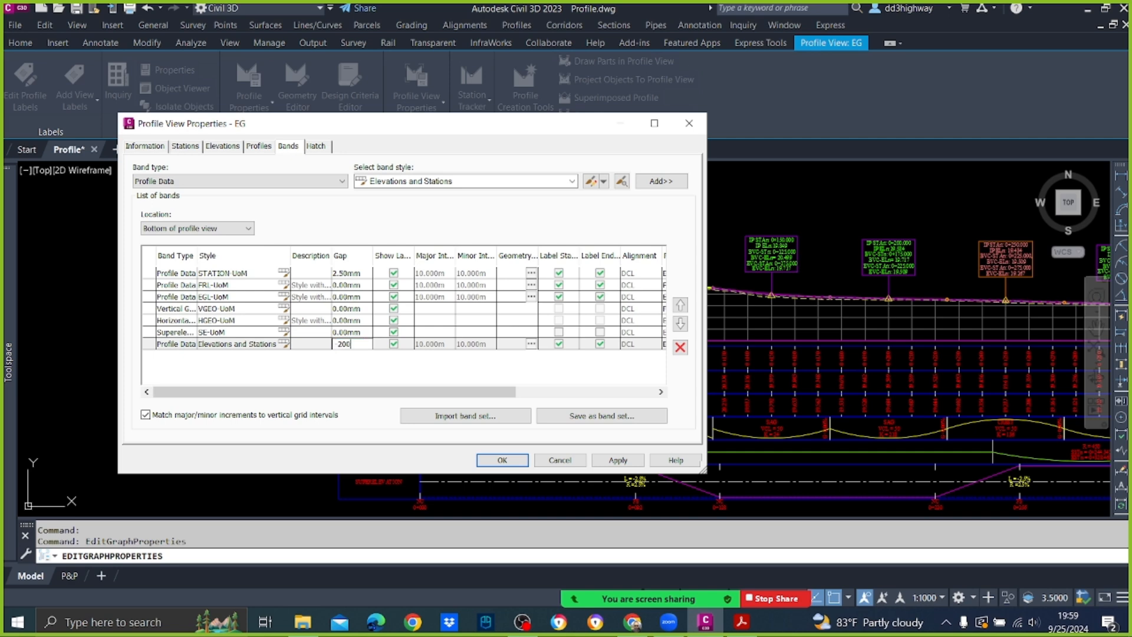
{"action": "left_click_drag", "start_coordinate": [478, 392], "coordinate": [610, 389]}
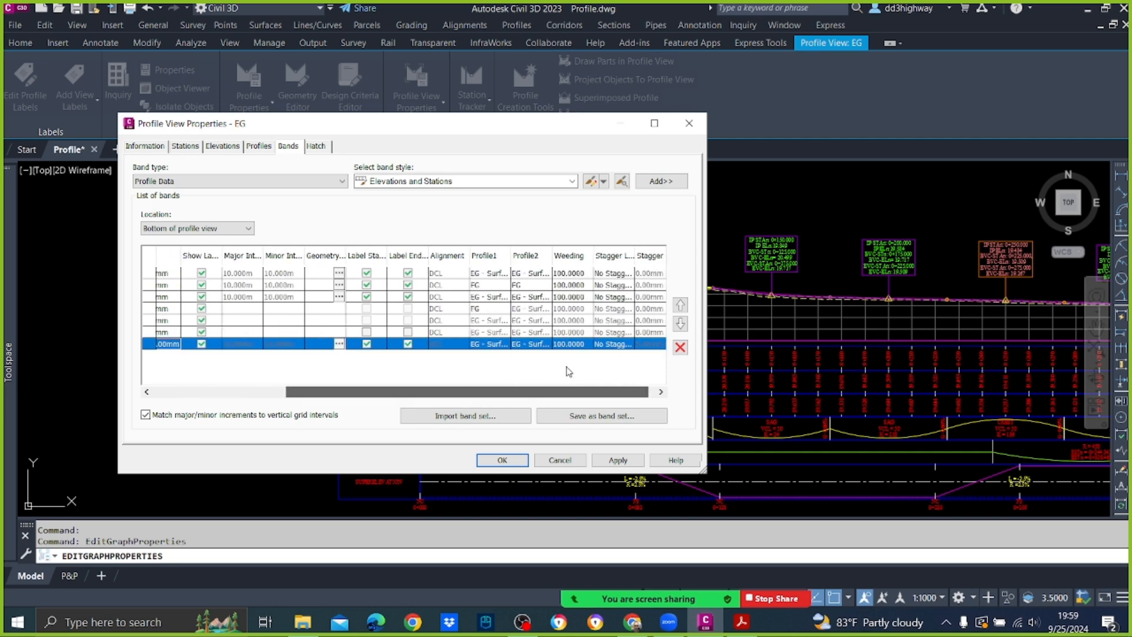
{"action": "left_click", "coordinate": [504, 347]}
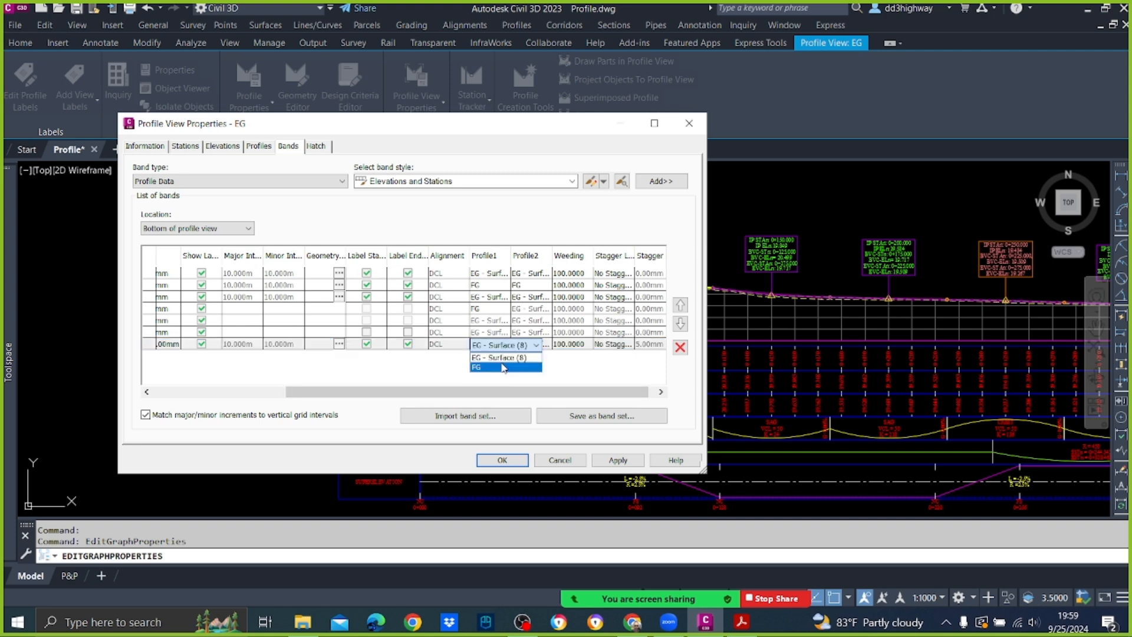
{"action": "left_click", "coordinate": [506, 366]}
{"action": "left_click", "coordinate": [617, 460]}
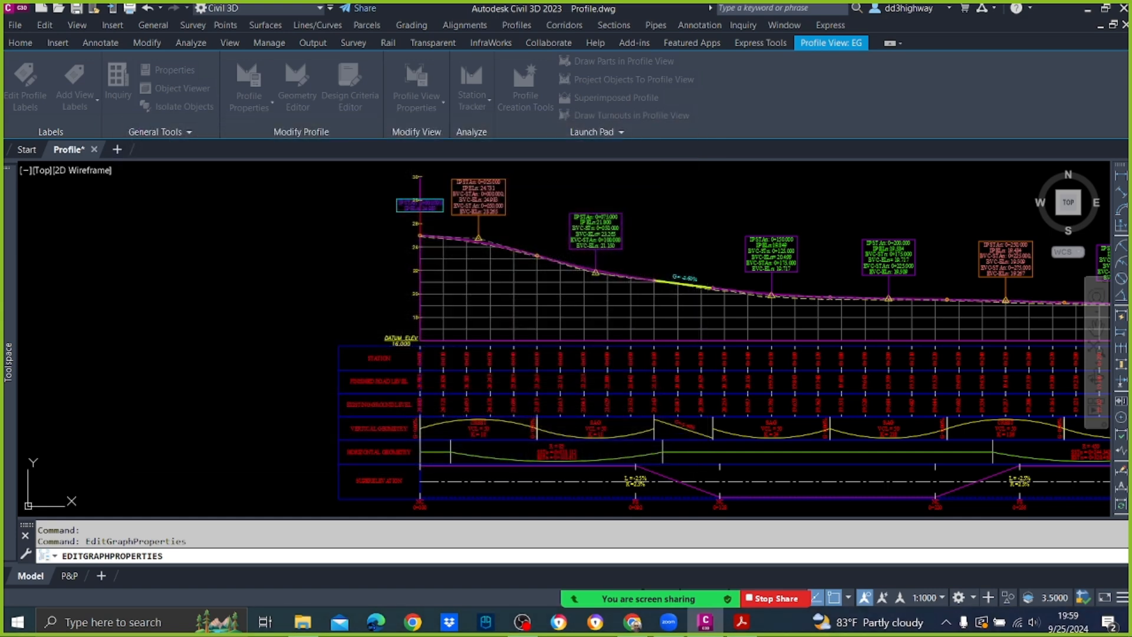
Set the Elevations and Stations band's gap to -150 mm in the profile view properties.
{"action": "scroll", "coordinate": [620, 323], "scroll_direction": "down", "scroll_amount": 4}
{"action": "scroll", "coordinate": [596, 224], "scroll_direction": "up", "scroll_amount": 4}
{"action": "left_click", "coordinate": [517, 430]}
{"action": "right_click", "coordinate": [517, 433]}
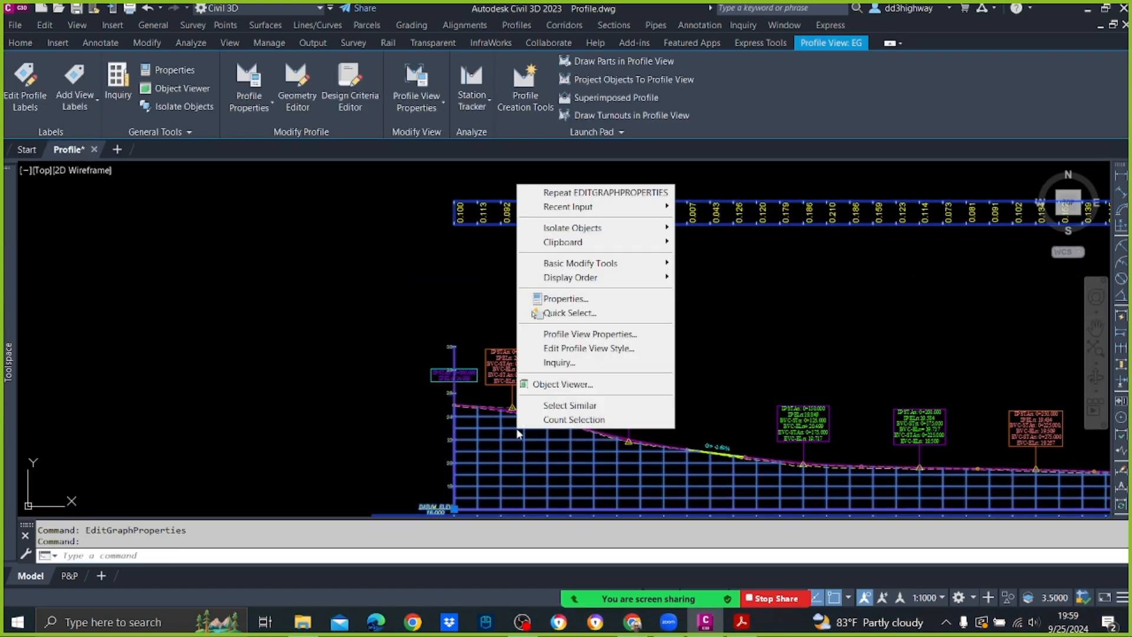
{"action": "left_click", "coordinate": [578, 333]}
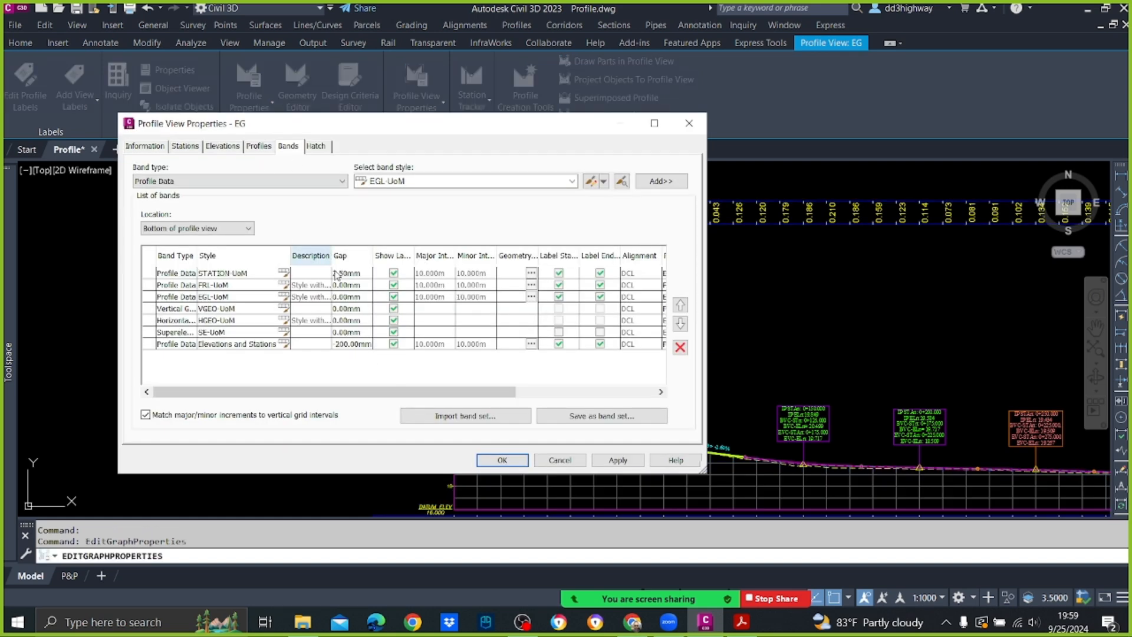
{"action": "double_click", "coordinate": [354, 344]}
{"action": "key", "text": "BackSpace"}
{"action": "type", "text": "150"}
{"action": "left_click", "coordinate": [617, 460]}
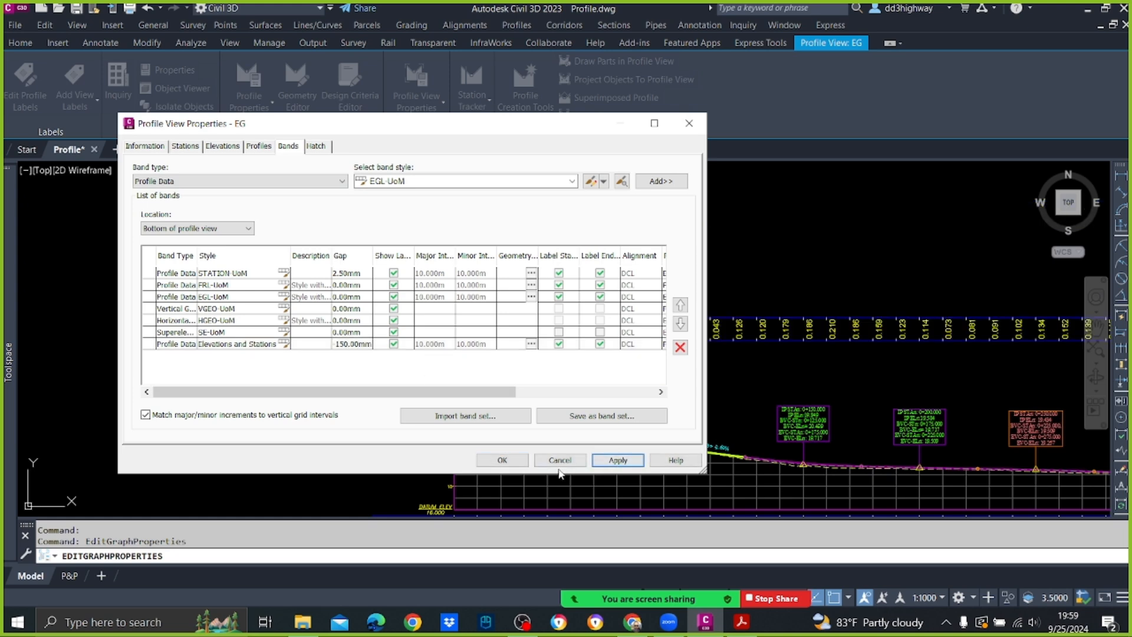
{"action": "left_click", "coordinate": [501, 460]}
{"action": "key", "text": "Escape"}
Examine the level differences between the FG profile and existing ground in the band above the profile view.
{"action": "scroll", "coordinate": [516, 357], "scroll_direction": "up", "scroll_amount": 3}
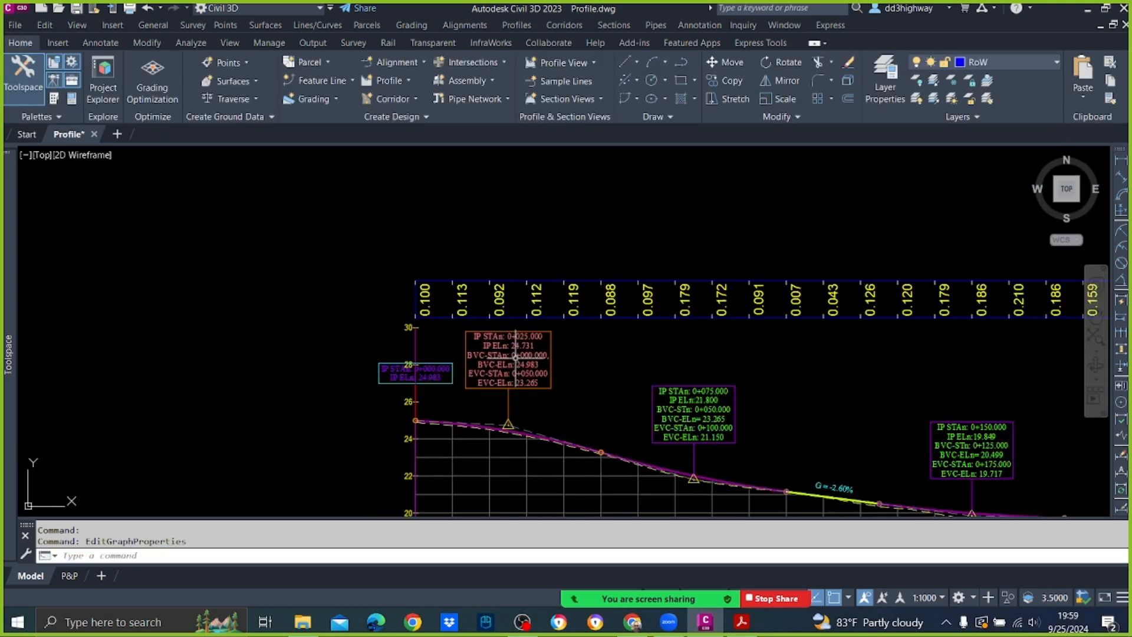
{"action": "scroll", "coordinate": [561, 272], "scroll_direction": "down", "scroll_amount": 2}
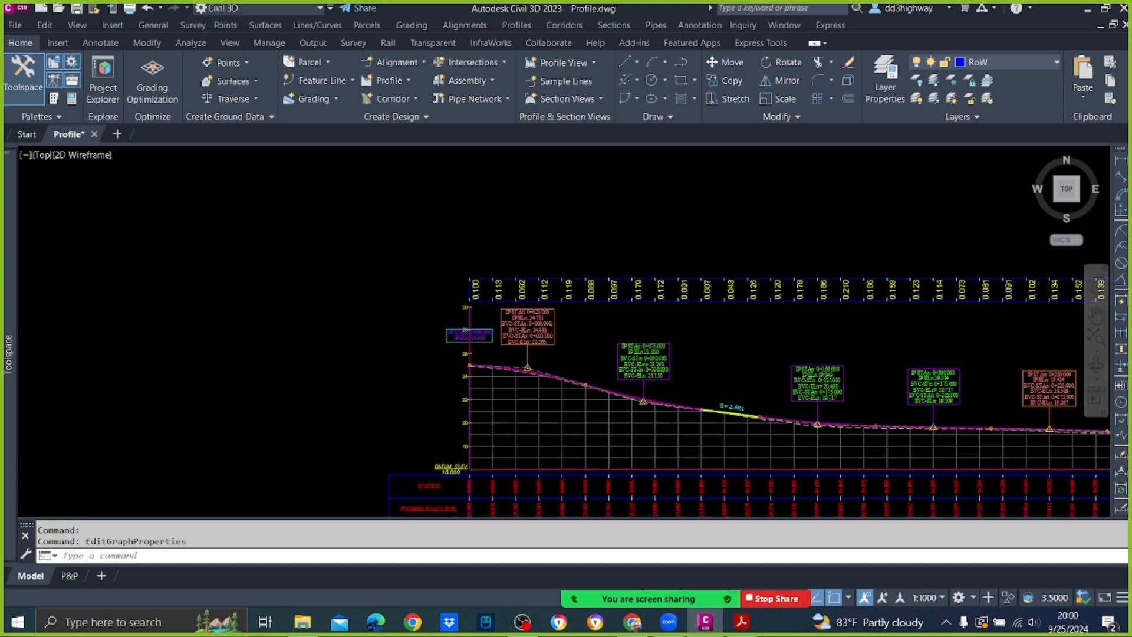
{"action": "scroll", "coordinate": [645, 321], "scroll_direction": "up", "scroll_amount": 5}
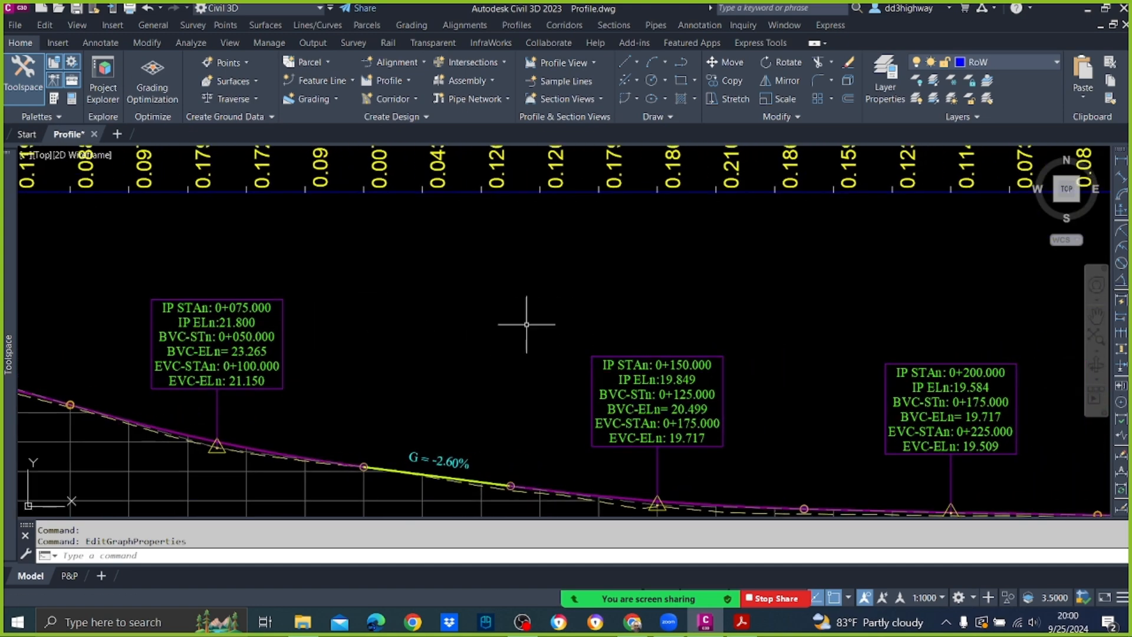
{"action": "scroll", "coordinate": [514, 326], "scroll_direction": "down", "scroll_amount": 4}
{"action": "scroll", "coordinate": [607, 295], "scroll_direction": "up", "scroll_amount": 2}
{"action": "middle_click_drag", "start_coordinate": [725, 294], "coordinate": [547, 293]}
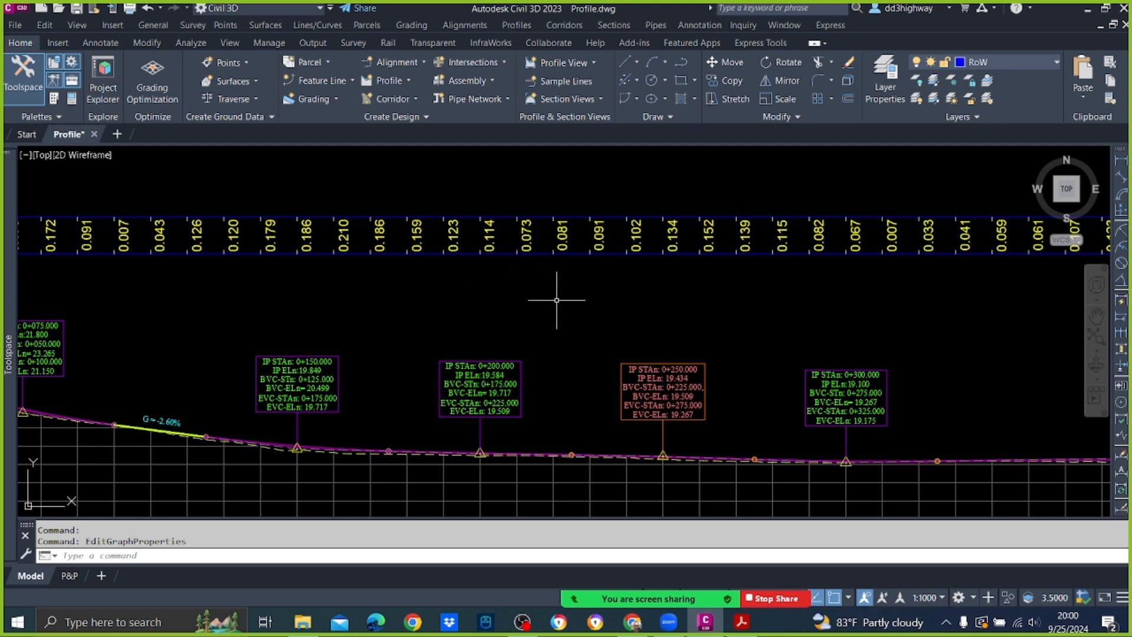
{"action": "scroll", "coordinate": [556, 298], "scroll_direction": "down", "scroll_amount": 3}
{"action": "scroll", "coordinate": [548, 303], "scroll_direction": "up", "scroll_amount": 1}
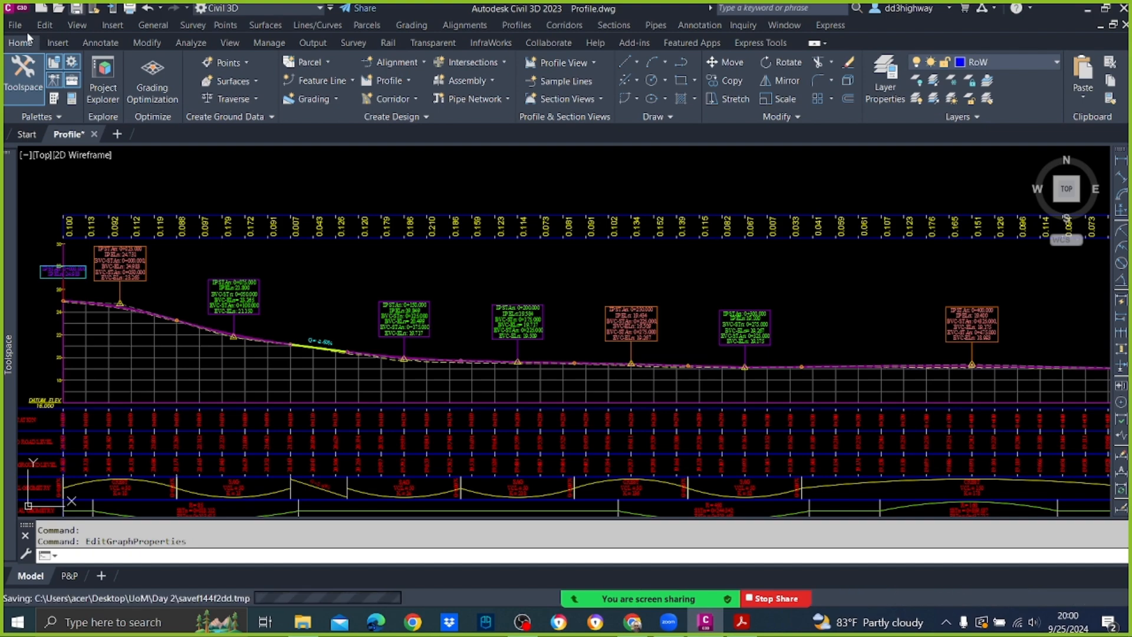
Save the drawing and a copy named Profile-25.09.2024.dwg in the desktop's Email folder, closing the program when done.
{"action": "key", "text": "ctrl+s"}
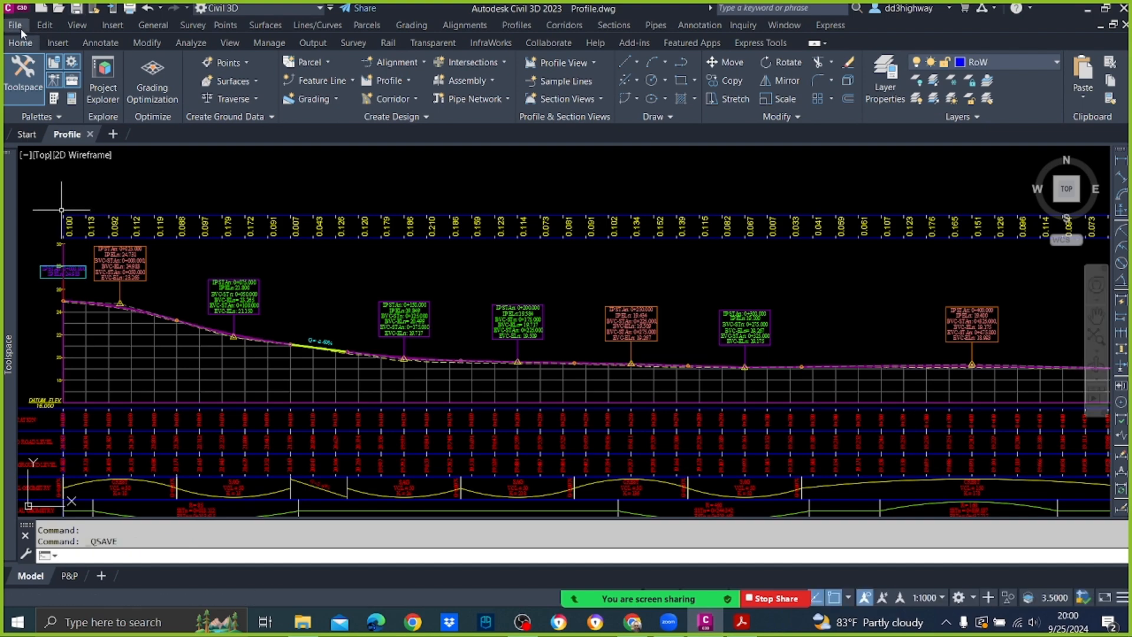
{"action": "left_click", "coordinate": [15, 24]}
{"action": "left_click", "coordinate": [41, 121]}
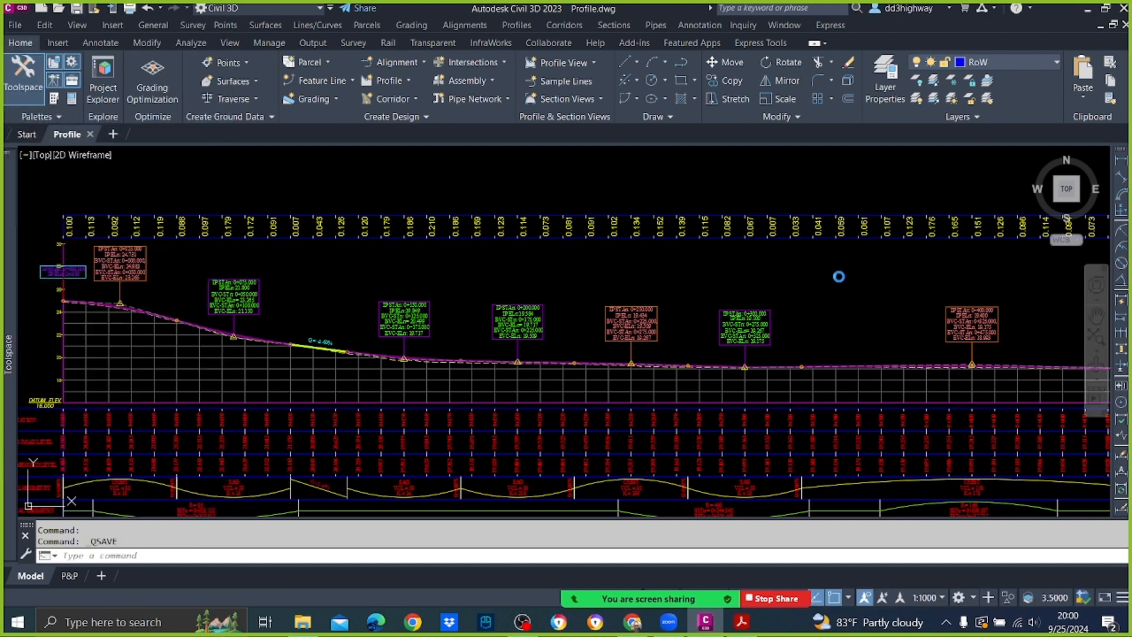
{"action": "left_click", "coordinate": [545, 61]}
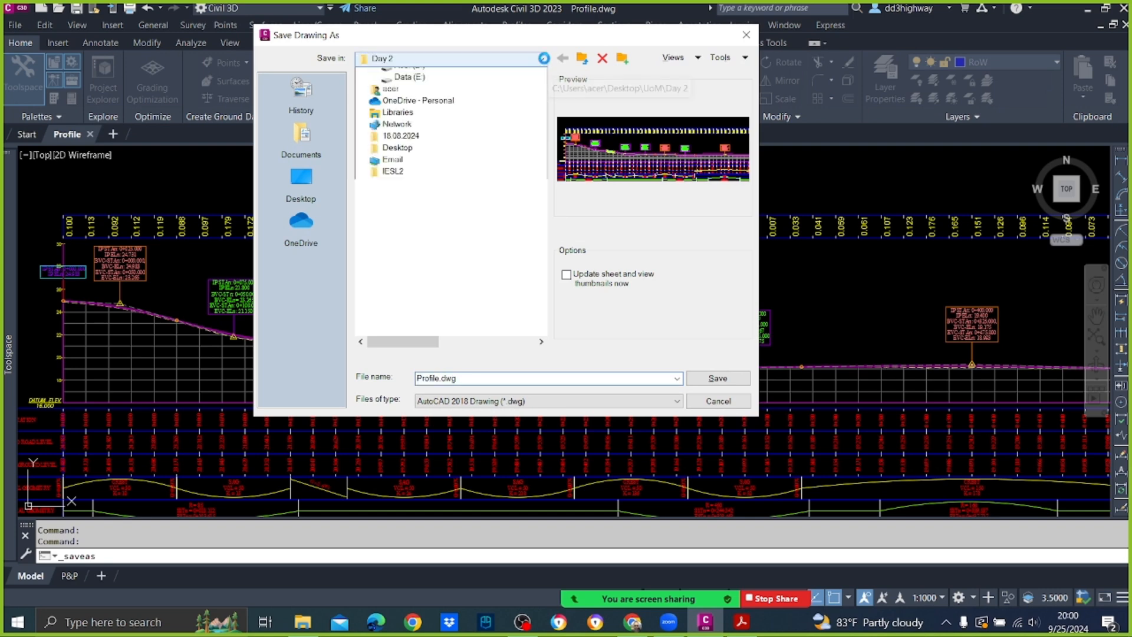
{"action": "left_click", "coordinate": [477, 76]}
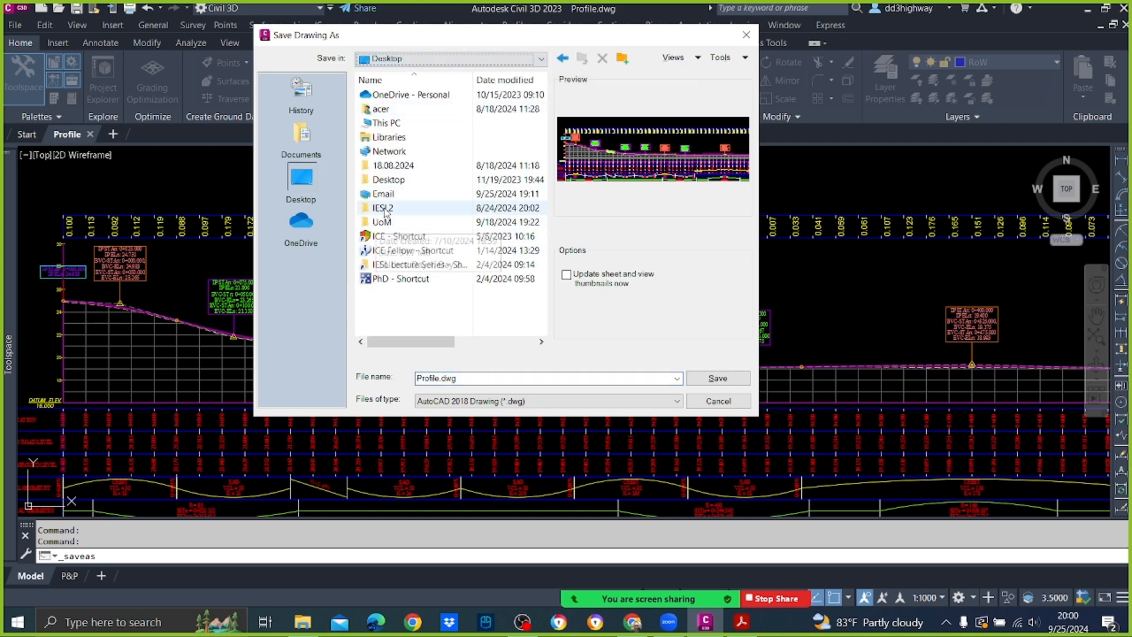
{"action": "double_click", "coordinate": [386, 195]}
{"action": "double_click", "coordinate": [472, 382]}
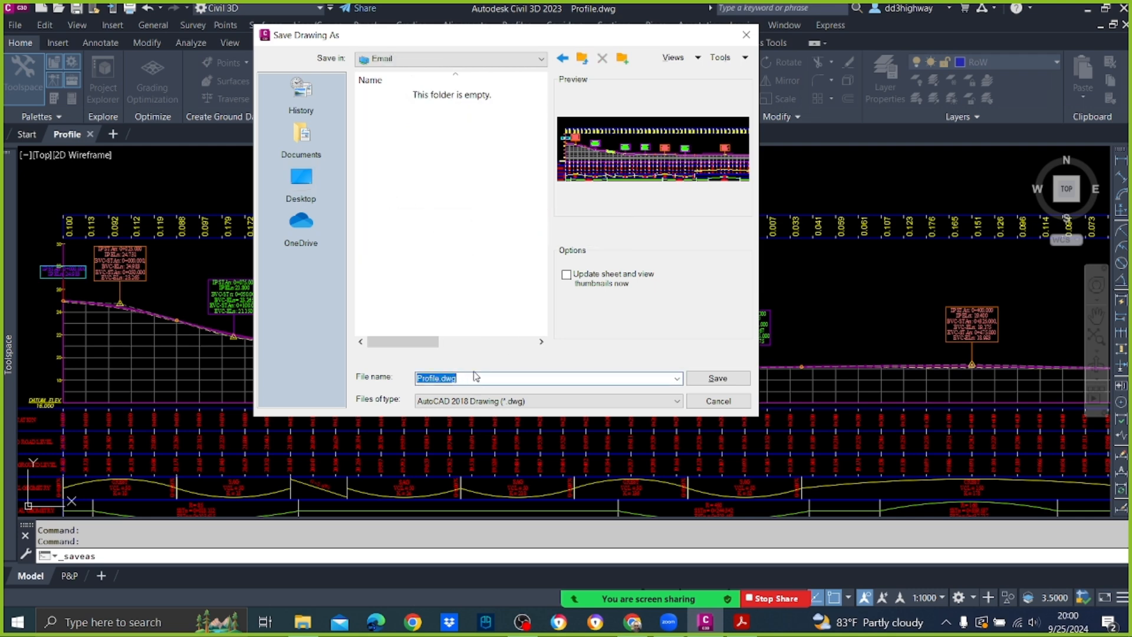
{"action": "left_click", "coordinate": [474, 376]}
{"action": "left_click", "coordinate": [730, 379]}
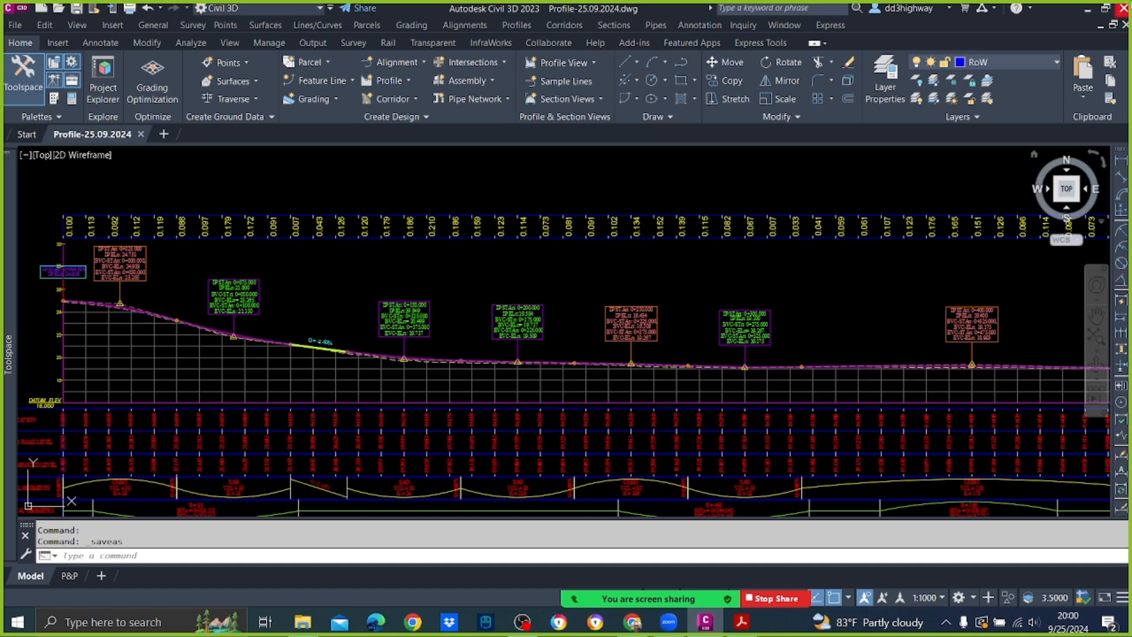
{"action": "left_click", "coordinate": [1126, 6]}
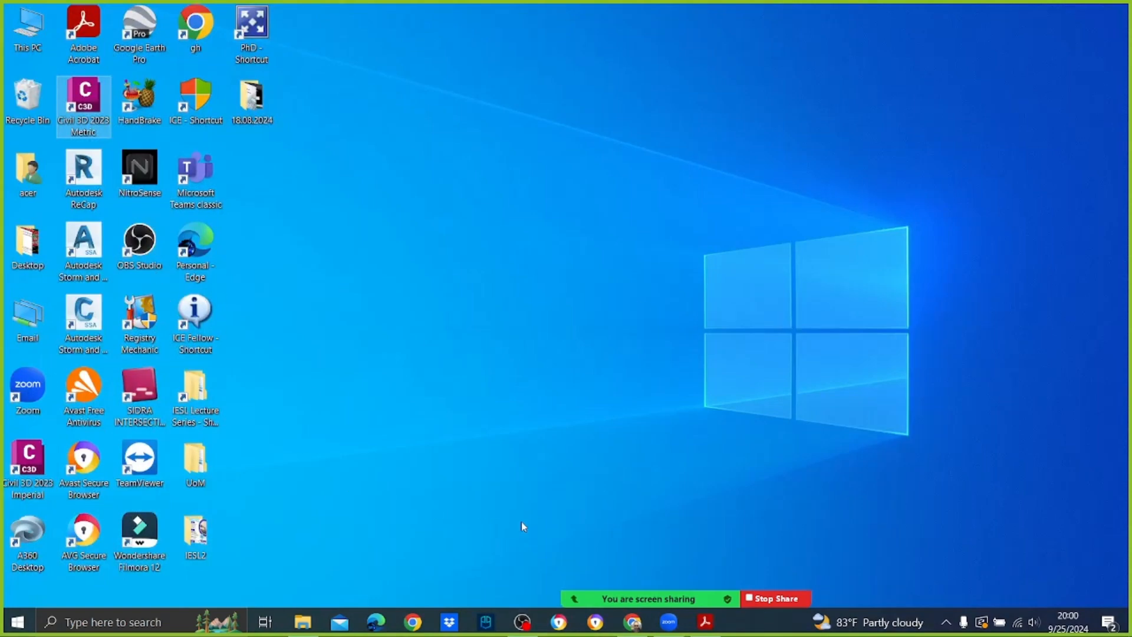
Switch to the Zoom meeting chat and send Profile-25.09.2024.dwg from the Email folder to everyone.
{"action": "mouse_move", "coordinate": [523, 563]}
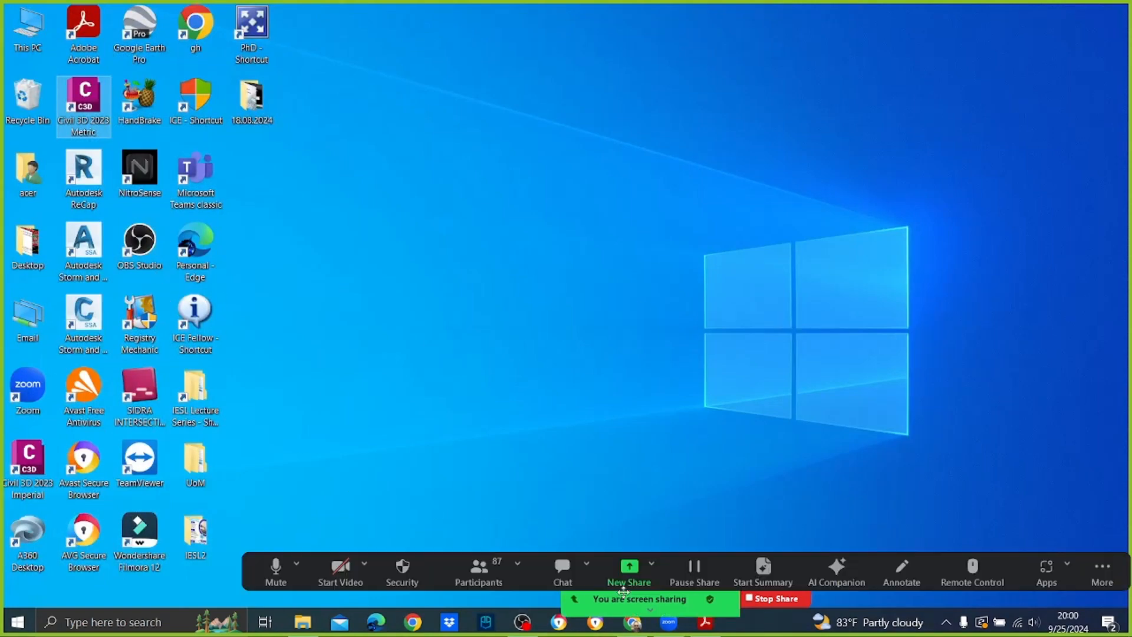
{"action": "left_click", "coordinate": [563, 571]}
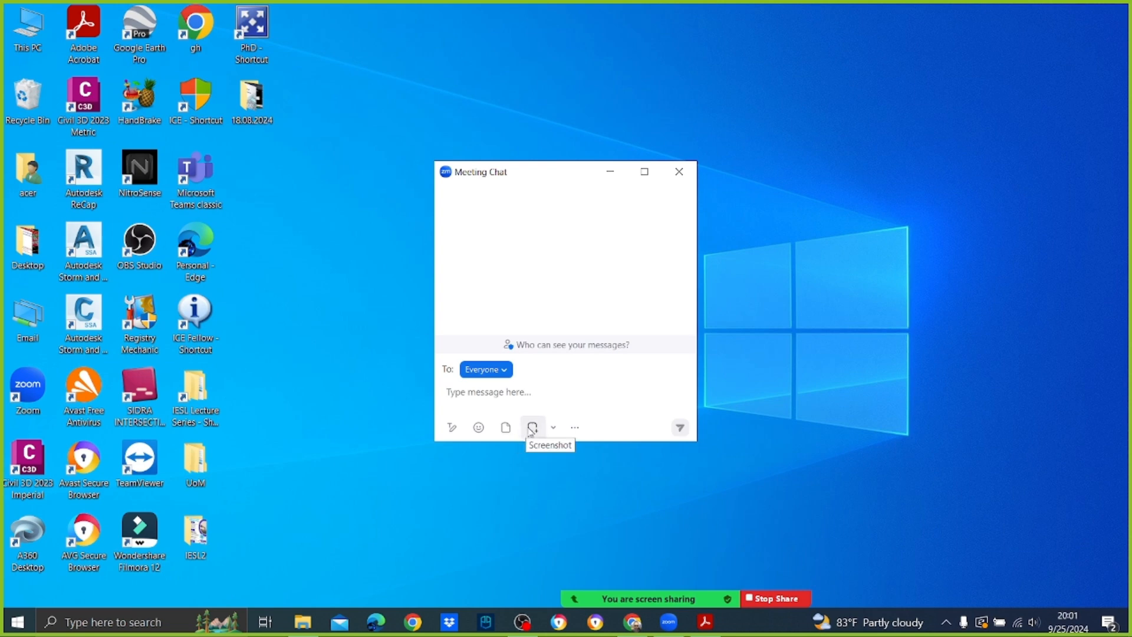
{"action": "left_click", "coordinate": [505, 426]}
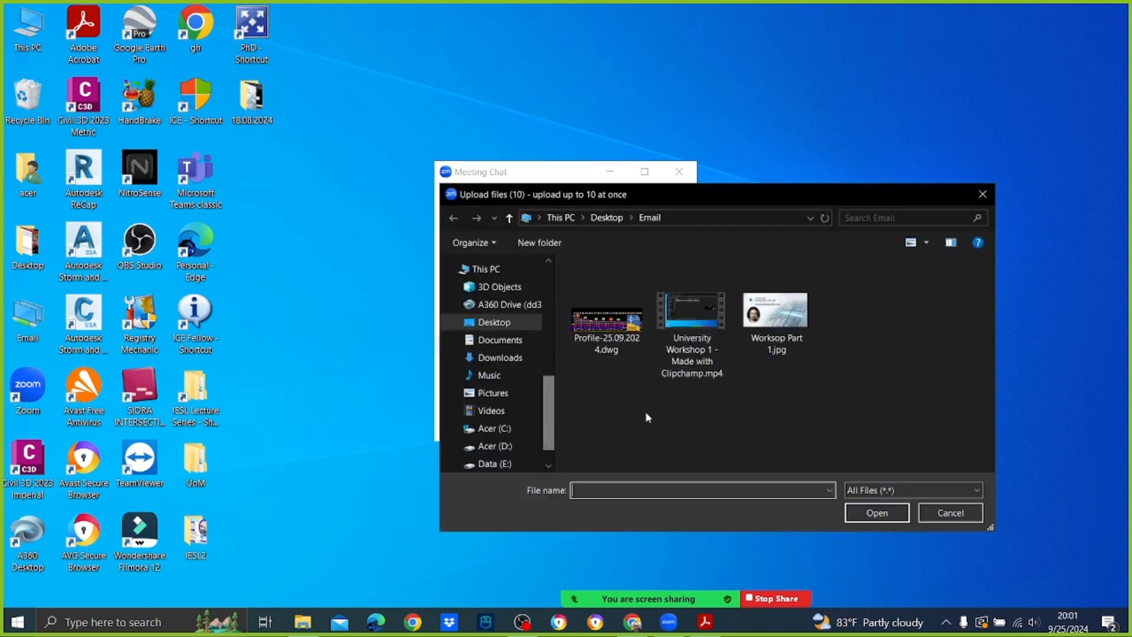
{"action": "left_click", "coordinate": [624, 344]}
{"action": "left_click", "coordinate": [900, 518]}
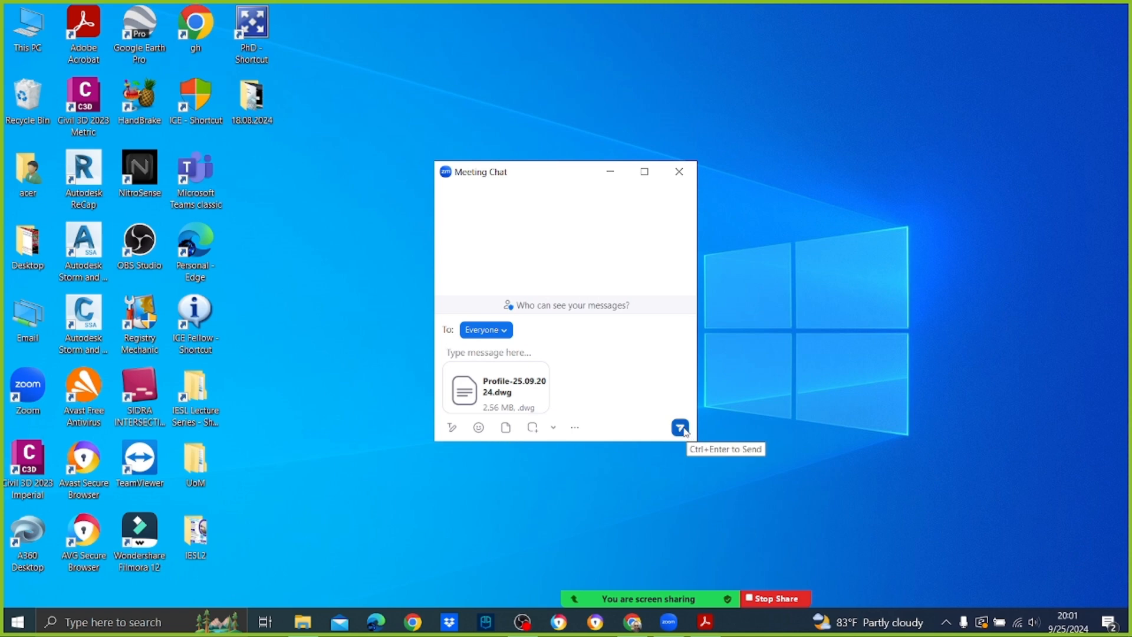
{"action": "left_click", "coordinate": [680, 427]}
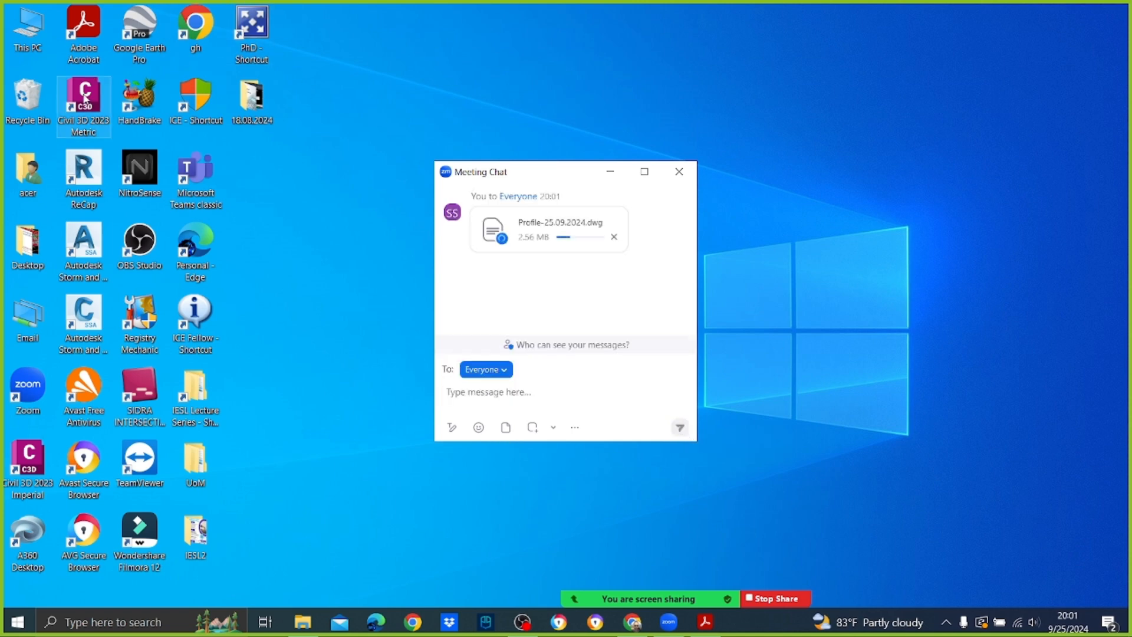
Start Civil 3D 2023 Metric and open Profile.dwg from the UoM Day 2 folder, continuing without the VBA modules.
{"action": "double_click", "coordinate": [86, 101]}
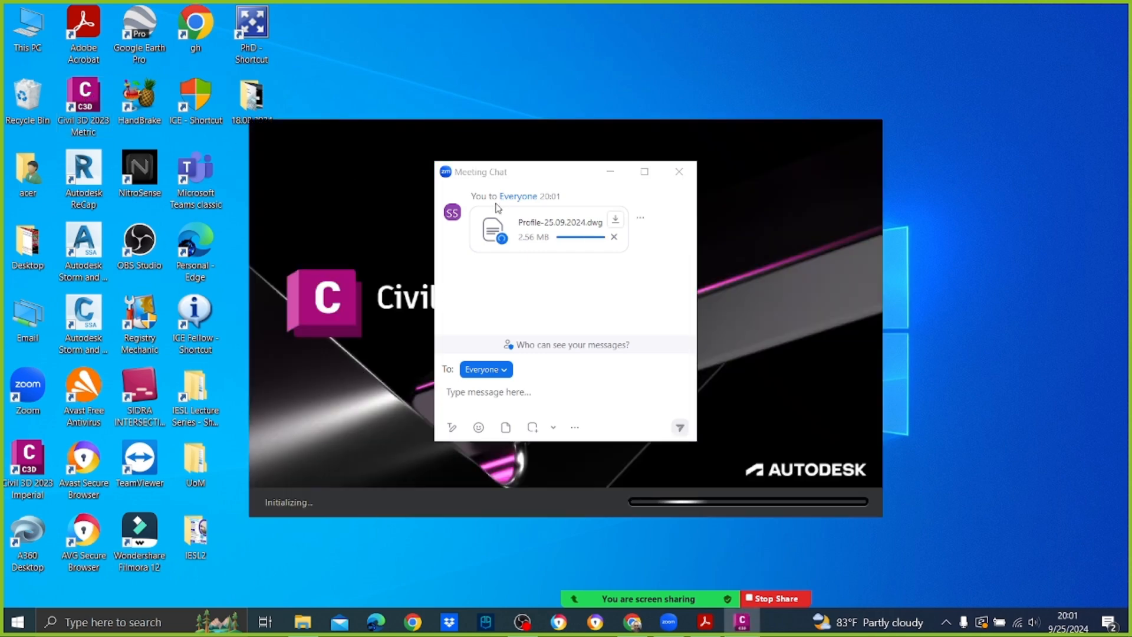
{"action": "left_click", "coordinate": [611, 173]}
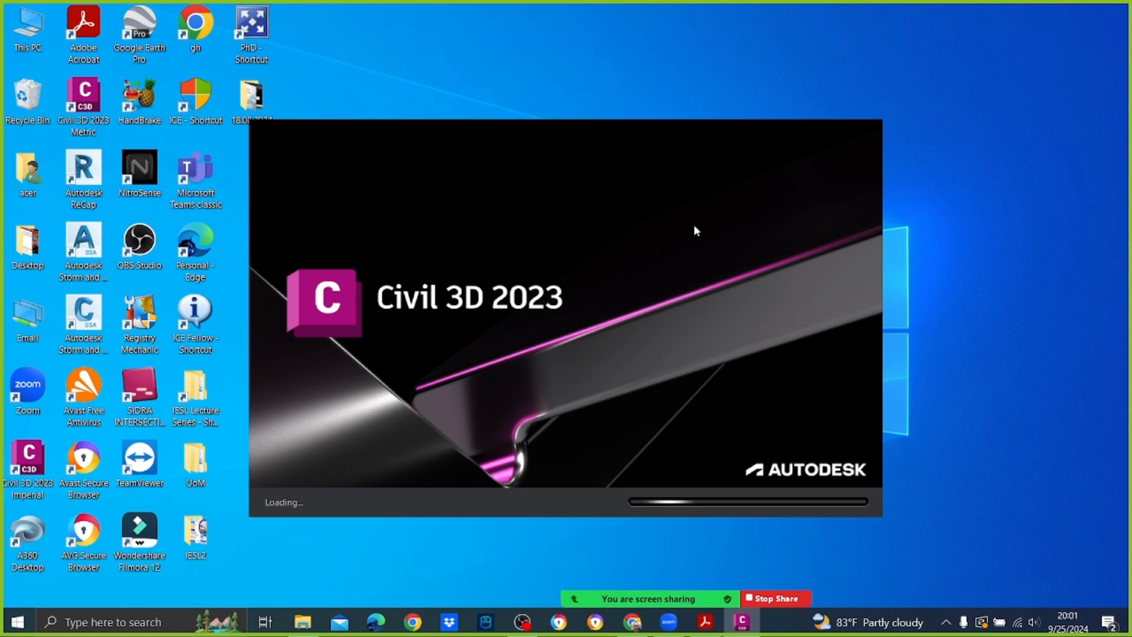
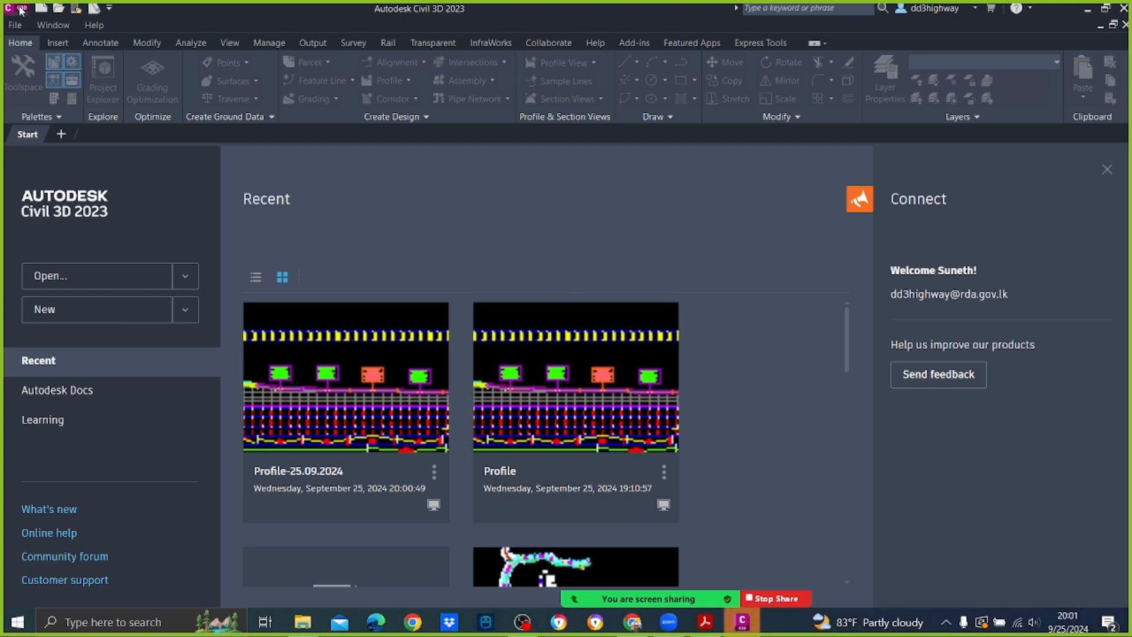
{"action": "left_click", "coordinate": [15, 25]}
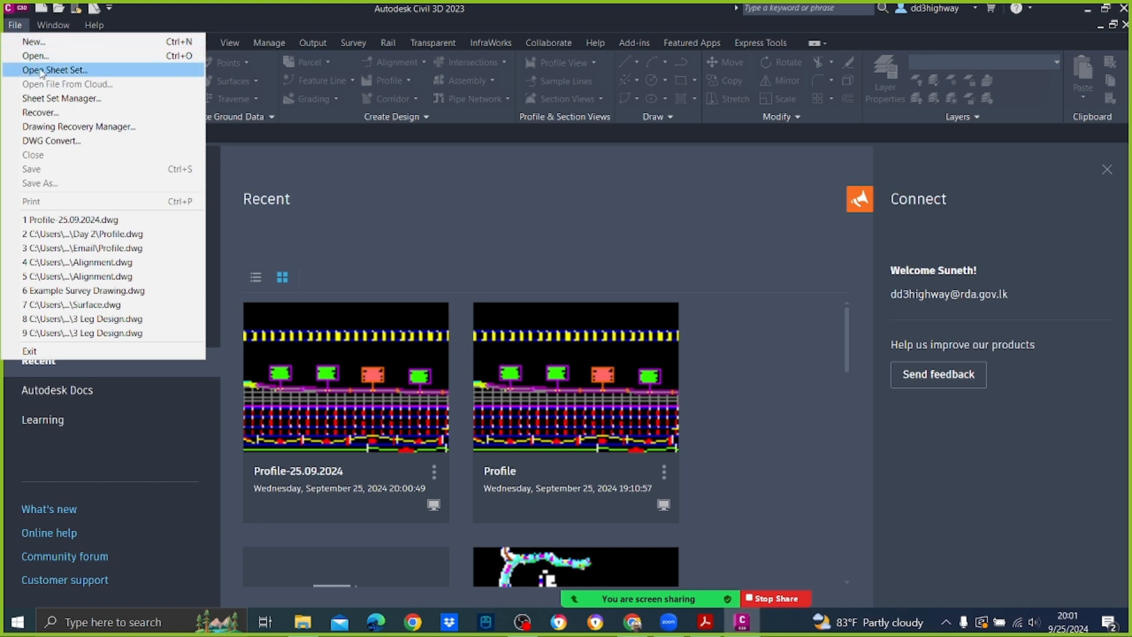
{"action": "left_click", "coordinate": [63, 55]}
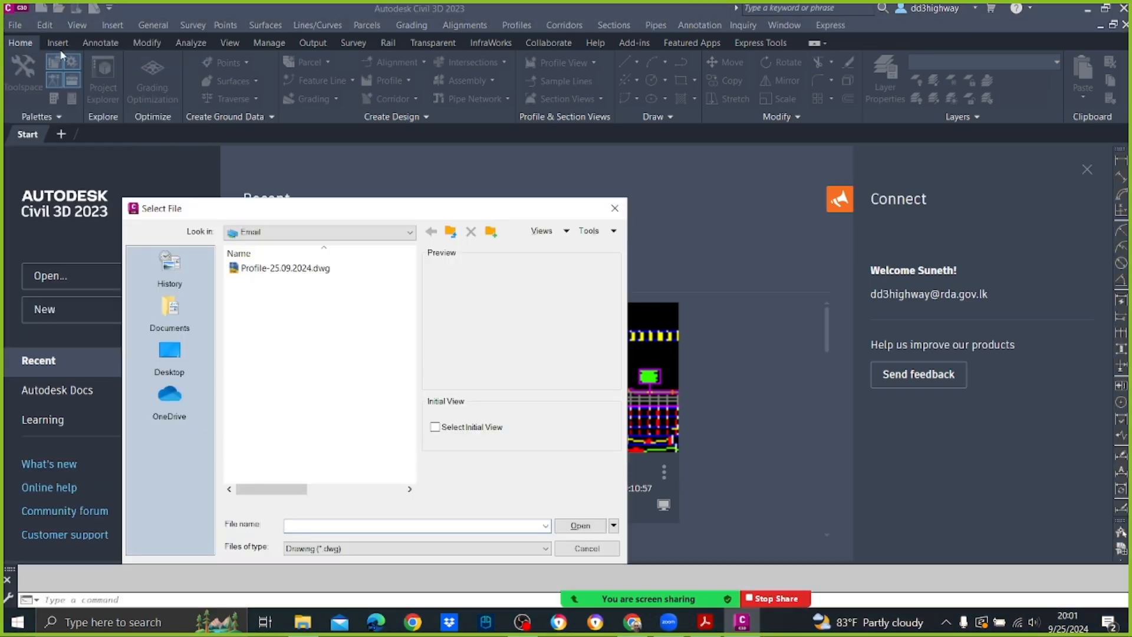
{"action": "left_click", "coordinate": [409, 233]}
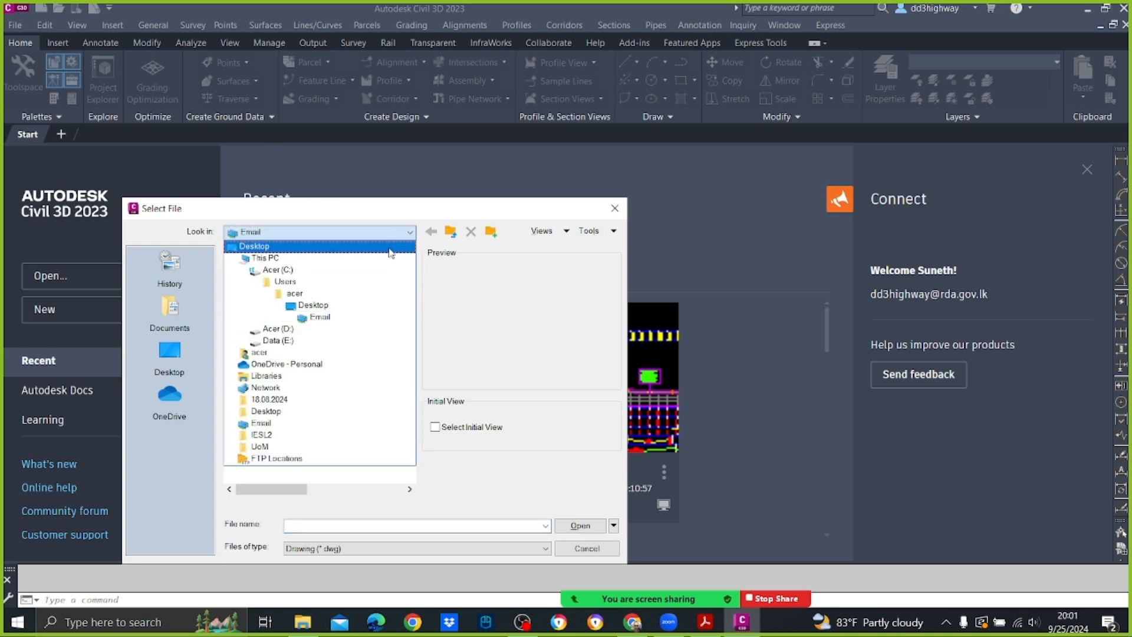
{"action": "left_click", "coordinate": [387, 246]}
{"action": "double_click", "coordinate": [260, 398]}
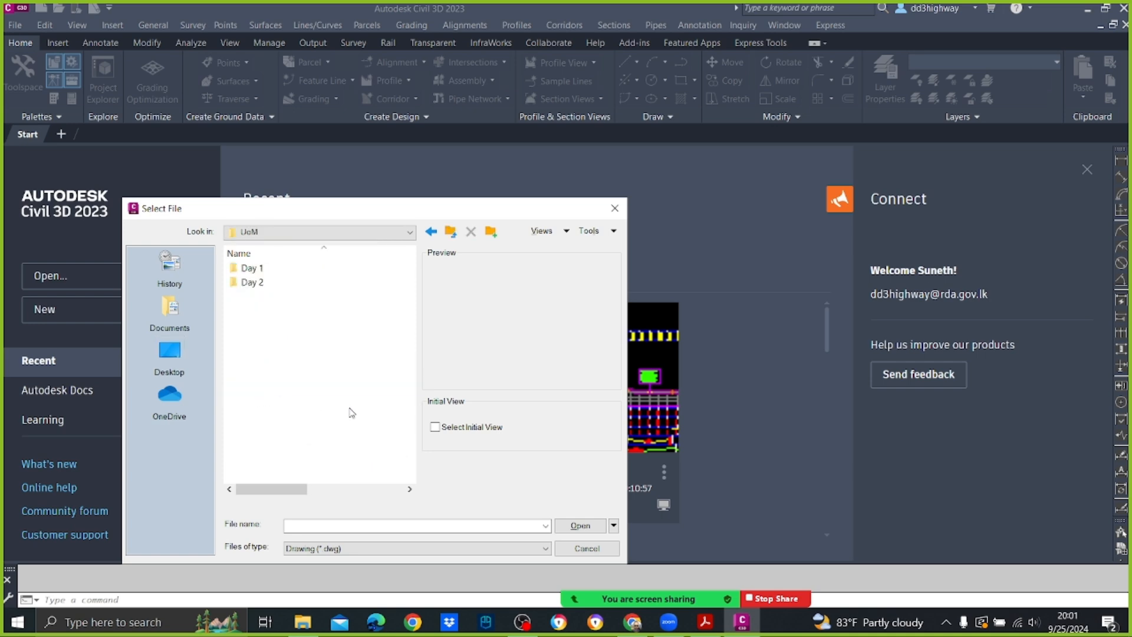
{"action": "double_click", "coordinate": [277, 283]}
{"action": "left_click", "coordinate": [275, 286]}
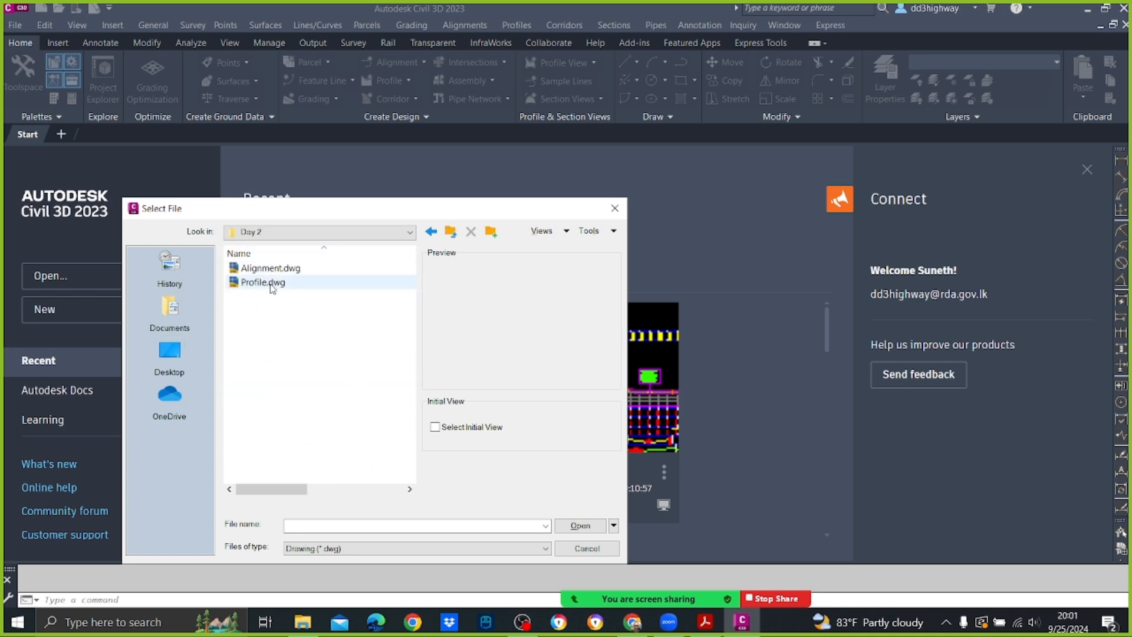
{"action": "left_click", "coordinate": [586, 527]}
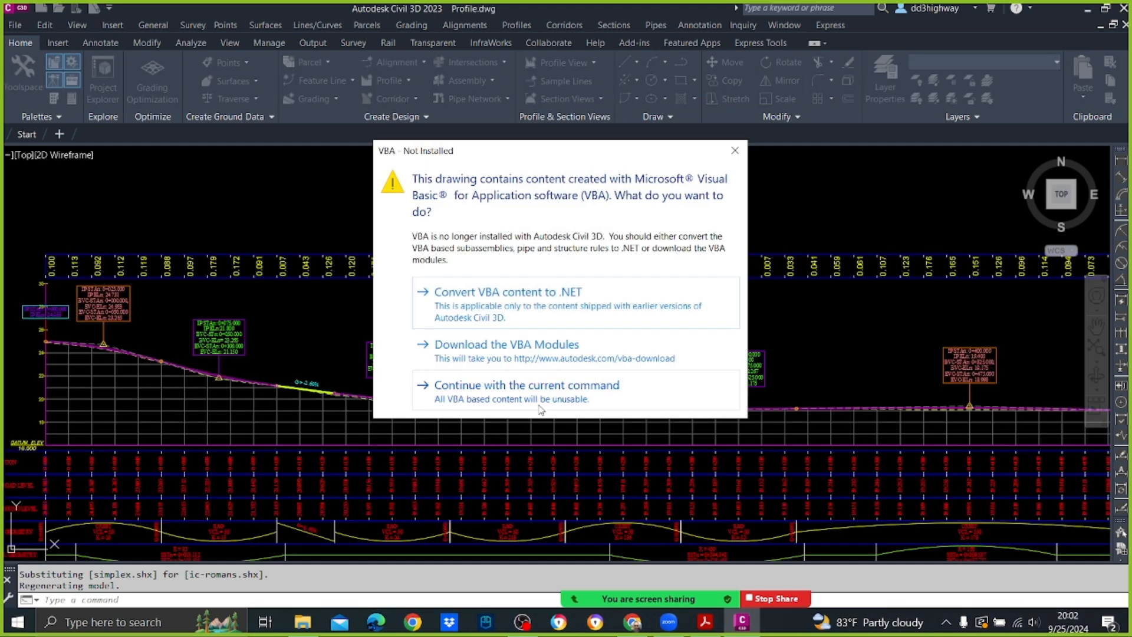
{"action": "left_click", "coordinate": [540, 407]}
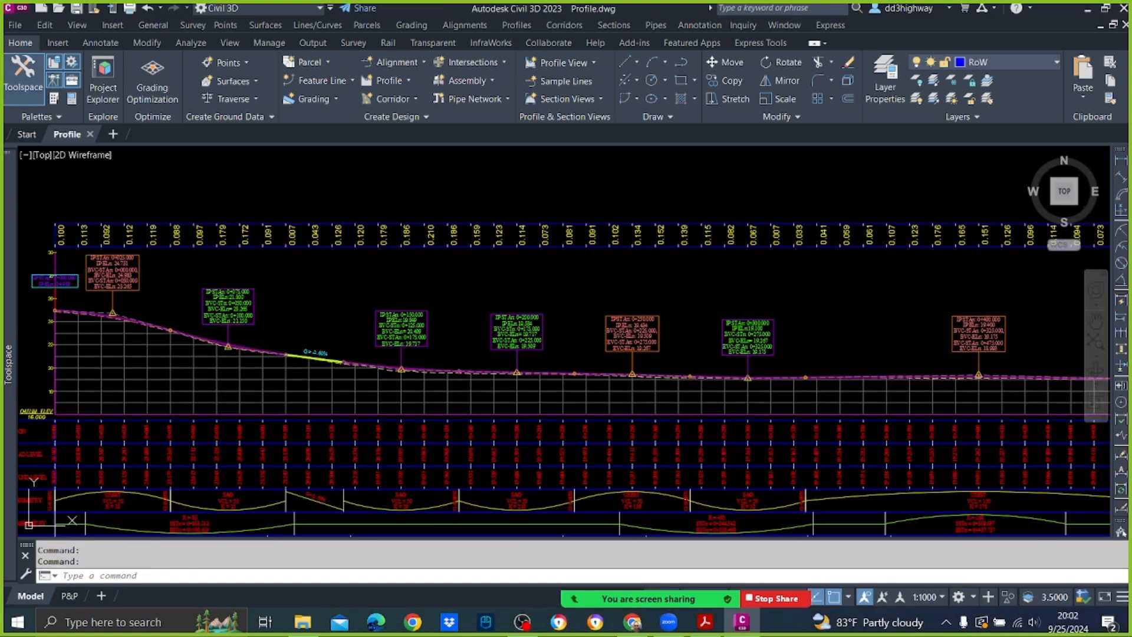
Begin saving the drawing under a new name and create a folder named Day 3 inside the UoM folder.
{"action": "scroll", "coordinate": [613, 248], "scroll_direction": "down", "scroll_amount": 5}
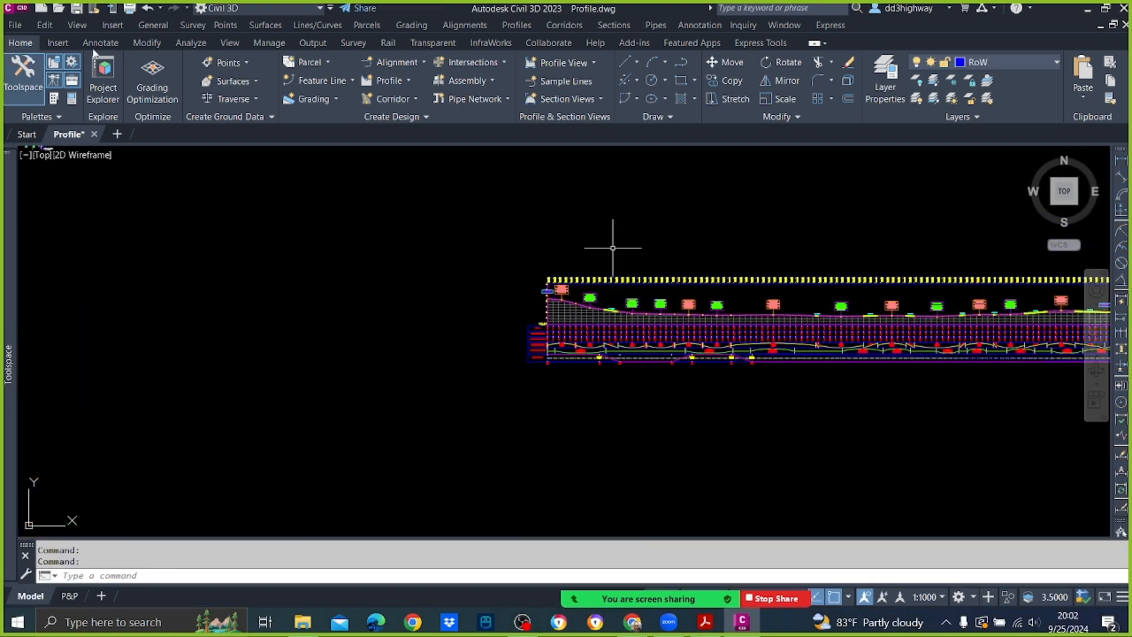
{"action": "left_click", "coordinate": [22, 25]}
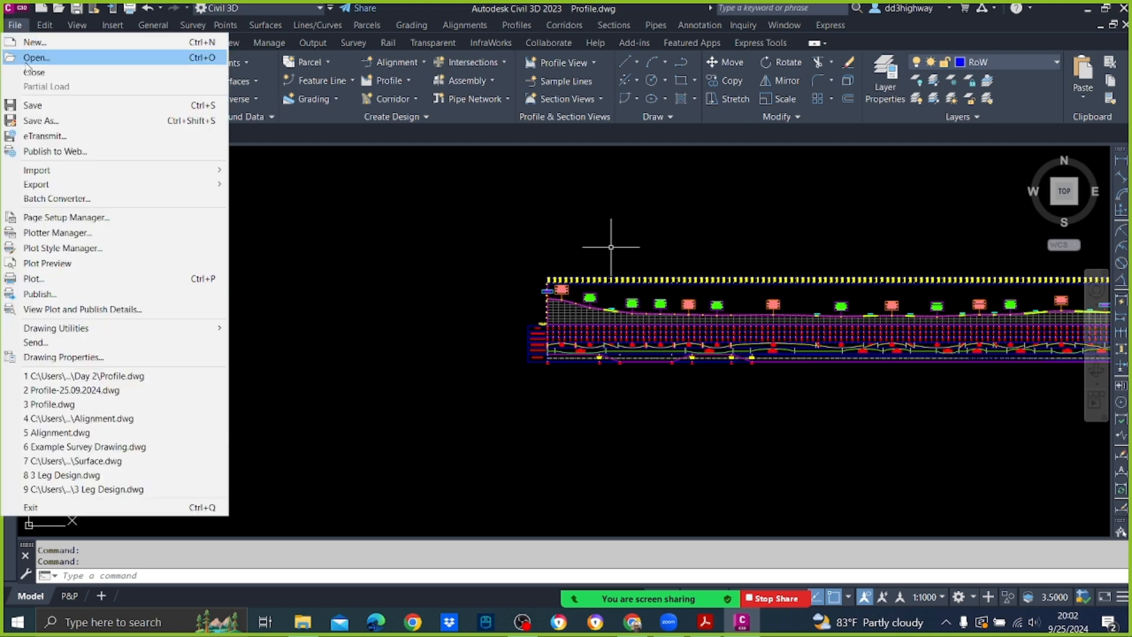
{"action": "left_click", "coordinate": [39, 121]}
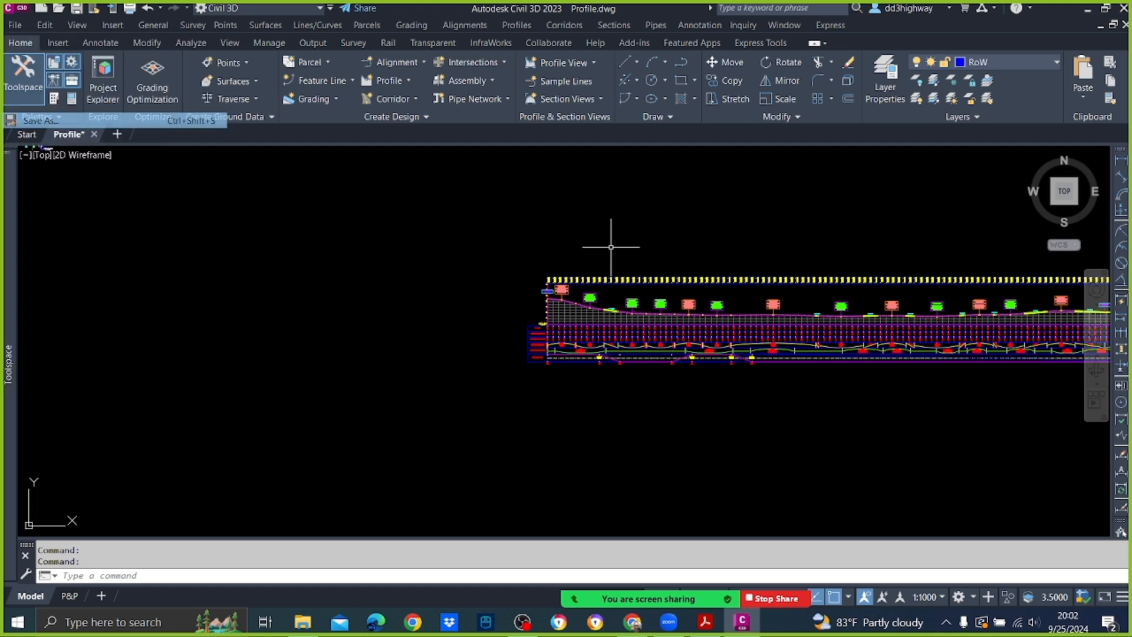
{"action": "left_click", "coordinate": [478, 58]}
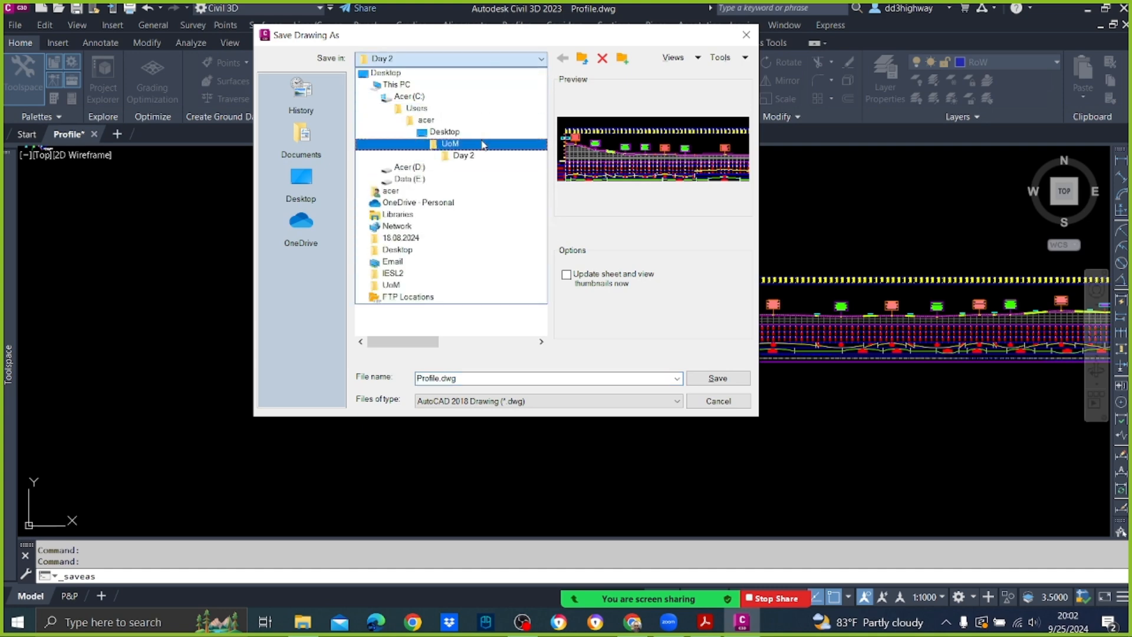
{"action": "left_click", "coordinate": [482, 144]}
{"action": "right_click", "coordinate": [382, 158]}
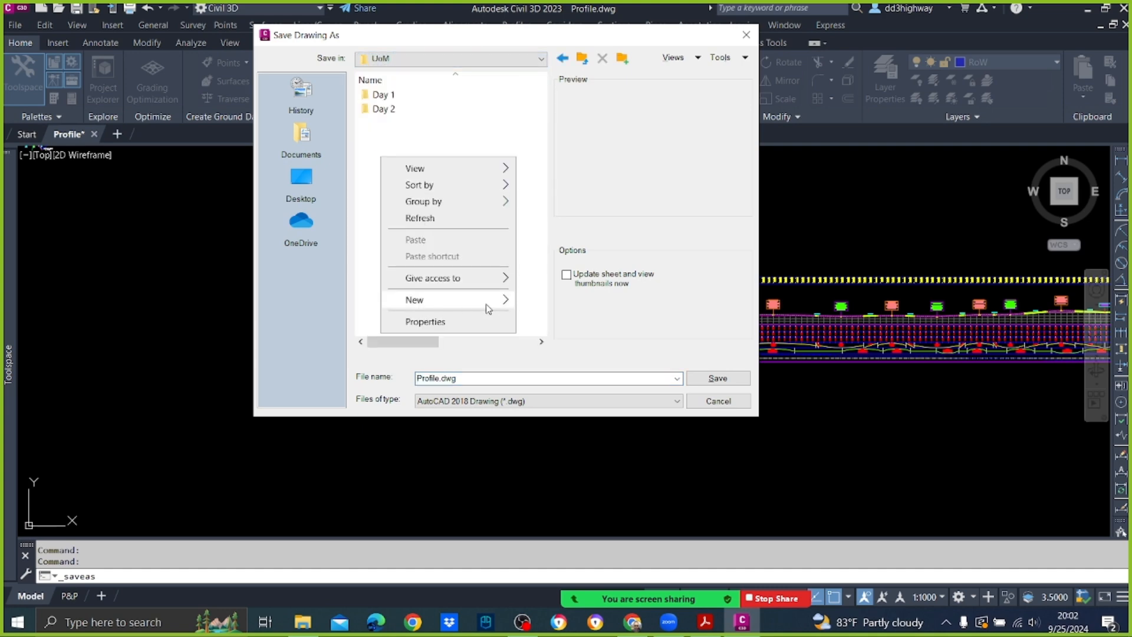
{"action": "mouse_move", "coordinate": [479, 308]}
{"action": "left_click", "coordinate": [551, 302]}
{"action": "type", "text": "Day 3"}
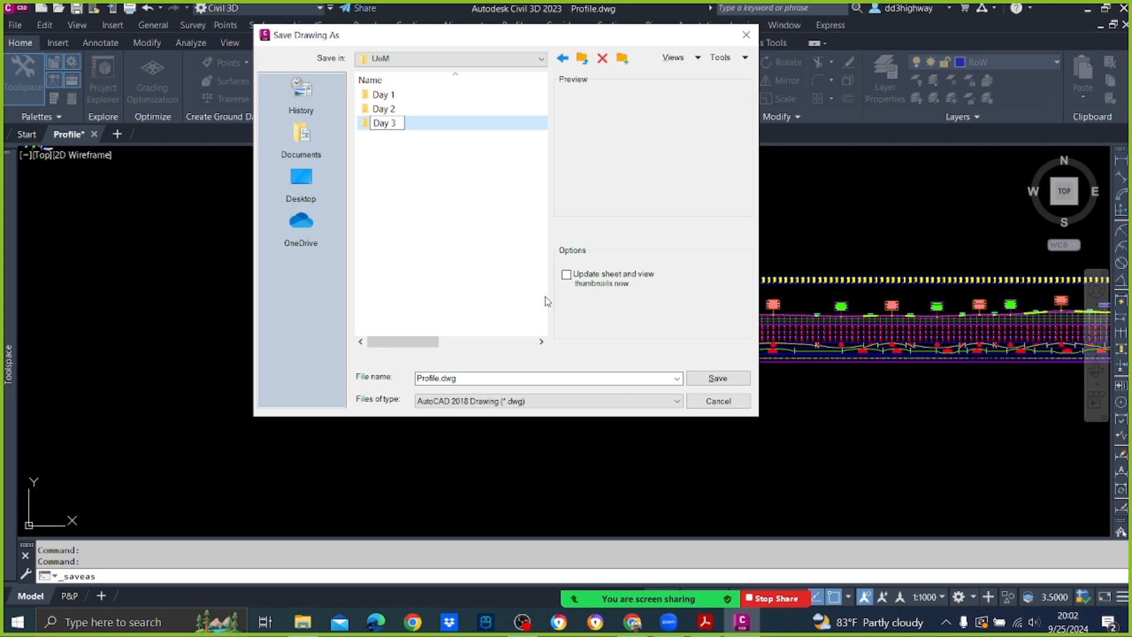
{"action": "key", "text": "Return"}
Save the drawing as CSS in the Day 3 folder.
{"action": "double_click", "coordinate": [383, 124]}
{"action": "double_click", "coordinate": [473, 378]}
{"action": "type", "text": "CSS"}
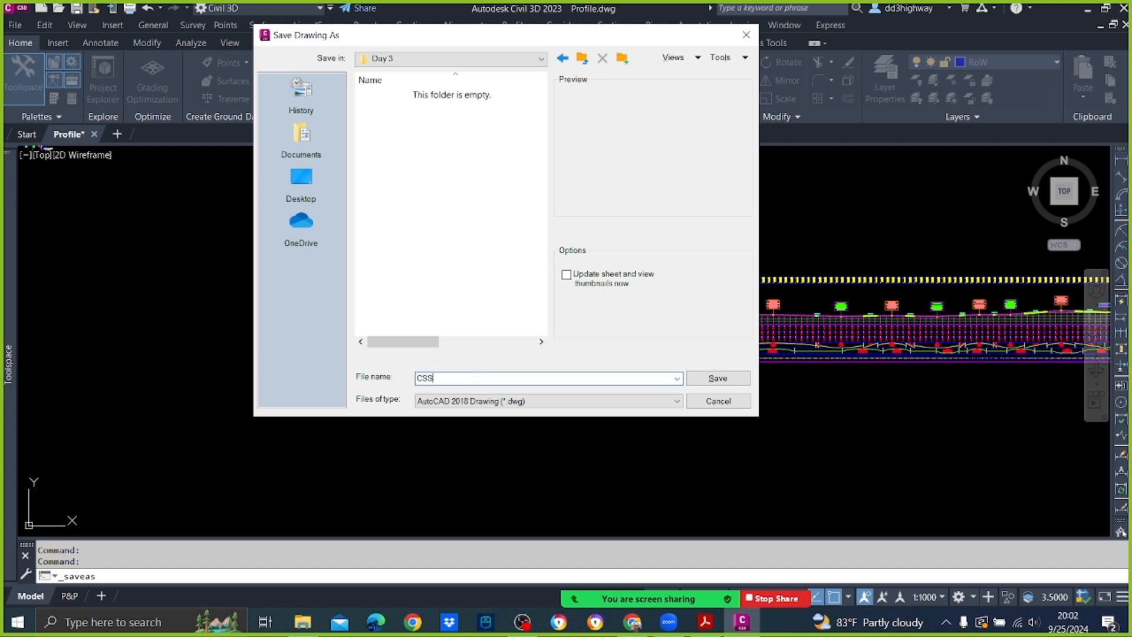
{"action": "left_click", "coordinate": [710, 380]}
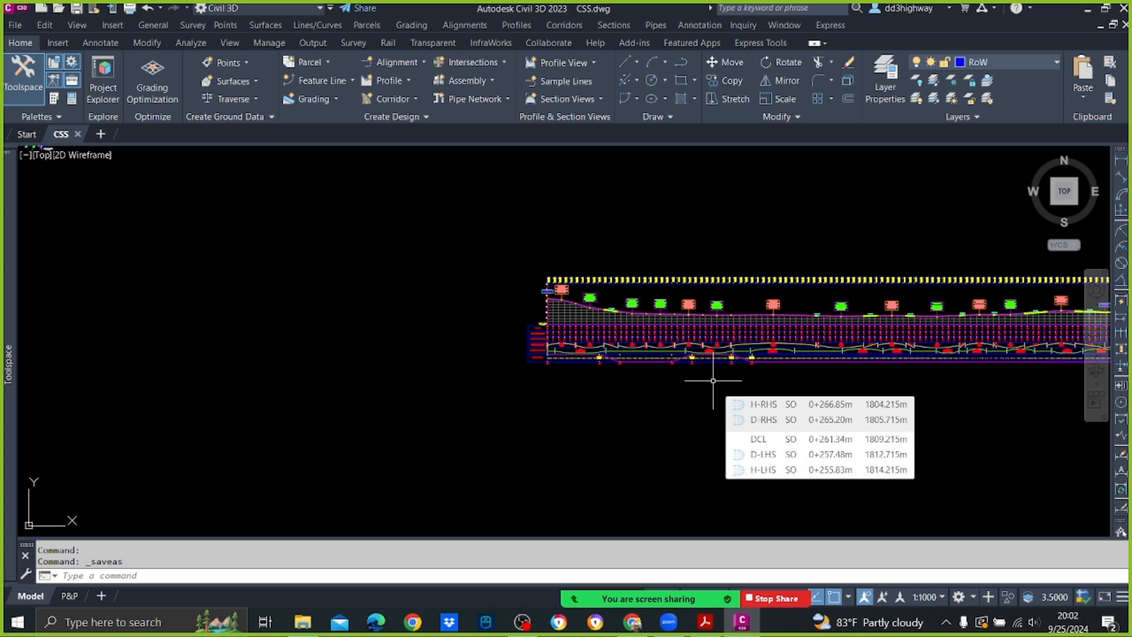
Set the model space annotation scale of the drawing to 1:50.
{"action": "left_click", "coordinate": [940, 597]}
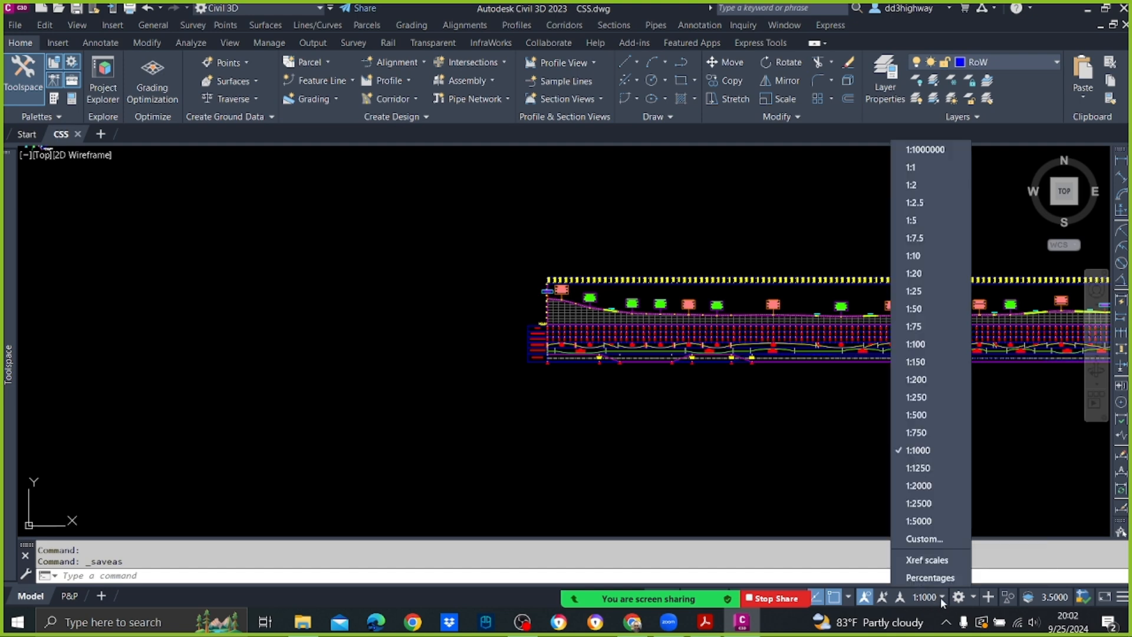
{"action": "left_click", "coordinate": [932, 305]}
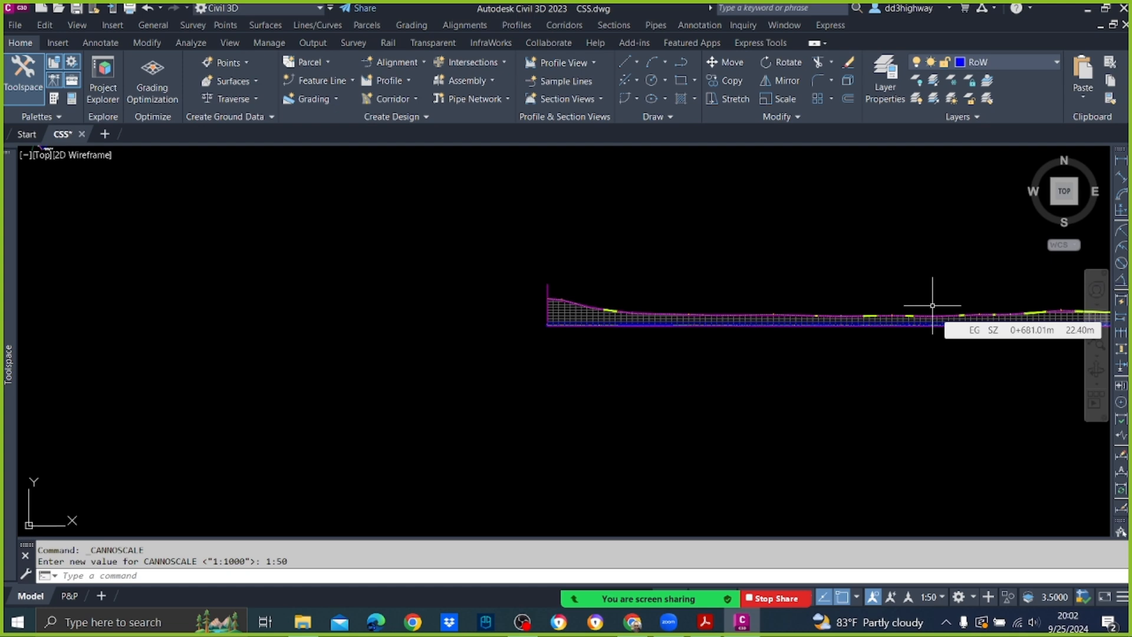
{"action": "scroll", "coordinate": [720, 298], "scroll_direction": "down", "scroll_amount": 3}
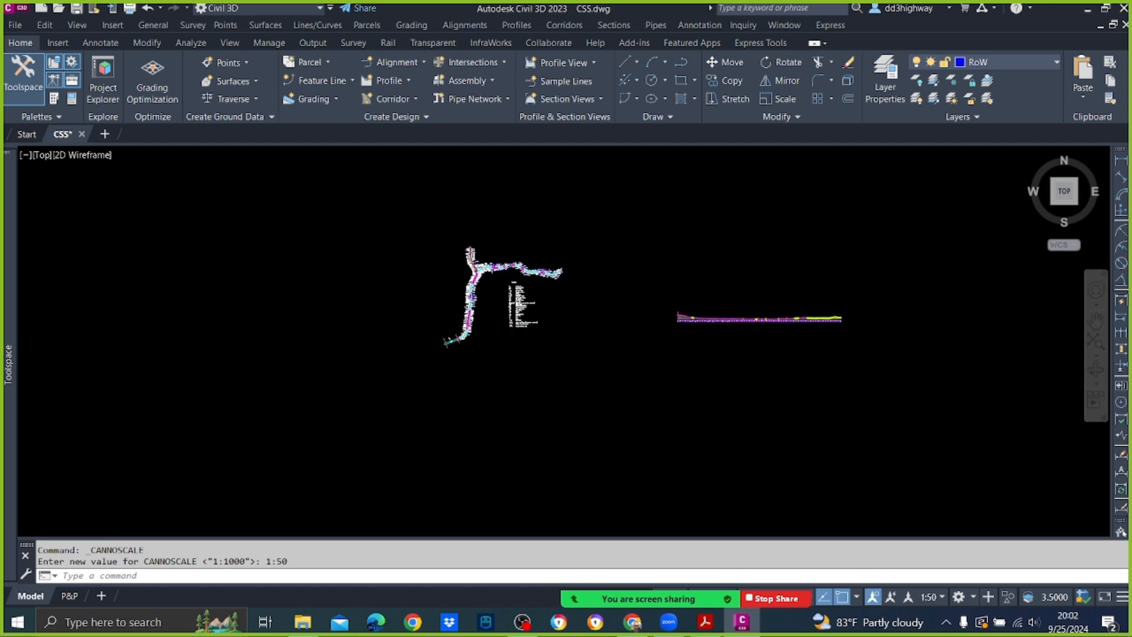
{"action": "scroll", "coordinate": [661, 299], "scroll_direction": "up", "scroll_amount": 2}
{"action": "scroll", "coordinate": [825, 357], "scroll_direction": "up", "scroll_amount": 2}
{"action": "middle_click_drag", "start_coordinate": [736, 345], "coordinate": [529, 323]}
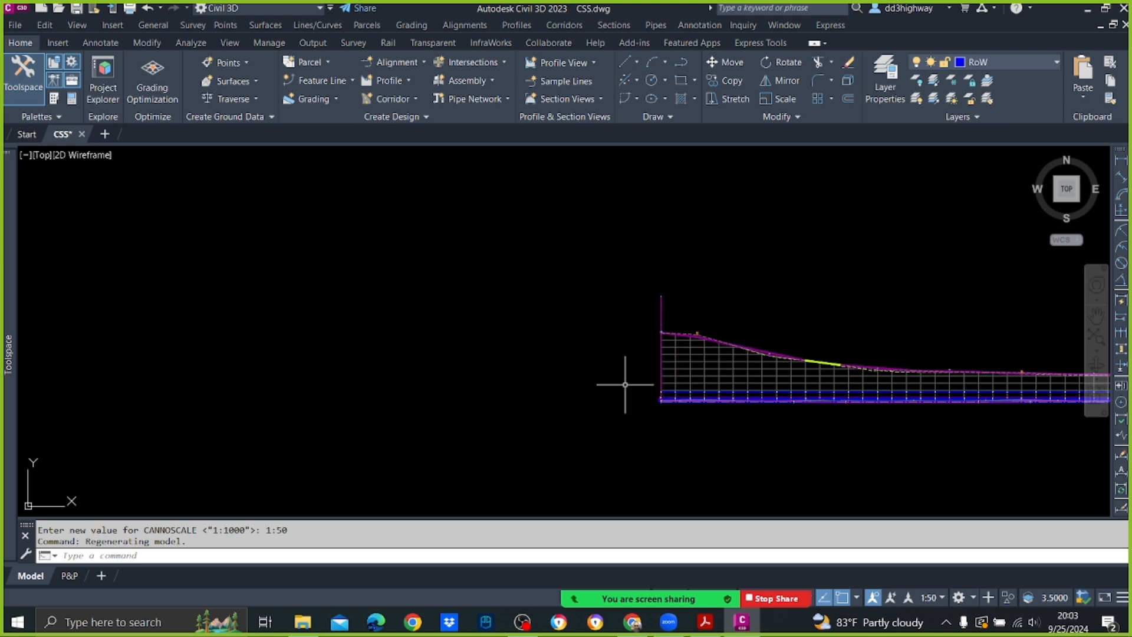
{"action": "mouse_move", "coordinate": [552, 307]}
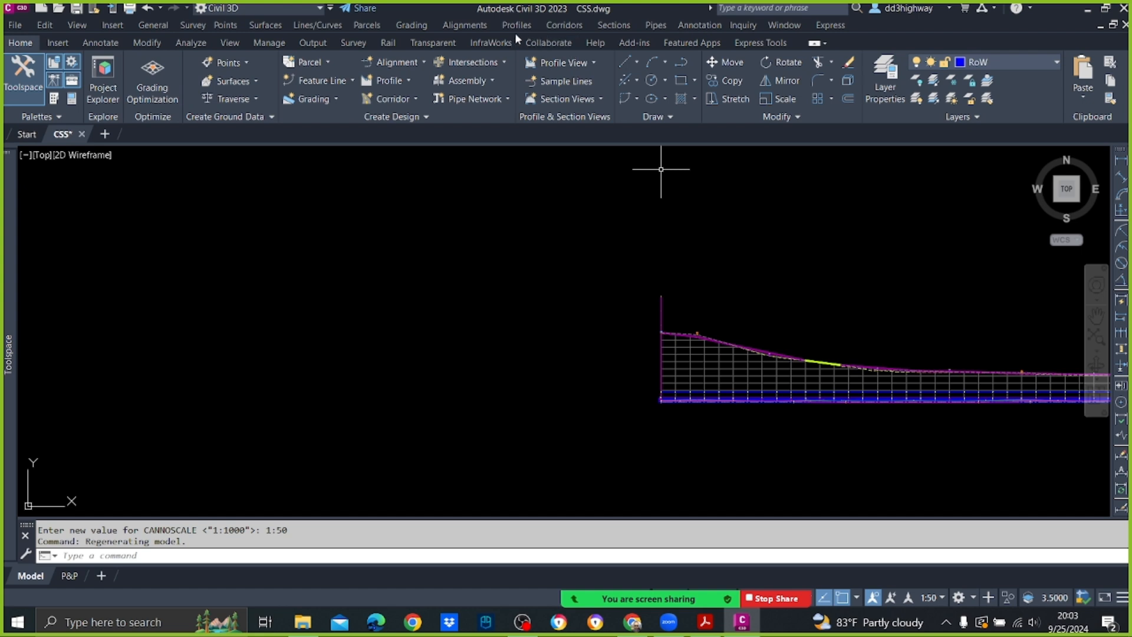
Start creating an assembly named CS with the assembly type Undivided Crowned Road.
{"action": "left_click", "coordinate": [582, 26]}
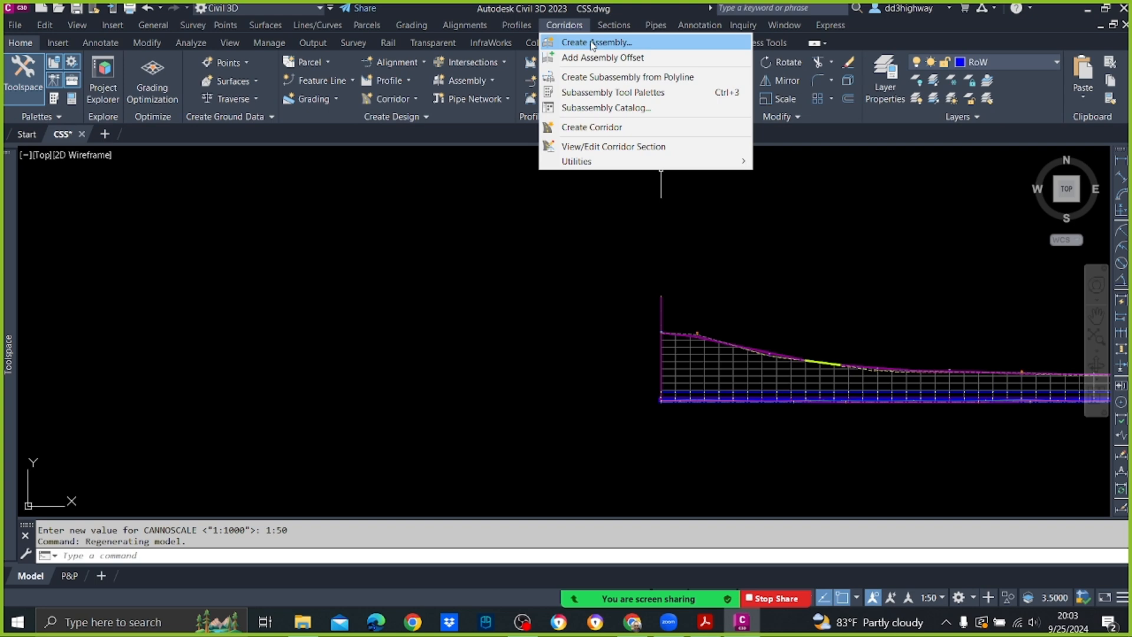
{"action": "left_click", "coordinate": [593, 43]}
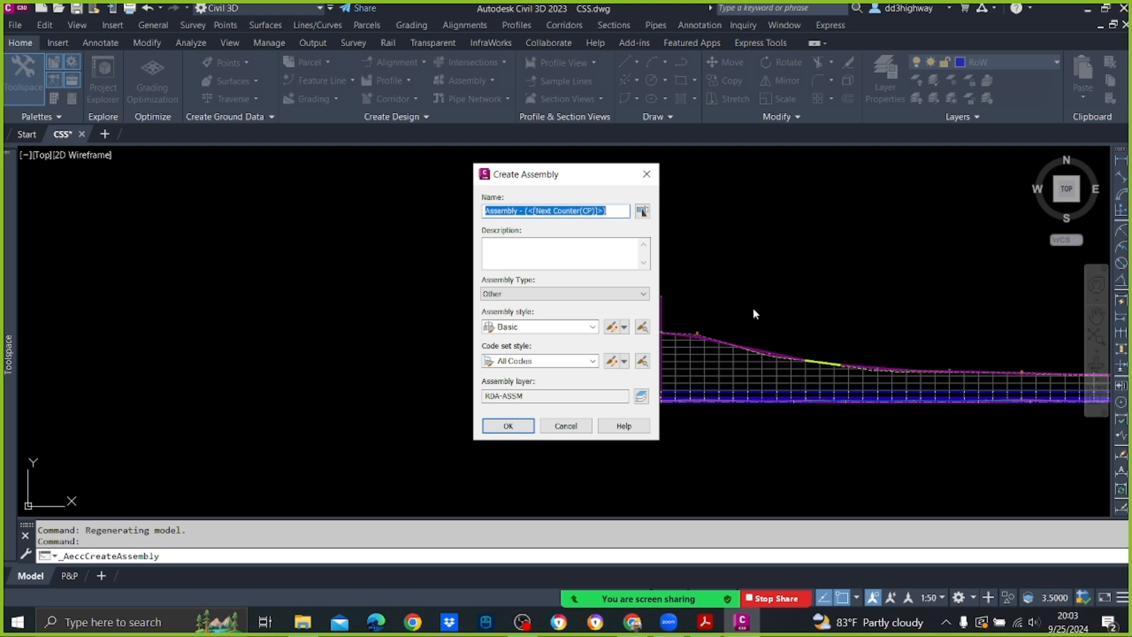
{"action": "type", "text": "CS"}
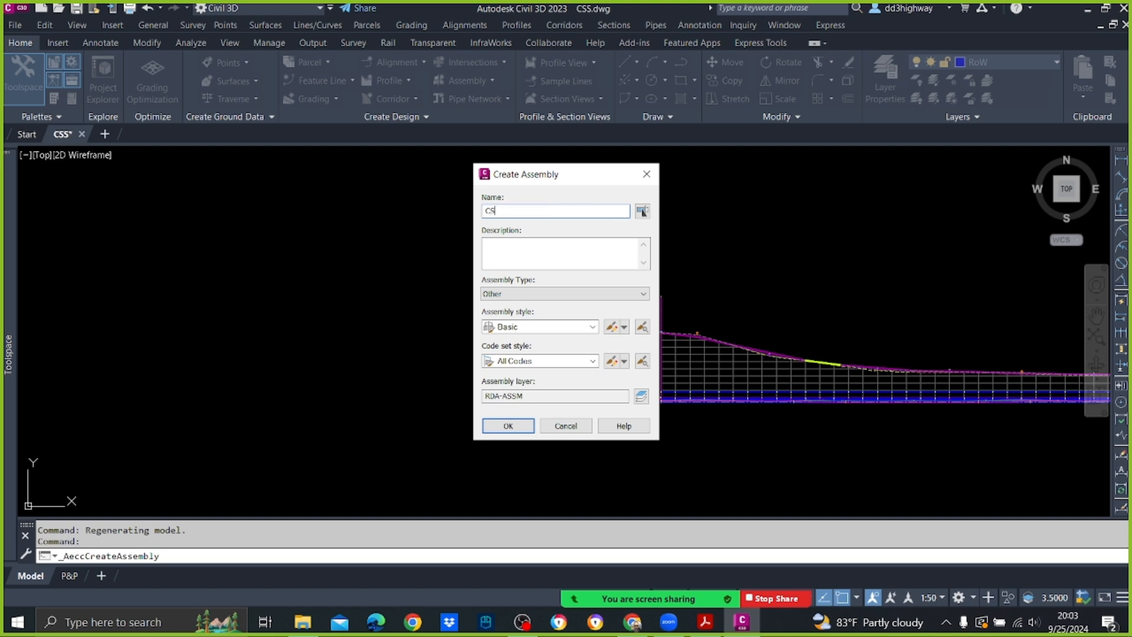
{"action": "left_click", "coordinate": [566, 294]}
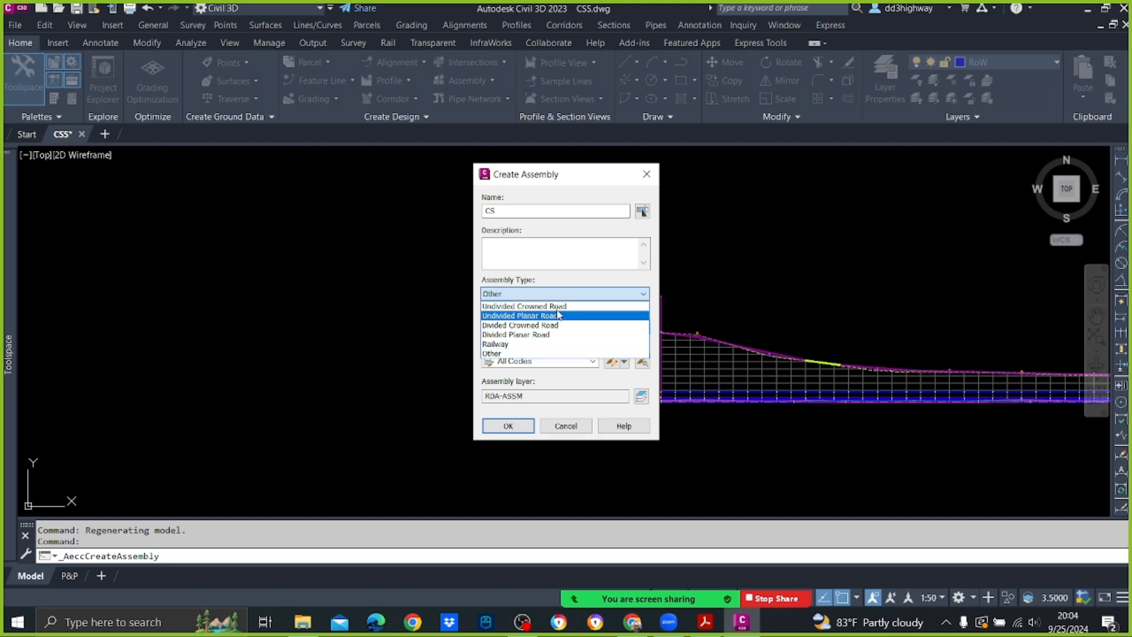
{"action": "left_click", "coordinate": [552, 306]}
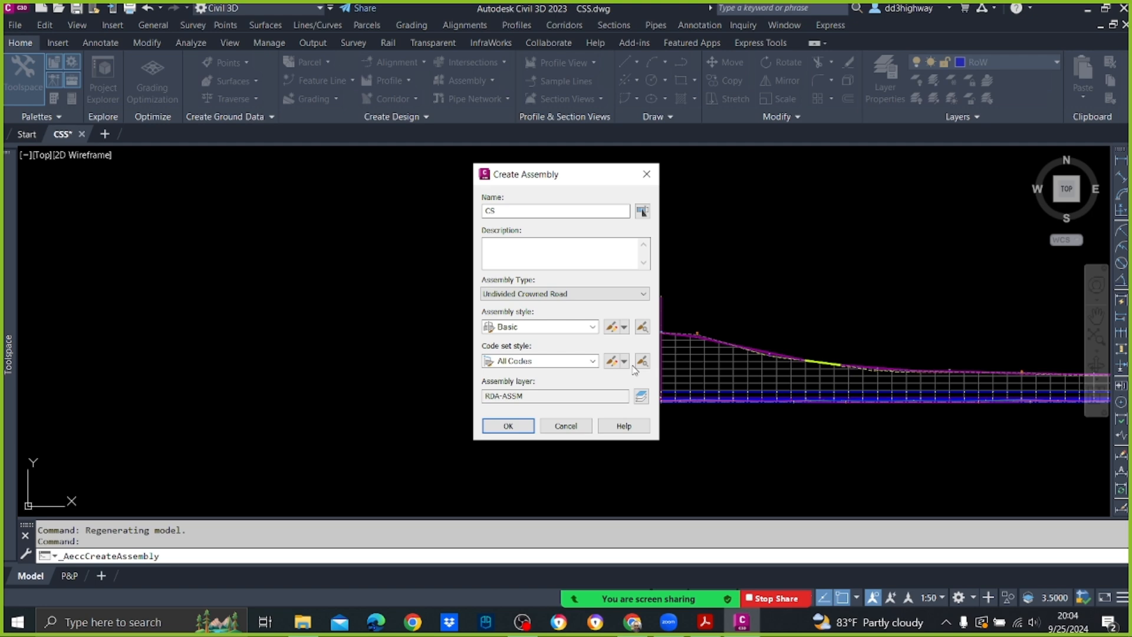
Give the assembly the UoM Assembly style and UoM FINISED code set style, and place its baseline just before the profile view's start.
{"action": "left_click", "coordinate": [576, 326]}
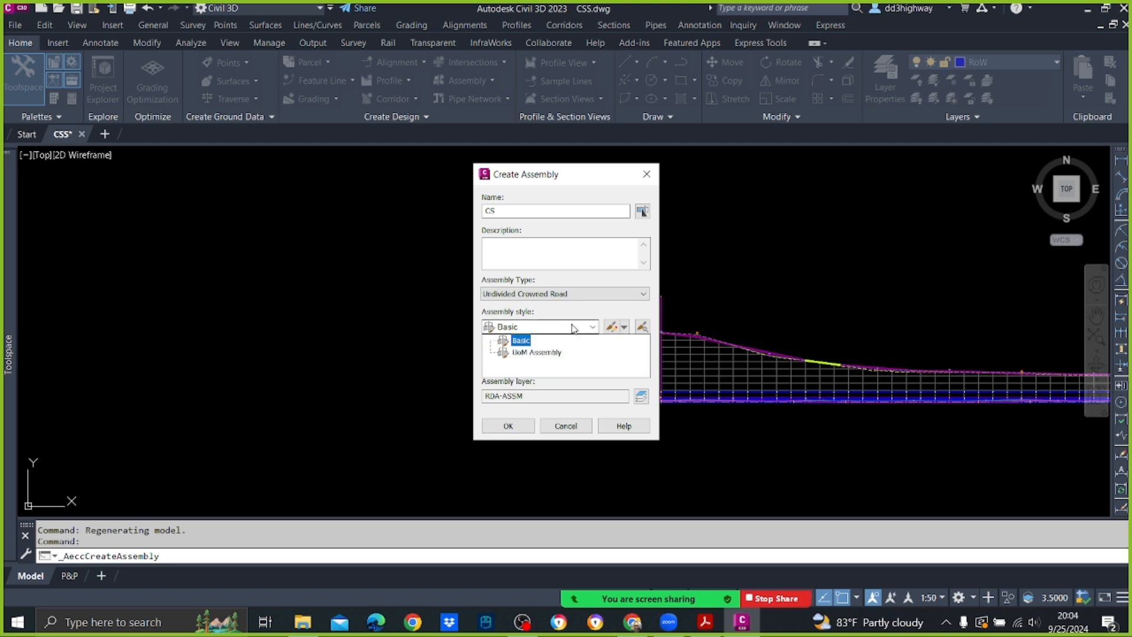
{"action": "left_click", "coordinate": [552, 352]}
{"action": "left_click", "coordinate": [565, 362]}
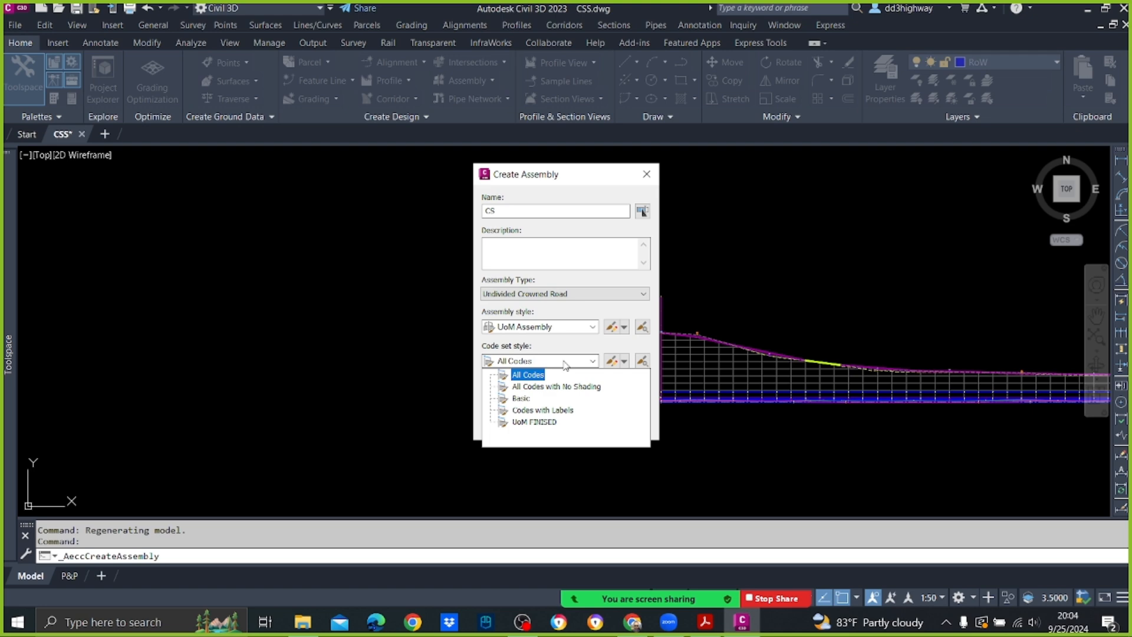
{"action": "left_click", "coordinate": [546, 422]}
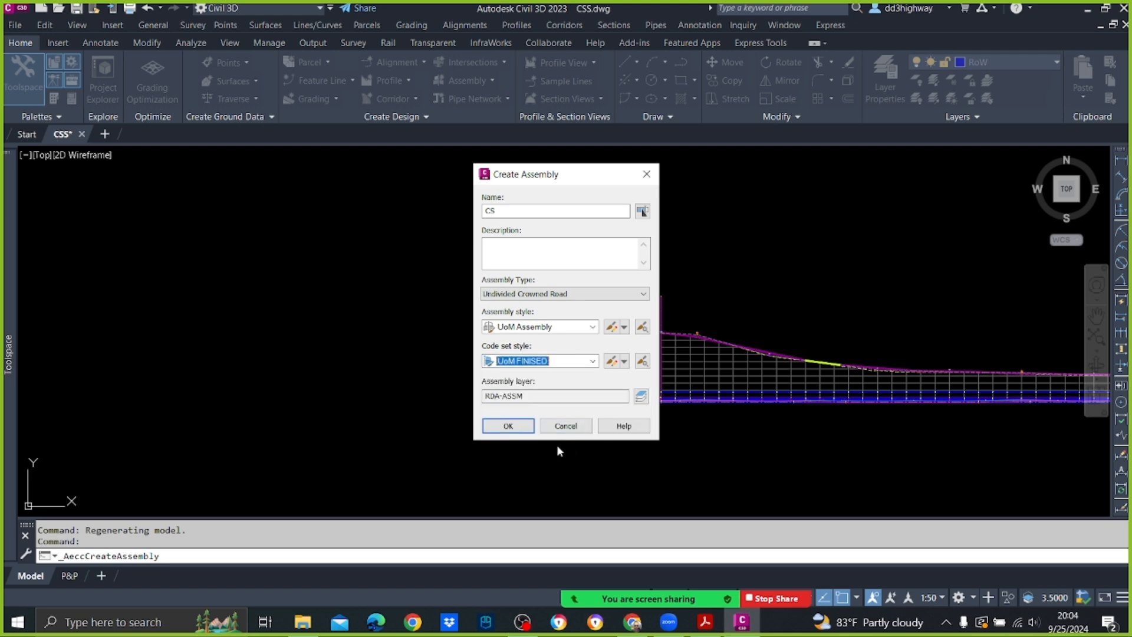
{"action": "left_click", "coordinate": [523, 429]}
{"action": "scroll", "coordinate": [581, 308], "scroll_direction": "down", "scroll_amount": 4}
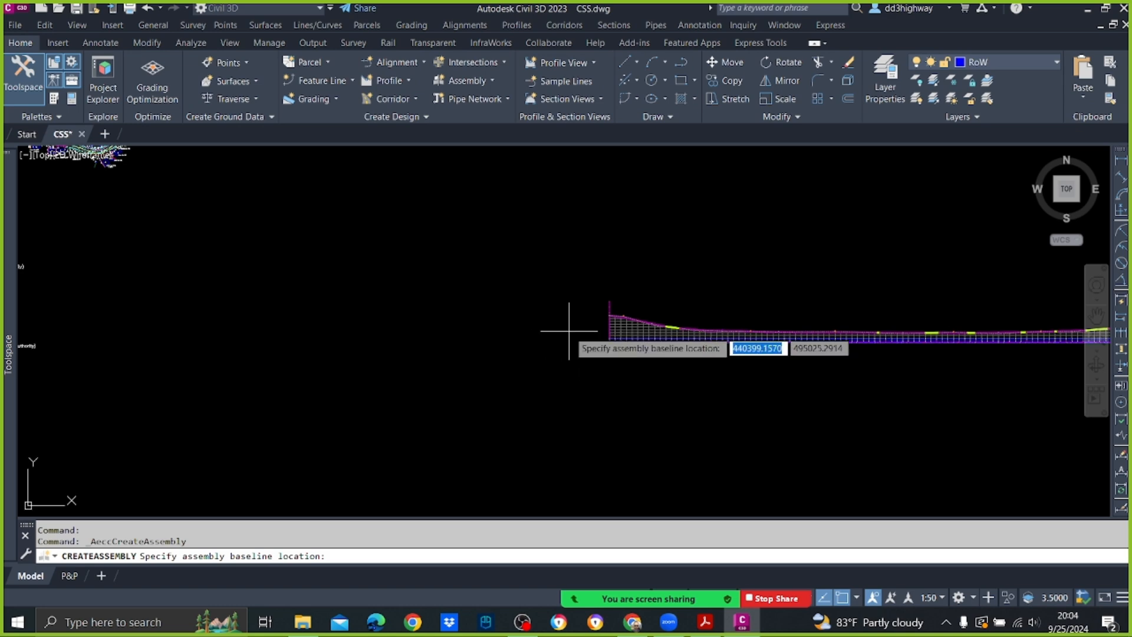
{"action": "left_click", "coordinate": [571, 327]}
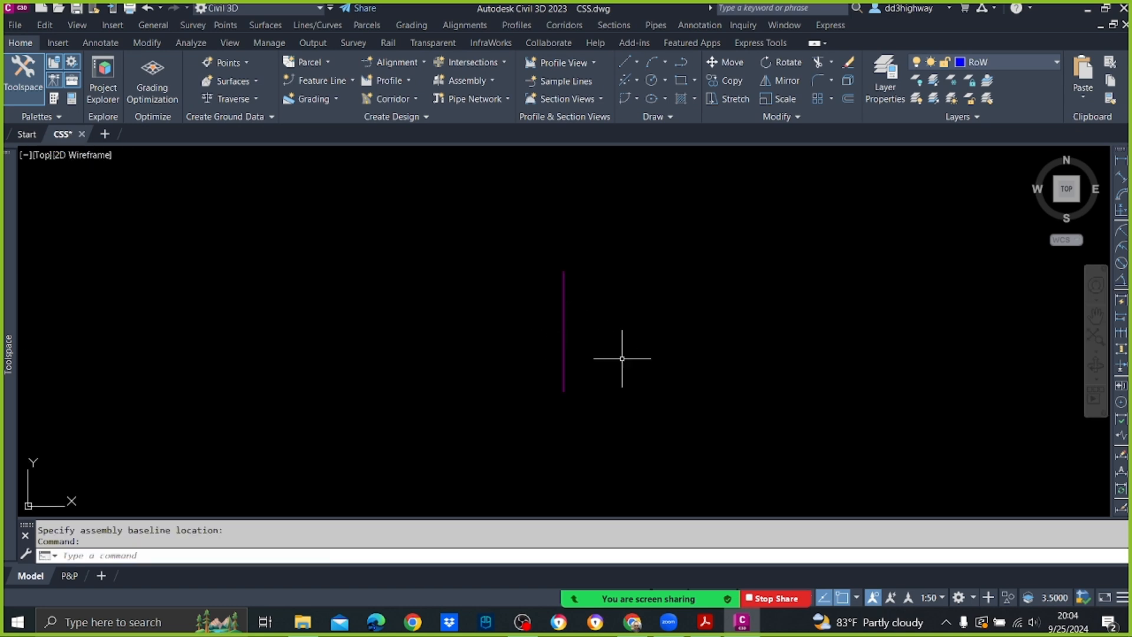
Draw a large circle centred on the assembly baseline to mark its location beside the profile view.
{"action": "scroll", "coordinate": [635, 310], "scroll_direction": "down", "scroll_amount": 7}
{"action": "scroll", "coordinate": [607, 308], "scroll_direction": "up", "scroll_amount": 9}
{"action": "scroll", "coordinate": [696, 342], "scroll_direction": "up", "scroll_amount": 5}
{"action": "scroll", "coordinate": [695, 425], "scroll_direction": "up", "scroll_amount": 5}
{"action": "middle_click_drag", "start_coordinate": [633, 357], "coordinate": [587, 194]}
{"action": "scroll", "coordinate": [601, 228], "scroll_direction": "down", "scroll_amount": 6}
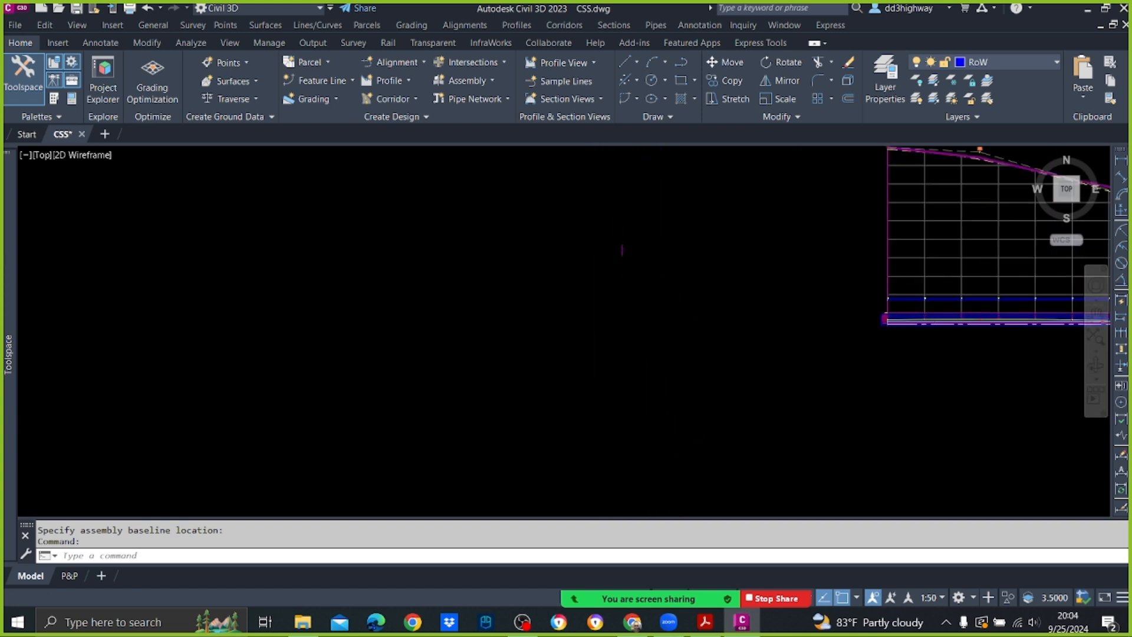
{"action": "scroll", "coordinate": [645, 253], "scroll_direction": "up", "scroll_amount": 2}
{"action": "type", "text": "c"}
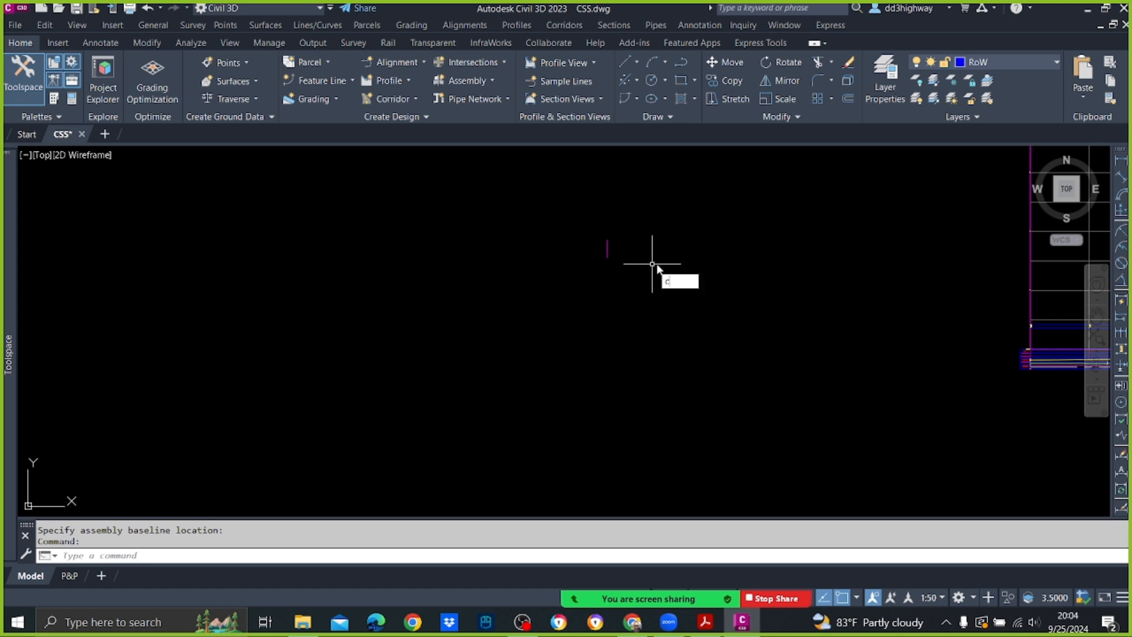
{"action": "key", "text": "Return"}
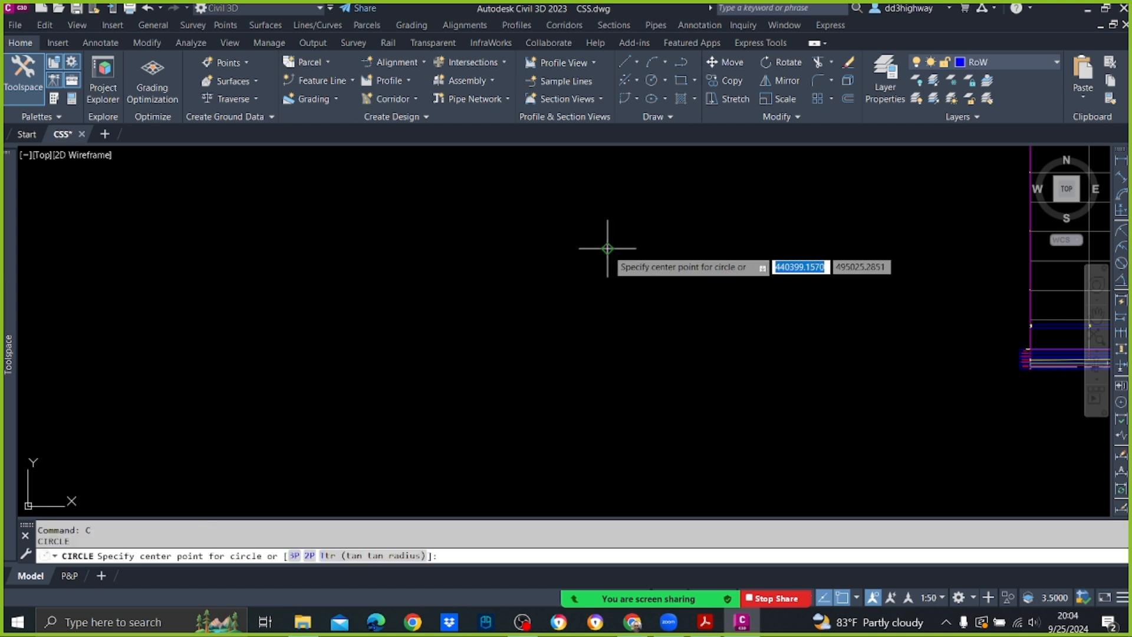
{"action": "left_click", "coordinate": [608, 248]}
{"action": "left_click", "coordinate": [846, 497]}
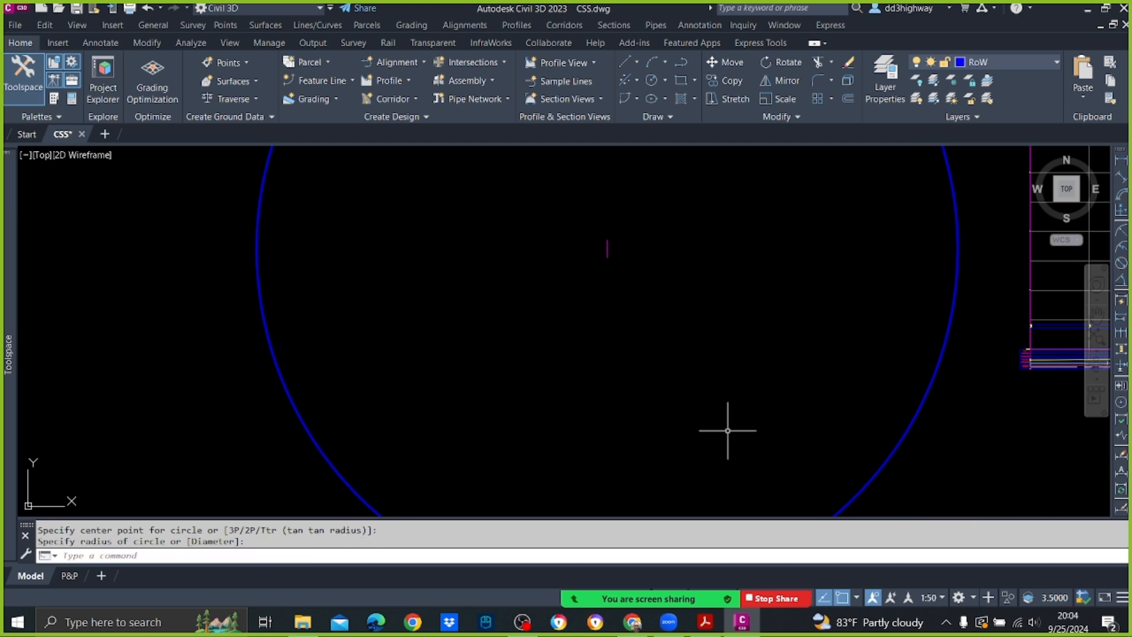
Examine the assembly baseline and its midpoint marker inside the circle.
{"action": "scroll", "coordinate": [624, 292], "scroll_direction": "down", "scroll_amount": 8}
{"action": "scroll", "coordinate": [623, 286], "scroll_direction": "up", "scroll_amount": 12}
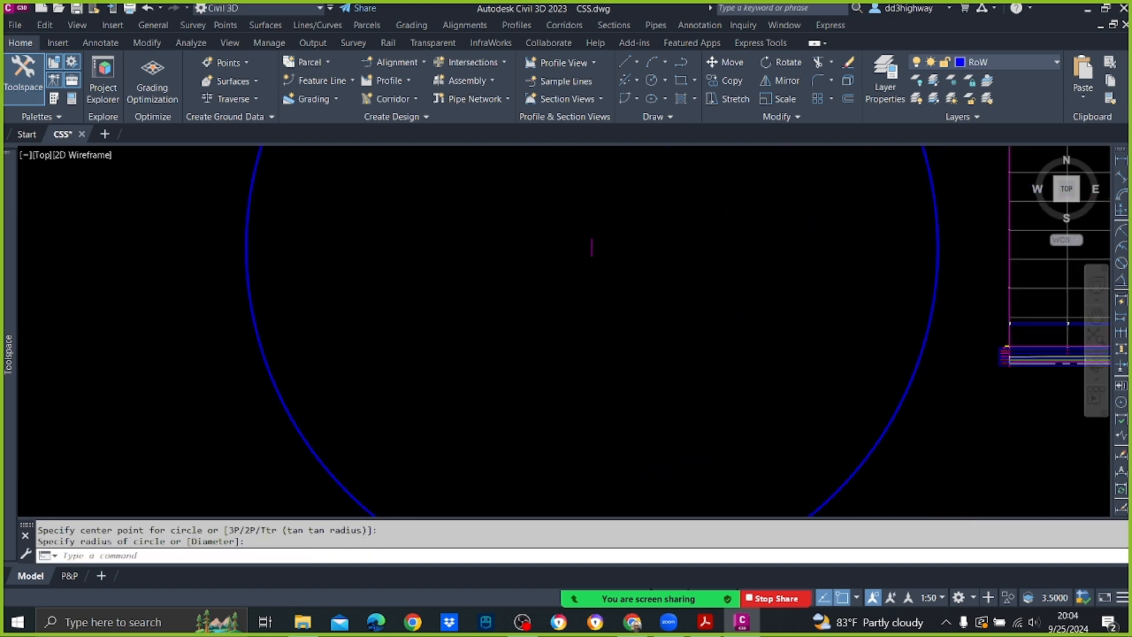
{"action": "scroll", "coordinate": [625, 265], "scroll_direction": "up", "scroll_amount": 10}
{"action": "scroll", "coordinate": [592, 397], "scroll_direction": "up", "scroll_amount": 3}
{"action": "scroll", "coordinate": [555, 407], "scroll_direction": "up", "scroll_amount": 2}
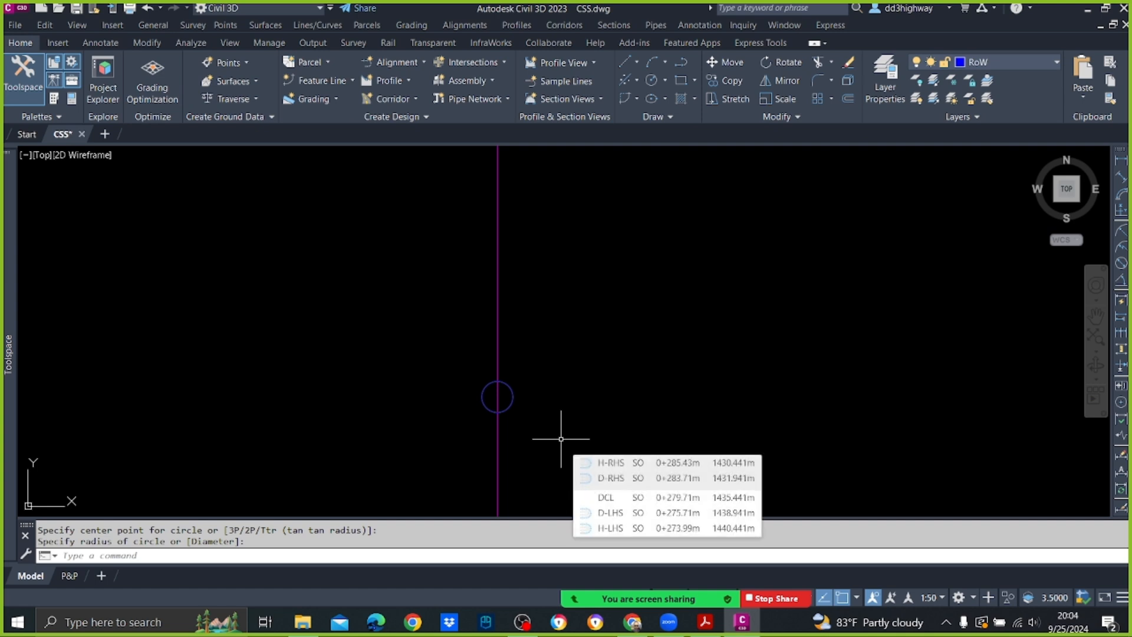
{"action": "scroll", "coordinate": [606, 354], "scroll_direction": "up", "scroll_amount": 5}
{"action": "scroll", "coordinate": [586, 329], "scroll_direction": "down", "scroll_amount": 8}
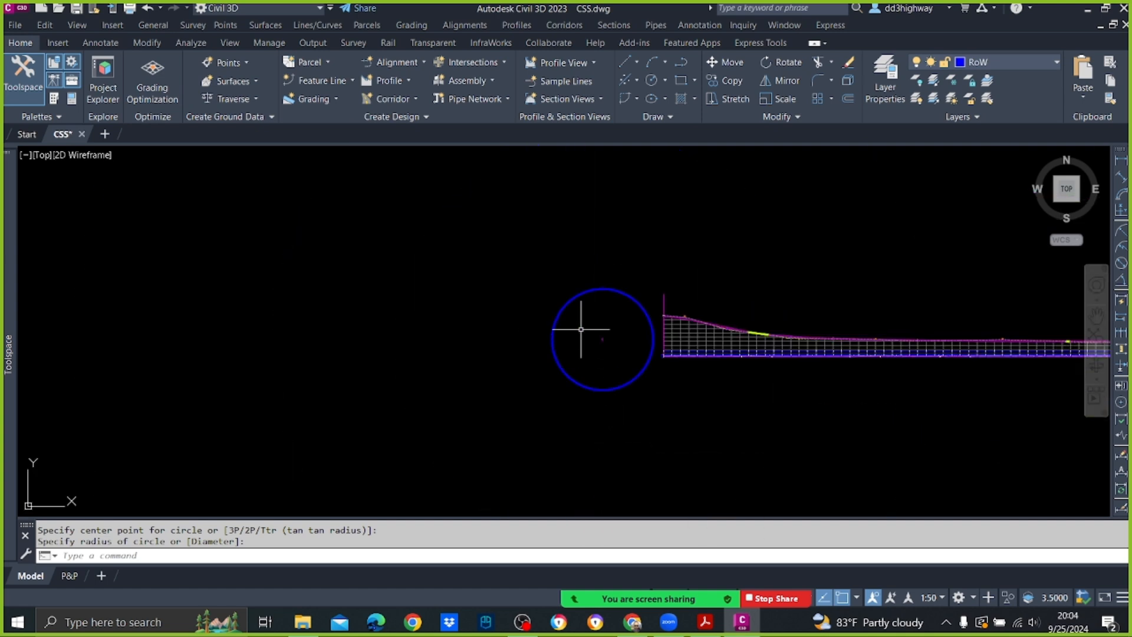
Examine the road alignment along the bend next to the bridge in the survey plan.
{"action": "scroll", "coordinate": [118, 366], "scroll_direction": "up", "scroll_amount": 3}
{"action": "scroll", "coordinate": [119, 394], "scroll_direction": "up", "scroll_amount": 4}
{"action": "scroll", "coordinate": [86, 430], "scroll_direction": "up", "scroll_amount": 2}
{"action": "middle_click_drag", "start_coordinate": [88, 430], "coordinate": [480, 152]}
{"action": "scroll", "coordinate": [505, 238], "scroll_direction": "down", "scroll_amount": 6}
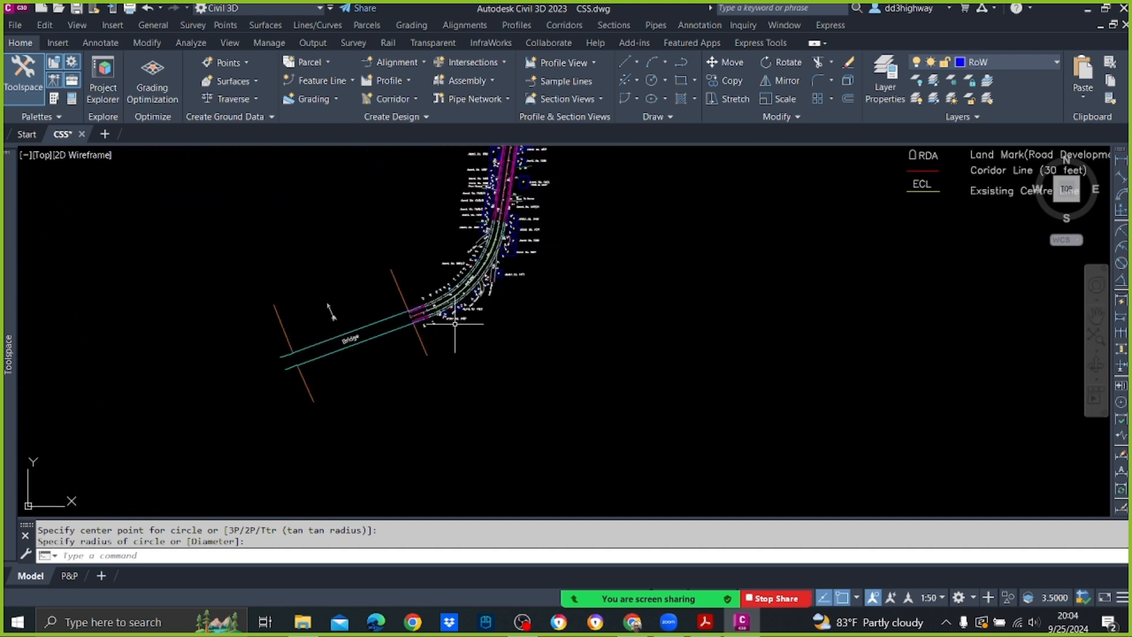
{"action": "scroll", "coordinate": [455, 316], "scroll_direction": "up", "scroll_amount": 3}
{"action": "scroll", "coordinate": [459, 311], "scroll_direction": "up", "scroll_amount": 2}
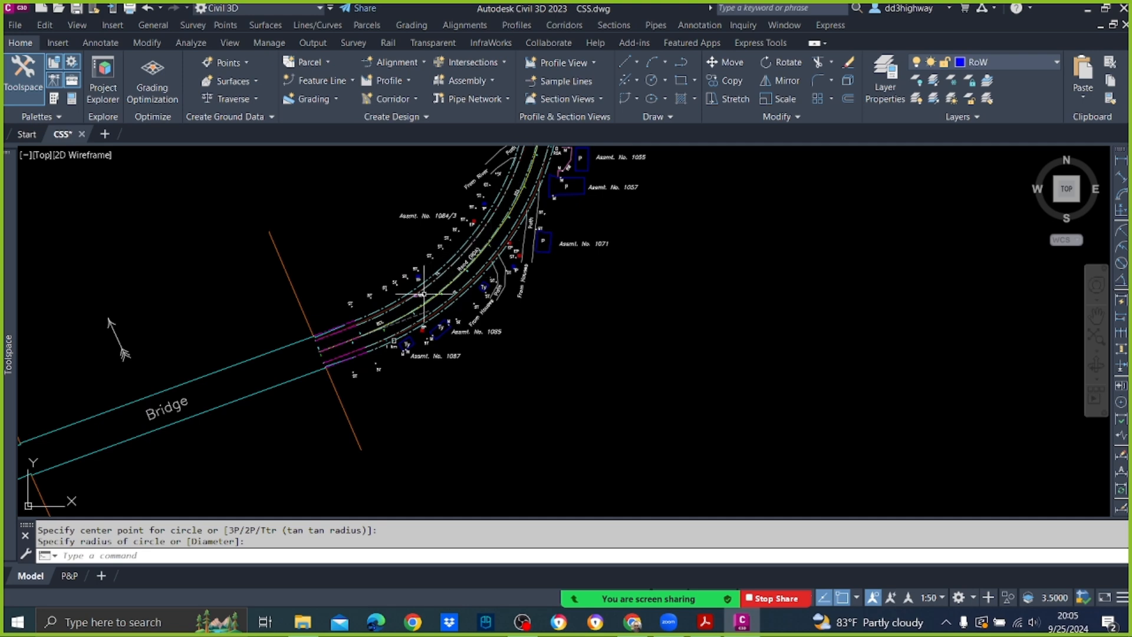
{"action": "scroll", "coordinate": [433, 291], "scroll_direction": "up", "scroll_amount": 5}
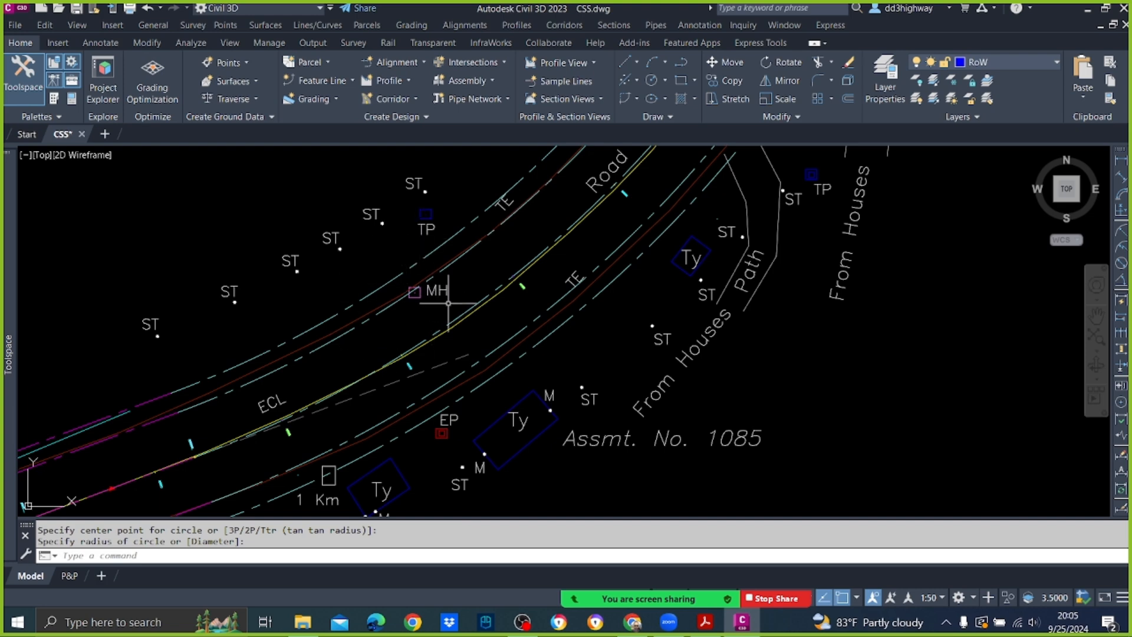
{"action": "scroll", "coordinate": [448, 303], "scroll_direction": "down", "scroll_amount": 8}
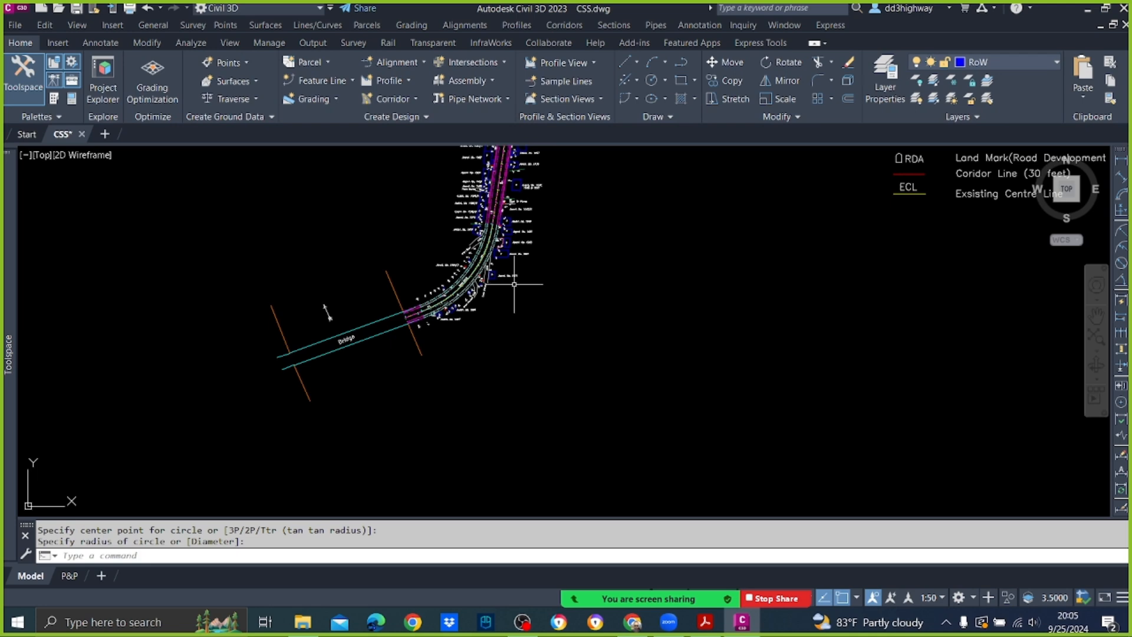
{"action": "scroll", "coordinate": [496, 265], "scroll_direction": "up", "scroll_amount": 3}
{"action": "scroll", "coordinate": [632, 287], "scroll_direction": "down", "scroll_amount": 5}
{"action": "scroll", "coordinate": [524, 328], "scroll_direction": "up", "scroll_amount": 2}
{"action": "scroll", "coordinate": [625, 271], "scroll_direction": "down", "scroll_amount": 5}
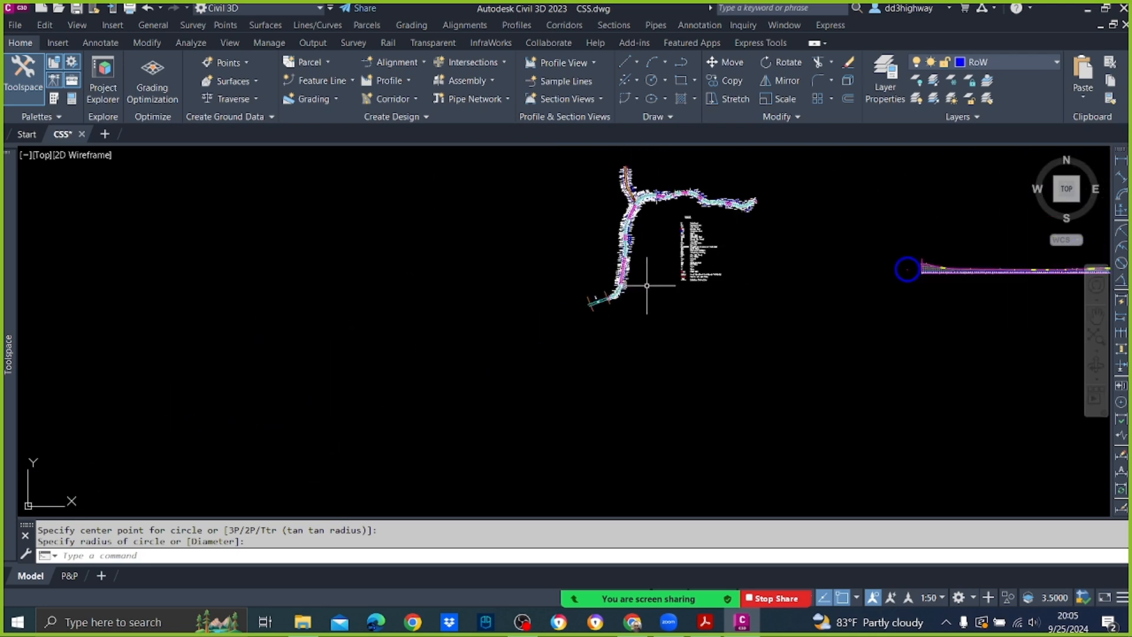
Return to the assembly's marker point and show the Metric Lanes subassemblies in the tool palettes.
{"action": "scroll", "coordinate": [897, 251], "scroll_direction": "up", "scroll_amount": 6}
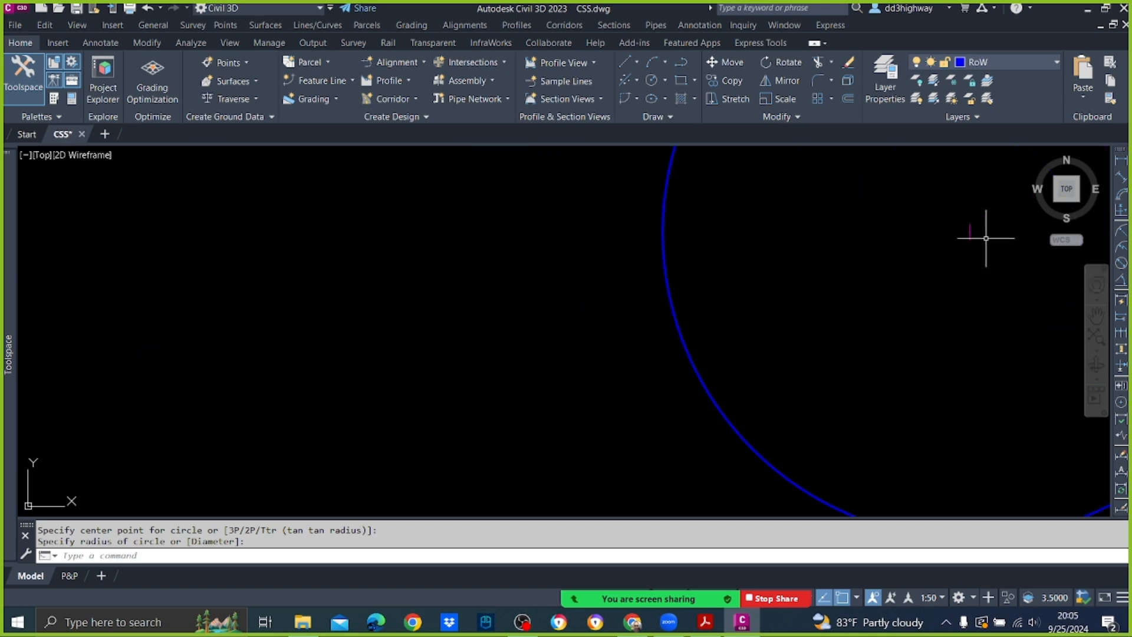
{"action": "scroll", "coordinate": [977, 234], "scroll_direction": "up", "scroll_amount": 4}
{"action": "middle_click_drag", "start_coordinate": [888, 242], "coordinate": [546, 318]}
{"action": "scroll", "coordinate": [546, 317], "scroll_direction": "up", "scroll_amount": 3}
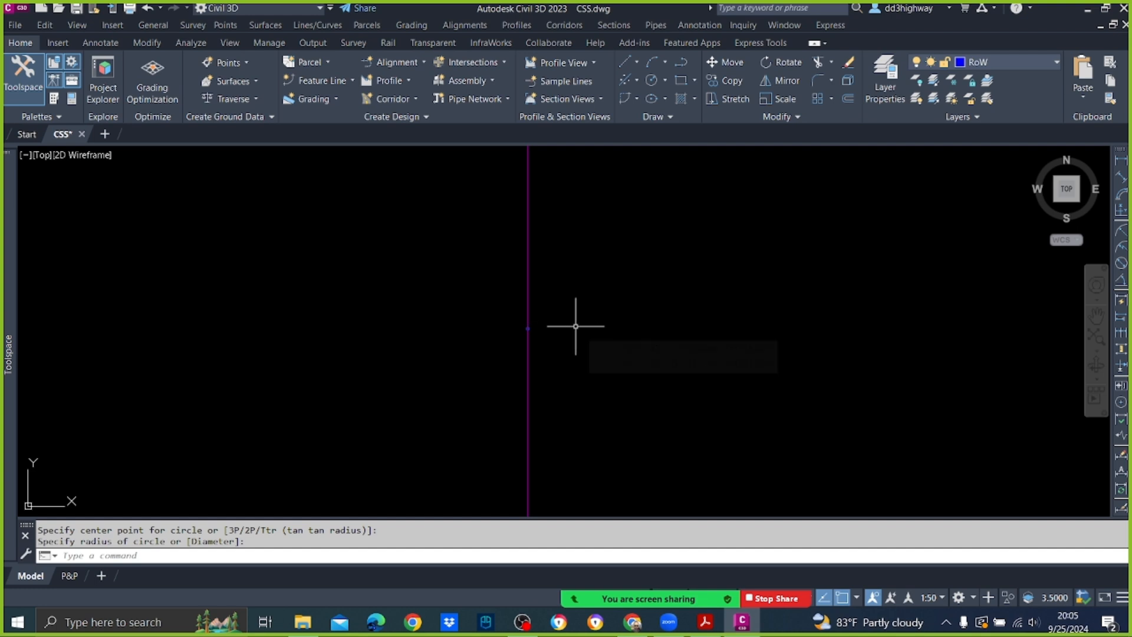
{"action": "left_click", "coordinate": [154, 24]}
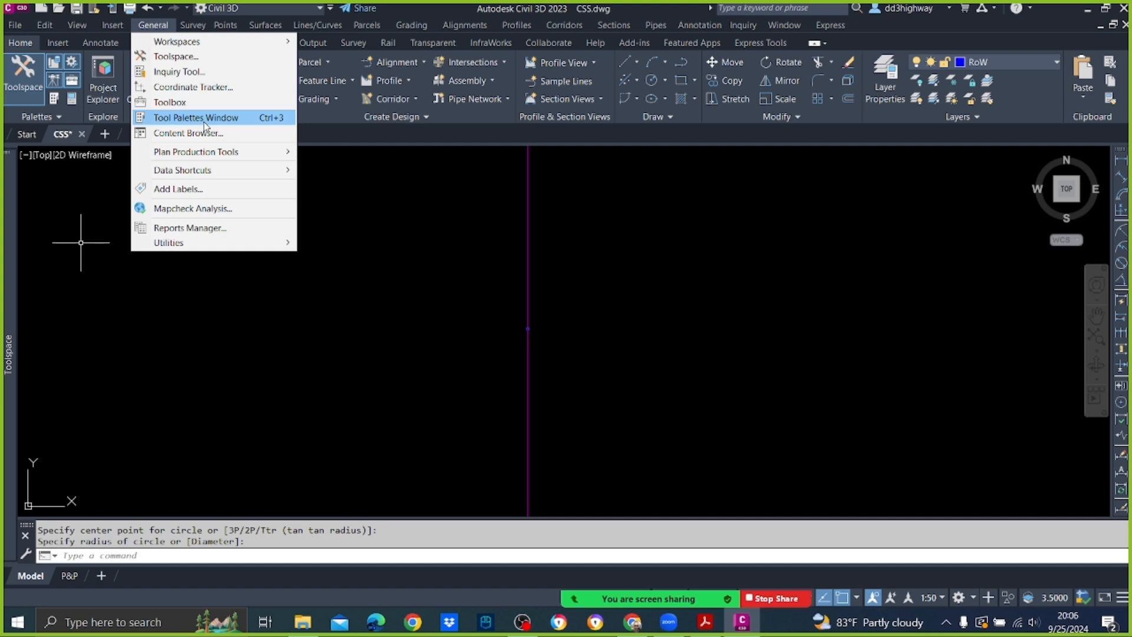
{"action": "left_click", "coordinate": [204, 118]}
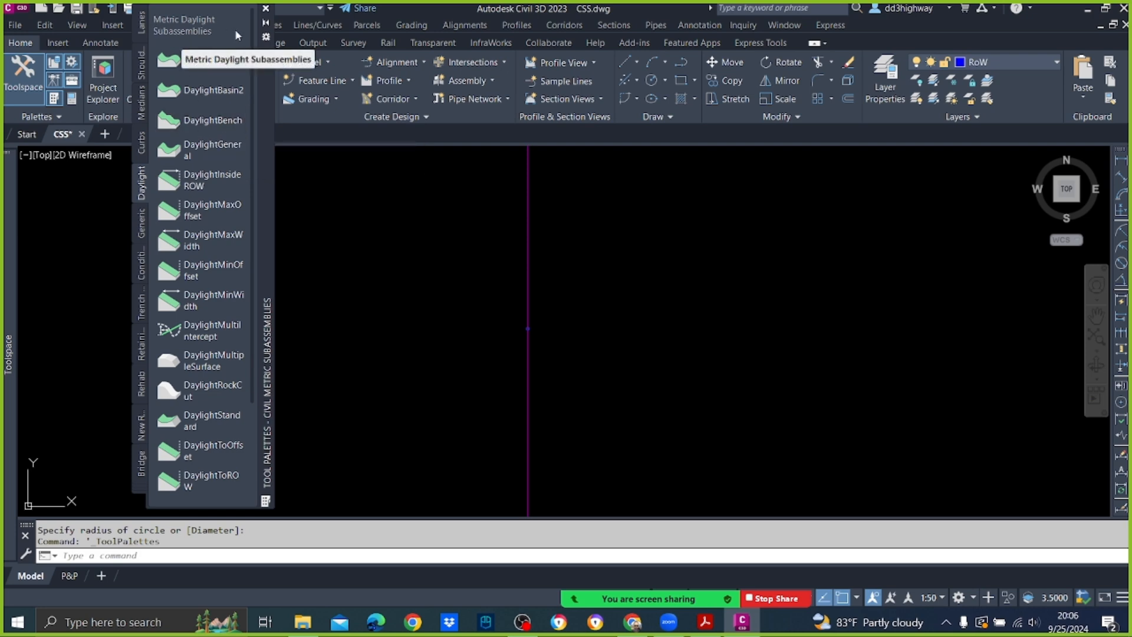
{"action": "left_click_drag", "start_coordinate": [263, 67], "coordinate": [390, 112]}
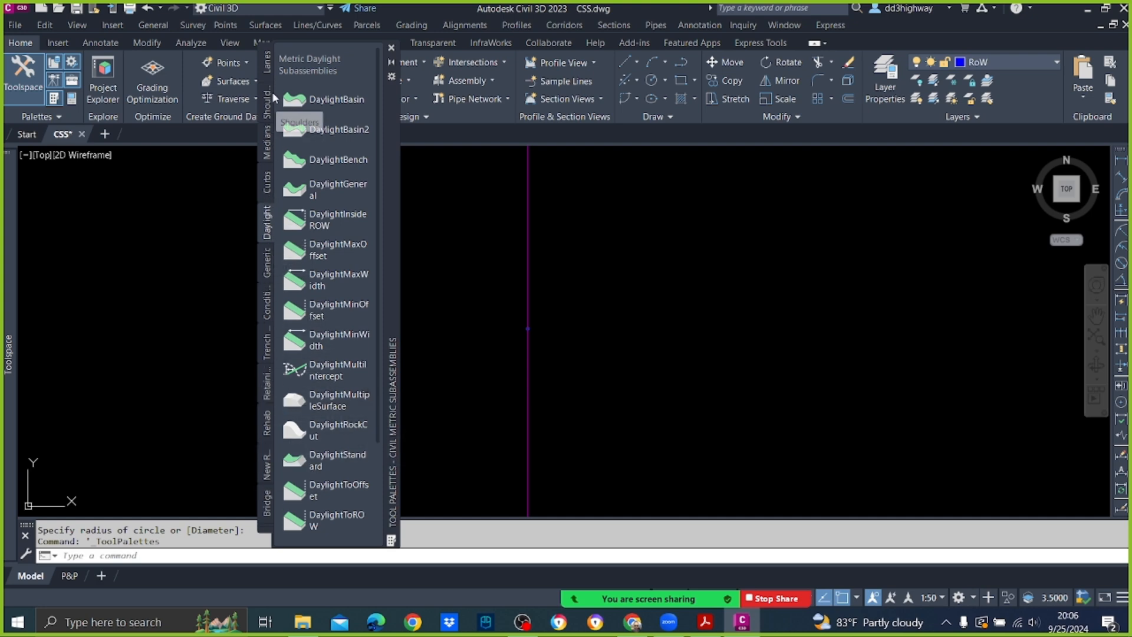
{"action": "left_click", "coordinate": [273, 62]}
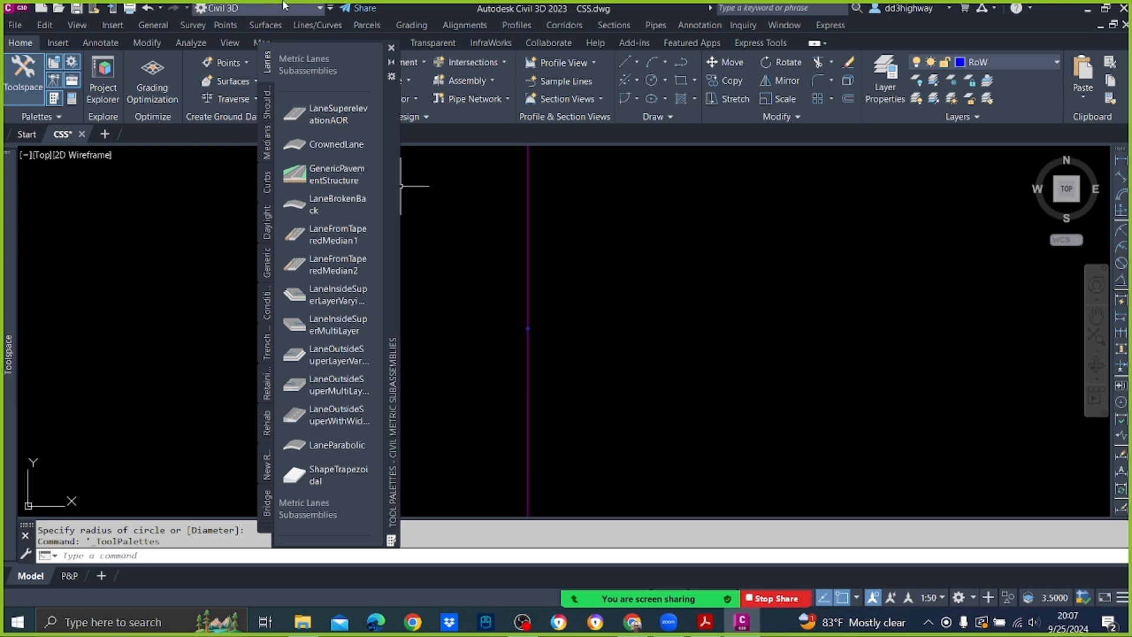
Close the subassembly tool palettes and open them again.
{"action": "left_click", "coordinate": [390, 48]}
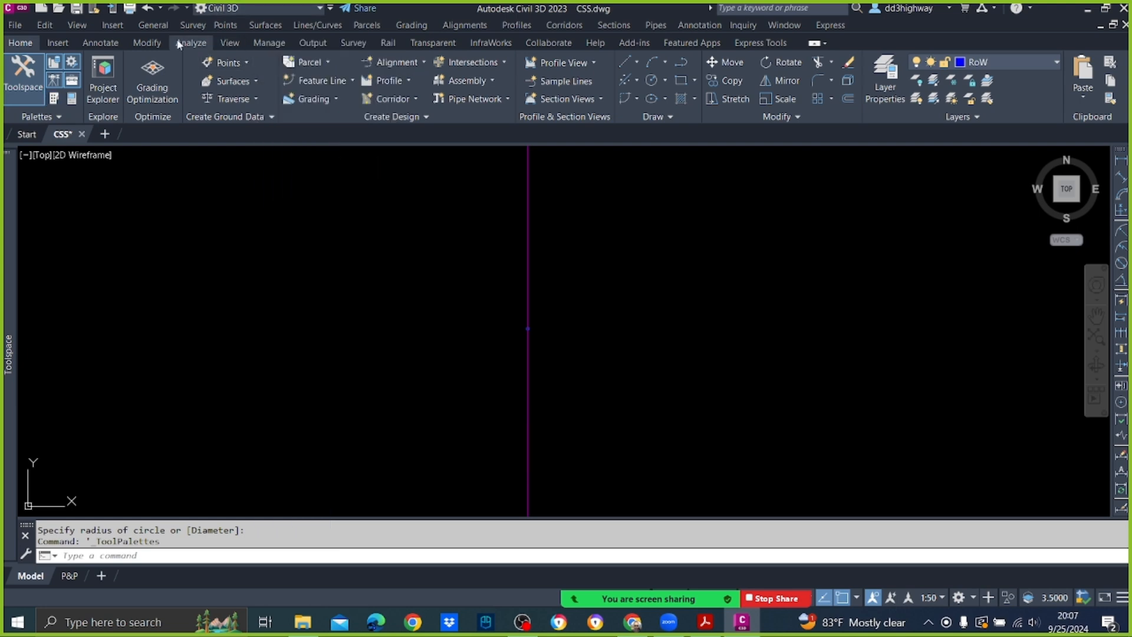
{"action": "left_click", "coordinate": [154, 26]}
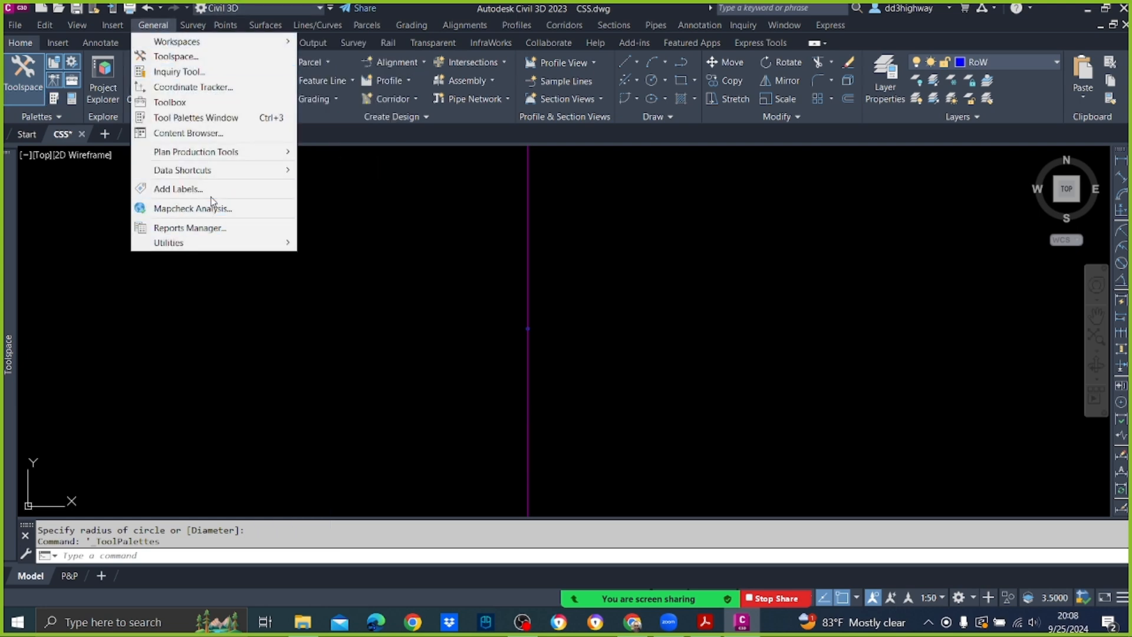
{"action": "left_click", "coordinate": [206, 118]}
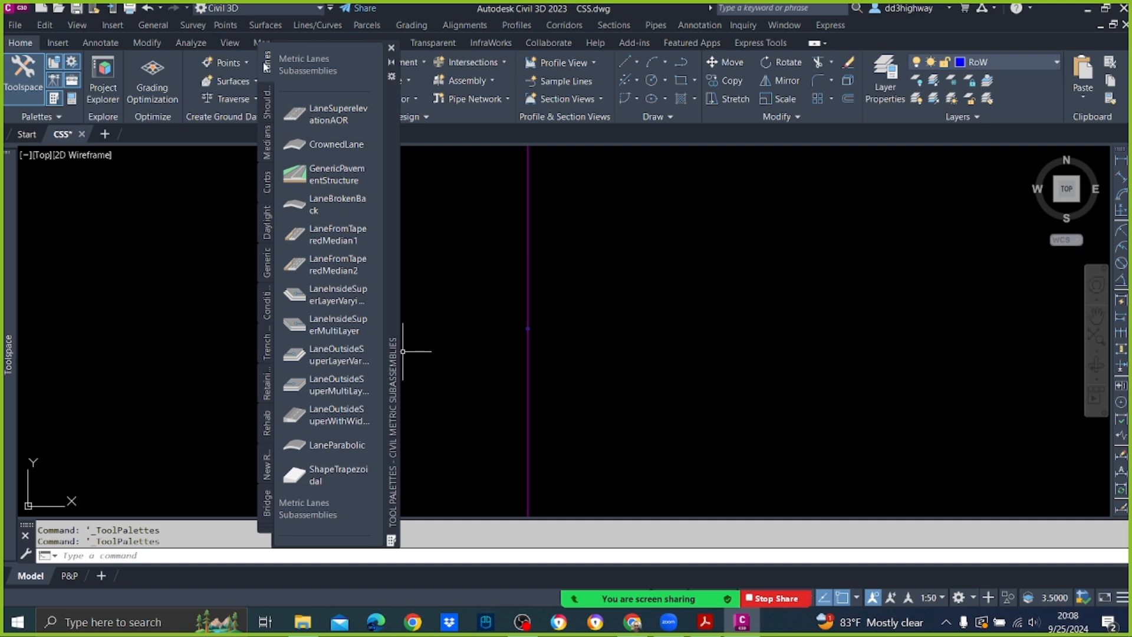
Attach a LaneOutsideSuperMultiLayer subassembly with its default parameters to the assembly's baseline marker, extending to the right side.
{"action": "left_click", "coordinate": [338, 385]}
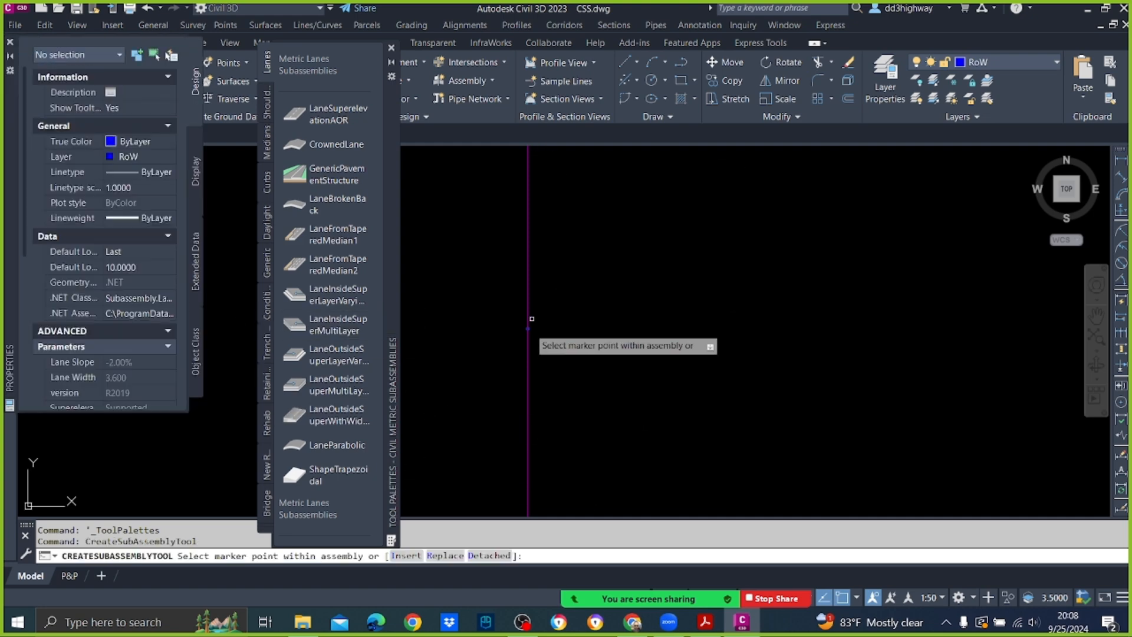
{"action": "scroll", "coordinate": [518, 348], "scroll_direction": "up", "scroll_amount": 5}
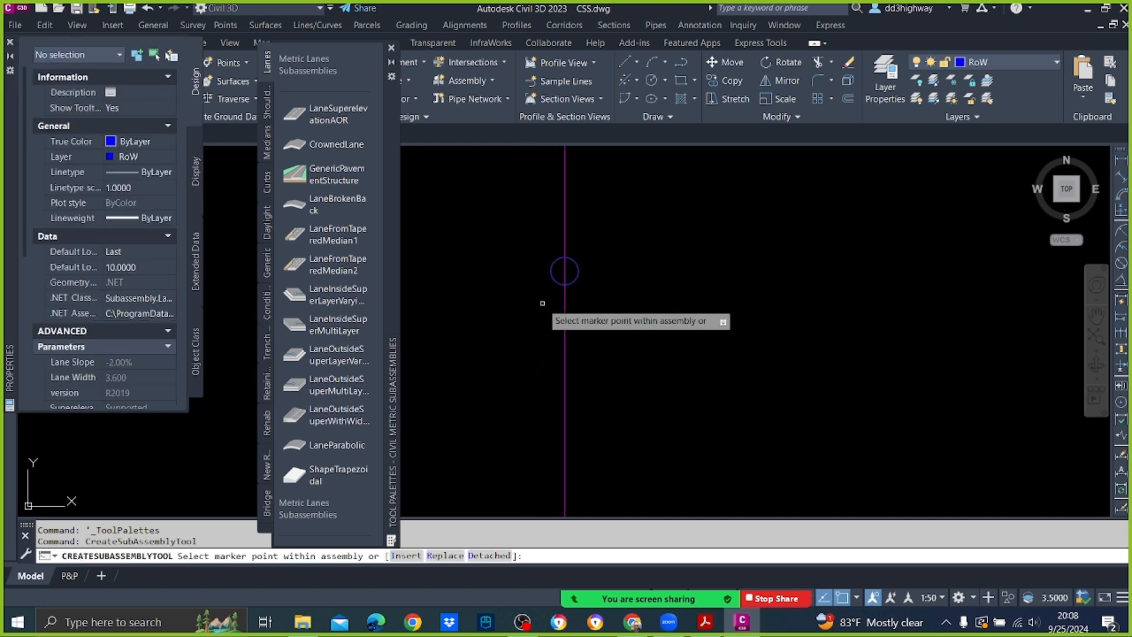
{"action": "left_click", "coordinate": [564, 272]}
{"action": "scroll", "coordinate": [545, 275], "scroll_direction": "down", "scroll_amount": 5}
{"action": "scroll", "coordinate": [968, 301], "scroll_direction": "up", "scroll_amount": 4}
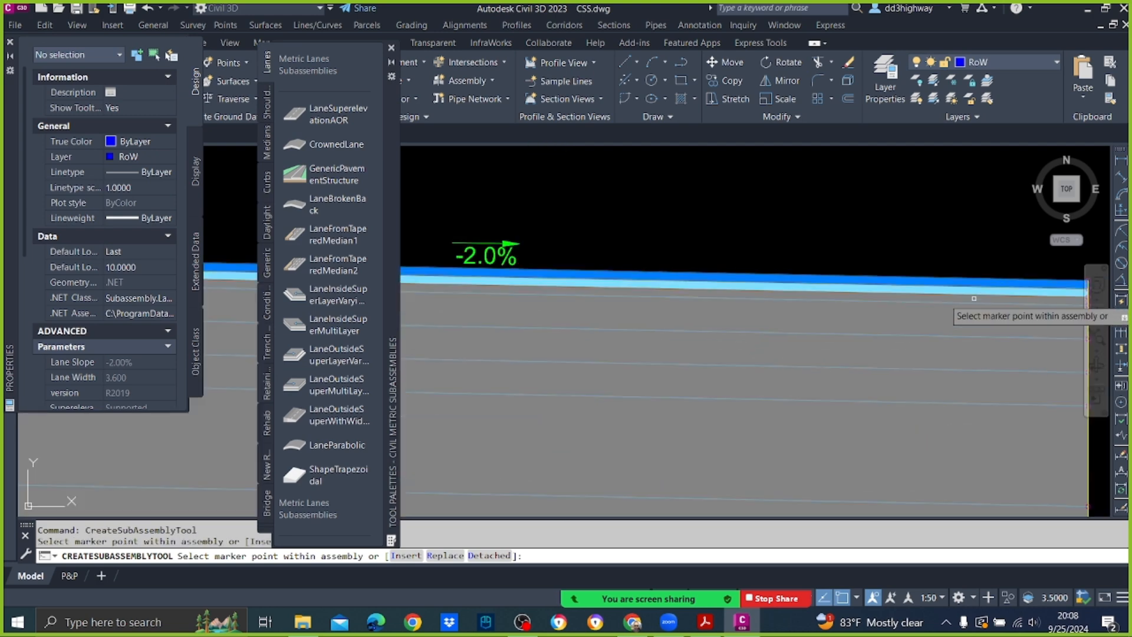
{"action": "key", "text": "Escape"}
{"action": "scroll", "coordinate": [878, 306], "scroll_direction": "down", "scroll_amount": 4}
{"action": "scroll", "coordinate": [873, 304], "scroll_direction": "down", "scroll_amount": 4}
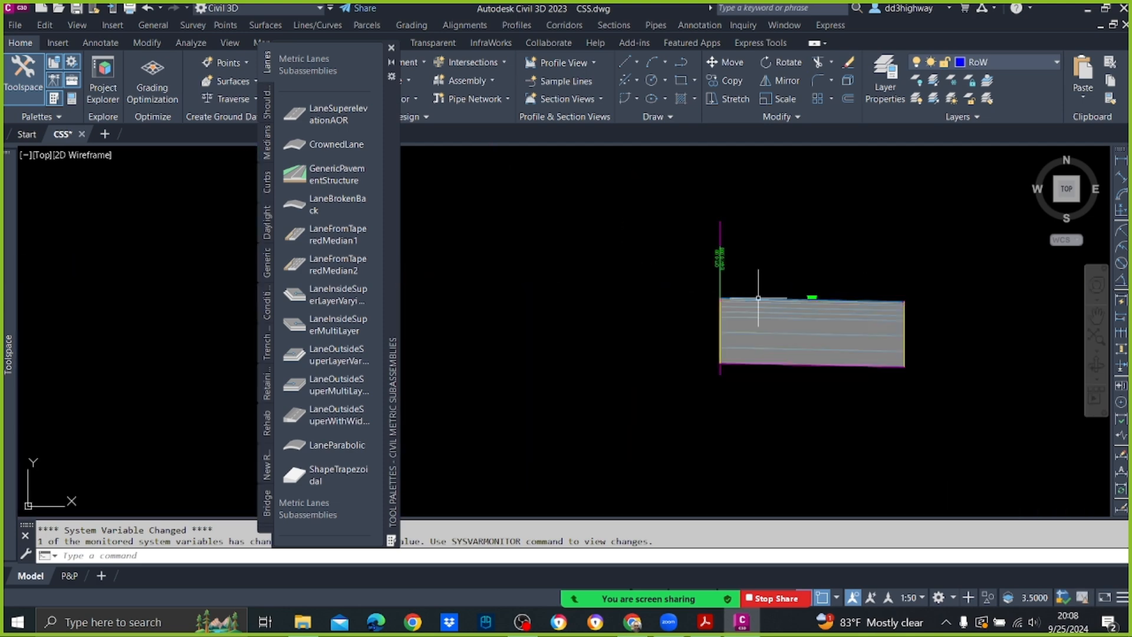
Rename the right-side lane subassembly as LaneOutsideSuperMultiLayer-R in its subassembly properties and display its input parameters.
{"action": "scroll", "coordinate": [757, 302], "scroll_direction": "up", "scroll_amount": 4}
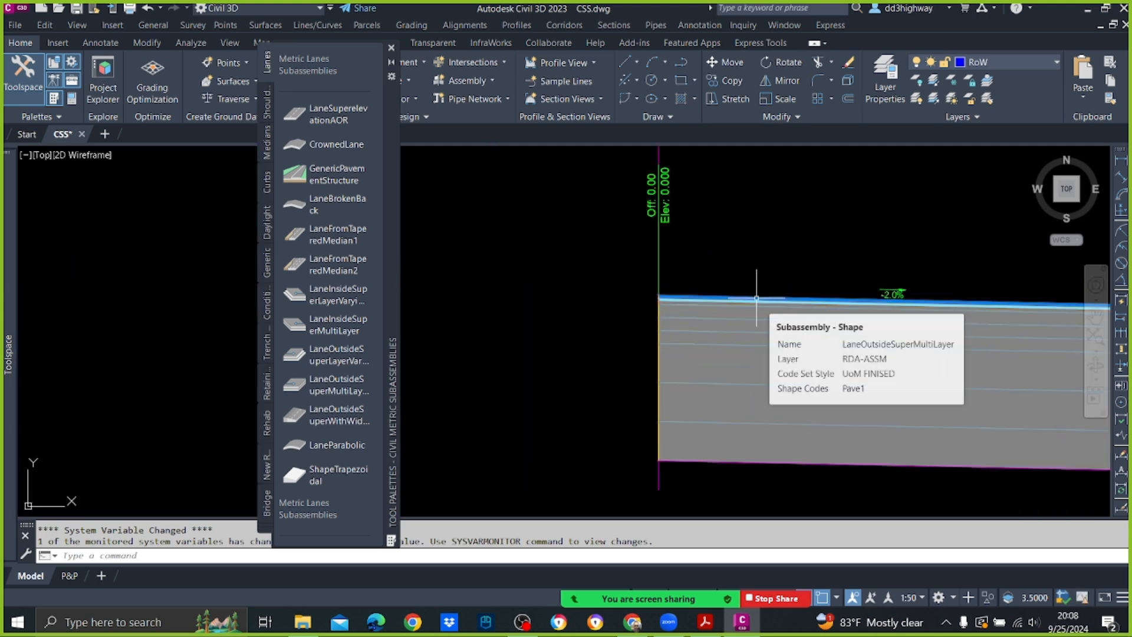
{"action": "left_click", "coordinate": [787, 299]}
{"action": "scroll", "coordinate": [761, 299], "scroll_direction": "down", "scroll_amount": 3}
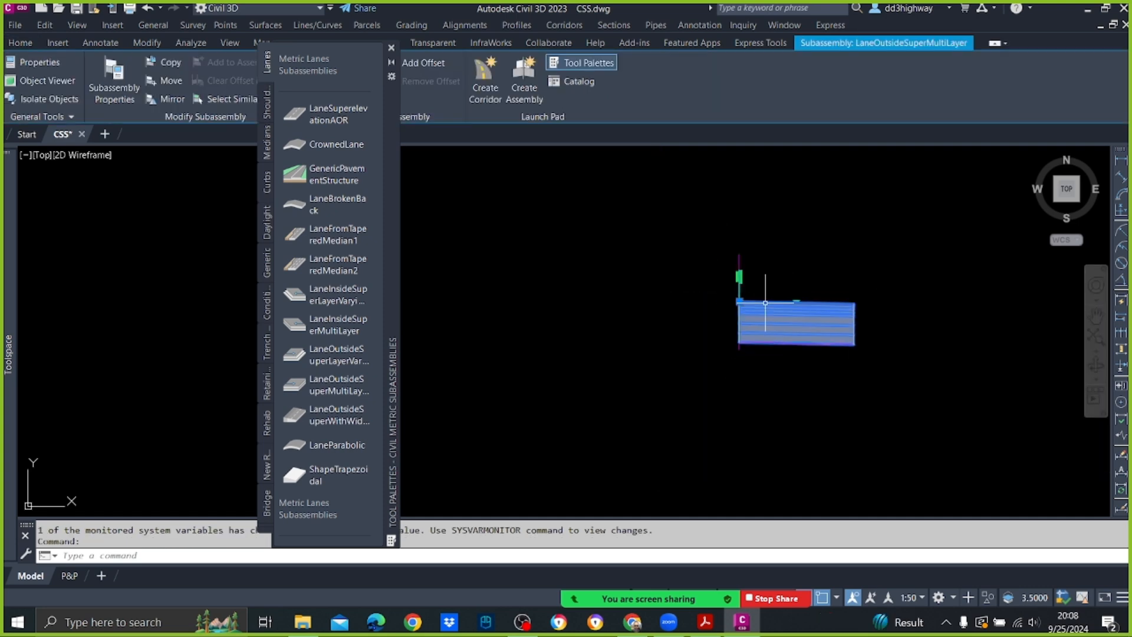
{"action": "scroll", "coordinate": [753, 305], "scroll_direction": "up", "scroll_amount": 2}
{"action": "right_click", "coordinate": [753, 306]}
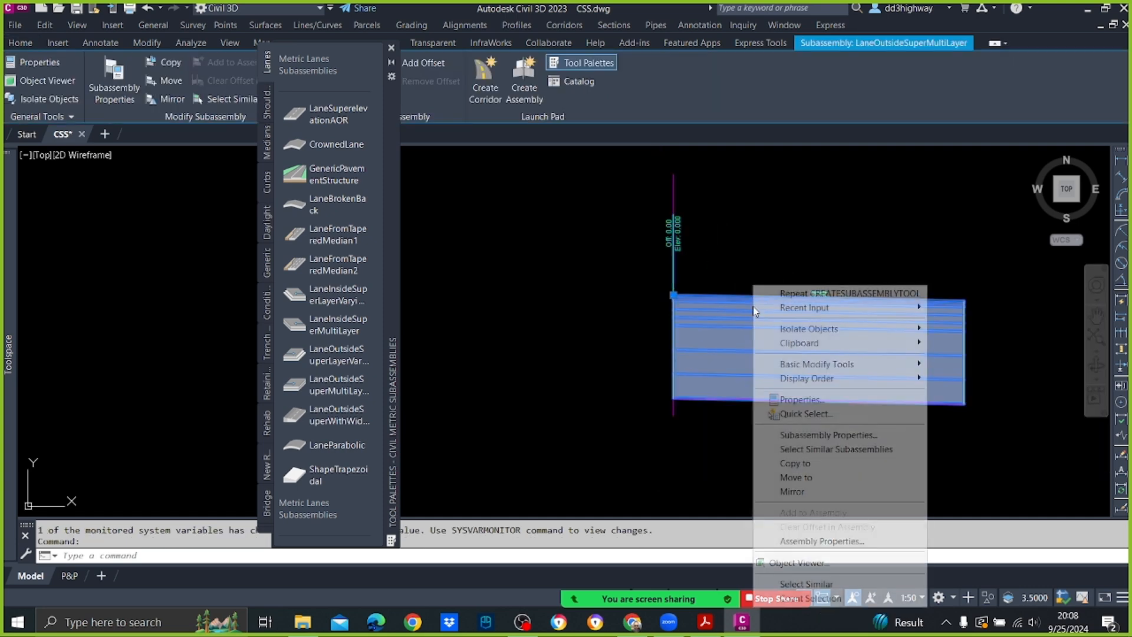
{"action": "mouse_move", "coordinate": [767, 308]}
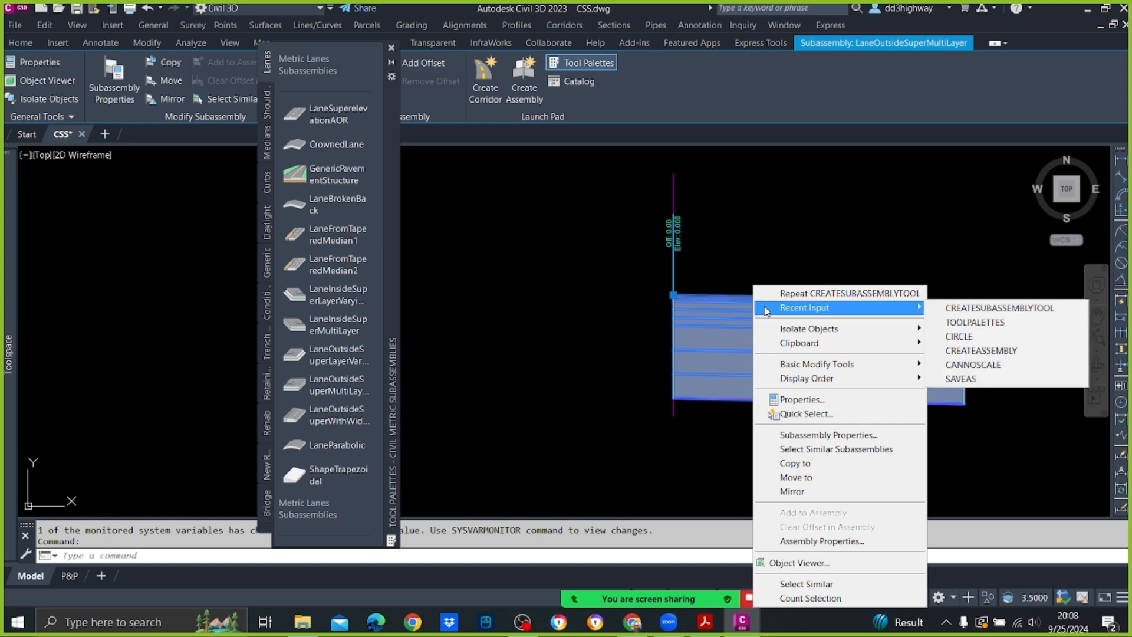
{"action": "left_click", "coordinate": [831, 434]}
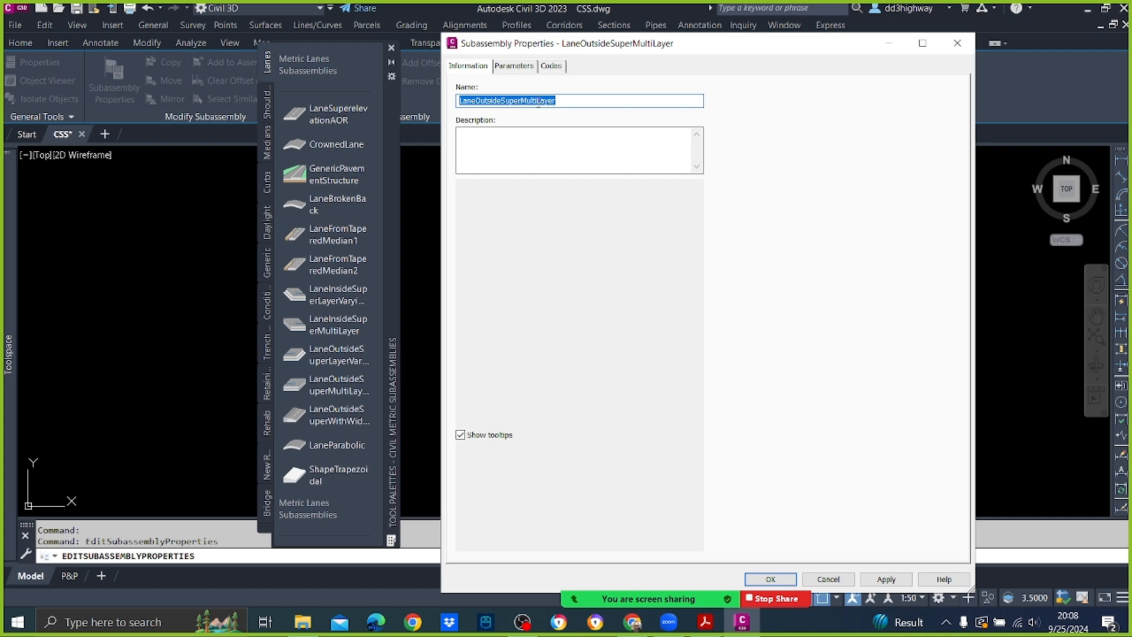
{"action": "left_click", "coordinate": [562, 101]}
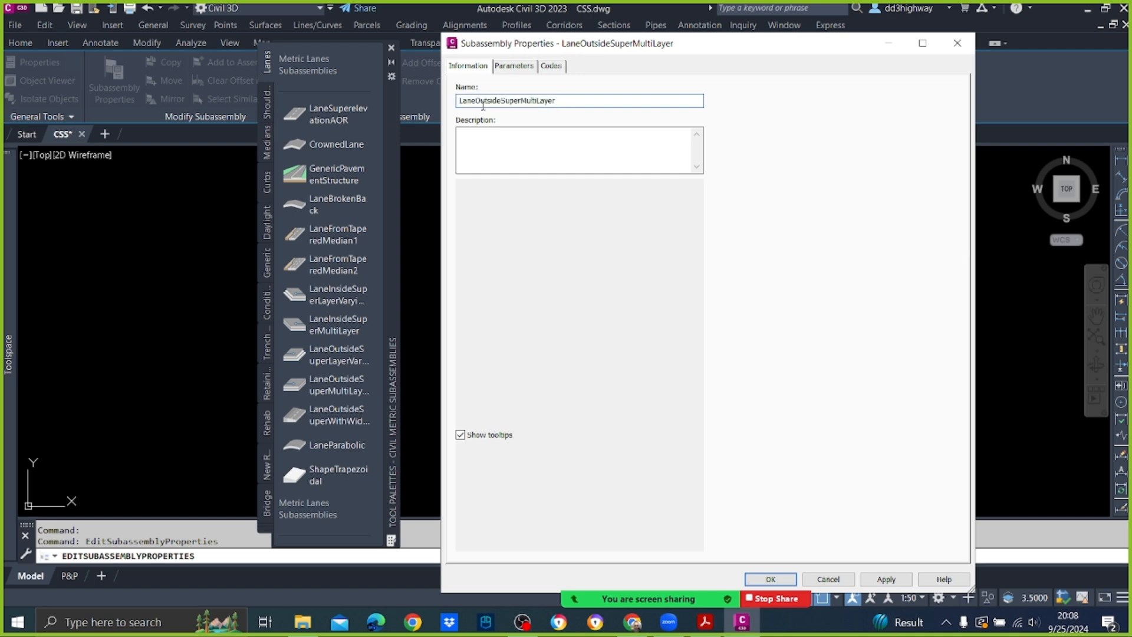
{"action": "type", "text": "-R"}
{"action": "left_click", "coordinate": [514, 65]}
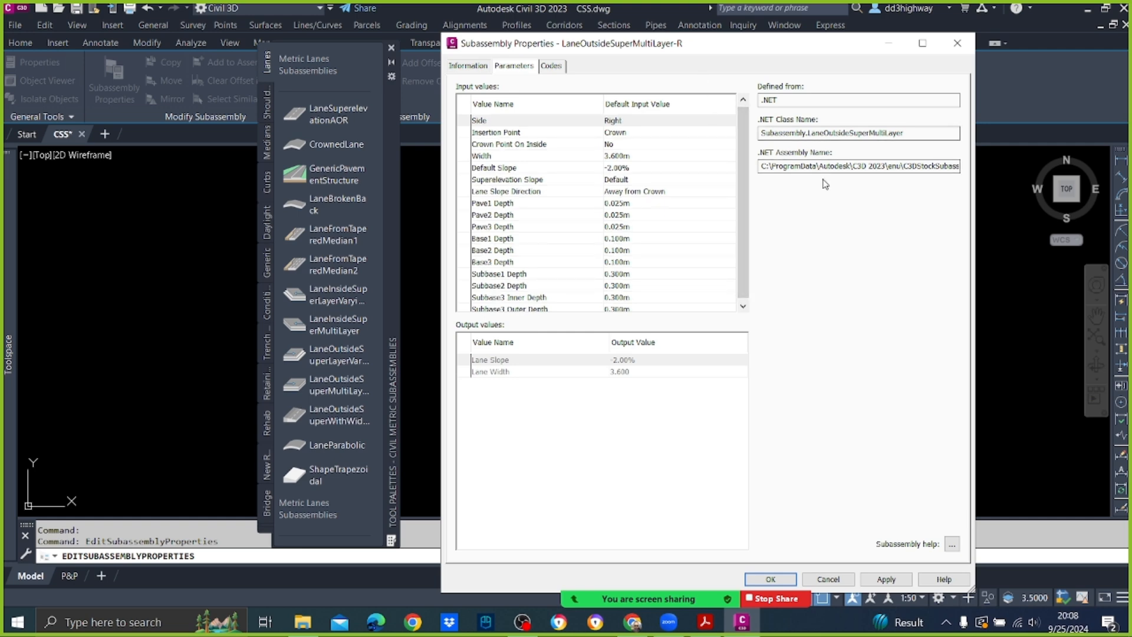
Review the help page of the LaneOutsideSuperMultiLayer subassembly, including its input and target parameters.
{"action": "left_click", "coordinate": [952, 545]}
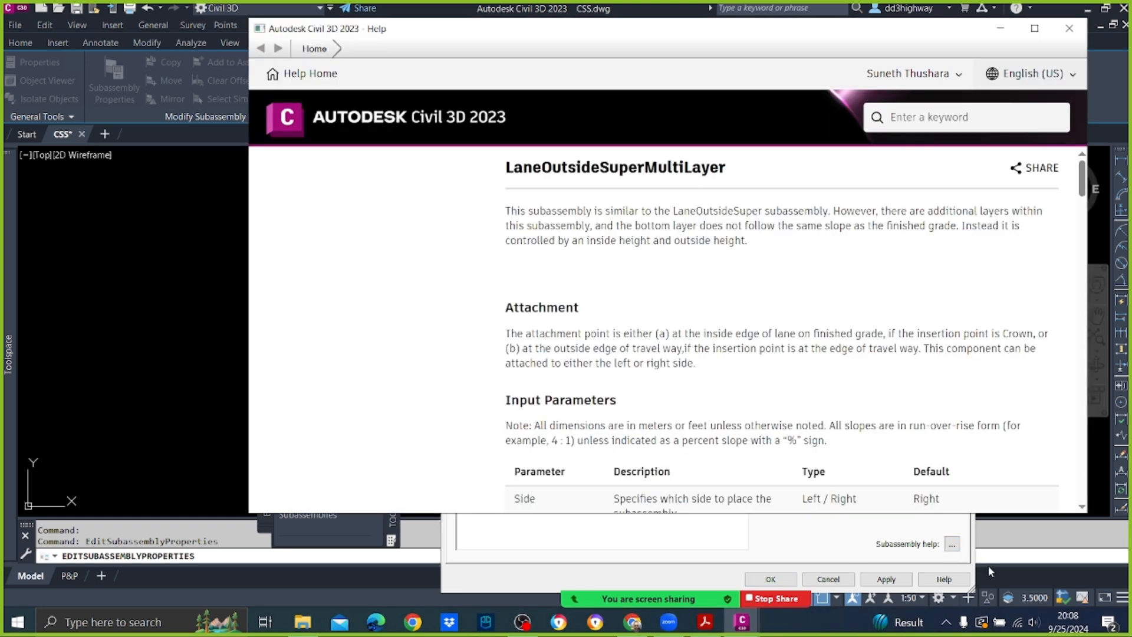
{"action": "scroll", "coordinate": [784, 320], "scroll_direction": "down", "scroll_amount": 6}
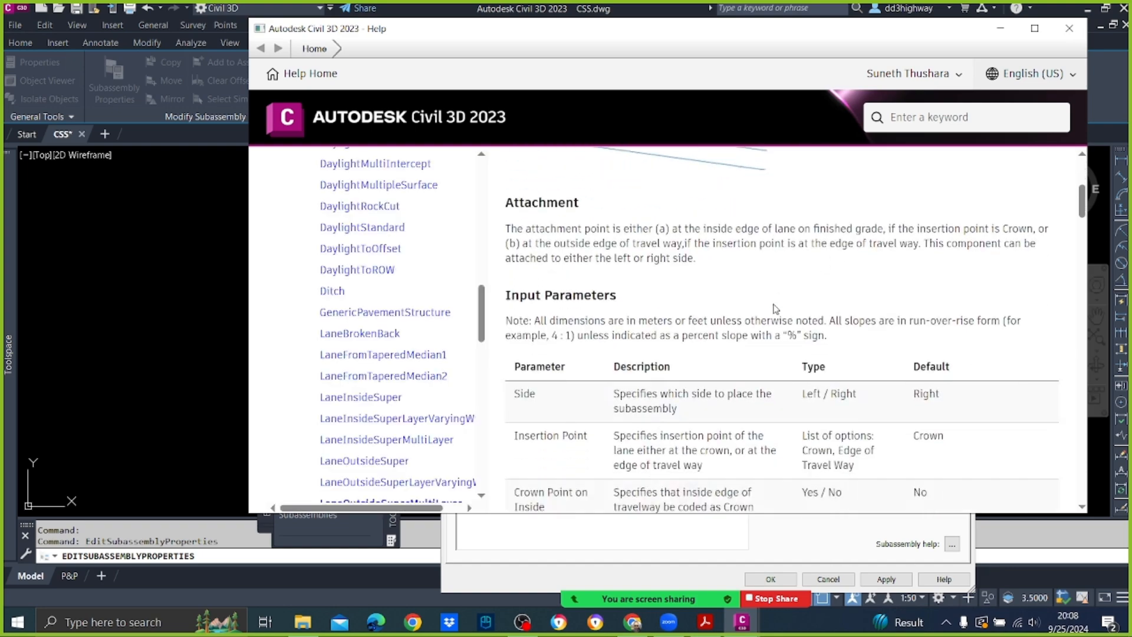
{"action": "scroll", "coordinate": [738, 299], "scroll_direction": "down", "scroll_amount": 12}
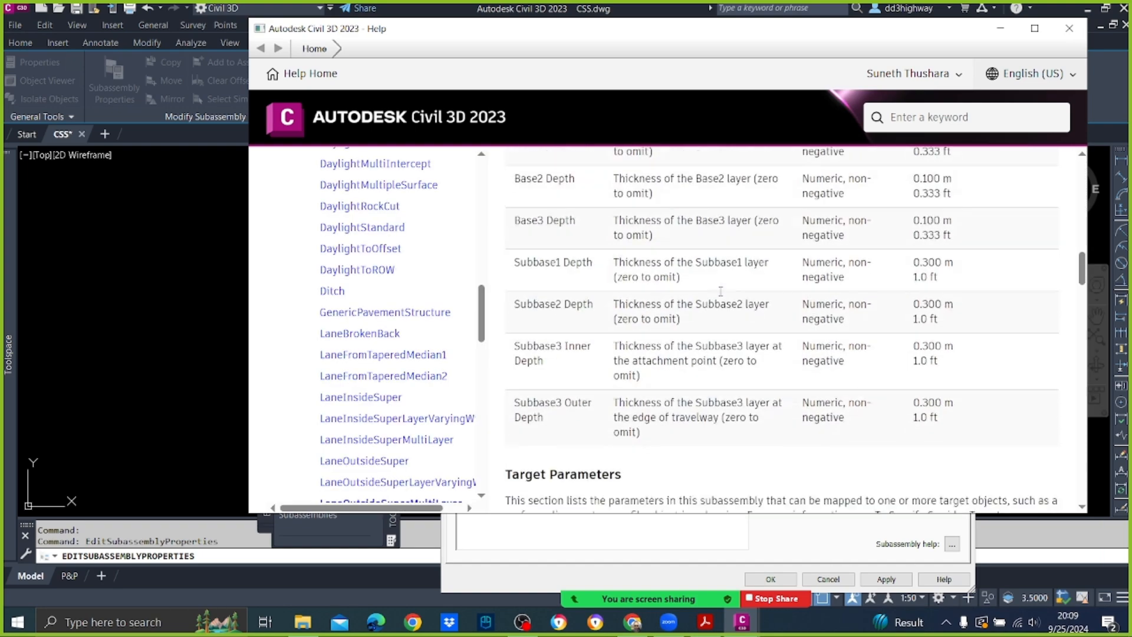
{"action": "scroll", "coordinate": [722, 289], "scroll_direction": "down", "scroll_amount": 2}
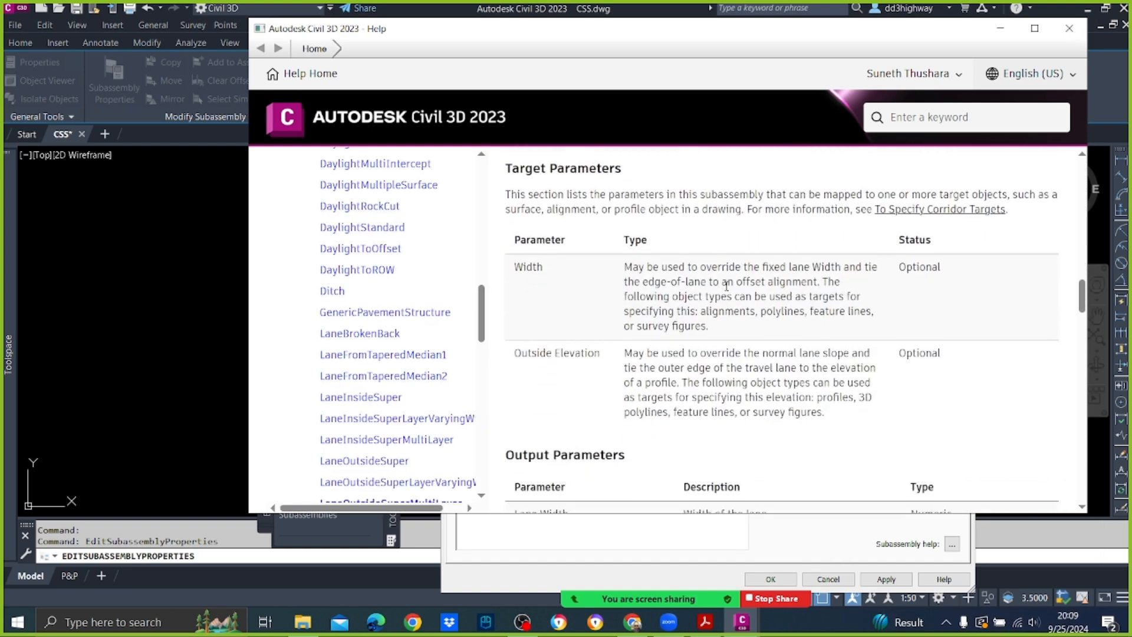
{"action": "left_click", "coordinate": [1068, 29]}
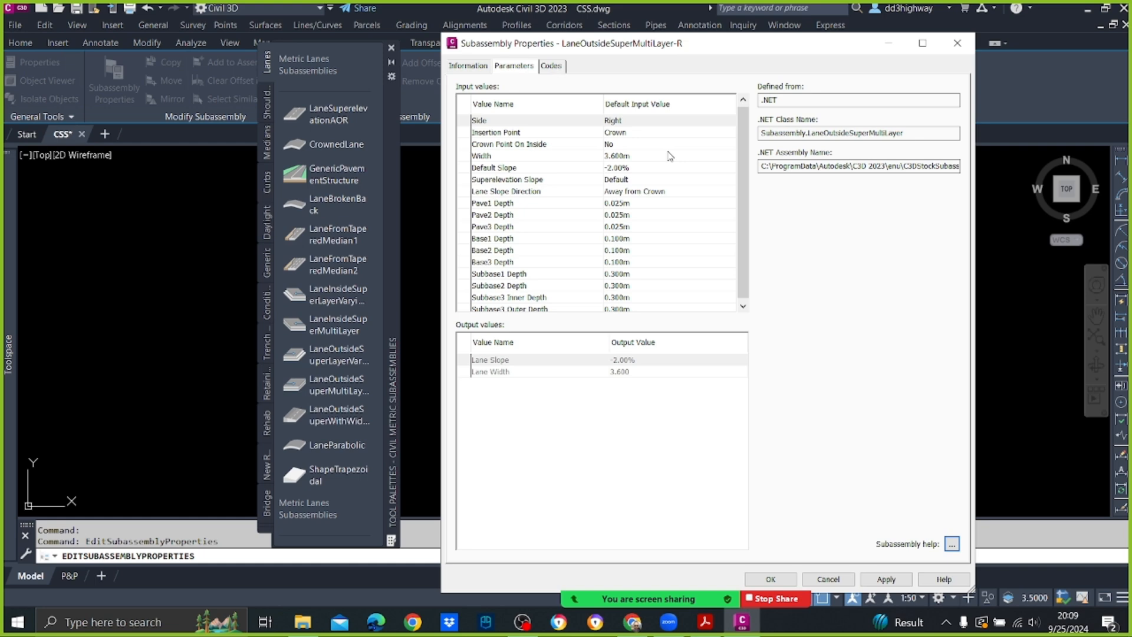
Set the right lane subassembly's width to 3.5 m and its default slope to -2.5%.
{"action": "left_click", "coordinate": [629, 159]}
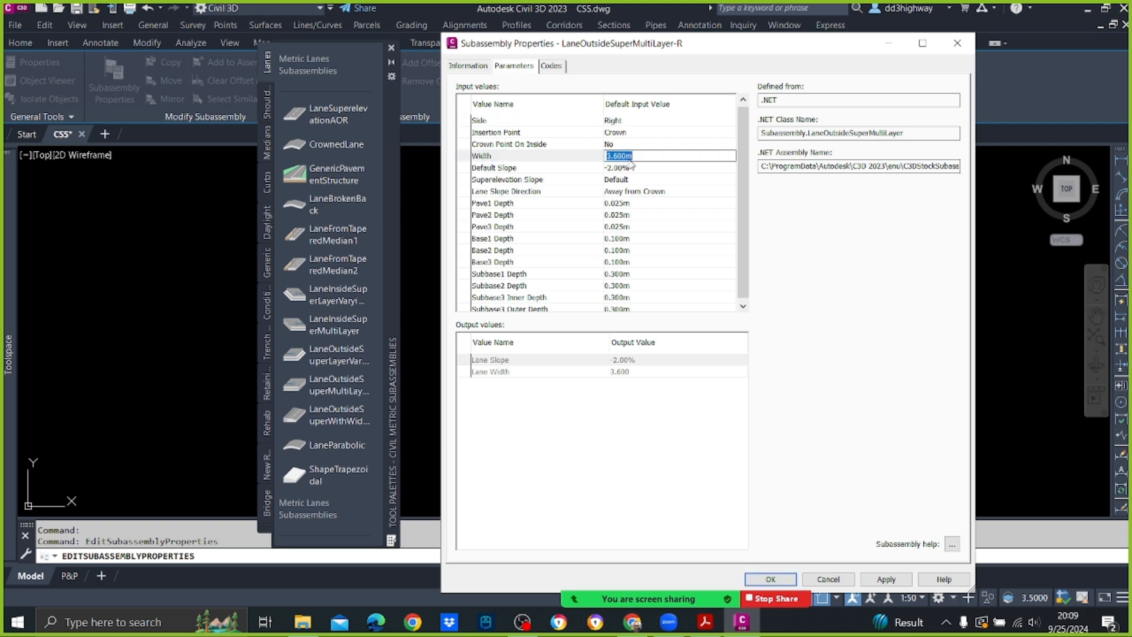
{"action": "type", "text": "3.5"}
{"action": "left_click", "coordinate": [636, 169]}
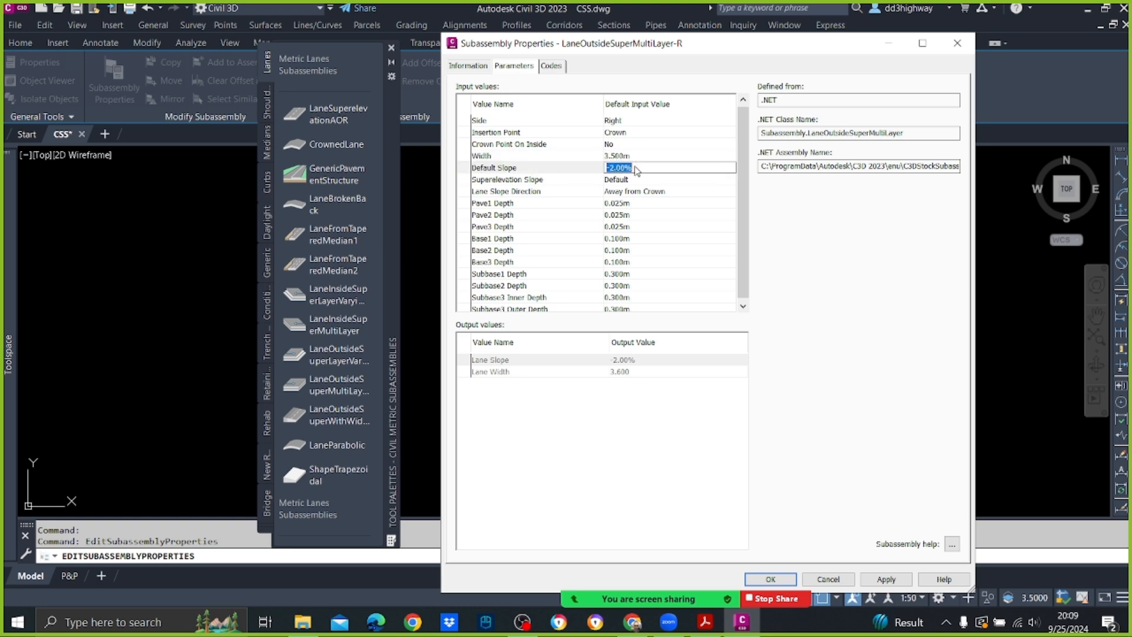
{"action": "type", "text": "-2.5"}
Set the lane's superelevation slope to Right Outside Lane.
{"action": "left_click", "coordinate": [645, 181]}
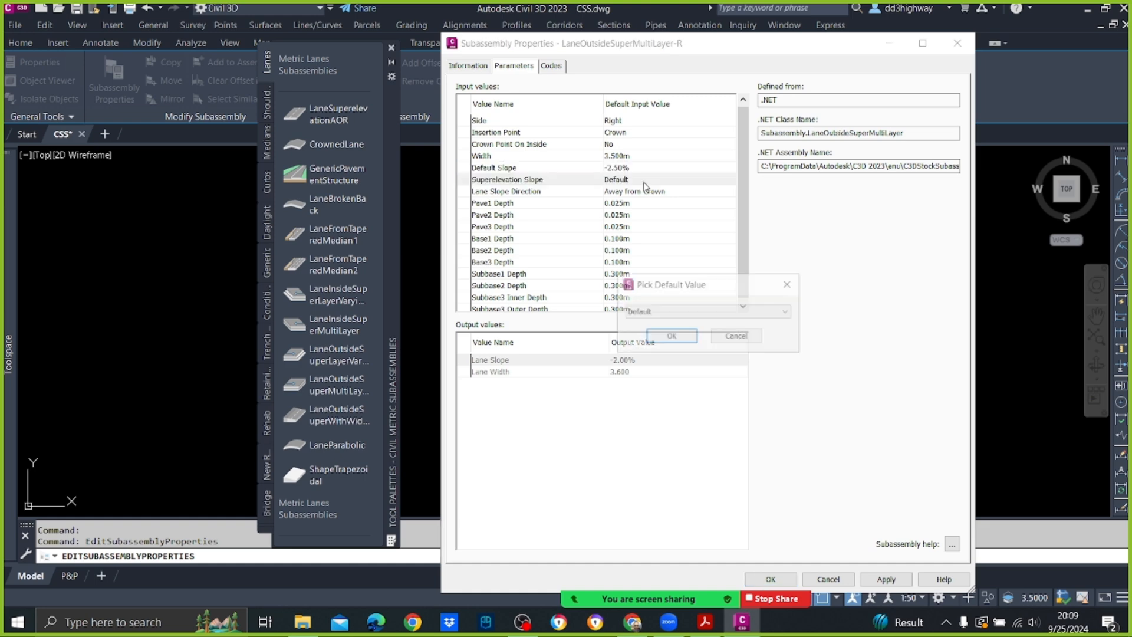
{"action": "left_click", "coordinate": [704, 311]}
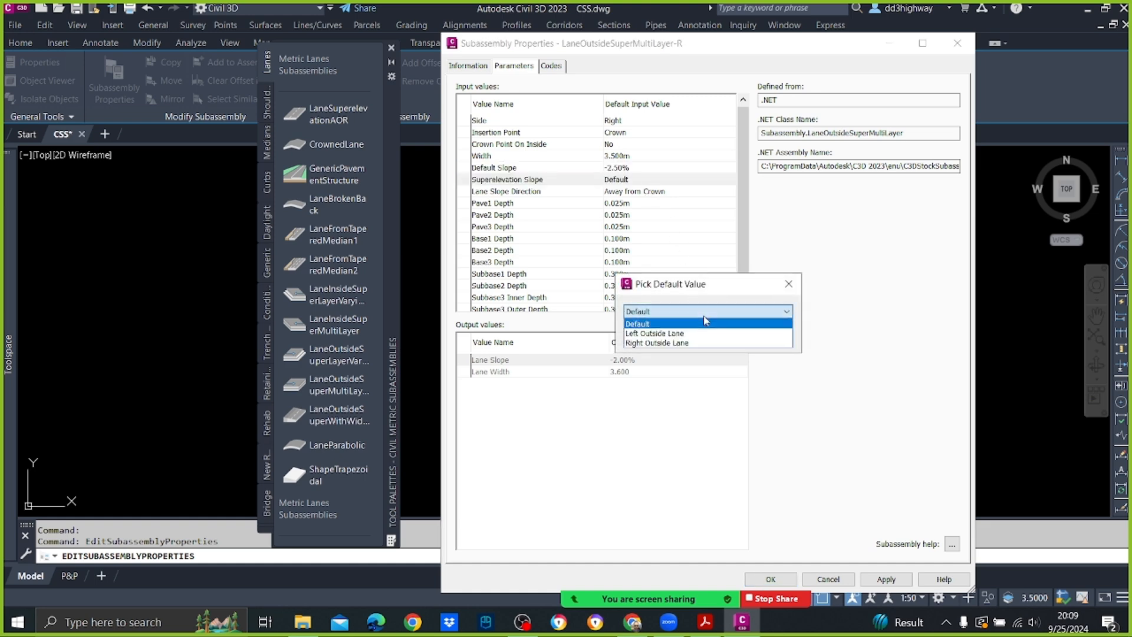
{"action": "left_click", "coordinate": [697, 343]}
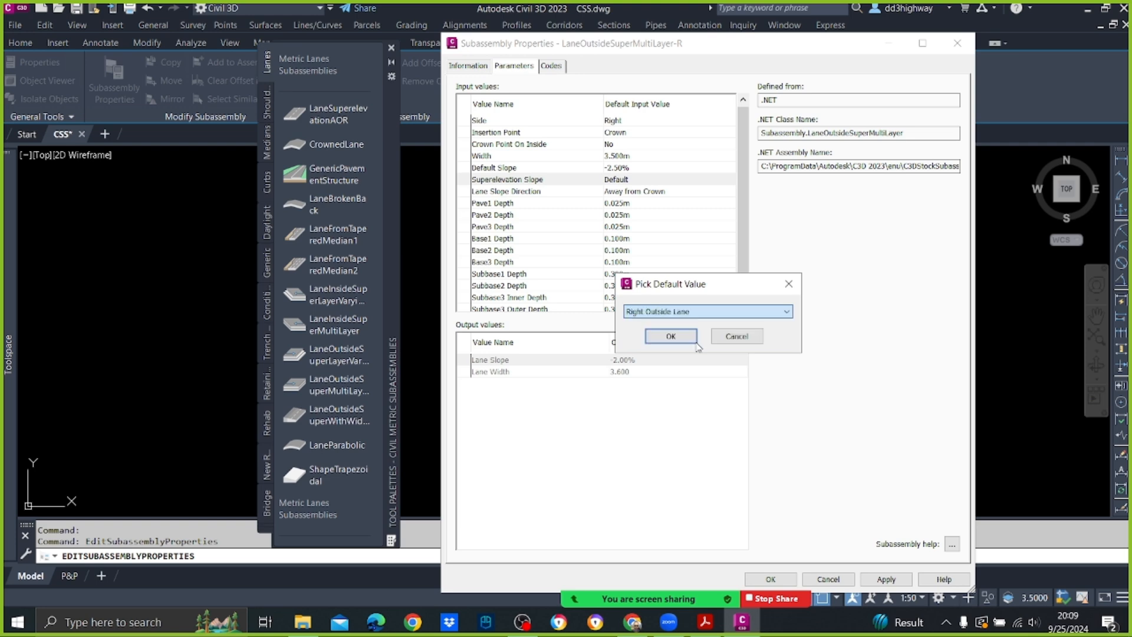
{"action": "left_click", "coordinate": [671, 340]}
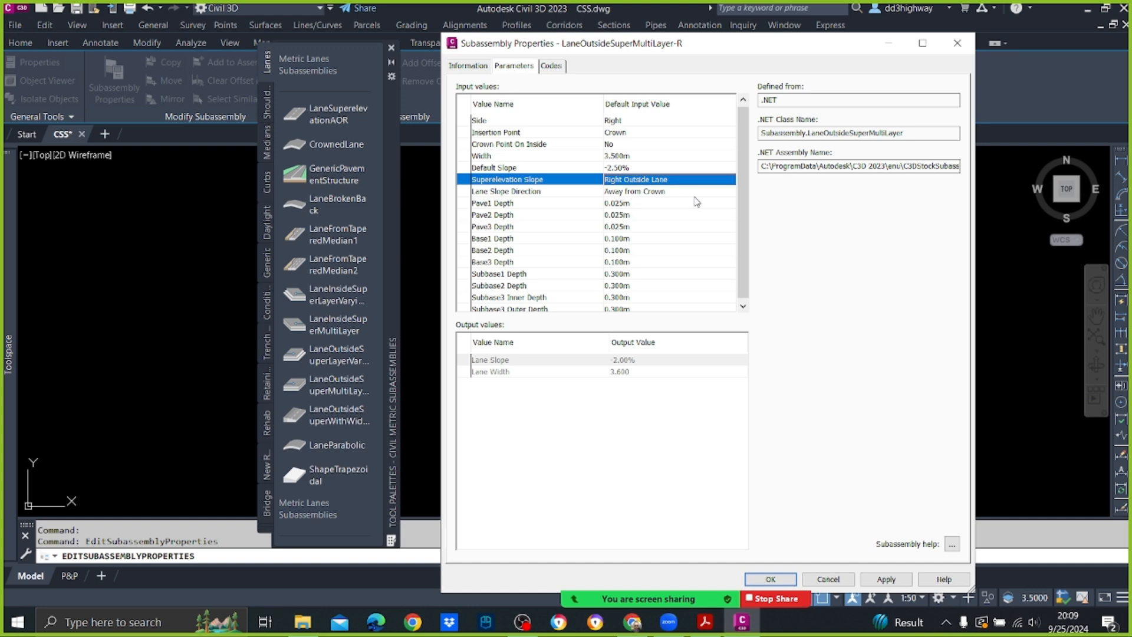
Set the lane's Pave1 depth to 0.40 m and its Pave2 depth to 0.060 m.
{"action": "left_click", "coordinate": [629, 204]}
{"action": "type", "text": "0.40"}
{"action": "left_click", "coordinate": [629, 215]}
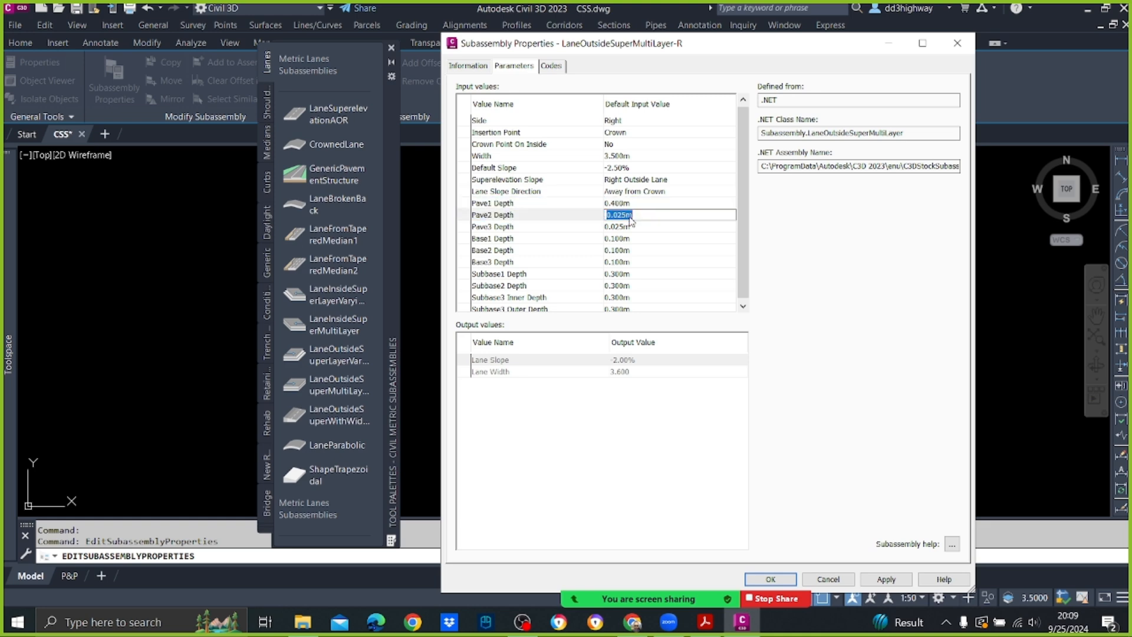
{"action": "type", "text": "0"}
Set the Pave3, Base1, Base2 and Base3 depths of the lane to 0.
{"action": "left_click", "coordinate": [659, 230]}
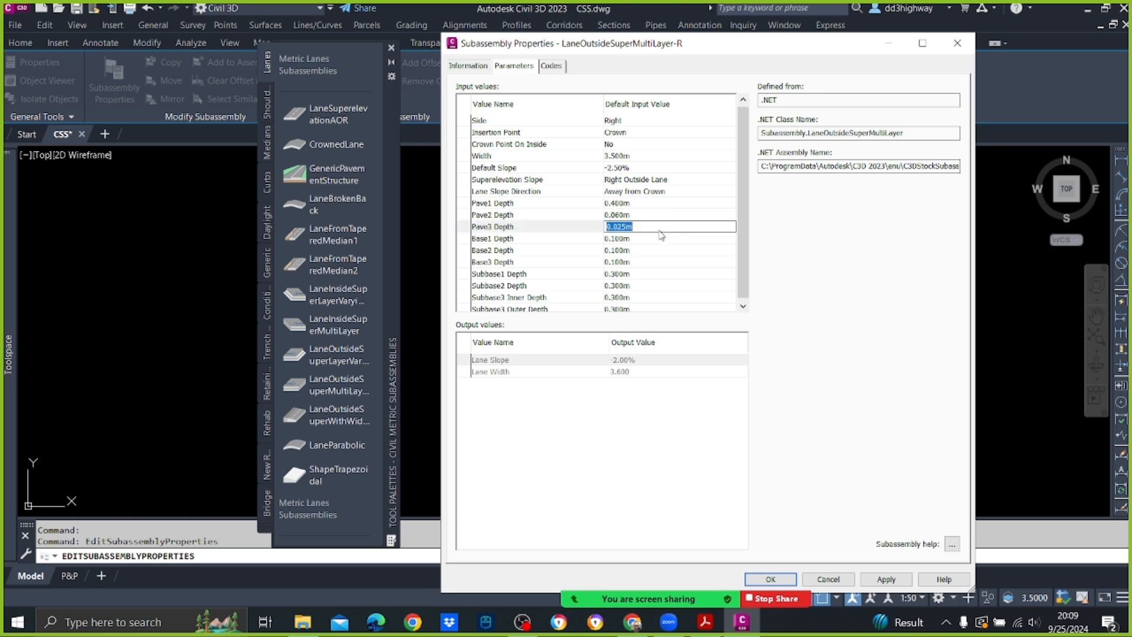
{"action": "type", "text": "0"}
{"action": "left_click", "coordinate": [627, 241]}
{"action": "type", "text": "0"}
{"action": "left_click", "coordinate": [629, 250]}
{"action": "type", "text": "0"}
{"action": "left_click", "coordinate": [627, 263]}
{"action": "type", "text": "0"}
Set the Subbase1, Subbase2, Subbase3 inner and Subbase3 outer depths to 0 and apply the lane's parameters.
{"action": "left_click", "coordinate": [628, 277]}
{"action": "type", "text": "0"}
{"action": "left_click", "coordinate": [627, 288]}
{"action": "type", "text": "0"}
{"action": "left_click", "coordinate": [627, 299]}
{"action": "type", "text": "0"}
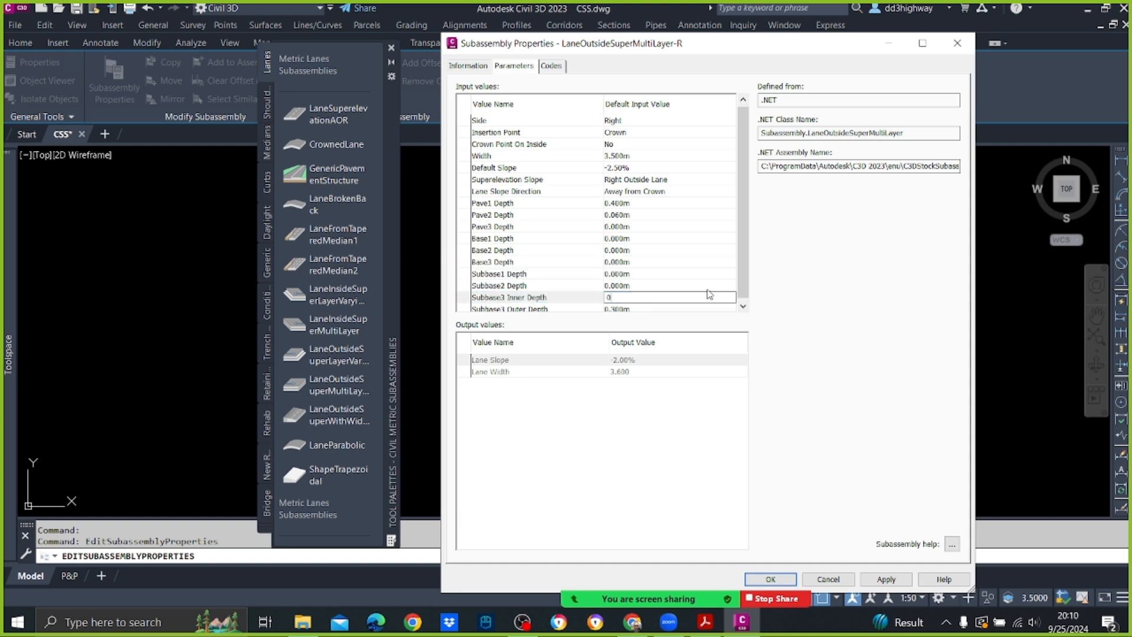
{"action": "left_click", "coordinate": [742, 307]}
{"action": "left_click", "coordinate": [652, 307]}
{"action": "type", "text": "0"}
{"action": "left_click", "coordinate": [884, 579]}
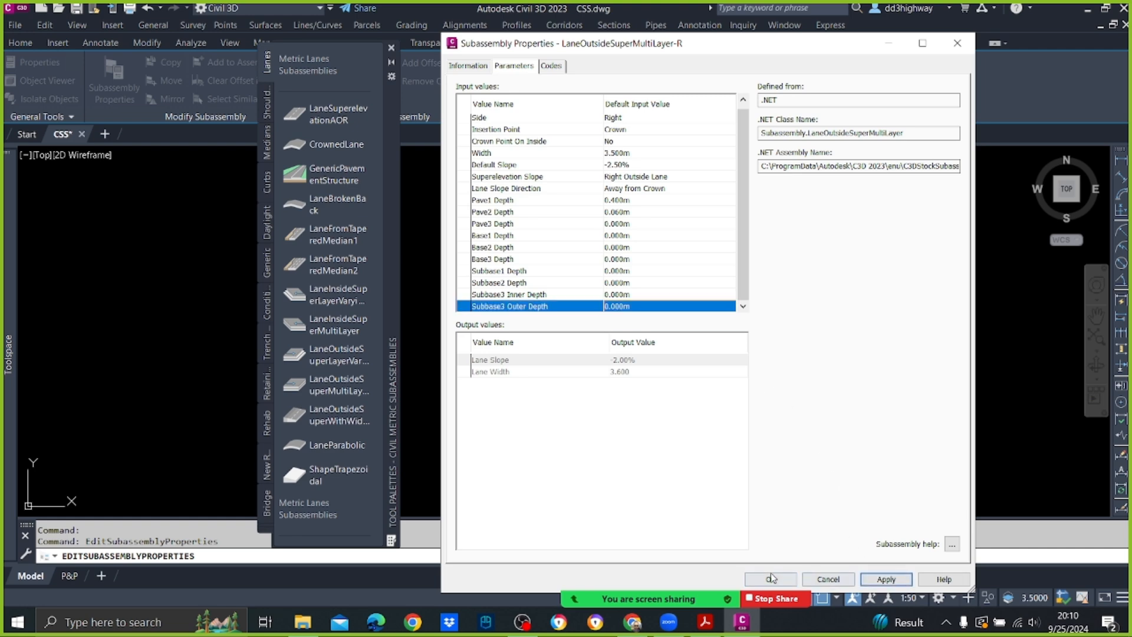
{"action": "left_click", "coordinate": [767, 574]}
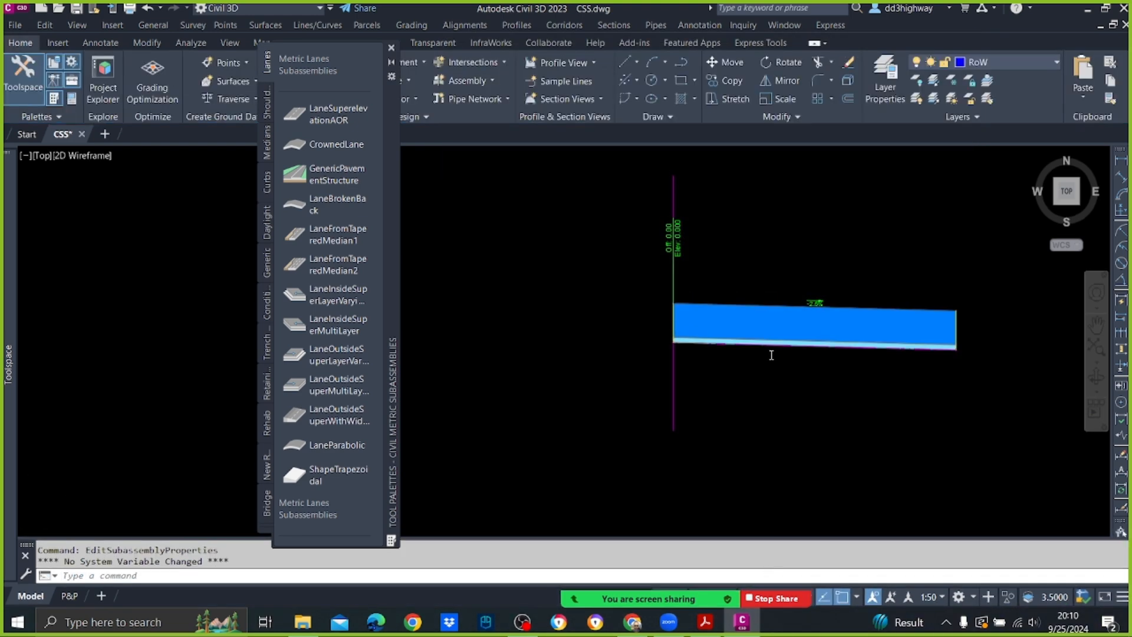
Reopen the lane's subassembly properties and set the Pave1 depth to 0.040 m.
{"action": "scroll", "coordinate": [826, 286], "scroll_direction": "up", "scroll_amount": 3}
{"action": "scroll", "coordinate": [586, 279], "scroll_direction": "up", "scroll_amount": 1}
{"action": "left_click", "coordinate": [581, 278]}
{"action": "right_click", "coordinate": [581, 279]}
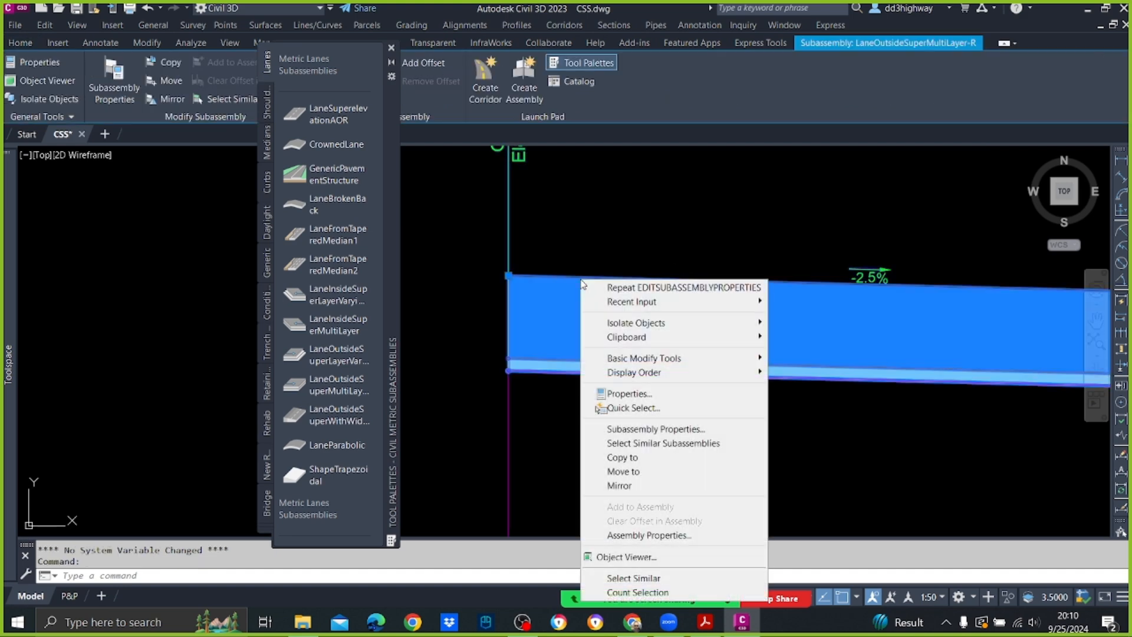
{"action": "left_click", "coordinate": [645, 432]}
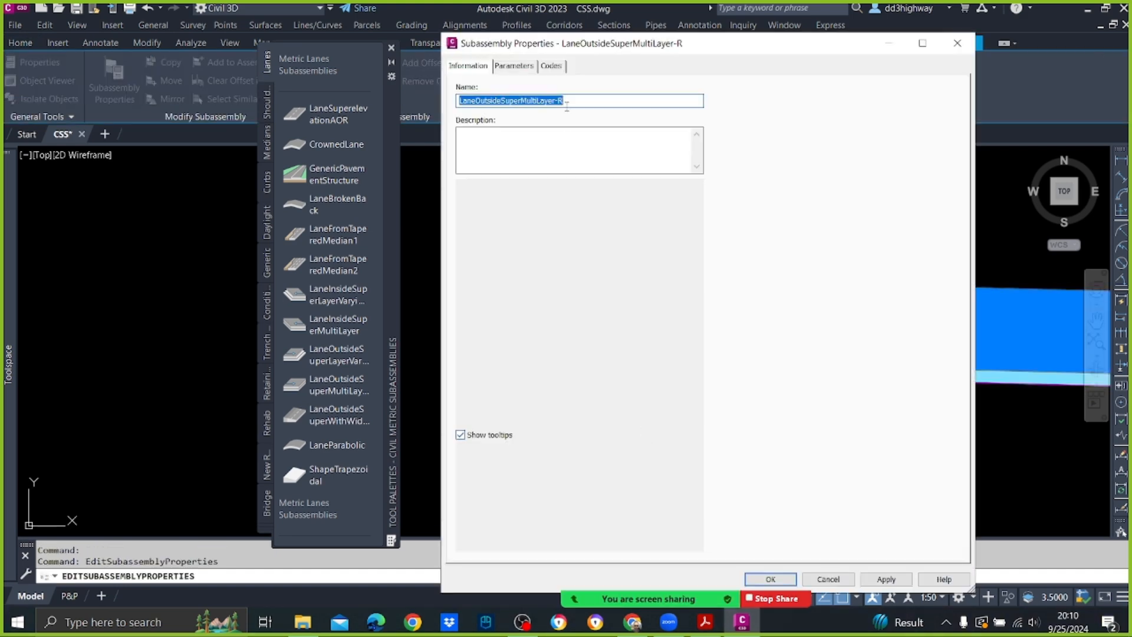
{"action": "left_click", "coordinate": [522, 66]}
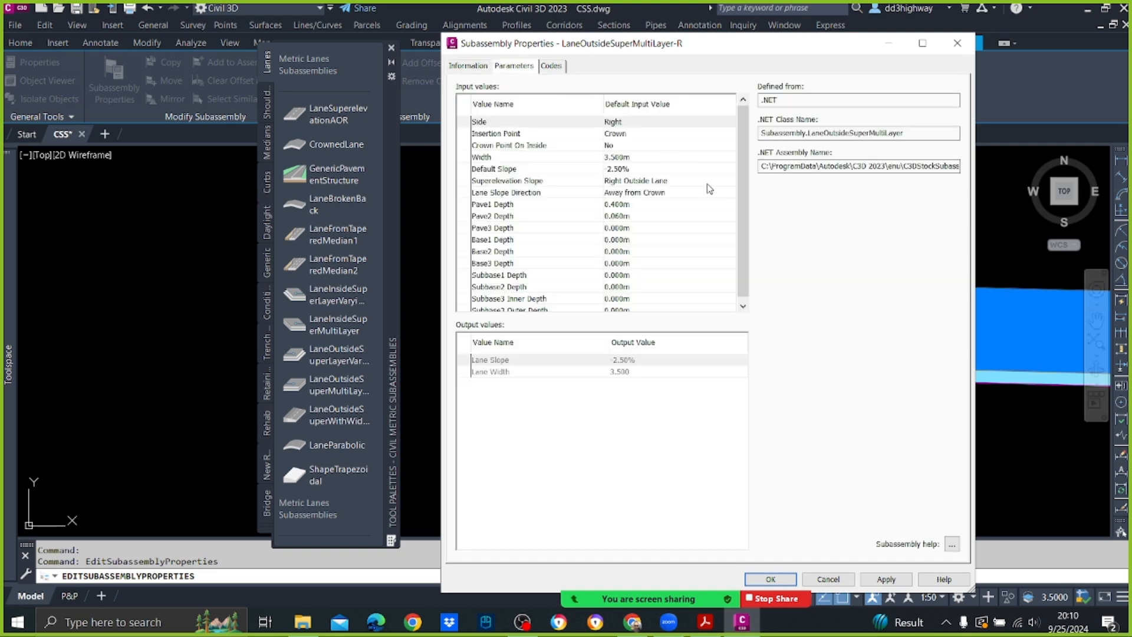
{"action": "left_click", "coordinate": [627, 208]}
{"action": "type", "text": "0."}
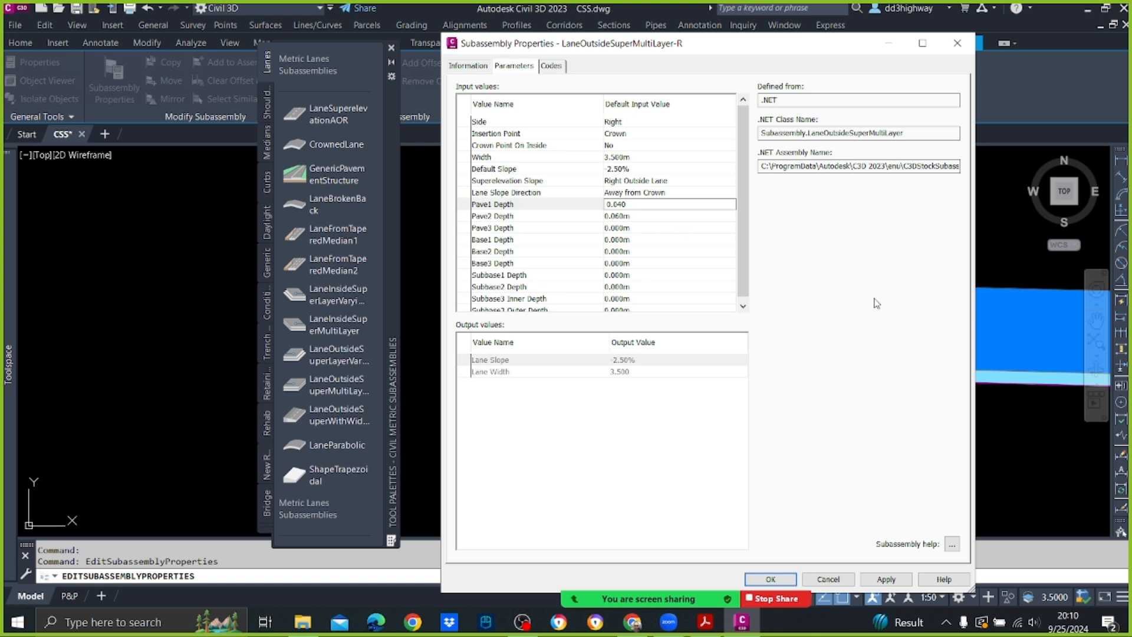
{"action": "type", "text": "040"}
{"action": "left_click", "coordinate": [885, 579]}
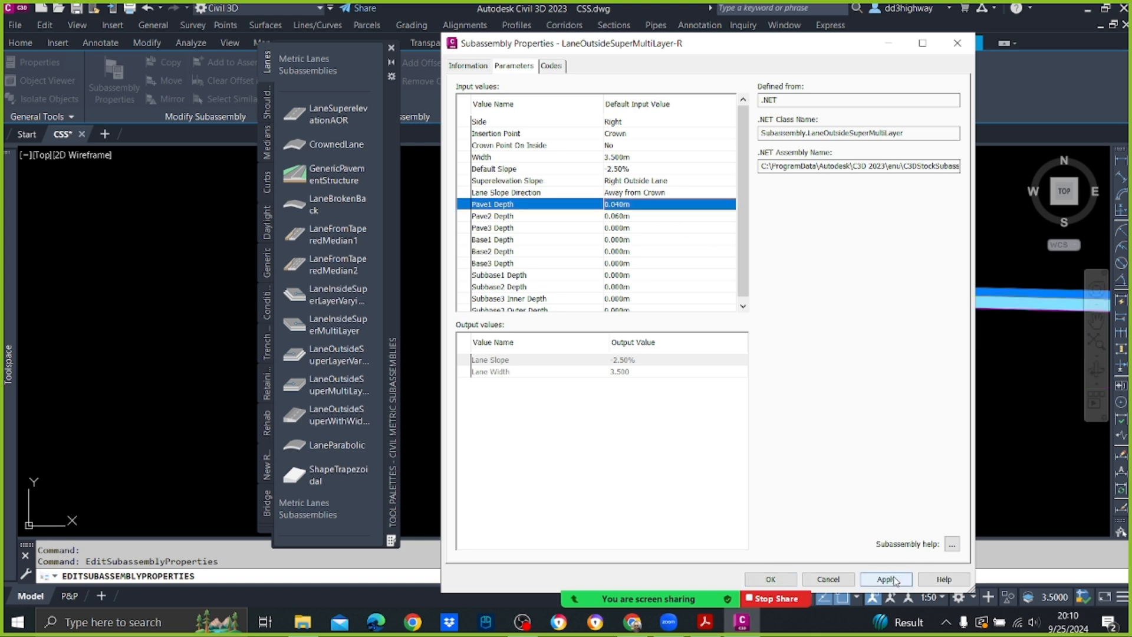
{"action": "left_click", "coordinate": [772, 579]}
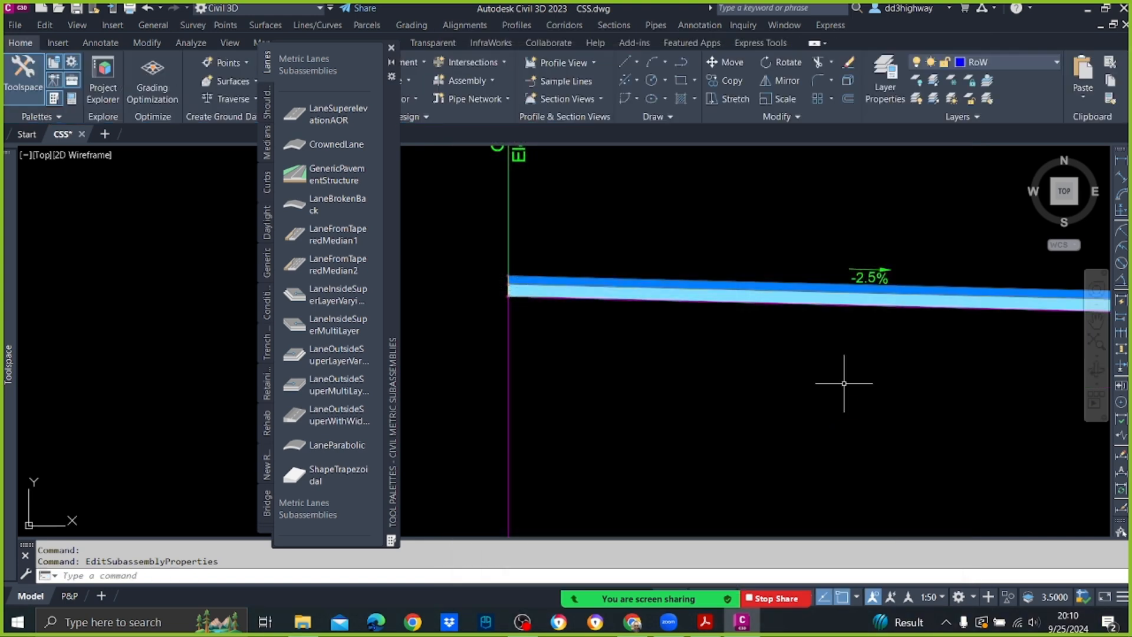
Mirror the right lane subassembly about the assembly baseline from its top marker point, moving the tool palettes clear of the drawing.
{"action": "scroll", "coordinate": [958, 303], "scroll_direction": "up", "scroll_amount": 6}
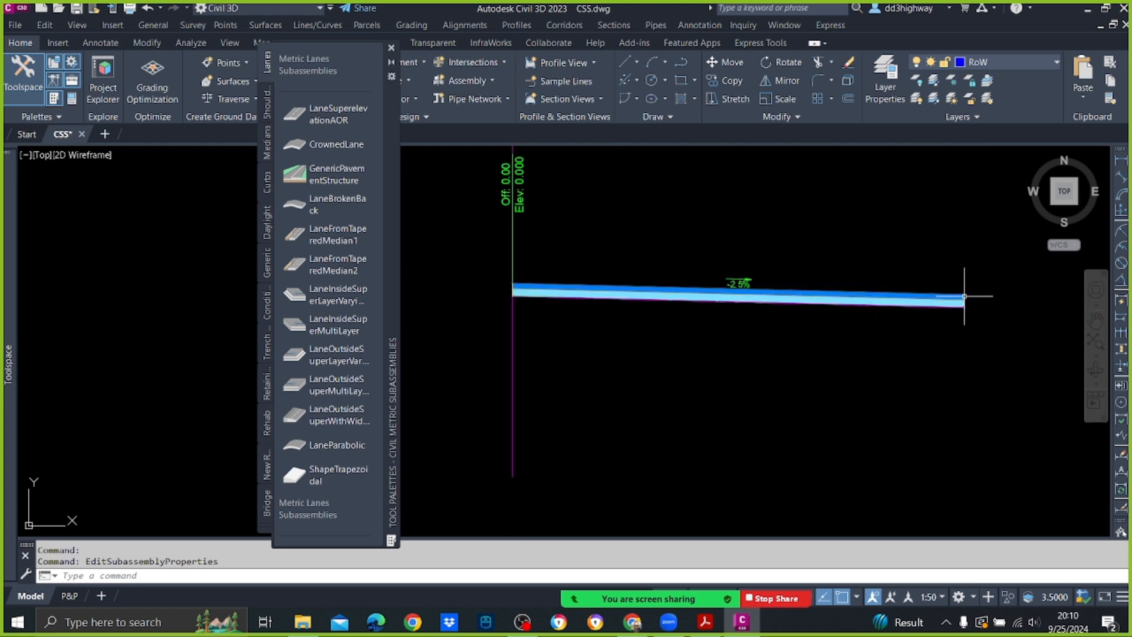
{"action": "scroll", "coordinate": [888, 271], "scroll_direction": "down", "scroll_amount": 5}
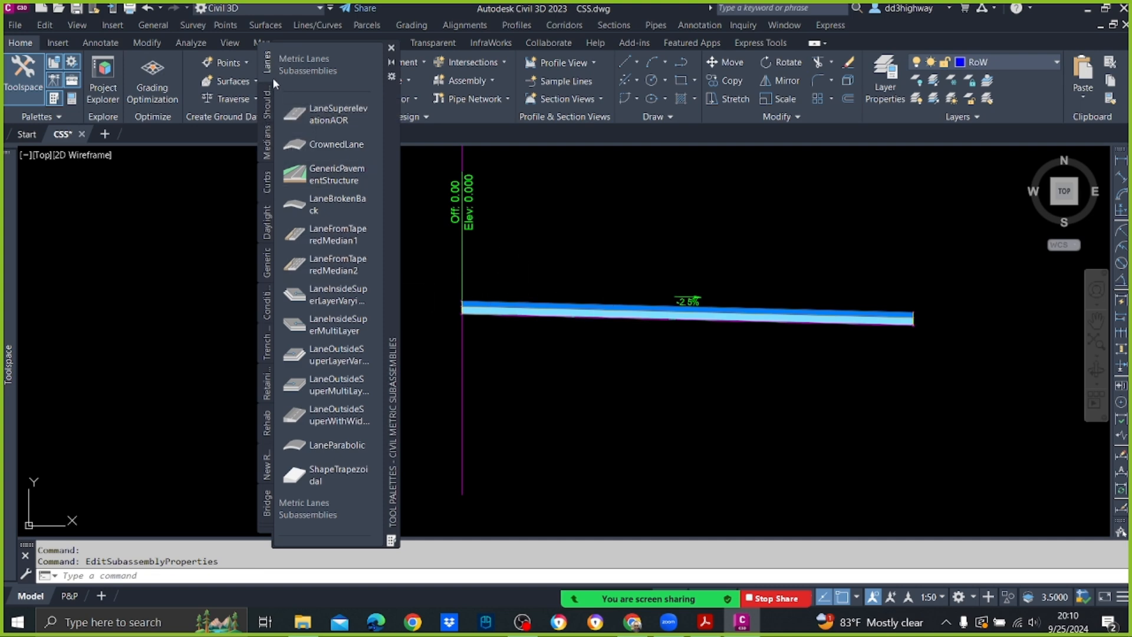
{"action": "left_click_drag", "start_coordinate": [395, 113], "coordinate": [260, 278]}
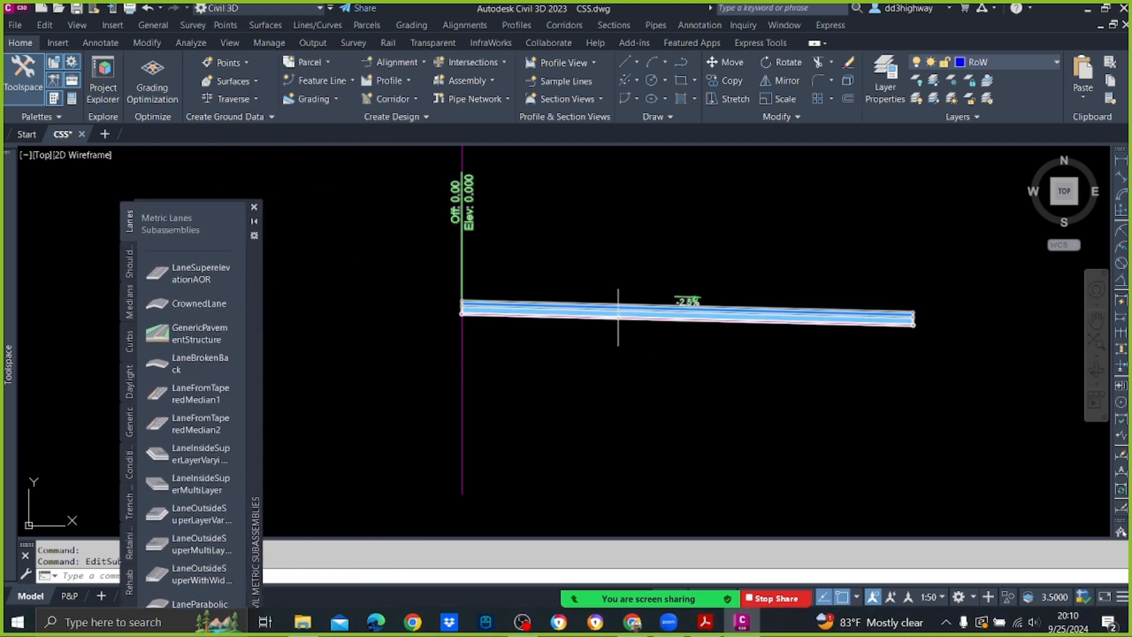
{"action": "left_click", "coordinate": [653, 333]}
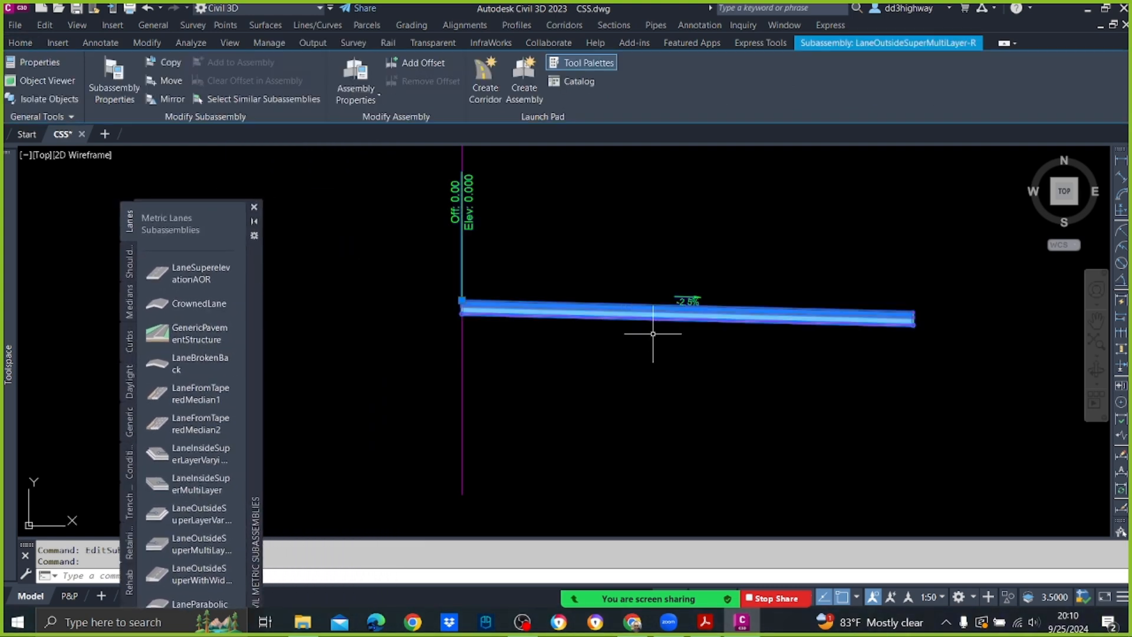
{"action": "left_click", "coordinate": [172, 99]}
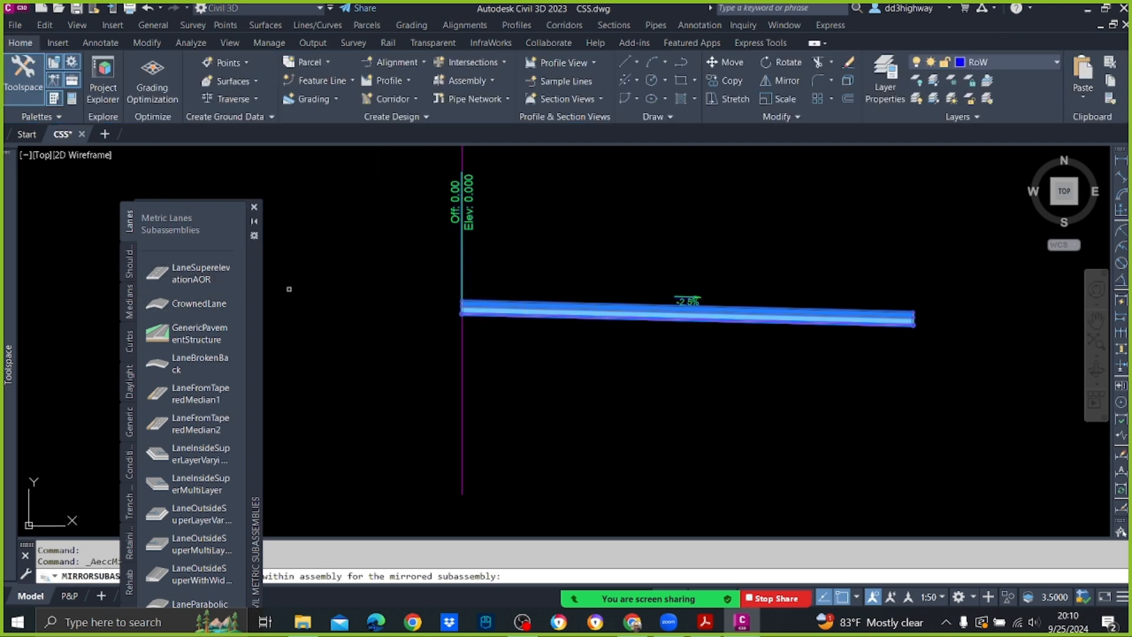
{"action": "mouse_move", "coordinate": [257, 278]}
{"action": "left_mouse_down"}
{"action": "mouse_move", "coordinate": [264, 218]}
{"action": "mouse_move", "coordinate": [221, 99]}
{"action": "mouse_move", "coordinate": [225, 59]}
{"action": "left_mouse_up"}
{"action": "scroll", "coordinate": [501, 312], "scroll_direction": "up", "scroll_amount": 5}
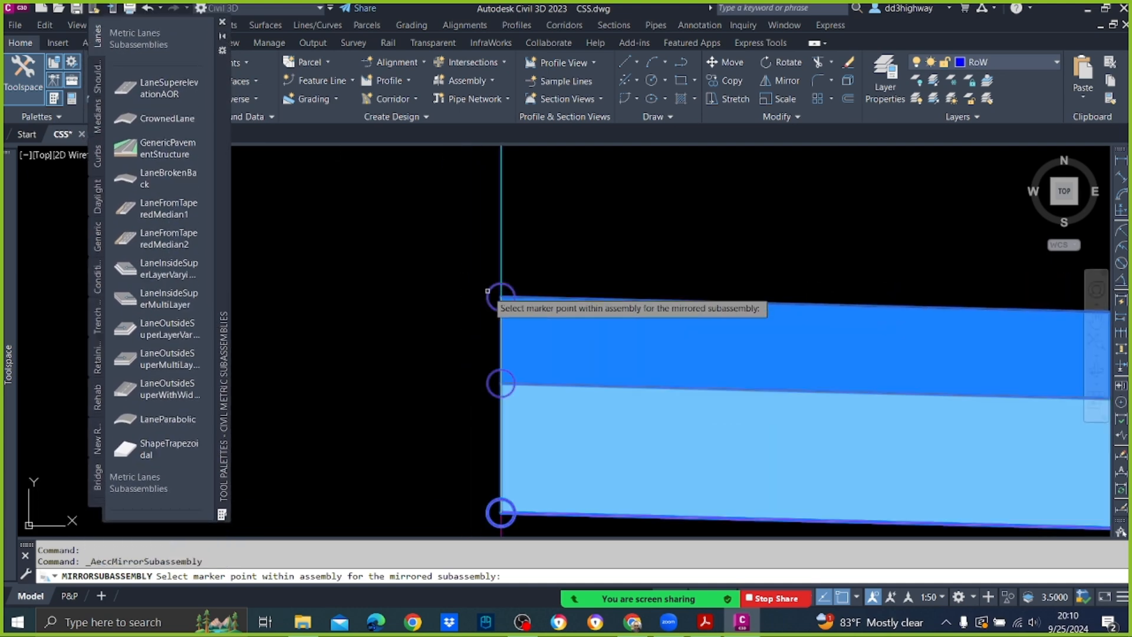
{"action": "left_click", "coordinate": [501, 298]}
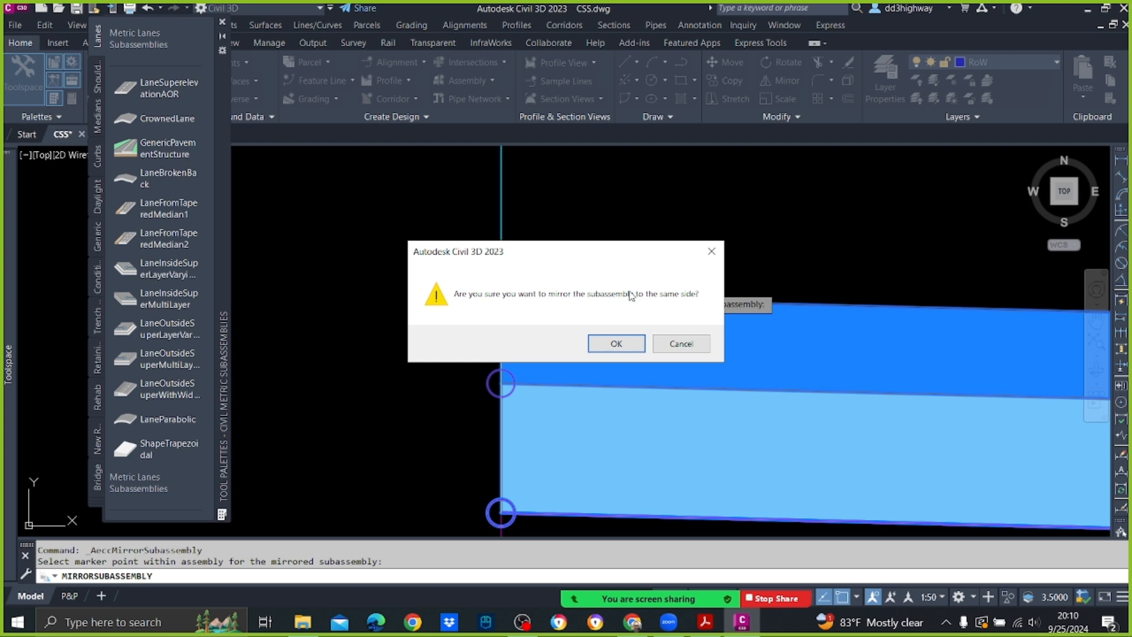
{"action": "left_click", "coordinate": [622, 342]}
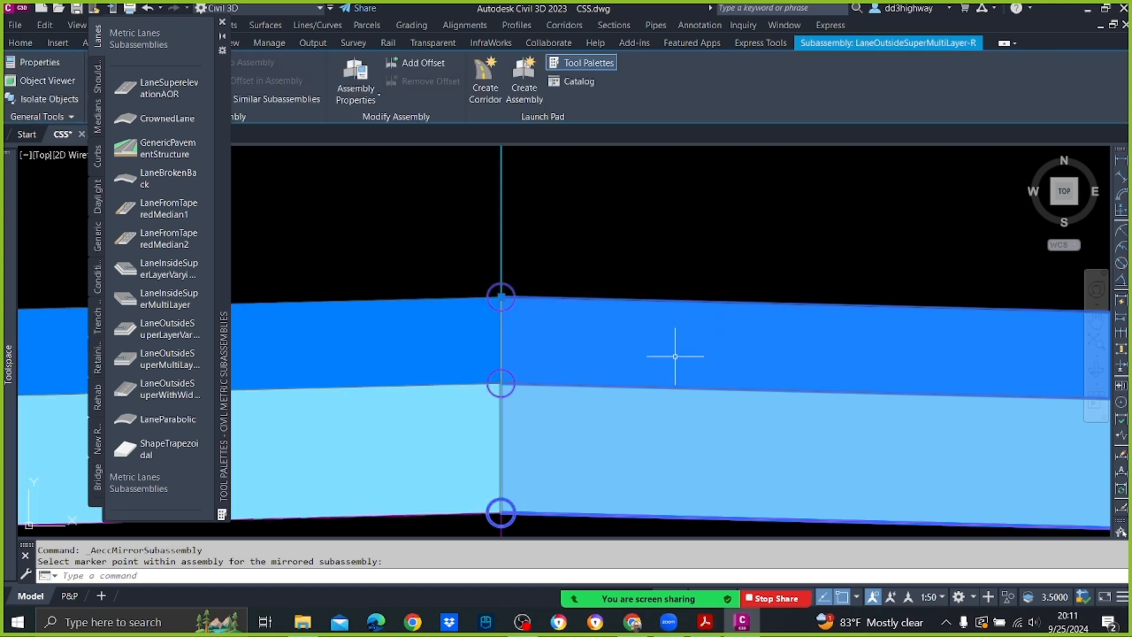
{"action": "key", "text": "Escape"}
Rename the mirrored left lane subassembly as LaneOutsideSuperMultiLayer-L.
{"action": "scroll", "coordinate": [675, 341], "scroll_direction": "down", "scroll_amount": 4}
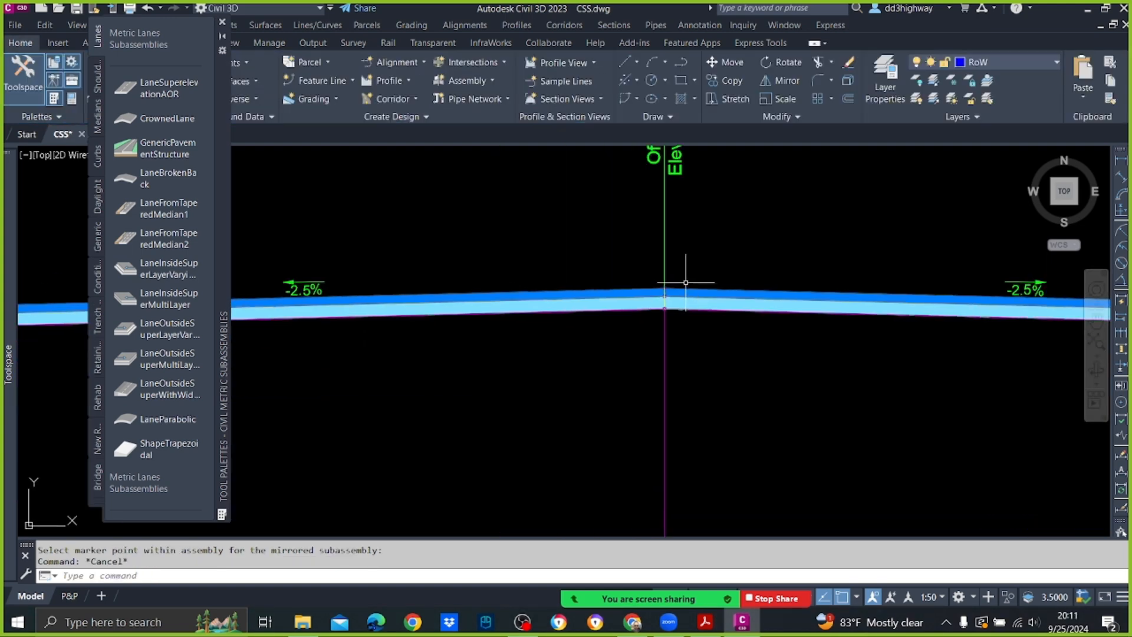
{"action": "scroll", "coordinate": [644, 279], "scroll_direction": "down", "scroll_amount": 4}
{"action": "scroll", "coordinate": [624, 285], "scroll_direction": "up", "scroll_amount": 4}
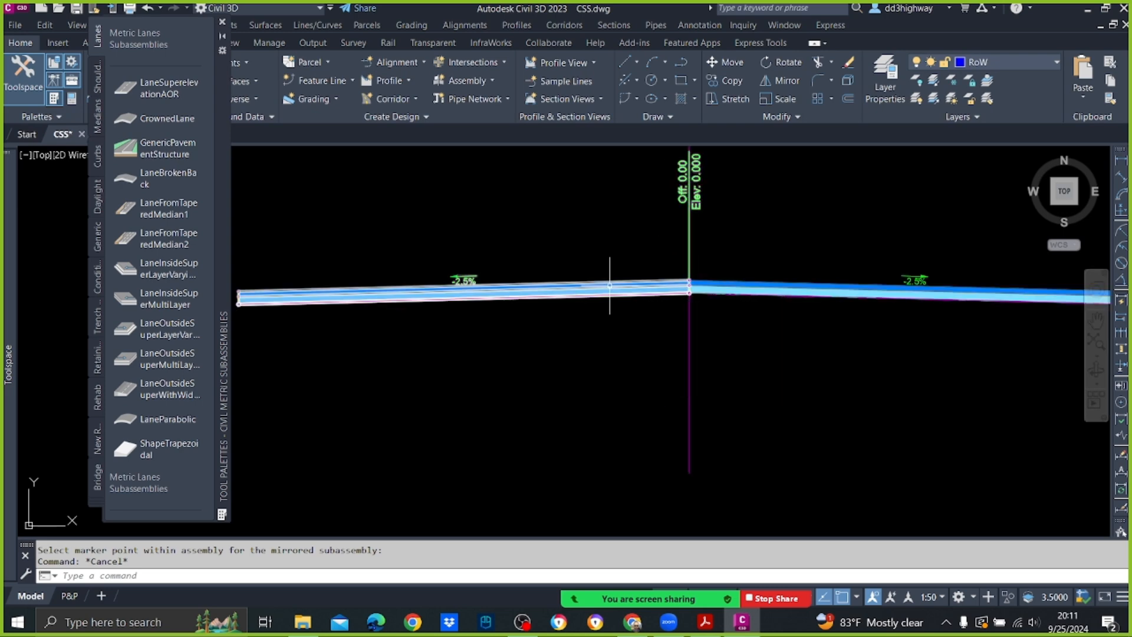
{"action": "left_click", "coordinate": [609, 286]}
{"action": "right_click", "coordinate": [608, 285]}
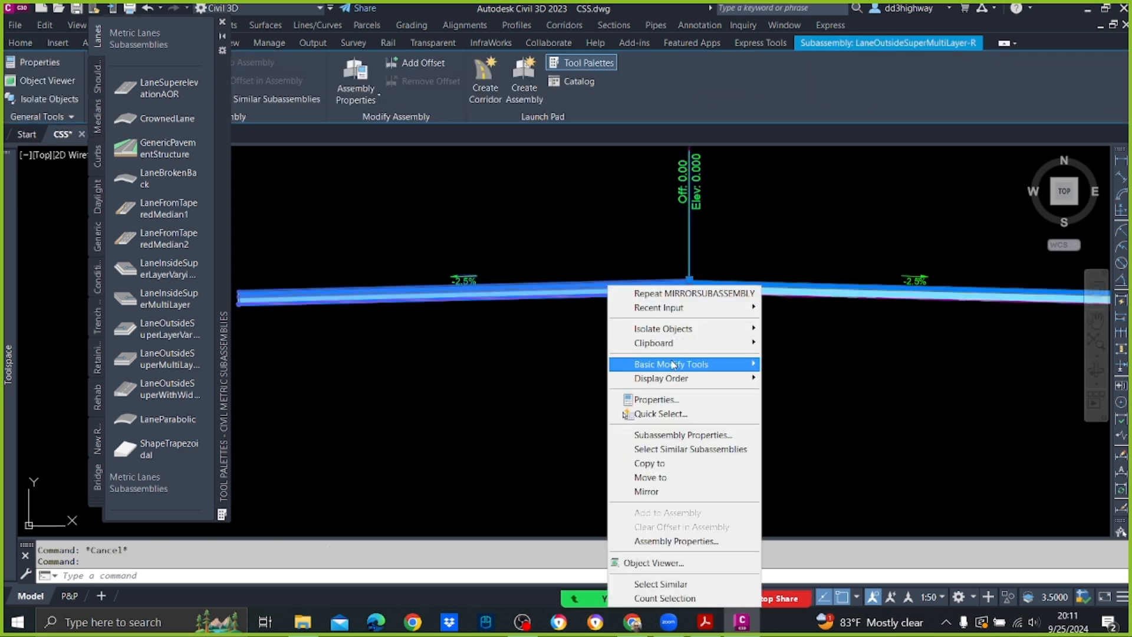
{"action": "left_click", "coordinate": [688, 437]}
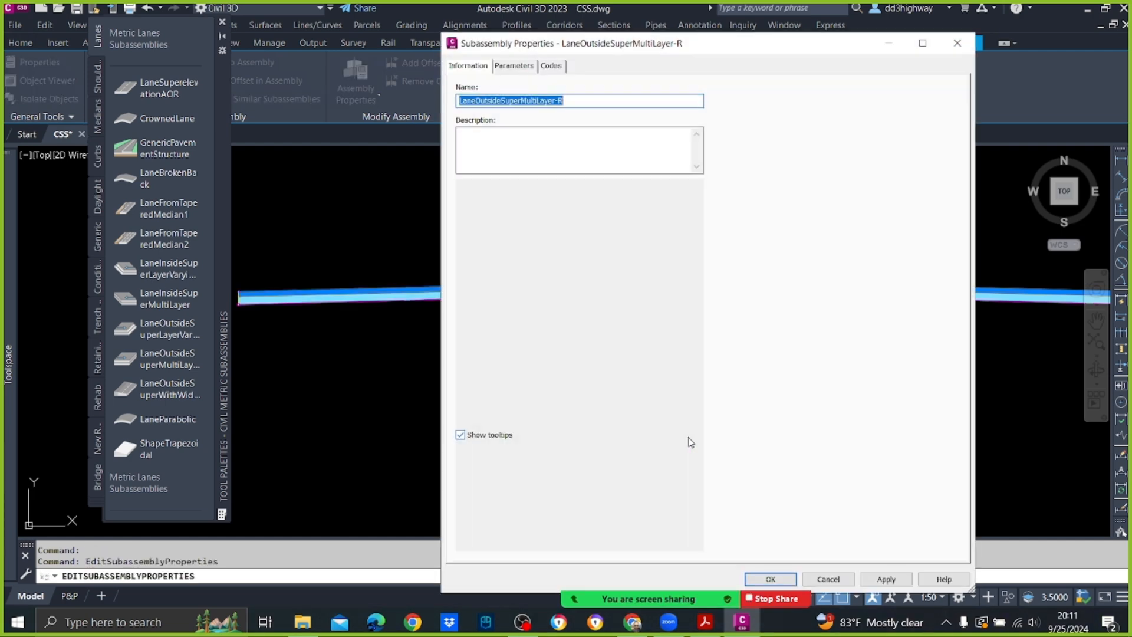
{"action": "left_click", "coordinate": [566, 98]}
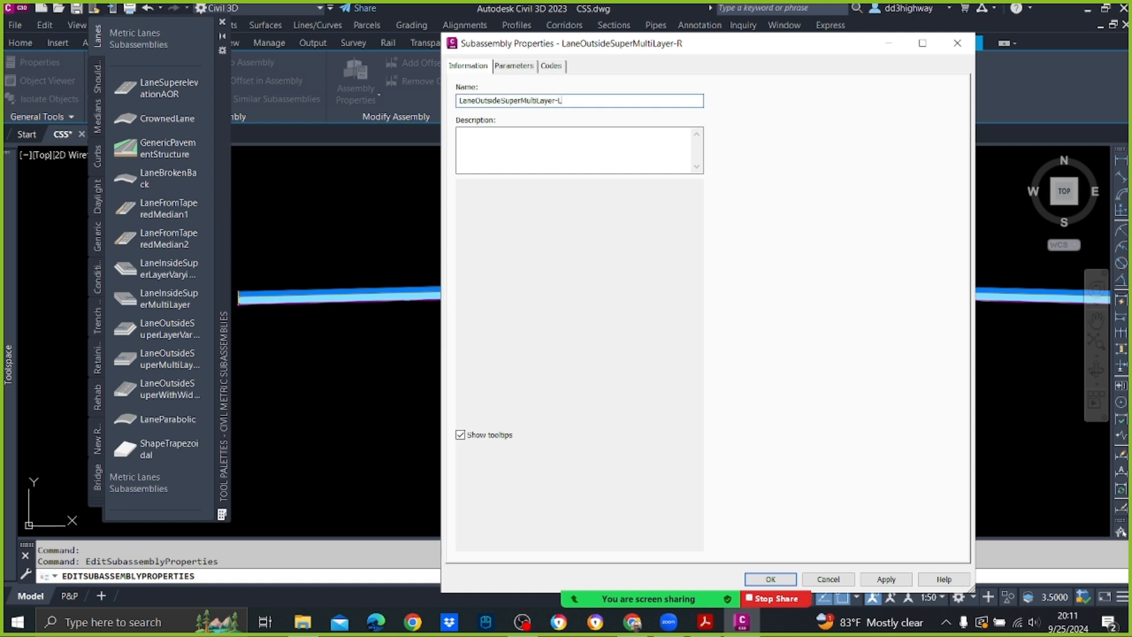
{"action": "type", "text": "L"}
Set the left lane's superelevation slope to Left Outside Lane and apply its parameters.
{"action": "left_click", "coordinate": [516, 67]}
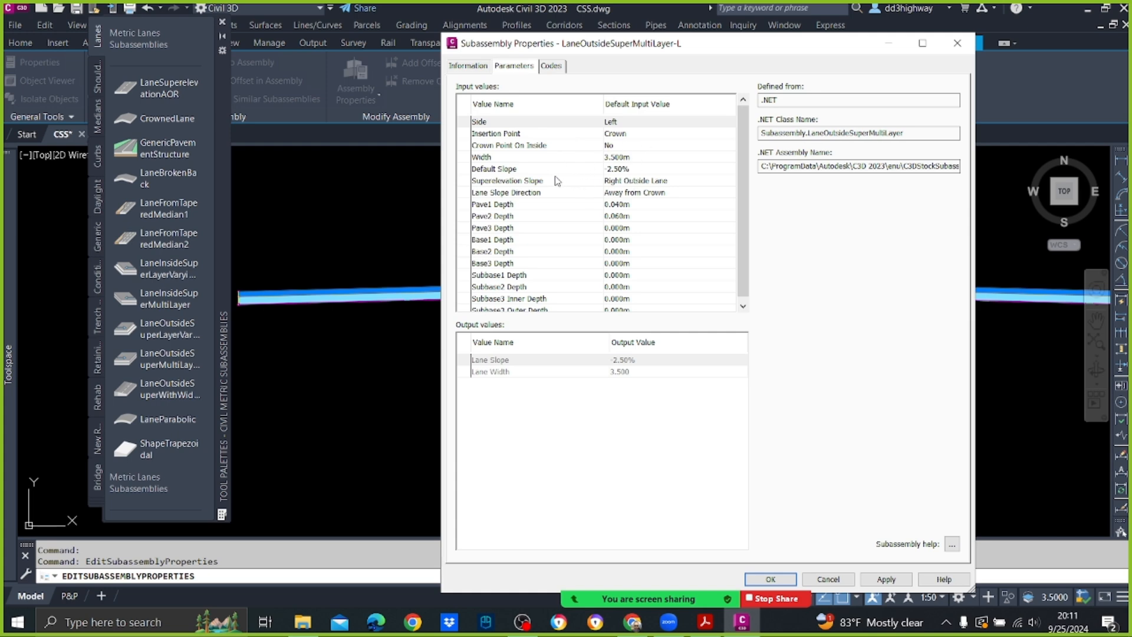
{"action": "double_click", "coordinate": [670, 184]}
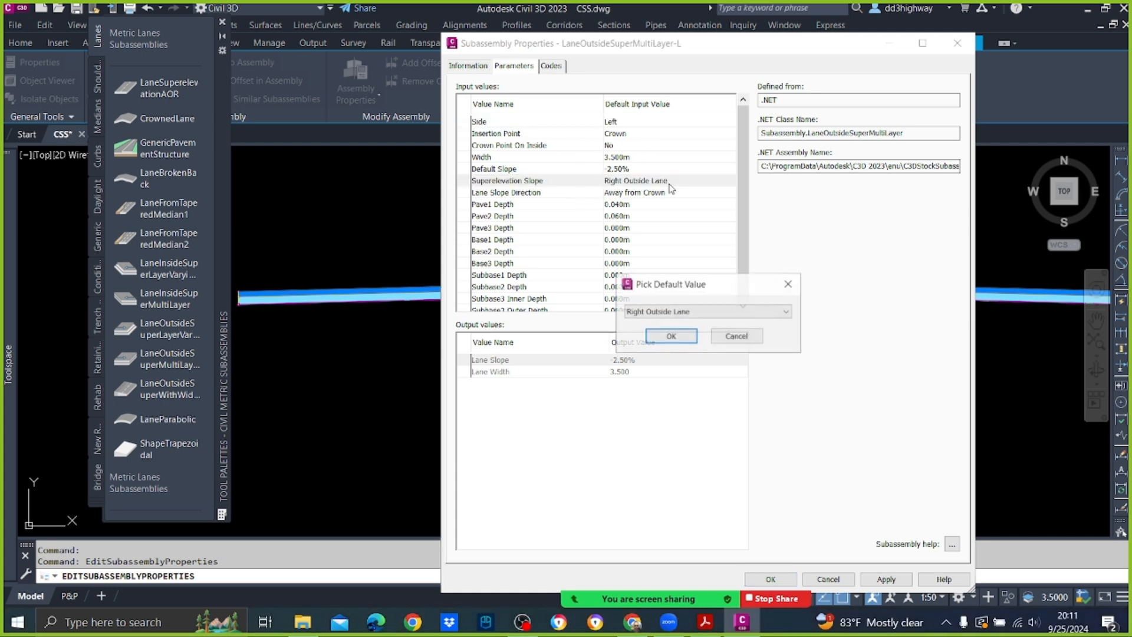
{"action": "left_click", "coordinate": [714, 311]}
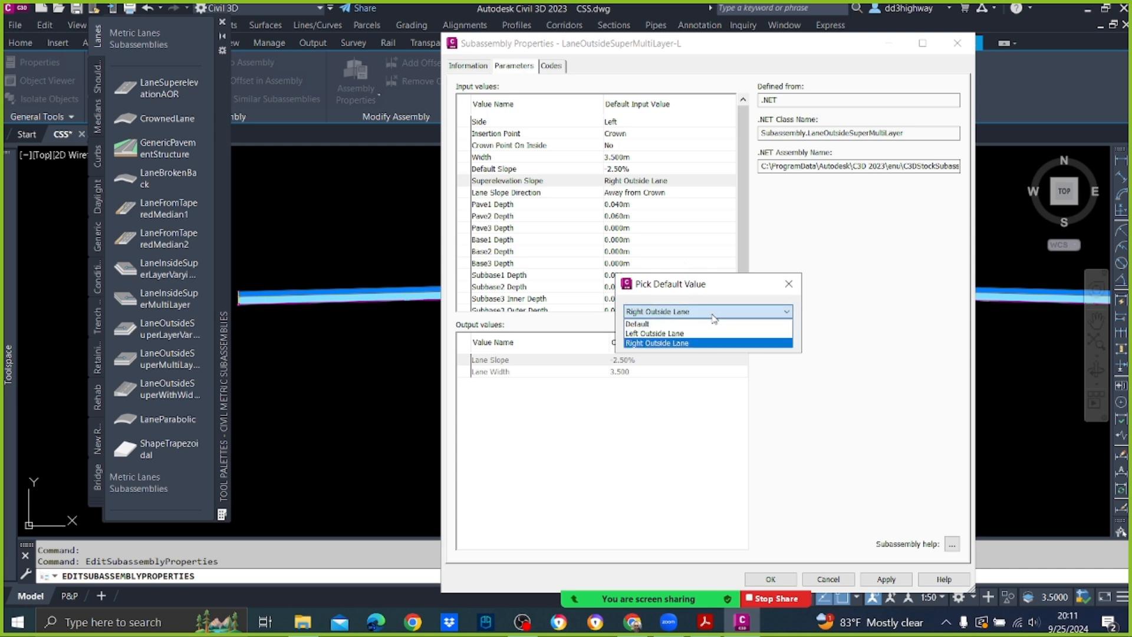
{"action": "left_click", "coordinate": [684, 333]}
{"action": "left_click", "coordinate": [672, 337]}
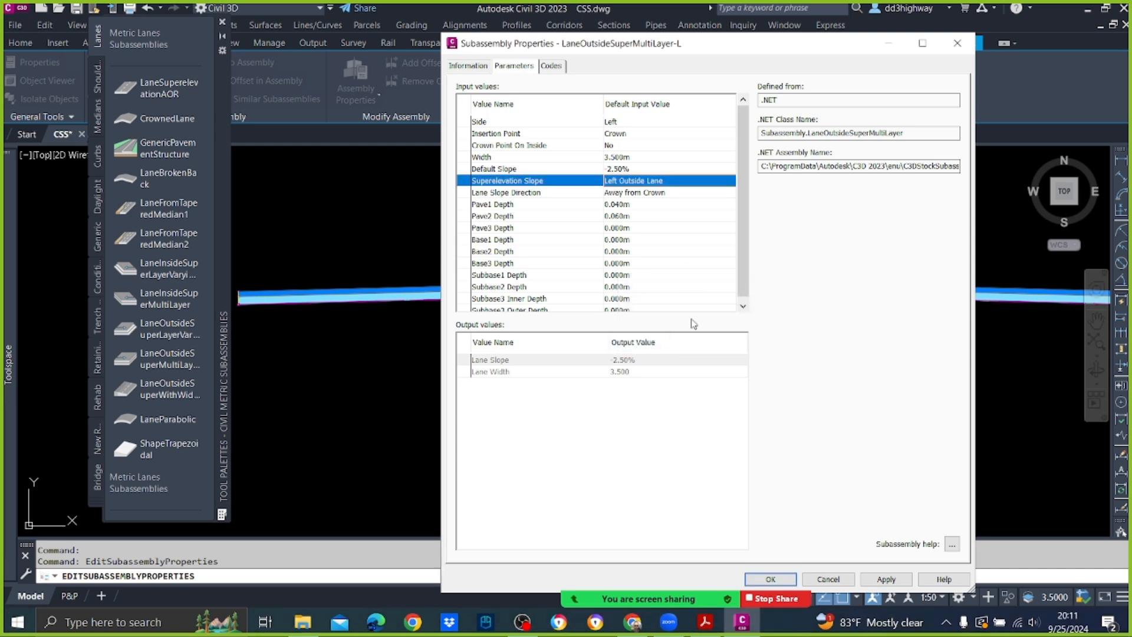
{"action": "left_click", "coordinate": [884, 579]}
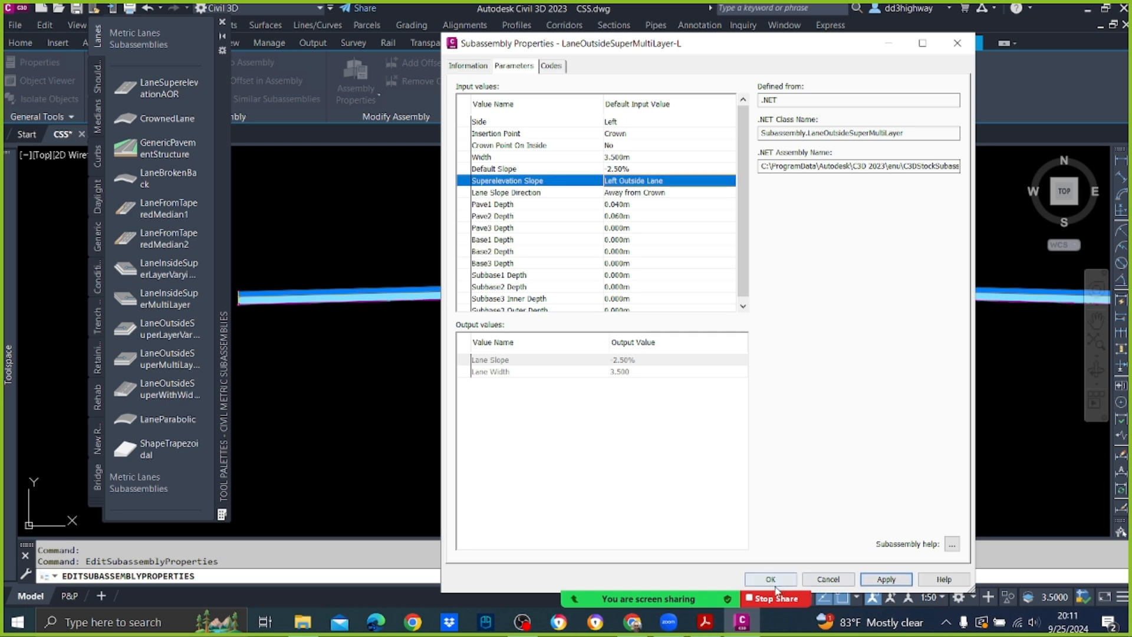
{"action": "left_click", "coordinate": [772, 582]}
Attach a ShoulderVerticalSubbase subassembly to the top marker point at the outer edge of the right lane.
{"action": "scroll", "coordinate": [728, 275], "scroll_direction": "down", "scroll_amount": 2}
{"action": "scroll", "coordinate": [773, 282], "scroll_direction": "up", "scroll_amount": 2}
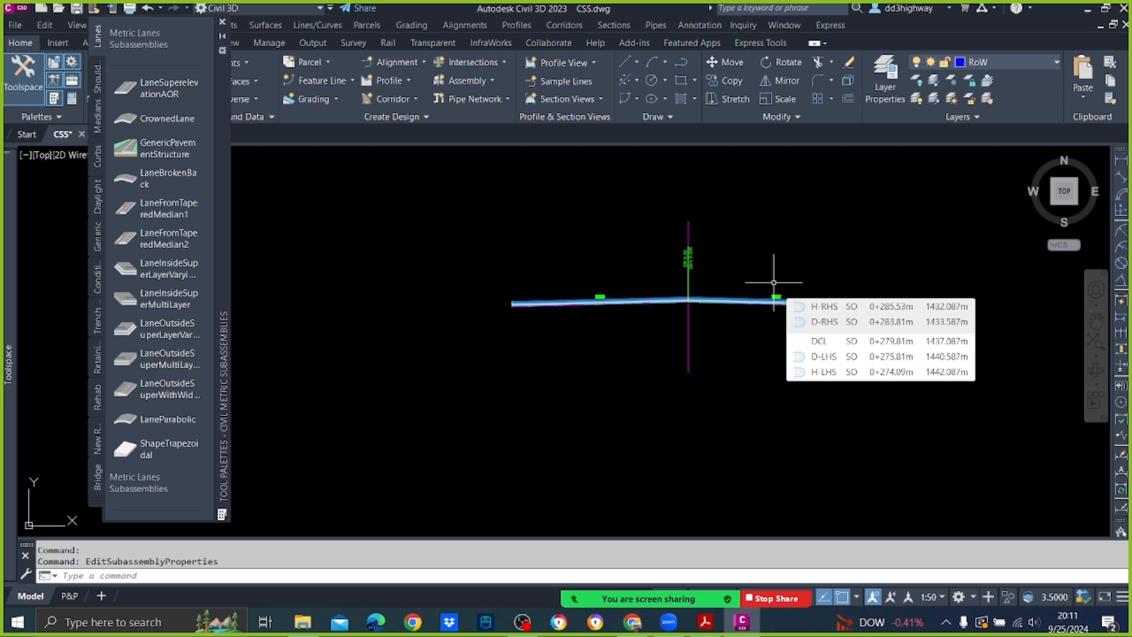
{"action": "scroll", "coordinate": [791, 274], "scroll_direction": "down", "scroll_amount": 3}
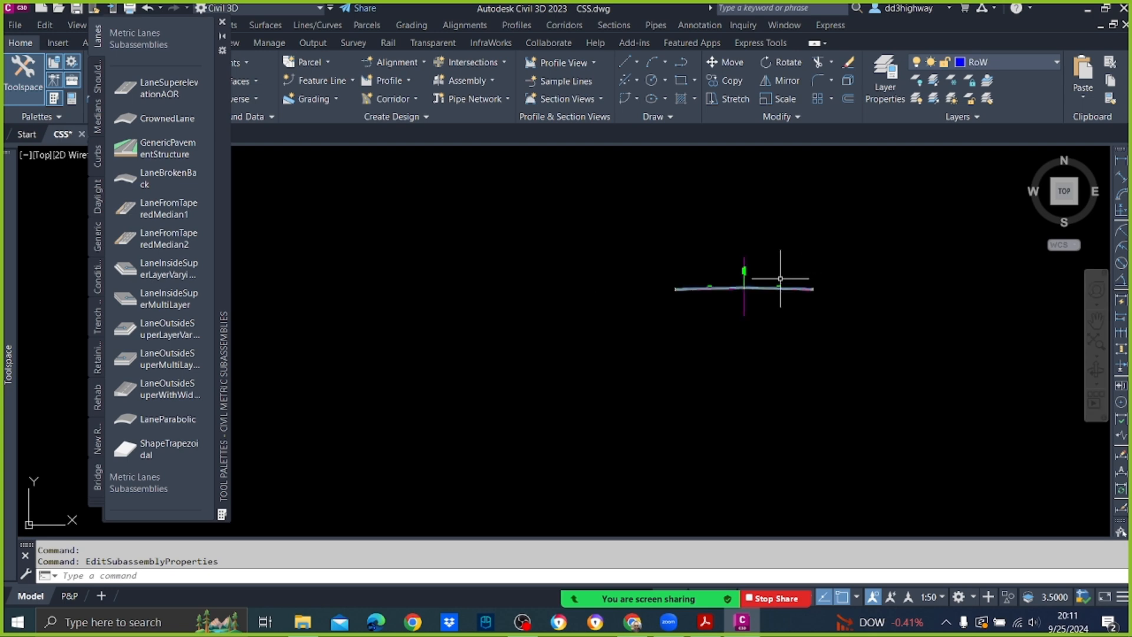
{"action": "scroll", "coordinate": [820, 283], "scroll_direction": "up", "scroll_amount": 6}
{"action": "scroll", "coordinate": [781, 301], "scroll_direction": "up", "scroll_amount": 3}
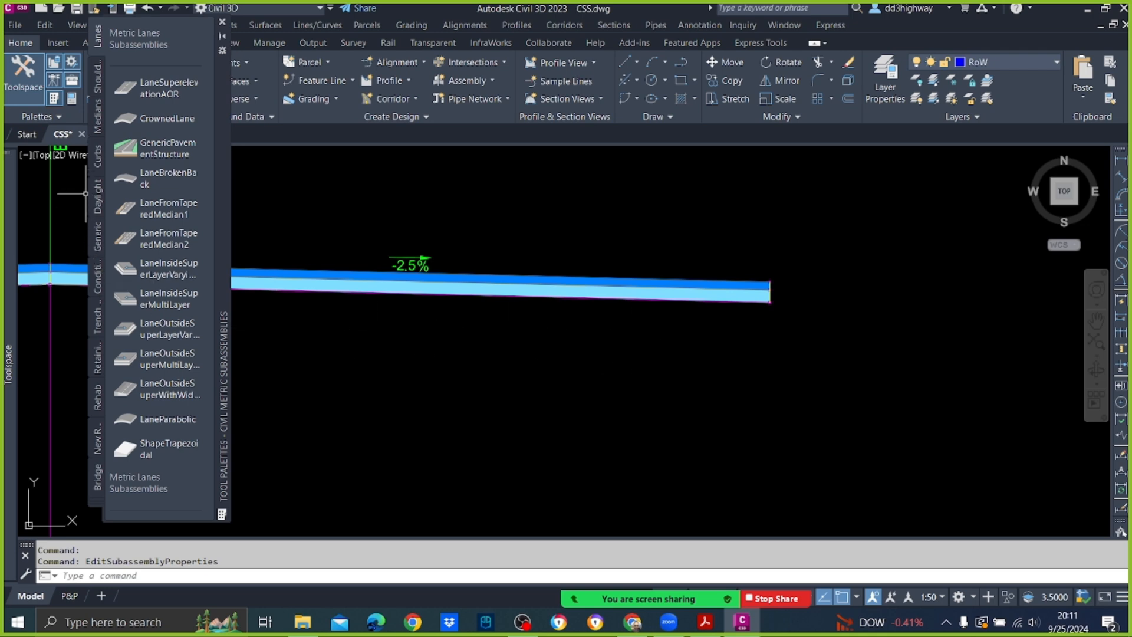
{"action": "left_click", "coordinate": [97, 80]}
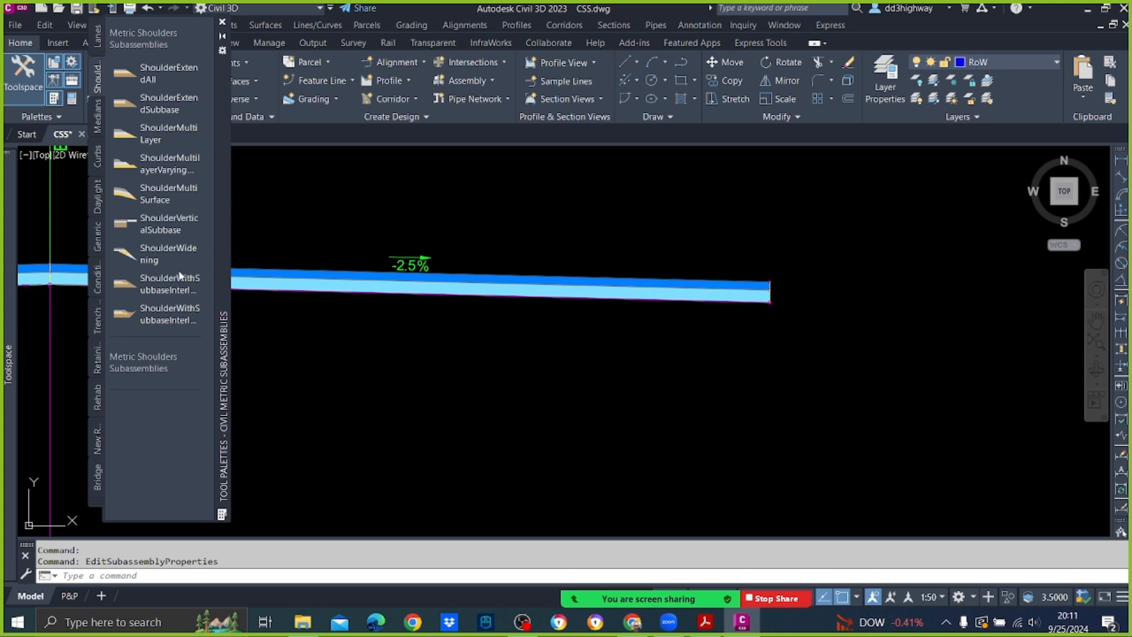
{"action": "left_click", "coordinate": [168, 221]}
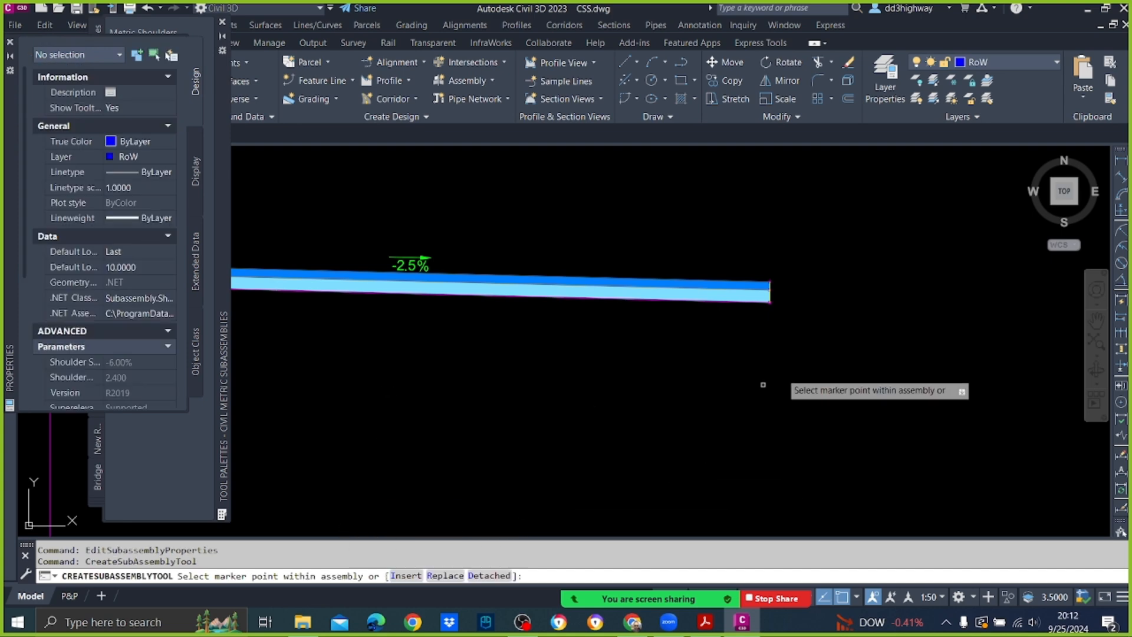
{"action": "scroll", "coordinate": [823, 291], "scroll_direction": "up", "scroll_amount": 4}
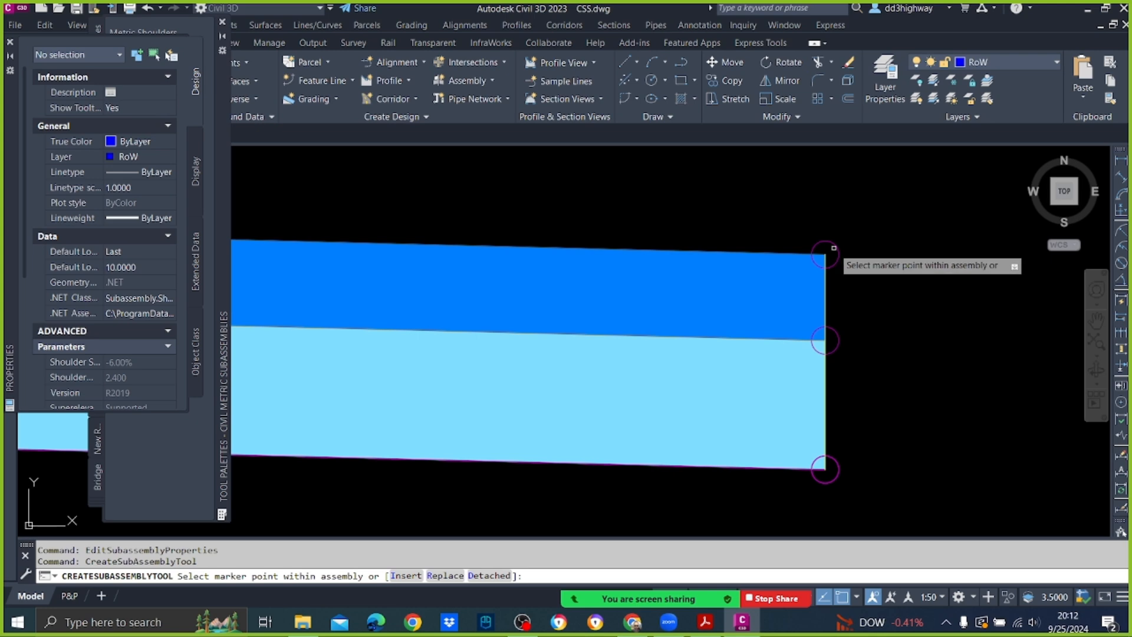
{"action": "left_click", "coordinate": [824, 255]}
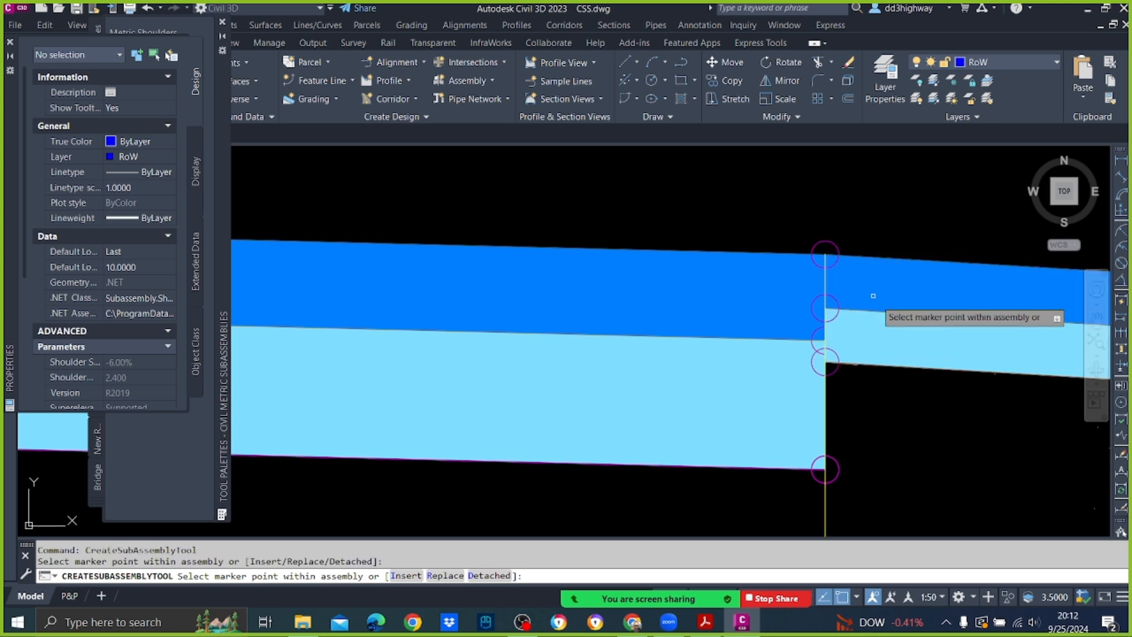
{"action": "key", "text": "Escape"}
{"action": "scroll", "coordinate": [793, 289], "scroll_direction": "down", "scroll_amount": 8}
{"action": "scroll", "coordinate": [791, 289], "scroll_direction": "down", "scroll_amount": 4}
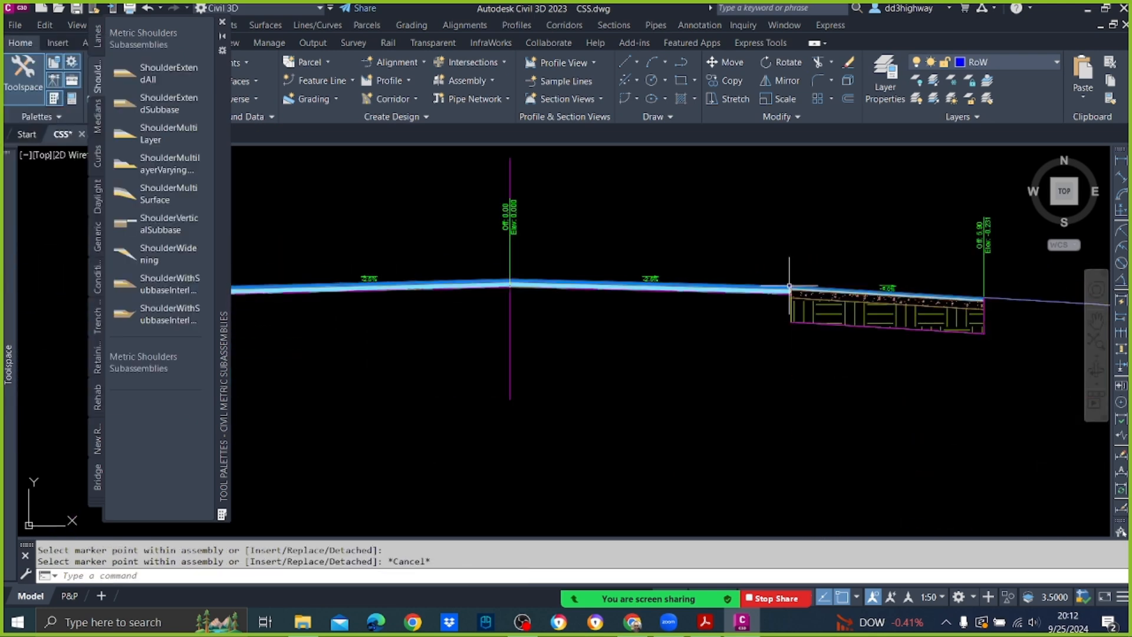
{"action": "scroll", "coordinate": [881, 305], "scroll_direction": "up", "scroll_amount": 2}
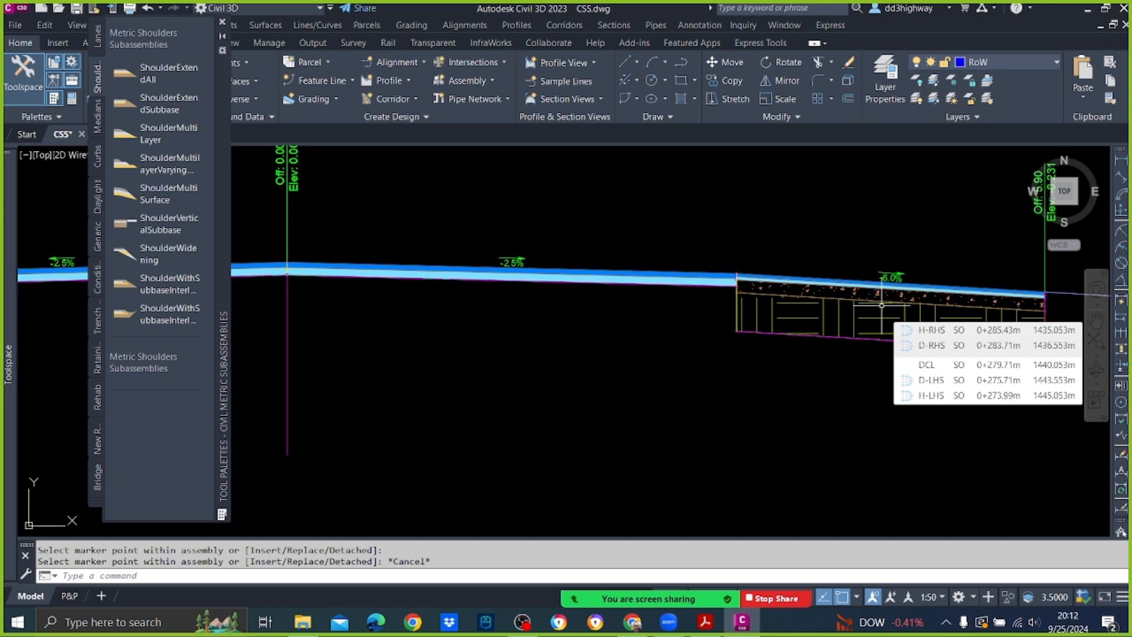
{"action": "left_click", "coordinate": [836, 300]}
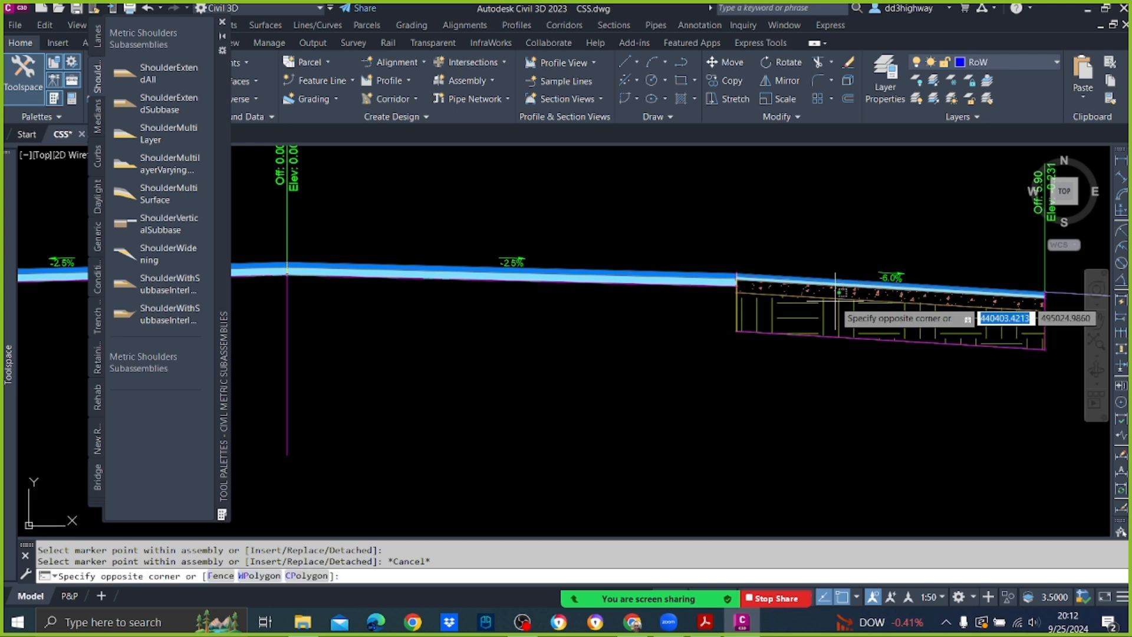
{"action": "left_click", "coordinate": [793, 303]}
{"action": "scroll", "coordinate": [782, 282], "scroll_direction": "down", "scroll_amount": 1}
{"action": "middle_click_drag", "start_coordinate": [923, 271], "coordinate": [737, 291]}
{"action": "key", "text": "Escape"}
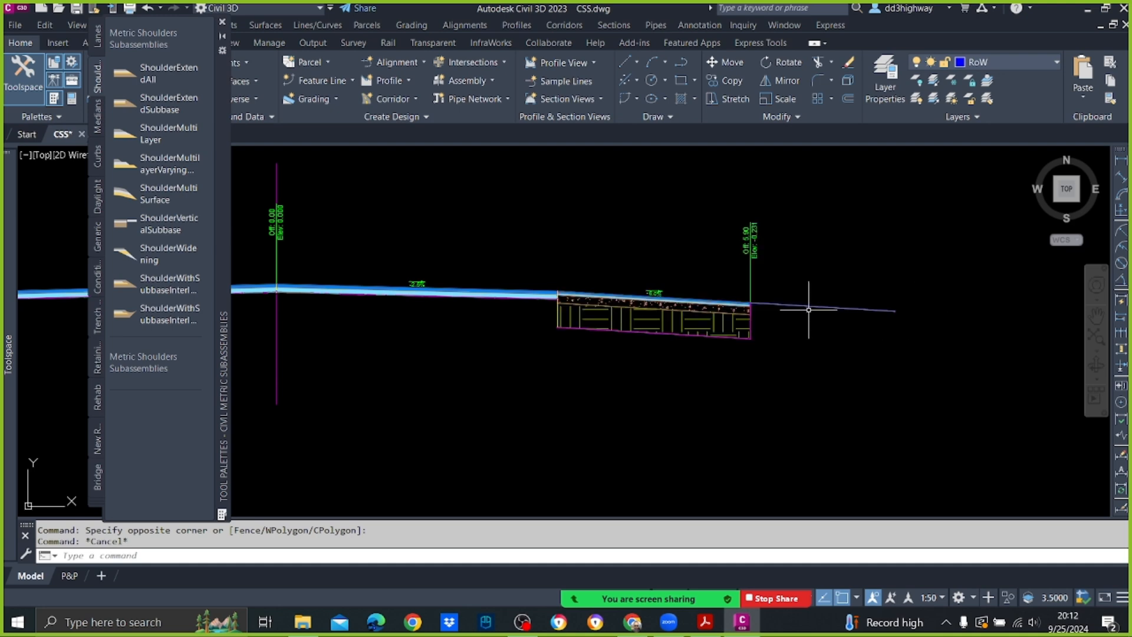
Rename the right shoulder subassembly as ShoulderVerticalSubbase-R in its subassembly properties.
{"action": "left_click", "coordinate": [620, 303]}
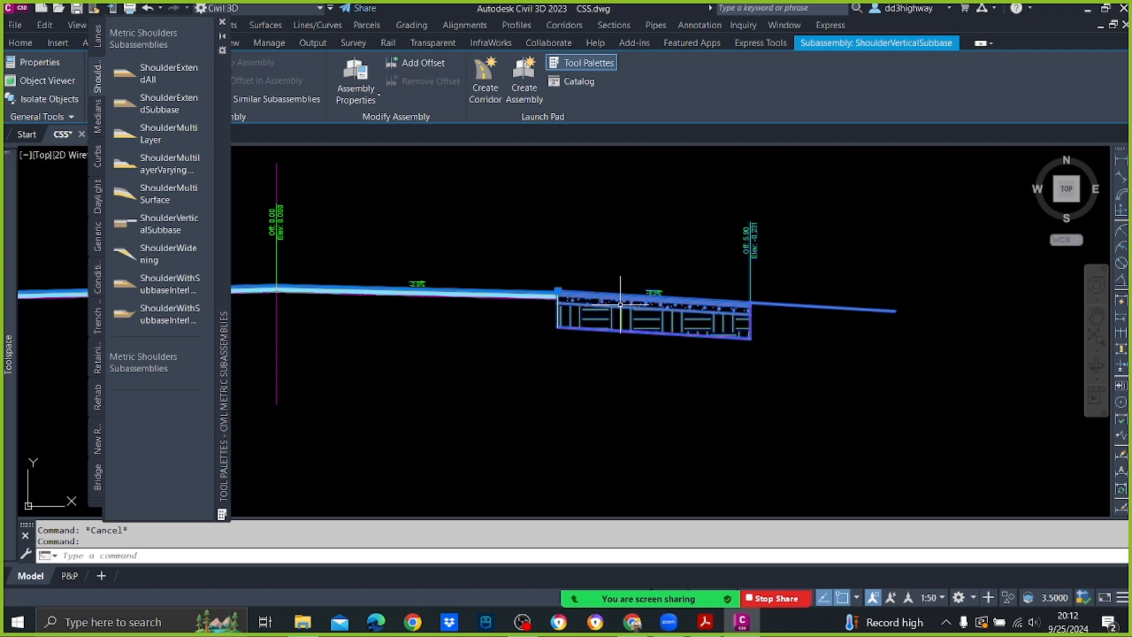
{"action": "right_click", "coordinate": [621, 304]}
{"action": "left_click", "coordinate": [718, 436]}
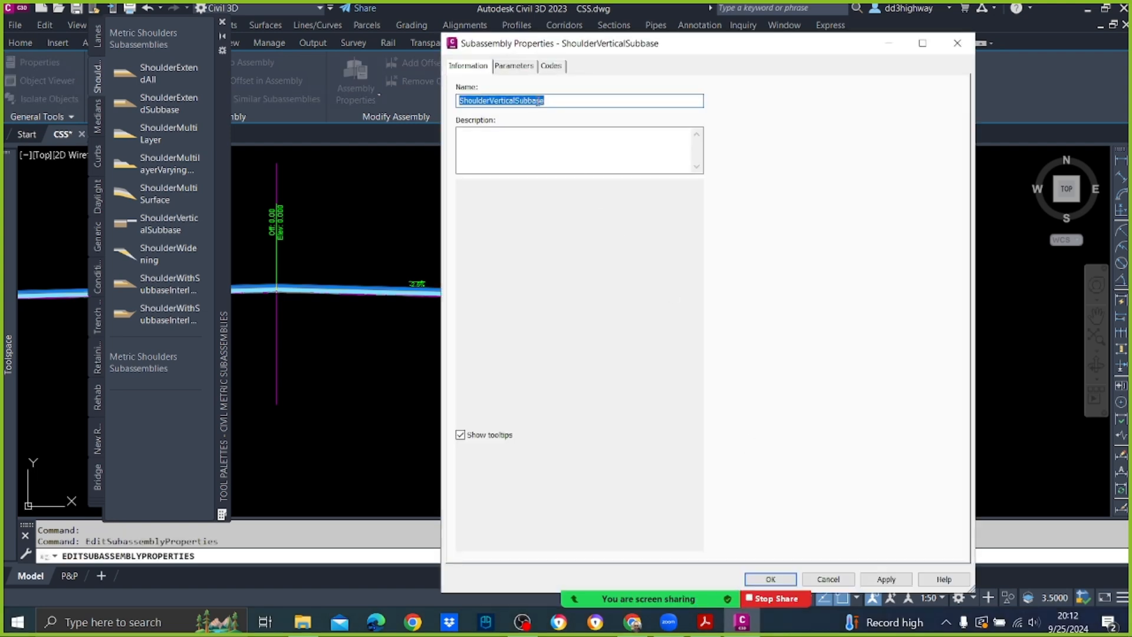
{"action": "left_click", "coordinate": [573, 144]}
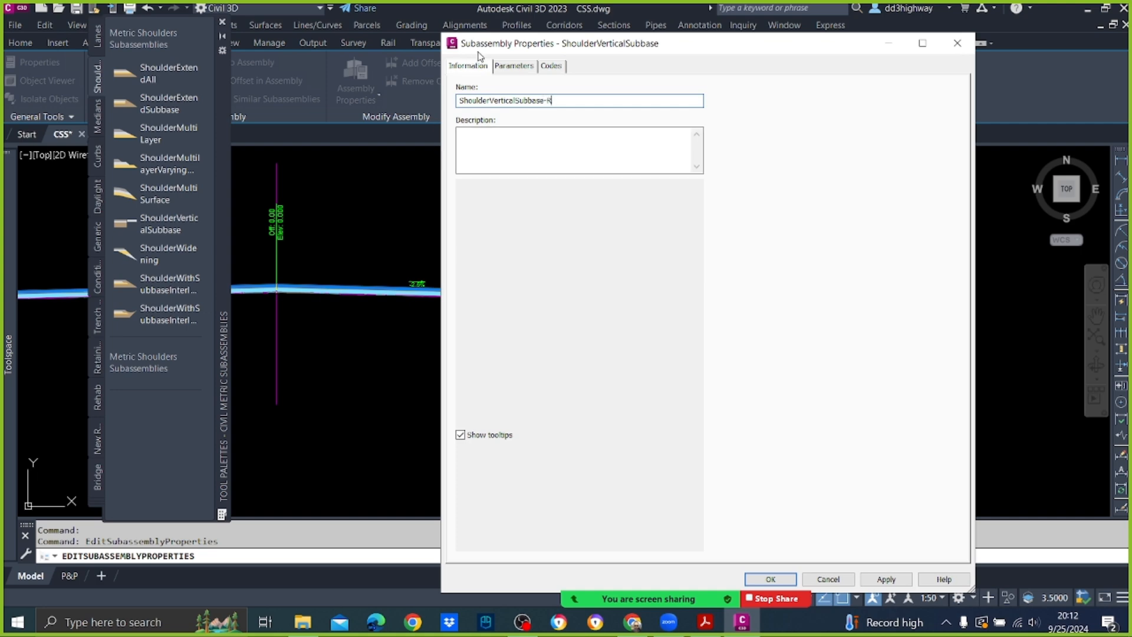
Set the right shoulder's paved width to 1.5 m in its parameters.
{"action": "left_click", "coordinate": [511, 65]}
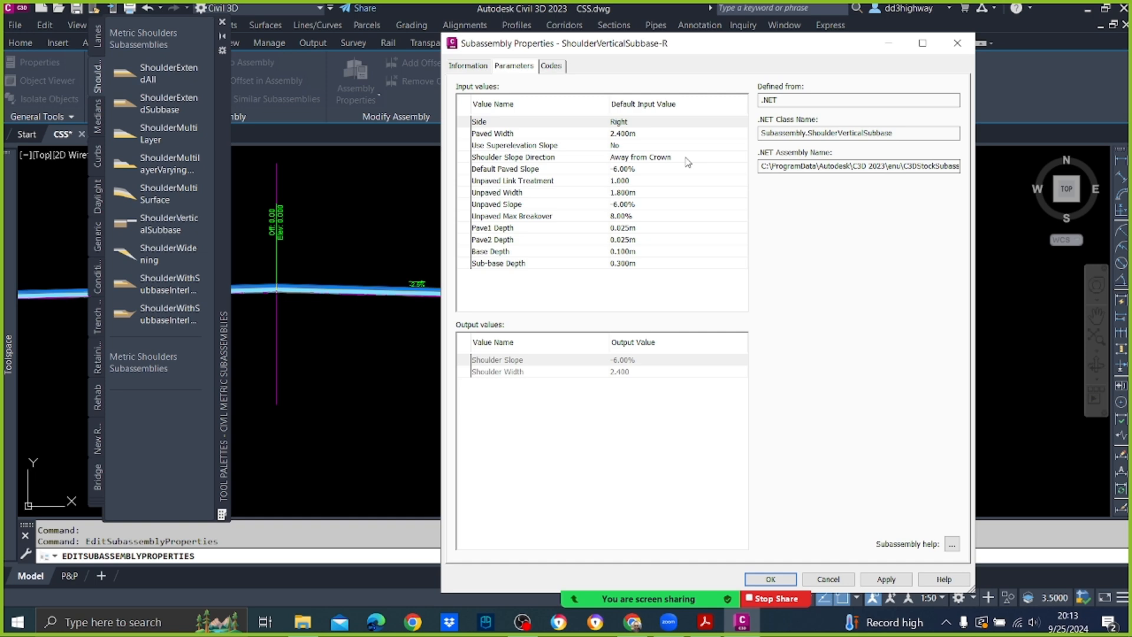
{"action": "left_click", "coordinate": [645, 137]}
{"action": "type", "text": "1.5"}
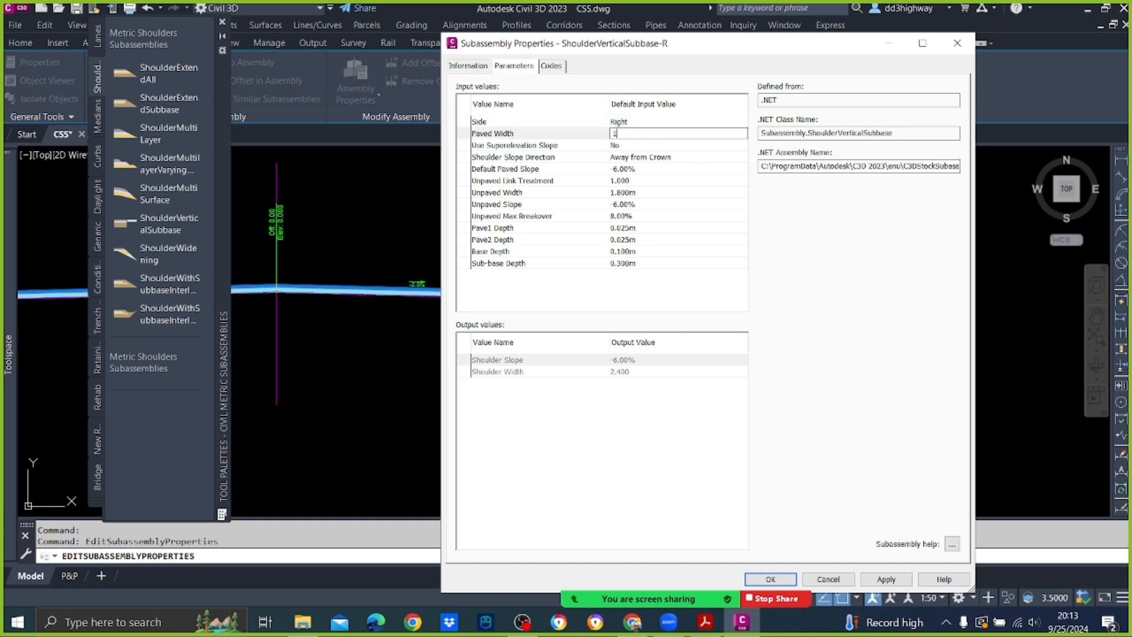
Set the shoulder's Use Superelevation Slope to Right Outside Shoulder and its default paved slope to -2.5%.
{"action": "left_click", "coordinate": [630, 147]}
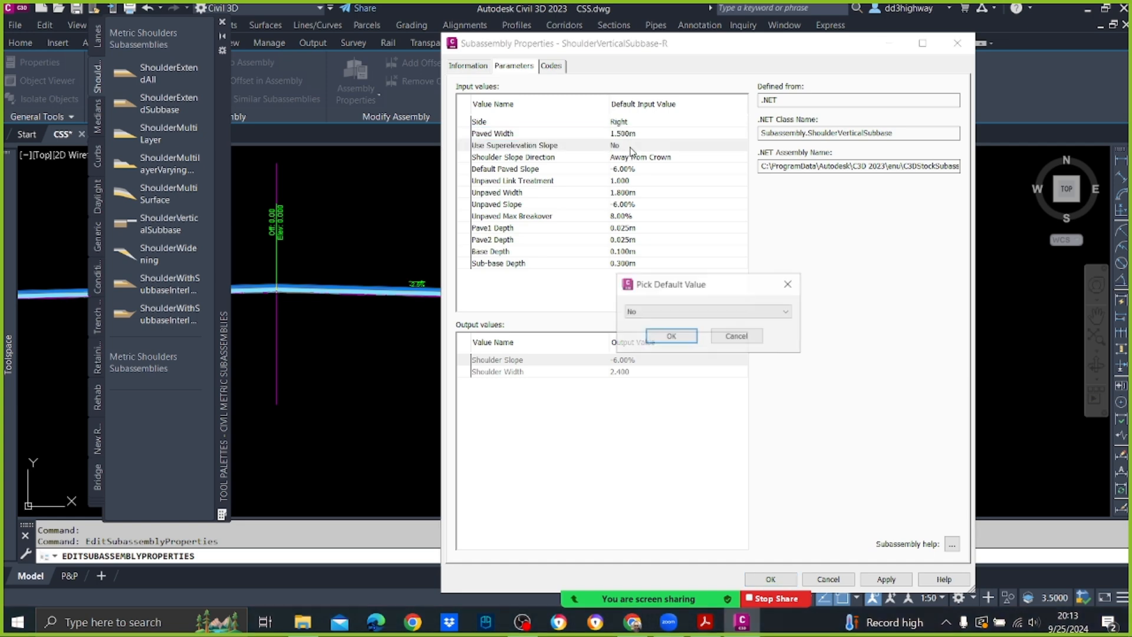
{"action": "left_click", "coordinate": [704, 312]}
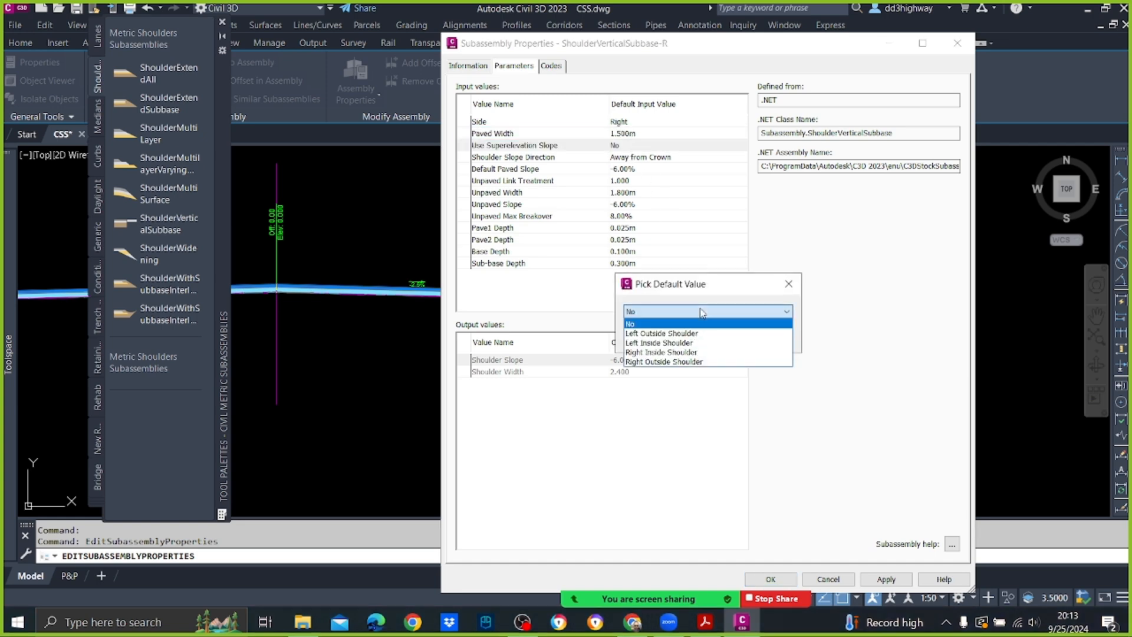
{"action": "left_click", "coordinate": [690, 362]}
{"action": "left_click", "coordinate": [662, 335]}
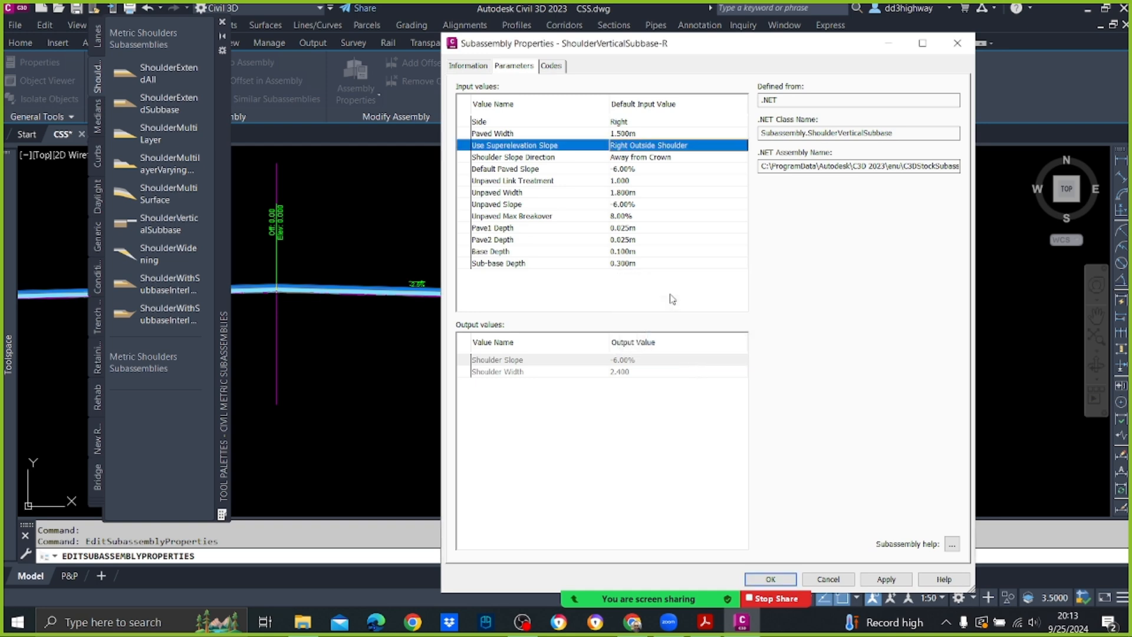
{"action": "double_click", "coordinate": [657, 171]}
{"action": "type", "text": "-2.5"}
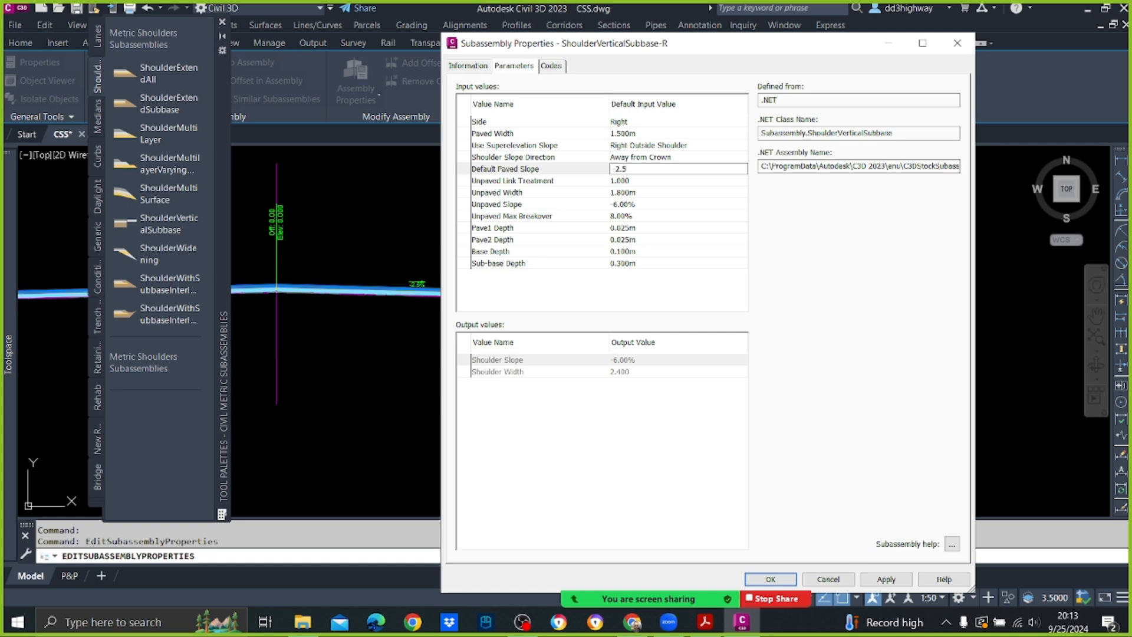
Set the shoulder's unpaved width to 2 m and its unpaved slope to -4%.
{"action": "left_click", "coordinate": [651, 194]}
{"action": "left_click", "coordinate": [651, 193]}
{"action": "type", "text": "2"}
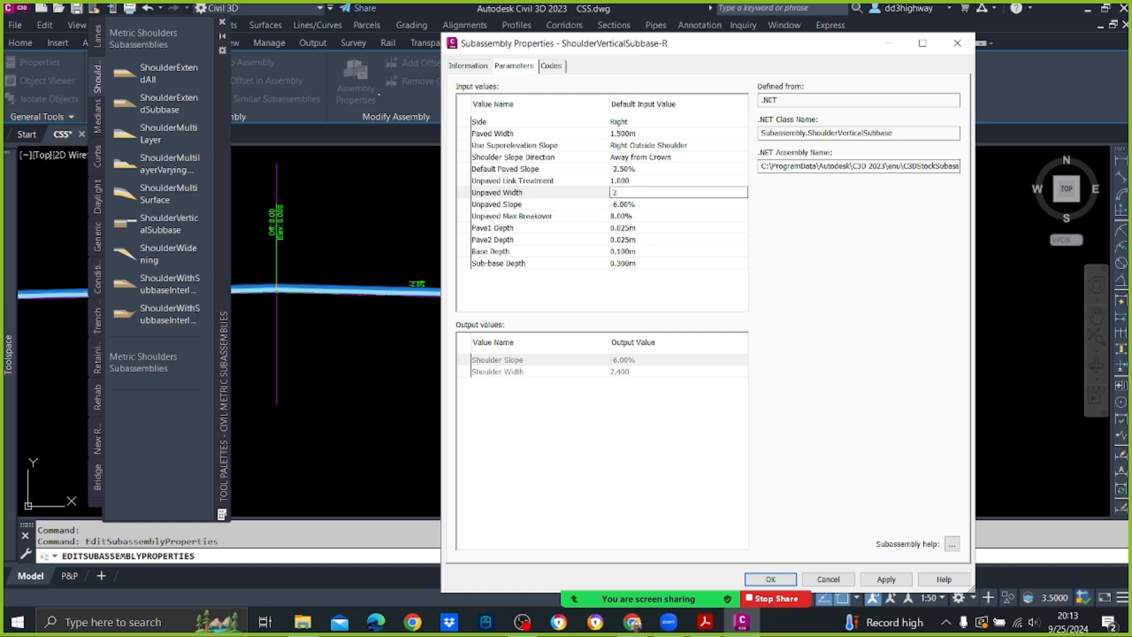
{"action": "left_click", "coordinate": [660, 206]}
{"action": "left_click", "coordinate": [660, 205]}
{"action": "type", "text": "-4"}
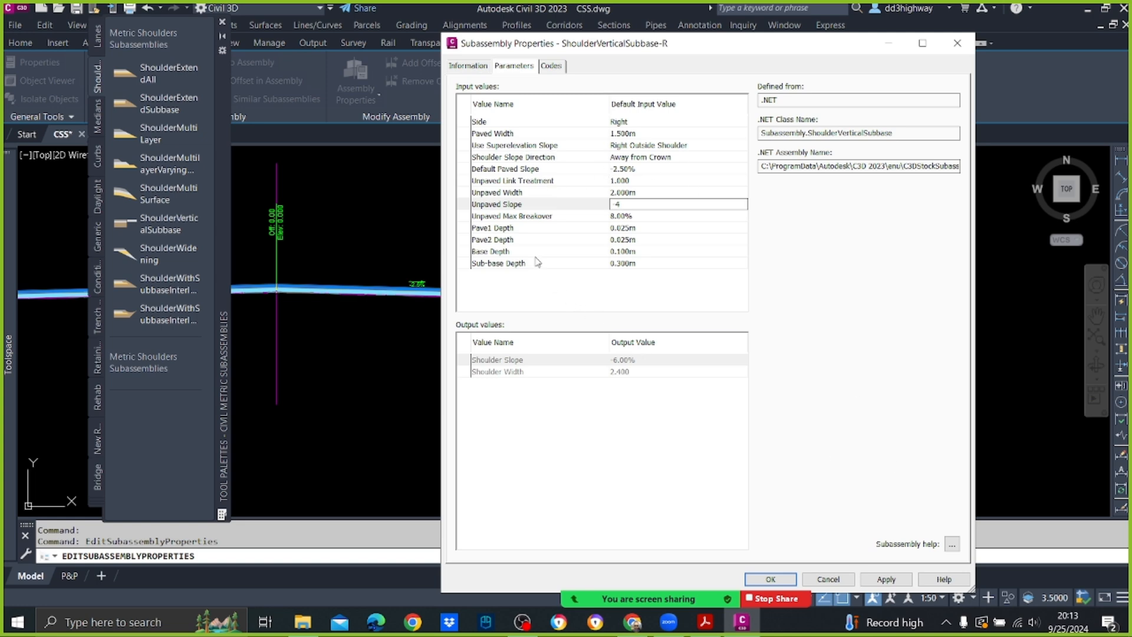
Consult the ShoulderVerticalSubbase help page for the descriptions of its input parameters, including the unpaved link treatment.
{"action": "left_click", "coordinate": [952, 544]}
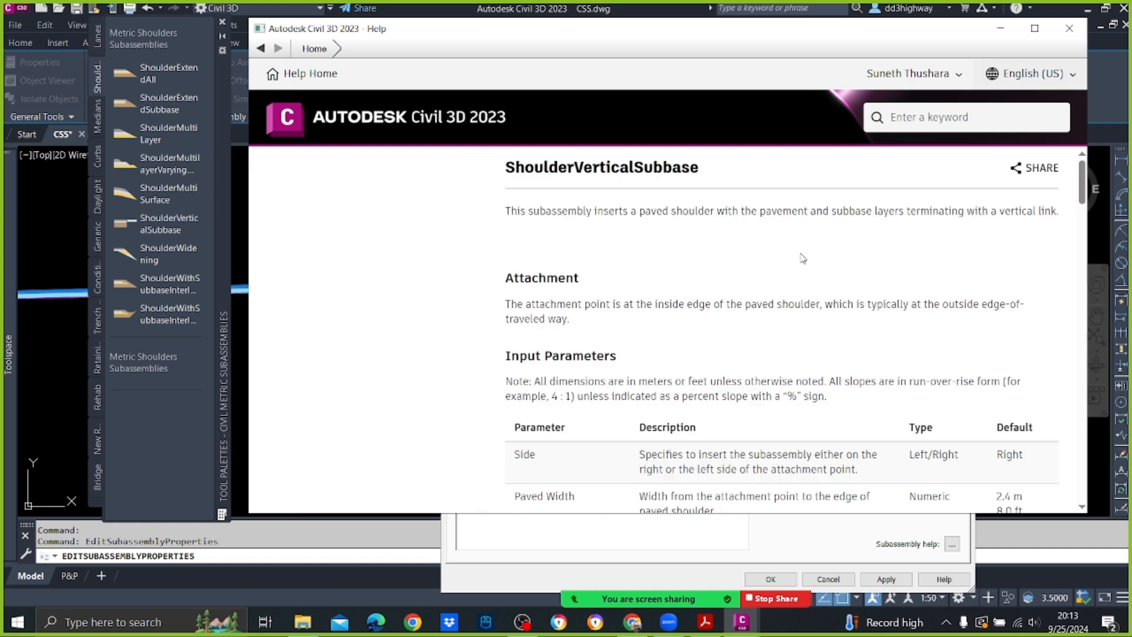
{"action": "scroll", "coordinate": [793, 269], "scroll_direction": "down", "scroll_amount": 2}
{"action": "scroll", "coordinate": [792, 269], "scroll_direction": "down", "scroll_amount": 10}
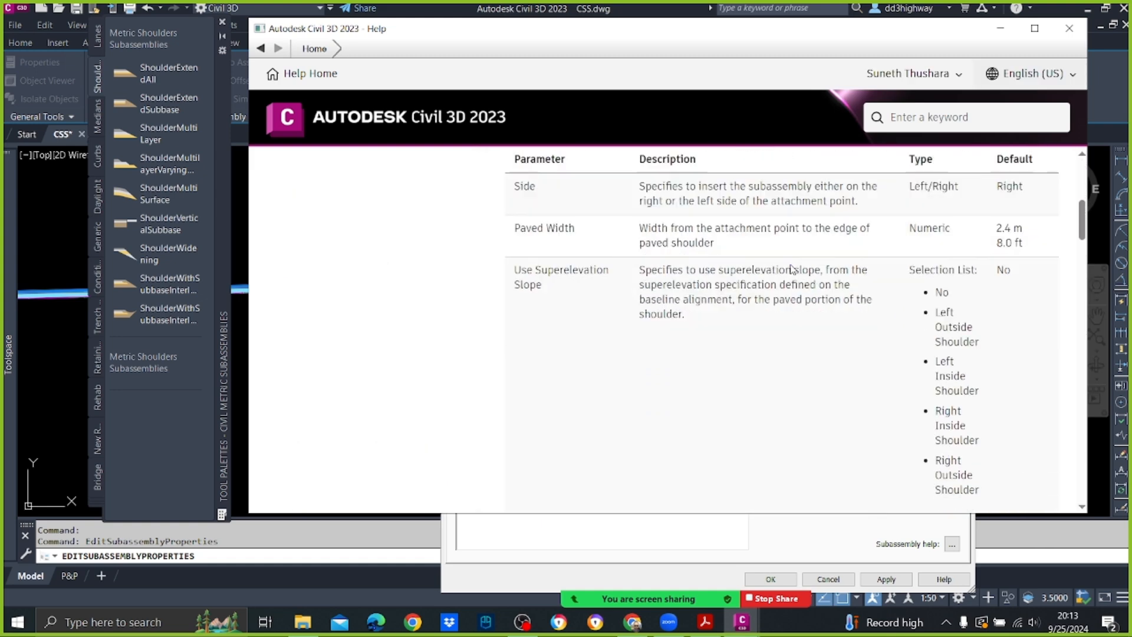
{"action": "scroll", "coordinate": [792, 270], "scroll_direction": "down", "scroll_amount": 1}
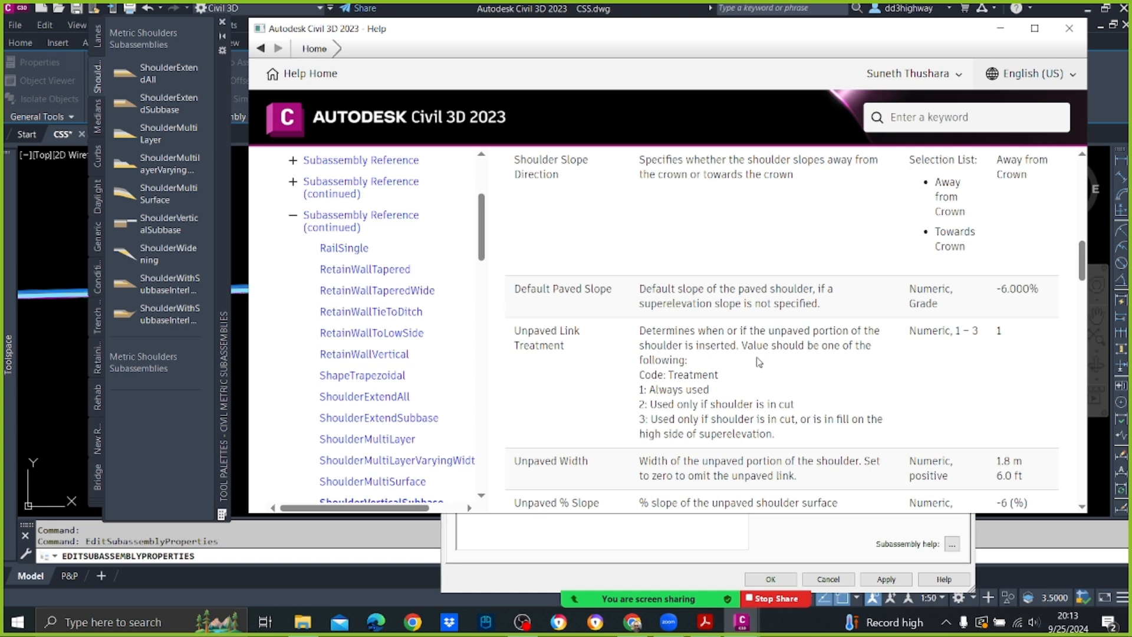
{"action": "left_click", "coordinate": [1066, 34]}
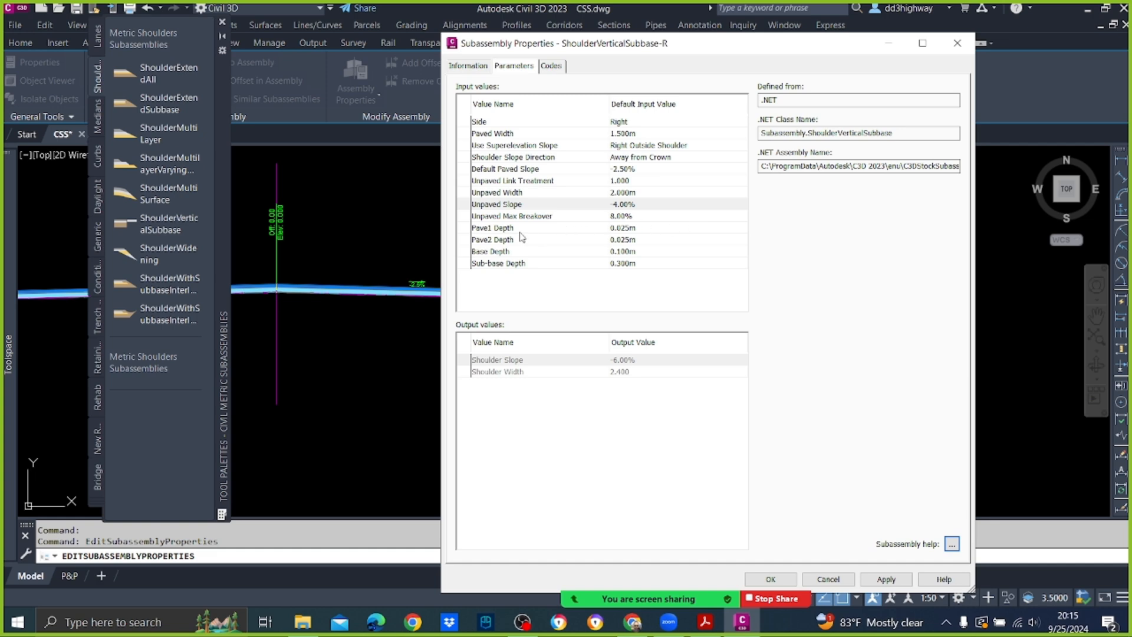
Set the right shoulder's Pave1 depth to 0.040 m and its Pave2 depth to 0.060 m.
{"action": "left_click", "coordinate": [635, 230]}
{"action": "type", "text": "0.040"}
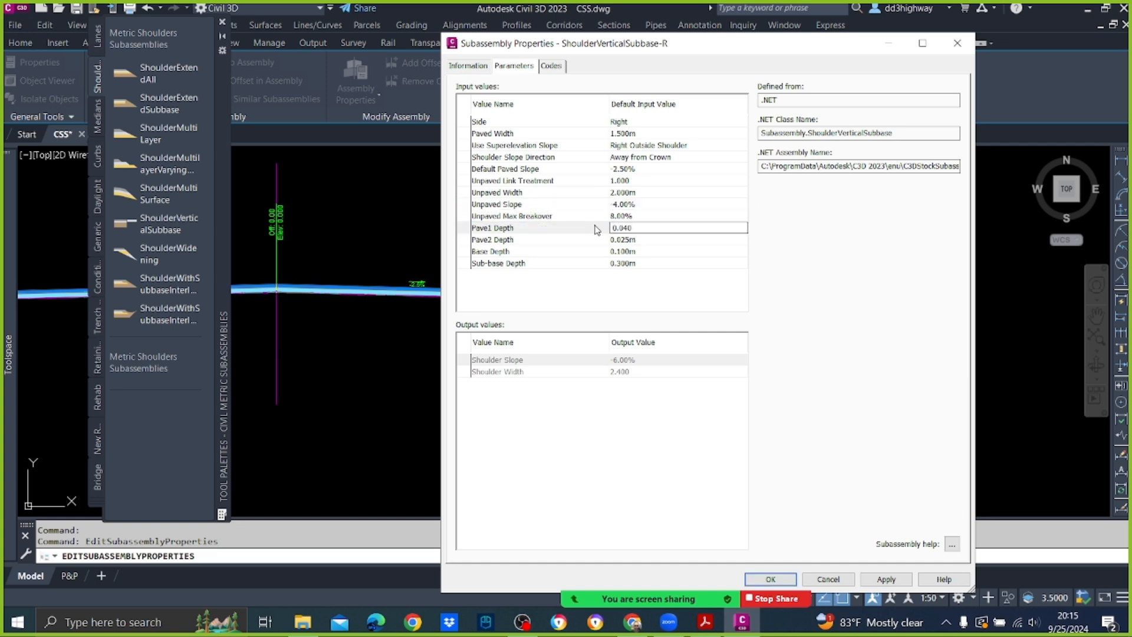
{"action": "left_click", "coordinate": [646, 243]}
{"action": "left_click", "coordinate": [646, 243]}
{"action": "type", "text": "0"}
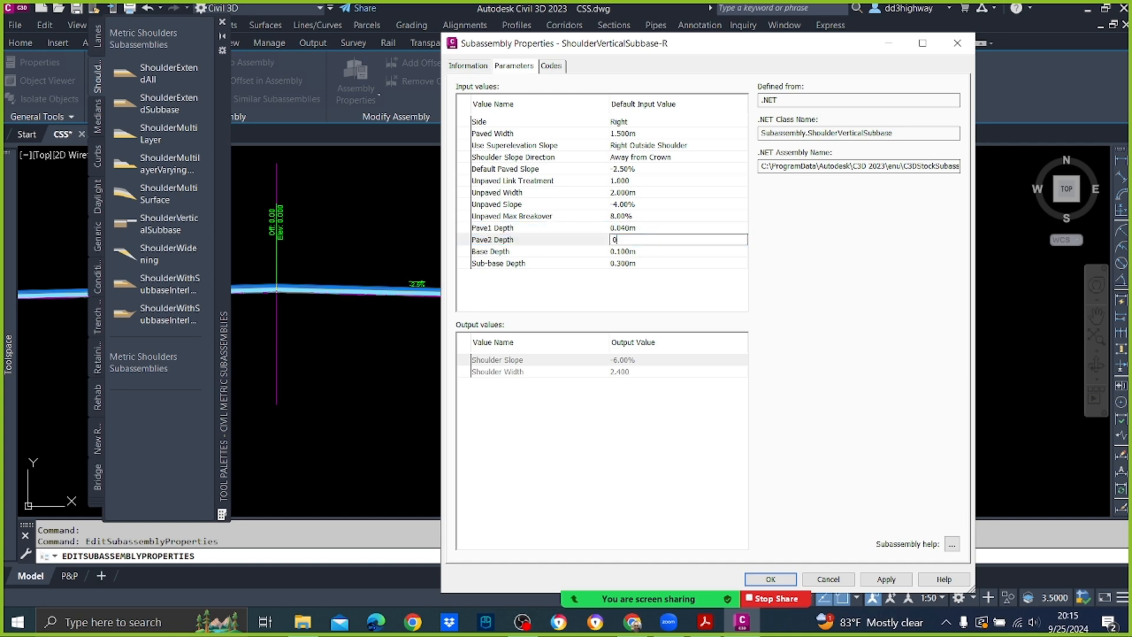
{"action": "type", "text": ".60"}
{"action": "type", "text": "0"}
Set the right shoulder's base depth to 0.150 m and apply the subassembly properties.
{"action": "left_click", "coordinate": [650, 252]}
{"action": "type", "text": "0.150"}
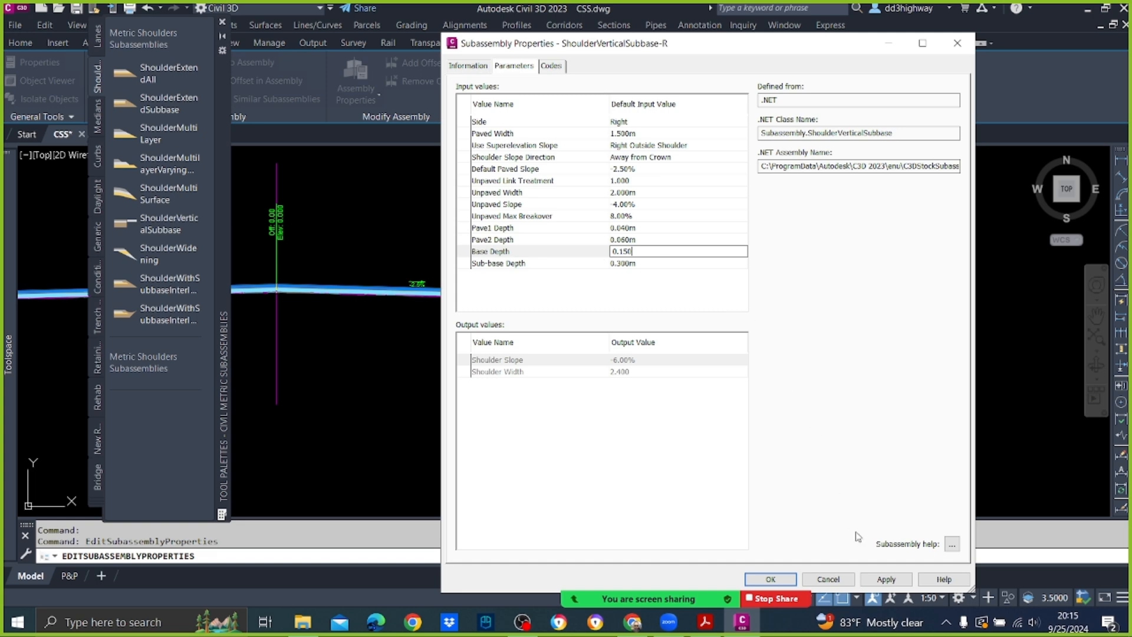
{"action": "left_click", "coordinate": [893, 579]}
{"action": "left_click", "coordinate": [771, 579]}
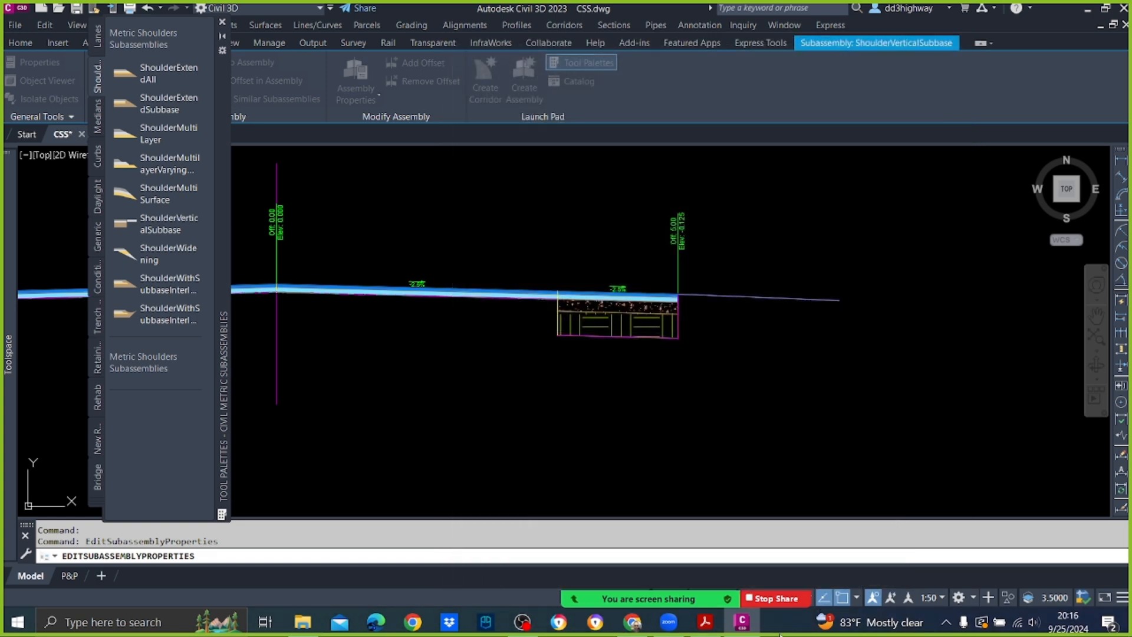
Show the metric lane subassemblies in the tool palette and move the palette clear of the ribbon.
{"action": "scroll", "coordinate": [696, 336], "scroll_direction": "down", "scroll_amount": 6}
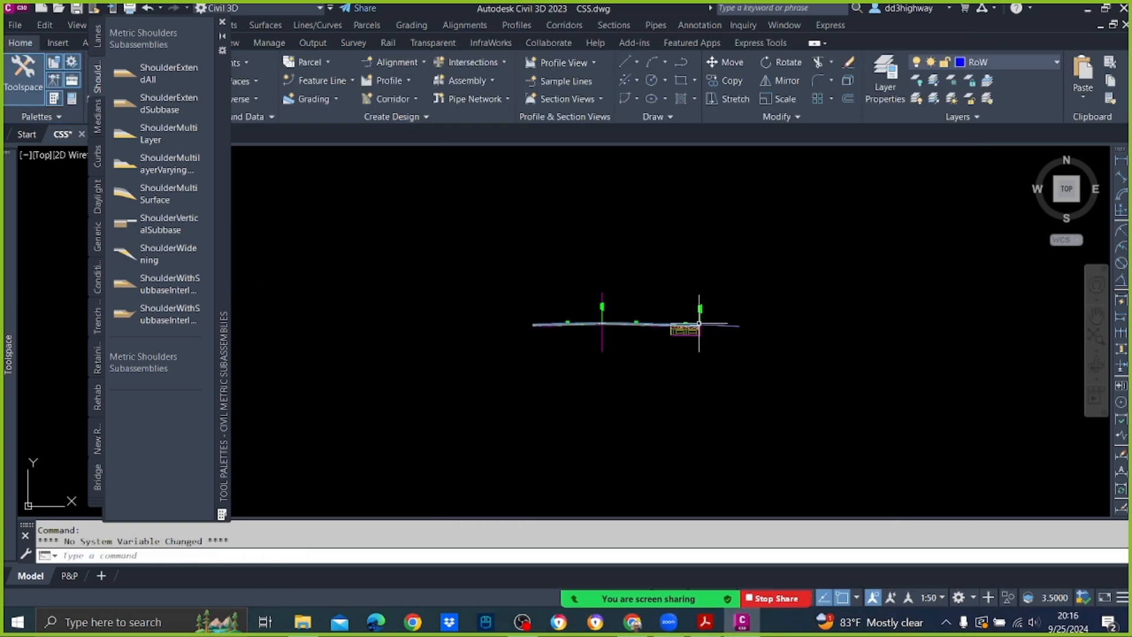
{"action": "scroll", "coordinate": [675, 322], "scroll_direction": "up", "scroll_amount": 4}
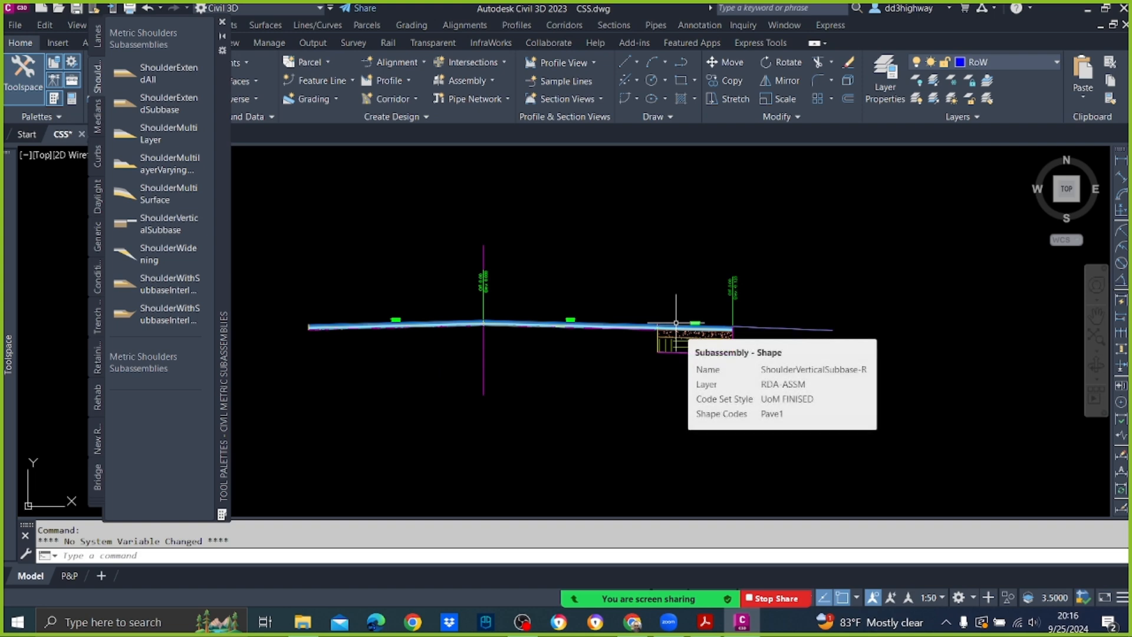
{"action": "scroll", "coordinate": [683, 324], "scroll_direction": "up", "scroll_amount": 2}
{"action": "scroll", "coordinate": [690, 348], "scroll_direction": "up", "scroll_amount": 2}
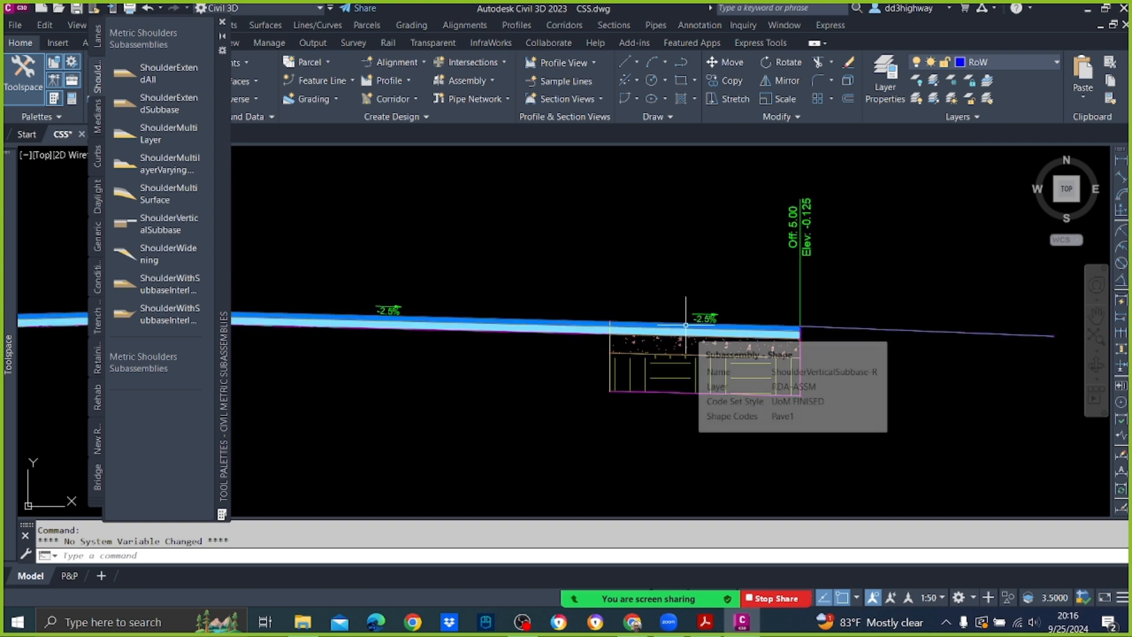
{"action": "scroll", "coordinate": [742, 368], "scroll_direction": "down", "scroll_amount": 2}
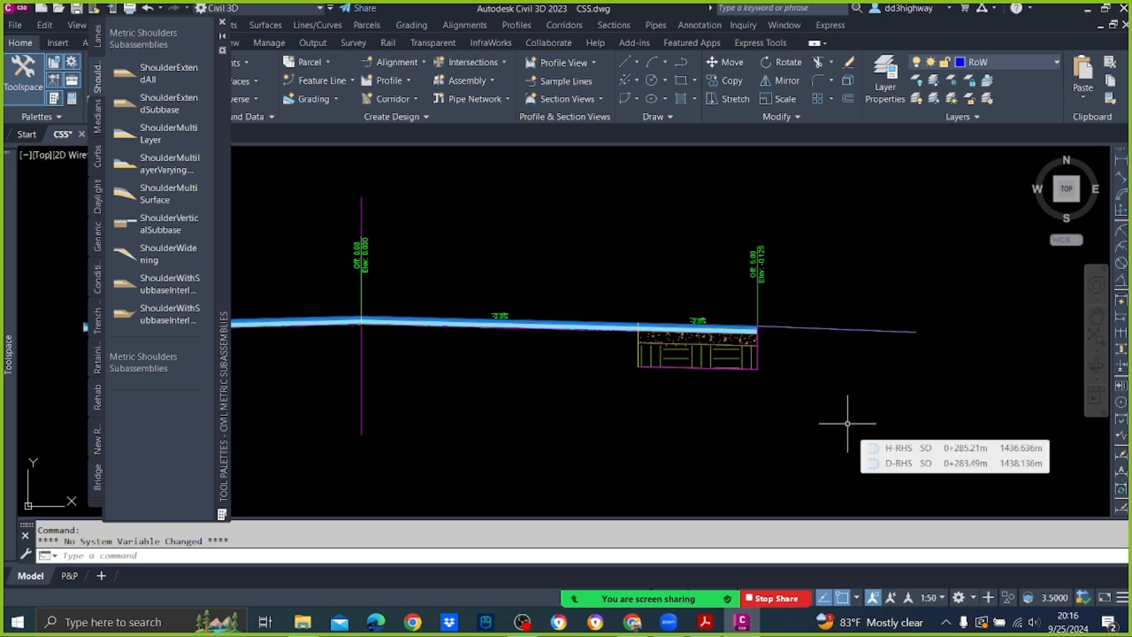
{"action": "scroll", "coordinate": [819, 413], "scroll_direction": "down", "scroll_amount": 4}
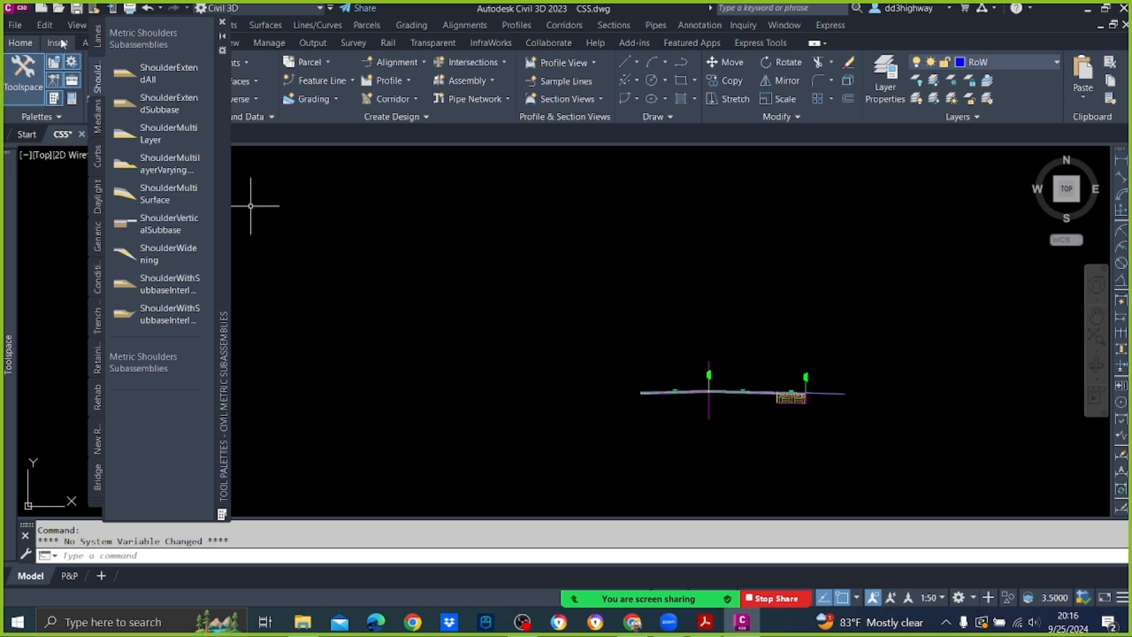
{"action": "left_click", "coordinate": [96, 37]}
{"action": "left_click_drag", "start_coordinate": [225, 83], "coordinate": [188, 337]}
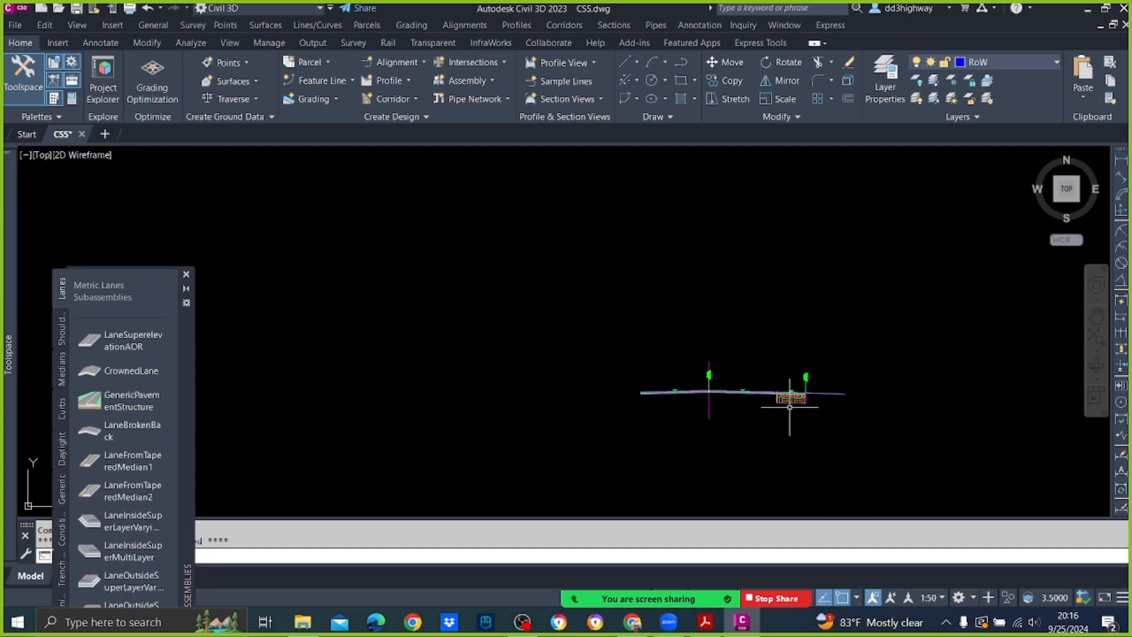
Mirror the right shoulder subassembly onto the upper marker point at the left lane's outer edge.
{"action": "scroll", "coordinate": [793, 404], "scroll_direction": "up", "scroll_amount": 4}
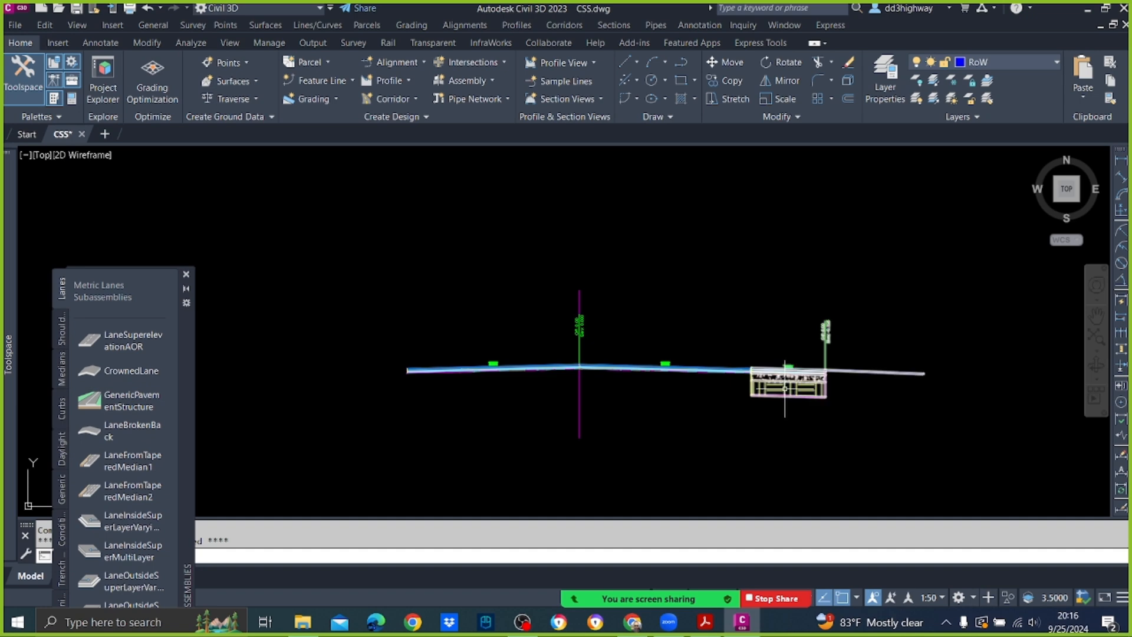
{"action": "left_click", "coordinate": [785, 385]}
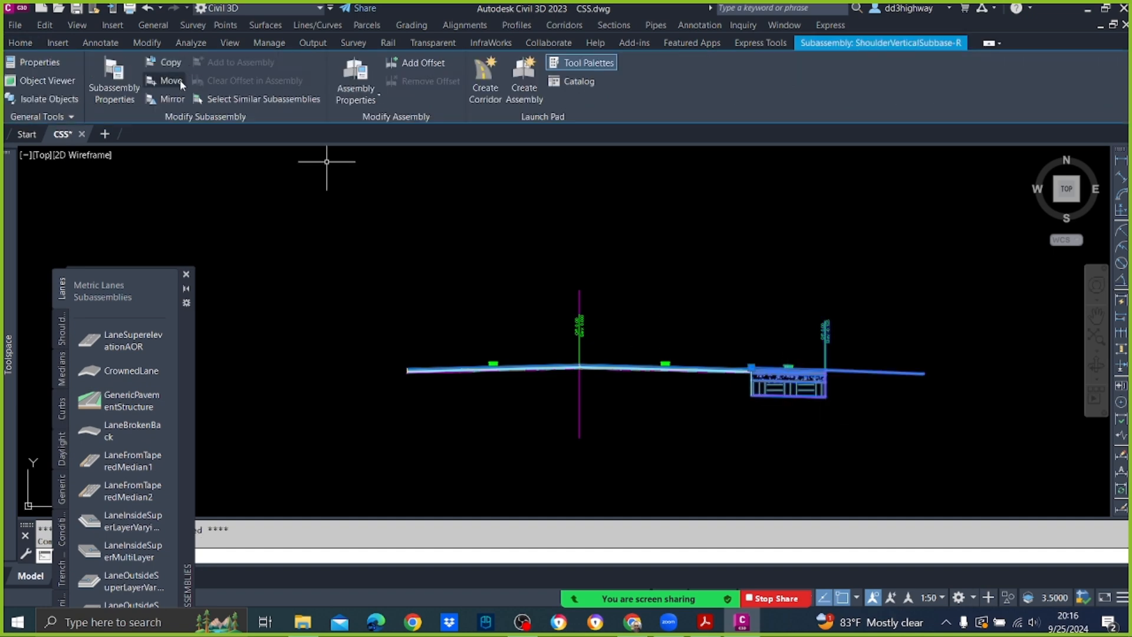
{"action": "left_click", "coordinate": [172, 99]}
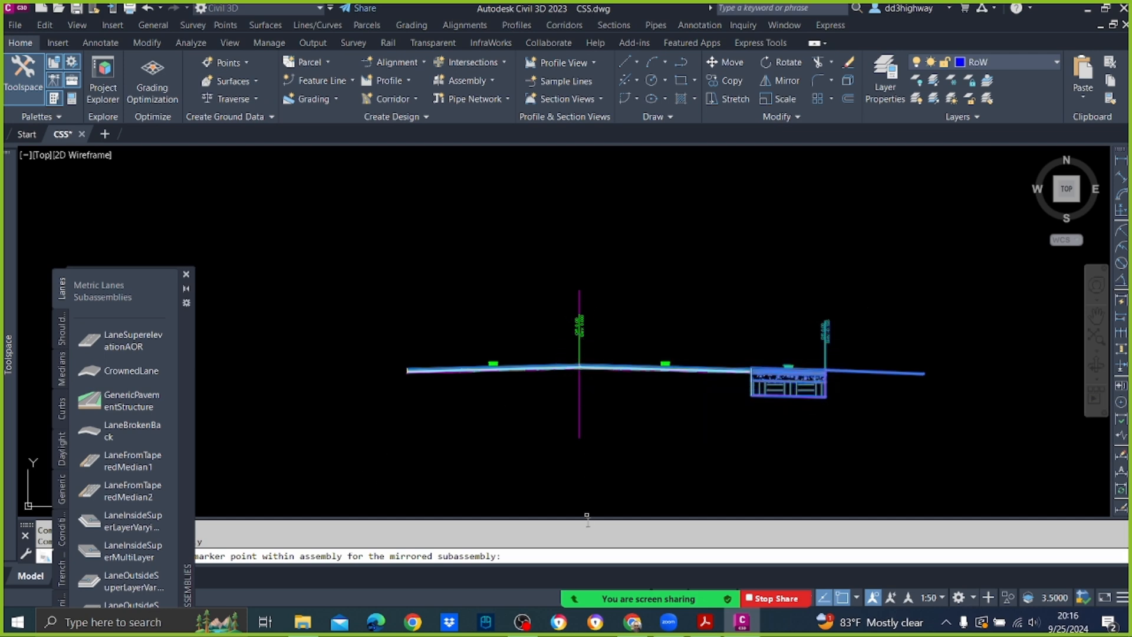
{"action": "scroll", "coordinate": [406, 370], "scroll_direction": "up", "scroll_amount": 10}
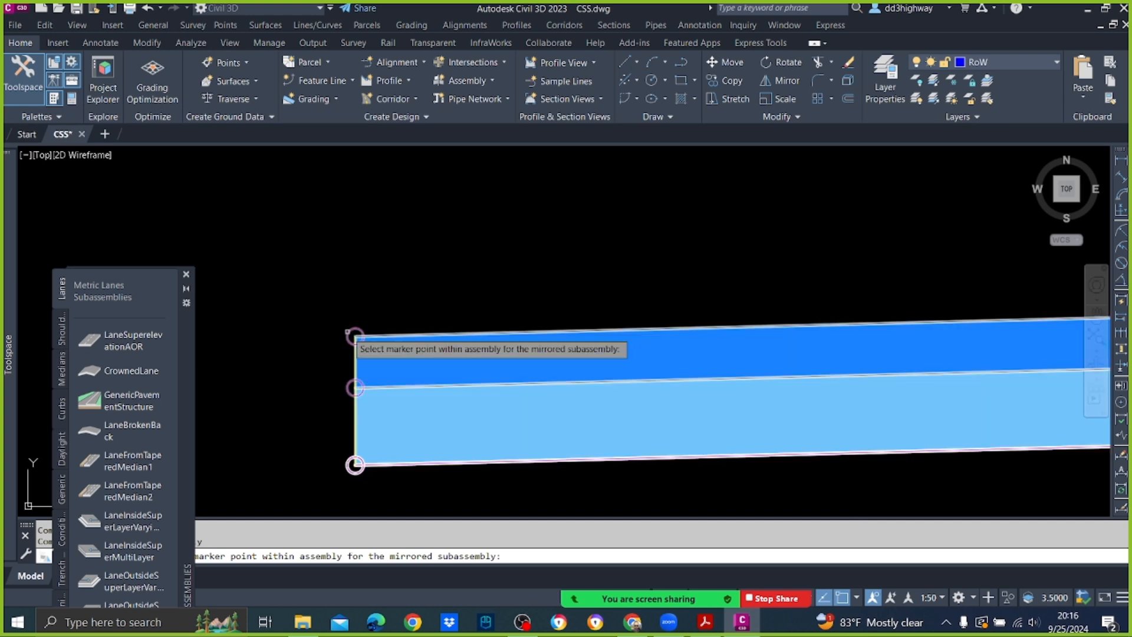
{"action": "left_click", "coordinate": [354, 336]}
{"action": "key", "text": "Escape"}
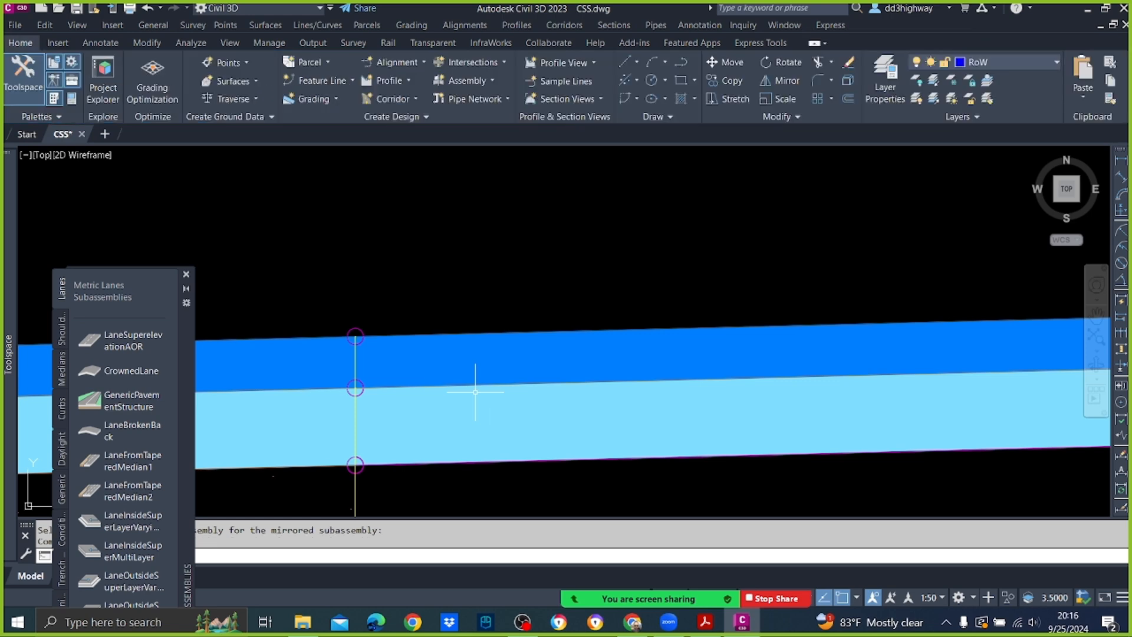
Rename the mirrored left shoulder as ShoulderVerticalSubbase-L in its subassembly properties.
{"action": "scroll", "coordinate": [711, 268], "scroll_direction": "down", "scroll_amount": 5}
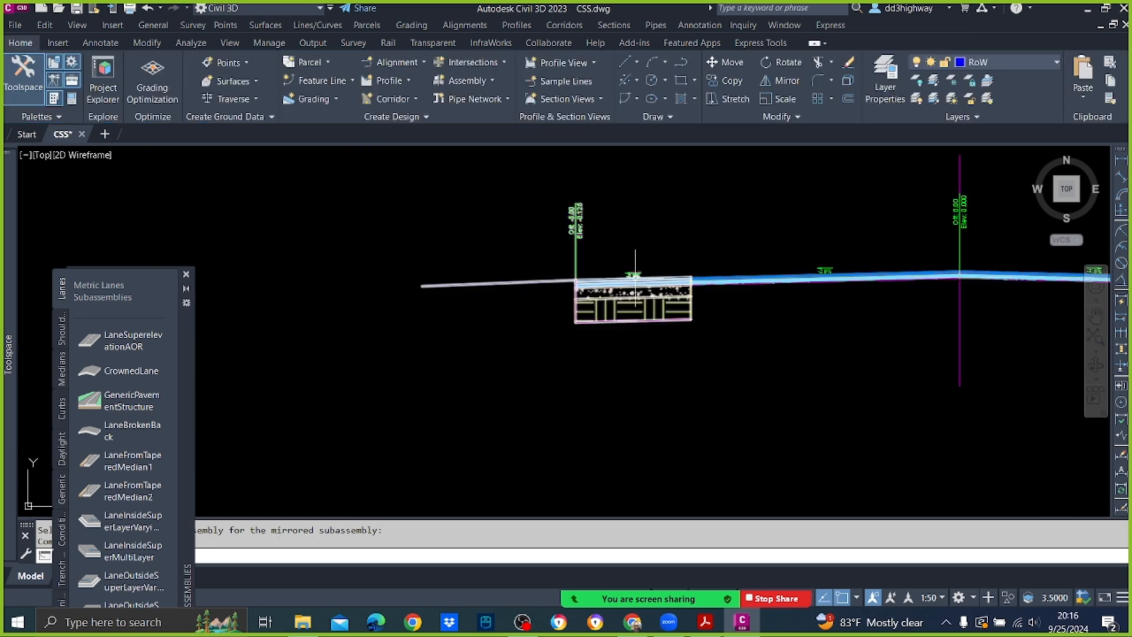
{"action": "scroll", "coordinate": [711, 283], "scroll_direction": "down", "scroll_amount": 5}
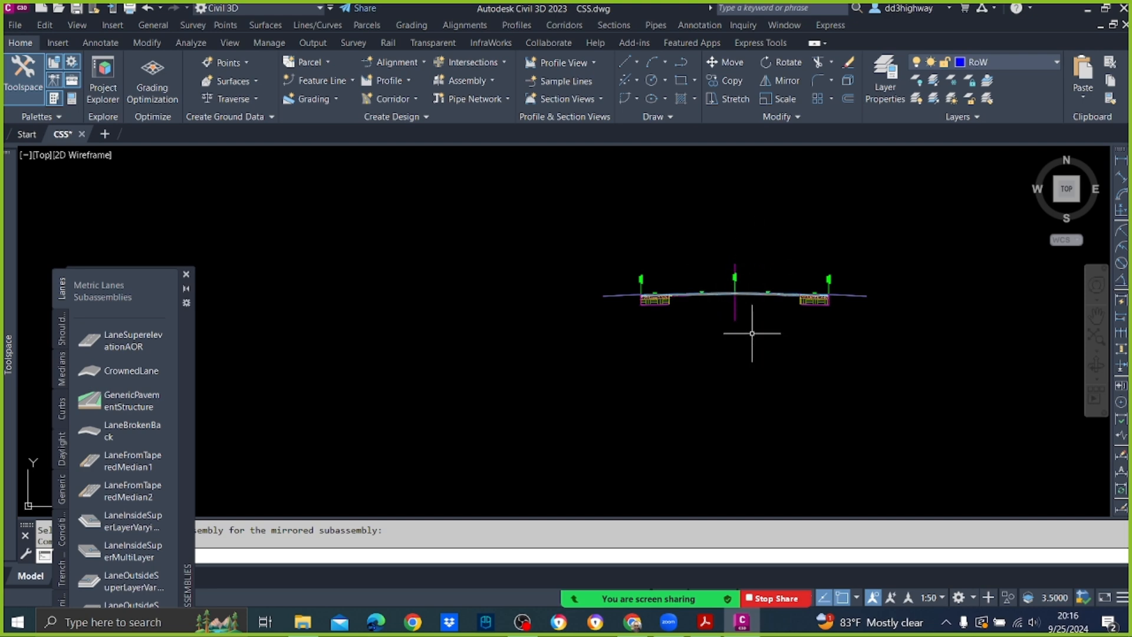
{"action": "scroll", "coordinate": [656, 306], "scroll_direction": "up", "scroll_amount": 3}
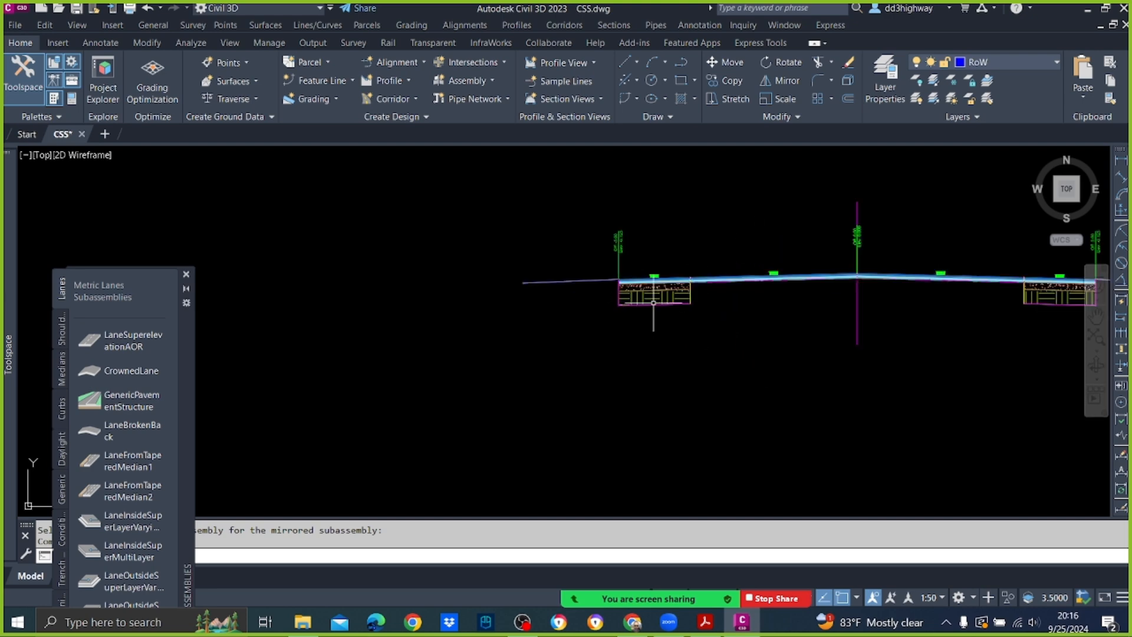
{"action": "scroll", "coordinate": [692, 279], "scroll_direction": "up", "scroll_amount": 5}
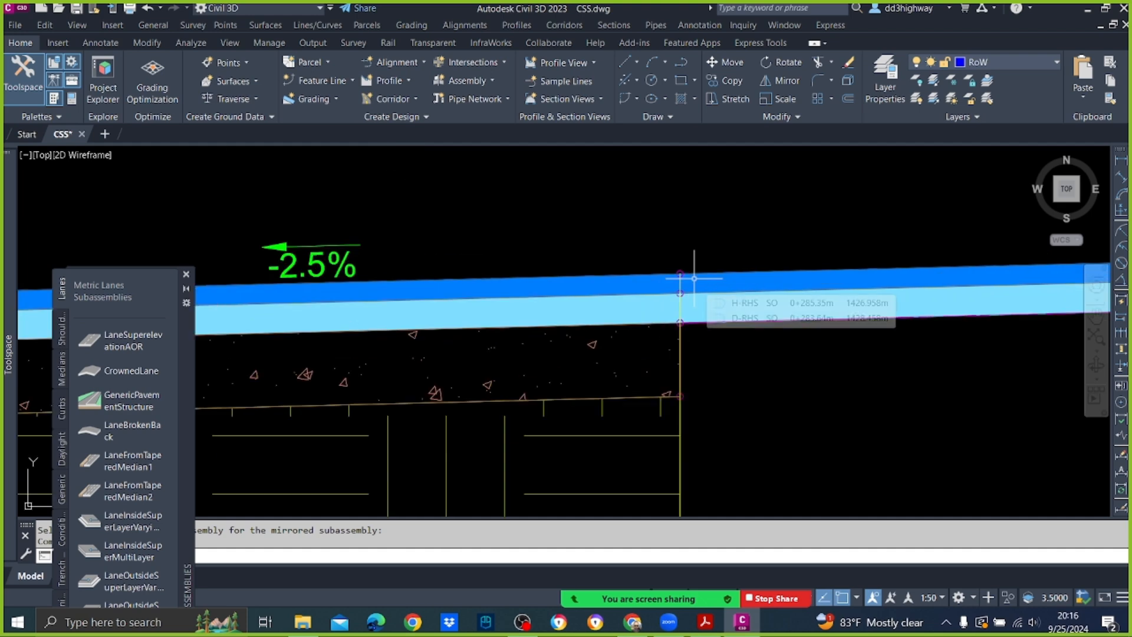
{"action": "scroll", "coordinate": [684, 276], "scroll_direction": "down", "scroll_amount": 5}
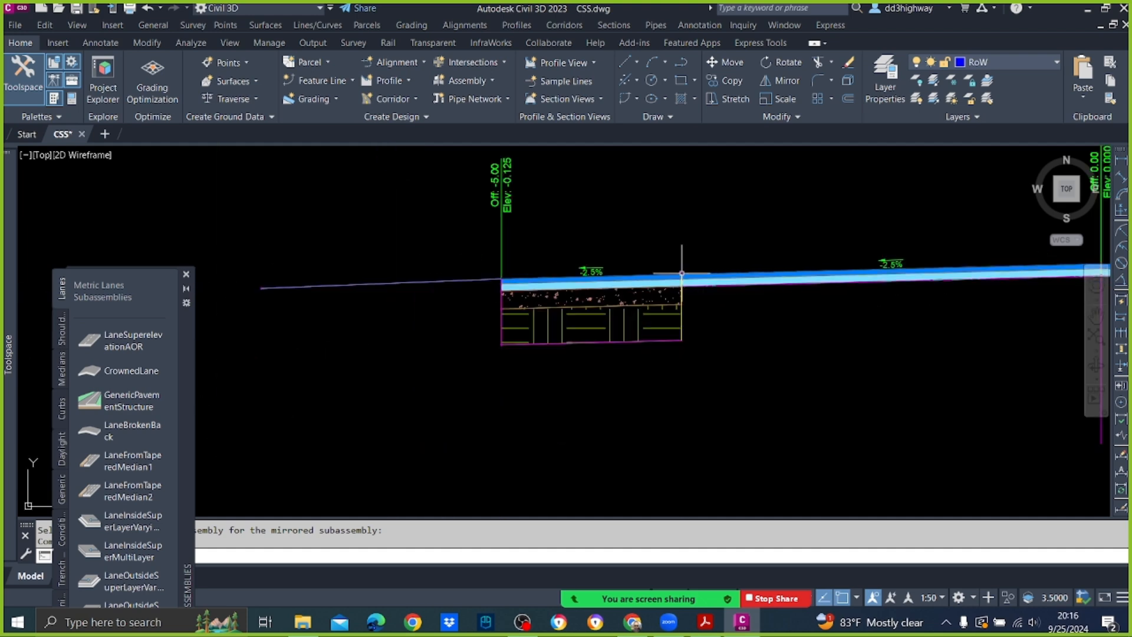
{"action": "left_click", "coordinate": [600, 296]}
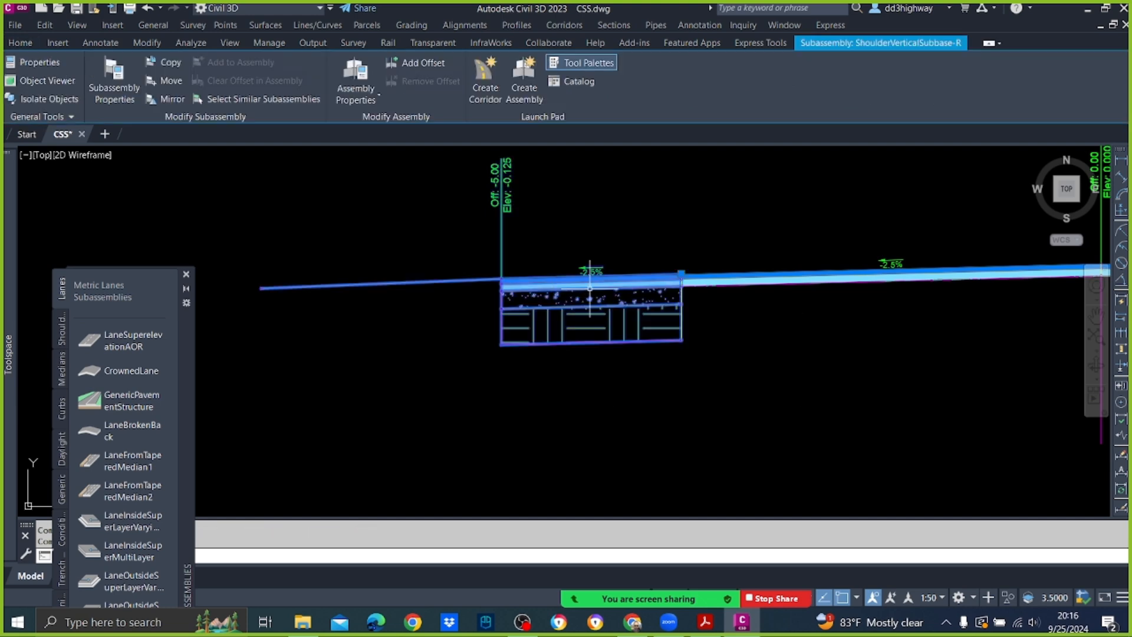
{"action": "right_click", "coordinate": [587, 294]}
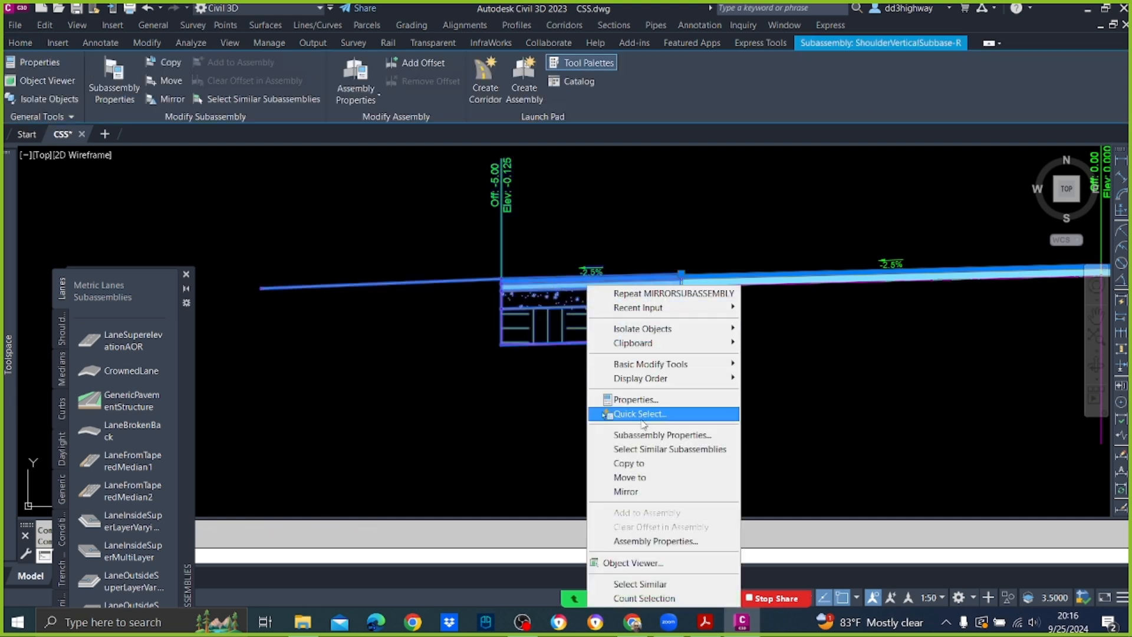
{"action": "left_click", "coordinate": [675, 435]}
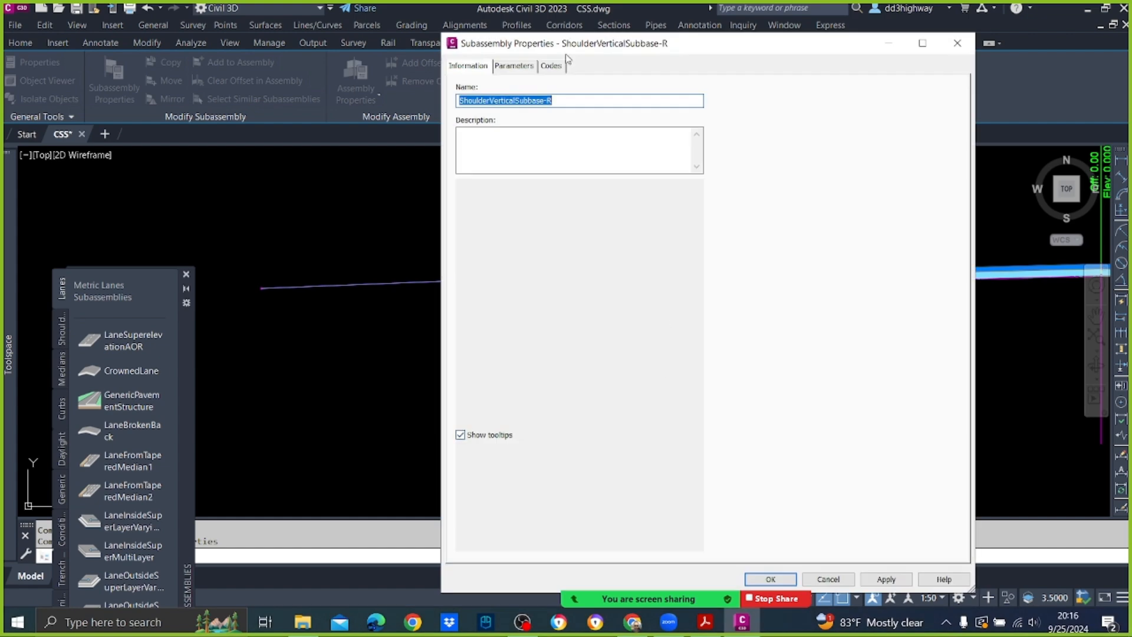
{"action": "left_click", "coordinate": [560, 100]}
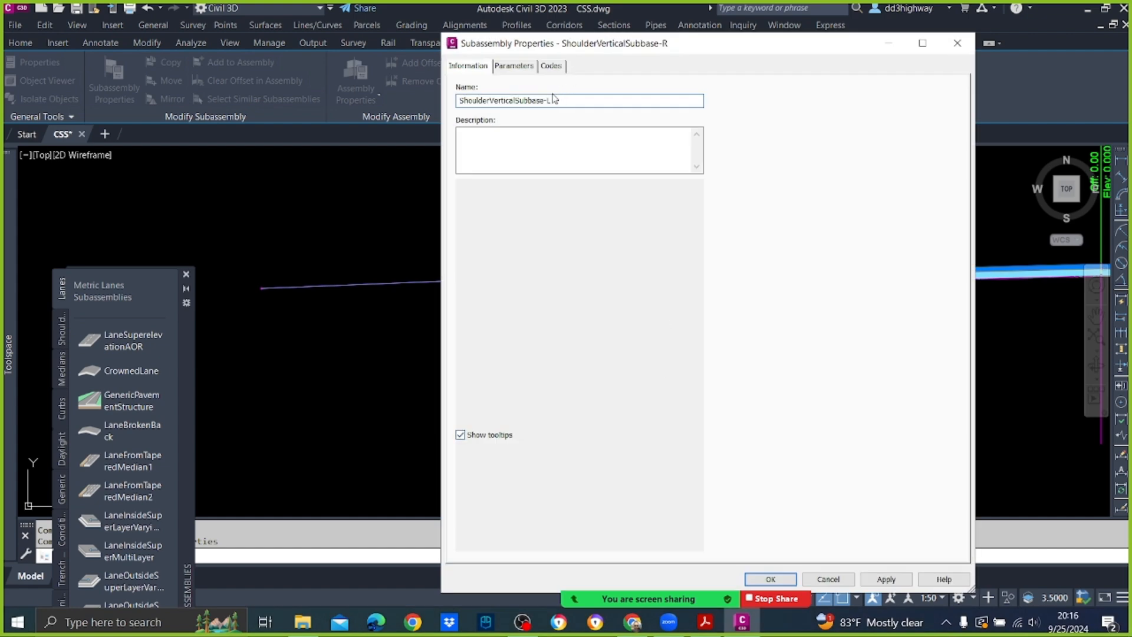
Set the left shoulder's Use Superelevation Slope parameter to Left Outside Shoulder and apply the properties.
{"action": "left_click", "coordinate": [522, 66]}
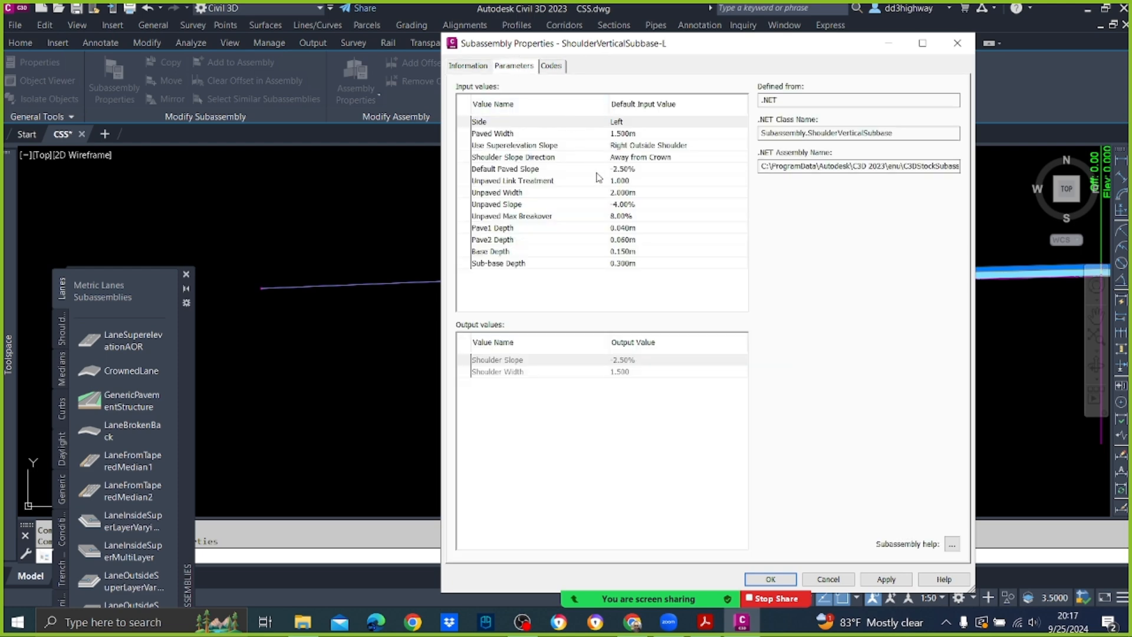
{"action": "double_click", "coordinate": [643, 145]}
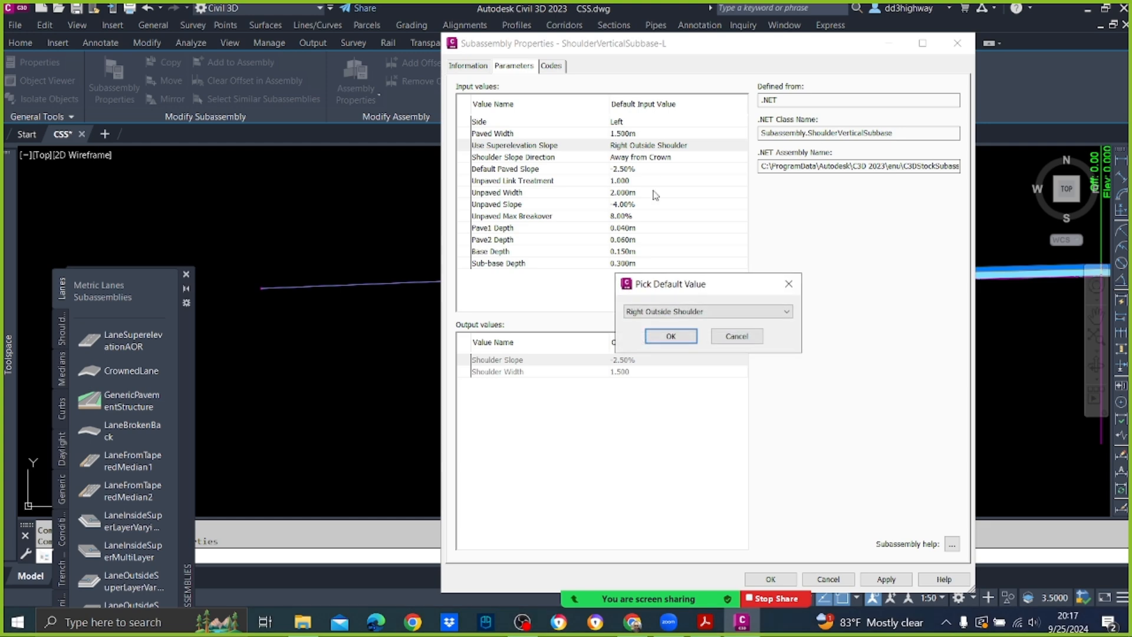
{"action": "left_click", "coordinate": [711, 313]}
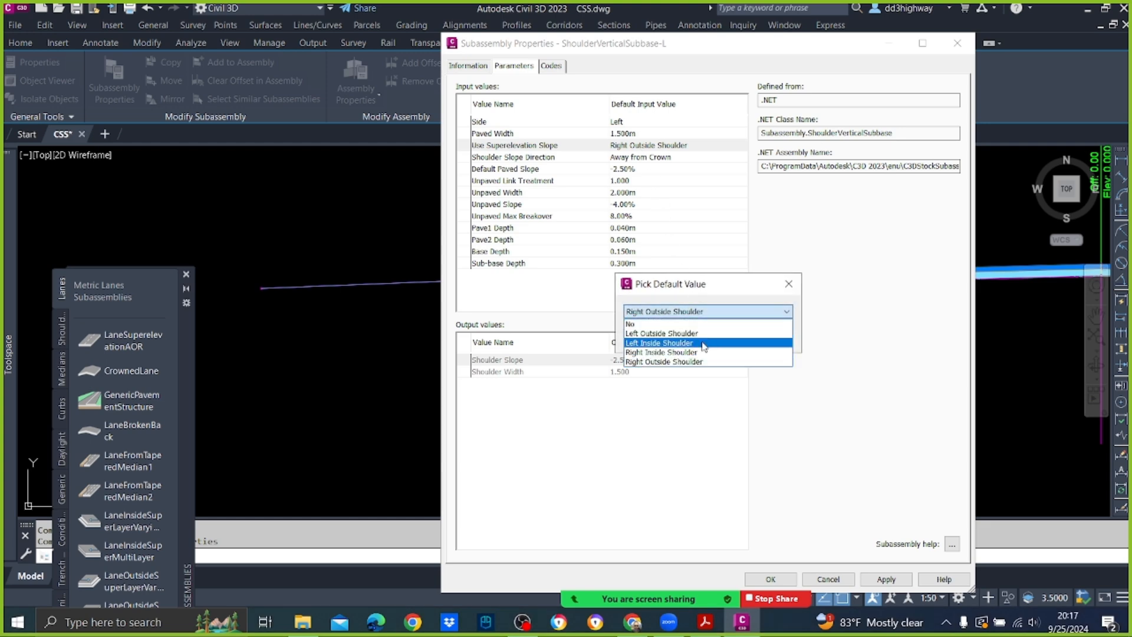
{"action": "left_click", "coordinate": [684, 333]}
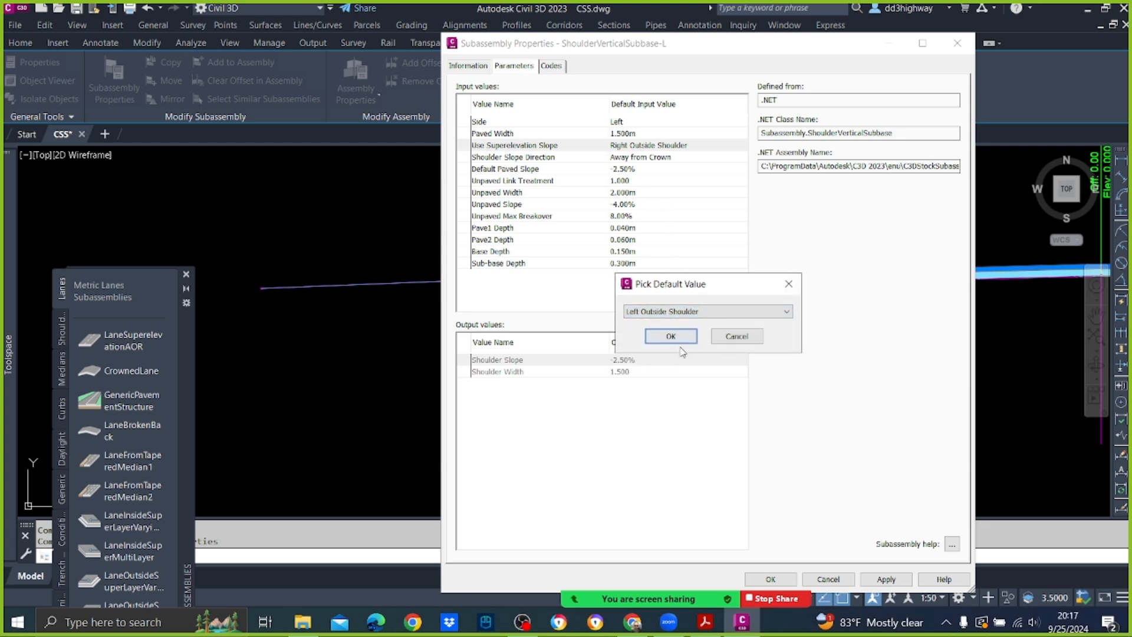
{"action": "left_click", "coordinate": [672, 337]}
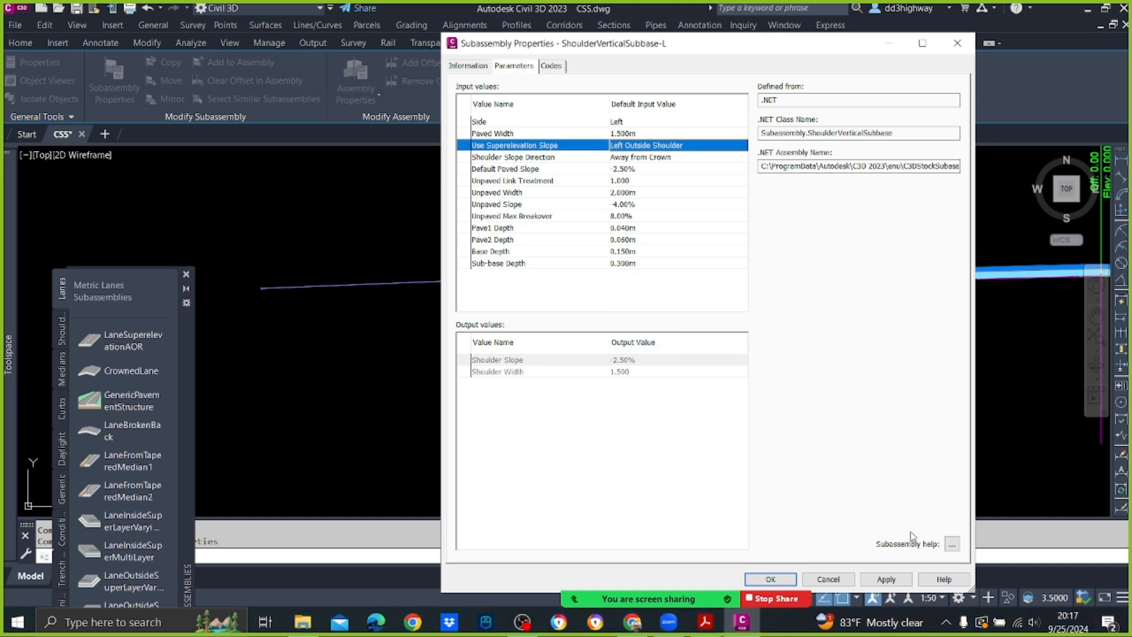
{"action": "left_click", "coordinate": [889, 579]}
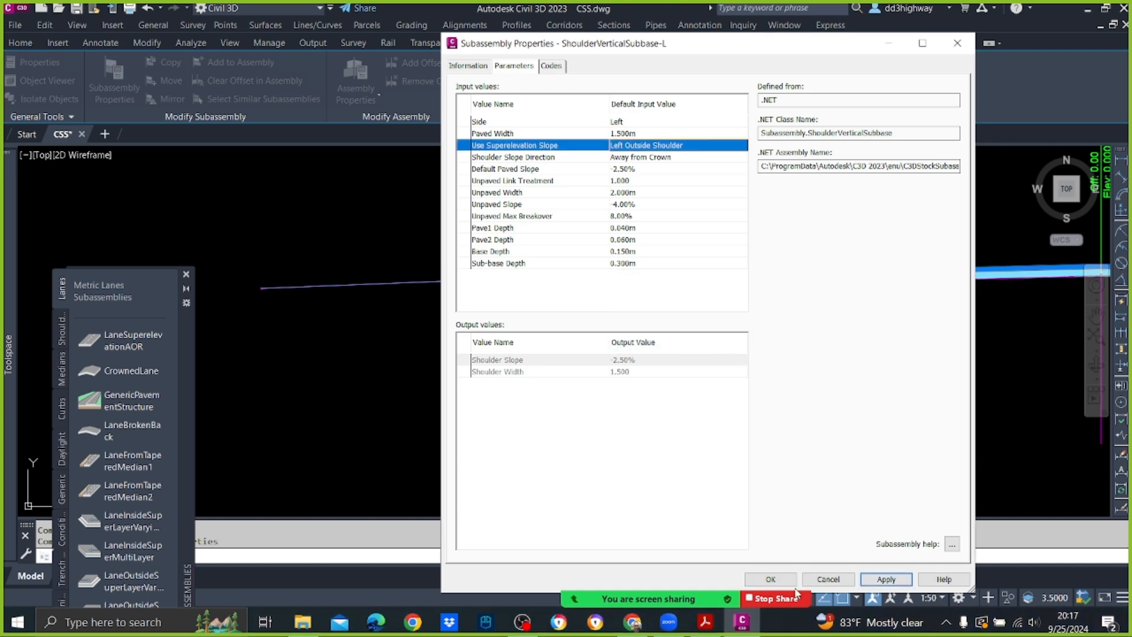
{"action": "left_click", "coordinate": [776, 579]}
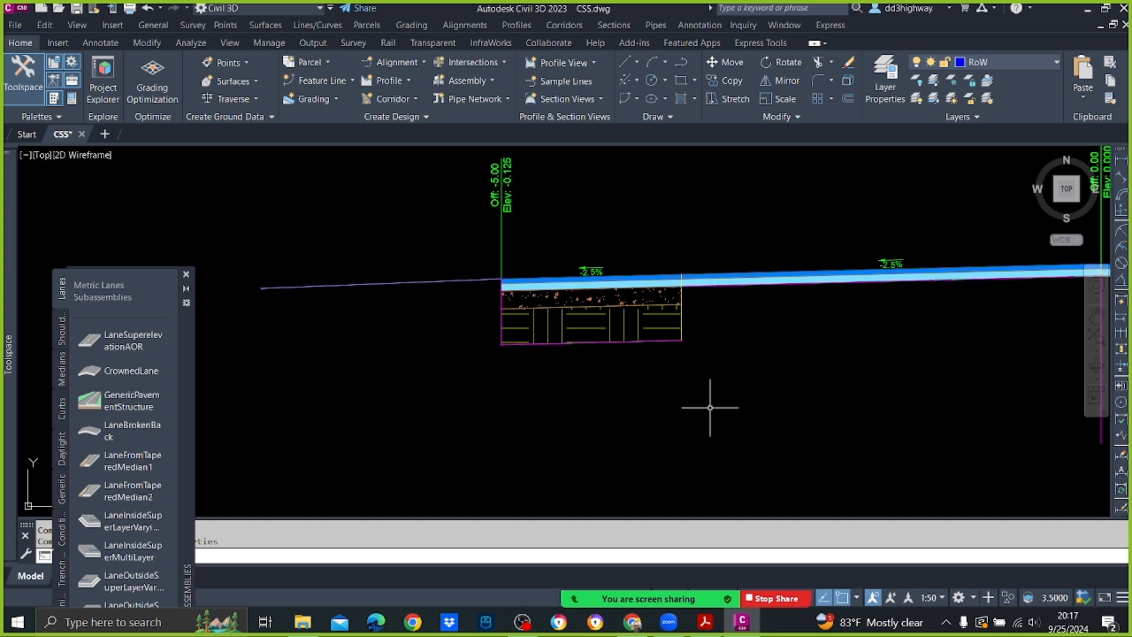
Move the tool palette up to expose its full list and show the metric daylight subassemblies.
{"action": "scroll", "coordinate": [669, 304], "scroll_direction": "down", "scroll_amount": 8}
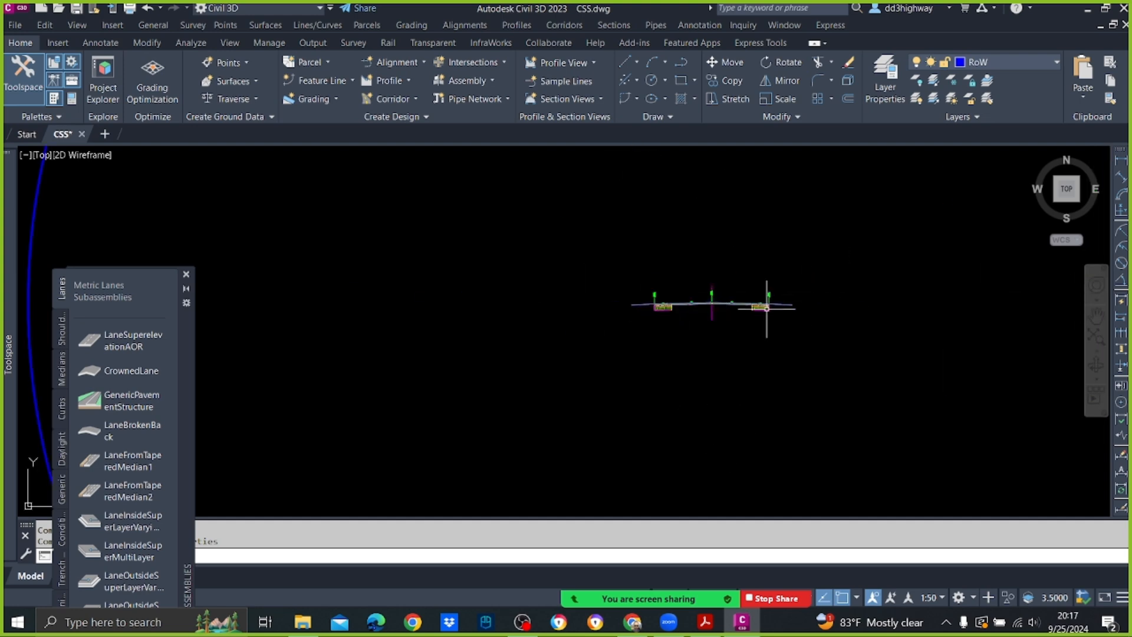
{"action": "scroll", "coordinate": [808, 303], "scroll_direction": "up", "scroll_amount": 2}
{"action": "left_click_drag", "start_coordinate": [184, 362], "coordinate": [196, 127]}
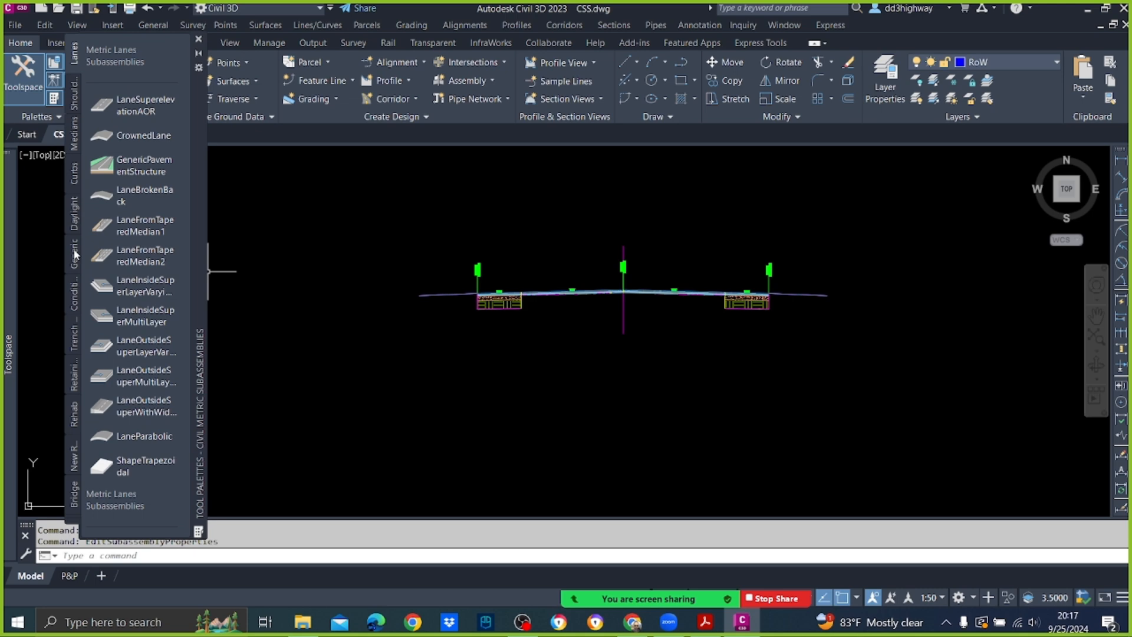
{"action": "left_click", "coordinate": [73, 221]}
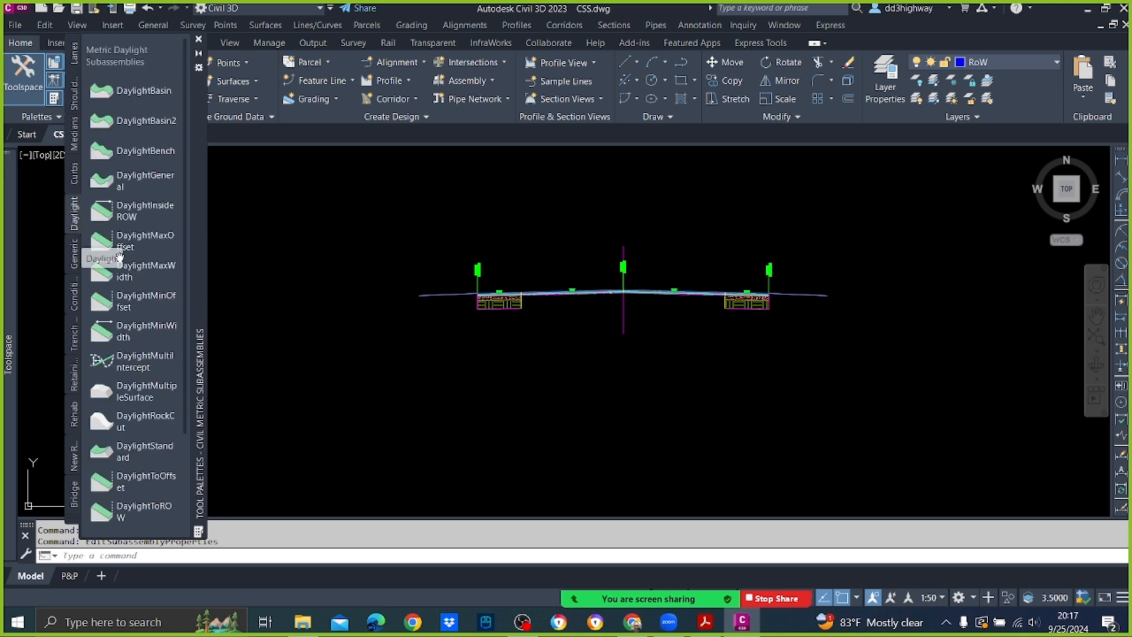
Attach a right-side DaylightMultiIntercept subassembly to the marker point at the right shoulder's outer end.
{"action": "left_click", "coordinate": [152, 366]}
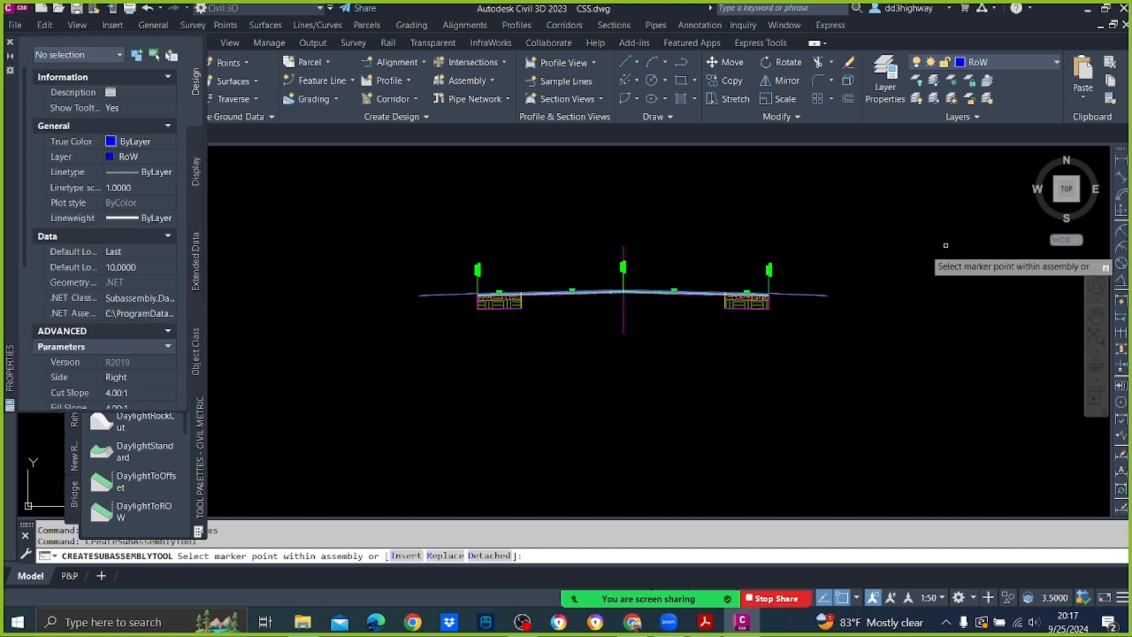
{"action": "scroll", "coordinate": [767, 309], "scroll_direction": "up", "scroll_amount": 4}
{"action": "scroll", "coordinate": [914, 266], "scroll_direction": "up", "scroll_amount": 5}
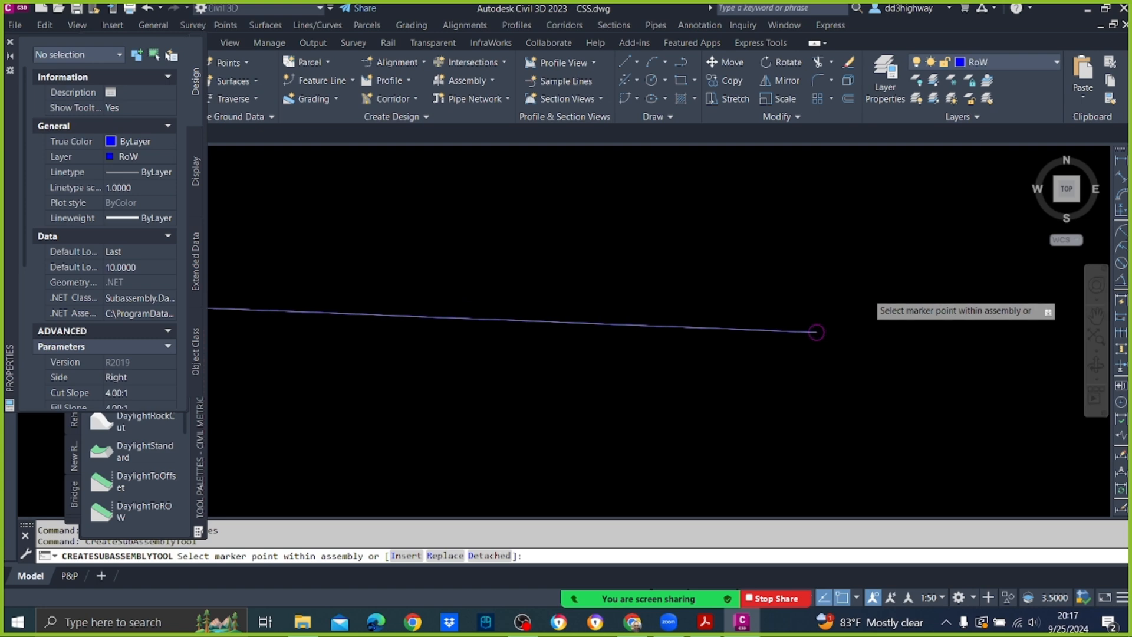
{"action": "left_click", "coordinate": [783, 354]}
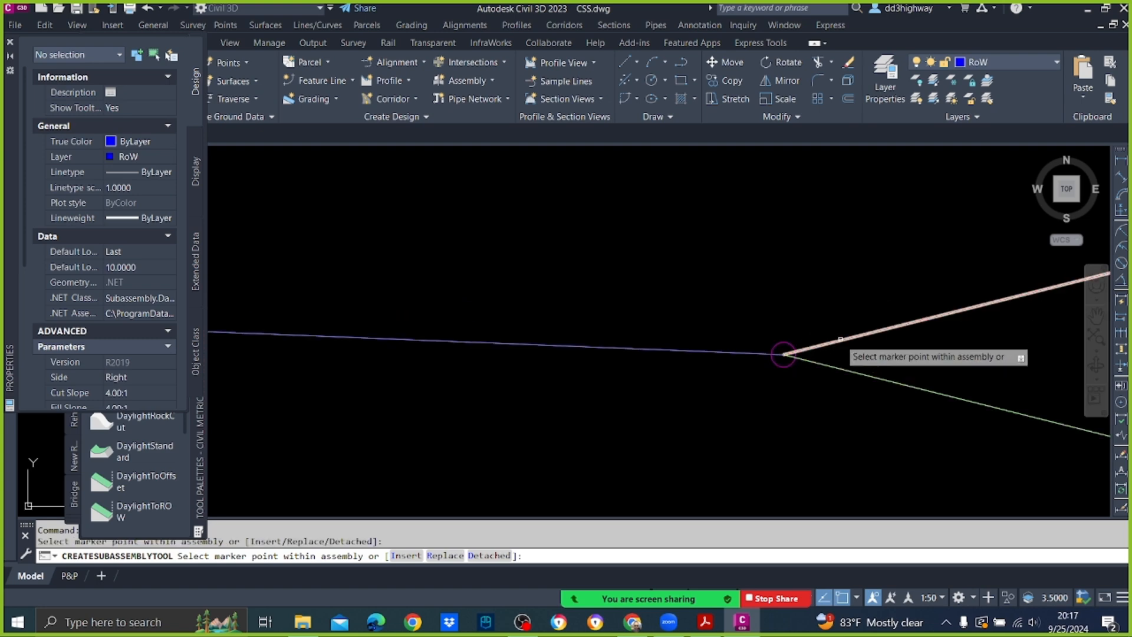
{"action": "key", "text": "Escape"}
Set the right daylight subassembly's Cut Slope parameter to 0.25:1 in its subassembly properties.
{"action": "scroll", "coordinate": [808, 306], "scroll_direction": "down", "scroll_amount": 5}
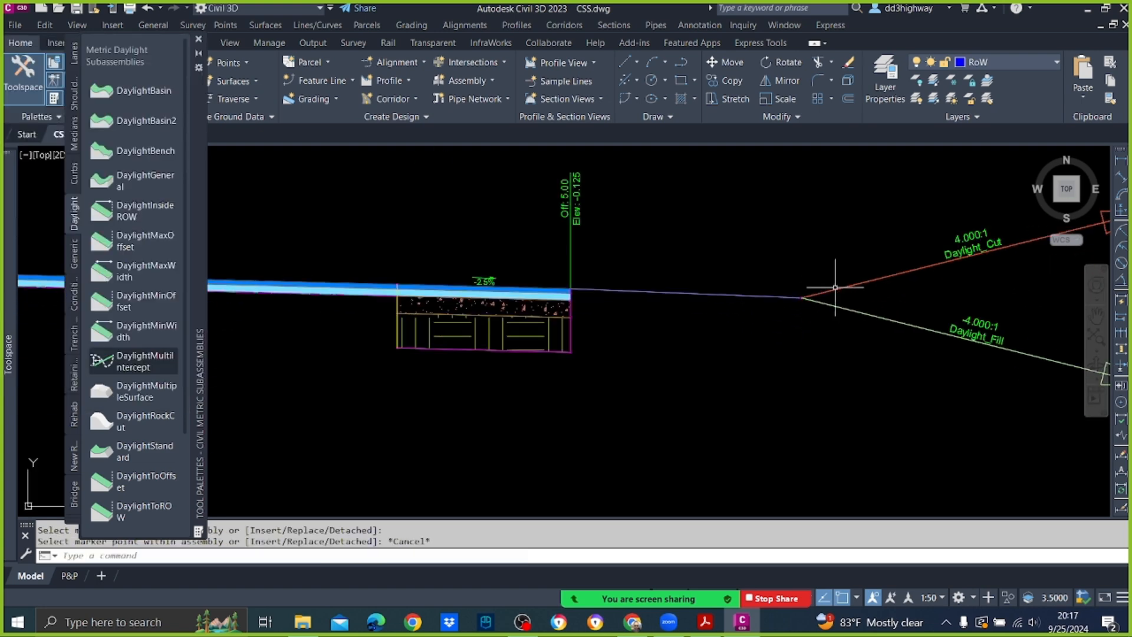
{"action": "scroll", "coordinate": [850, 330], "scroll_direction": "down", "scroll_amount": 8}
{"action": "scroll", "coordinate": [832, 324], "scroll_direction": "up", "scroll_amount": 4}
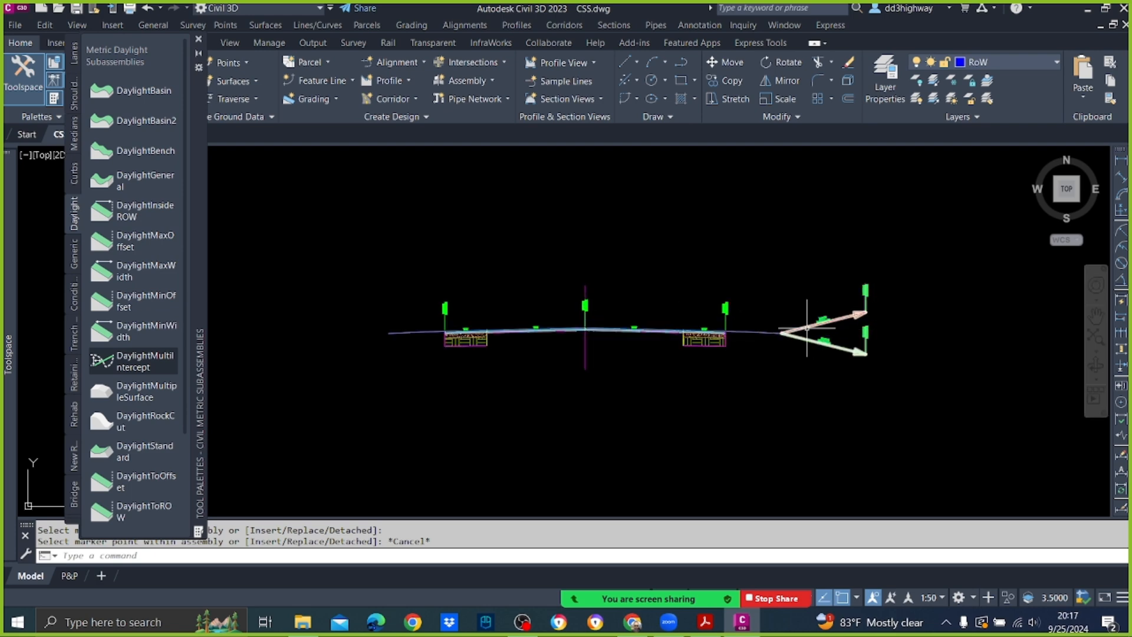
{"action": "left_click", "coordinate": [806, 328]}
{"action": "right_click", "coordinate": [808, 332]}
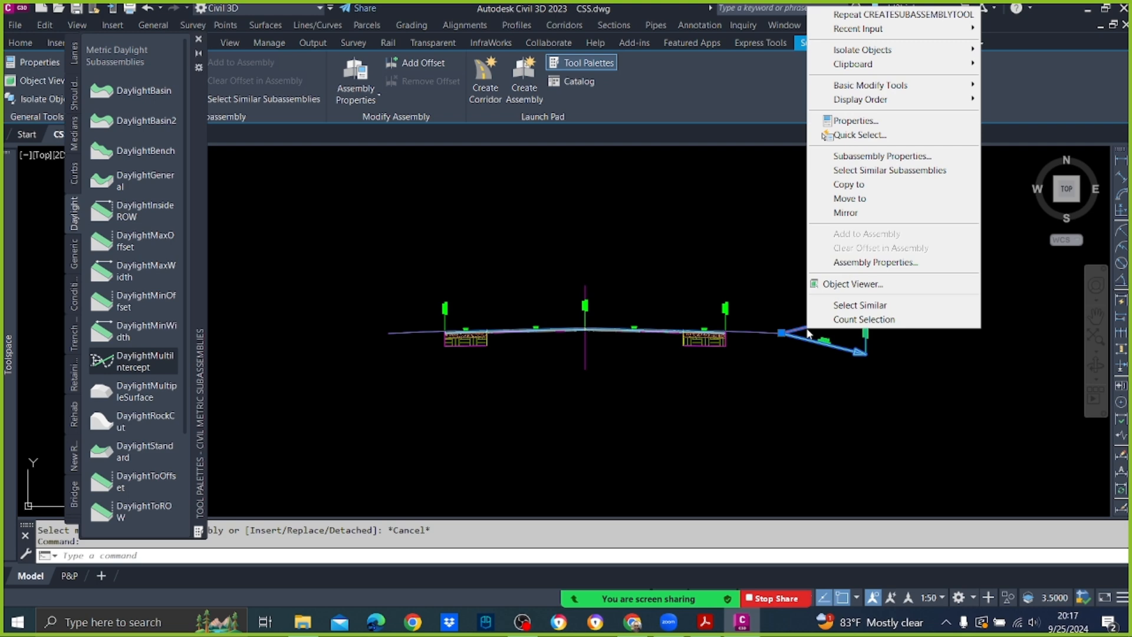
{"action": "left_click", "coordinate": [882, 156]}
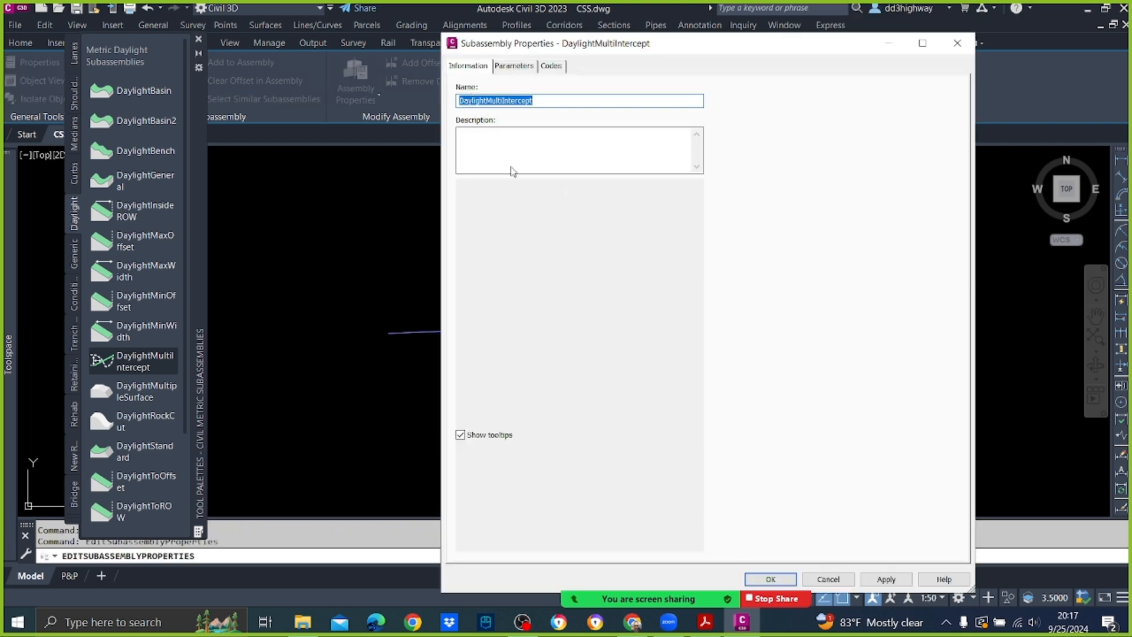
{"action": "left_click", "coordinate": [514, 65]}
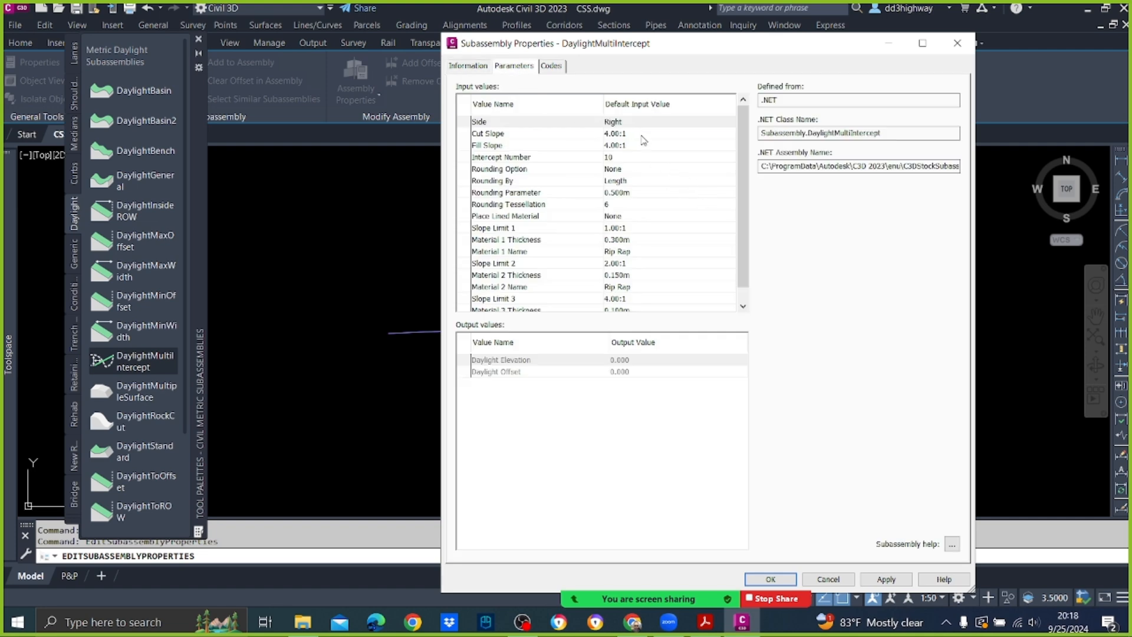
{"action": "left_click", "coordinate": [642, 136]}
{"action": "type", "text": ".25"}
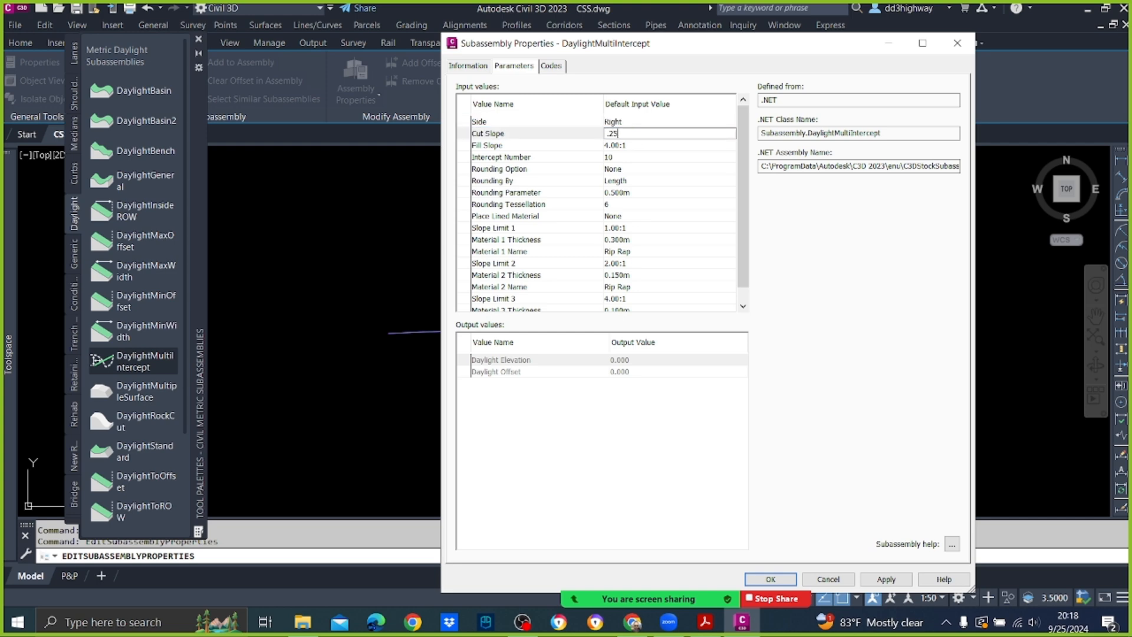
{"action": "key", "text": "Return"}
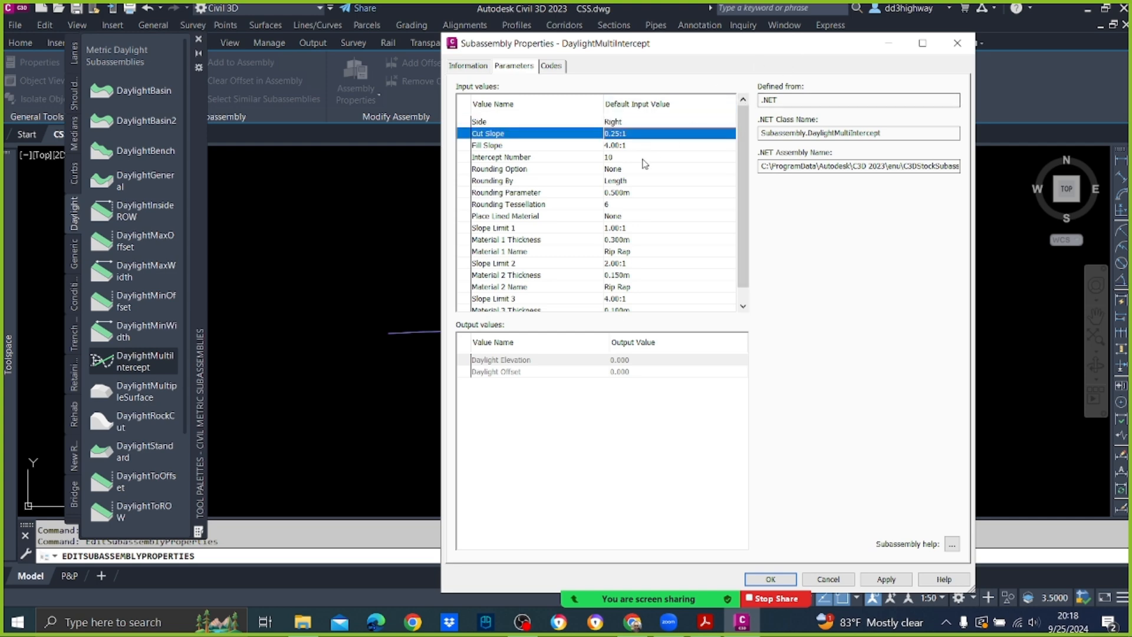
Set the right daylight subassembly's Fill Slope to 1.50:1, apply the change and close the properties.
{"action": "left_click", "coordinate": [646, 150]}
{"action": "type", "text": "1.5"}
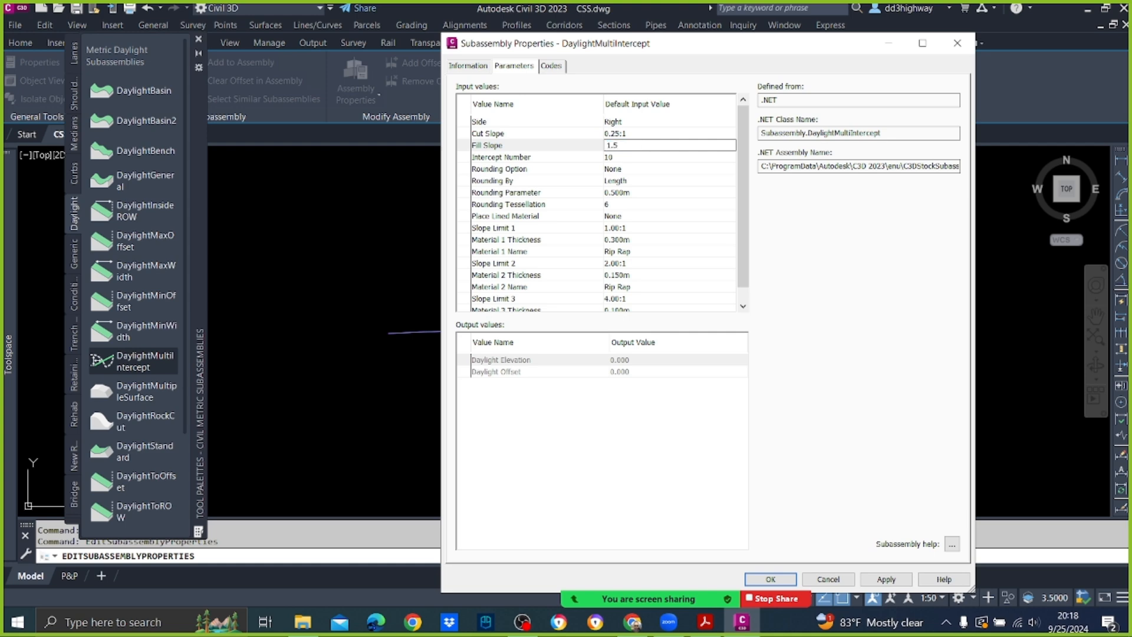
{"action": "key", "text": "Return"}
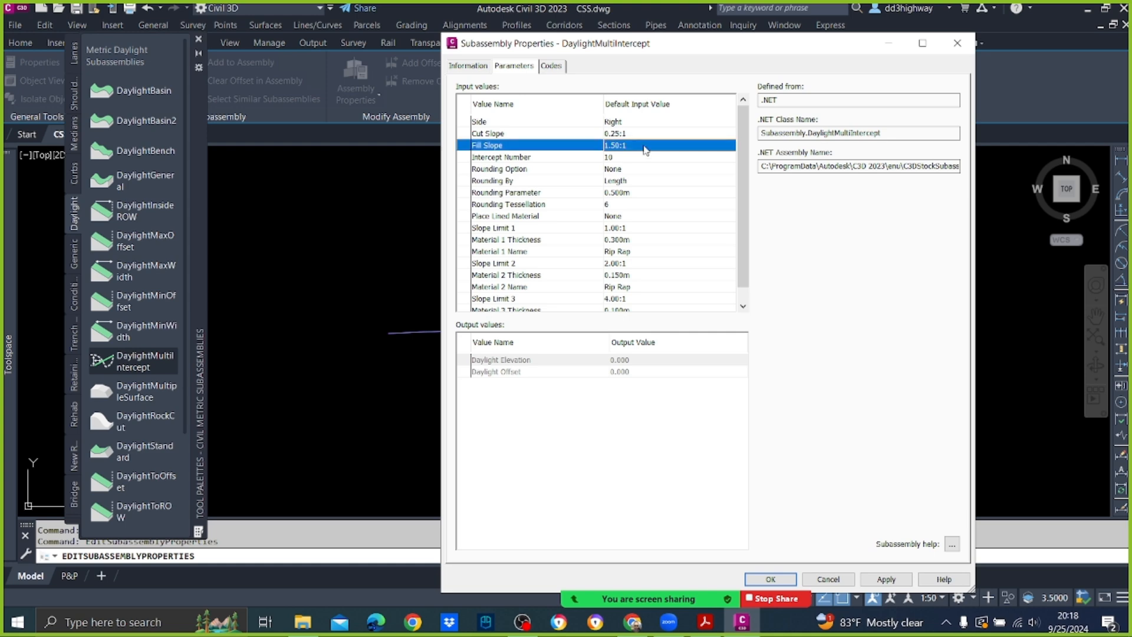
{"action": "left_click", "coordinate": [886, 579]}
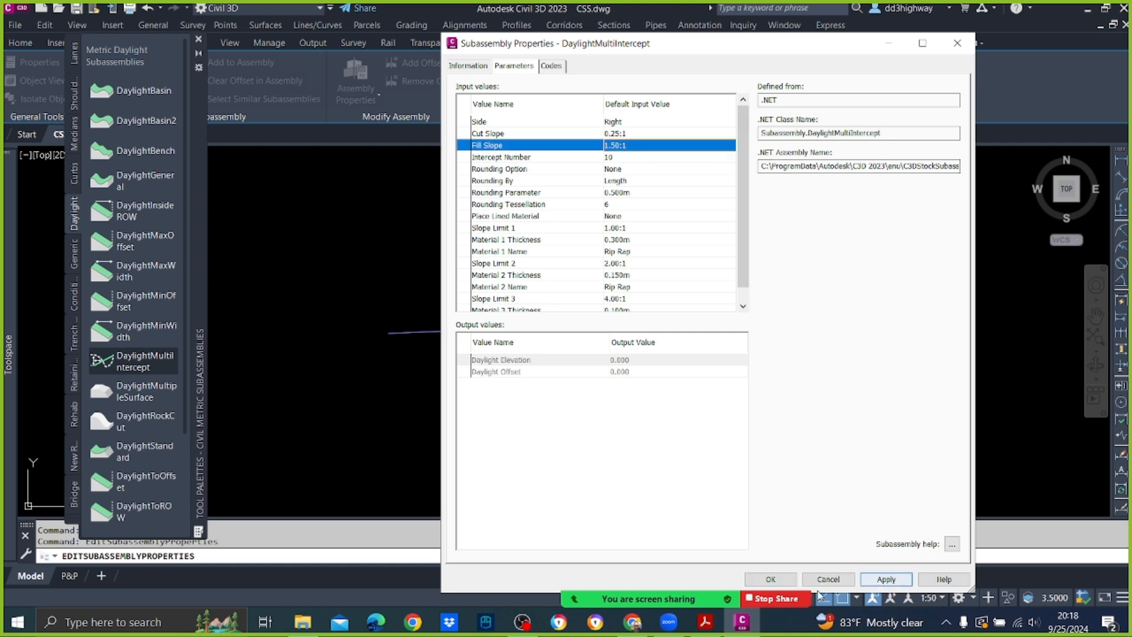
{"action": "left_click", "coordinate": [831, 580]}
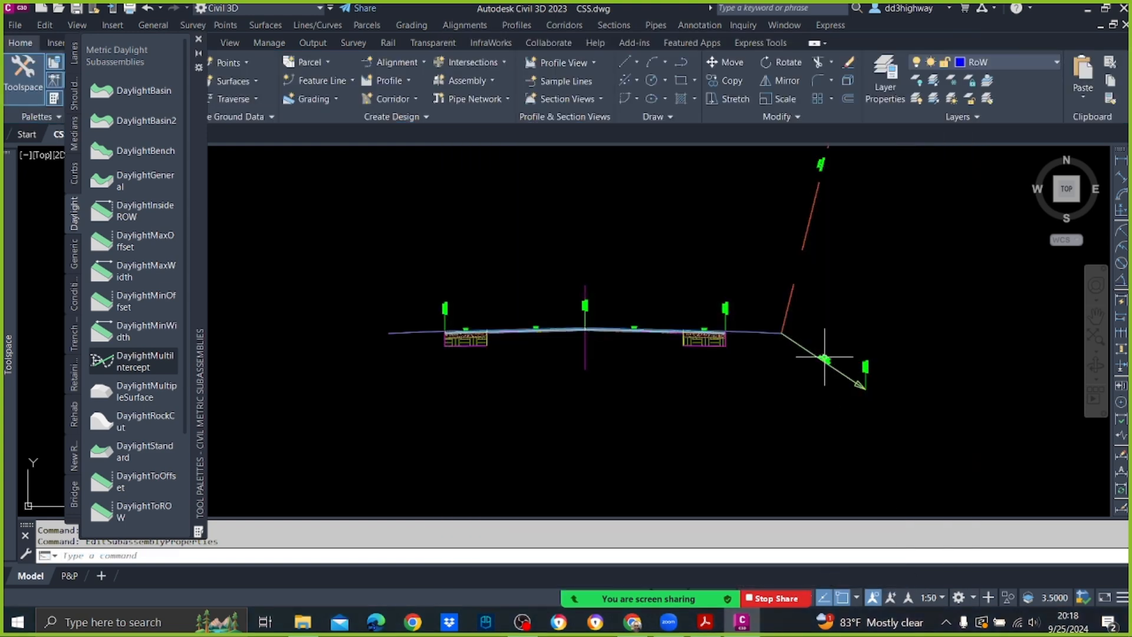
{"action": "scroll", "coordinate": [805, 259], "scroll_direction": "down", "scroll_amount": 3}
{"action": "left_click", "coordinate": [811, 236]}
{"action": "right_click", "coordinate": [809, 250]}
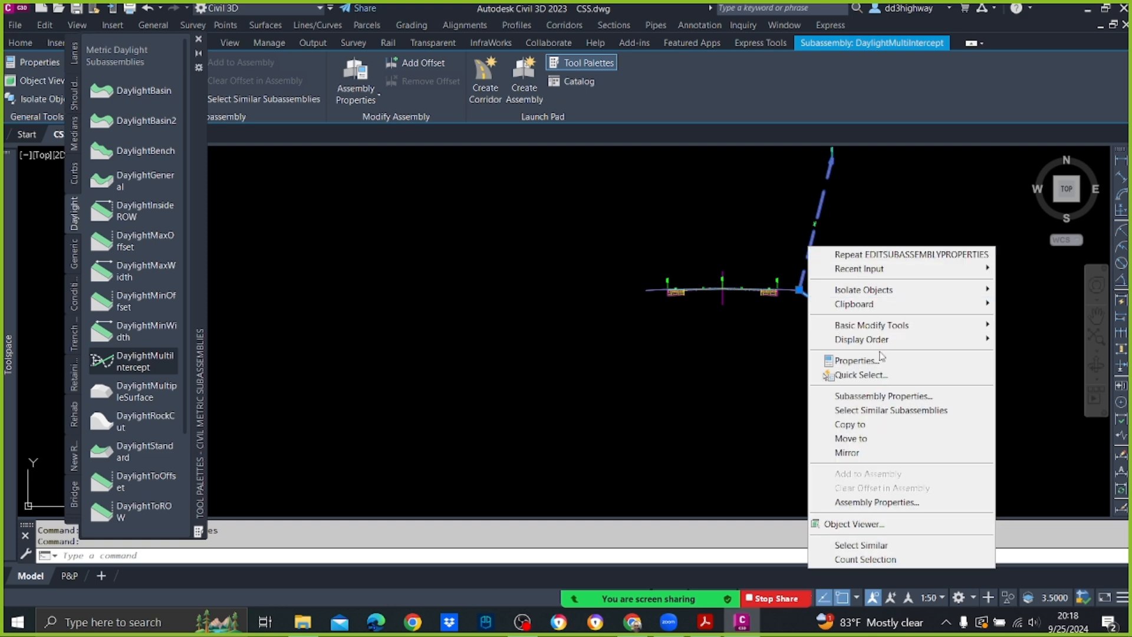
{"action": "left_click", "coordinate": [890, 410]}
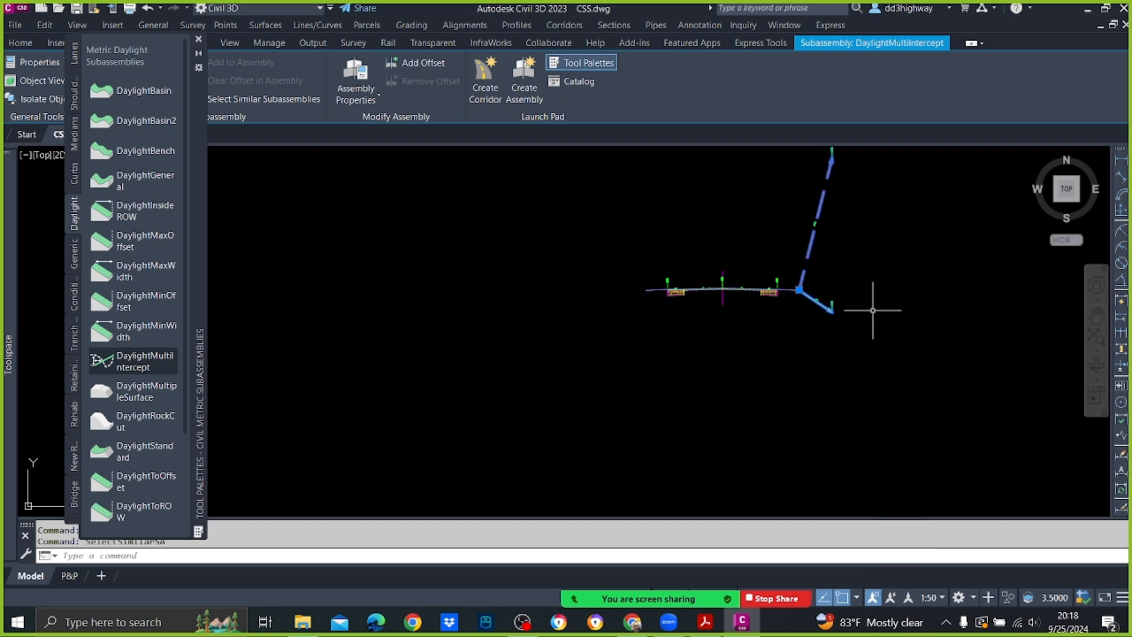
{"action": "key", "text": "Escape"}
Review the right daylight subassembly's slope parameters in its subassembly properties and close the dialog.
{"action": "left_click", "coordinate": [817, 216]}
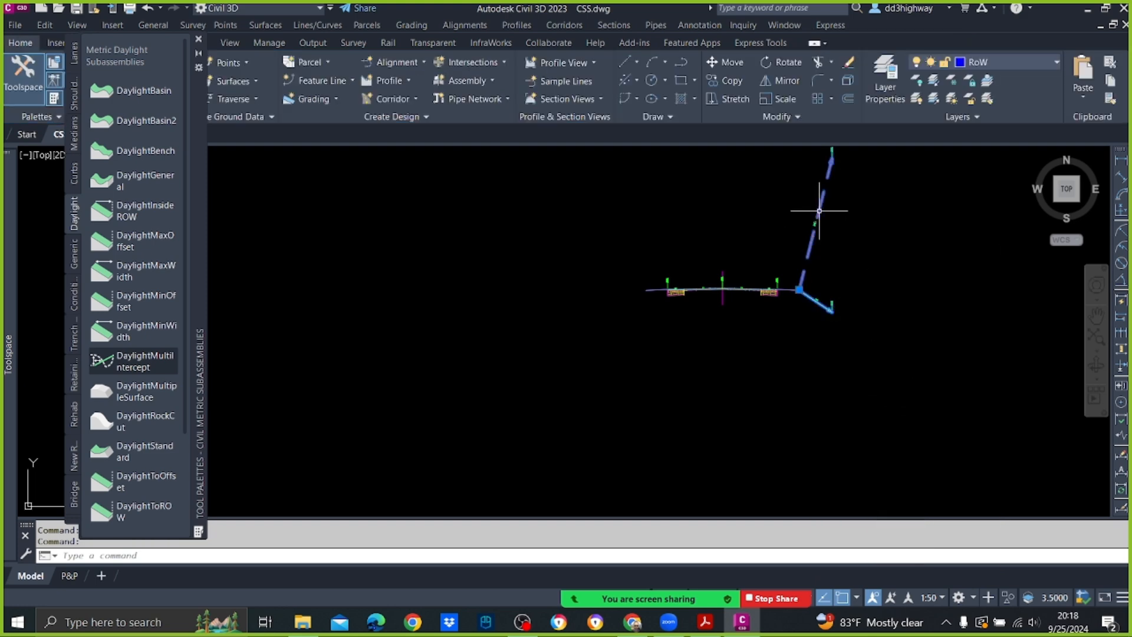
{"action": "right_click", "coordinate": [821, 213]}
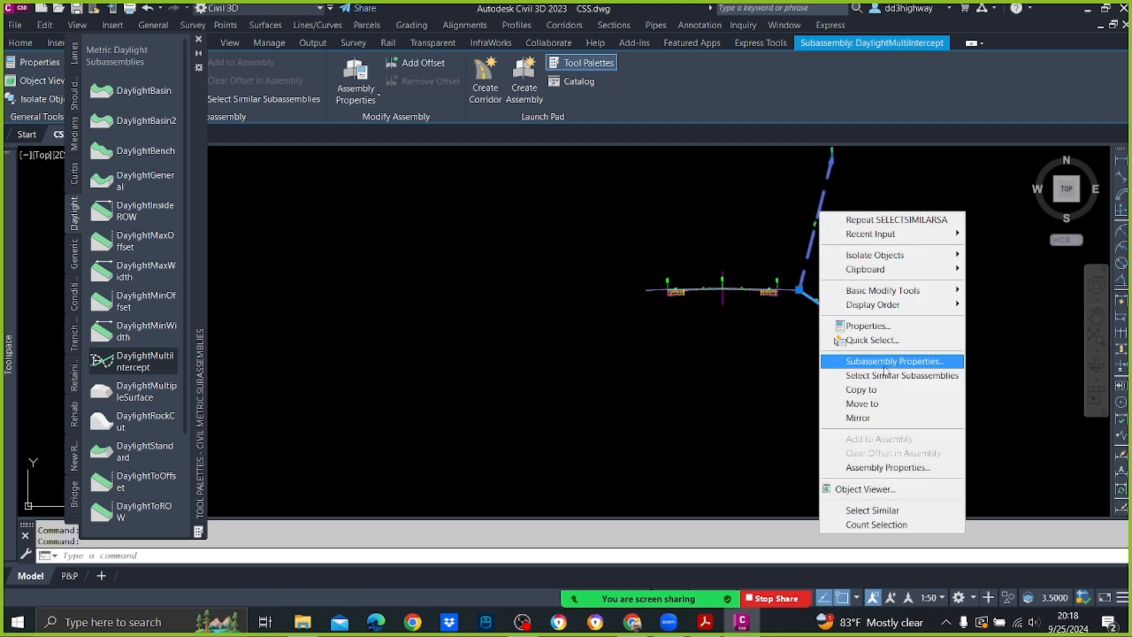
{"action": "left_click", "coordinate": [884, 362]}
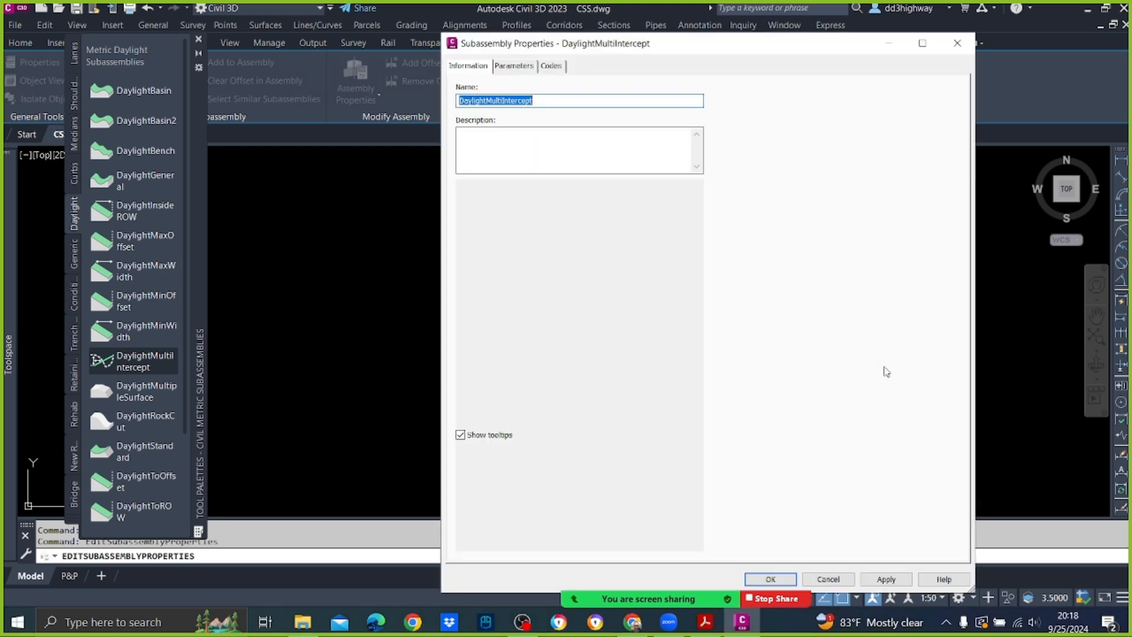
{"action": "left_click", "coordinate": [514, 66]}
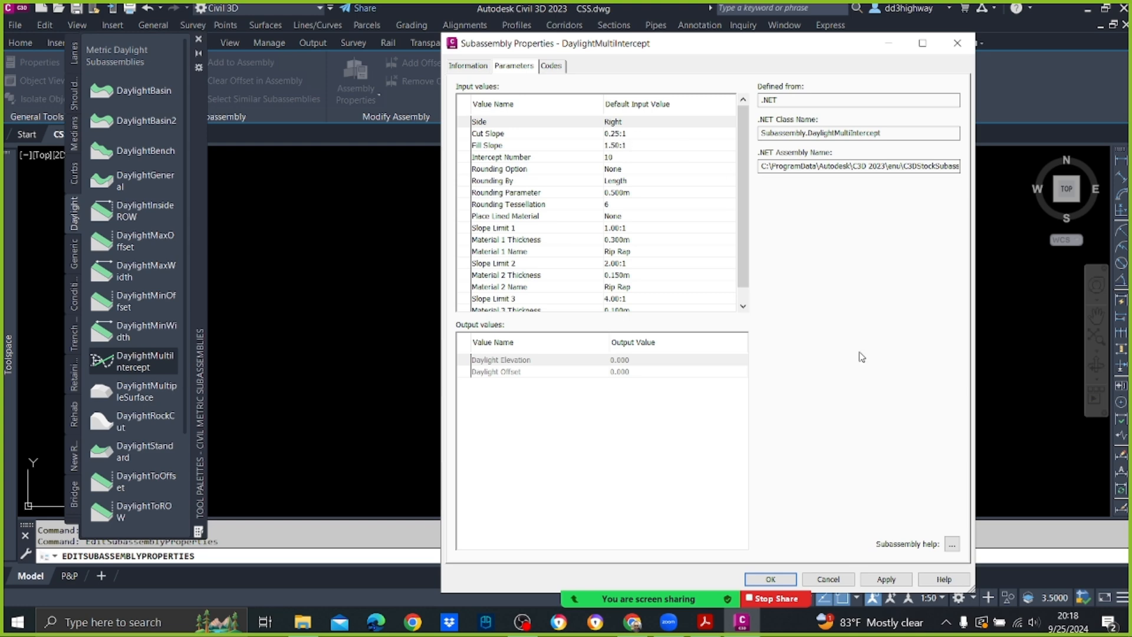
{"action": "left_click", "coordinate": [885, 579]}
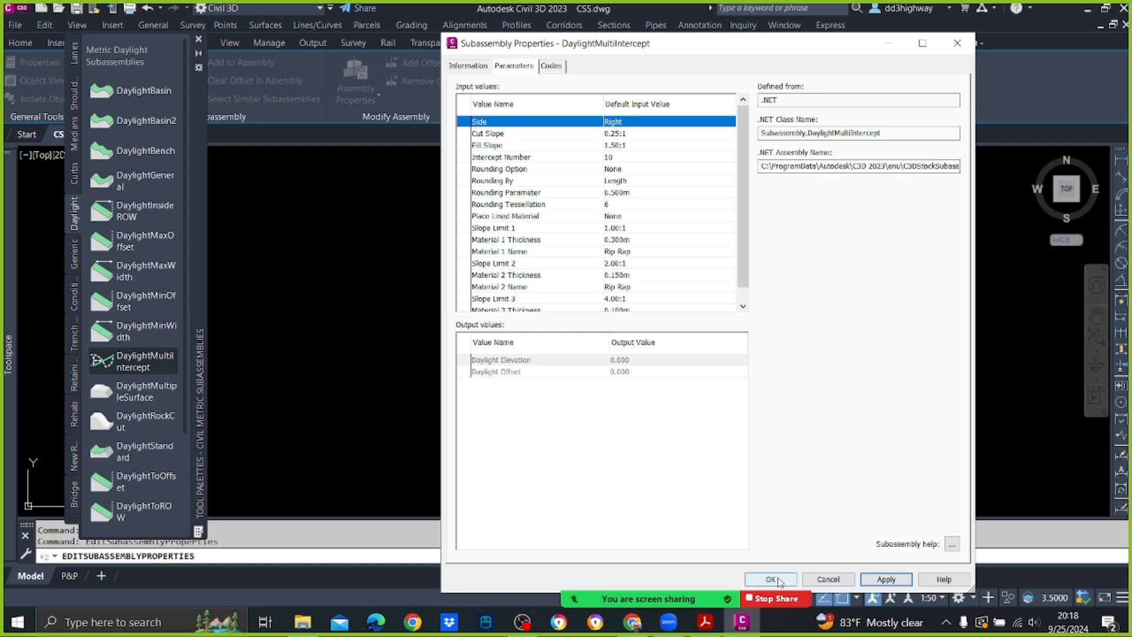
{"action": "left_click", "coordinate": [795, 578]}
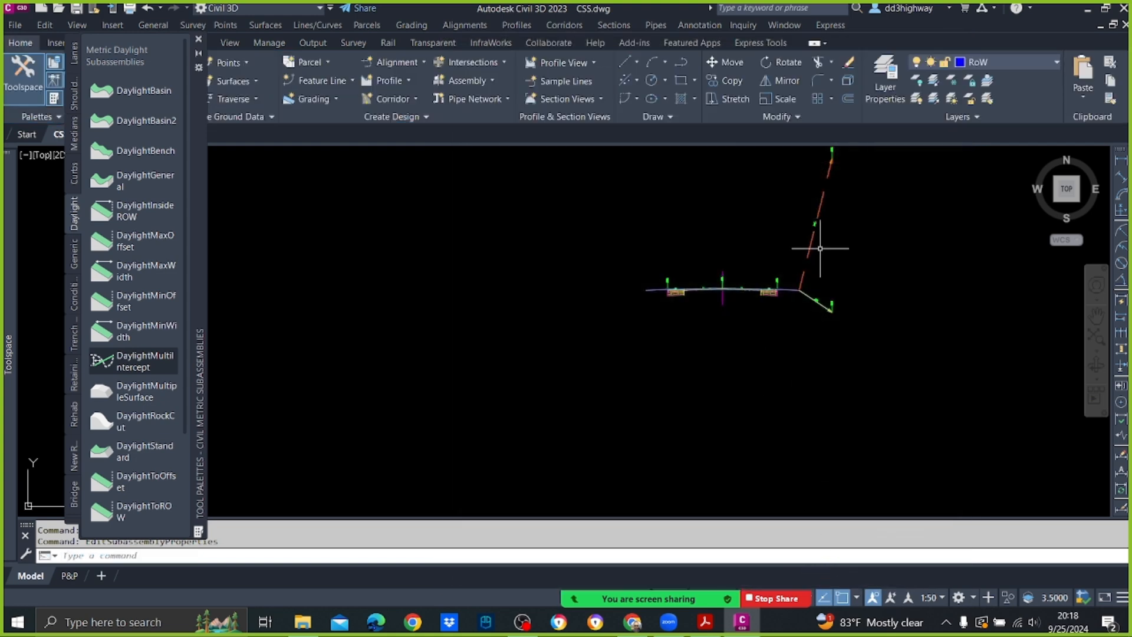
Mirror the right daylight subassembly onto the marker point at the left shoulder's outer end.
{"action": "left_click", "coordinate": [811, 246]}
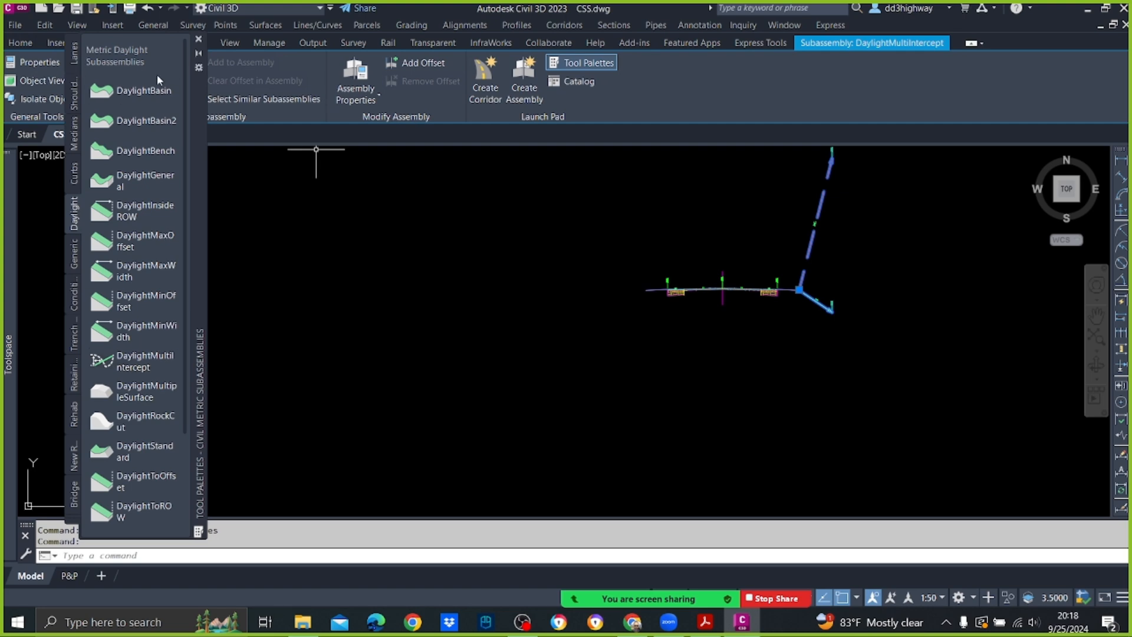
{"action": "left_click_drag", "start_coordinate": [206, 93], "coordinate": [219, 289]}
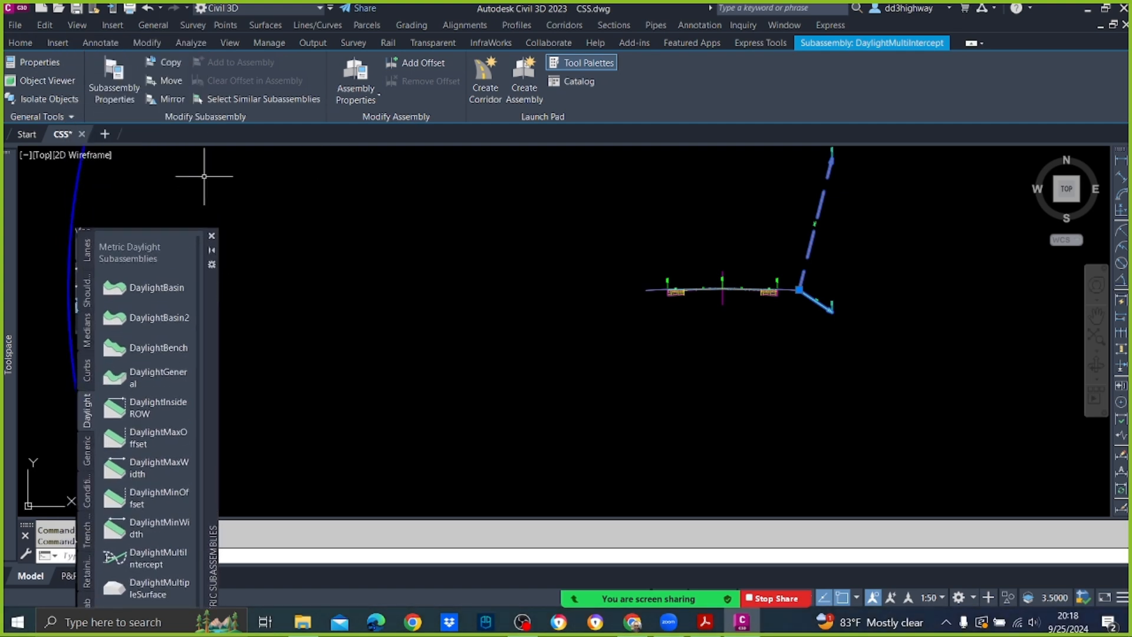
{"action": "left_click", "coordinate": [173, 104]}
{"action": "scroll", "coordinate": [667, 293], "scroll_direction": "up", "scroll_amount": 6}
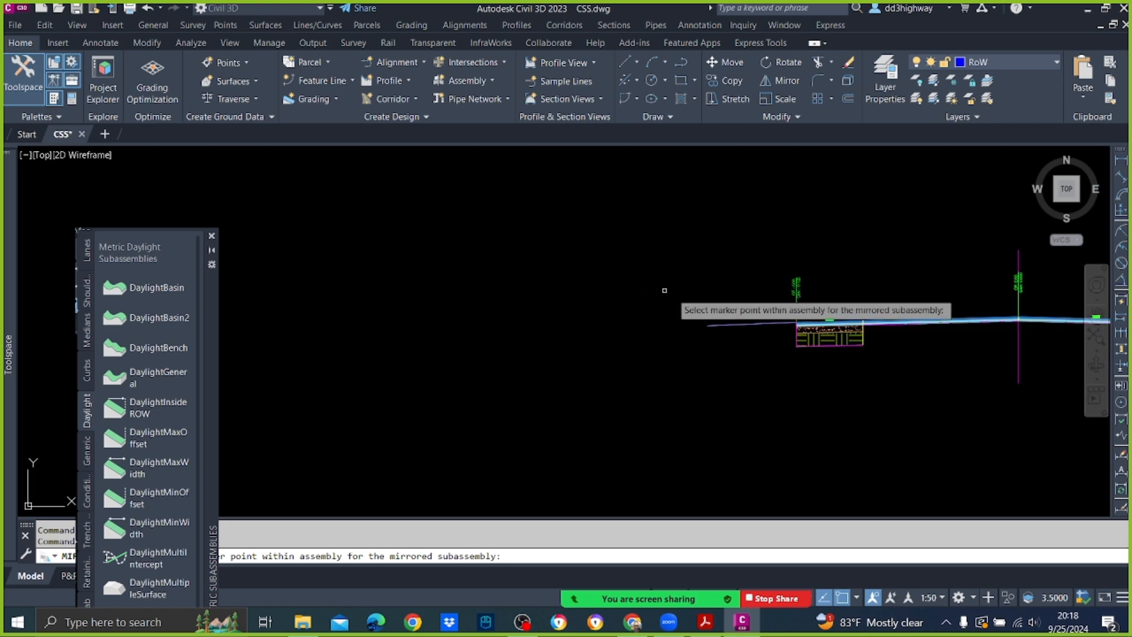
{"action": "scroll", "coordinate": [678, 321], "scroll_direction": "up", "scroll_amount": 3}
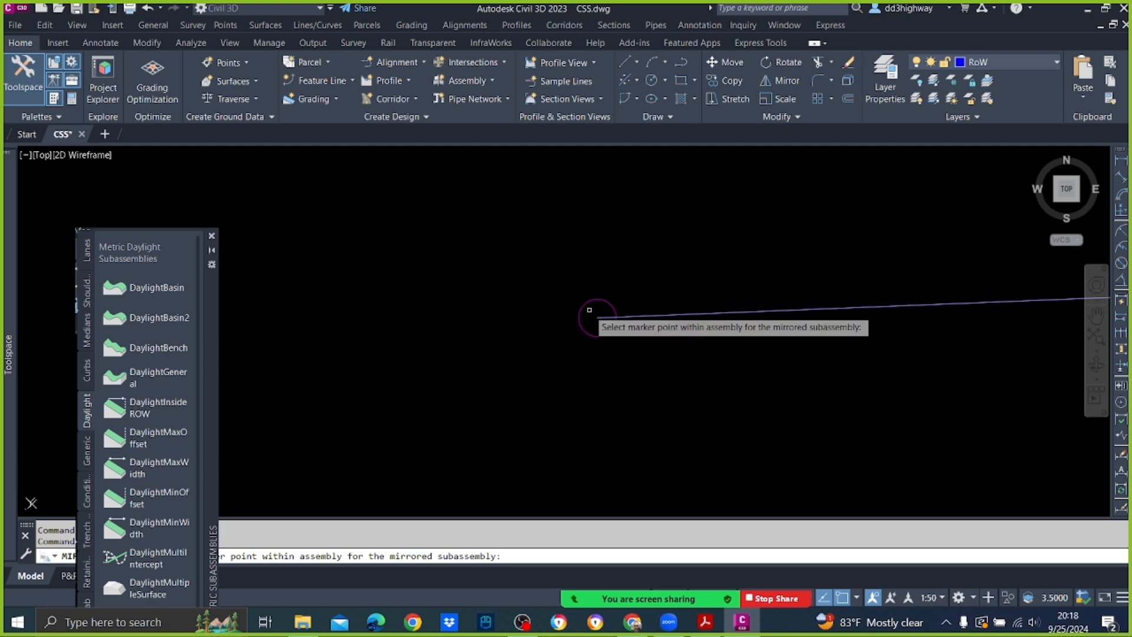
{"action": "left_click", "coordinate": [596, 317]}
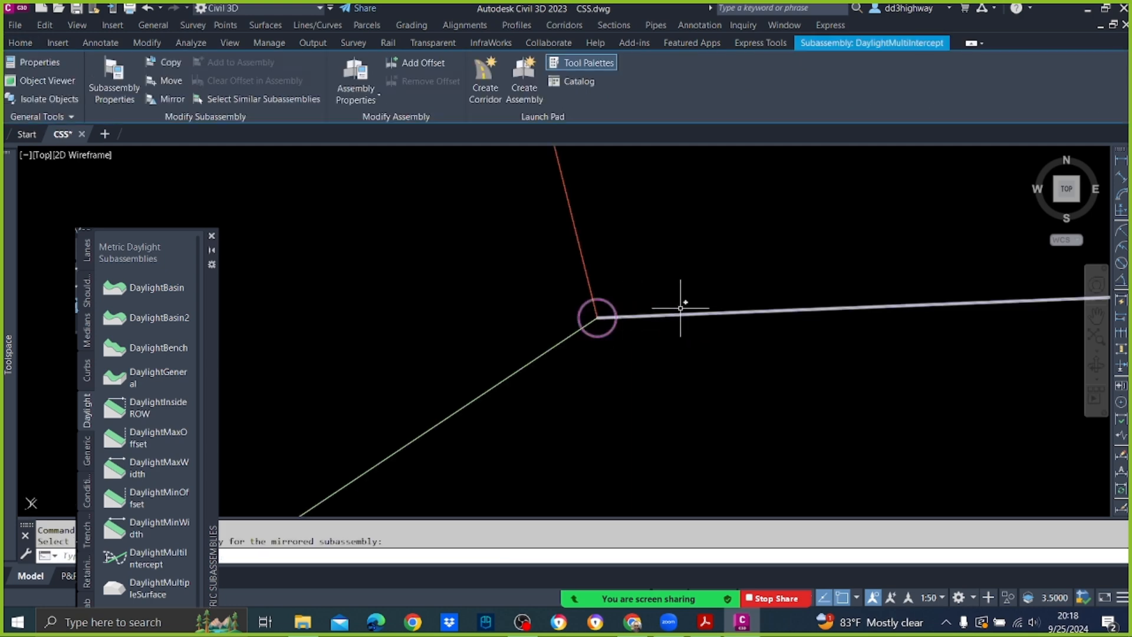
{"action": "scroll", "coordinate": [681, 308], "scroll_direction": "down", "scroll_amount": 5}
{"action": "key", "text": "Escape"}
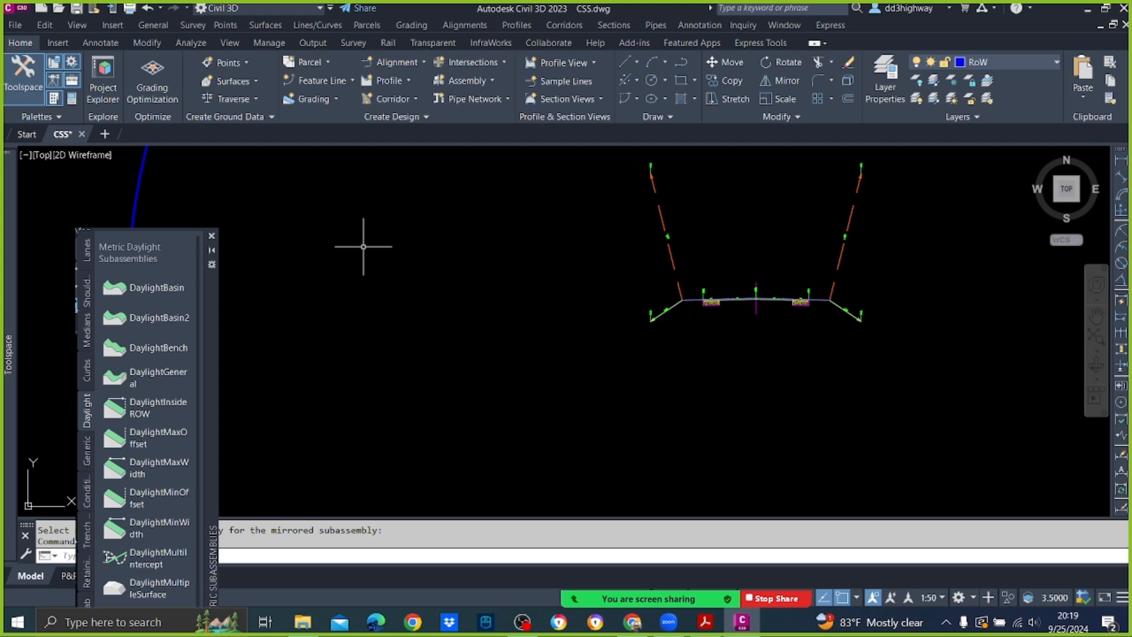
Close the subassembly tool palette and save the drawing.
{"action": "left_click", "coordinate": [212, 236]}
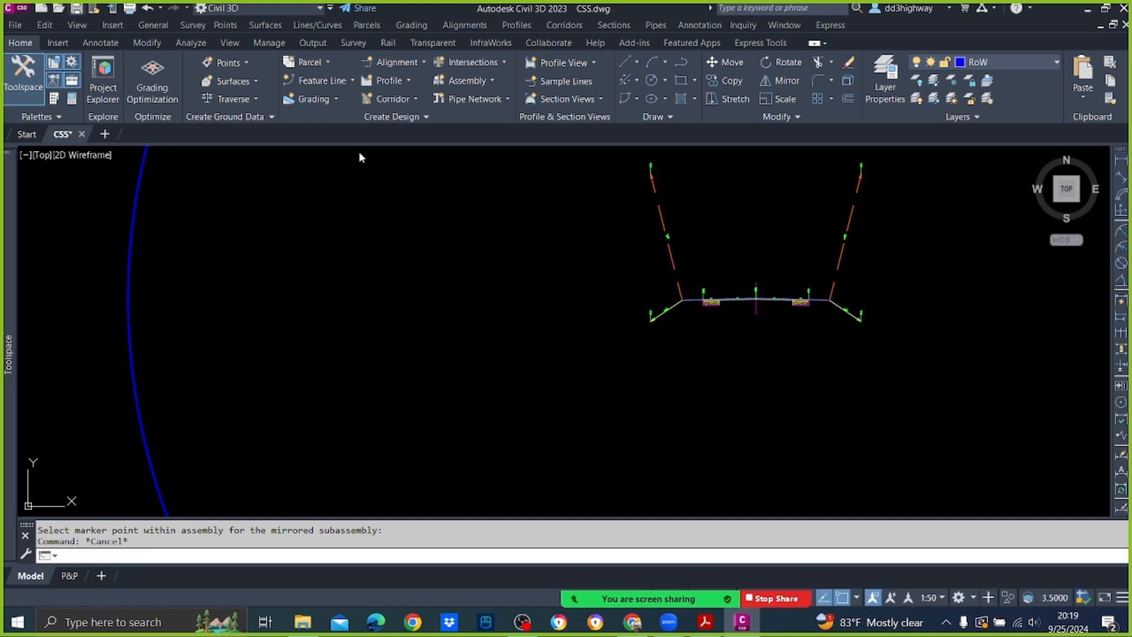
{"action": "key", "text": "ctrl+s"}
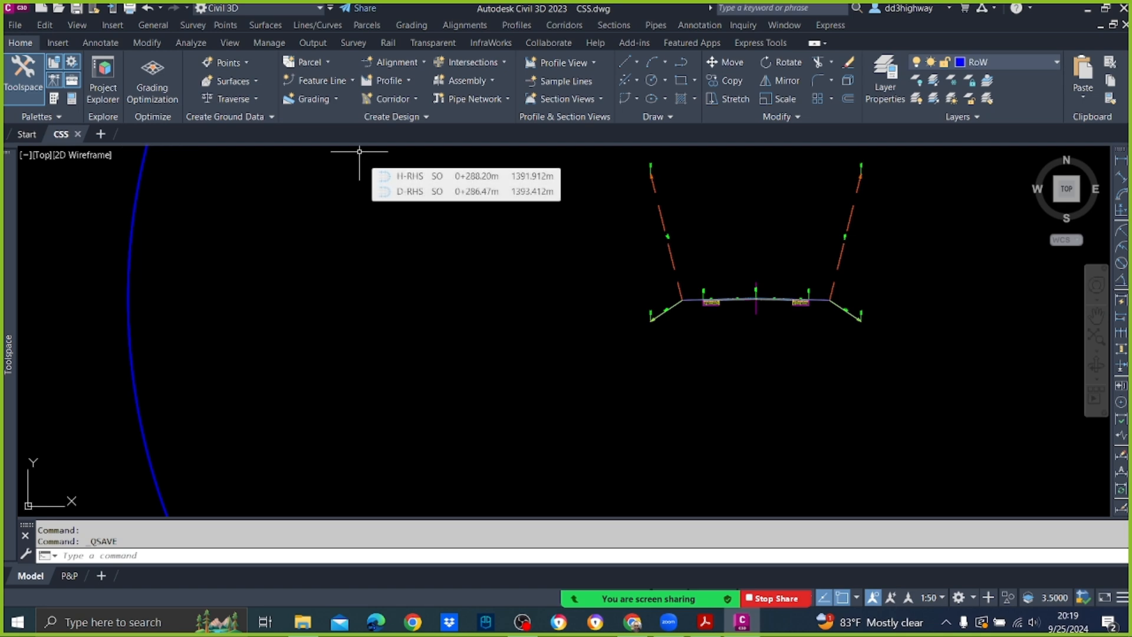
Examine the surveyed road plan from the bridge end along the alignment, including the assembly and profile area.
{"action": "scroll", "coordinate": [823, 289], "scroll_direction": "down", "scroll_amount": 6}
{"action": "scroll", "coordinate": [760, 269], "scroll_direction": "down", "scroll_amount": 6}
{"action": "scroll", "coordinate": [528, 247], "scroll_direction": "up", "scroll_amount": 5}
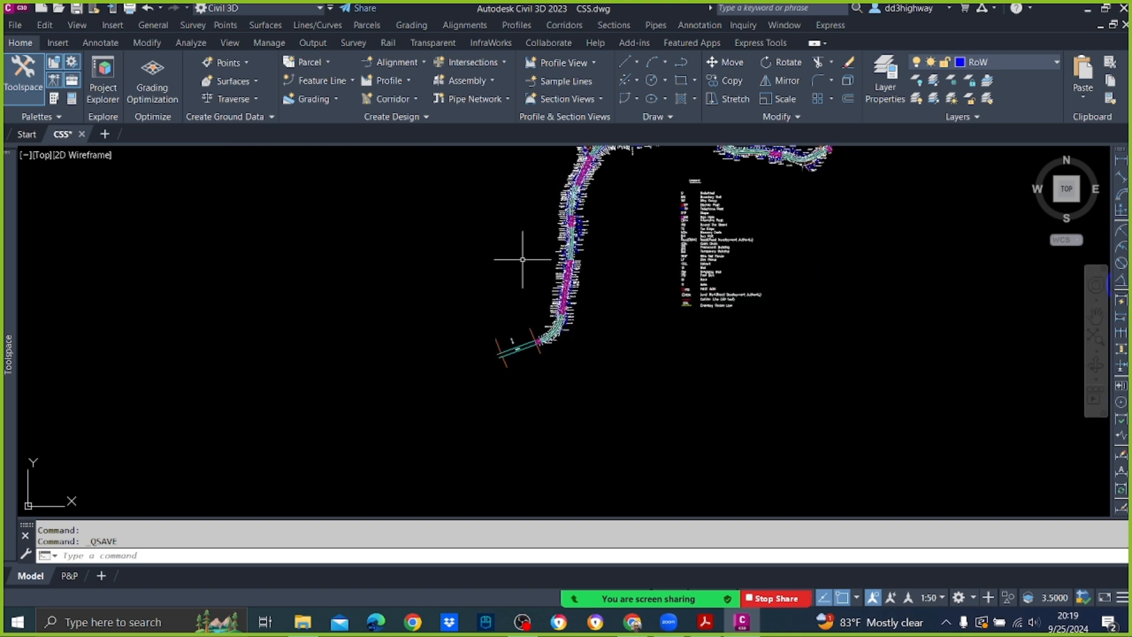
{"action": "scroll", "coordinate": [545, 339], "scroll_direction": "up", "scroll_amount": 3}
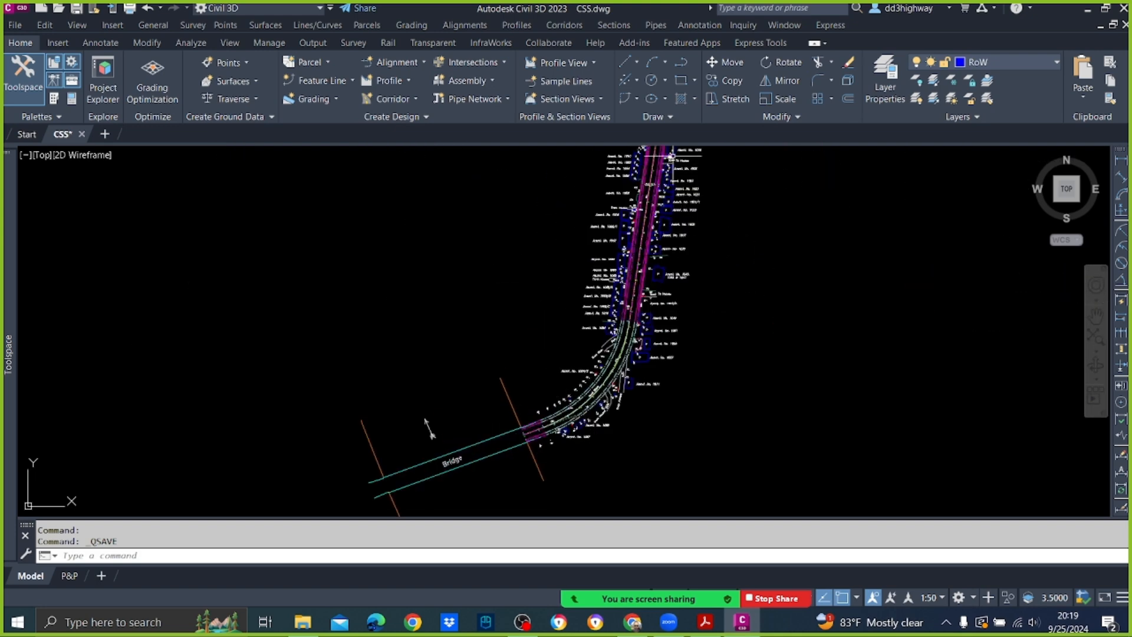
{"action": "mouse_move", "coordinate": [678, 273]}
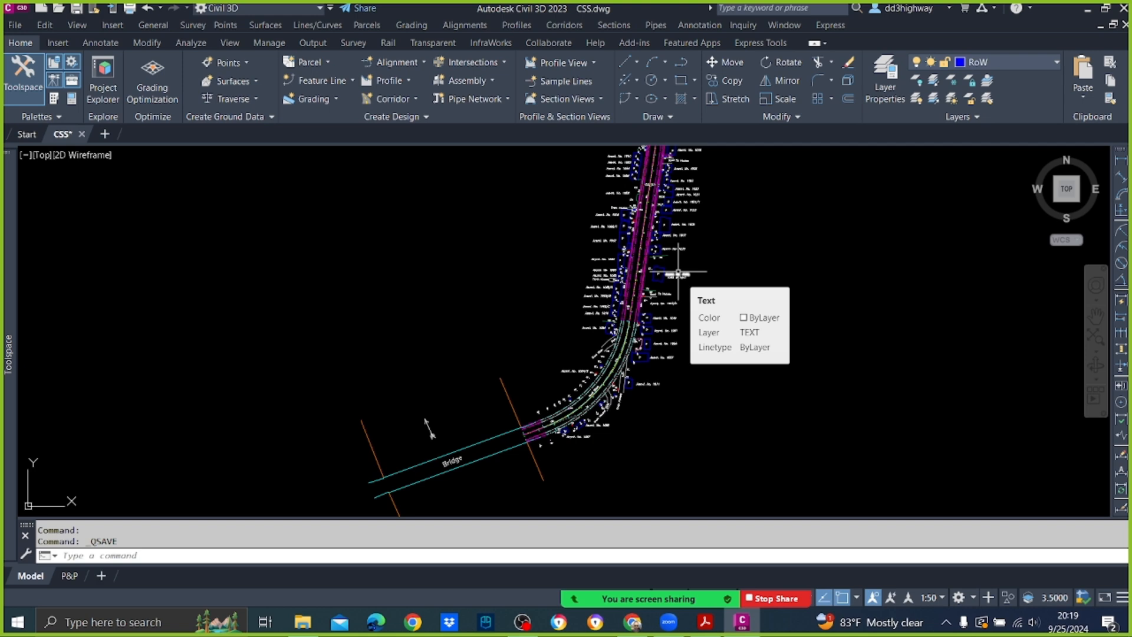
{"action": "scroll", "coordinate": [767, 277], "scroll_direction": "down", "scroll_amount": 4}
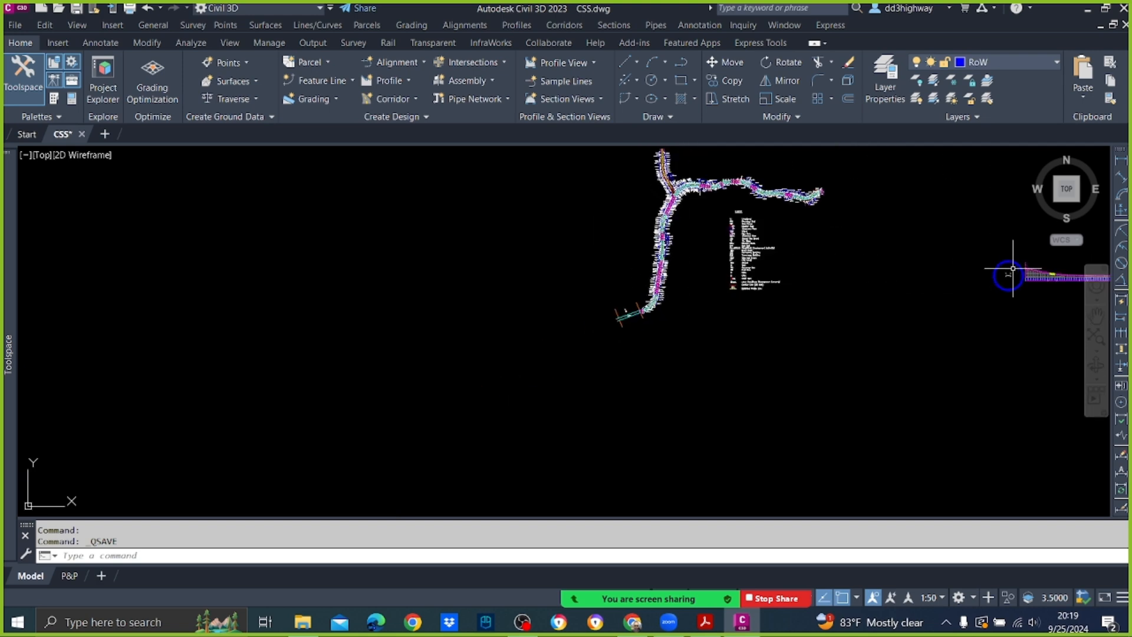
{"action": "scroll", "coordinate": [1002, 277], "scroll_direction": "up", "scroll_amount": 3}
{"action": "scroll", "coordinate": [976, 302], "scroll_direction": "up", "scroll_amount": 5}
{"action": "scroll", "coordinate": [938, 295], "scroll_direction": "down", "scroll_amount": 5}
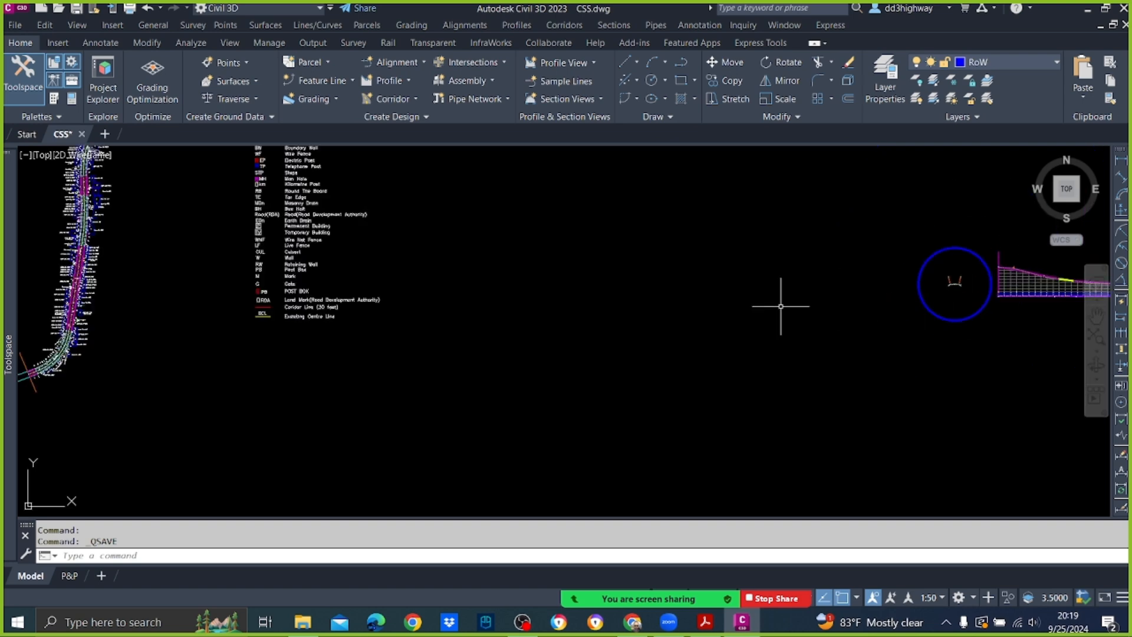
{"action": "scroll", "coordinate": [442, 342], "scroll_direction": "down", "scroll_amount": 3}
{"action": "scroll", "coordinate": [366, 342], "scroll_direction": "up", "scroll_amount": 5}
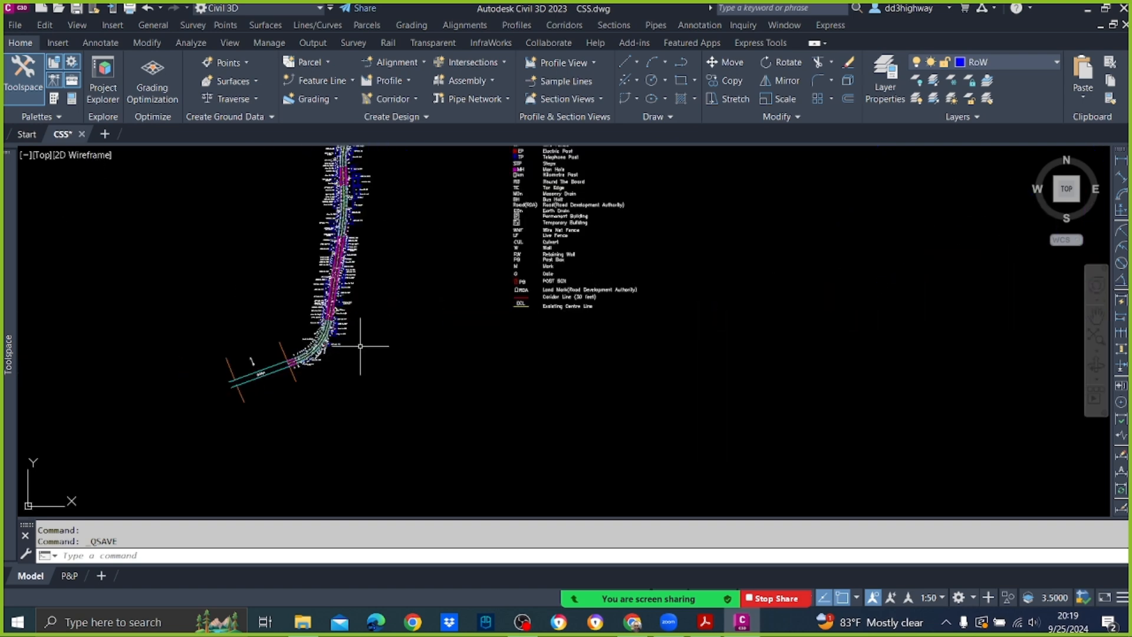
{"action": "mouse_move", "coordinate": [415, 350]}
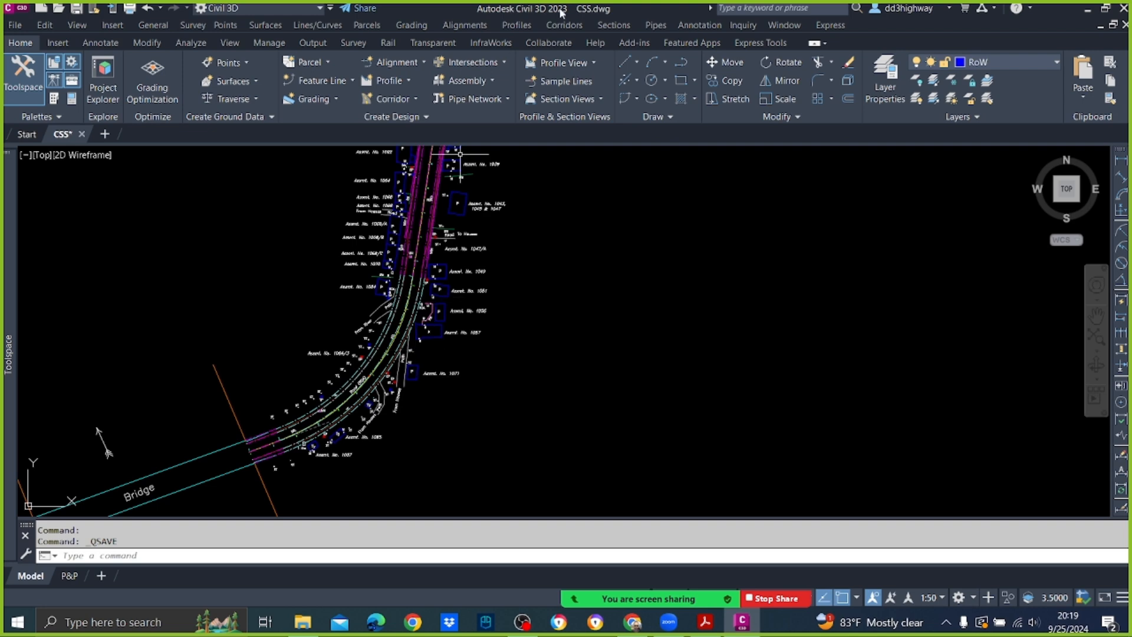
Start a new corridor named CSS on the DCL alignment, choosing the FG profile and the CS assembly.
{"action": "left_click", "coordinate": [569, 26]}
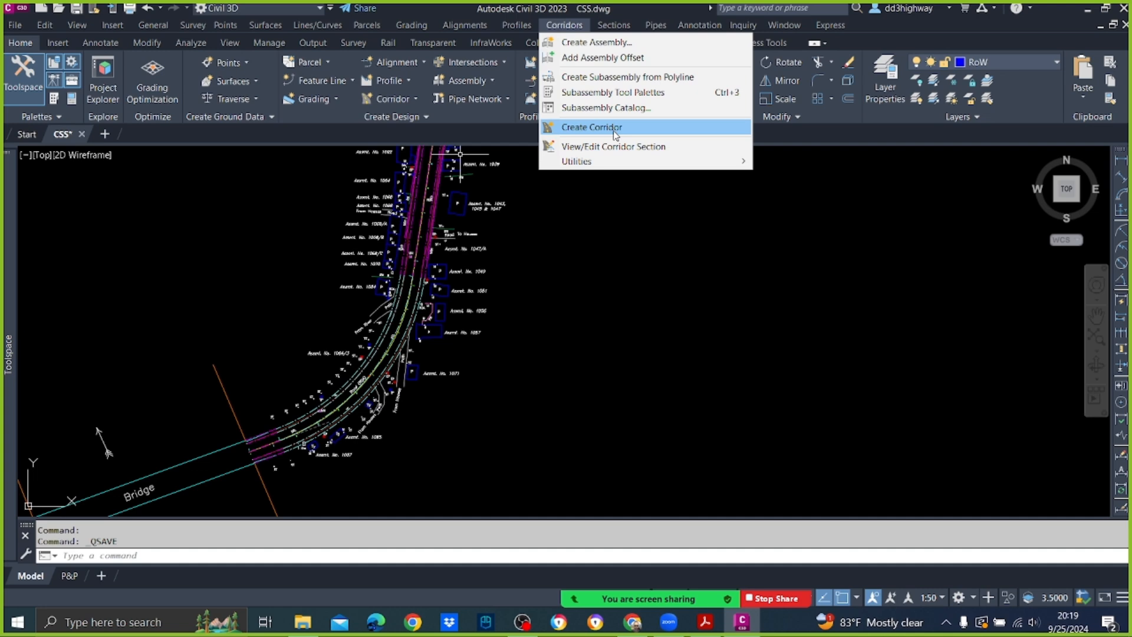
{"action": "left_click", "coordinate": [592, 128]}
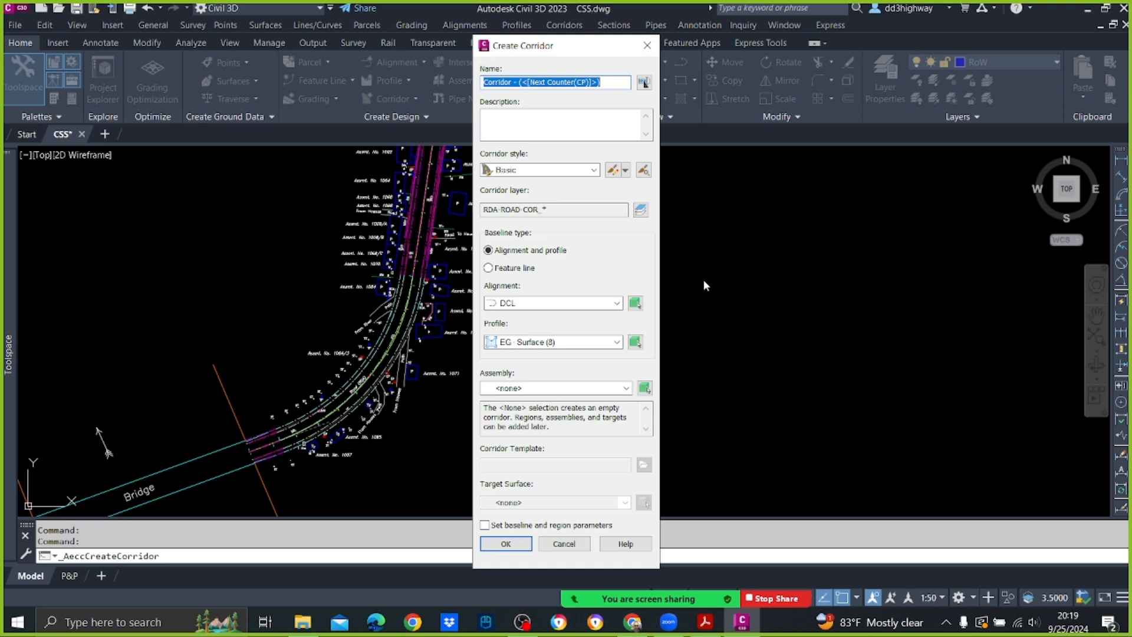
{"action": "type", "text": "CSS"}
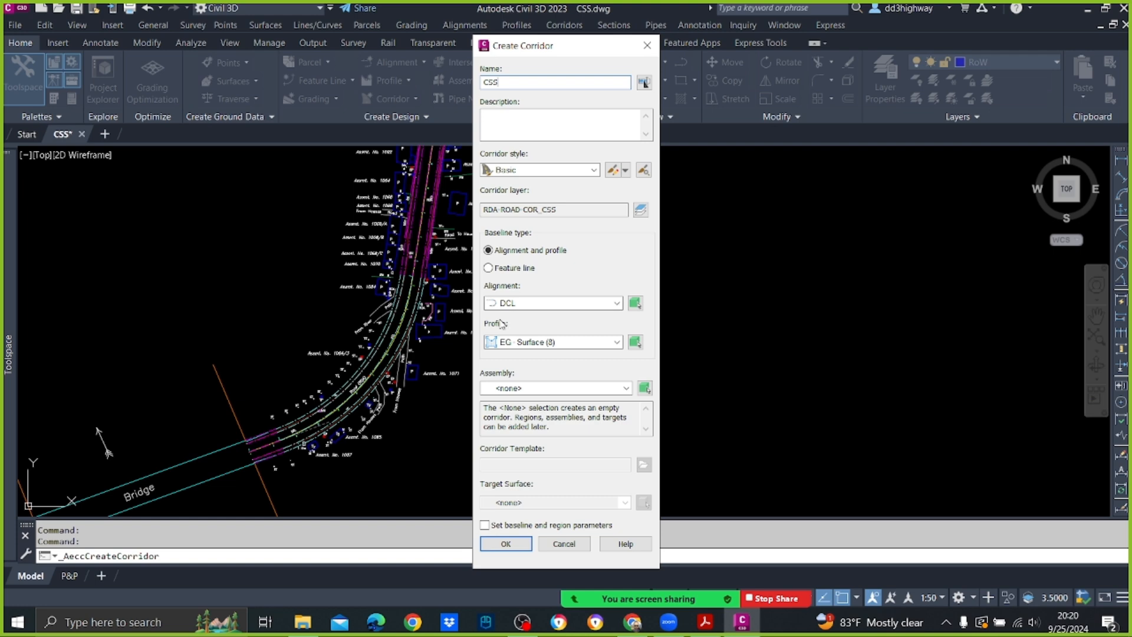
{"action": "left_click", "coordinate": [553, 344]}
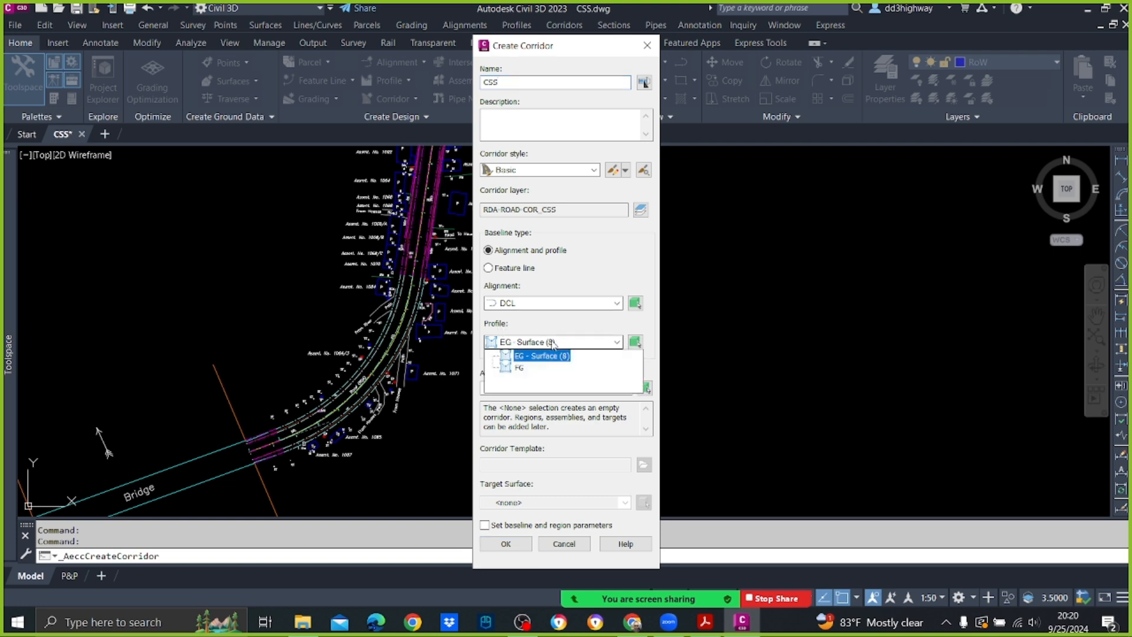
{"action": "left_click", "coordinate": [519, 367]}
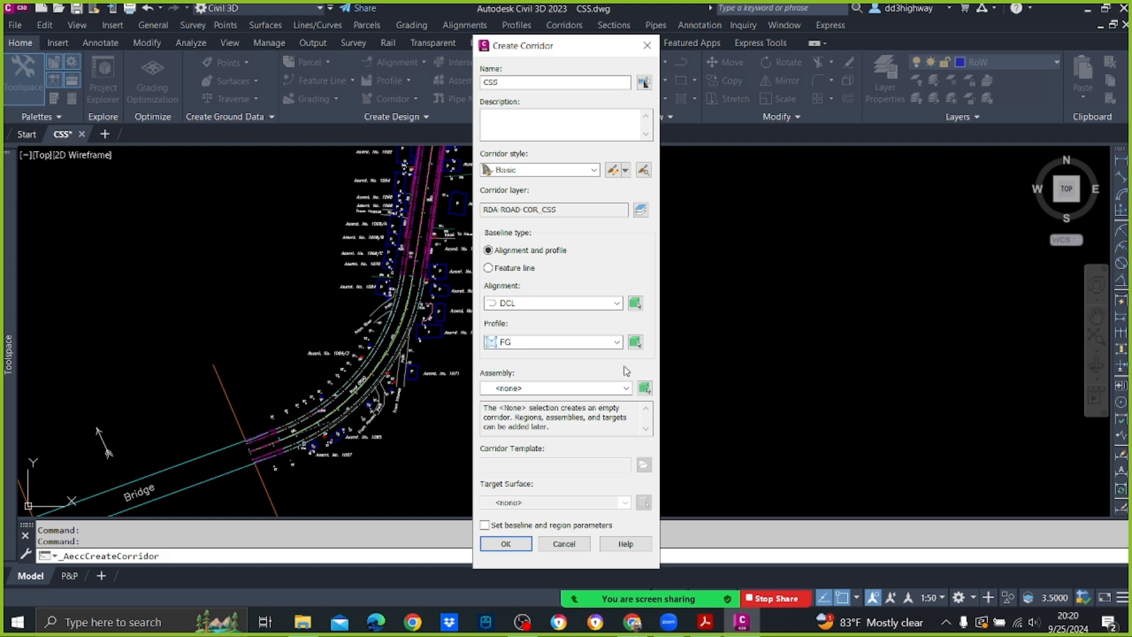
{"action": "left_click", "coordinate": [564, 389]}
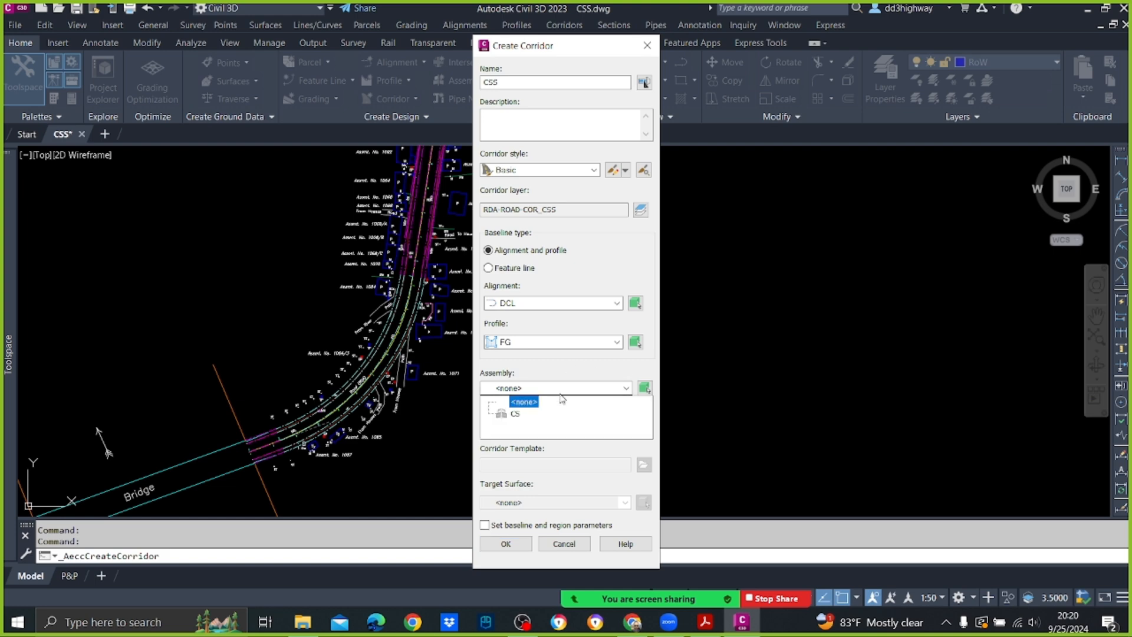
{"action": "left_click", "coordinate": [516, 413]}
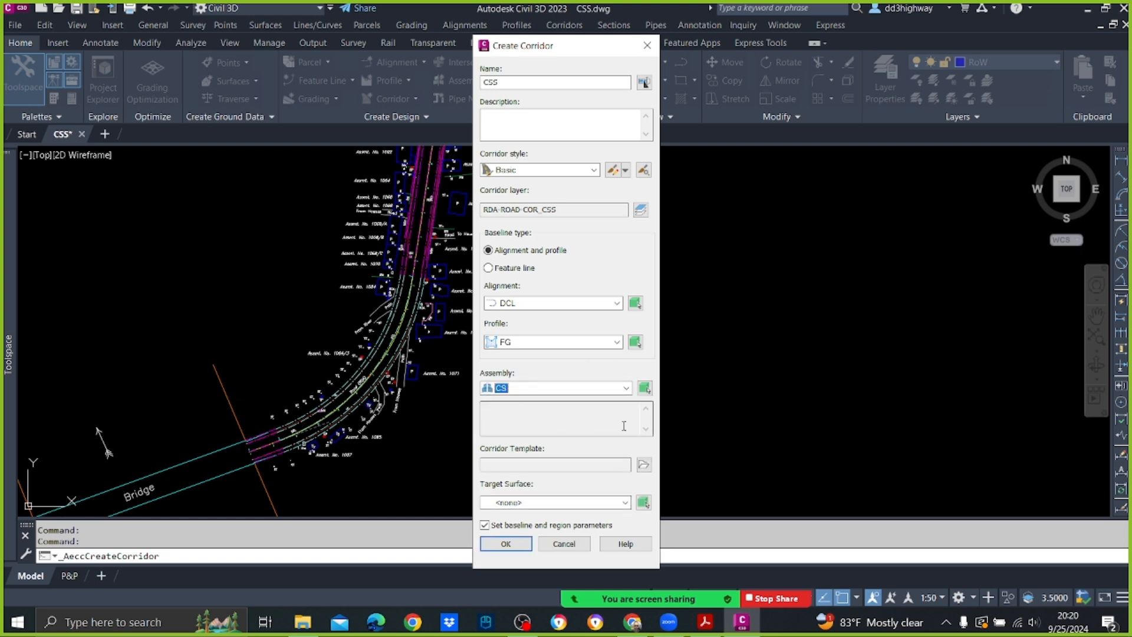
Choose EG as the corridor's target surface and accept the corridor settings to reach the baseline and region parameters.
{"action": "left_click", "coordinate": [643, 501]}
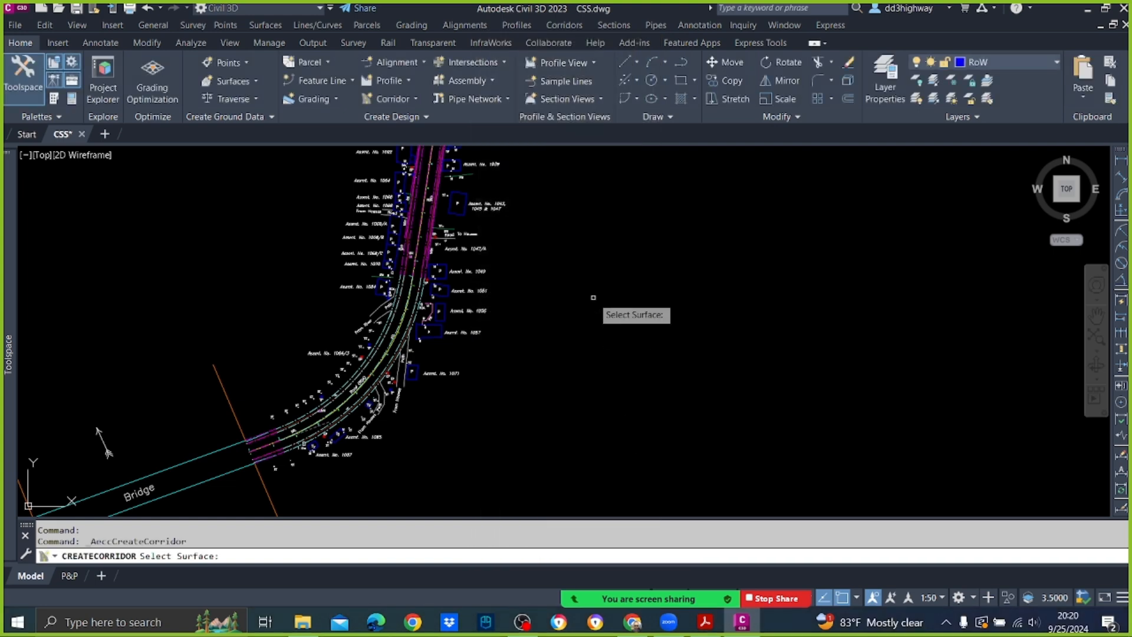
{"action": "key", "text": "Escape"}
{"action": "left_click", "coordinate": [617, 502]}
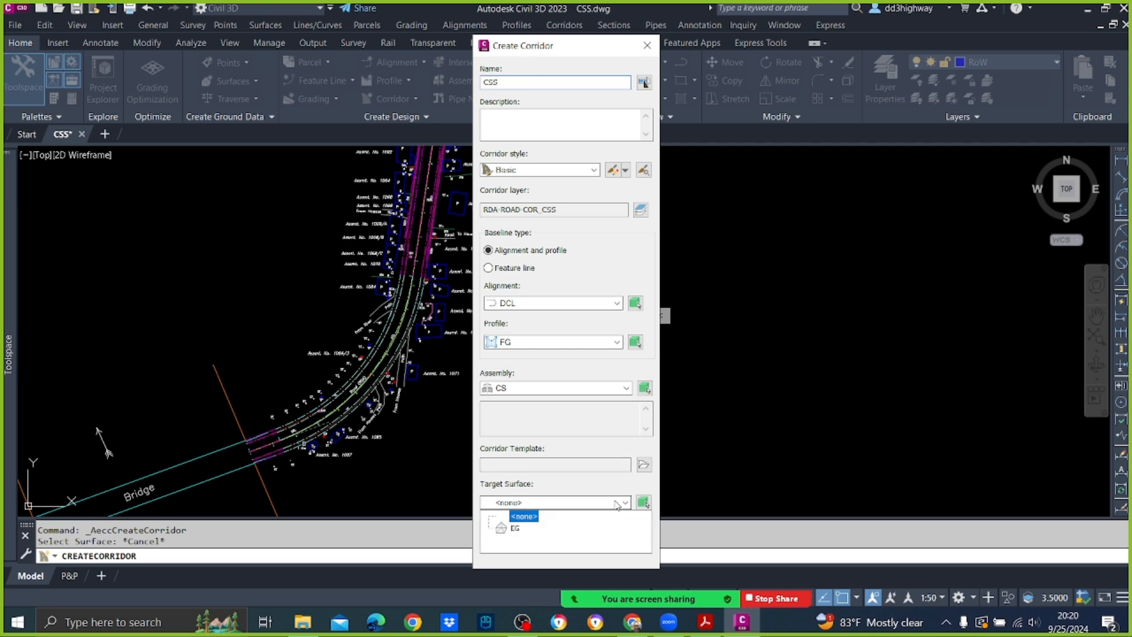
{"action": "left_click", "coordinate": [517, 528]}
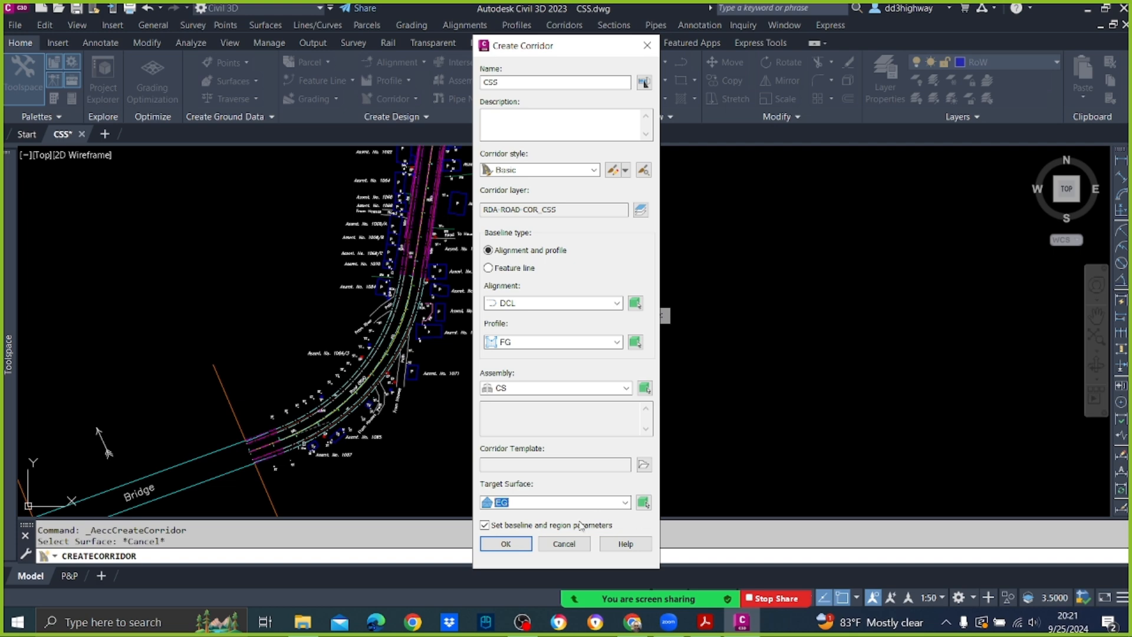
{"action": "left_click", "coordinate": [521, 549]}
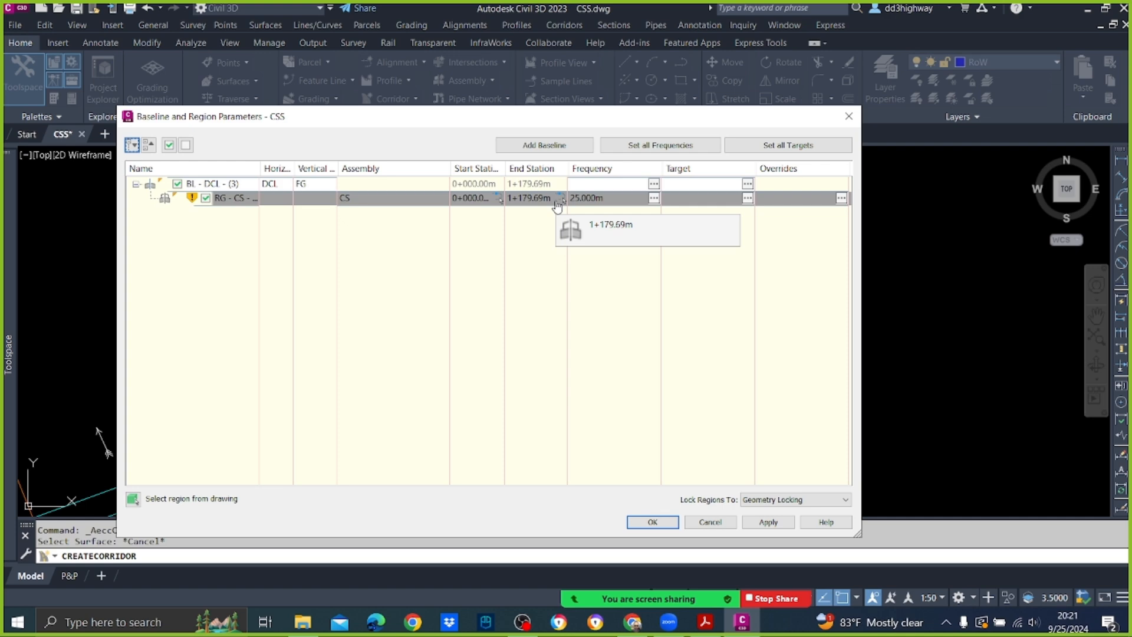
Set the CS region's end station to 0+900.00 m.
{"action": "left_click", "coordinate": [547, 200]}
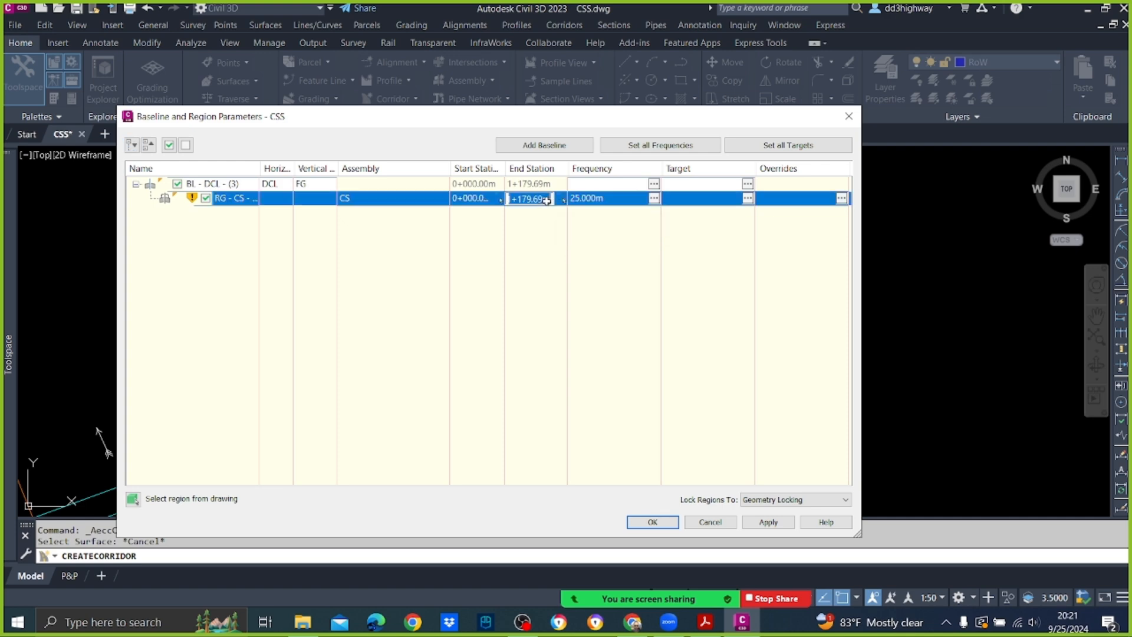
{"action": "type", "text": "900"}
{"action": "left_click", "coordinate": [766, 232]}
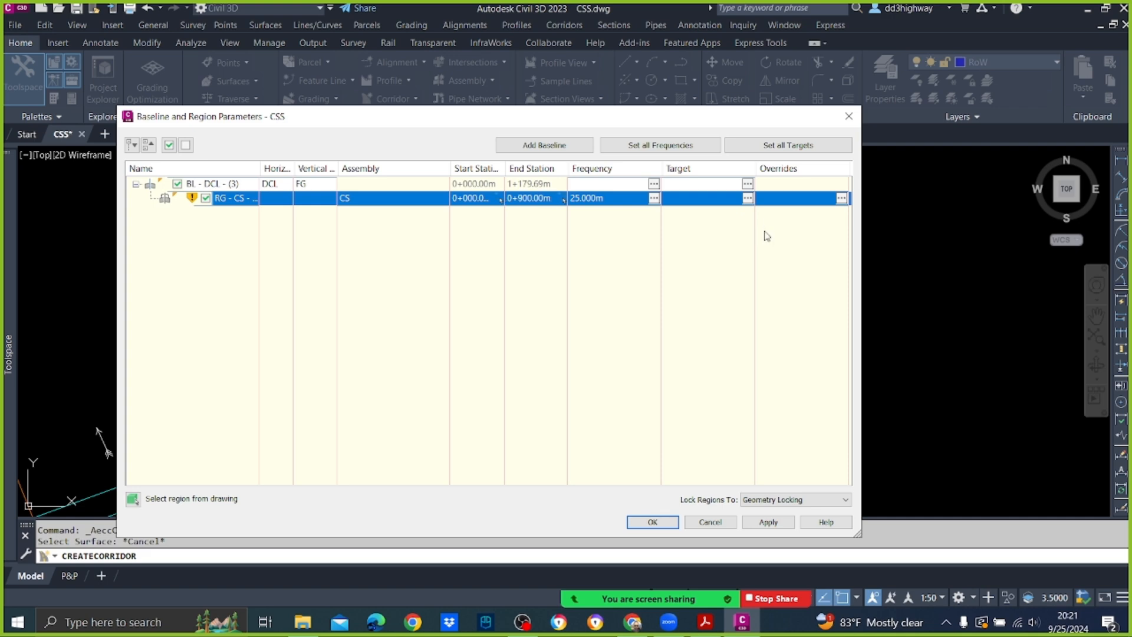
Set the CS region's assembly frequency to 10 m along tangents, for the curve increment and along spirals.
{"action": "left_click", "coordinate": [654, 198]}
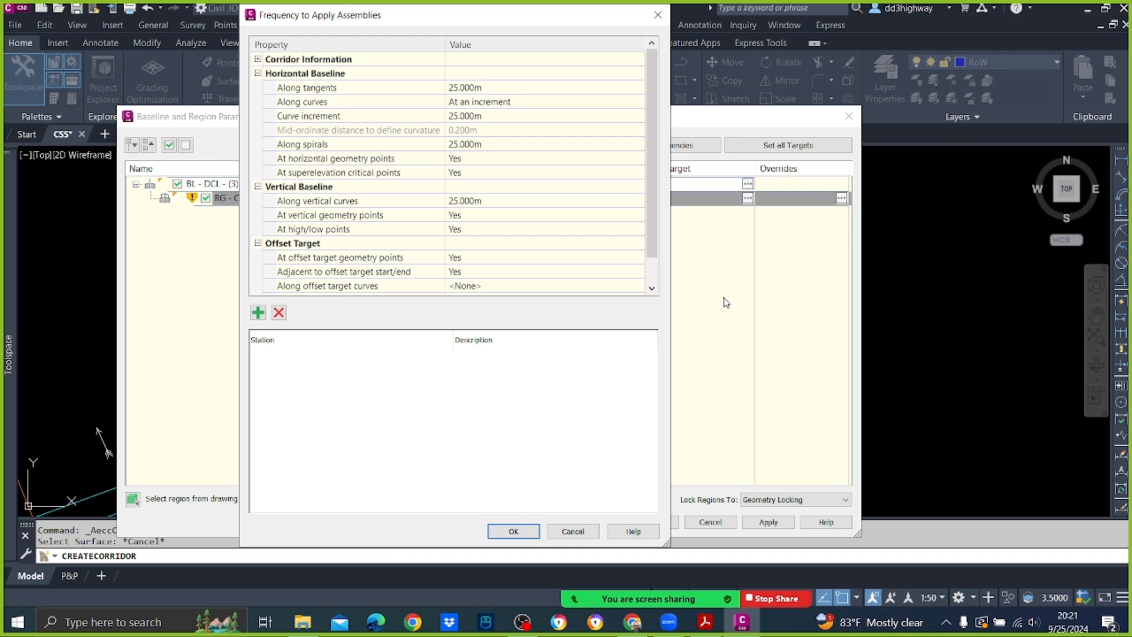
{"action": "left_click", "coordinate": [503, 89]}
{"action": "type", "text": "10"}
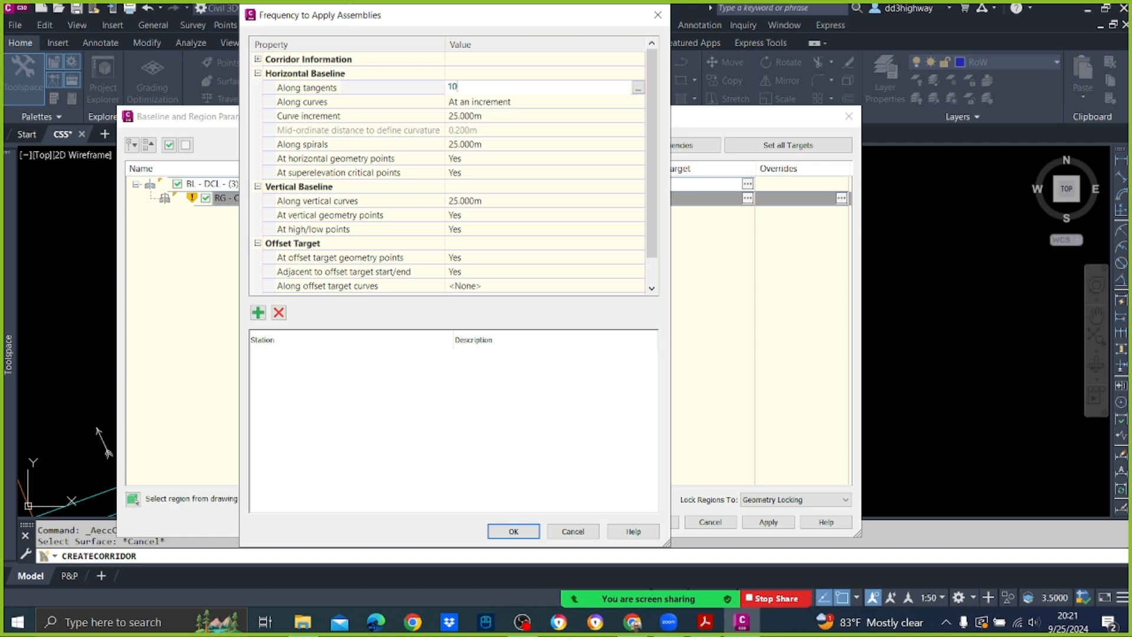
{"action": "key", "text": "Return"}
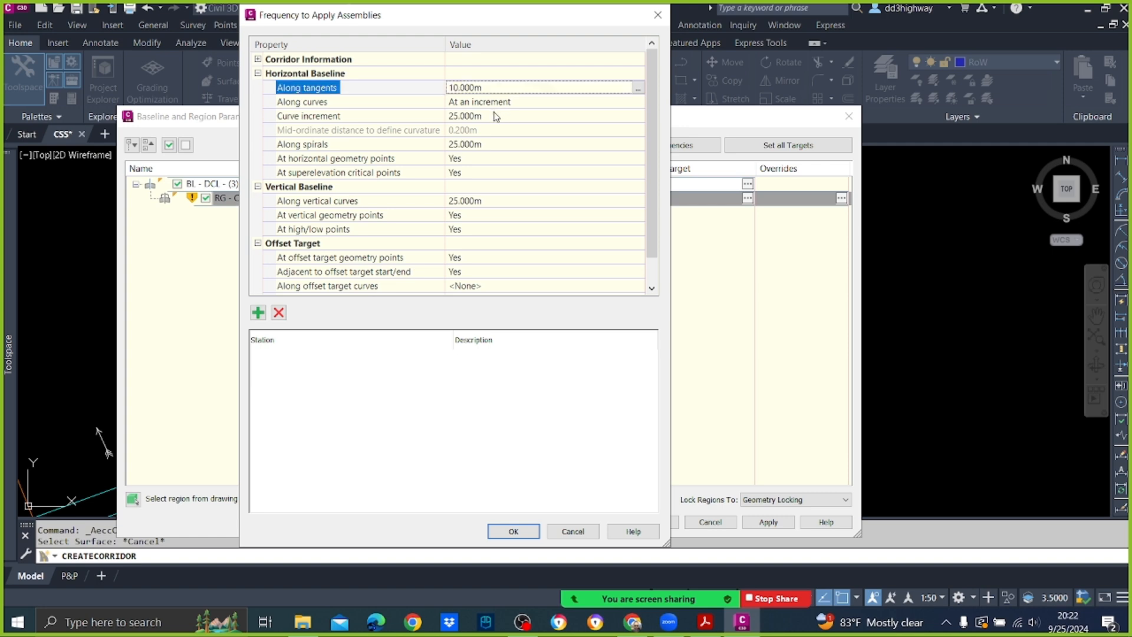
{"action": "left_click", "coordinate": [496, 117]}
{"action": "type", "text": "10"}
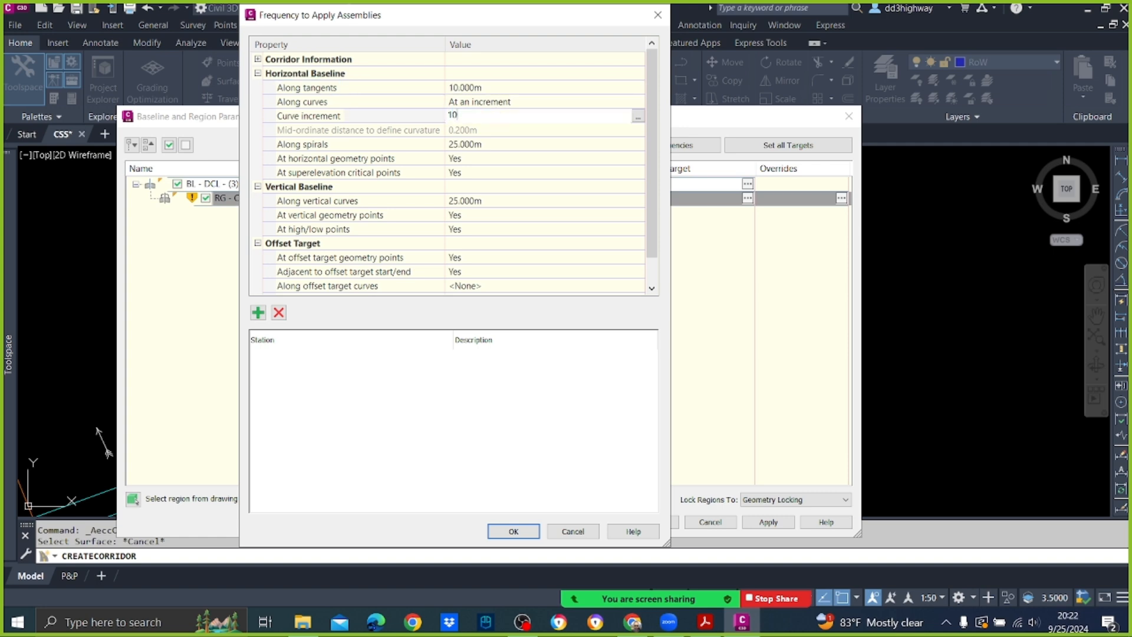
{"action": "left_click", "coordinate": [499, 143]}
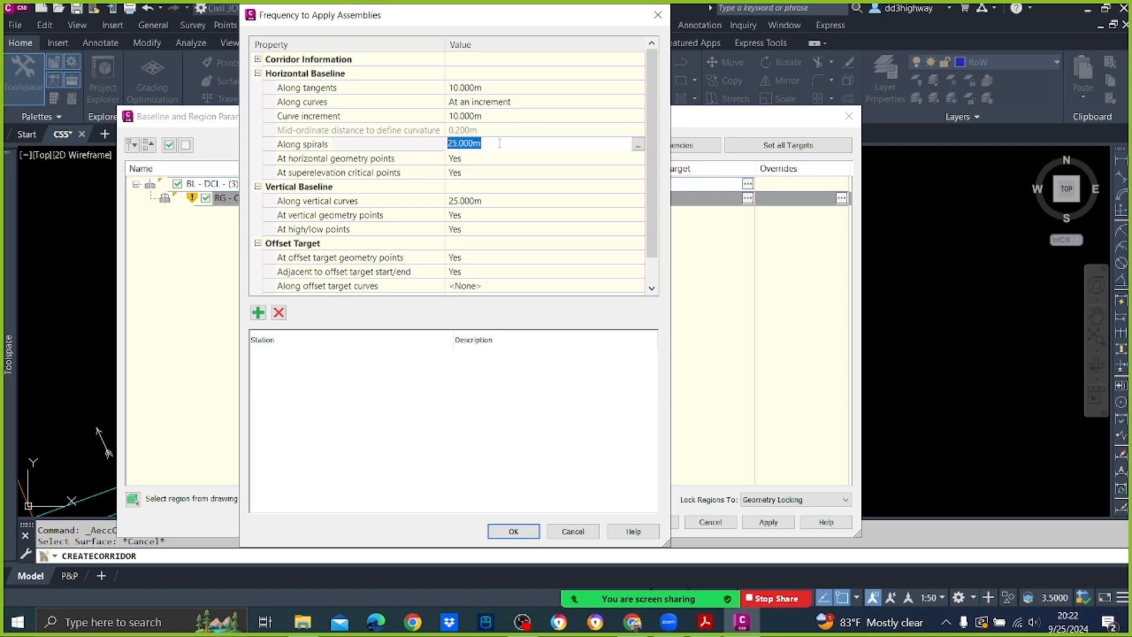
{"action": "type", "text": "10"}
{"action": "key", "text": "Return"}
Set the horizontal baseline options for horizontal geometry points and superelevation critical points to No.
{"action": "left_click", "coordinate": [507, 159]}
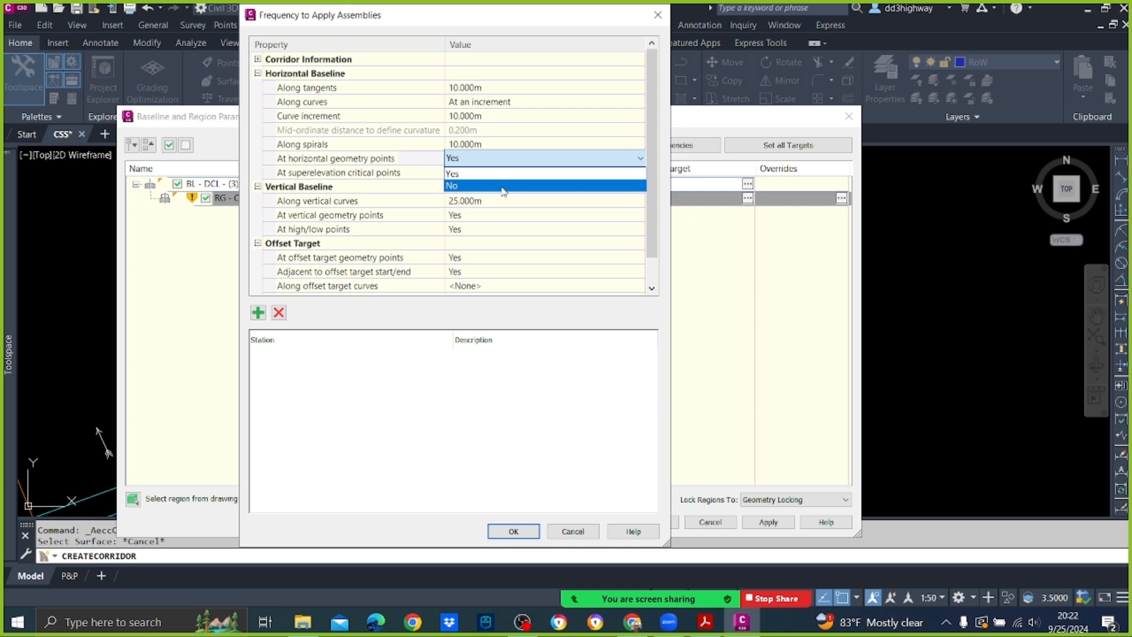
{"action": "left_click", "coordinate": [484, 180]}
{"action": "left_click", "coordinate": [485, 175]}
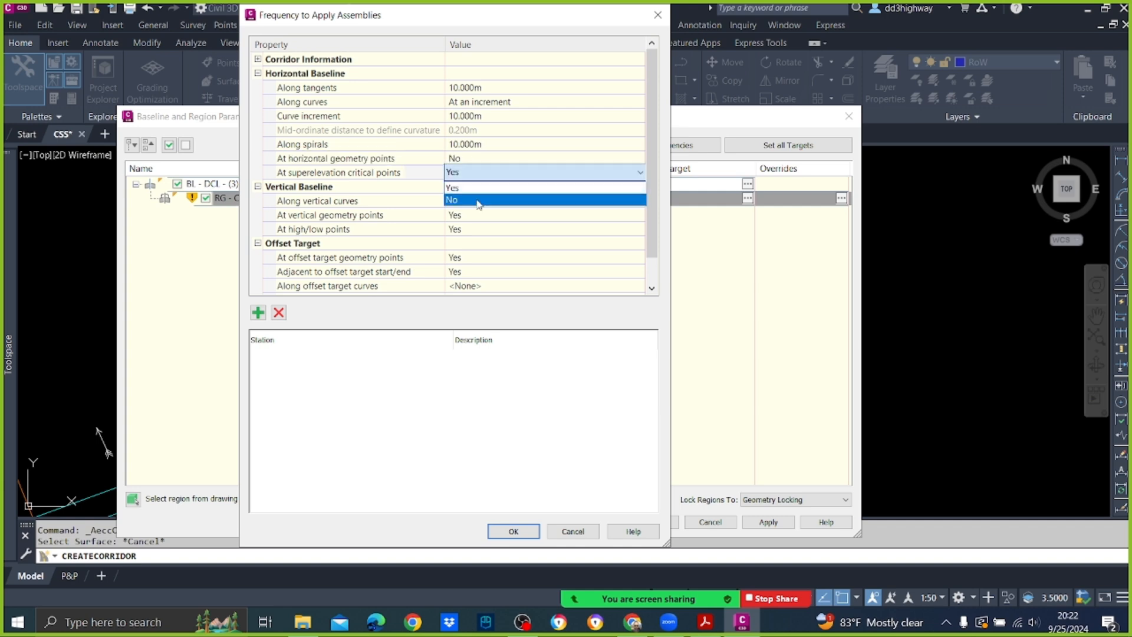
{"action": "left_click", "coordinate": [472, 195]}
Set the vertical baseline frequency to 10 m along vertical curves, with vertical geometry points and high/low points set to No.
{"action": "left_click", "coordinate": [487, 202]}
{"action": "type", "text": "10"}
{"action": "key", "text": "Return"}
{"action": "left_click", "coordinate": [487, 214]}
{"action": "left_click", "coordinate": [487, 213]}
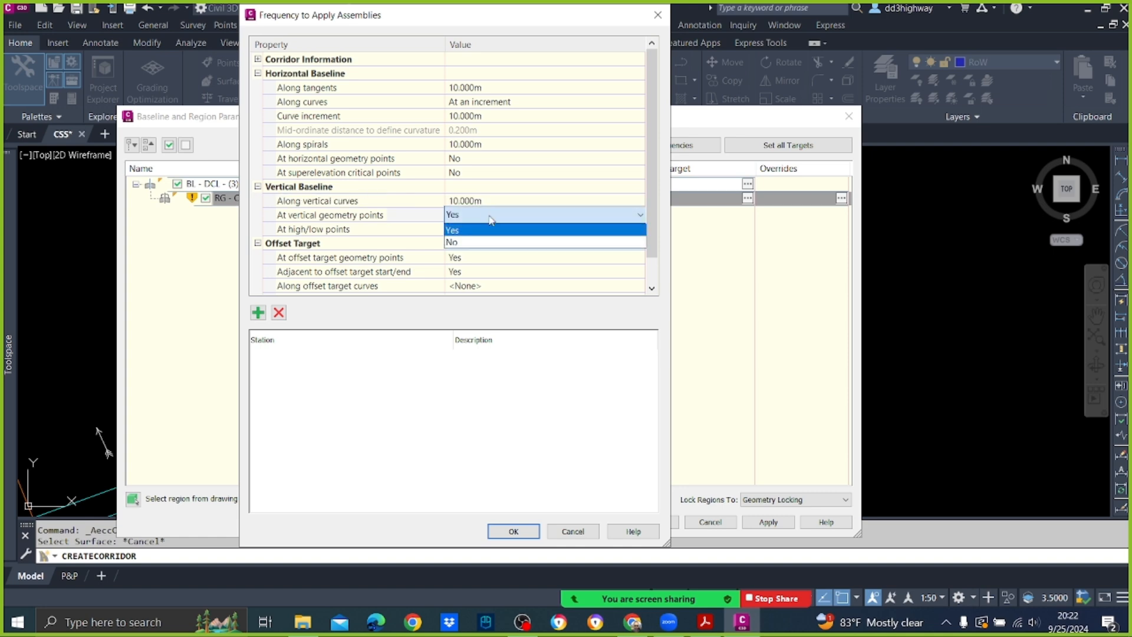
{"action": "left_click", "coordinate": [486, 231]}
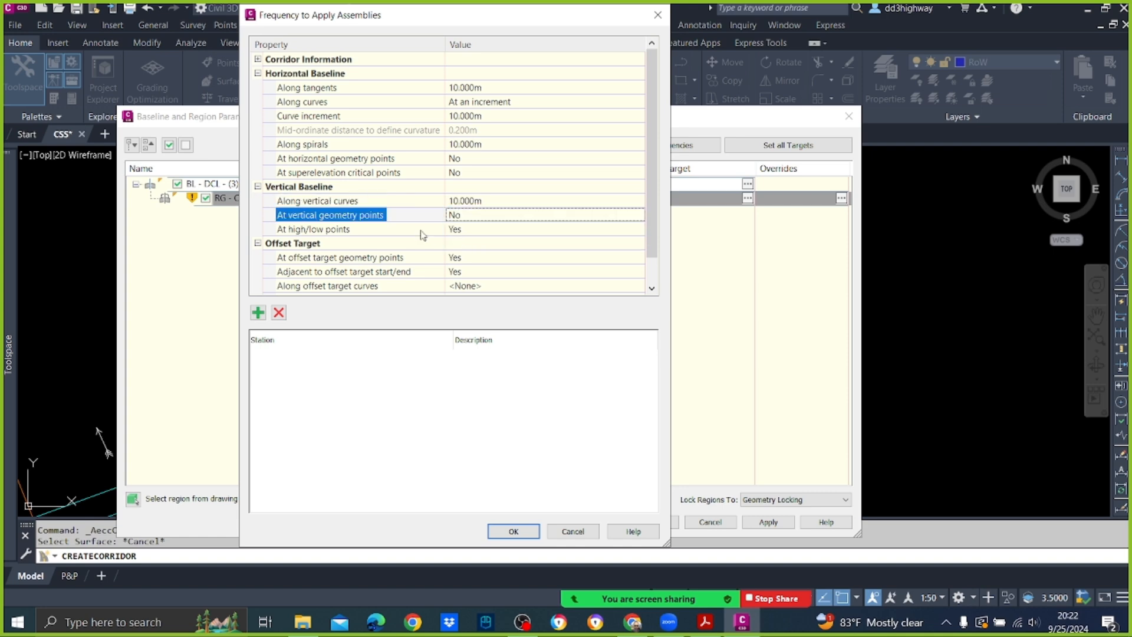
{"action": "left_click", "coordinate": [479, 231]}
{"action": "left_click", "coordinate": [479, 231]}
{"action": "left_click", "coordinate": [468, 256]}
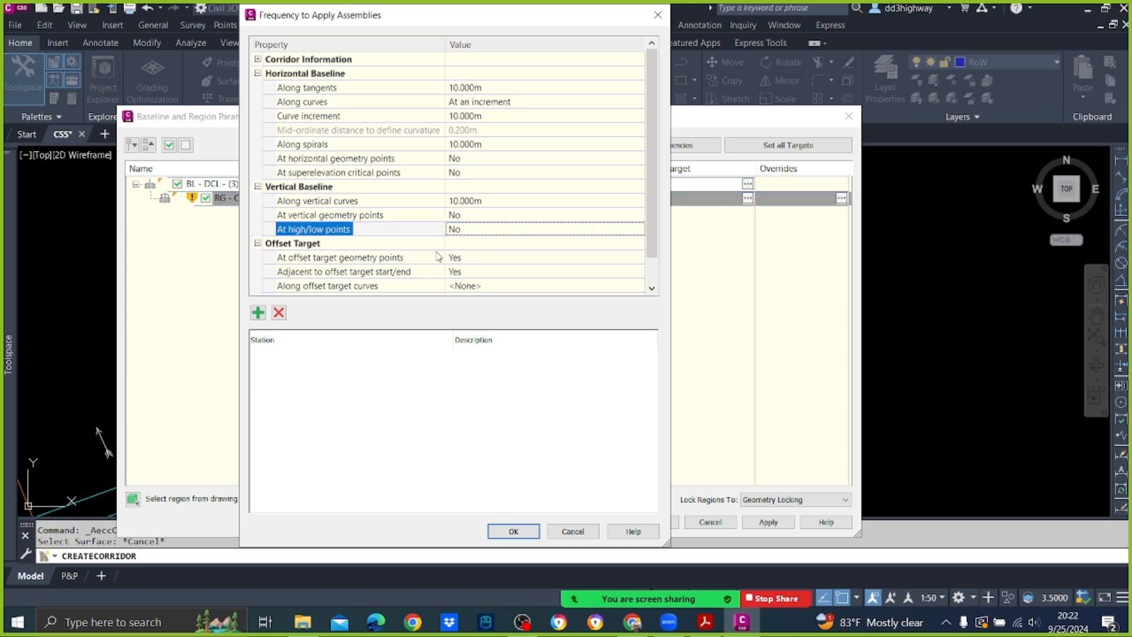
Set the offset target options for geometry points and adjacent to offset target start/end to No.
{"action": "left_click", "coordinate": [475, 260]}
{"action": "left_click", "coordinate": [475, 260]}
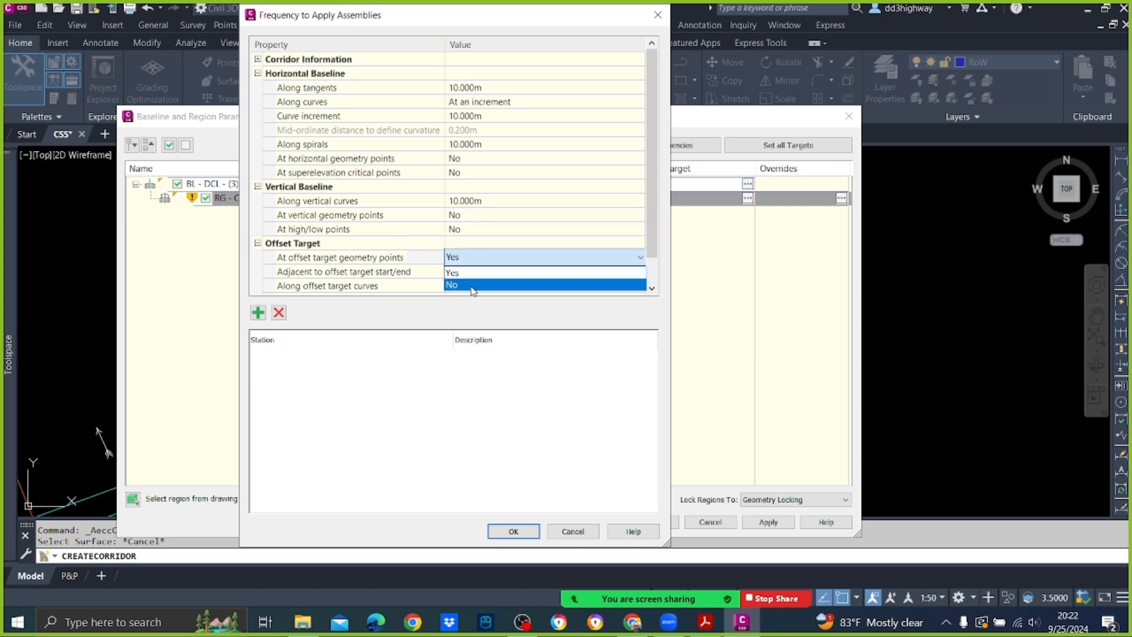
{"action": "left_click", "coordinate": [472, 285]}
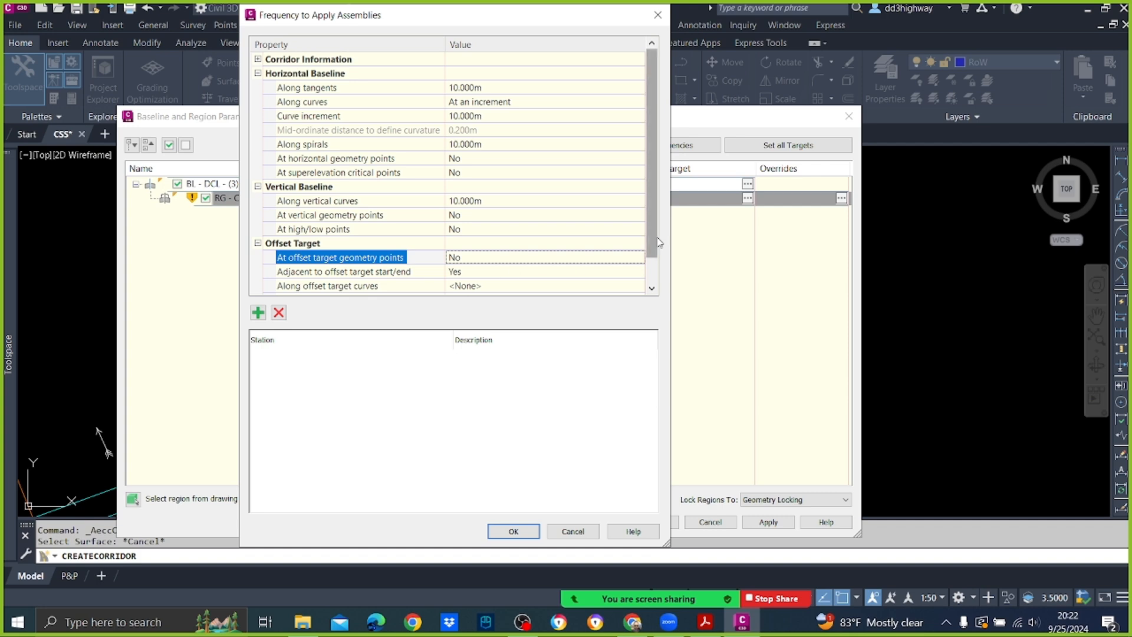
{"action": "scroll", "coordinate": [642, 251], "scroll_direction": "down", "scroll_amount": 1}
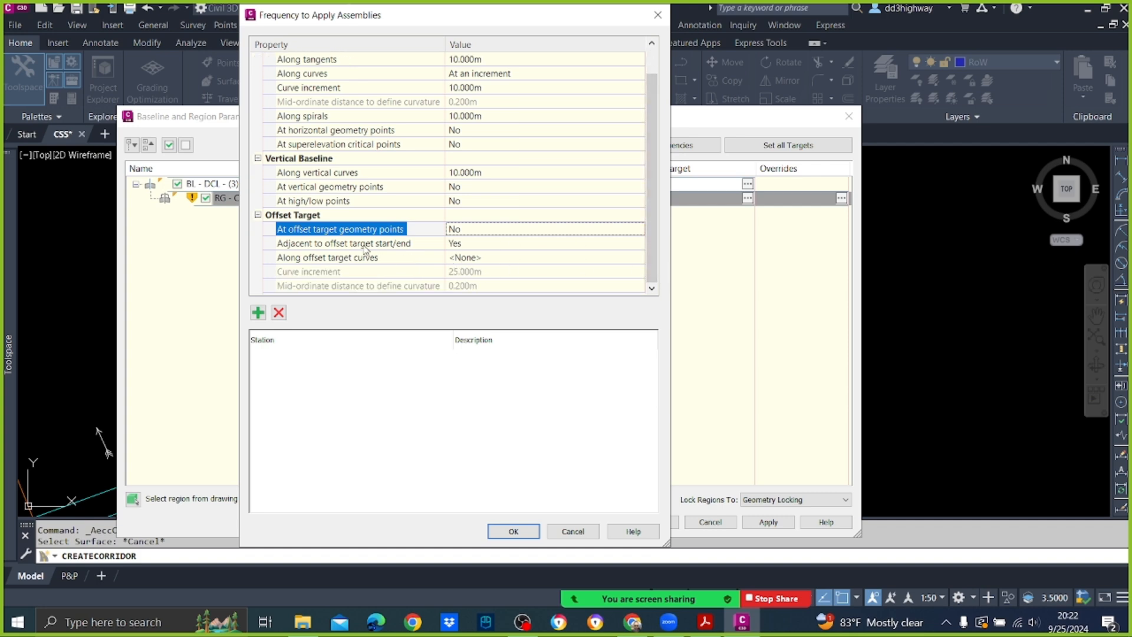
{"action": "left_click", "coordinate": [472, 246]}
{"action": "left_click", "coordinate": [472, 246]}
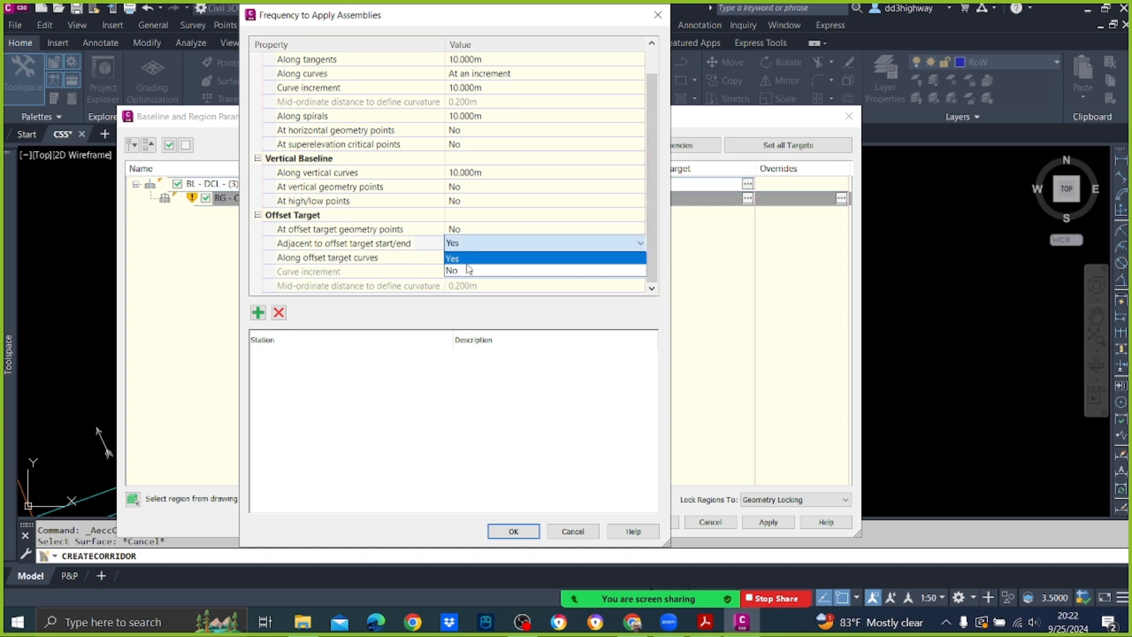
{"action": "left_click", "coordinate": [475, 273]}
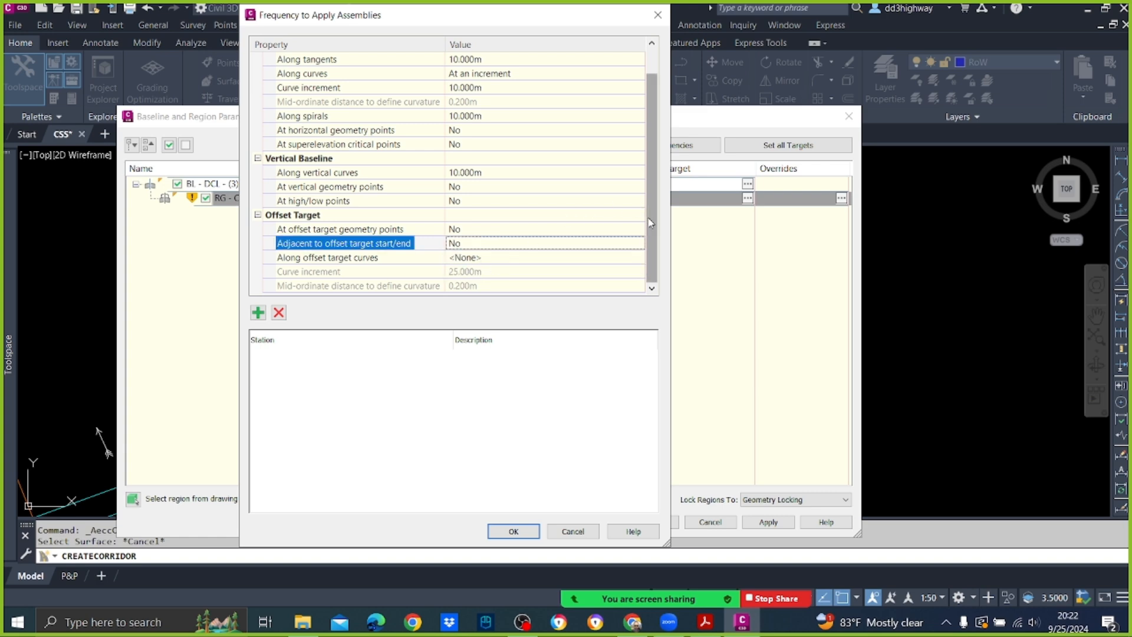
Accept the assembly frequency settings and open the target mapping for the CS region.
{"action": "scroll", "coordinate": [647, 206], "scroll_direction": "up", "scroll_amount": 1}
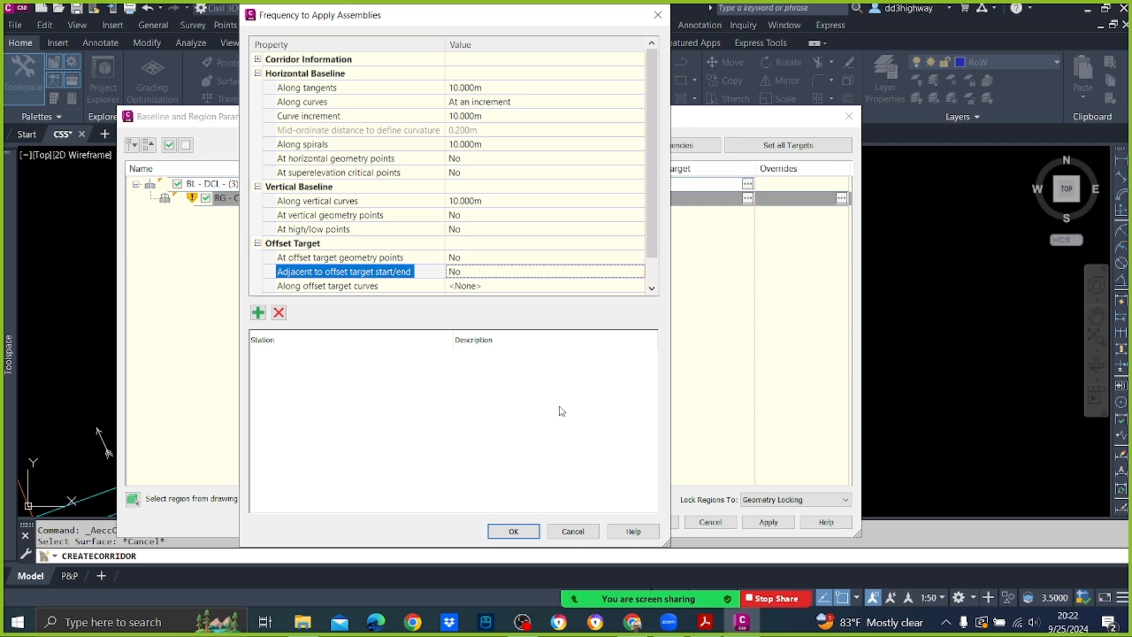
{"action": "left_click", "coordinate": [514, 531]}
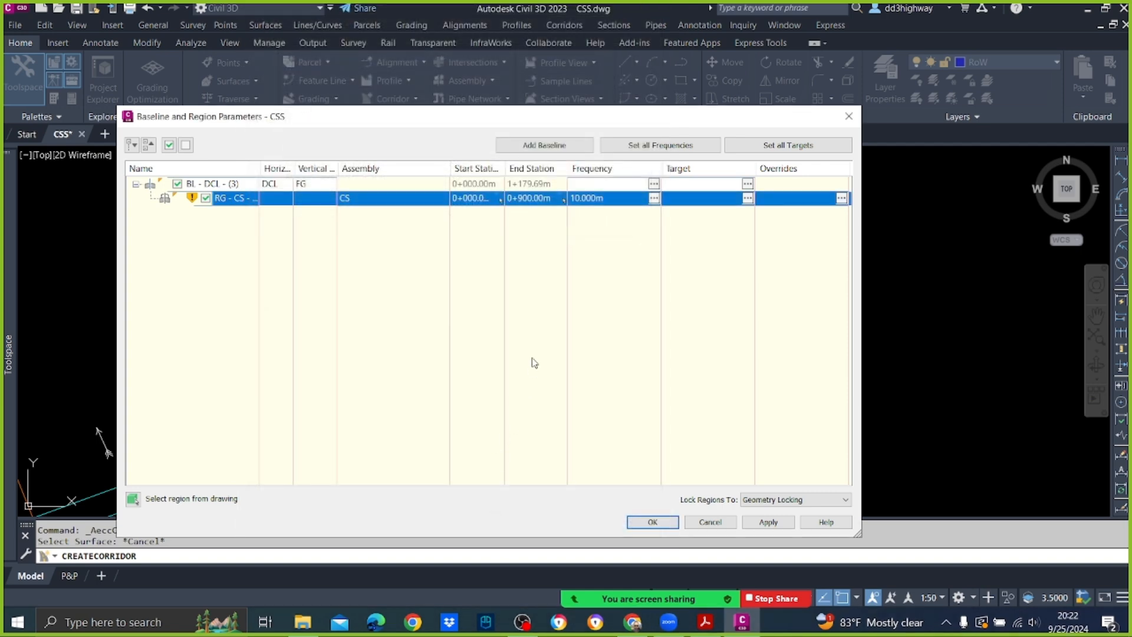
{"action": "left_click", "coordinate": [747, 199]}
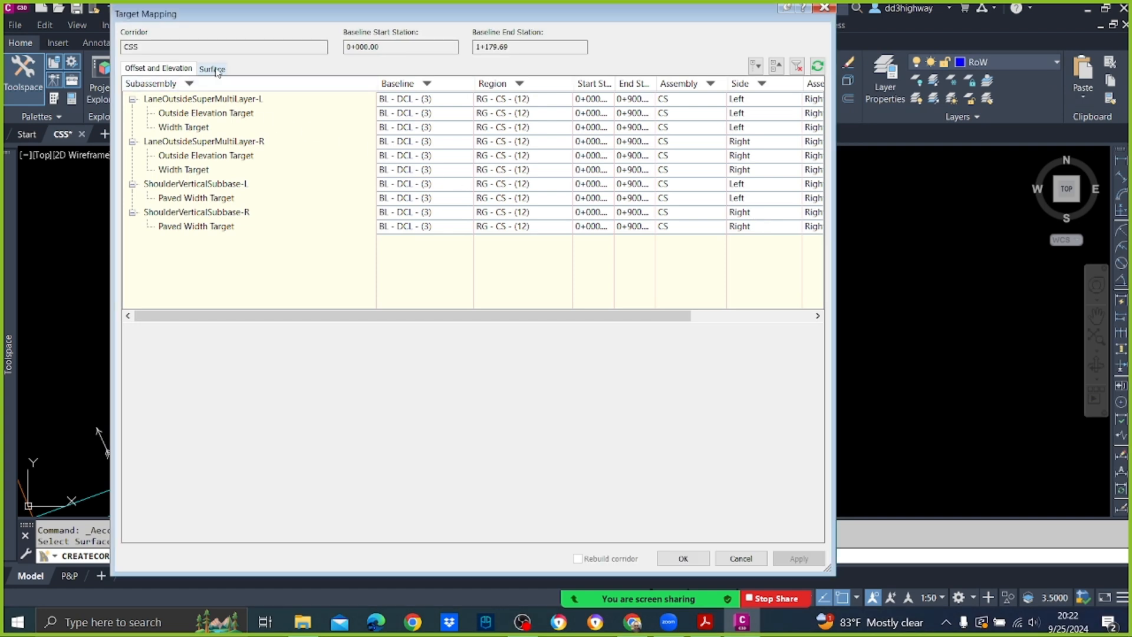
{"action": "left_click", "coordinate": [824, 7]}
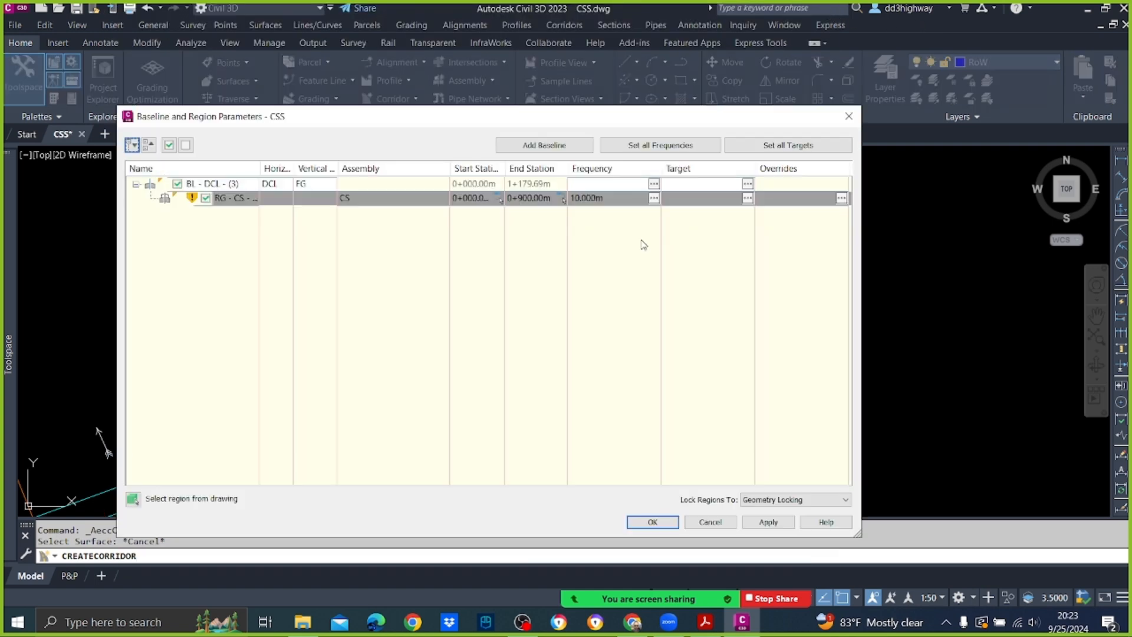
{"action": "left_click", "coordinate": [747, 198]}
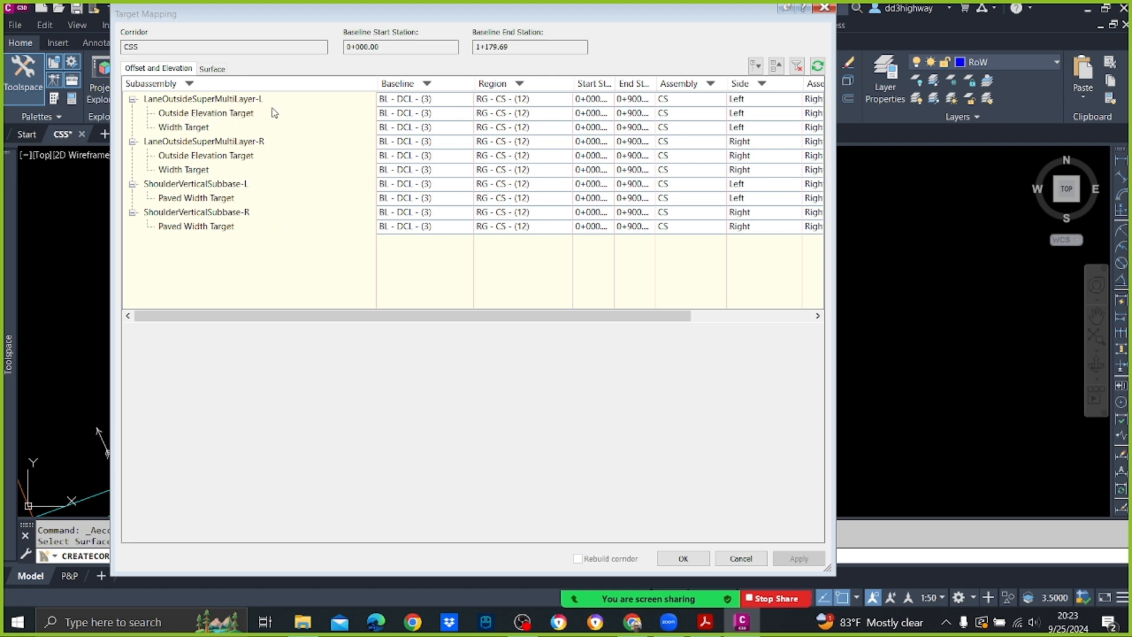
Set the width targets of the left and right LaneOutsideSuperMultiLayer subassemblies to the D-LHS and D-RHS alignments respectively.
{"action": "mouse_move", "coordinate": [274, 112]}
{"action": "left_click", "coordinate": [210, 114]}
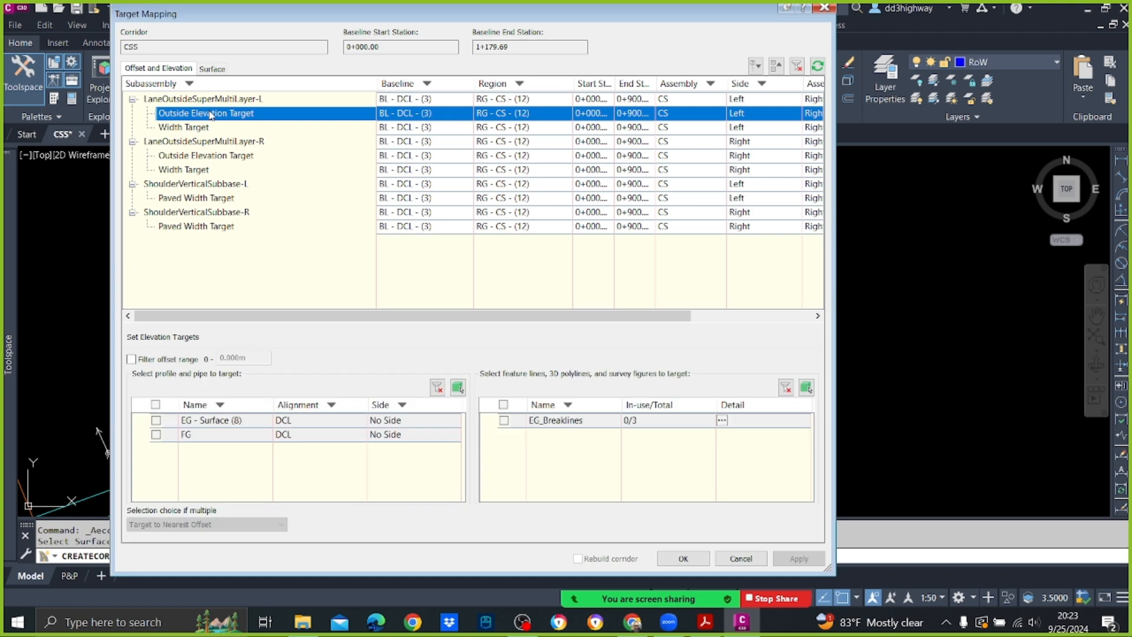
{"action": "mouse_move", "coordinate": [193, 112]}
{"action": "left_click", "coordinate": [180, 128]}
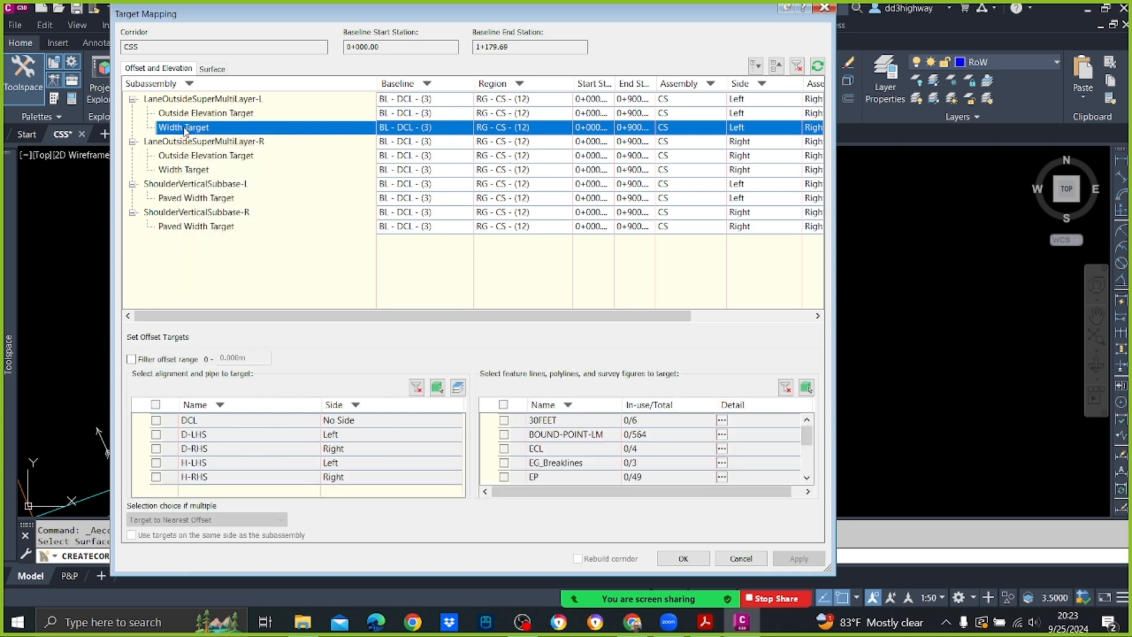
{"action": "mouse_move", "coordinate": [186, 131]}
{"action": "left_click", "coordinate": [156, 435]}
{"action": "left_click", "coordinate": [155, 435]}
{"action": "left_click", "coordinate": [156, 434]}
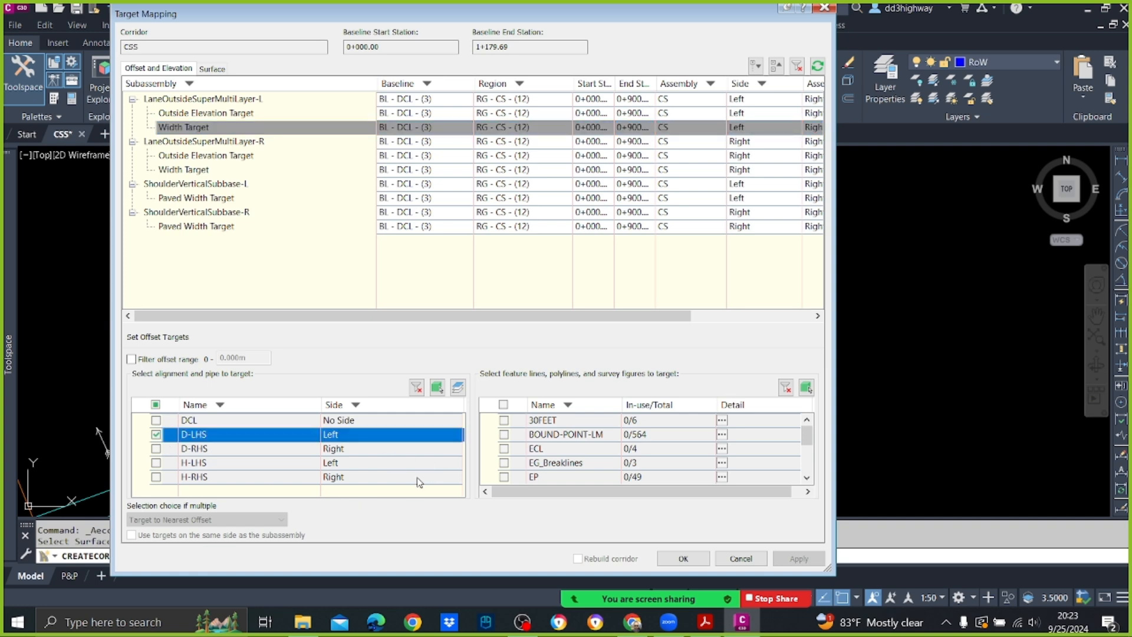
{"action": "left_click", "coordinate": [203, 169]}
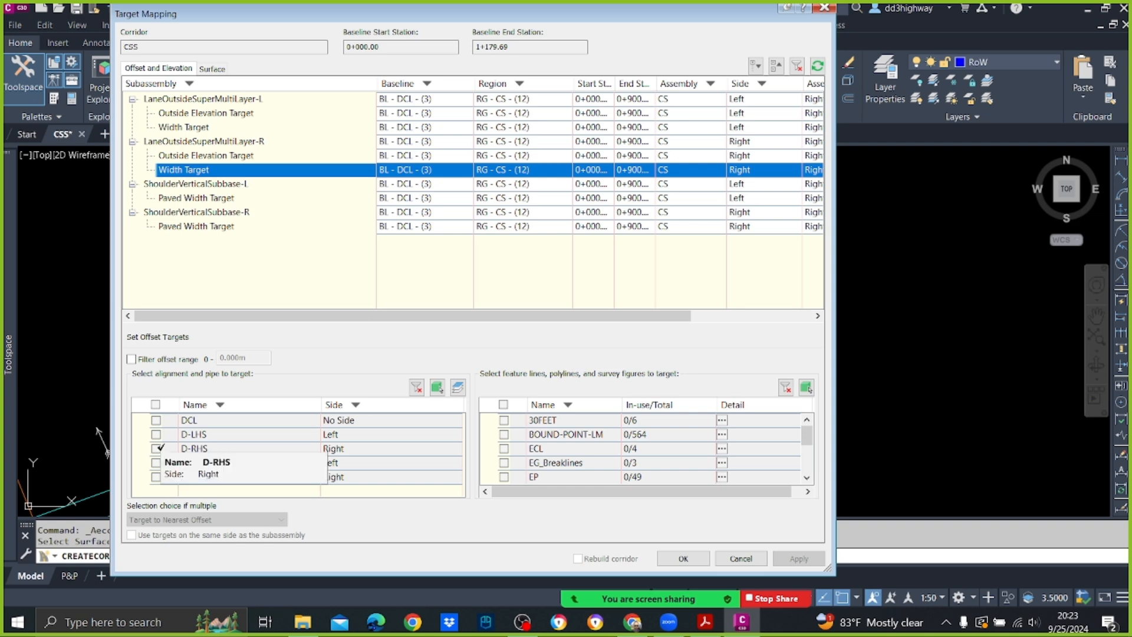
{"action": "left_click", "coordinate": [157, 449]}
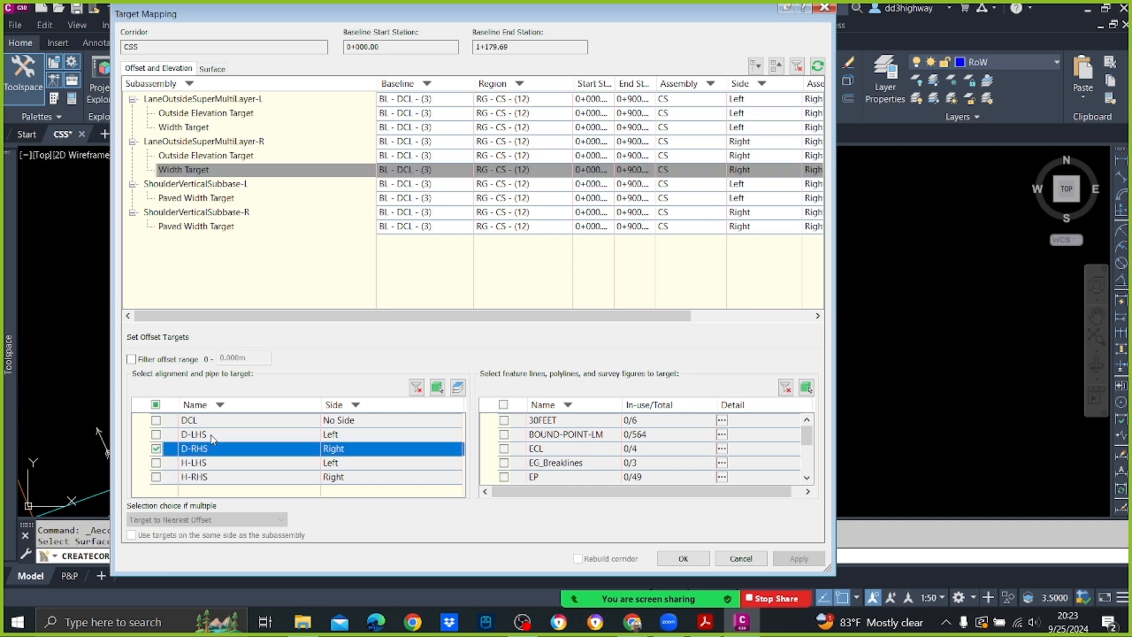
Set the paved width targets of the left and right ShoulderVerticalSubbase subassemblies to the H-LHS and H-RHS alignments respectively.
{"action": "left_click", "coordinate": [201, 200]}
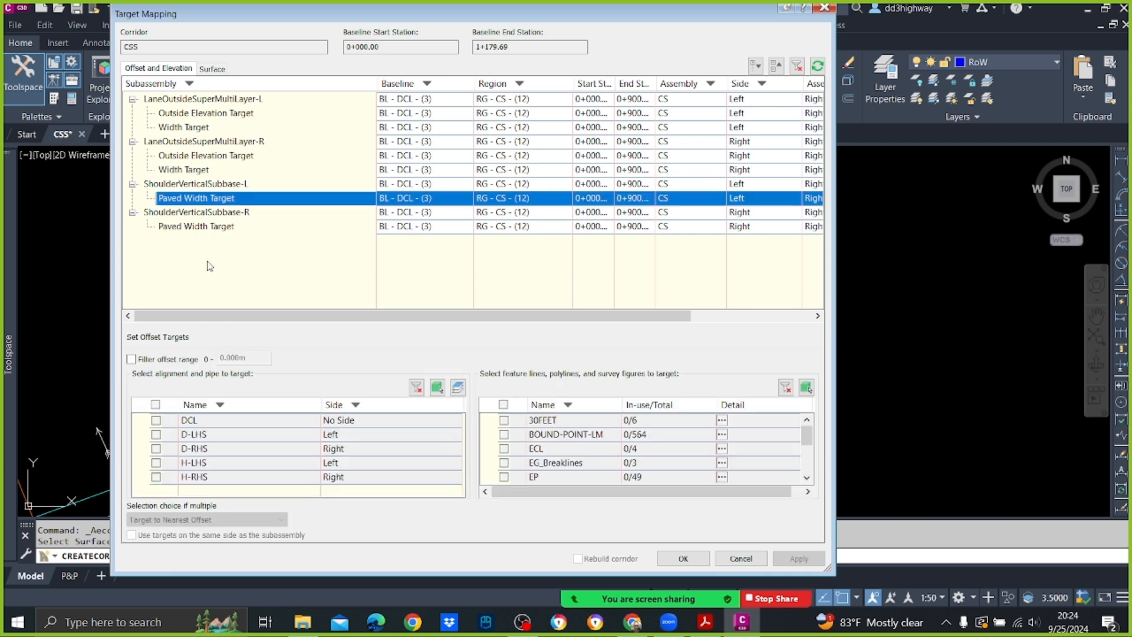
{"action": "left_click", "coordinate": [155, 463]}
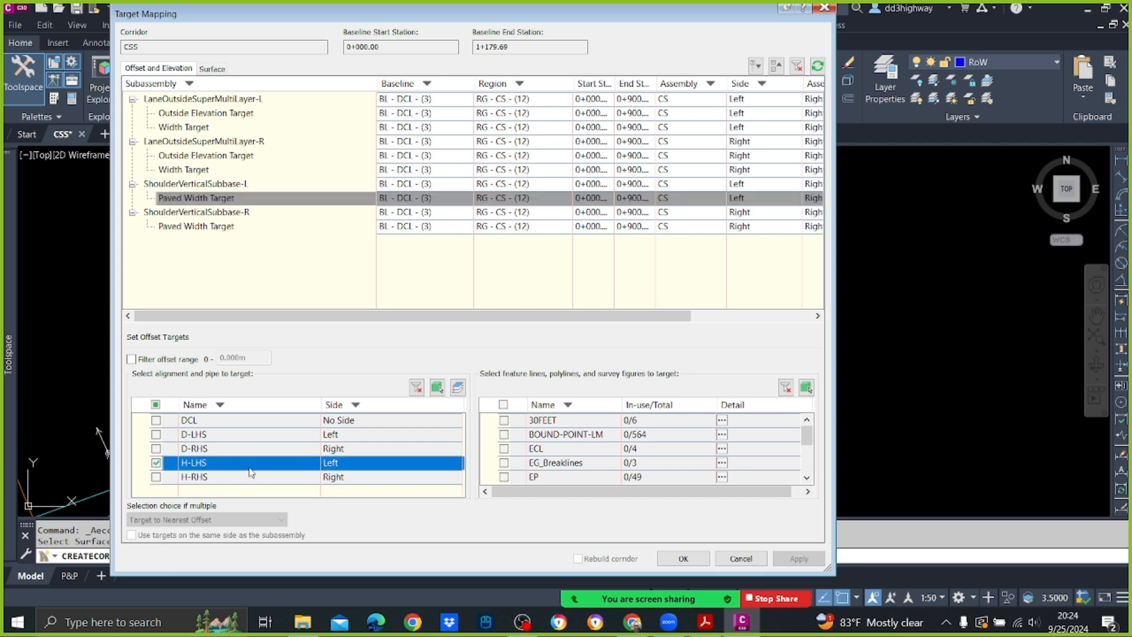
{"action": "left_click", "coordinate": [179, 228]}
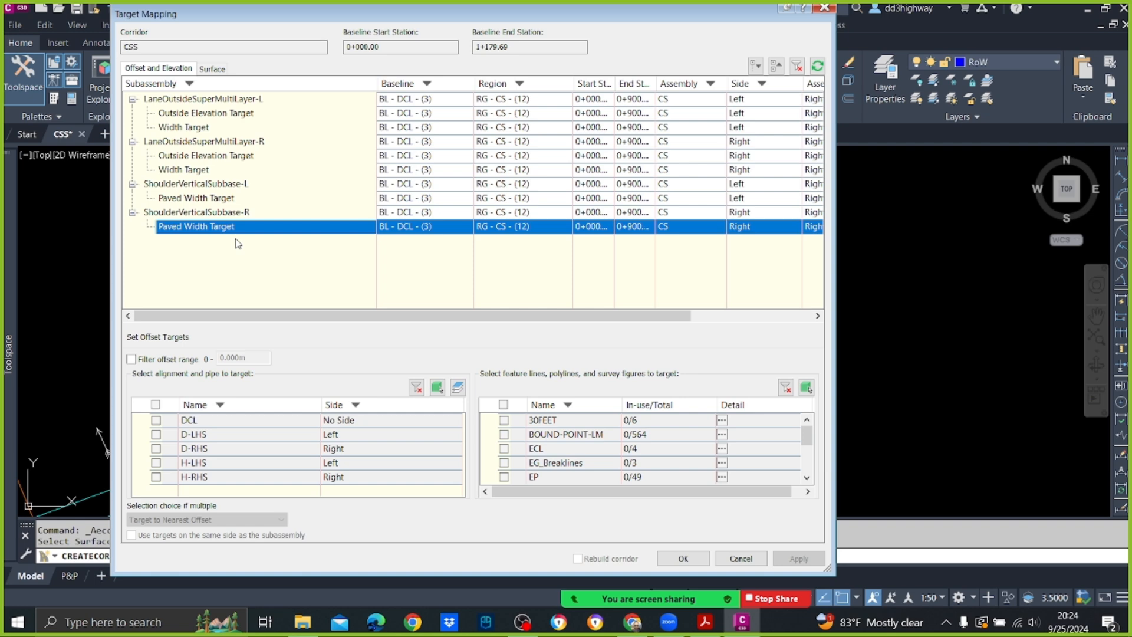
{"action": "left_click", "coordinate": [156, 476]}
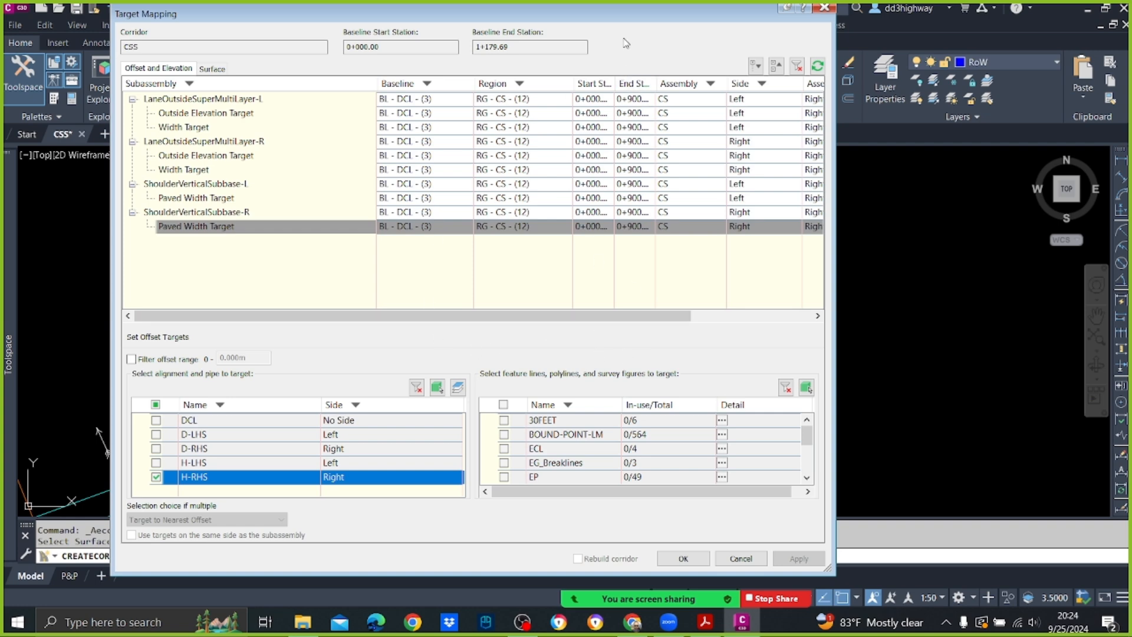
Check that the daylight and shoulder subassemblies use EG as surface target and accept the target mapping.
{"action": "left_click_drag", "start_coordinate": [574, 15], "coordinate": [648, 32]}
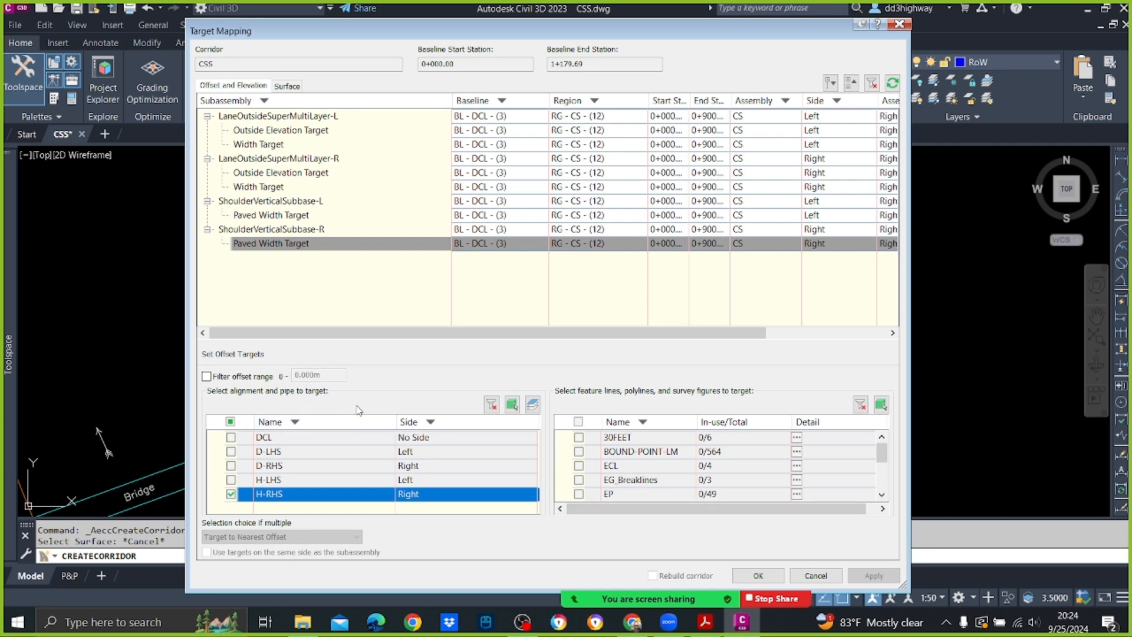
{"action": "left_click", "coordinate": [290, 85]}
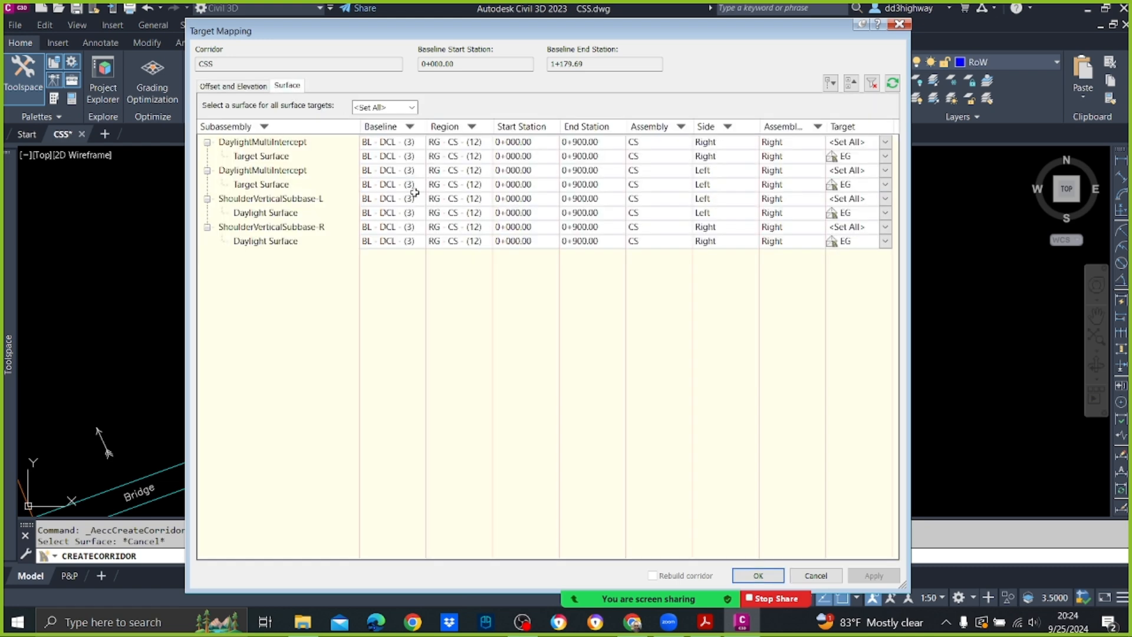
{"action": "left_click", "coordinate": [289, 145]}
{"action": "left_click", "coordinate": [283, 157]}
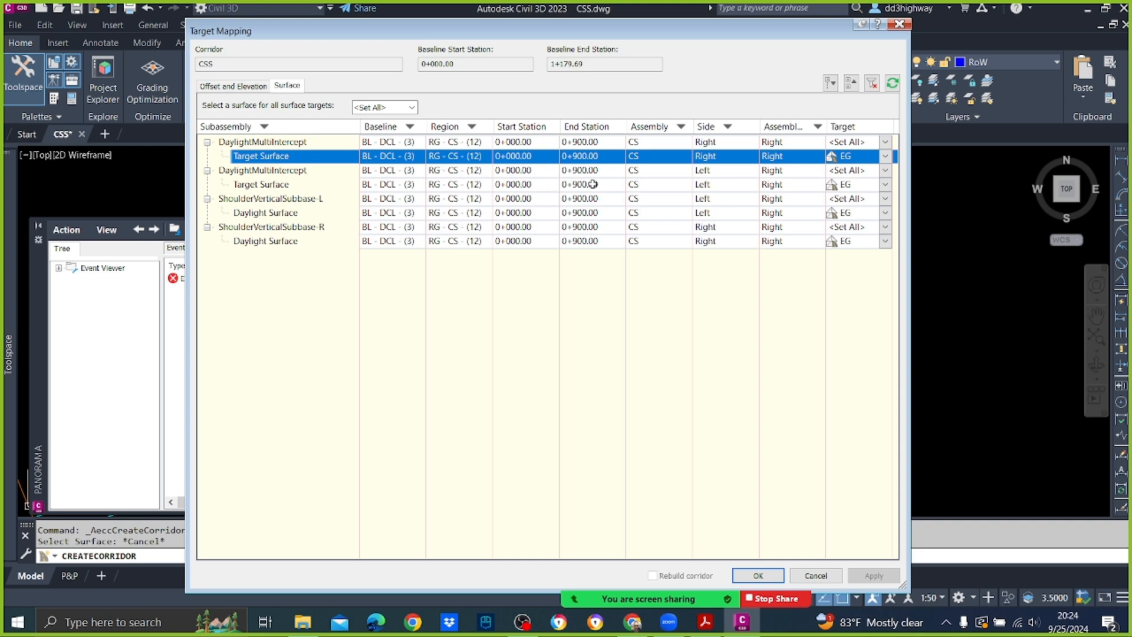
{"action": "left_click", "coordinate": [843, 144]}
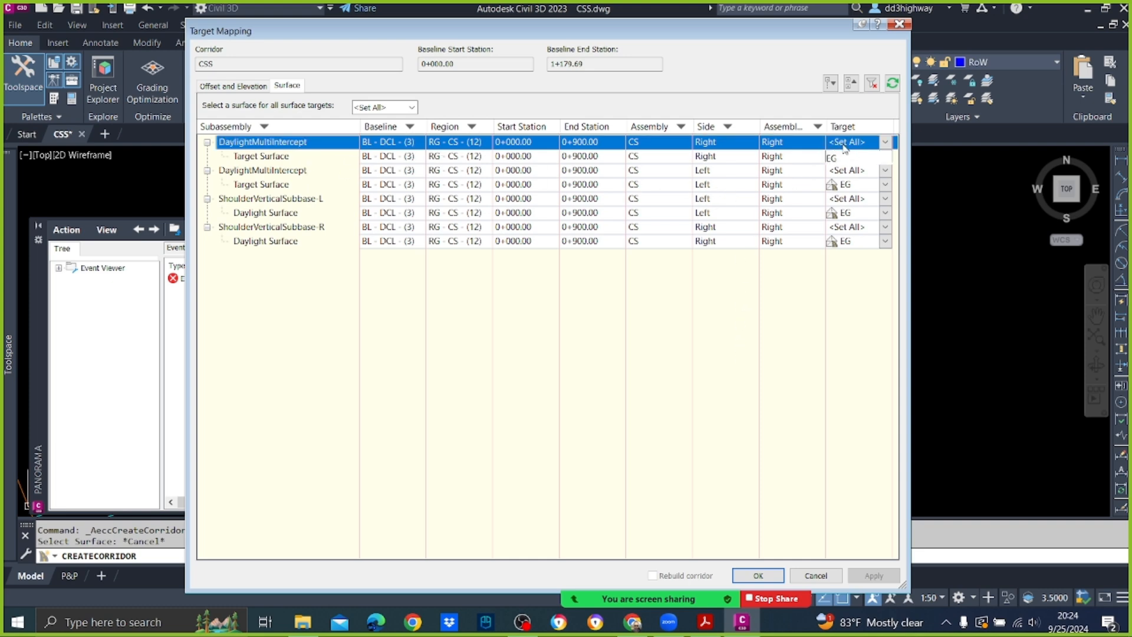
{"action": "left_click", "coordinate": [840, 170]}
{"action": "left_click", "coordinate": [758, 576]}
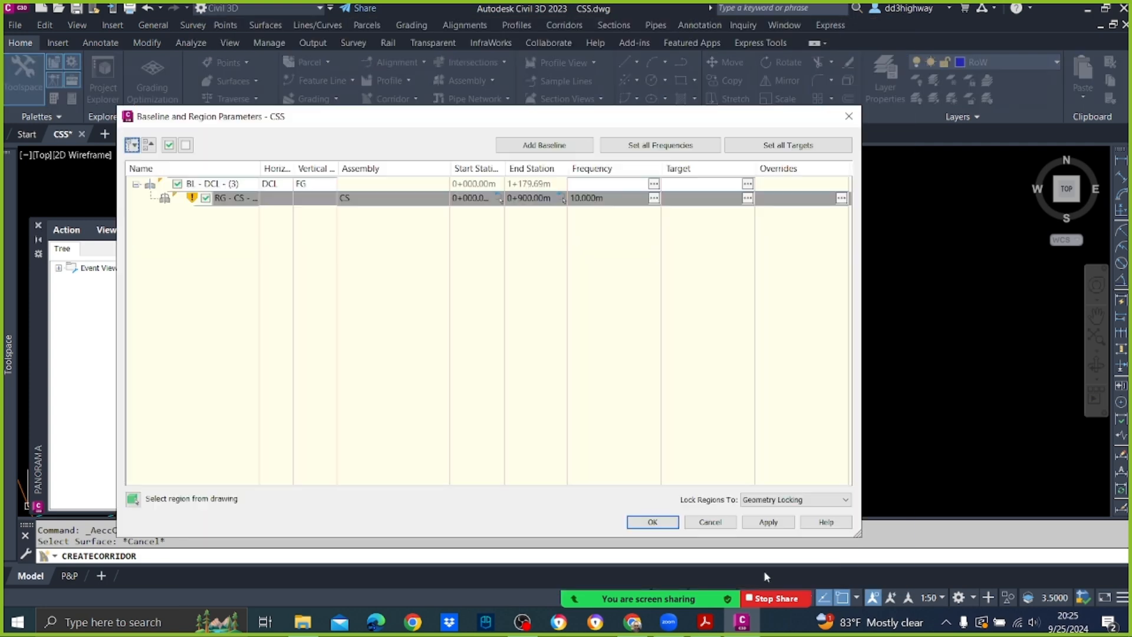
Apply the baseline and region parameters with a rebuild of the CSS corridor and close the event list.
{"action": "left_click", "coordinate": [767, 522]}
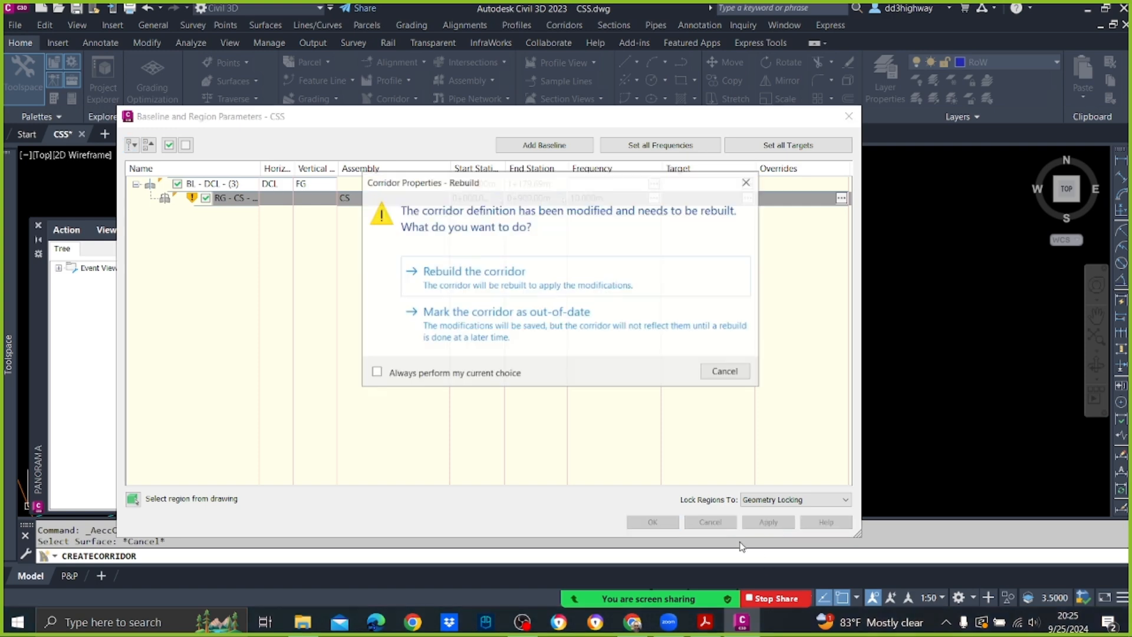
{"action": "left_click", "coordinate": [439, 286]}
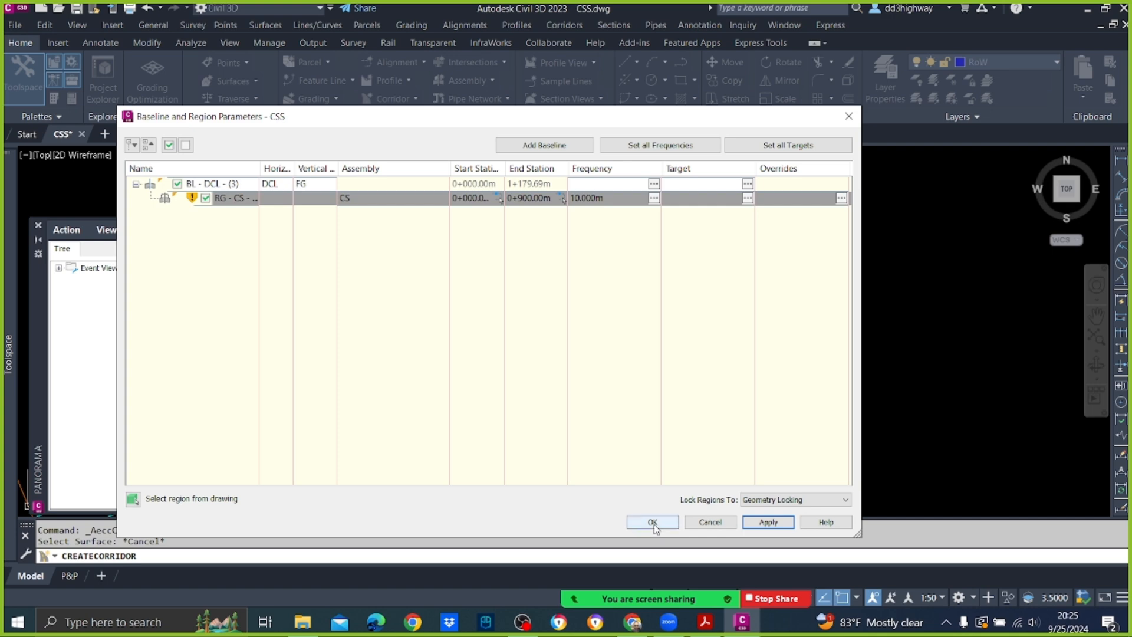
{"action": "left_click", "coordinate": [653, 522]}
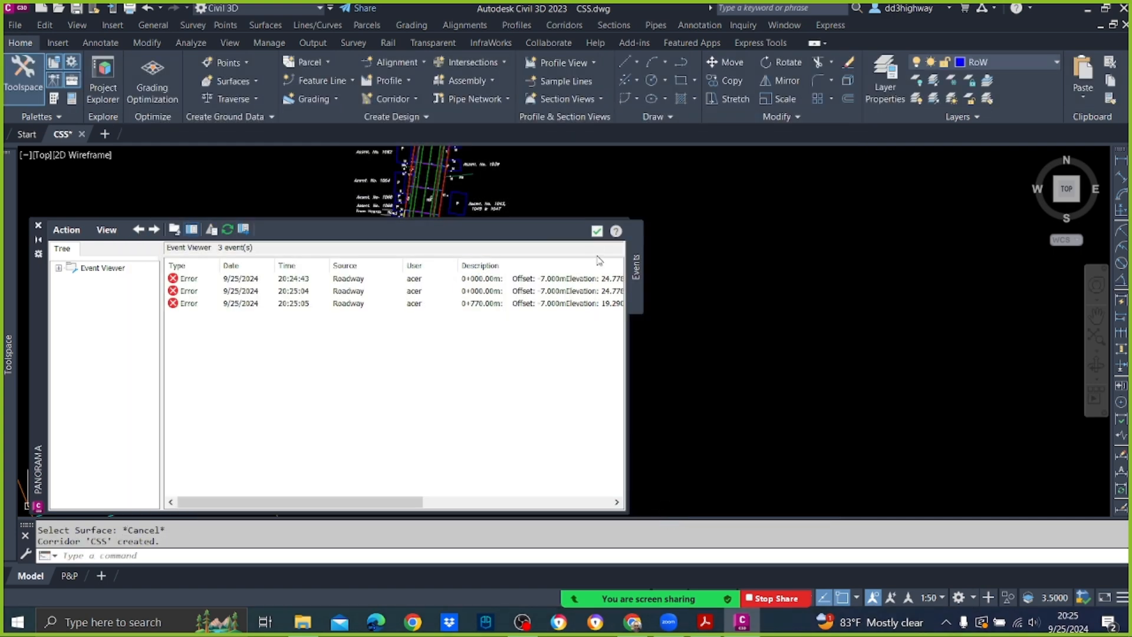
{"action": "left_click", "coordinate": [597, 231]}
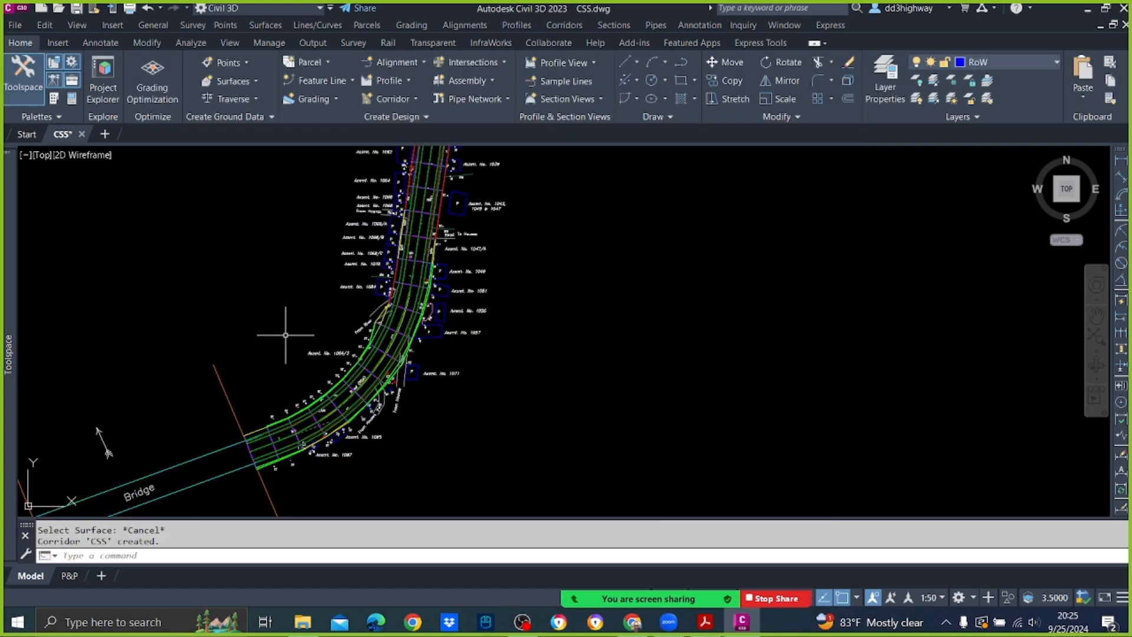
Examine the corridor feature lines and the adjacent culvert lines where the corridor starts at the bridge.
{"action": "scroll", "coordinate": [197, 455], "scroll_direction": "up", "scroll_amount": 5}
{"action": "scroll", "coordinate": [472, 436], "scroll_direction": "up", "scroll_amount": 3}
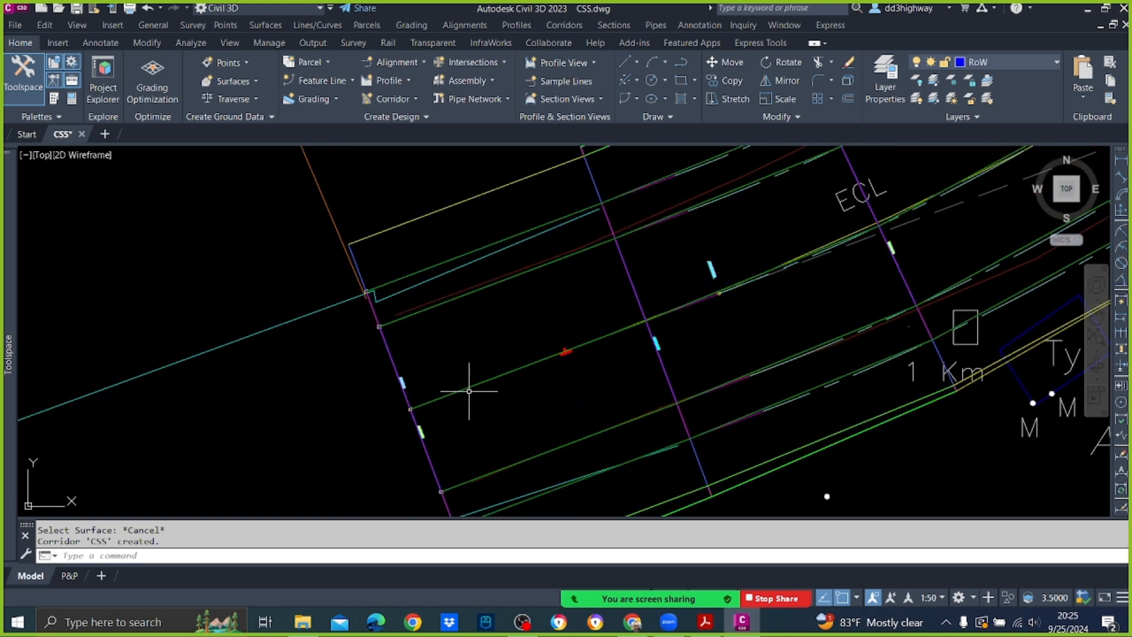
{"action": "mouse_move", "coordinate": [437, 304]}
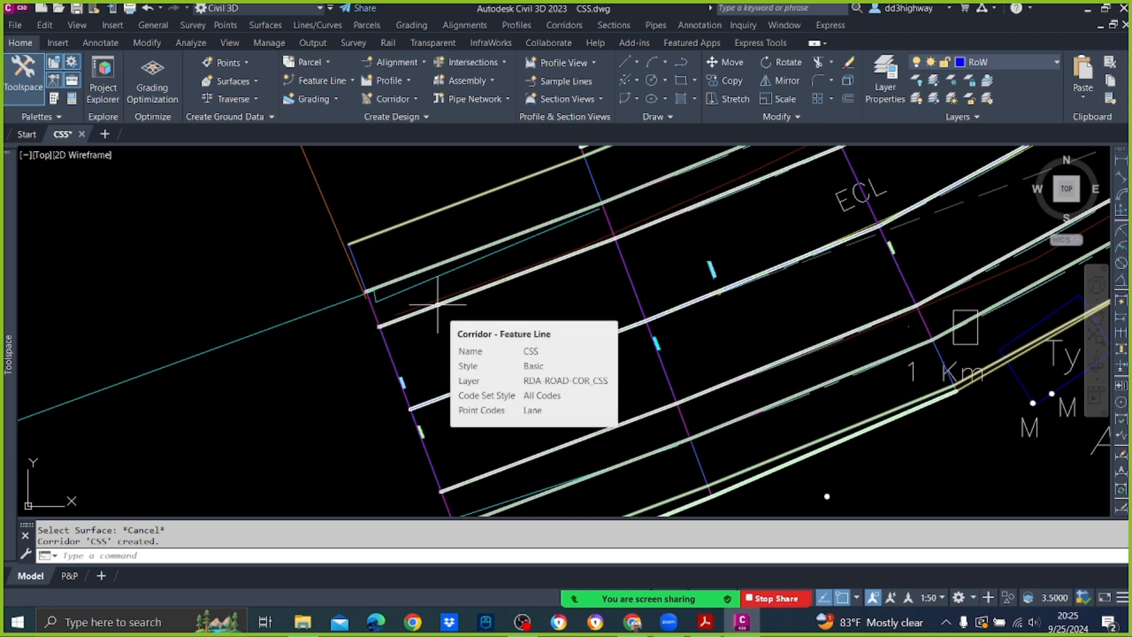
{"action": "mouse_move", "coordinate": [429, 269]}
{"action": "scroll", "coordinate": [518, 333], "scroll_direction": "down", "scroll_amount": 2}
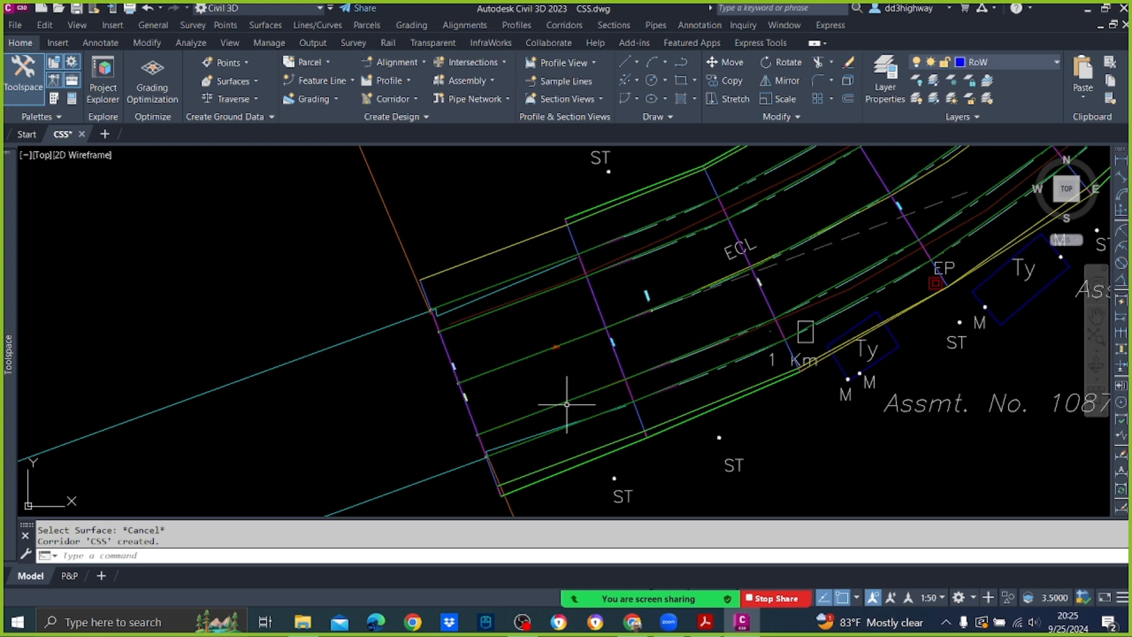
{"action": "mouse_move", "coordinate": [567, 404]}
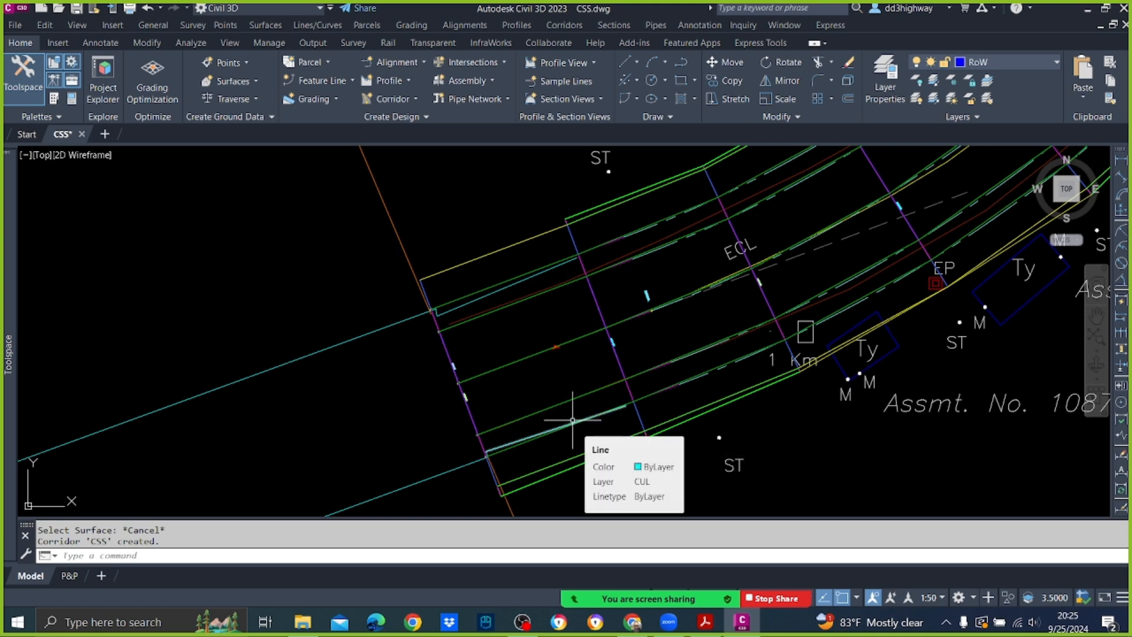
Inspect the CSS corridor along the whole road, including the junction, the eastern bends and the stretch back to the bridge.
{"action": "scroll", "coordinate": [572, 420], "scroll_direction": "down", "scroll_amount": 6}
{"action": "mouse_move", "coordinate": [779, 239]}
{"action": "middle_mouse_down"}
{"action": "mouse_move", "coordinate": [729, 334]}
{"action": "mouse_move", "coordinate": [636, 454]}
{"action": "middle_mouse_up"}
{"action": "scroll", "coordinate": [649, 279], "scroll_direction": "up", "scroll_amount": 6}
{"action": "scroll", "coordinate": [650, 278], "scroll_direction": "down", "scroll_amount": 6}
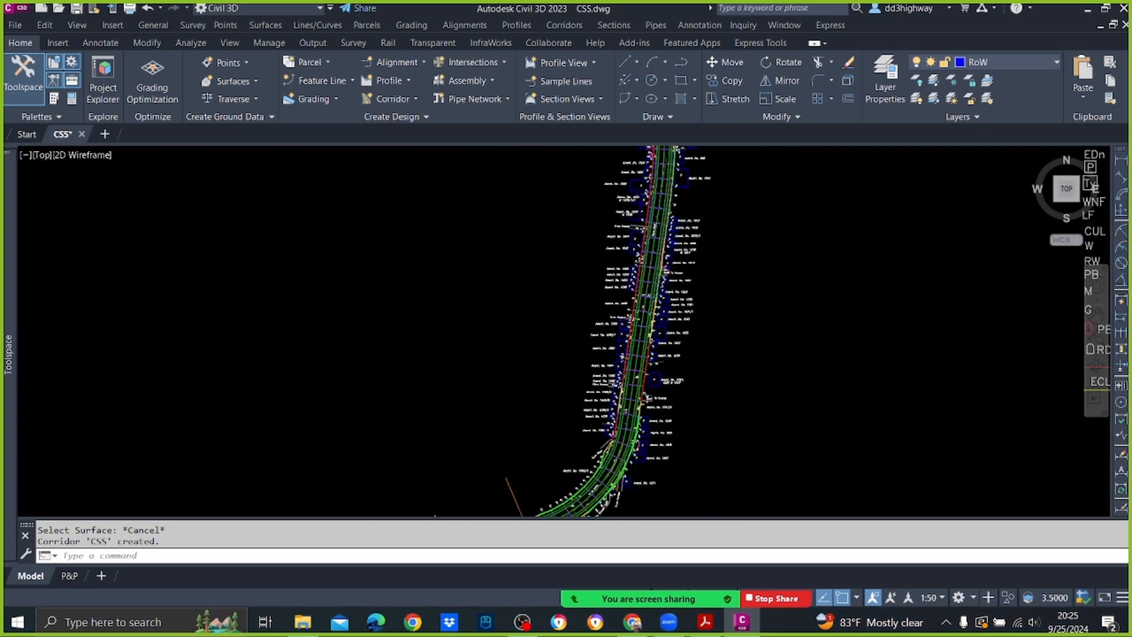
{"action": "scroll", "coordinate": [661, 236], "scroll_direction": "down", "scroll_amount": 6}
{"action": "middle_click_drag", "start_coordinate": [573, 322], "coordinate": [531, 372]}
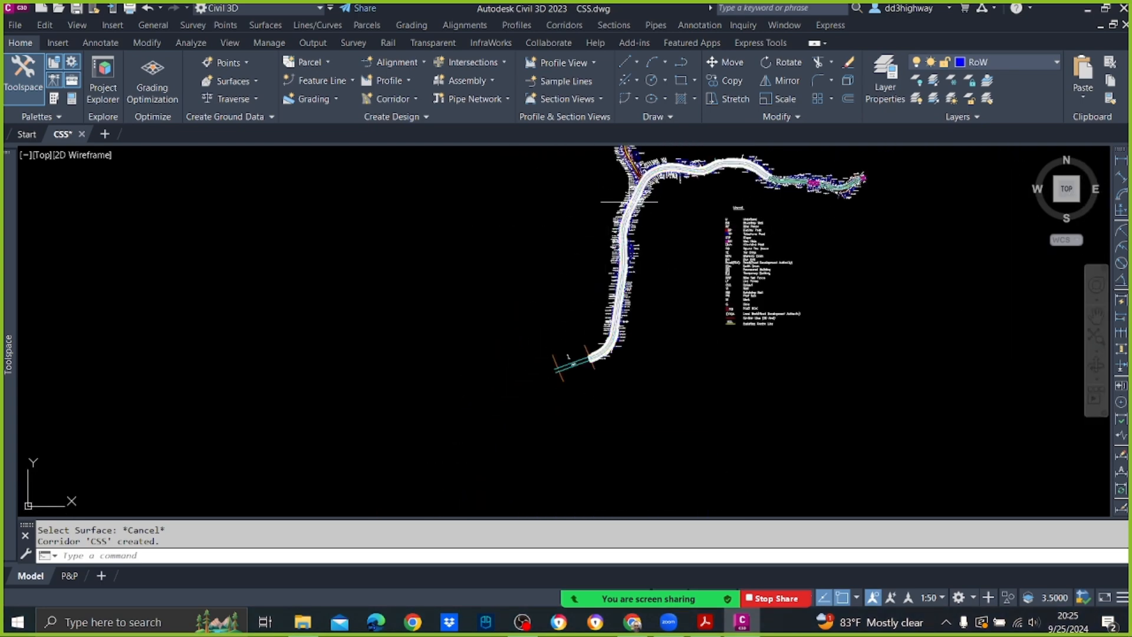
{"action": "scroll", "coordinate": [628, 202], "scroll_direction": "up", "scroll_amount": 8}
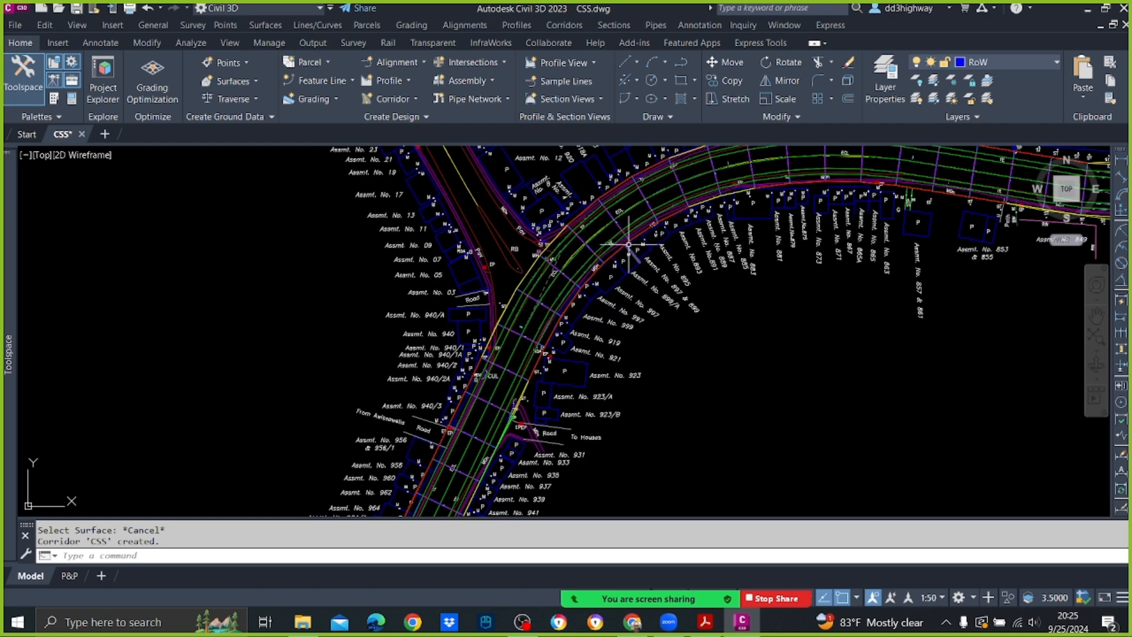
{"action": "scroll", "coordinate": [628, 244], "scroll_direction": "up", "scroll_amount": 4}
{"action": "scroll", "coordinate": [639, 230], "scroll_direction": "down", "scroll_amount": 4}
{"action": "scroll", "coordinate": [639, 230], "scroll_direction": "down", "scroll_amount": 5}
{"action": "scroll", "coordinate": [765, 214], "scroll_direction": "up", "scroll_amount": 7}
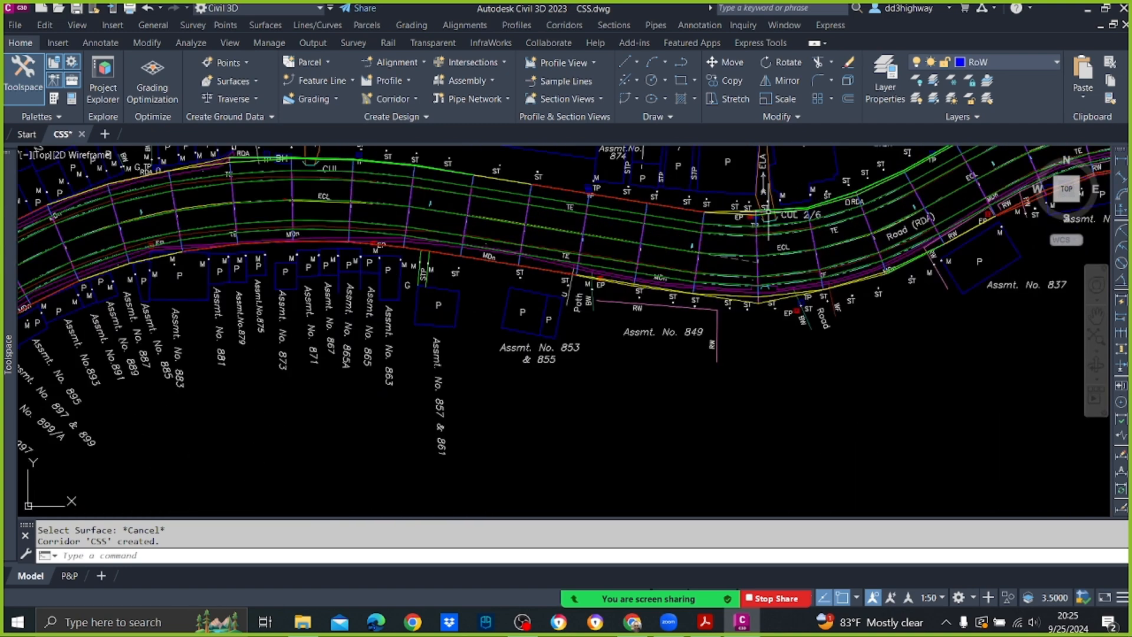
{"action": "scroll", "coordinate": [764, 213], "scroll_direction": "down", "scroll_amount": 6}
{"action": "scroll", "coordinate": [924, 228], "scroll_direction": "up", "scroll_amount": 7}
{"action": "scroll", "coordinate": [954, 237], "scroll_direction": "down", "scroll_amount": 3}
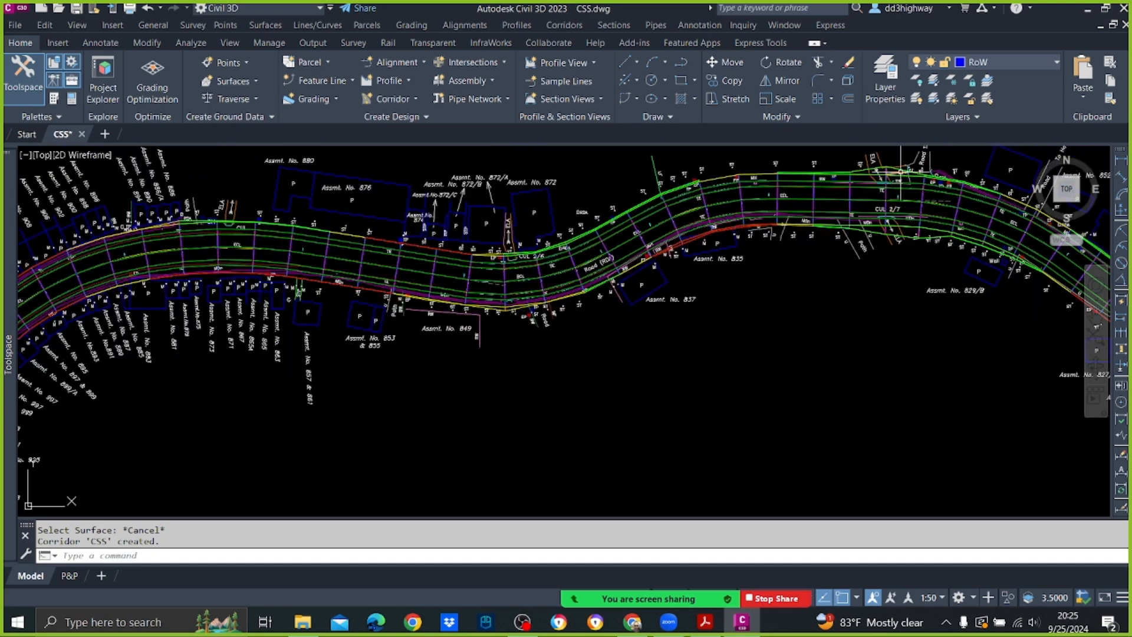
{"action": "scroll", "coordinate": [1009, 185], "scroll_direction": "down", "scroll_amount": 5}
{"action": "scroll", "coordinate": [1009, 185], "scroll_direction": "up", "scroll_amount": 3}
{"action": "scroll", "coordinate": [1010, 186], "scroll_direction": "down", "scroll_amount": 3}
{"action": "scroll", "coordinate": [766, 250], "scroll_direction": "up", "scroll_amount": 7}
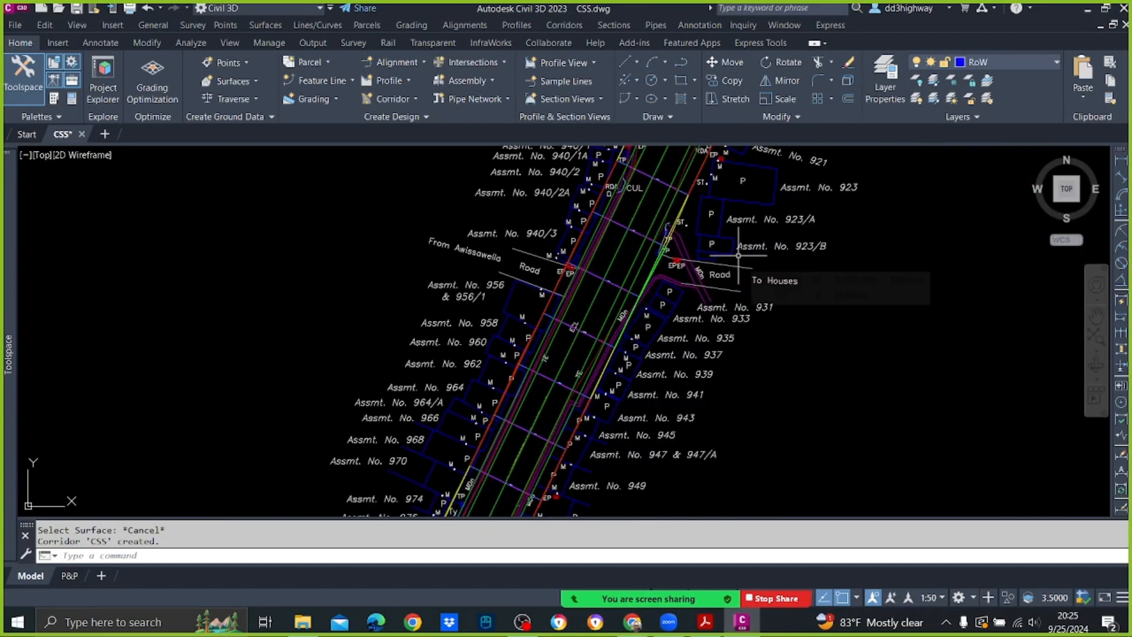
{"action": "scroll", "coordinate": [730, 255], "scroll_direction": "down", "scroll_amount": 7}
{"action": "scroll", "coordinate": [701, 436], "scroll_direction": "up", "scroll_amount": 4}
{"action": "scroll", "coordinate": [619, 341], "scroll_direction": "up", "scroll_amount": 1}
{"action": "scroll", "coordinate": [620, 341], "scroll_direction": "down", "scroll_amount": 6}
{"action": "scroll", "coordinate": [644, 377], "scroll_direction": "up", "scroll_amount": 3}
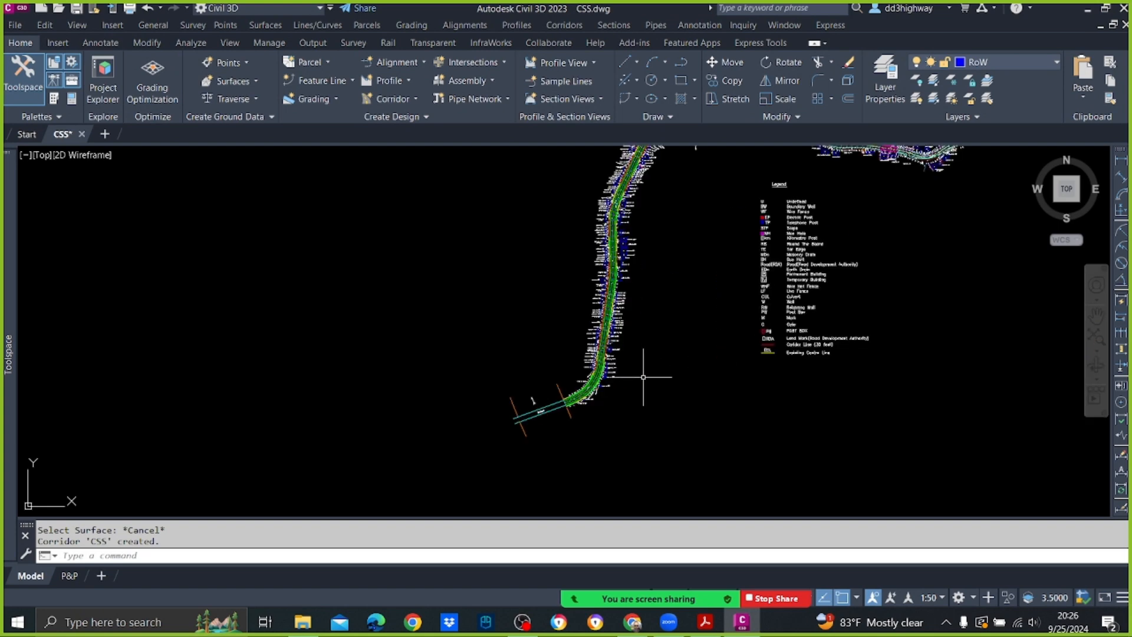
{"action": "scroll", "coordinate": [613, 378], "scroll_direction": "up", "scroll_amount": 6}
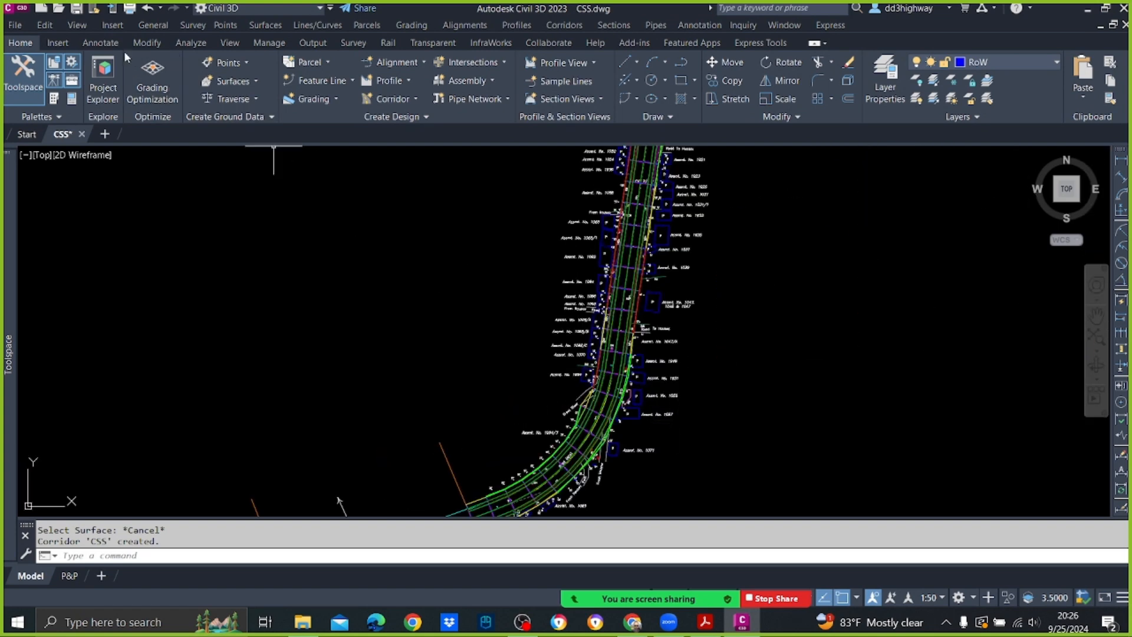
Save the drawing and reopen the Toolspace after closing it.
{"action": "key", "text": "ctrl+s"}
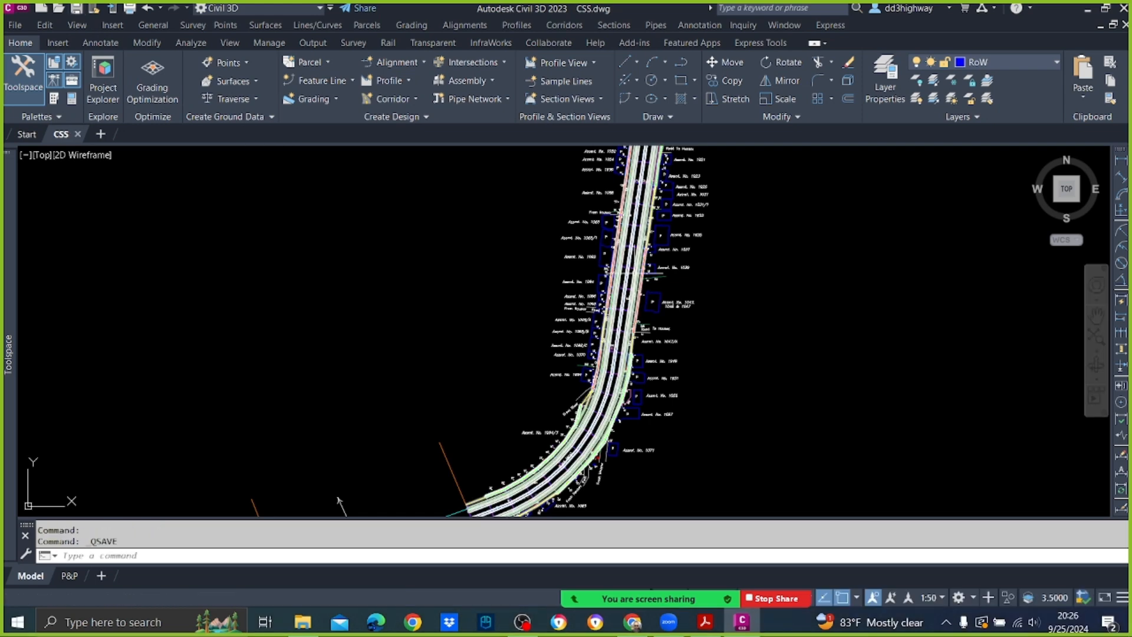
{"action": "mouse_move", "coordinate": [16, 501]}
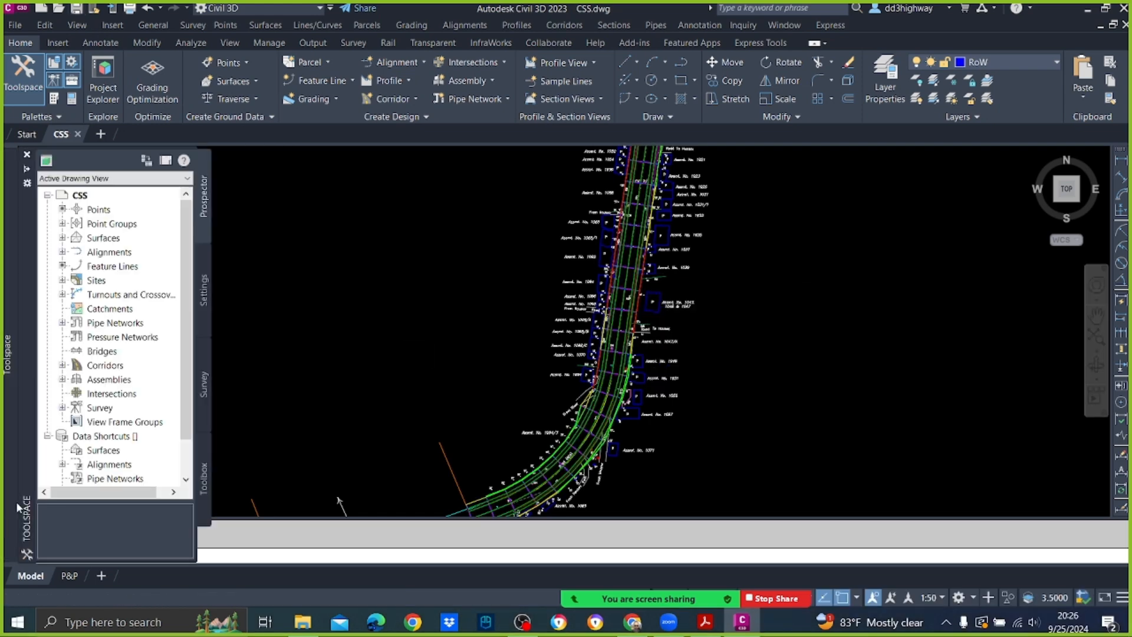
{"action": "left_click", "coordinate": [26, 156]}
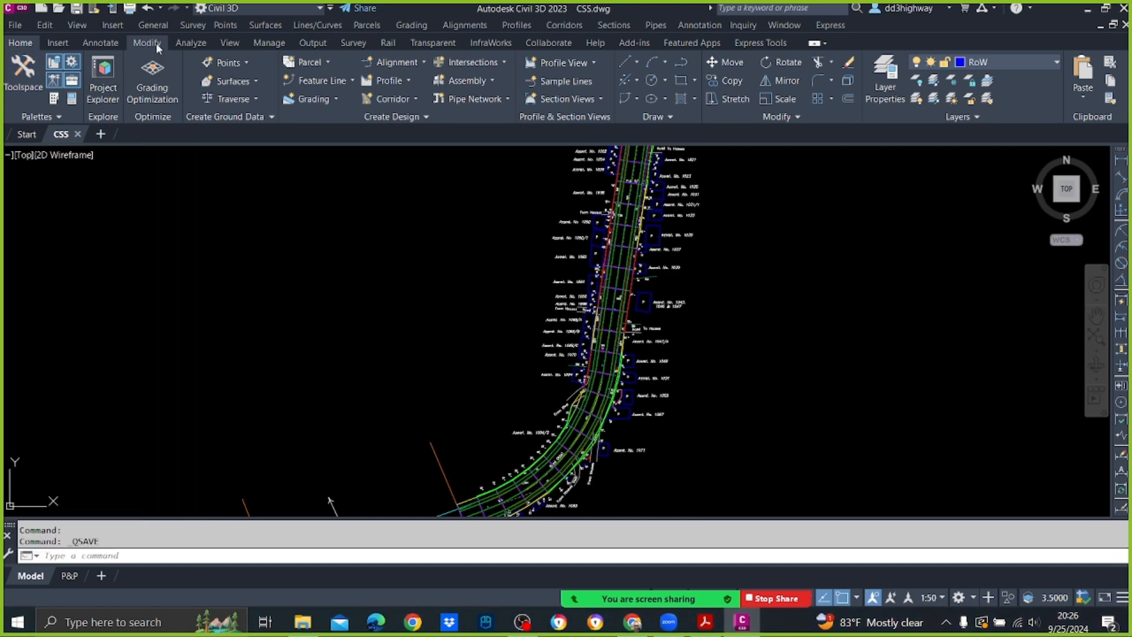
{"action": "left_click", "coordinate": [157, 26]}
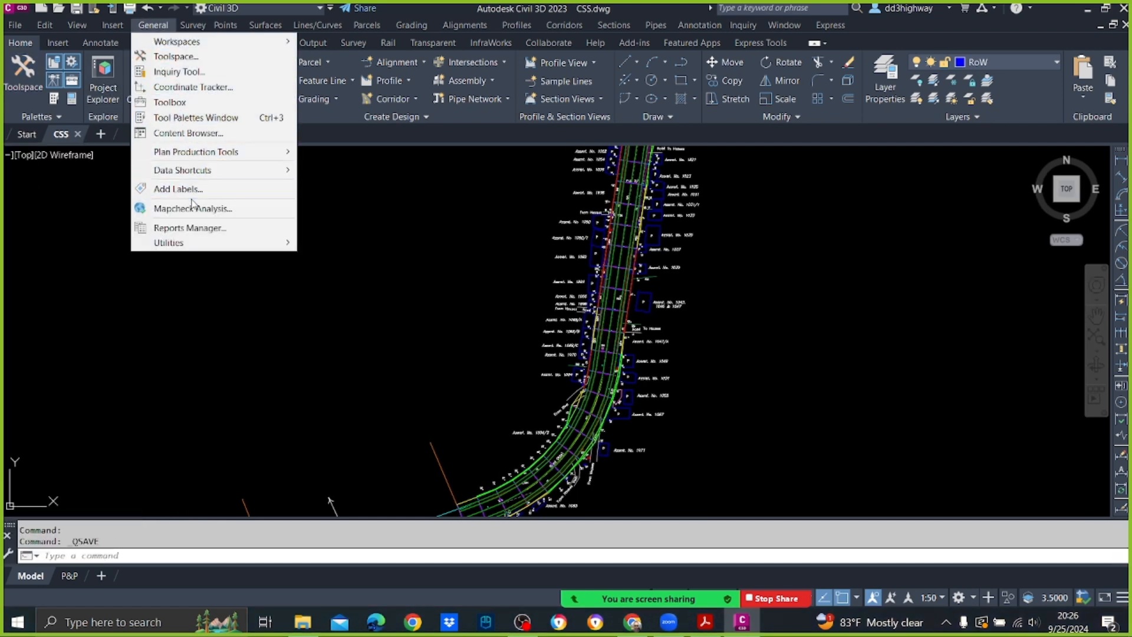
{"action": "left_click", "coordinate": [189, 56]}
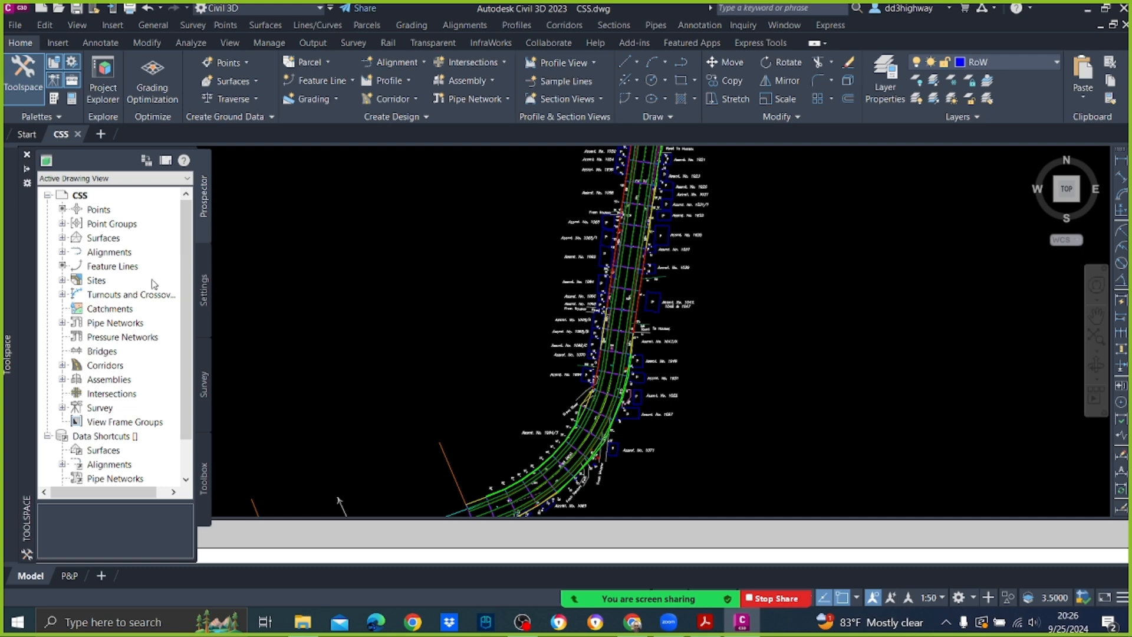
Add a corridor surface built from the Top links in the CSS corridor's properties and accept them.
{"action": "left_click", "coordinate": [62, 366]}
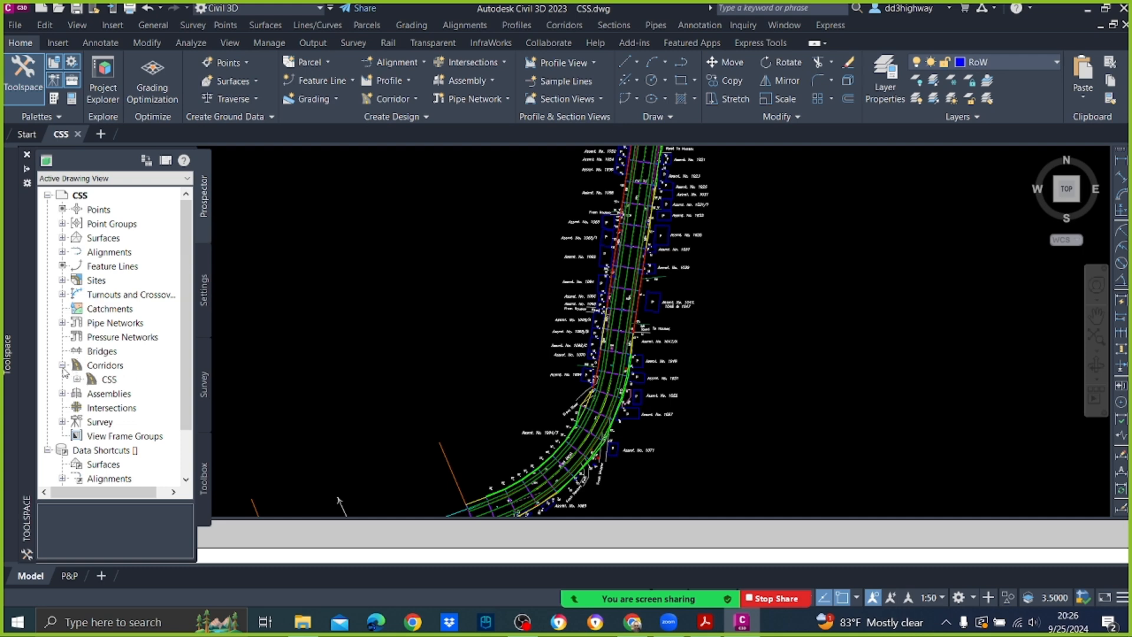
{"action": "right_click", "coordinate": [109, 379]}
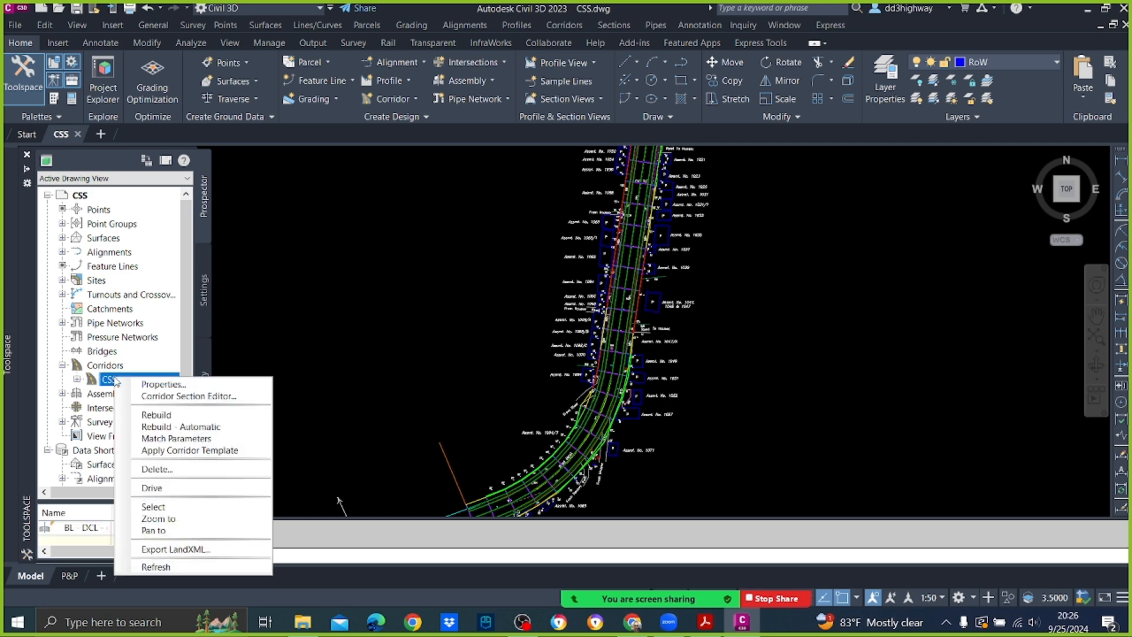
{"action": "left_click", "coordinate": [143, 384]}
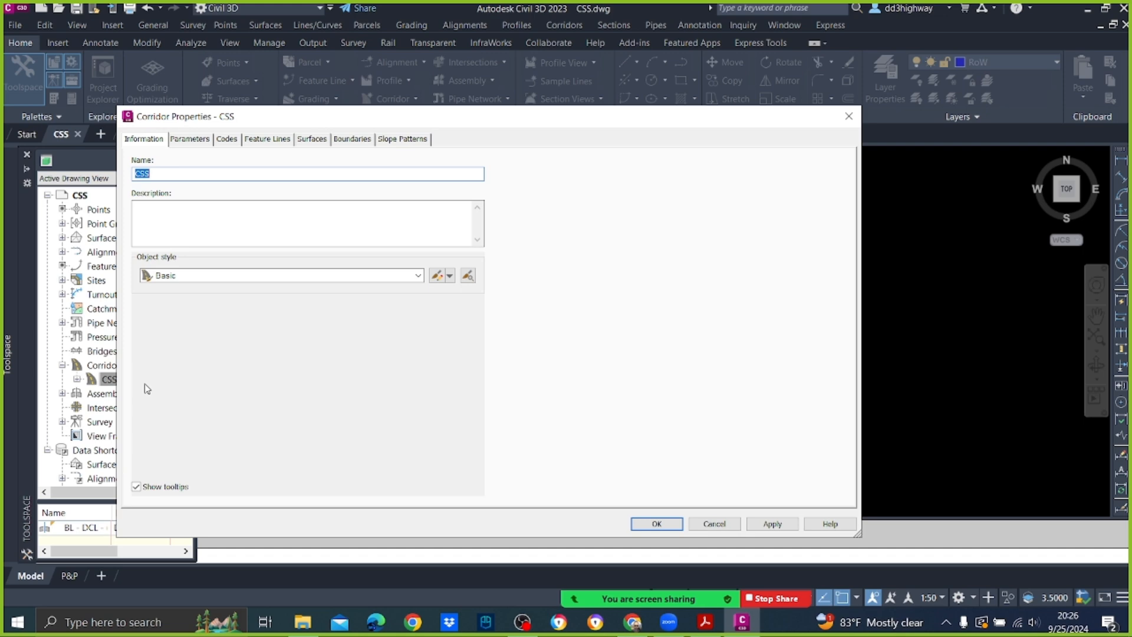
{"action": "left_click", "coordinate": [312, 140]}
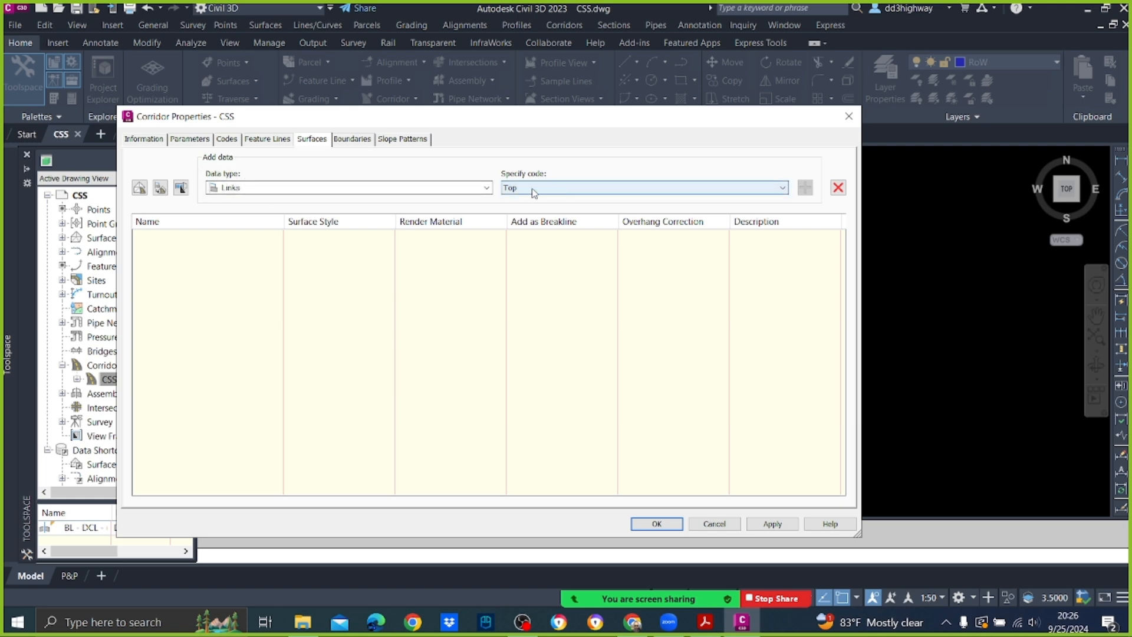
{"action": "left_click", "coordinate": [140, 188]}
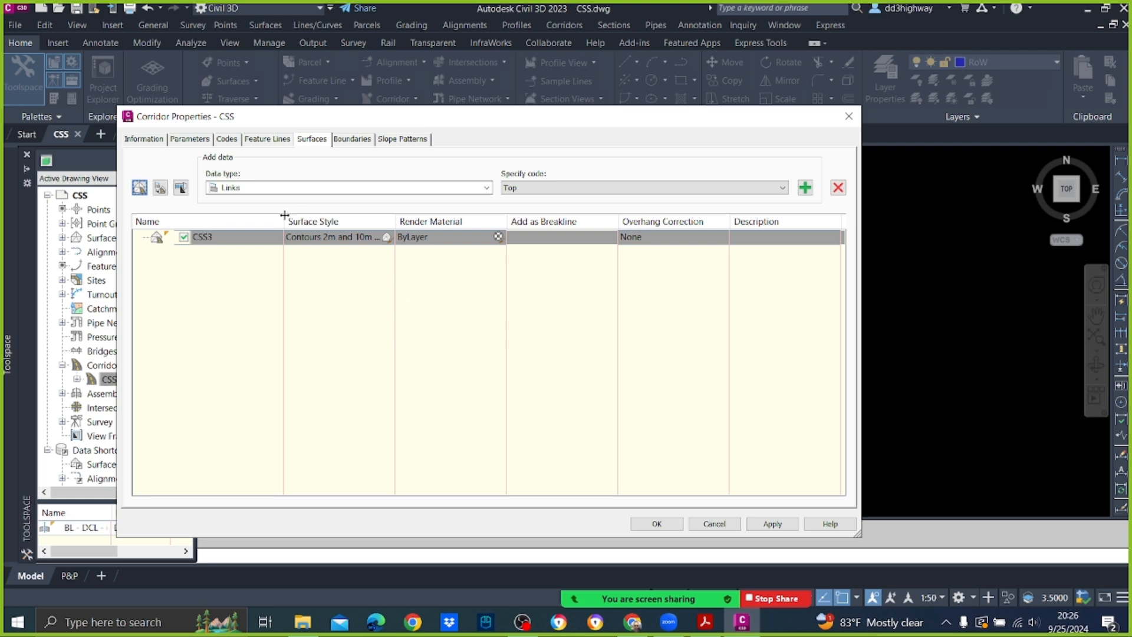
{"action": "left_click", "coordinate": [806, 188]}
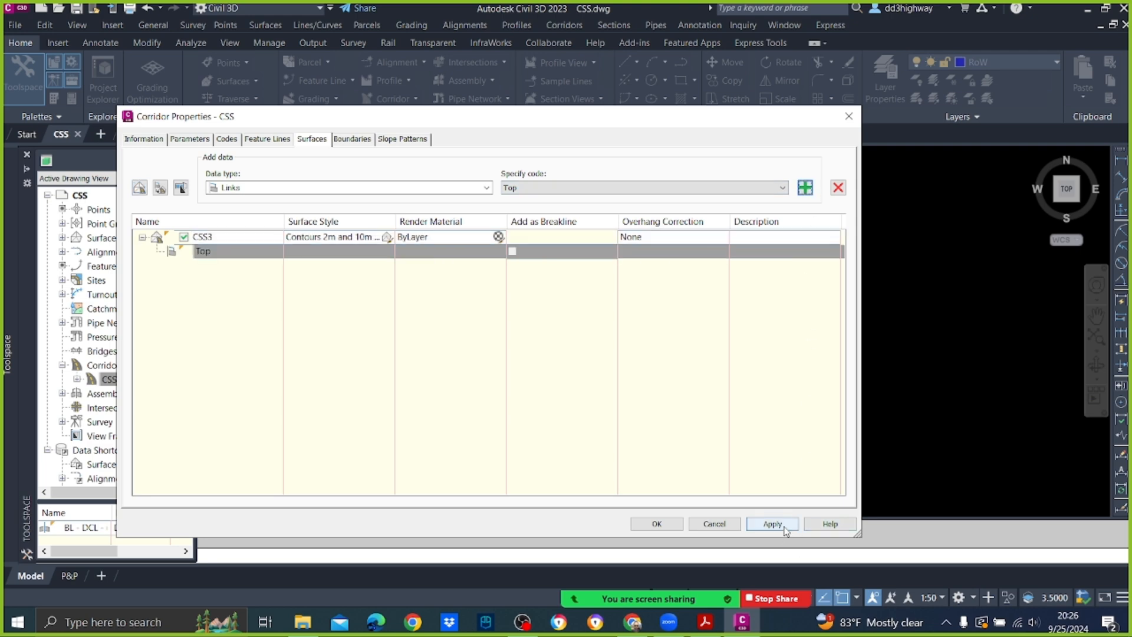
{"action": "left_click", "coordinate": [656, 523]}
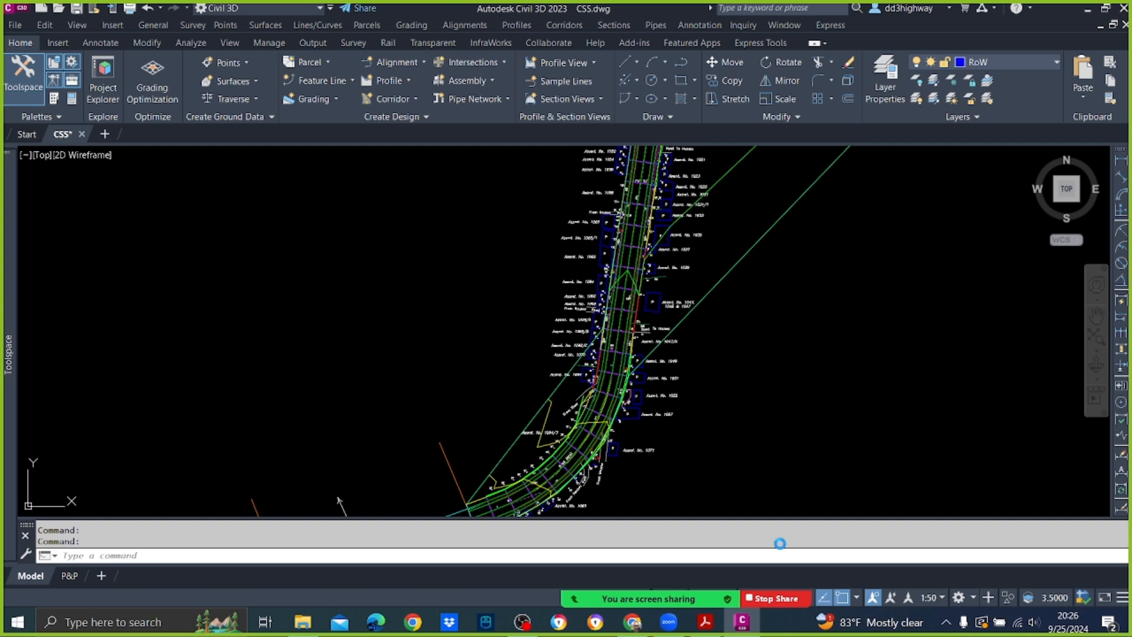
Examine the new corridor surface lines along the whole road and near the bridge, and compare them with the assembly.
{"action": "scroll", "coordinate": [1002, 495], "scroll_direction": "down", "scroll_amount": 2}
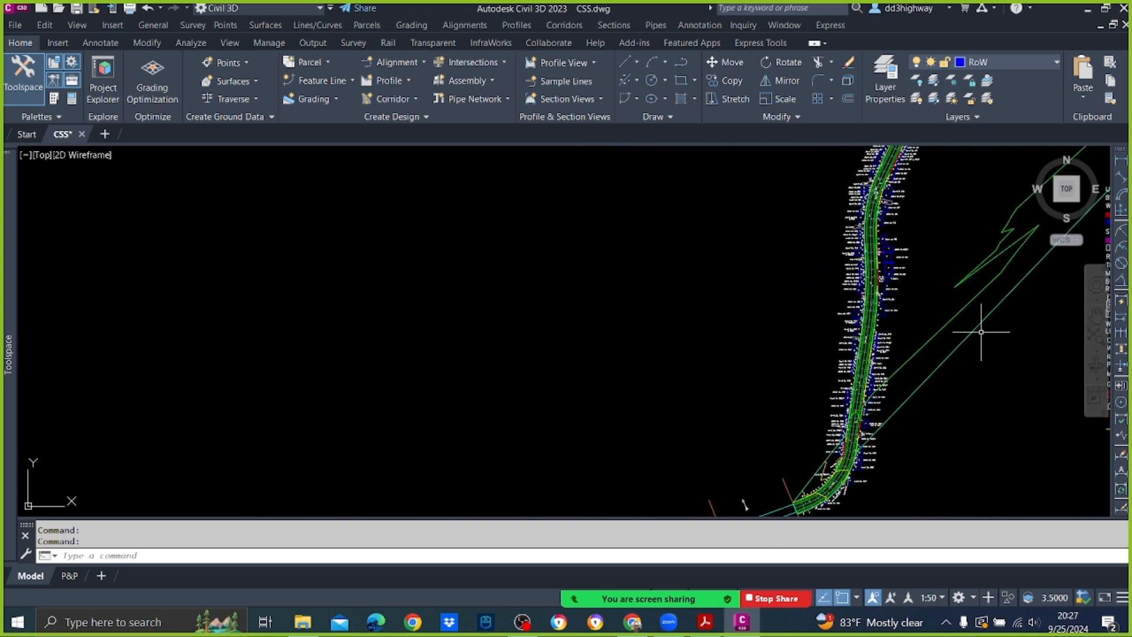
{"action": "scroll", "coordinate": [982, 330], "scroll_direction": "down", "scroll_amount": 3}
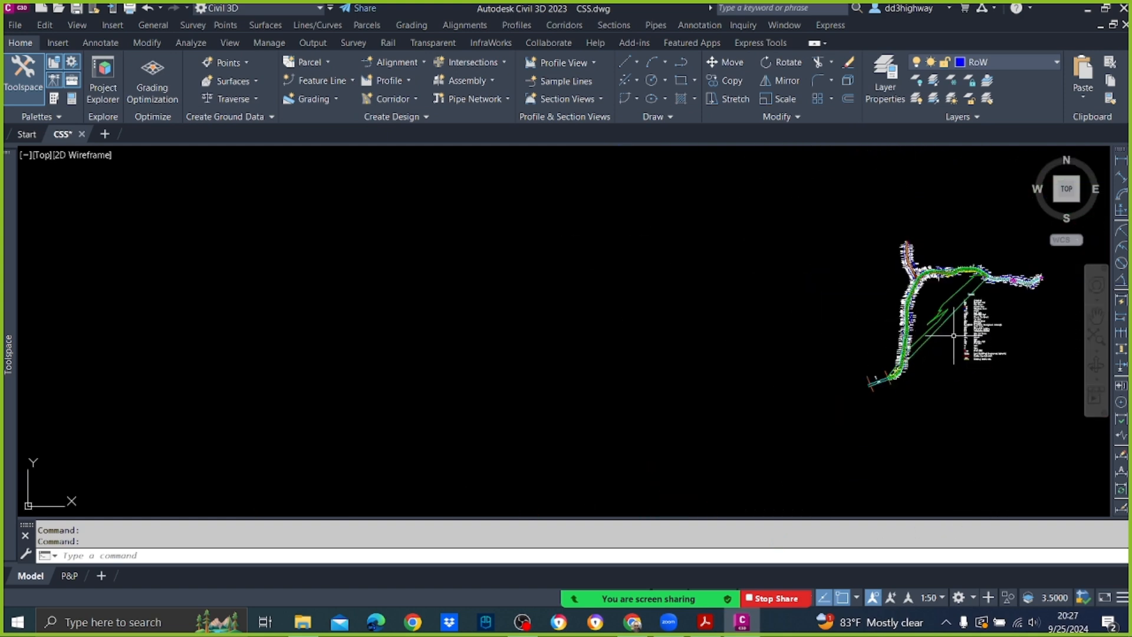
{"action": "scroll", "coordinate": [725, 270], "scroll_direction": "down", "scroll_amount": 2}
{"action": "scroll", "coordinate": [791, 319], "scroll_direction": "up", "scroll_amount": 6}
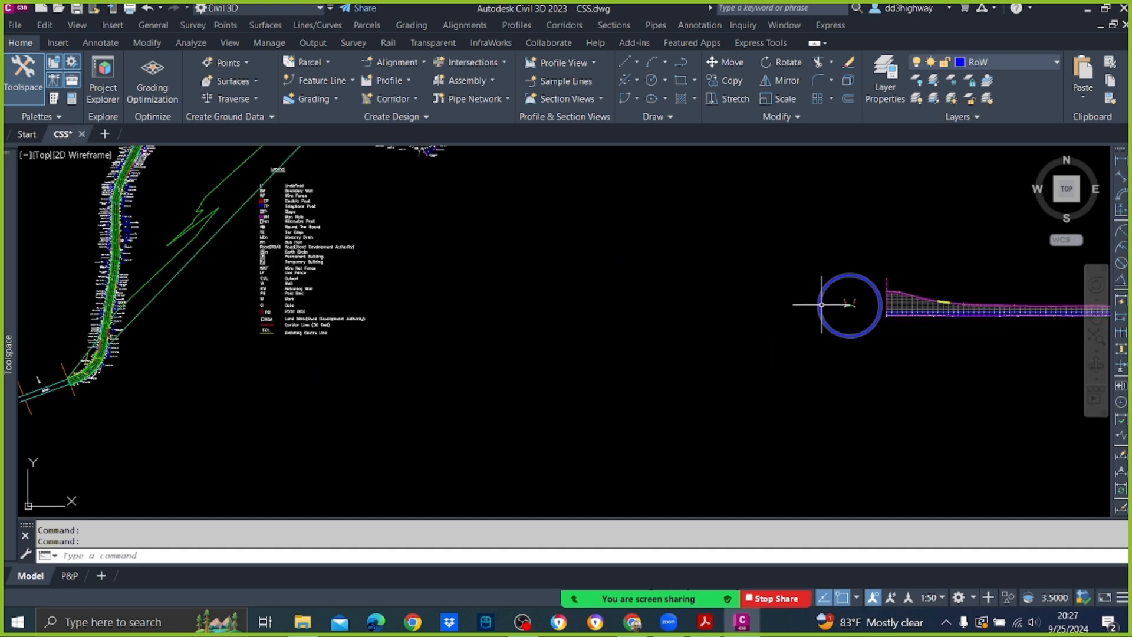
{"action": "scroll", "coordinate": [826, 304], "scroll_direction": "up", "scroll_amount": 4}
{"action": "scroll", "coordinate": [863, 299], "scroll_direction": "down", "scroll_amount": 6}
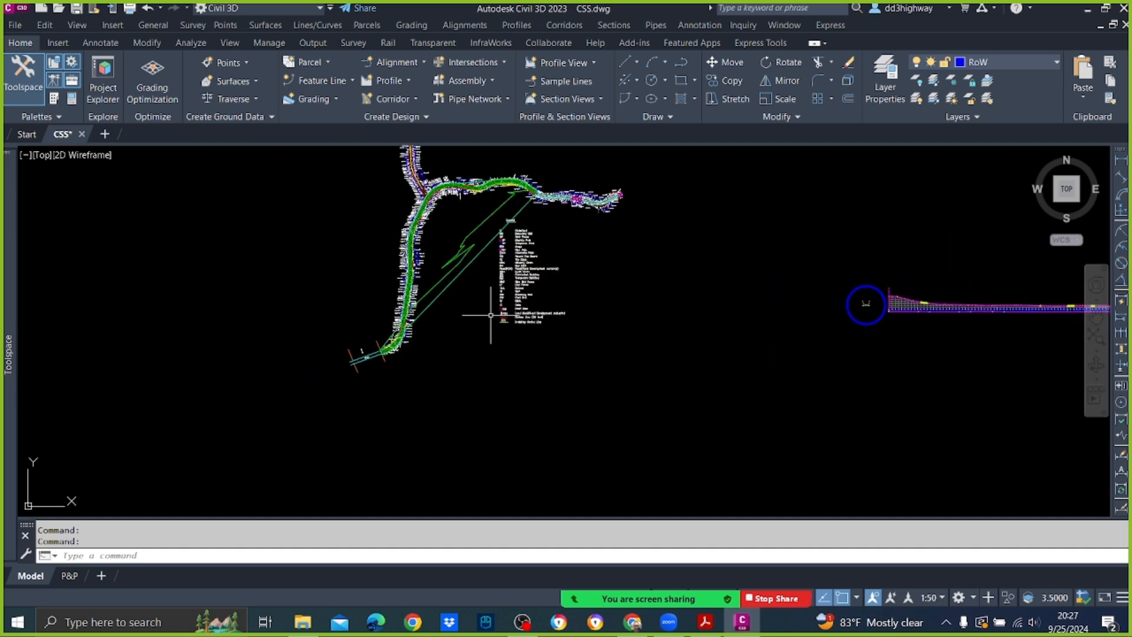
{"action": "scroll", "coordinate": [391, 359], "scroll_direction": "up", "scroll_amount": 2}
{"action": "scroll", "coordinate": [407, 341], "scroll_direction": "up", "scroll_amount": 4}
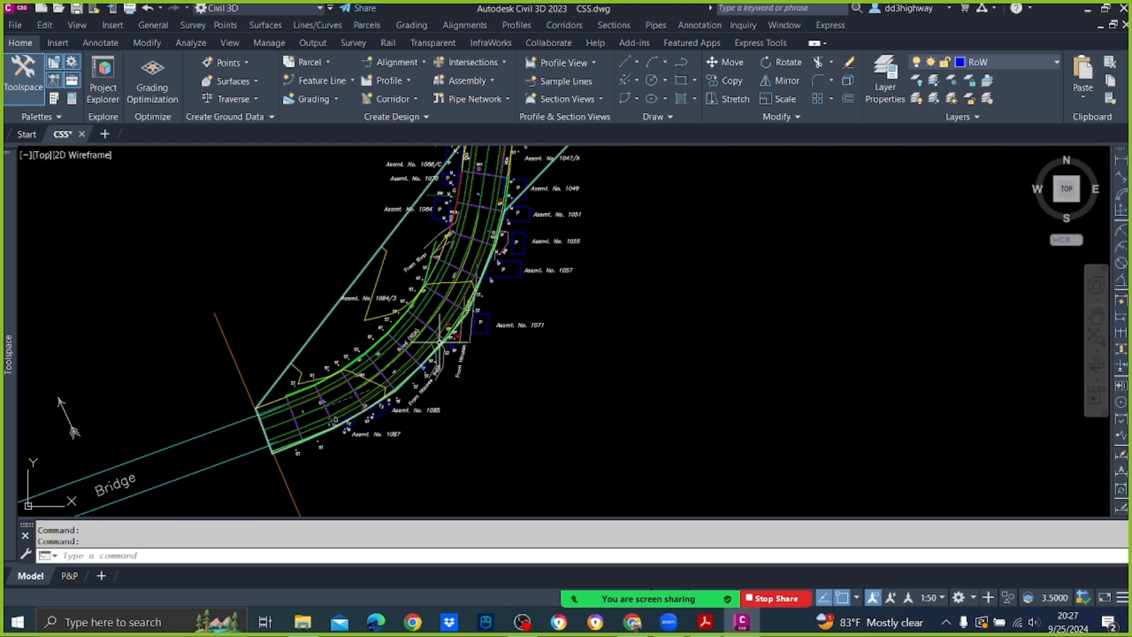
{"action": "scroll", "coordinate": [379, 277], "scroll_direction": "down", "scroll_amount": 5}
{"action": "scroll", "coordinate": [814, 319], "scroll_direction": "up", "scroll_amount": 2}
{"action": "scroll", "coordinate": [735, 372], "scroll_direction": "up", "scroll_amount": 6}
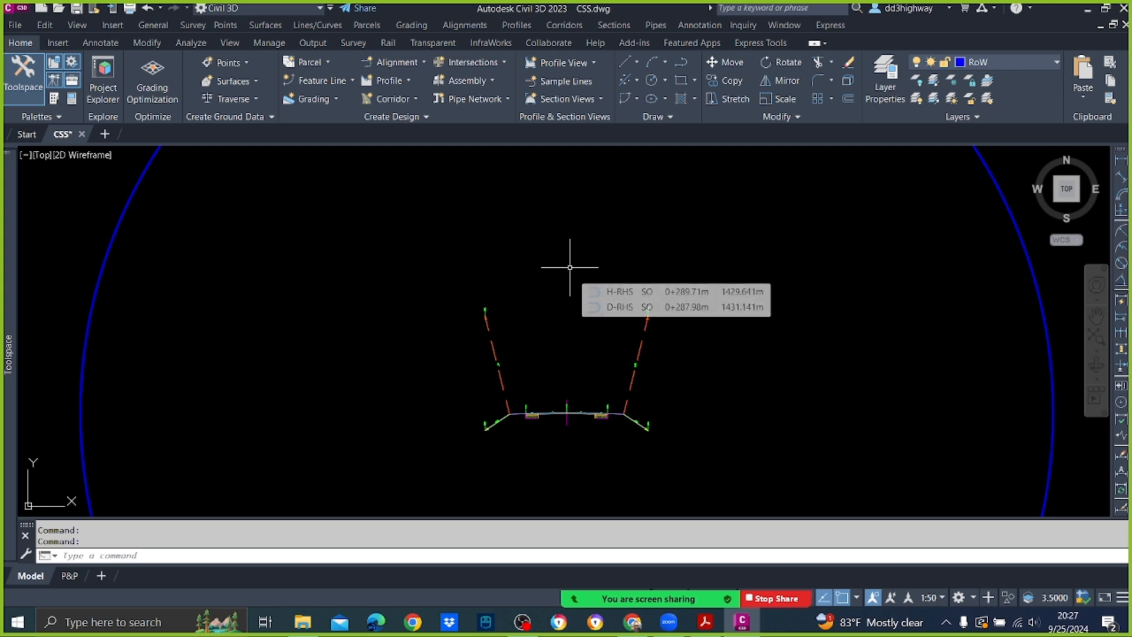
{"action": "scroll", "coordinate": [824, 291], "scroll_direction": "down", "scroll_amount": 5}
{"action": "scroll", "coordinate": [616, 287], "scroll_direction": "up", "scroll_amount": 8}
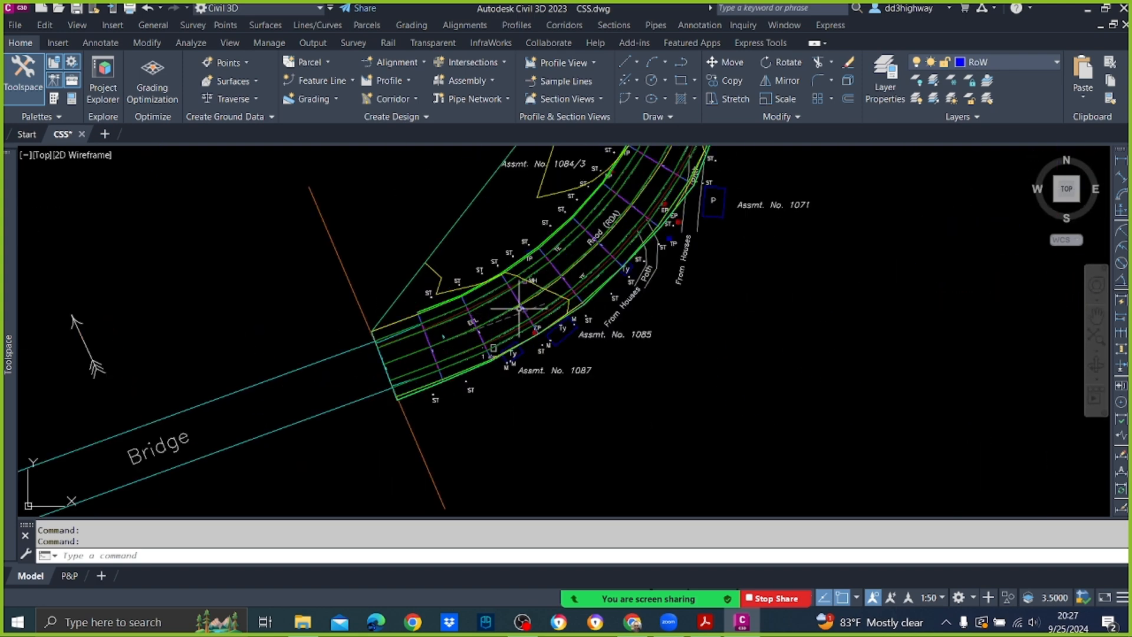
{"action": "left_click", "coordinate": [514, 309]}
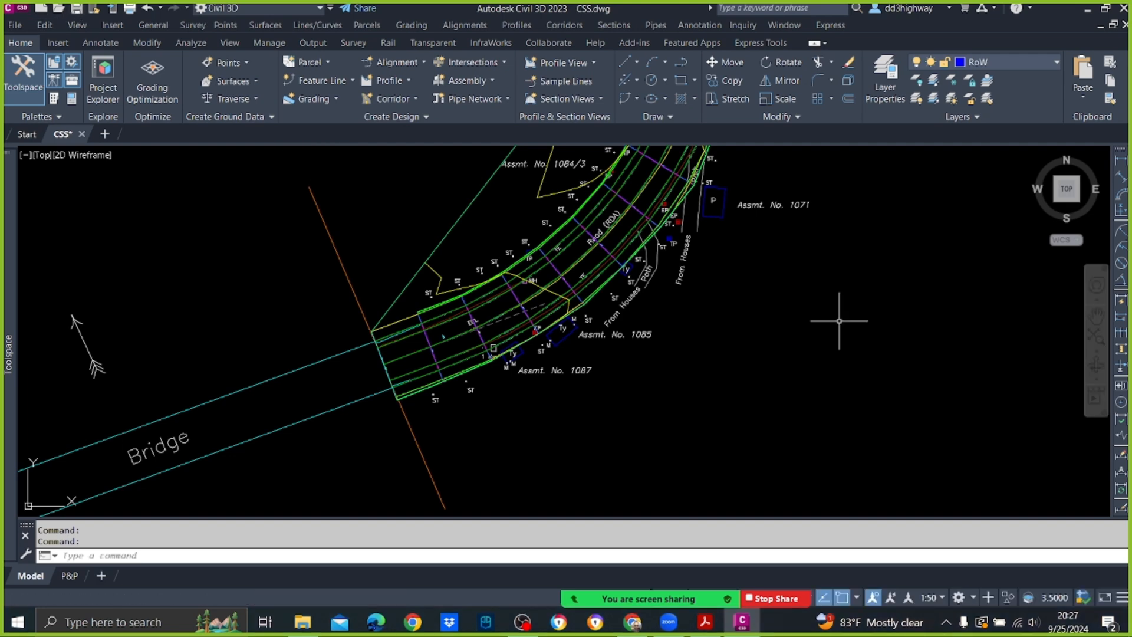
Save the drawing and start creating sample lines along the DCL alignment.
{"action": "key", "text": "ctrl+s"}
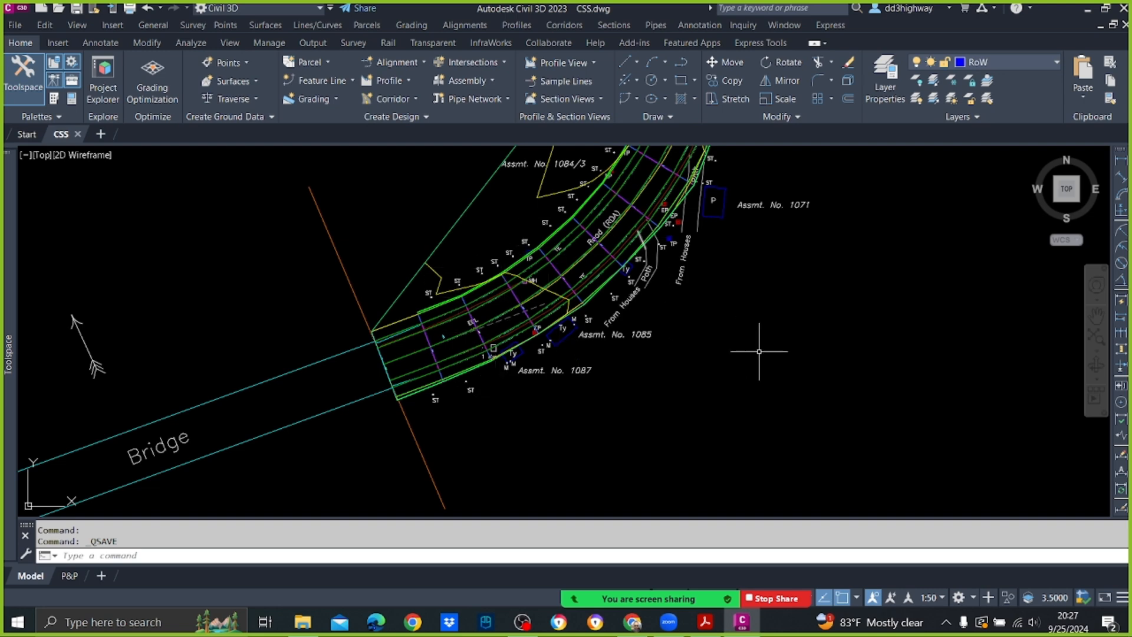
{"action": "scroll", "coordinate": [622, 306], "scroll_direction": "down", "scroll_amount": 8}
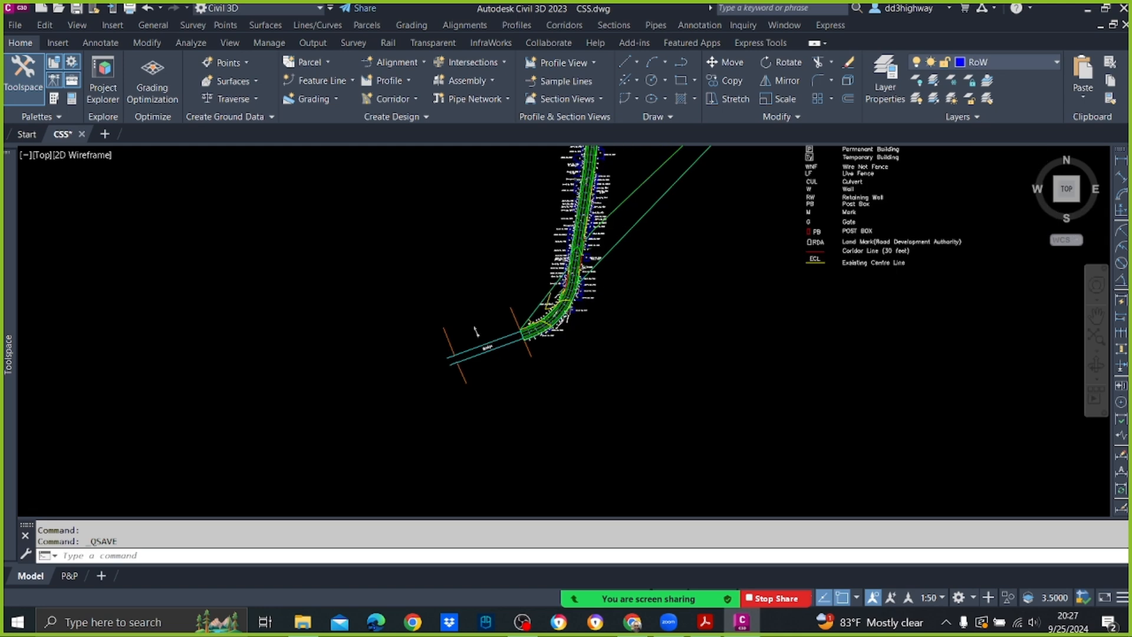
{"action": "middle_click_drag", "start_coordinate": [738, 297], "coordinate": [419, 321]}
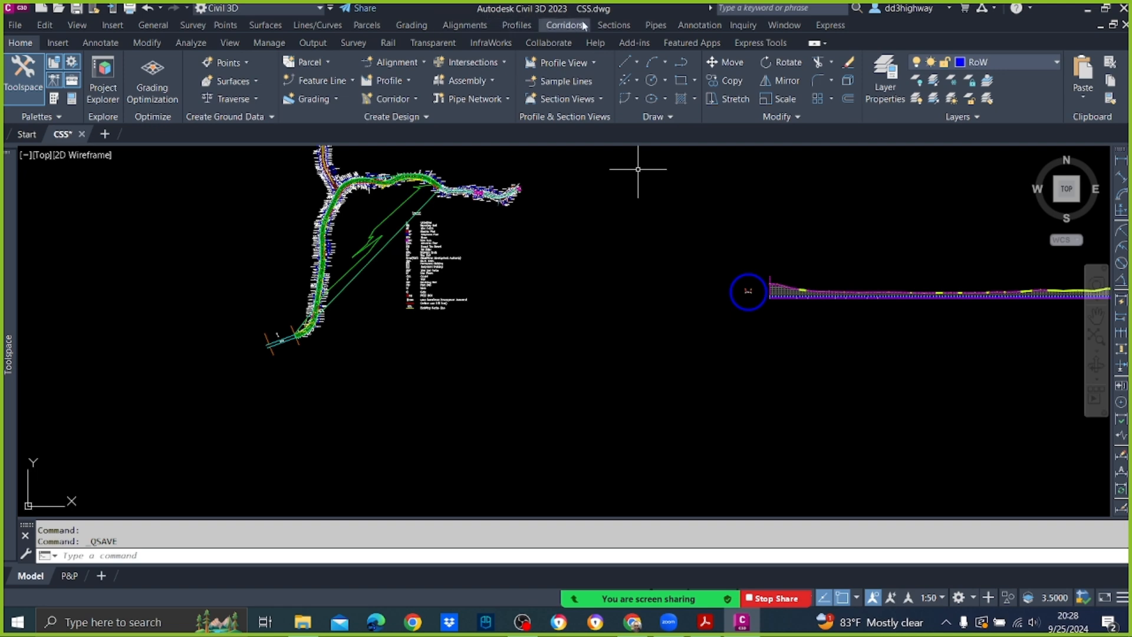
{"action": "left_click", "coordinate": [610, 25]}
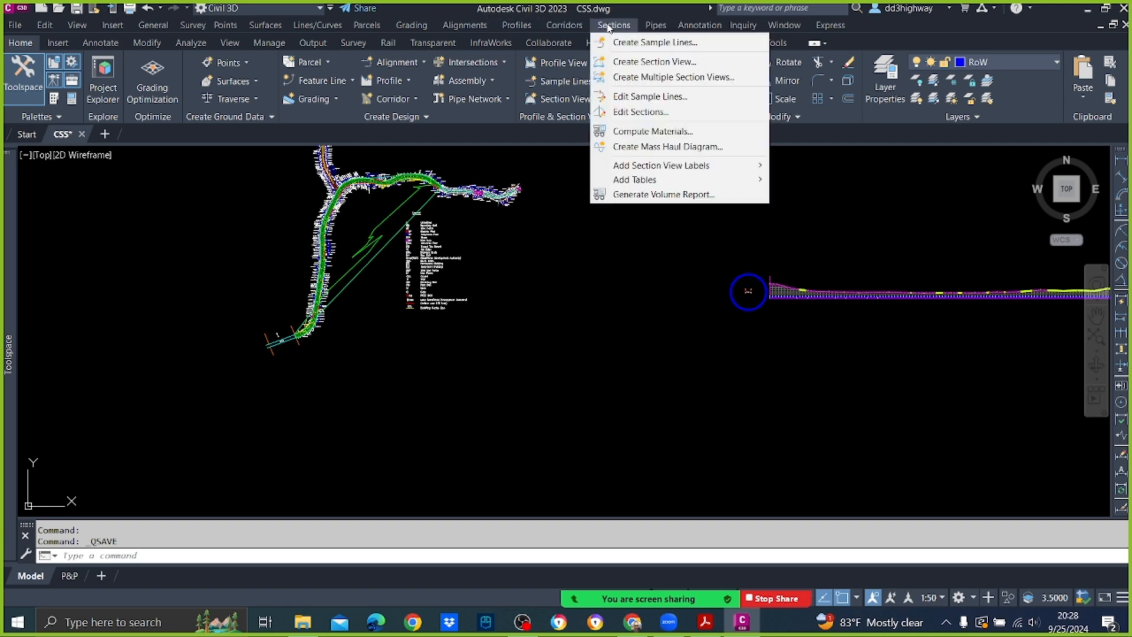
{"action": "left_click", "coordinate": [641, 44]}
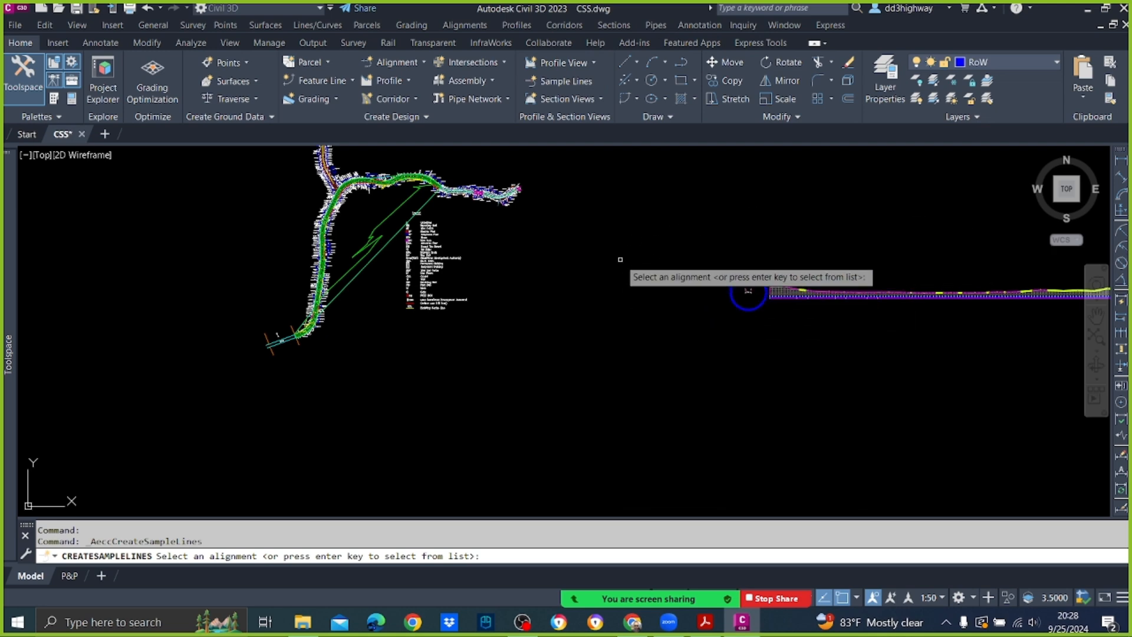
{"action": "key", "text": "Return"}
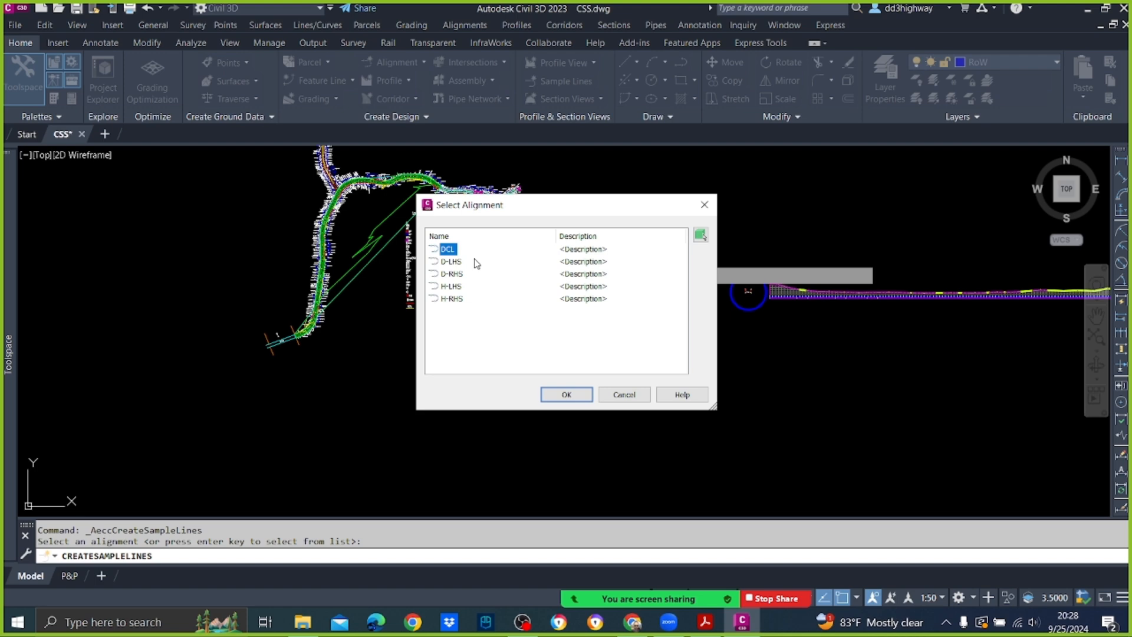
{"action": "left_click", "coordinate": [581, 396]}
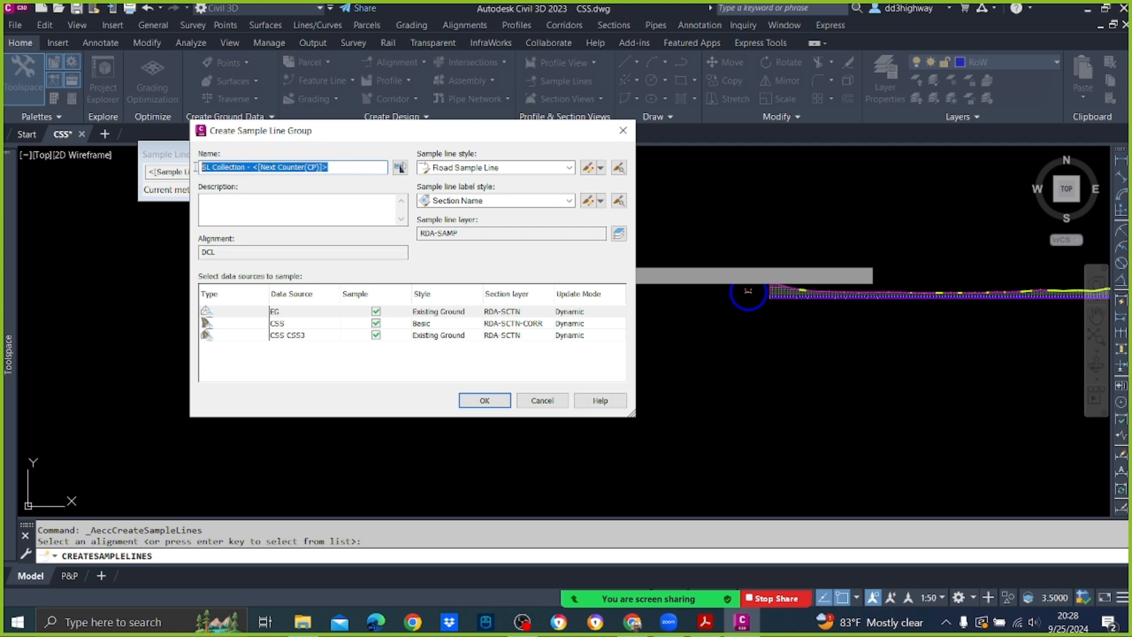
Name the sample line group SLG-1, with sample line style UoM Sample Lines and label style UoM Name & Section Marks.
{"action": "type", "text": "SLG 1"}
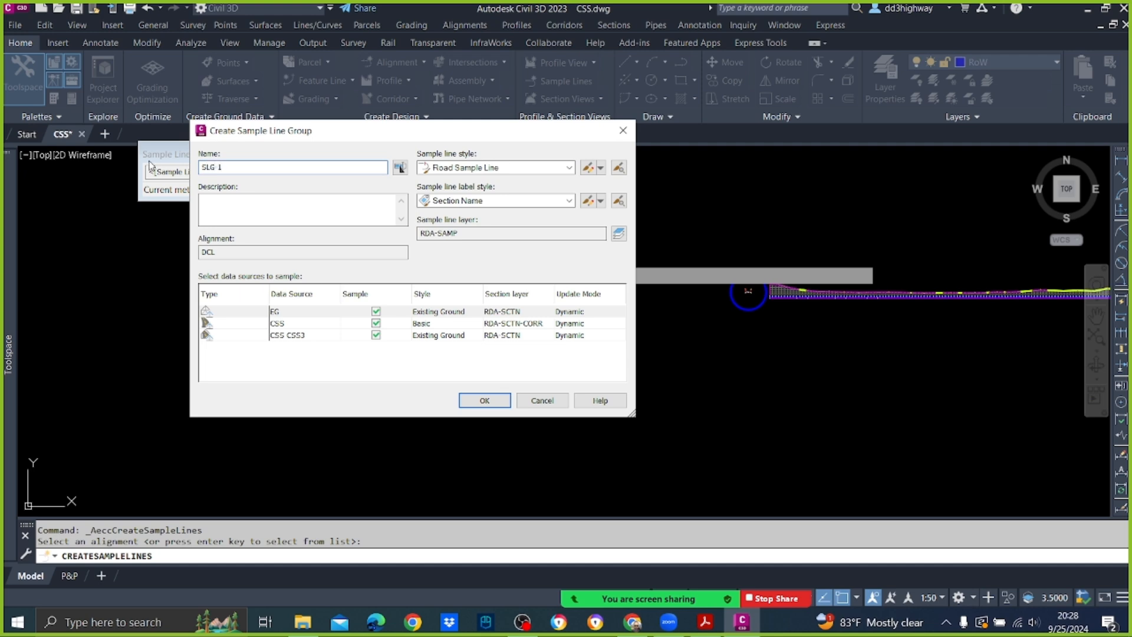
{"action": "left_click", "coordinate": [539, 168]}
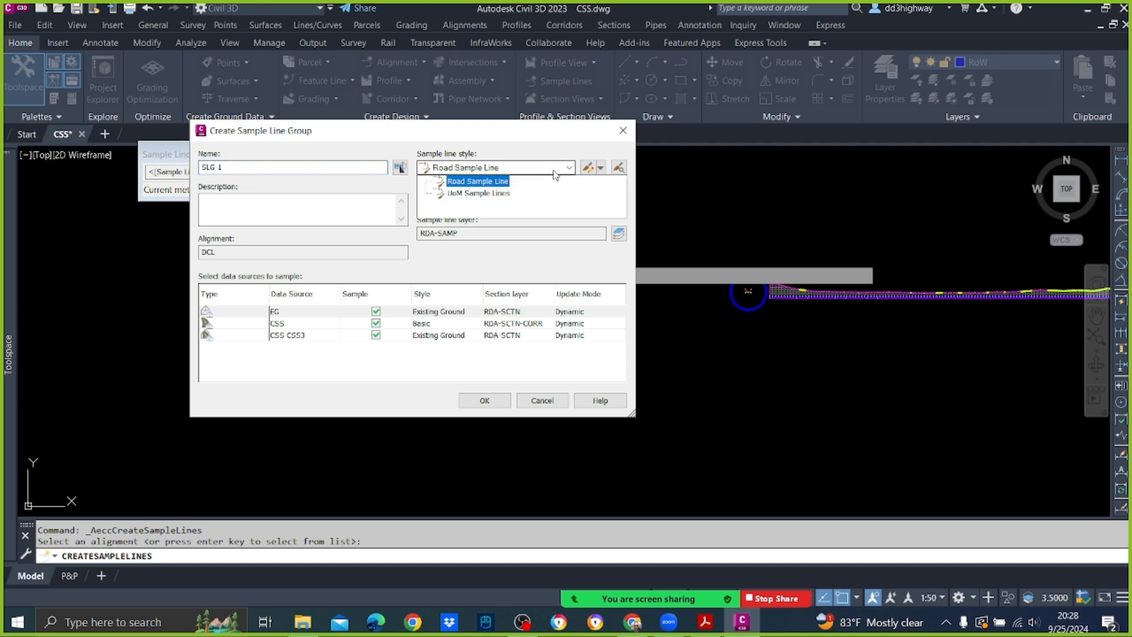
{"action": "left_click", "coordinate": [506, 194]}
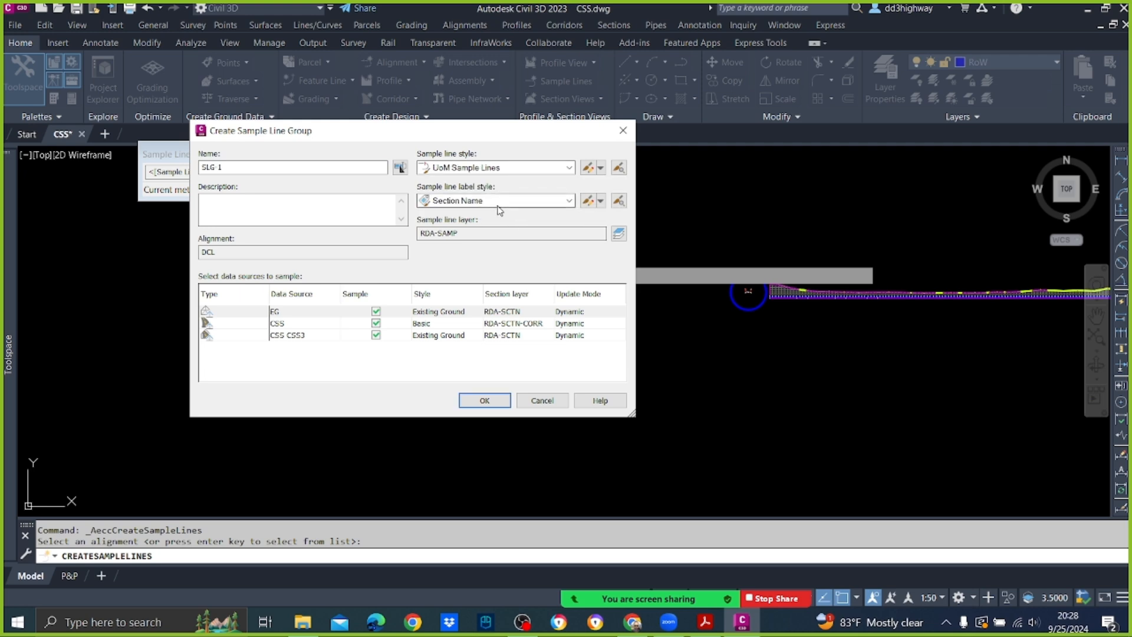
{"action": "left_click", "coordinate": [497, 205]}
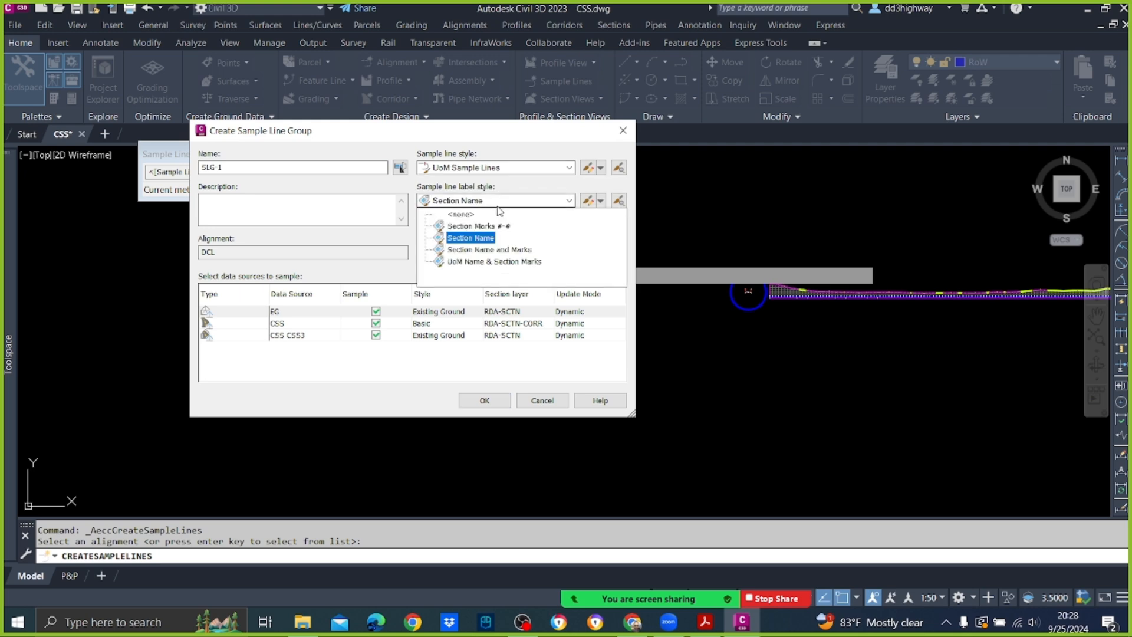
{"action": "left_click", "coordinate": [488, 266]}
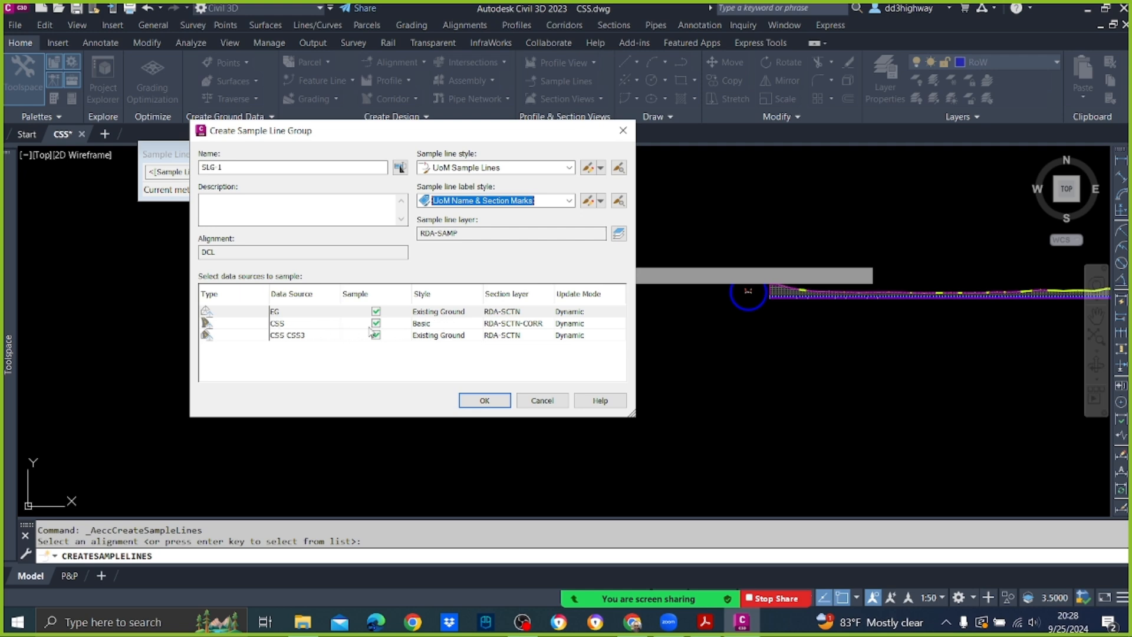
Set the code set style of the sampled CSS corridor to UoM FINISED.
{"action": "left_click", "coordinate": [432, 326]}
{"action": "left_click", "coordinate": [432, 326]}
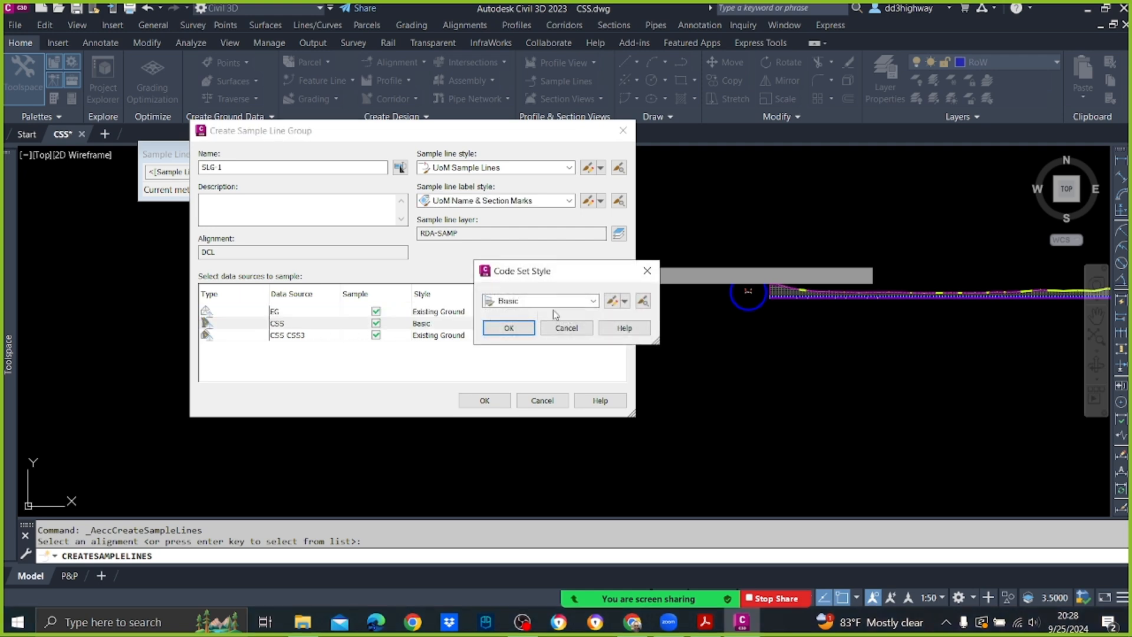
{"action": "left_click", "coordinate": [573, 308]}
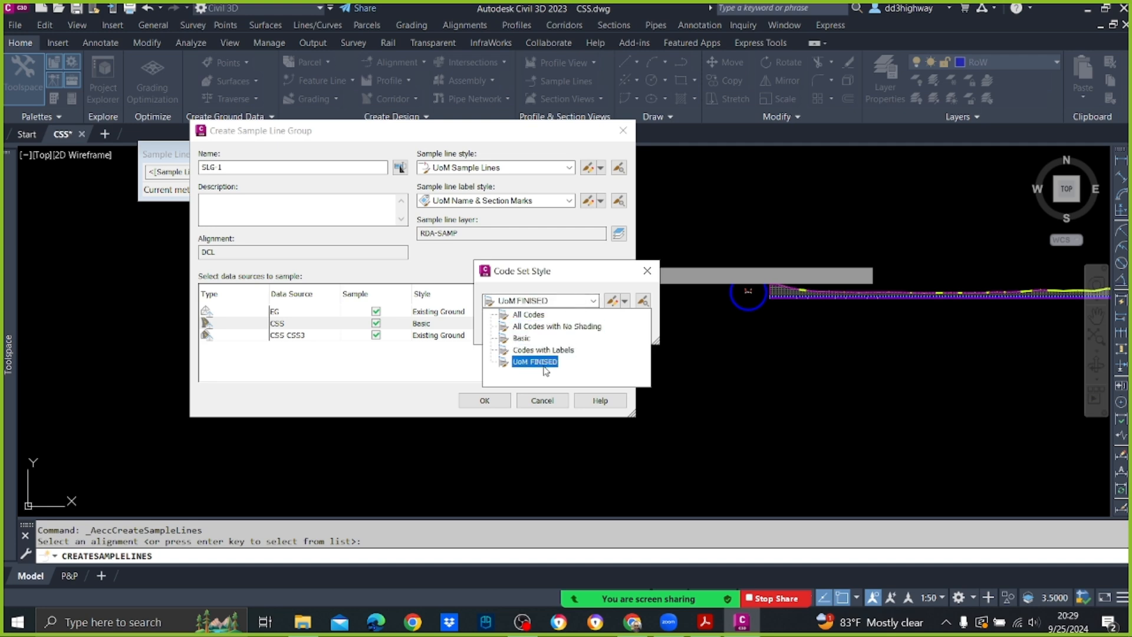
{"action": "left_click", "coordinate": [543, 367]}
{"action": "left_click", "coordinate": [509, 327]}
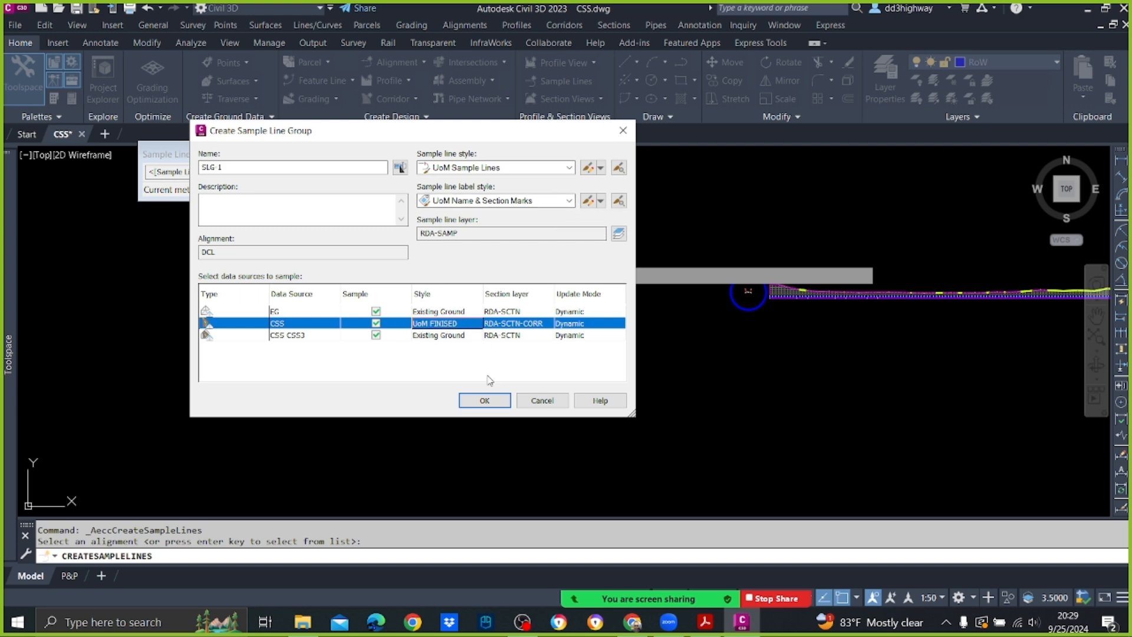
Create the sample line group and set up sampling by range of stations, from the alignment start to end station 900 m.
{"action": "left_click", "coordinate": [486, 402]}
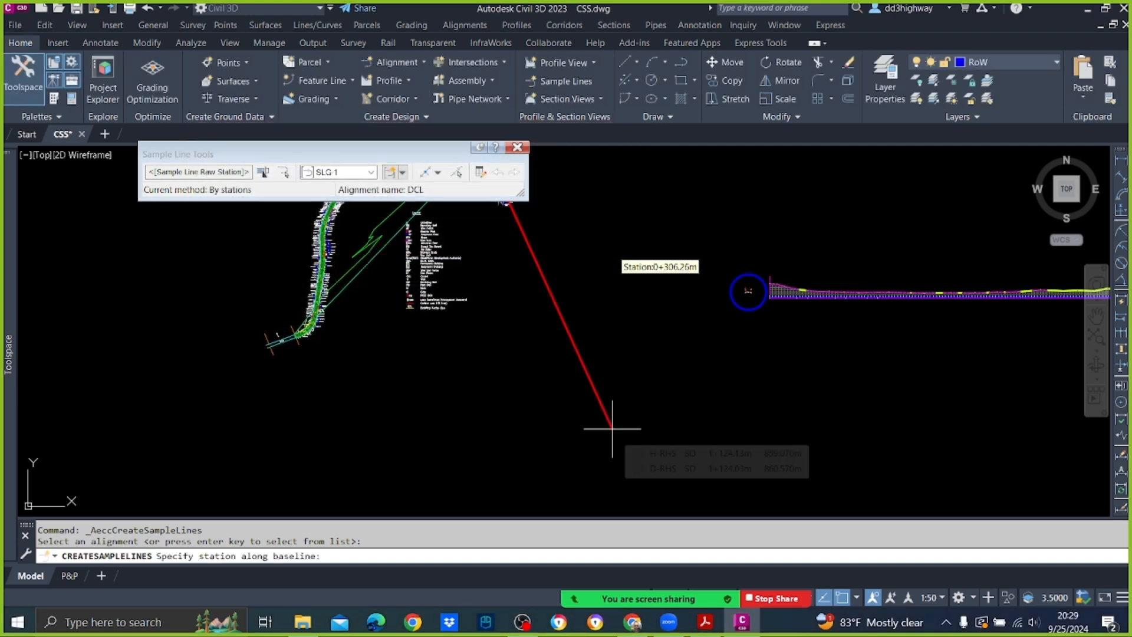
{"action": "left_click", "coordinate": [439, 174]}
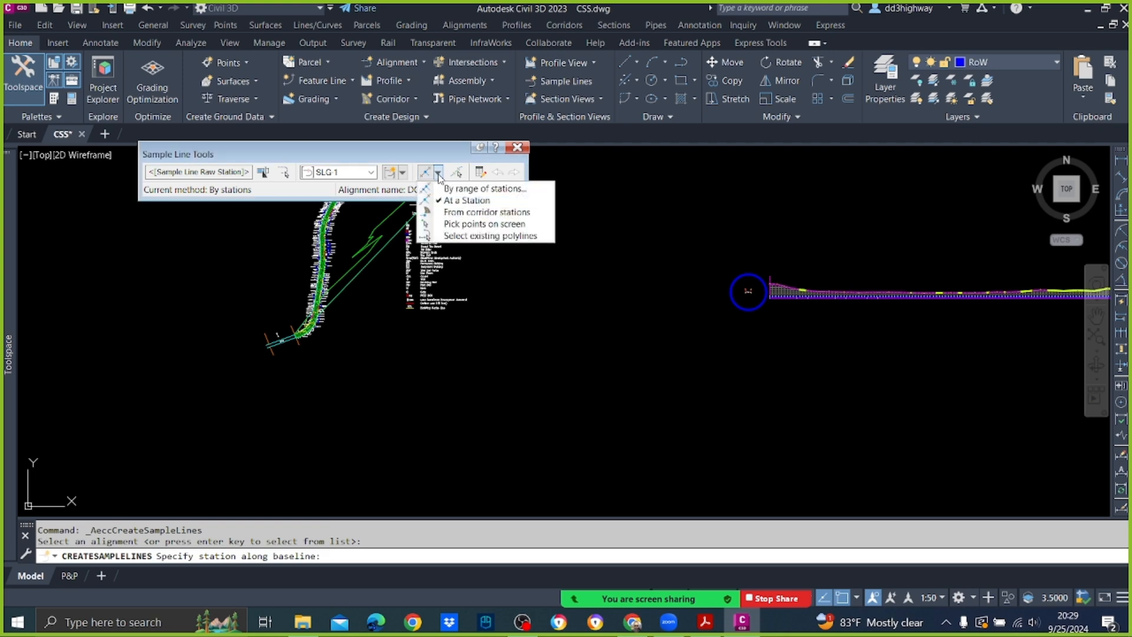
{"action": "left_click", "coordinate": [499, 188]}
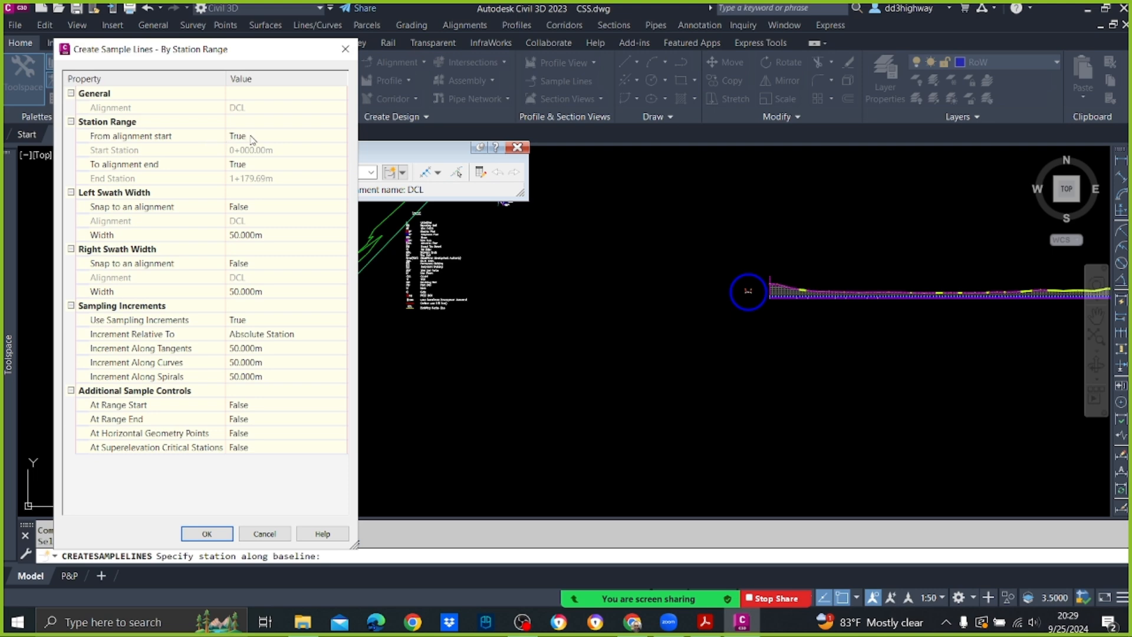
{"action": "left_click", "coordinate": [282, 165]}
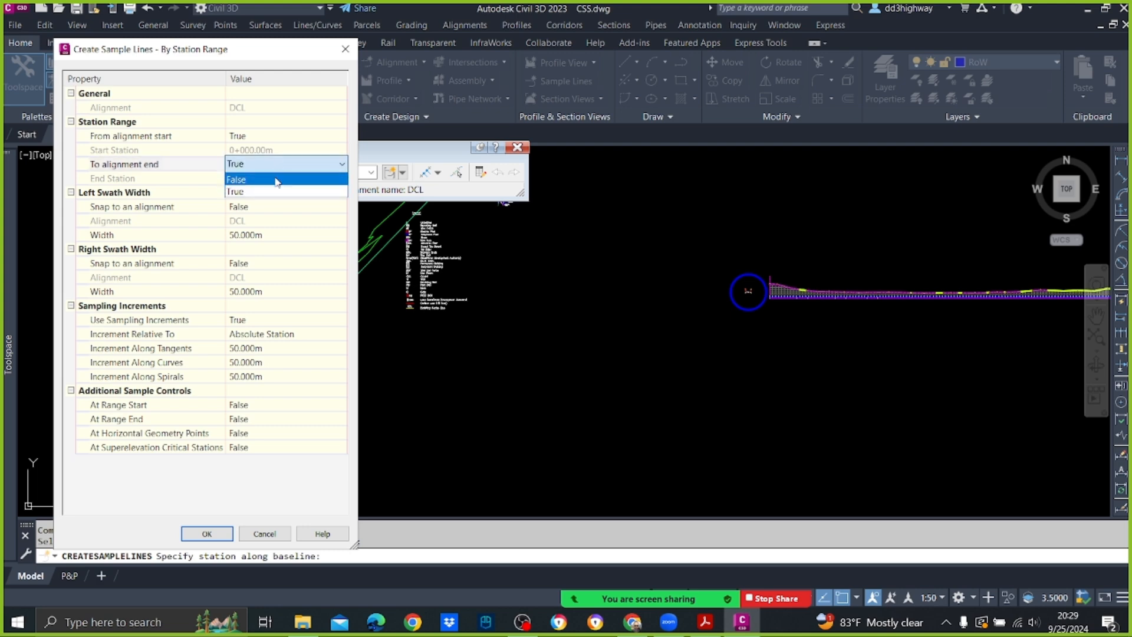
{"action": "left_click", "coordinate": [276, 179]}
{"action": "left_click", "coordinate": [277, 179]}
{"action": "type", "text": "900"}
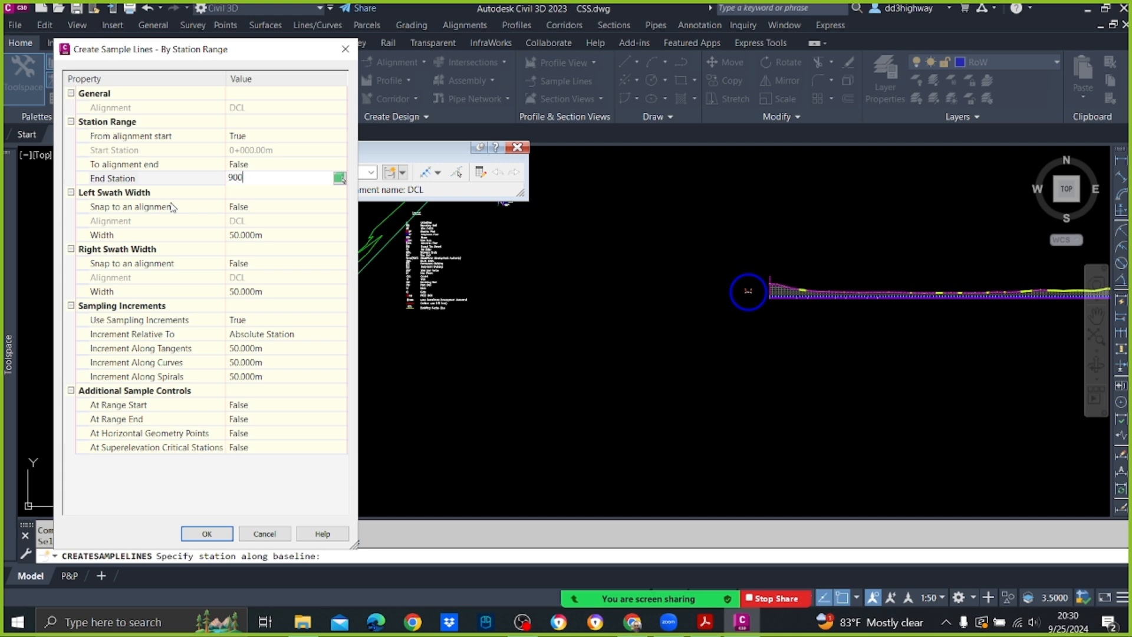
Set the left and right swath widths of the sample lines to 15 m each.
{"action": "left_click", "coordinate": [264, 236]}
{"action": "left_click_drag", "start_coordinate": [272, 236], "coordinate": [181, 233]}
{"action": "type", "text": "15"}
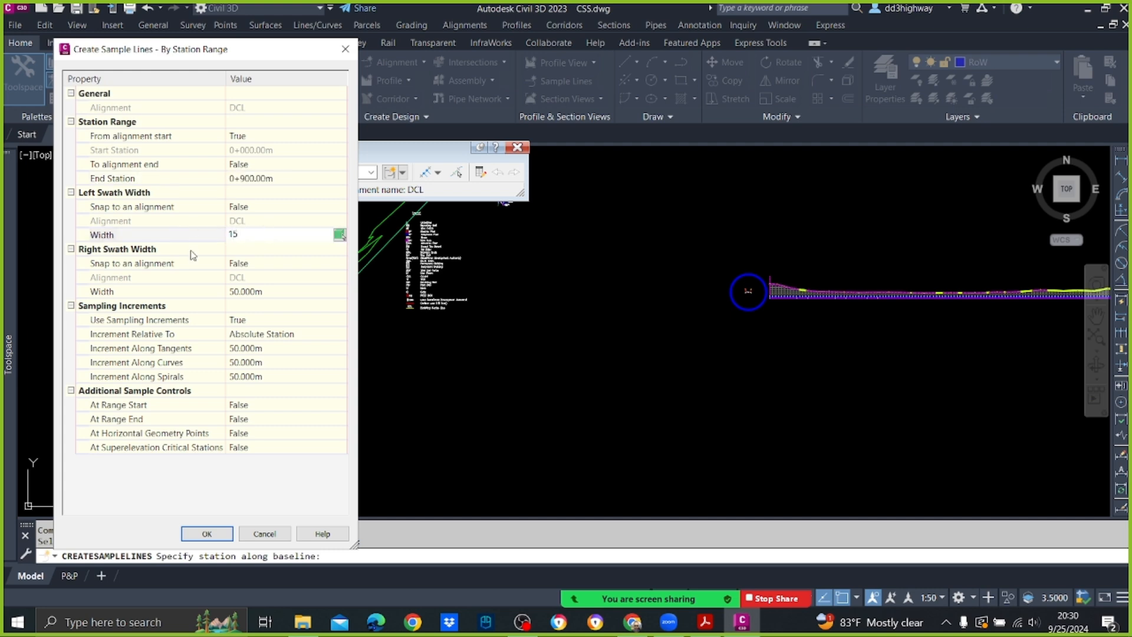
{"action": "left_click", "coordinate": [258, 264]}
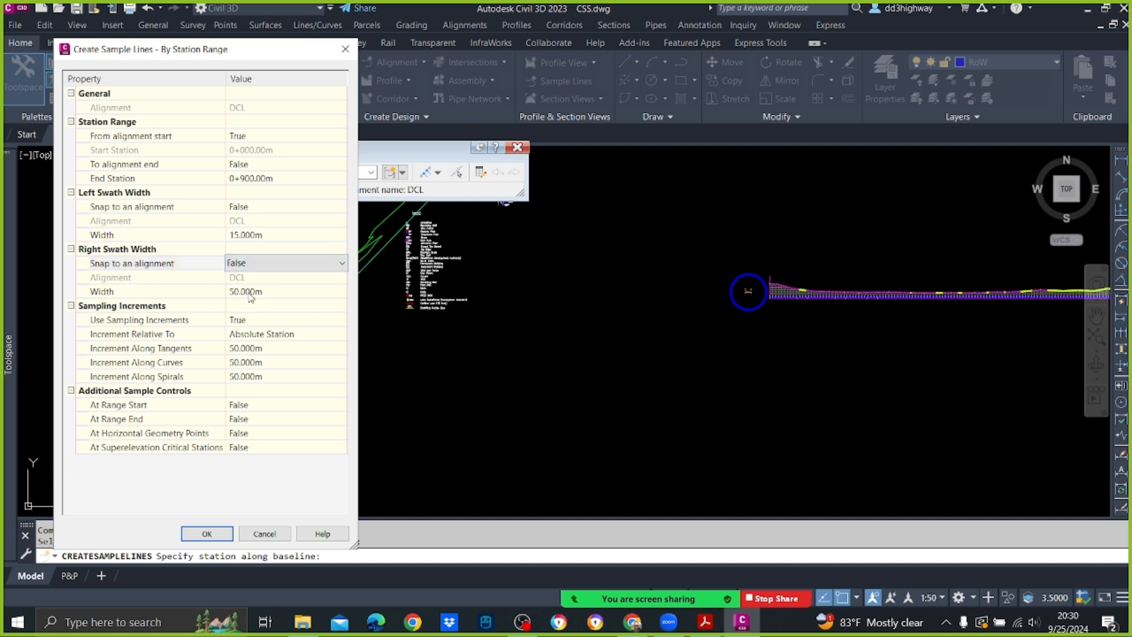
{"action": "left_click", "coordinate": [250, 292]}
{"action": "type", "text": "15"}
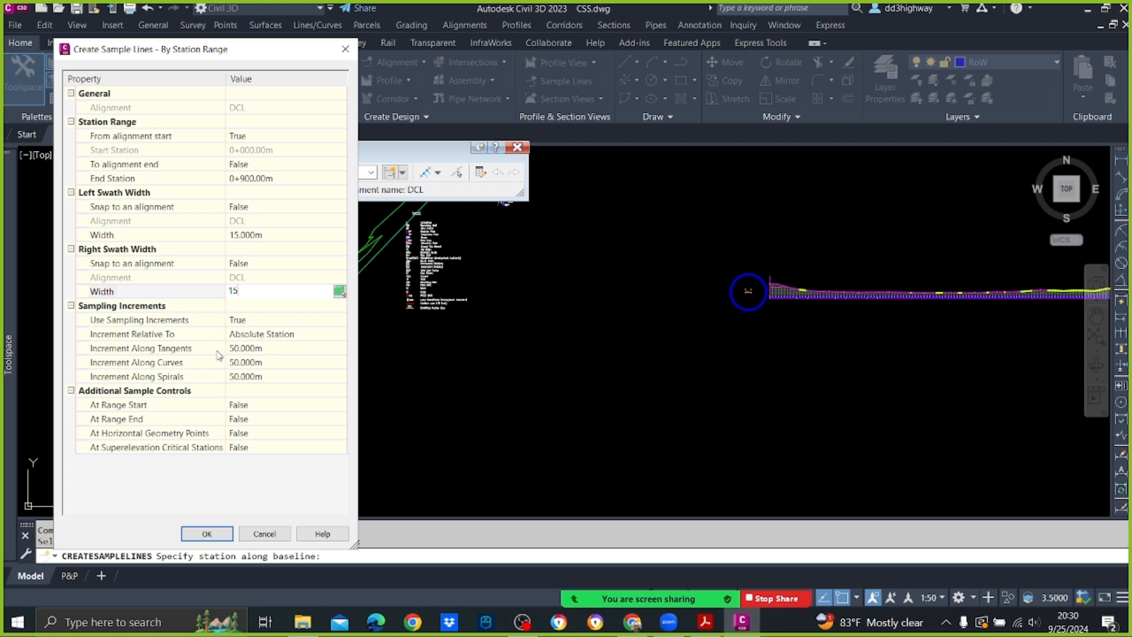
Set the sampling increments along tangents, curves and spirals to 10 m each.
{"action": "left_click", "coordinate": [270, 349]}
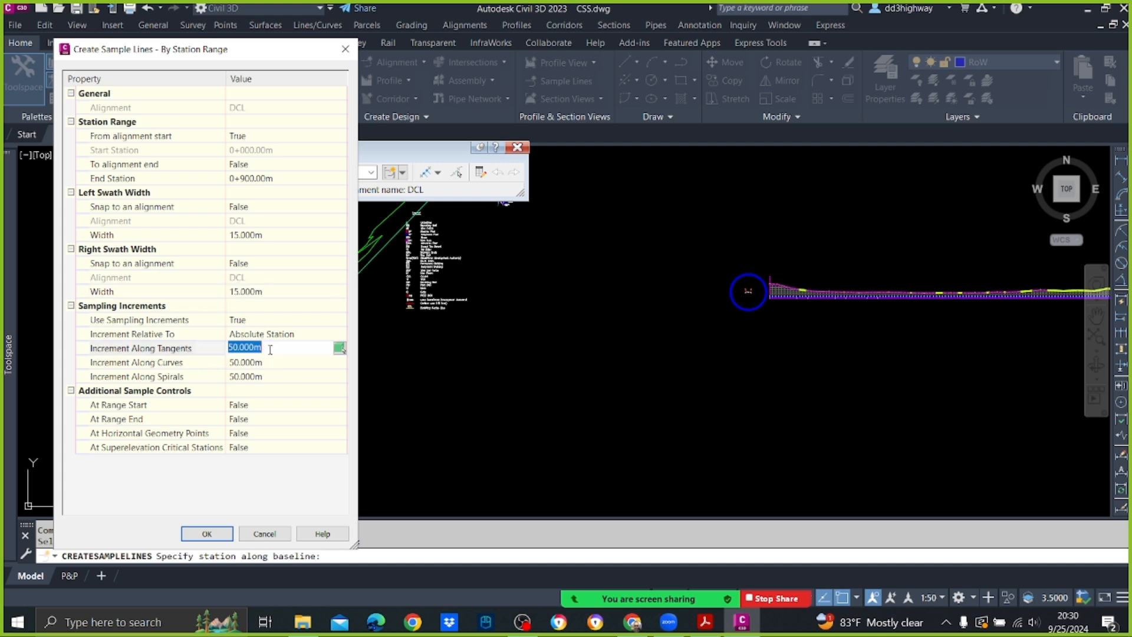
{"action": "type", "text": "10"}
{"action": "left_click", "coordinate": [282, 362]}
{"action": "type", "text": "10"}
{"action": "left_click", "coordinate": [281, 377]}
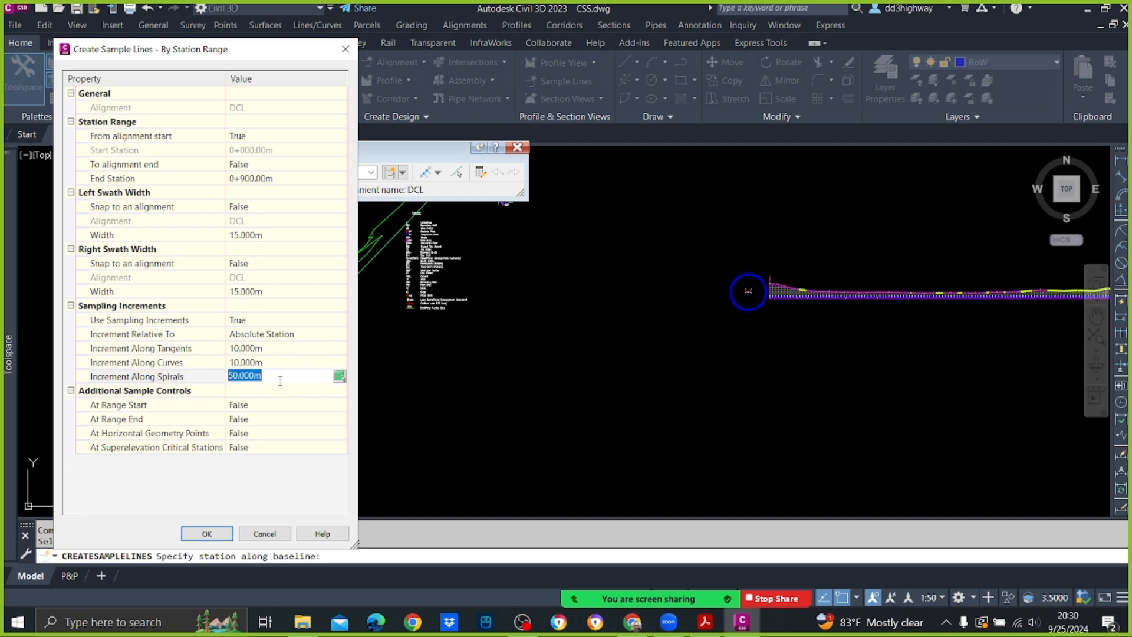
{"action": "type", "text": "10"}
Enable sampling at the range start and range end, create the sample lines, and finish the command.
{"action": "left_click", "coordinate": [273, 403]}
{"action": "left_click", "coordinate": [273, 404]}
{"action": "left_click", "coordinate": [268, 429]}
{"action": "left_click", "coordinate": [267, 424]}
{"action": "left_click", "coordinate": [270, 446]}
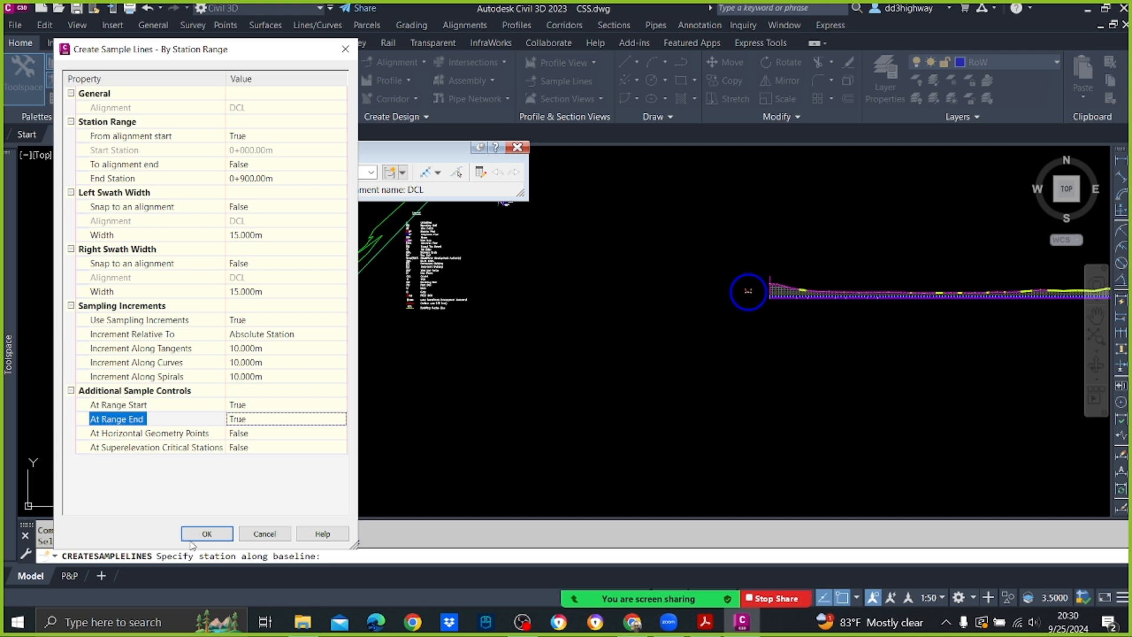
{"action": "left_click", "coordinate": [208, 534]}
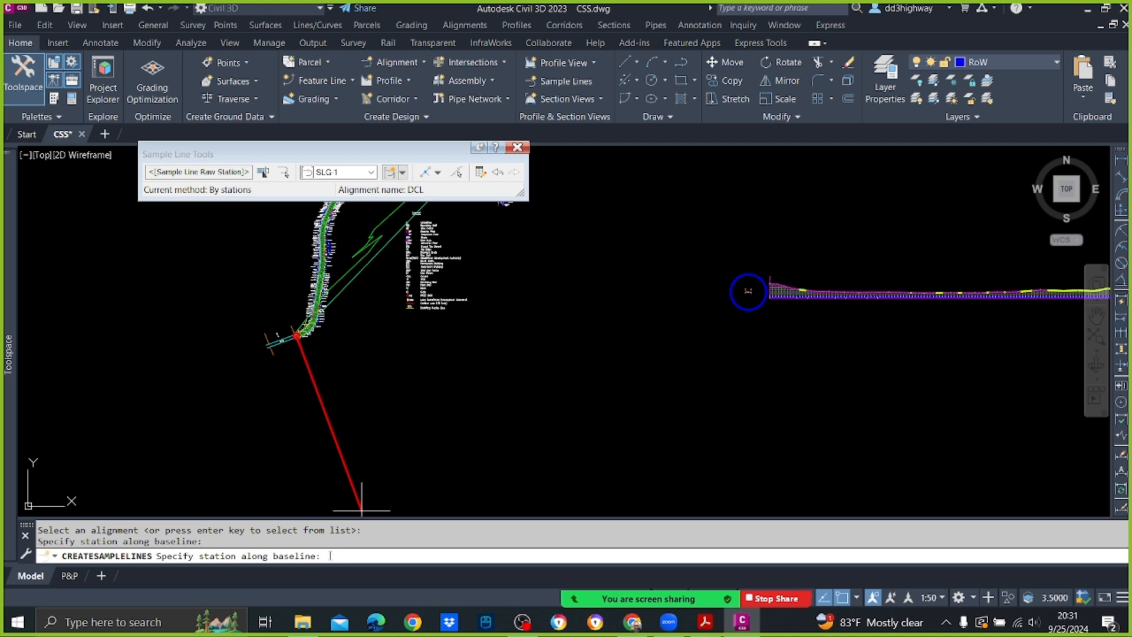
{"action": "key", "text": "Return"}
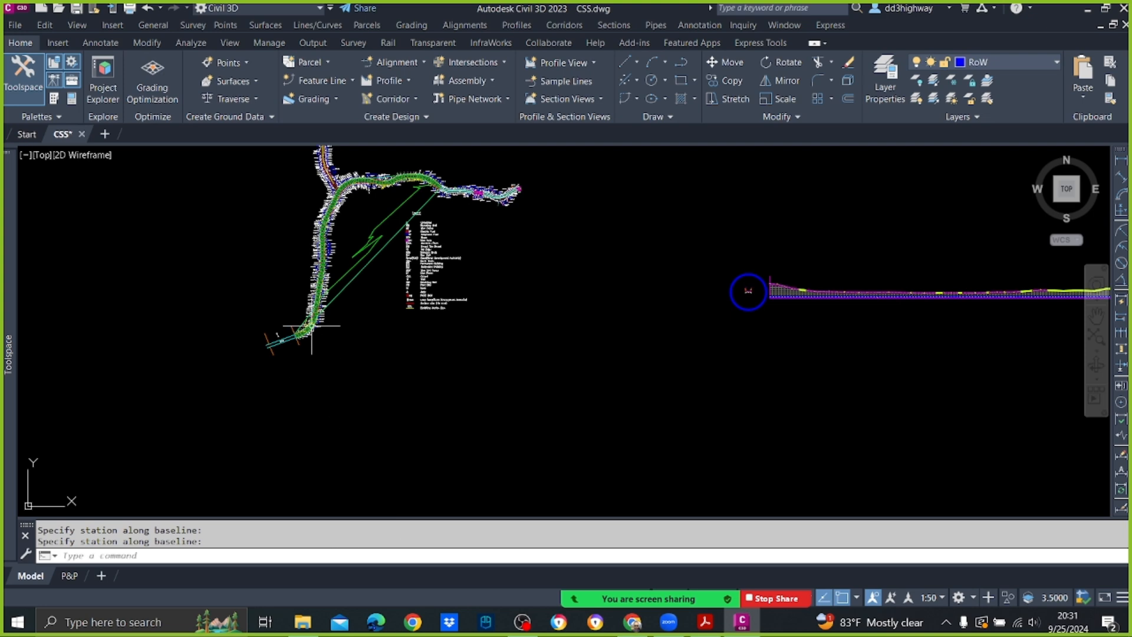
Examine the new sample lines from the bridge along the road, and save the drawing.
{"action": "scroll", "coordinate": [283, 336], "scroll_direction": "up", "scroll_amount": 6}
{"action": "scroll", "coordinate": [257, 361], "scroll_direction": "down", "scroll_amount": 5}
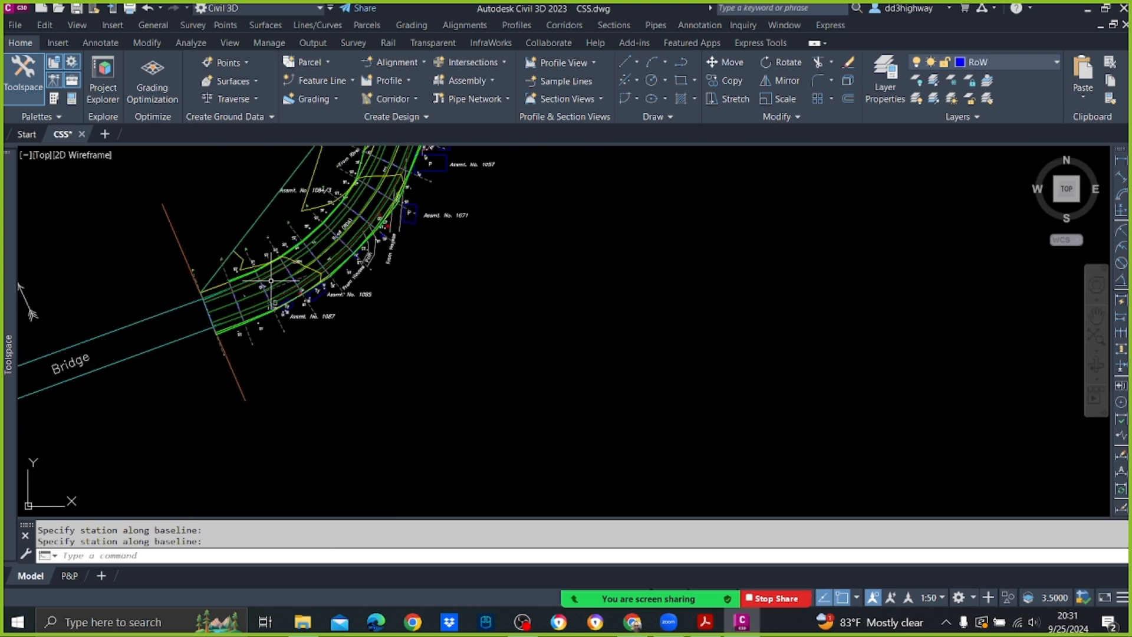
{"action": "scroll", "coordinate": [321, 216], "scroll_direction": "up", "scroll_amount": 6}
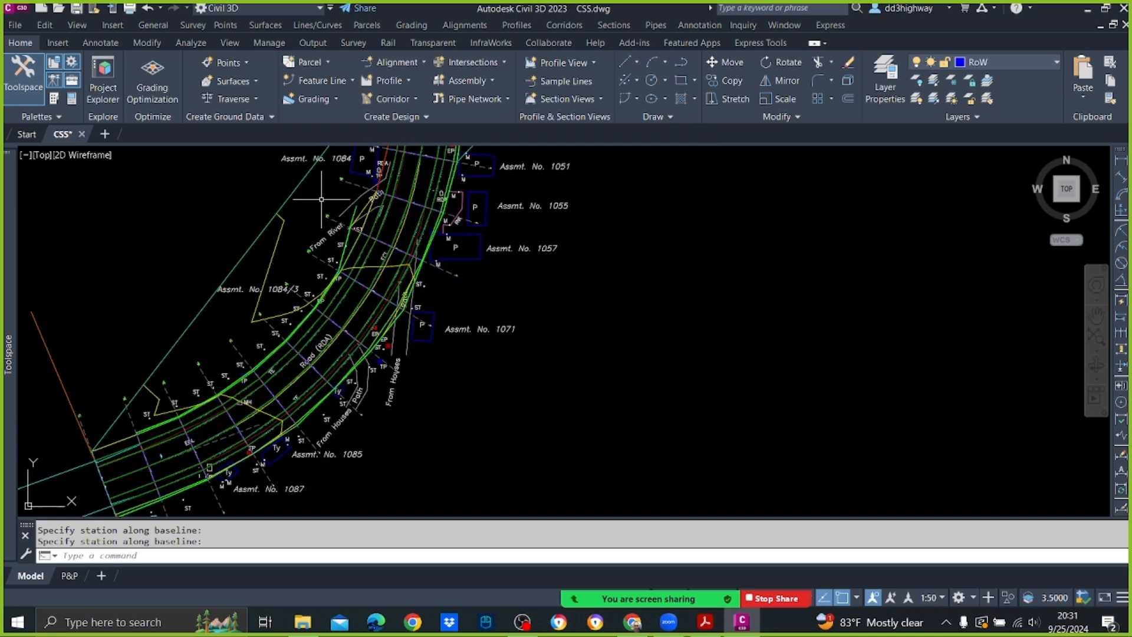
{"action": "scroll", "coordinate": [355, 209], "scroll_direction": "down", "scroll_amount": 5}
{"action": "middle_click_drag", "start_coordinate": [385, 186], "coordinate": [390, 370]}
{"action": "middle_click_drag", "start_coordinate": [418, 234], "coordinate": [407, 418]}
{"action": "scroll", "coordinate": [435, 283], "scroll_direction": "up", "scroll_amount": 5}
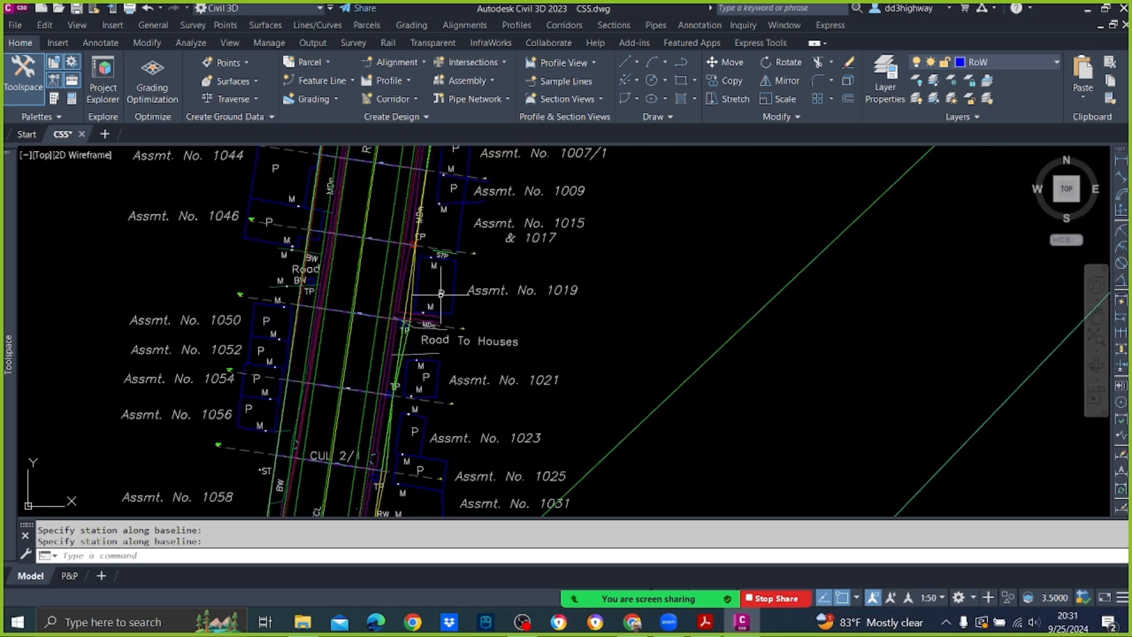
{"action": "left_click", "coordinate": [78, 8]}
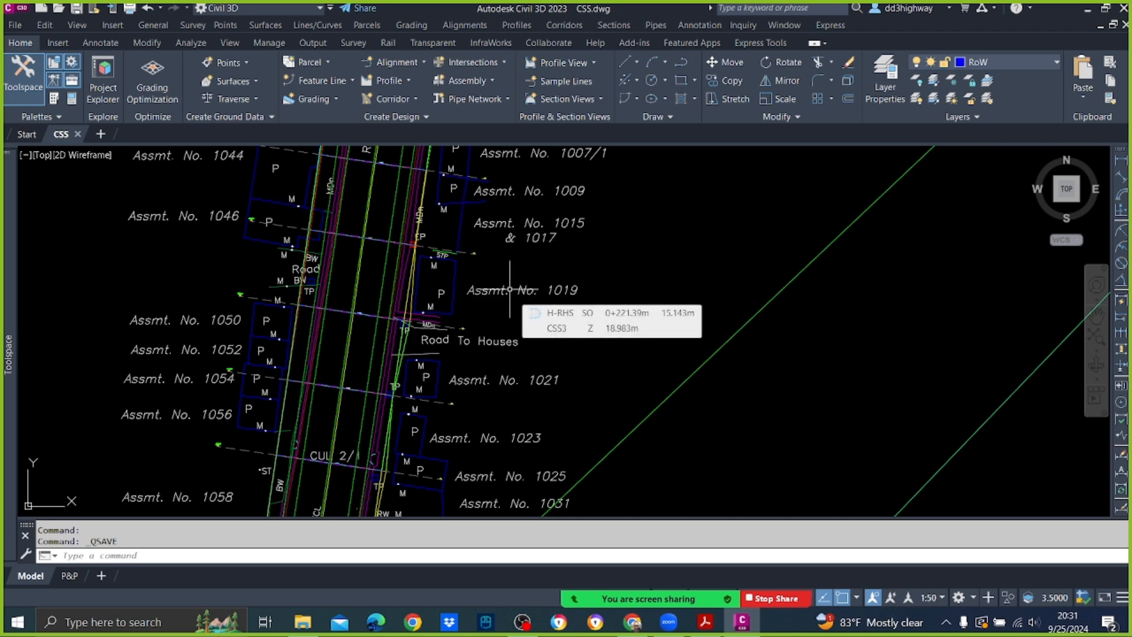
Start creating multiple section views for the DCL alignment with a user-specified station range ending at 900 m.
{"action": "scroll", "coordinate": [677, 334], "scroll_direction": "down", "scroll_amount": 7}
{"action": "scroll", "coordinate": [626, 287], "scroll_direction": "down", "scroll_amount": 10}
{"action": "middle_click_drag", "start_coordinate": [661, 298], "coordinate": [519, 292]}
{"action": "scroll", "coordinate": [556, 297], "scroll_direction": "up", "scroll_amount": 4}
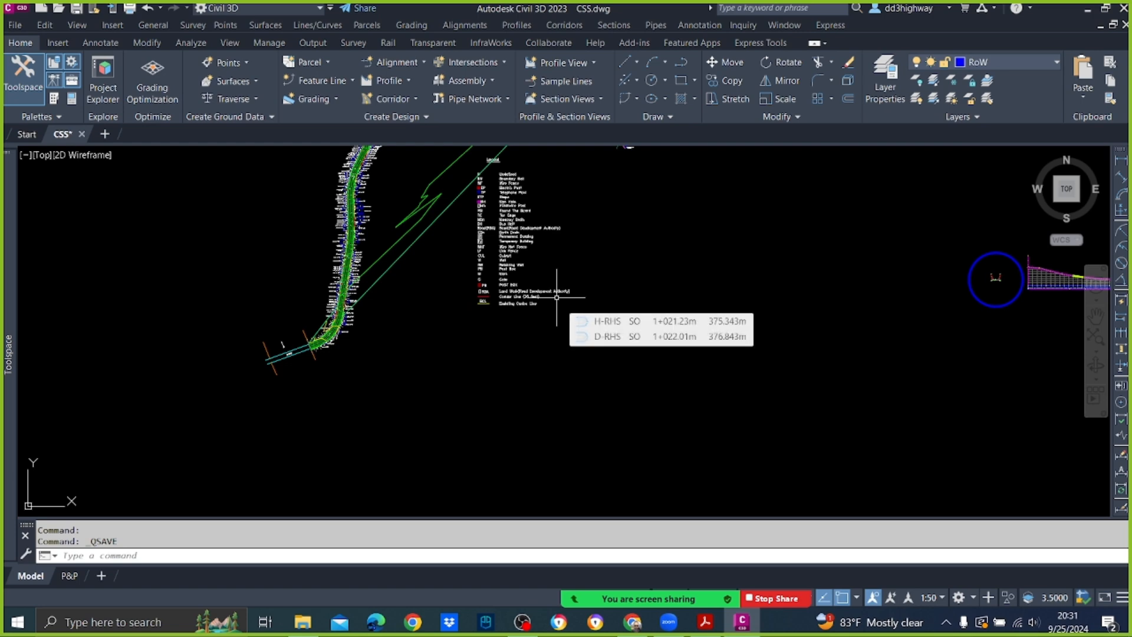
{"action": "mouse_move", "coordinate": [623, 600]}
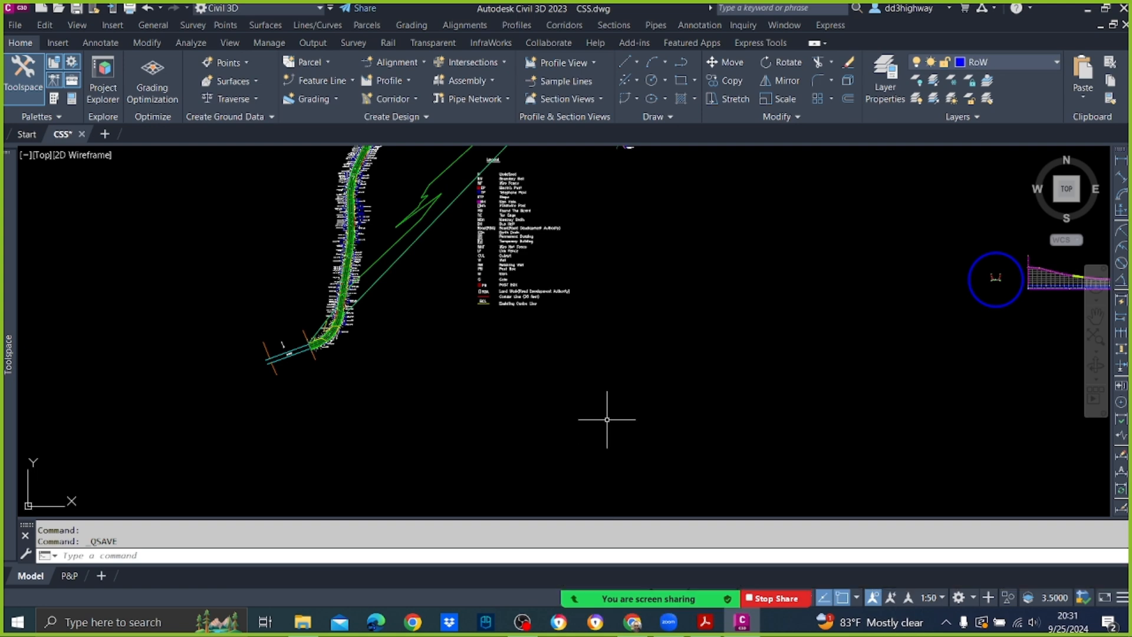
{"action": "scroll", "coordinate": [584, 410], "scroll_direction": "down", "scroll_amount": 4}
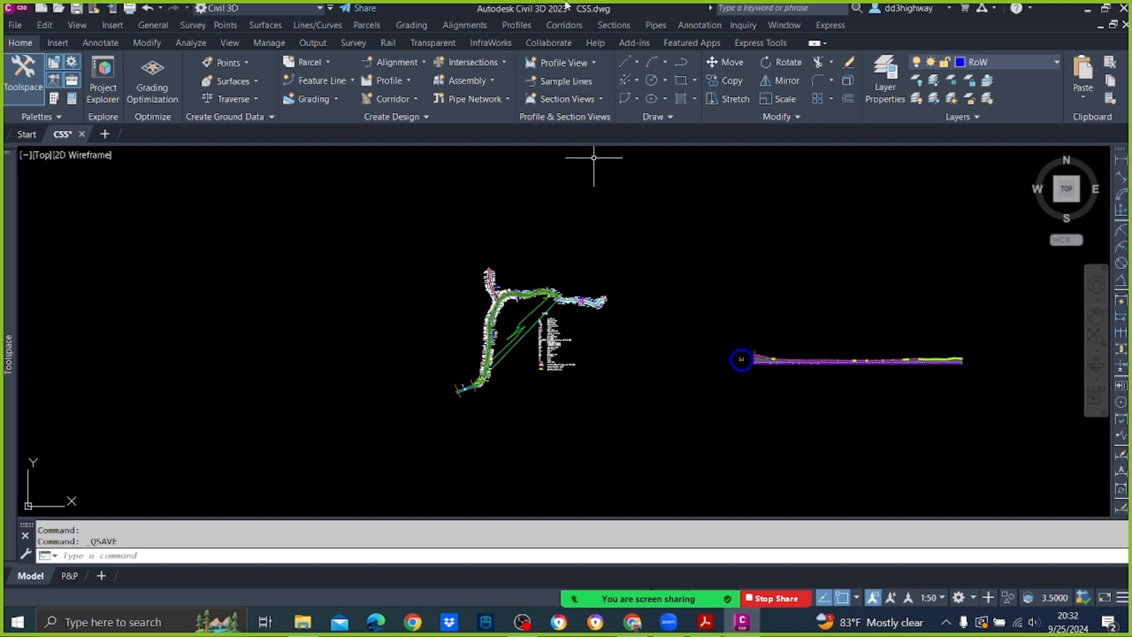
{"action": "left_click", "coordinate": [616, 26]}
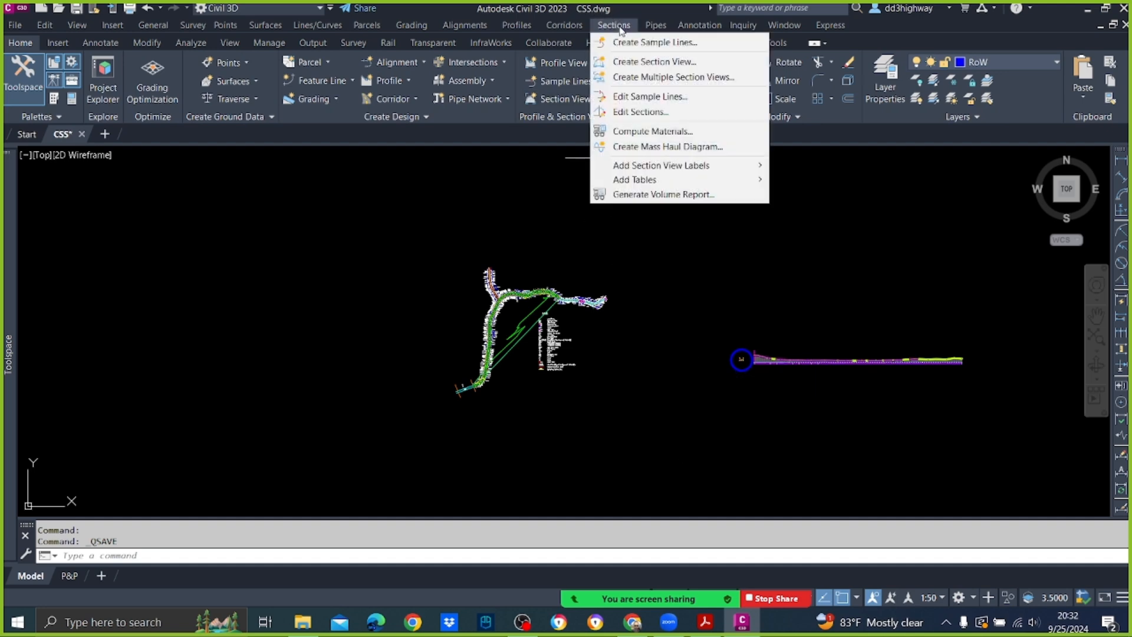
{"action": "left_click", "coordinate": [647, 81]}
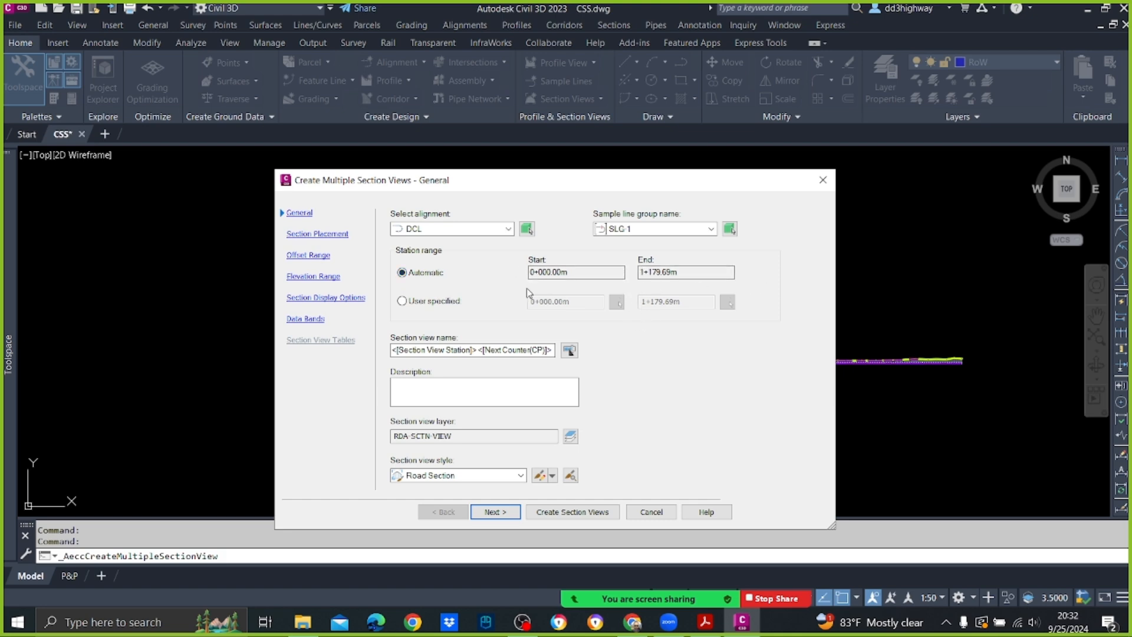
{"action": "left_click", "coordinate": [428, 303]}
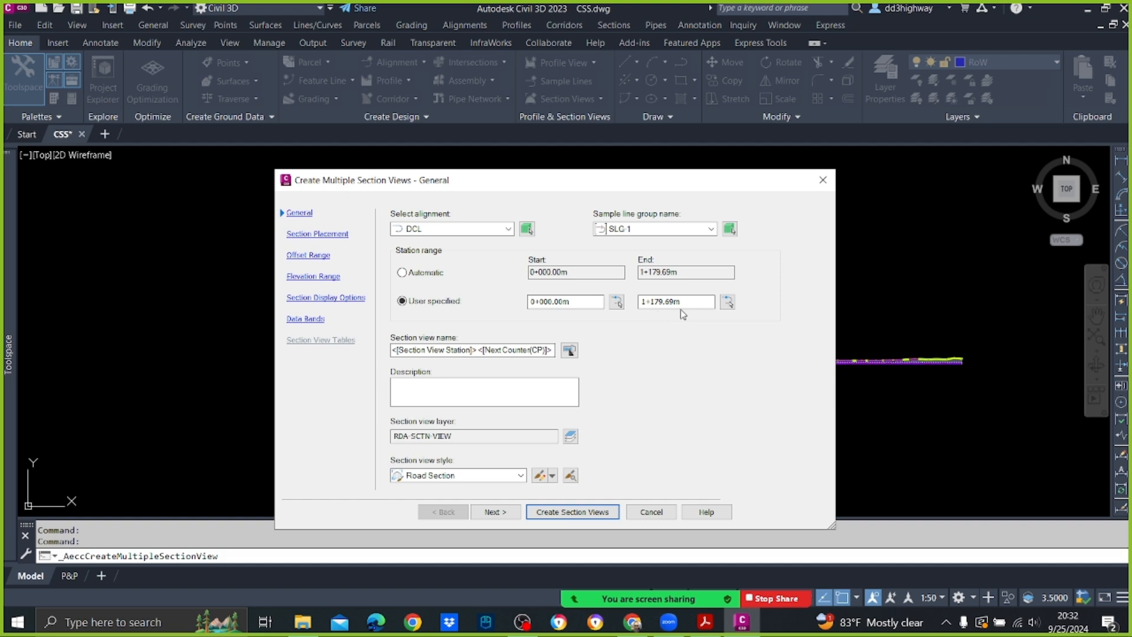
{"action": "left_click_drag", "start_coordinate": [699, 303], "coordinate": [455, 296]}
{"action": "type", "text": "900"}
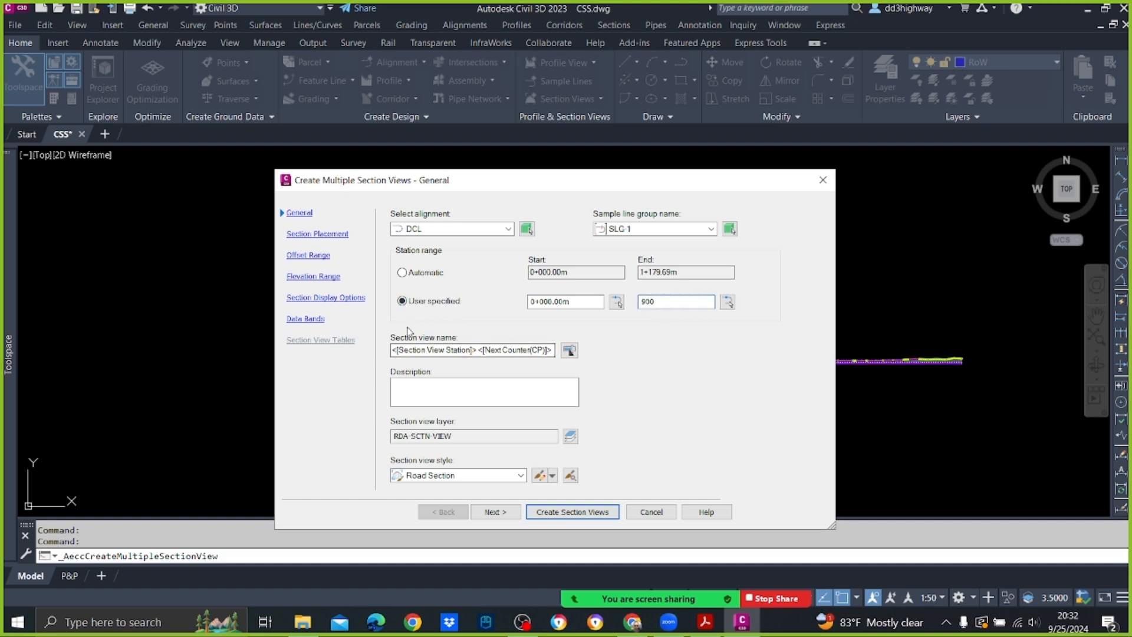
Name the section views s1 and set their section view style to UoM Road Section.
{"action": "left_click", "coordinate": [576, 354]}
{"action": "type", "text": "s1"}
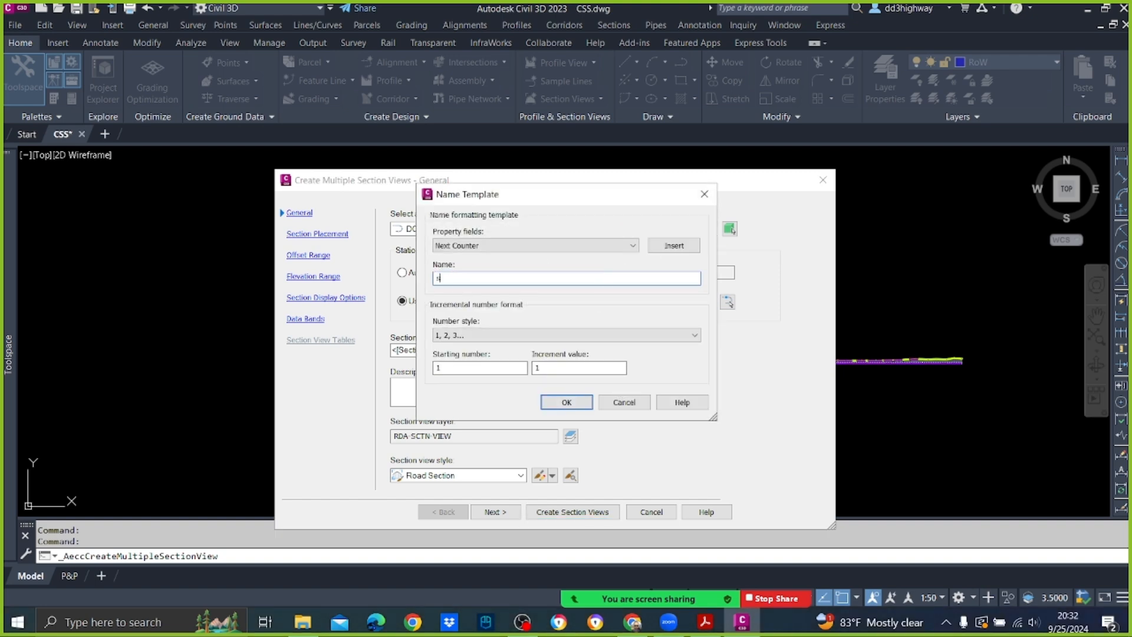
{"action": "left_click", "coordinate": [584, 400]}
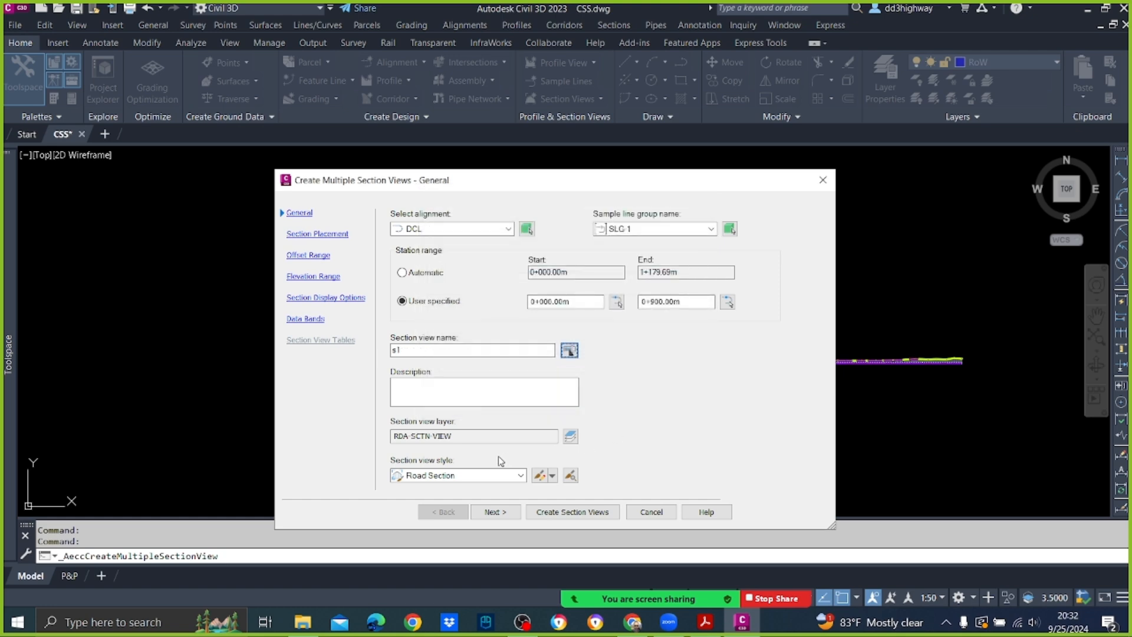
{"action": "left_click", "coordinate": [521, 475]}
{"action": "left_click", "coordinate": [459, 515]}
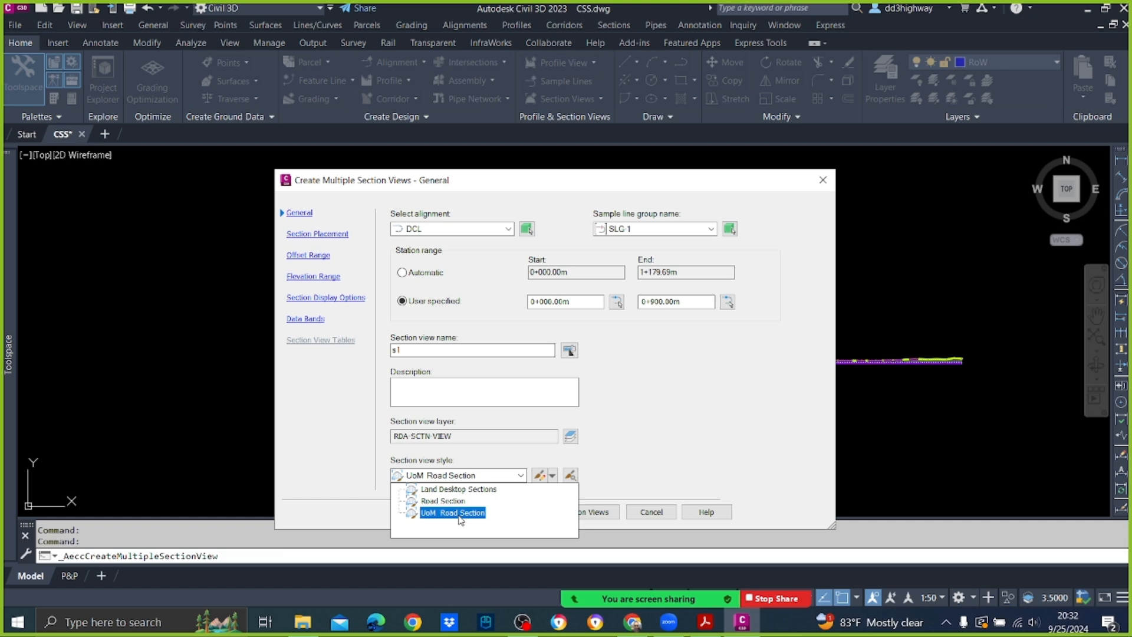
{"action": "left_click", "coordinate": [460, 513]}
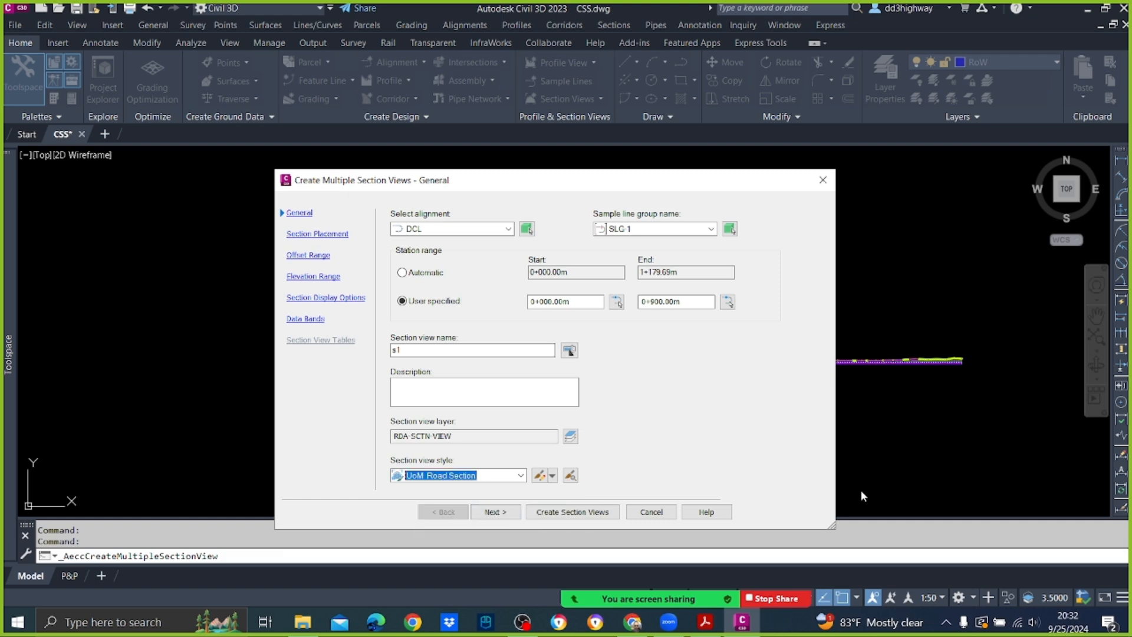
{"action": "left_click", "coordinate": [506, 512]}
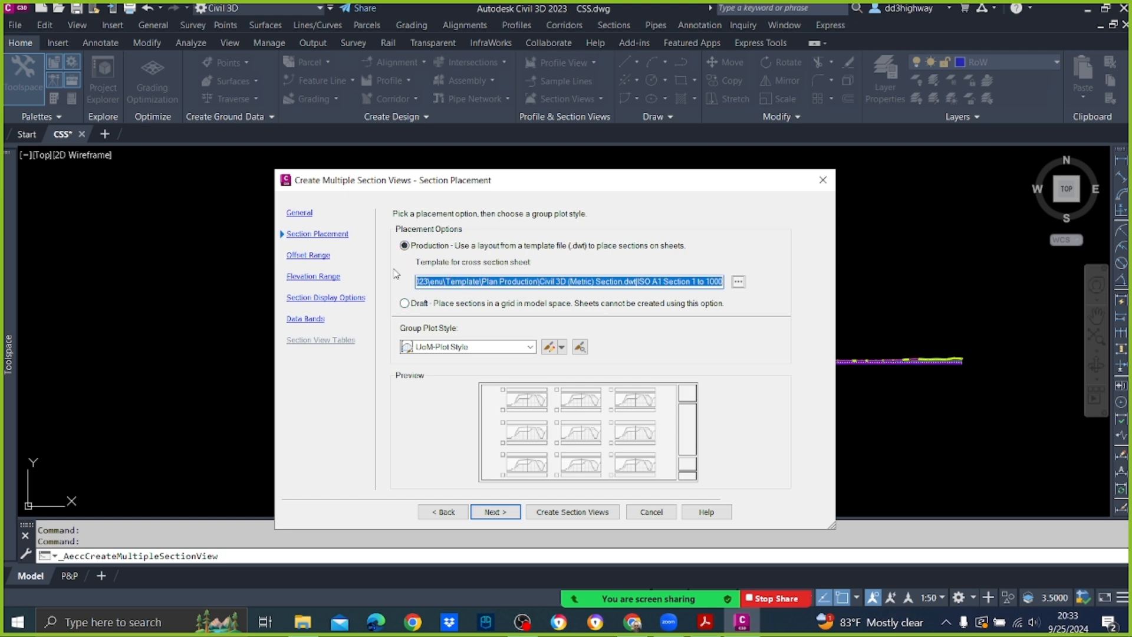
Set section placement to Draft in model space, keeping the group plot style UoM-Plot Style.
{"action": "left_click", "coordinate": [409, 302]}
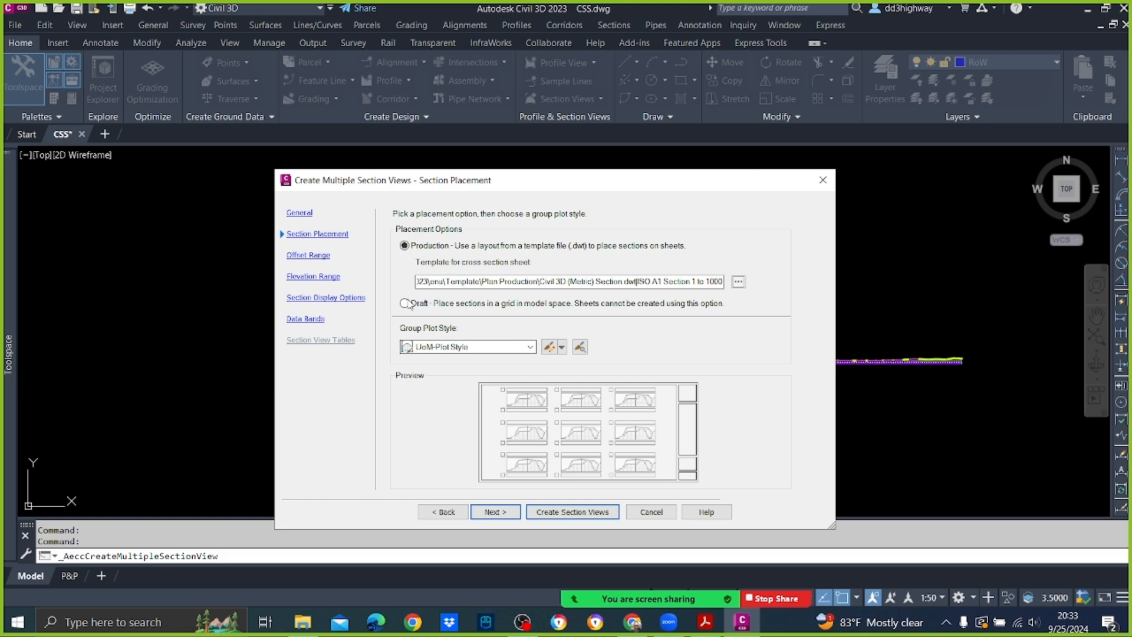
{"action": "left_click", "coordinate": [404, 304]}
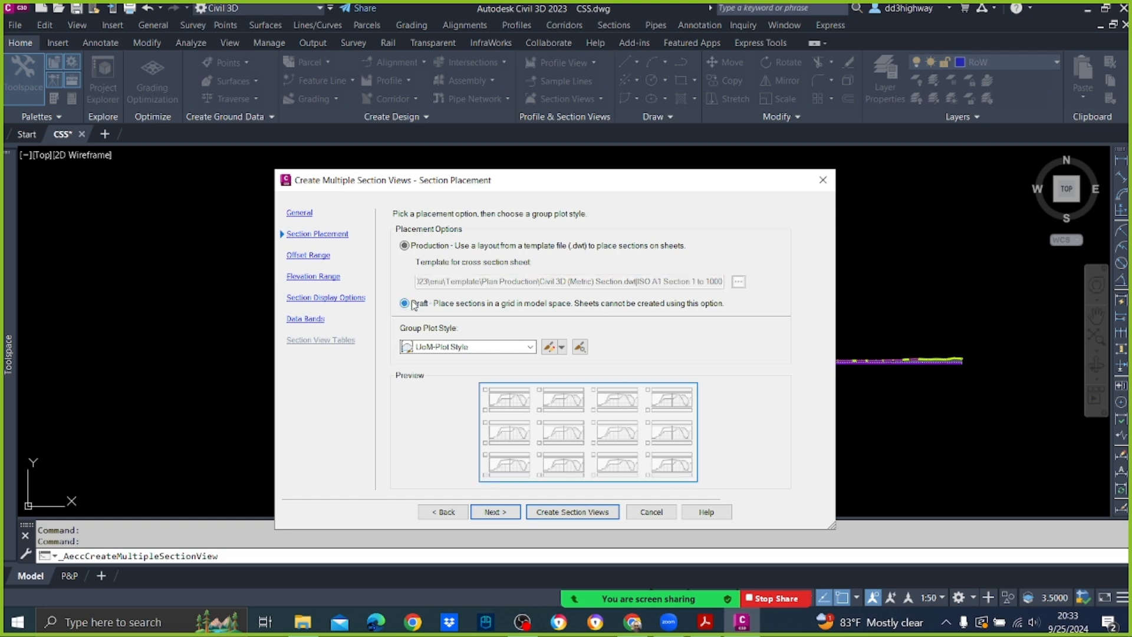
{"action": "left_click", "coordinate": [502, 352]}
{"action": "left_click", "coordinate": [508, 350]}
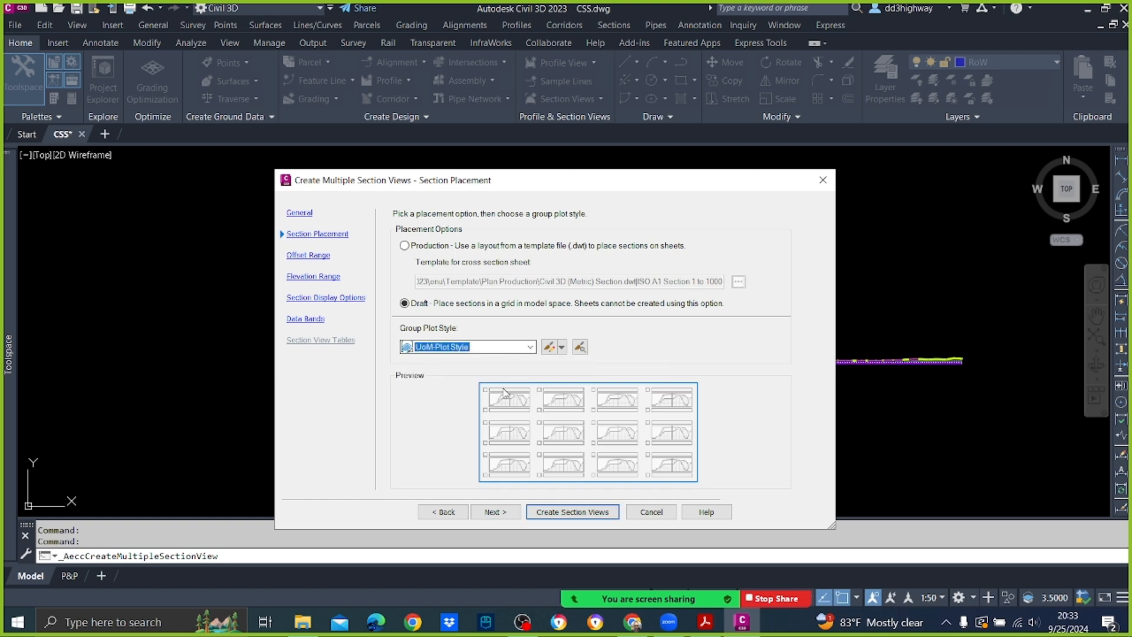
{"action": "left_click", "coordinate": [492, 511]}
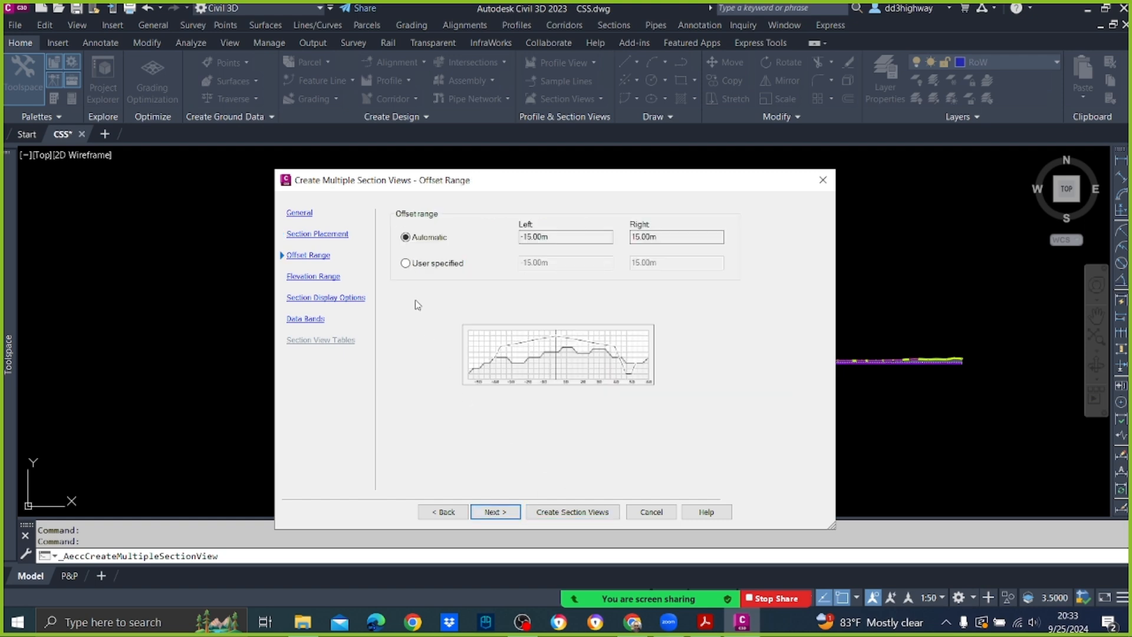
Keep the automatic offset range and automatic elevation range for the section views, continuing to the section display options.
{"action": "left_click", "coordinate": [529, 236]}
{"action": "left_click", "coordinate": [657, 237]}
{"action": "left_click", "coordinate": [496, 511]}
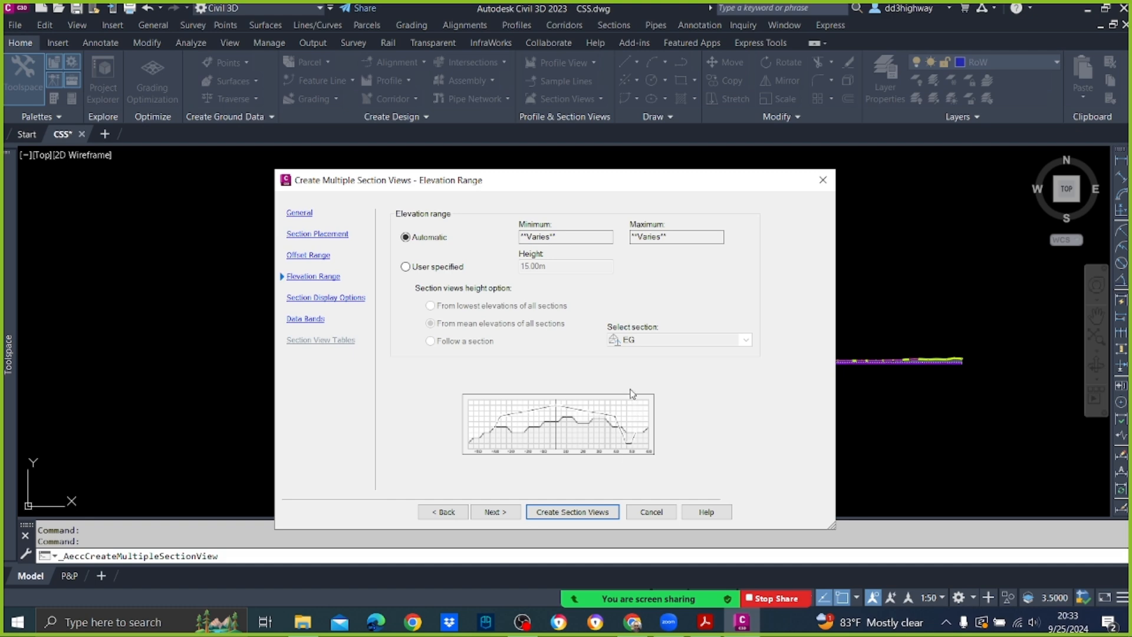
{"action": "left_click", "coordinate": [493, 512]}
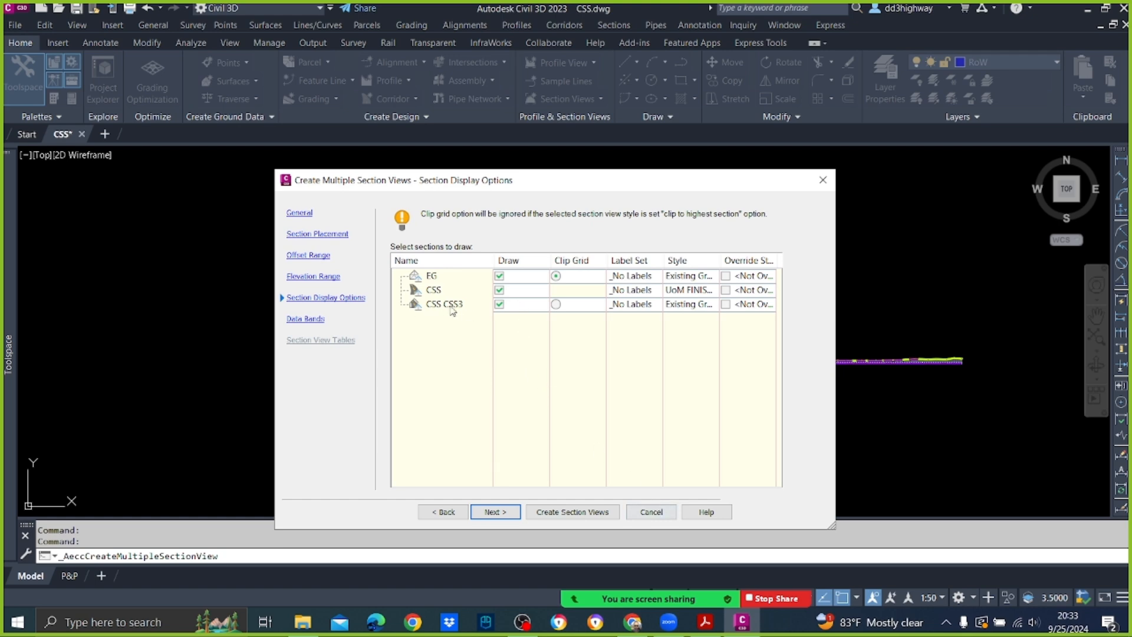
Exclude the CSS CSS3 surface from the sections to draw and continue to the data band settings.
{"action": "left_click", "coordinate": [500, 303]}
{"action": "left_click", "coordinate": [498, 303]}
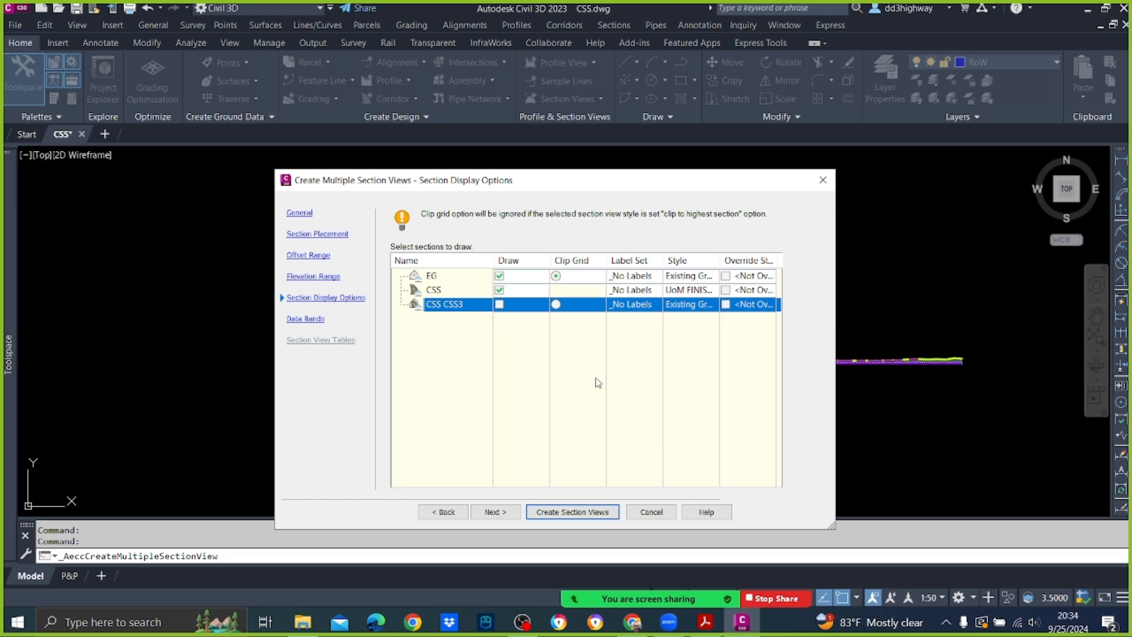
{"action": "left_click", "coordinate": [494, 513]}
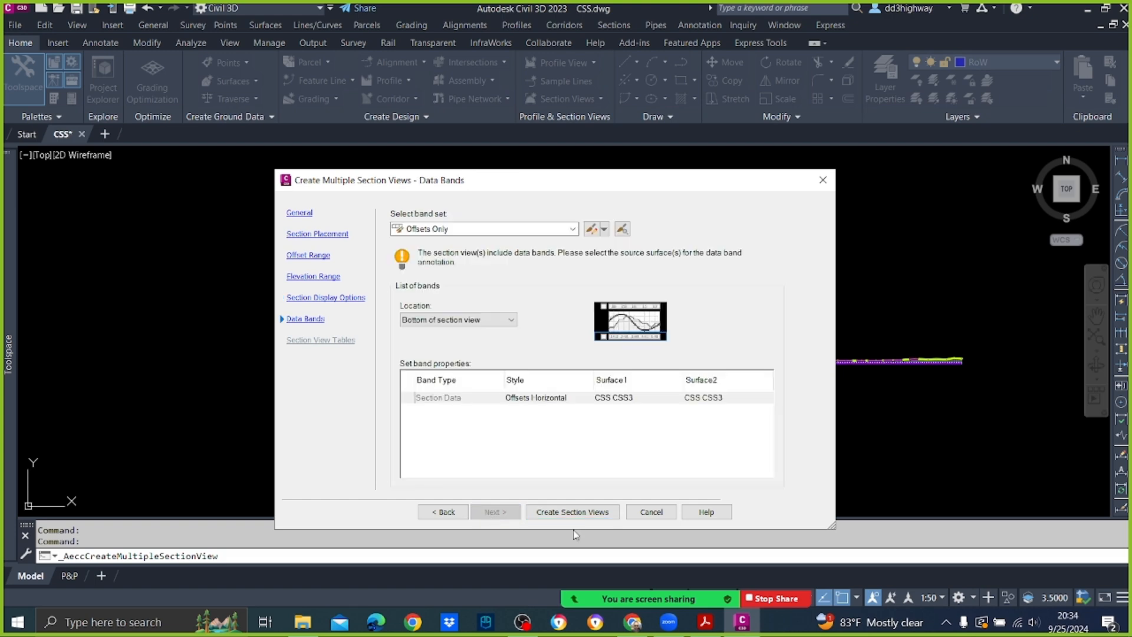
Apply the UoM Cross Sections band set and set both surfaces of the EG Elevations-UoM band to EG.
{"action": "left_click", "coordinate": [540, 232]}
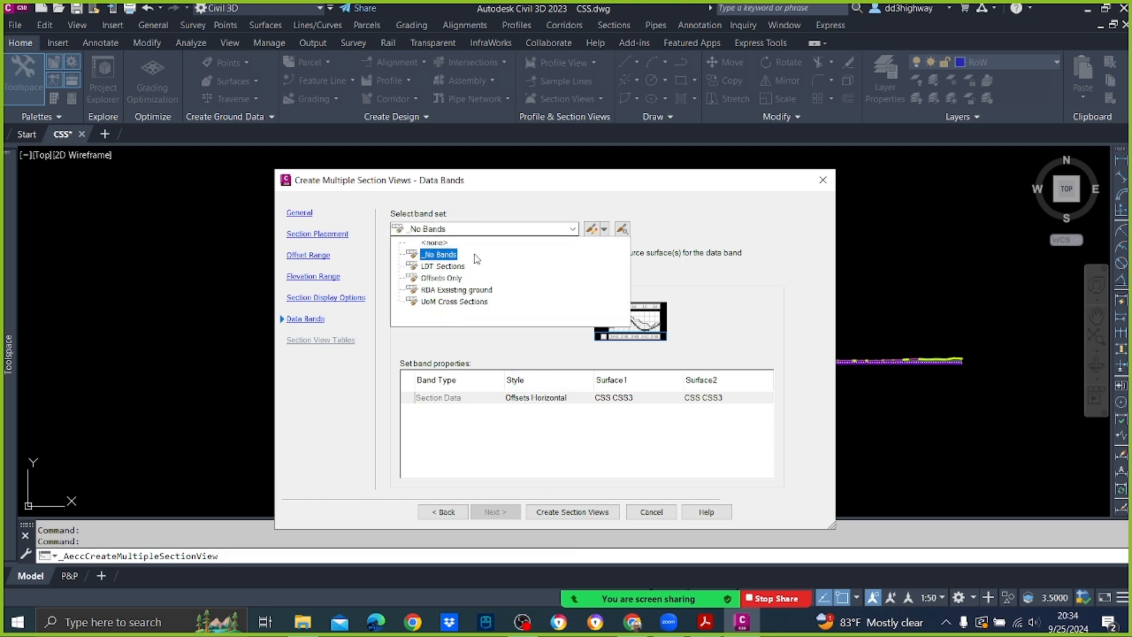
{"action": "left_click", "coordinate": [451, 312]}
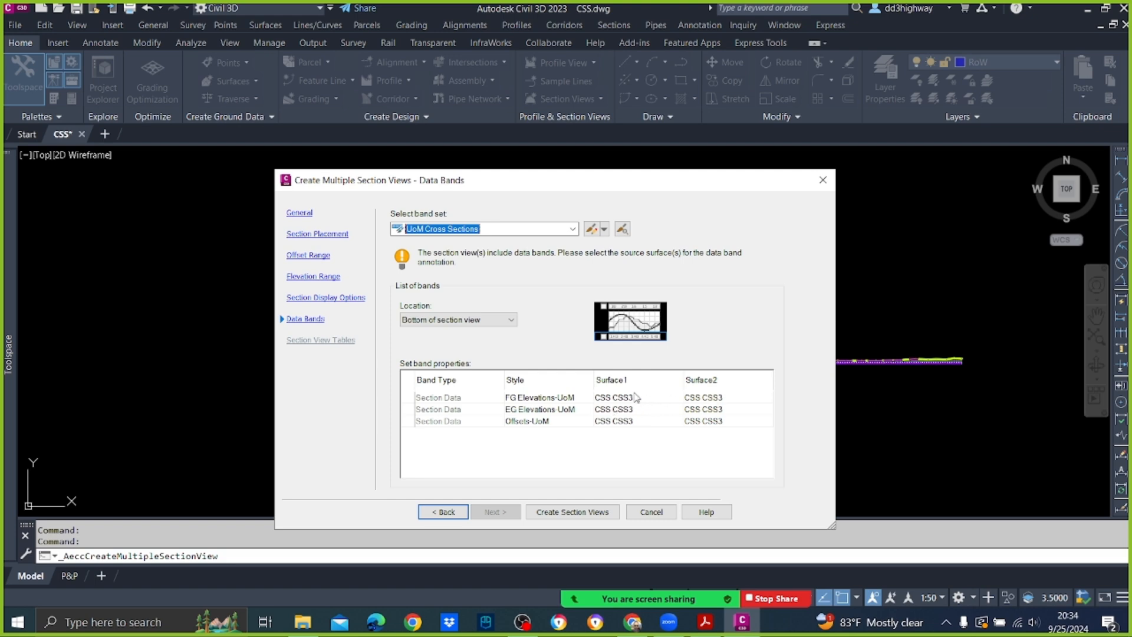
{"action": "left_click", "coordinate": [613, 415]}
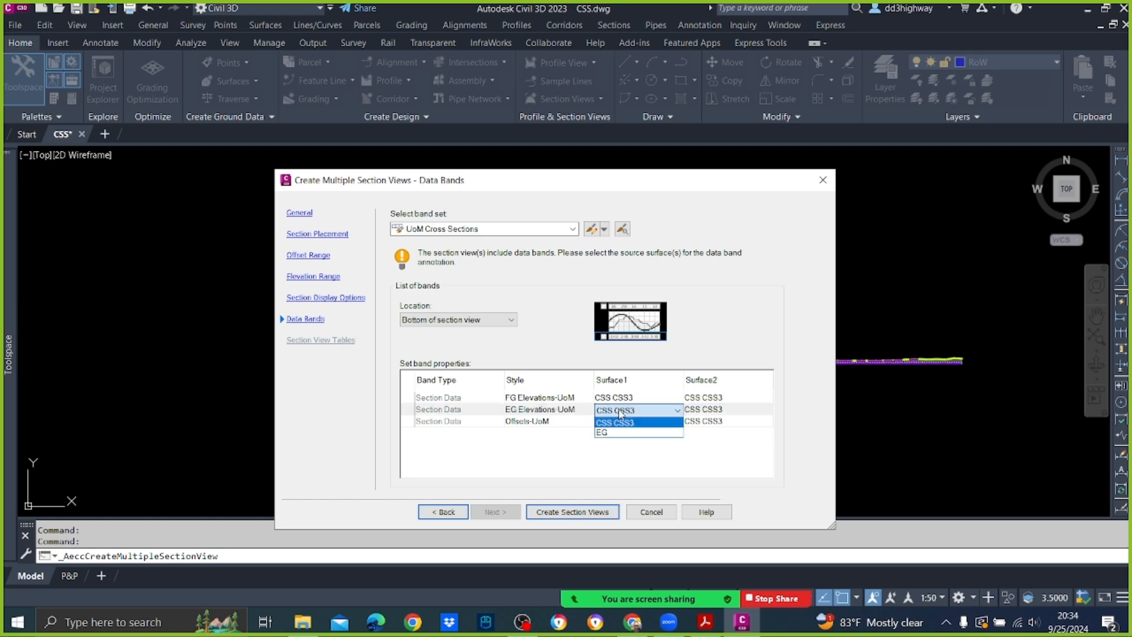
{"action": "left_click", "coordinate": [624, 434]}
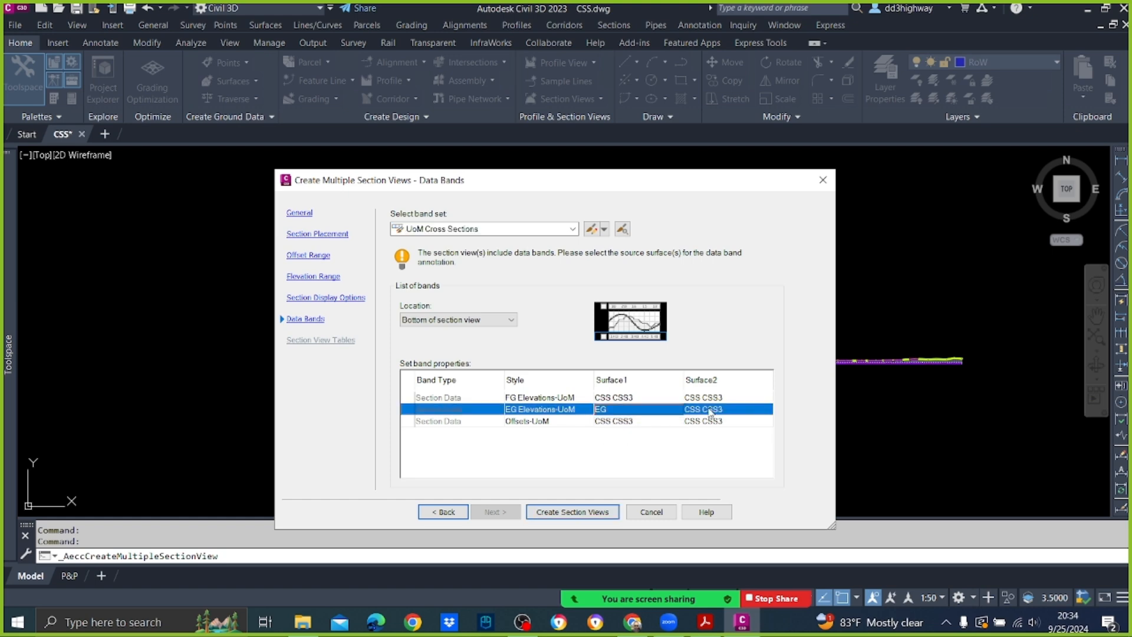
{"action": "left_click", "coordinate": [711, 411]}
{"action": "left_click", "coordinate": [710, 432]}
Create the section views and place their origin in the empty area below the plan and profile.
{"action": "left_click", "coordinate": [599, 513]}
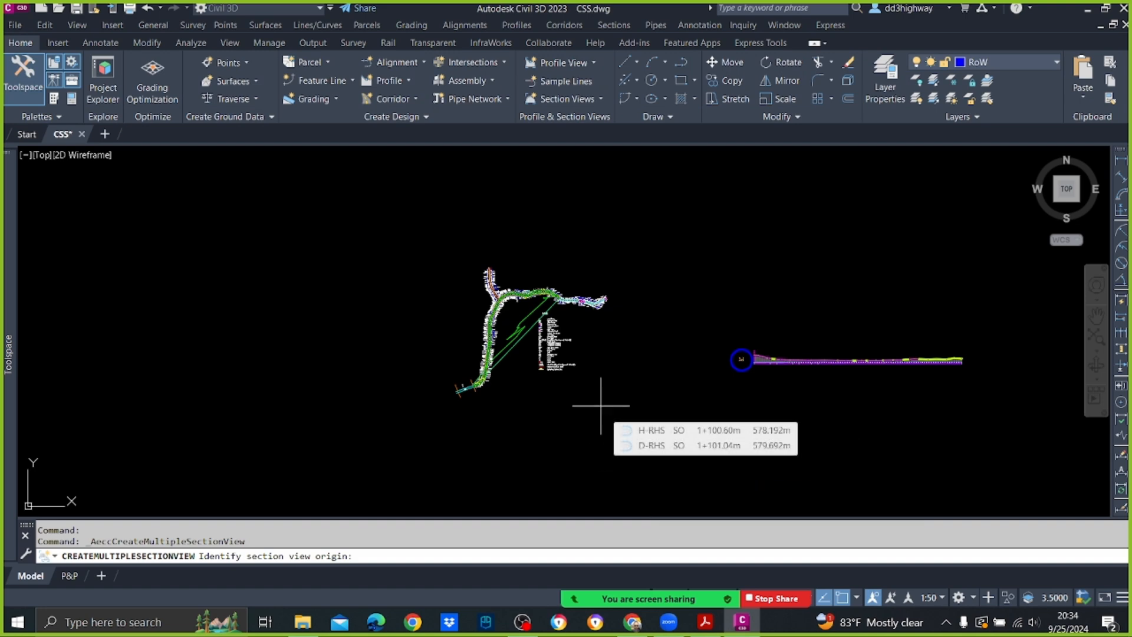
{"action": "scroll", "coordinate": [600, 406], "scroll_direction": "down", "scroll_amount": 5}
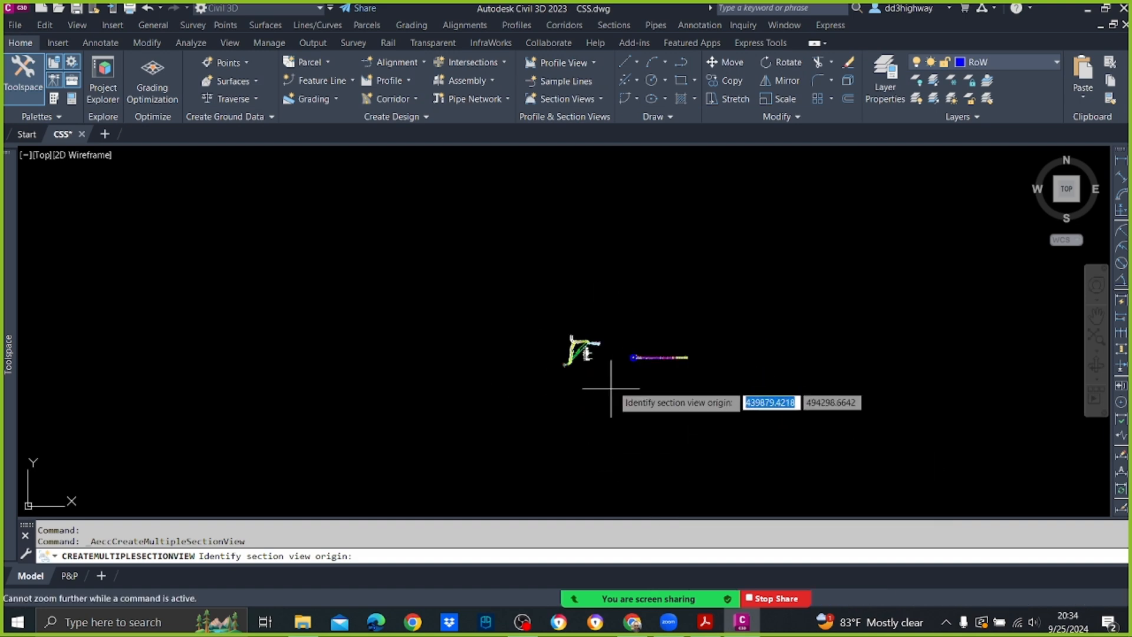
{"action": "scroll", "coordinate": [616, 380], "scroll_direction": "up", "scroll_amount": 2}
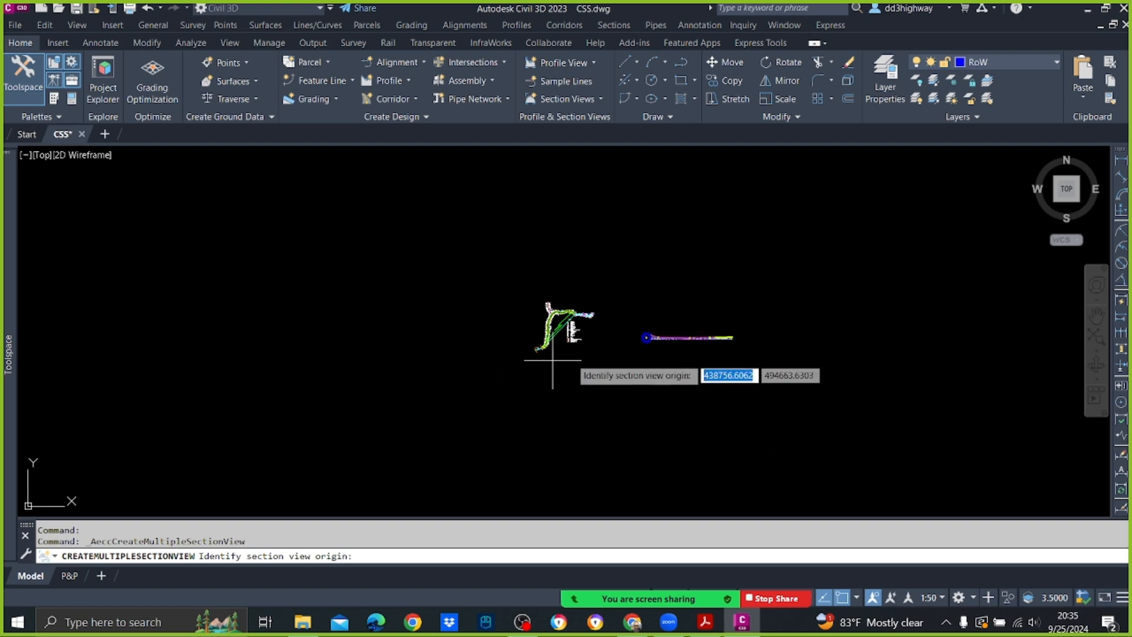
{"action": "scroll", "coordinate": [561, 354], "scroll_direction": "down", "scroll_amount": 2}
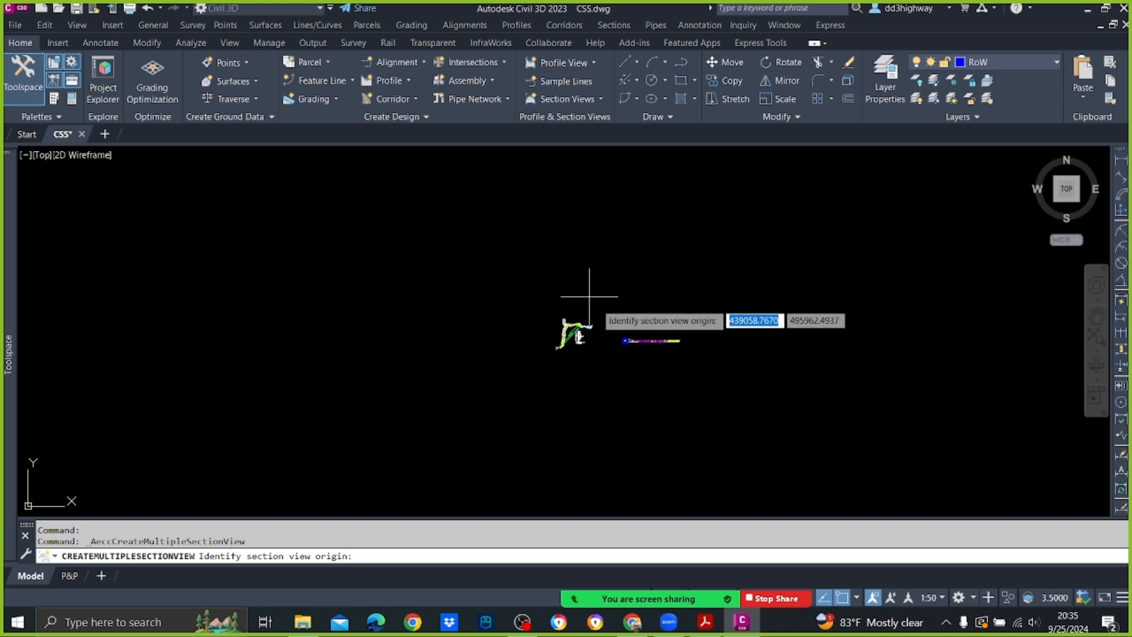
{"action": "left_click", "coordinate": [621, 430]}
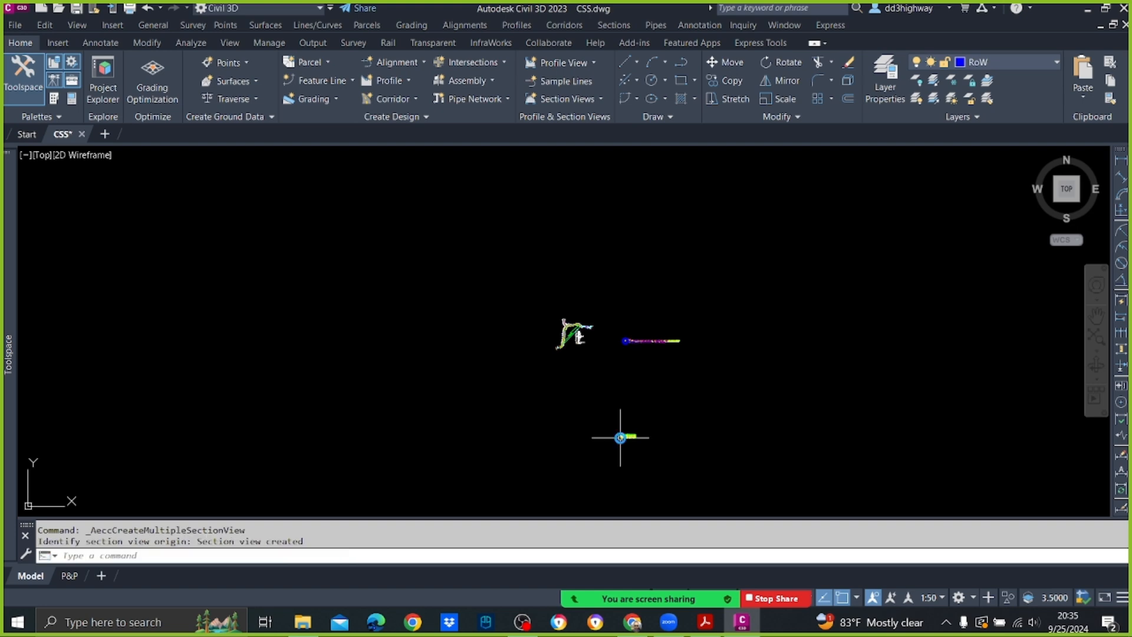
Examine the pavement layers, crossfall and daylight slopes in the section views at CH0+000 and CH0+010.
{"action": "scroll", "coordinate": [648, 422], "scroll_direction": "up", "scroll_amount": 4}
{"action": "scroll", "coordinate": [602, 464], "scroll_direction": "up", "scroll_amount": 8}
{"action": "scroll", "coordinate": [564, 405], "scroll_direction": "up", "scroll_amount": 7}
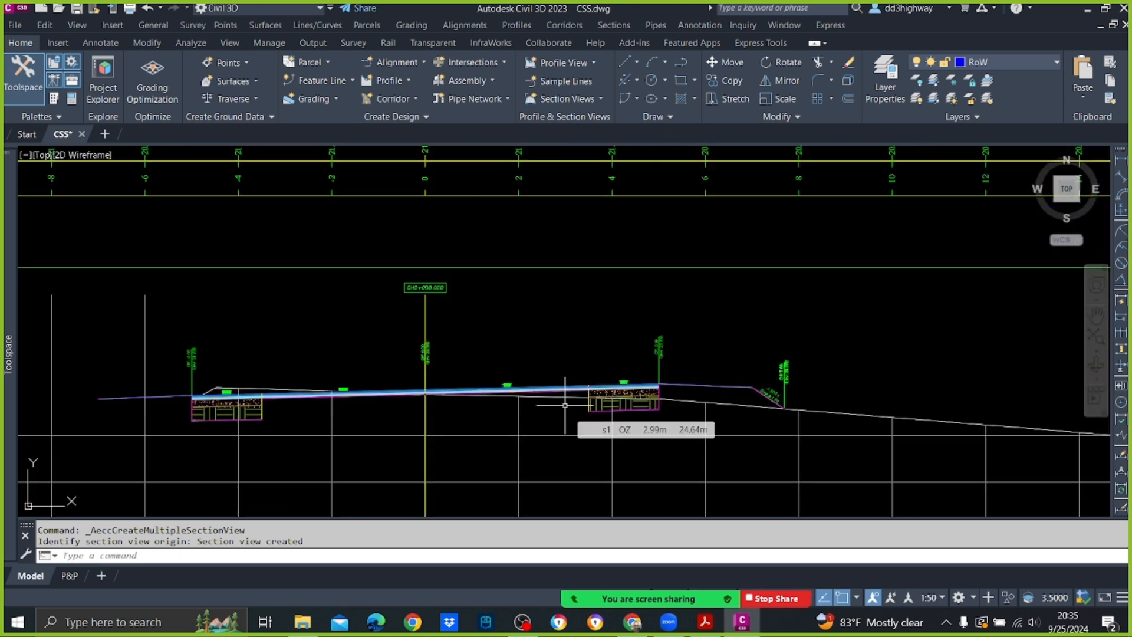
{"action": "scroll", "coordinate": [587, 359], "scroll_direction": "up", "scroll_amount": 6}
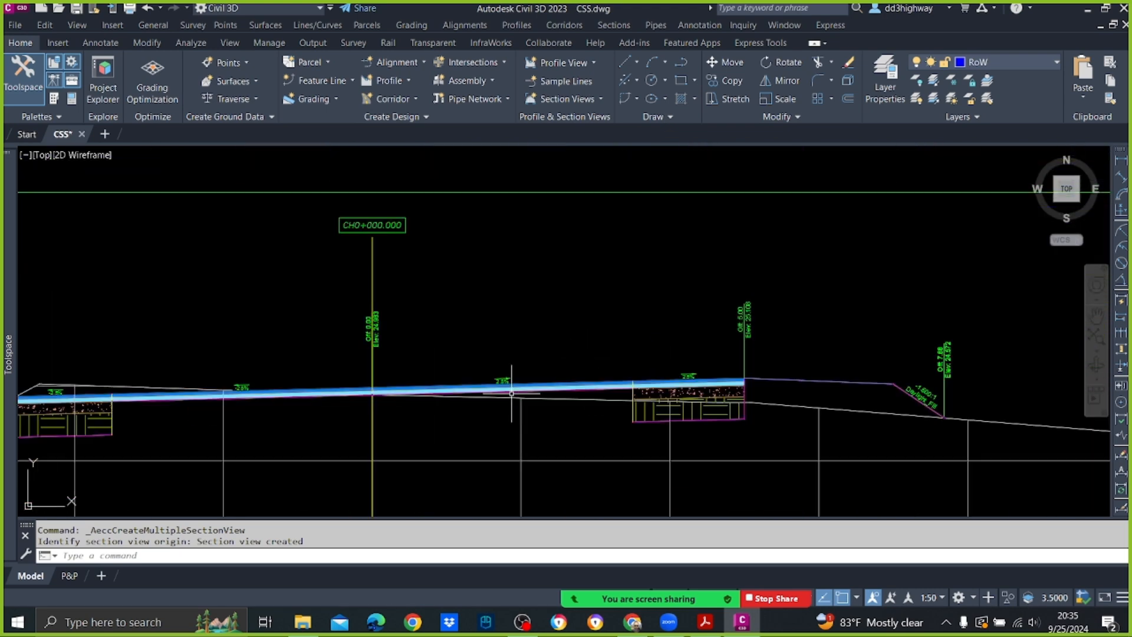
{"action": "scroll", "coordinate": [540, 351], "scroll_direction": "down", "scroll_amount": 9}
{"action": "scroll", "coordinate": [540, 351], "scroll_direction": "down", "scroll_amount": 5}
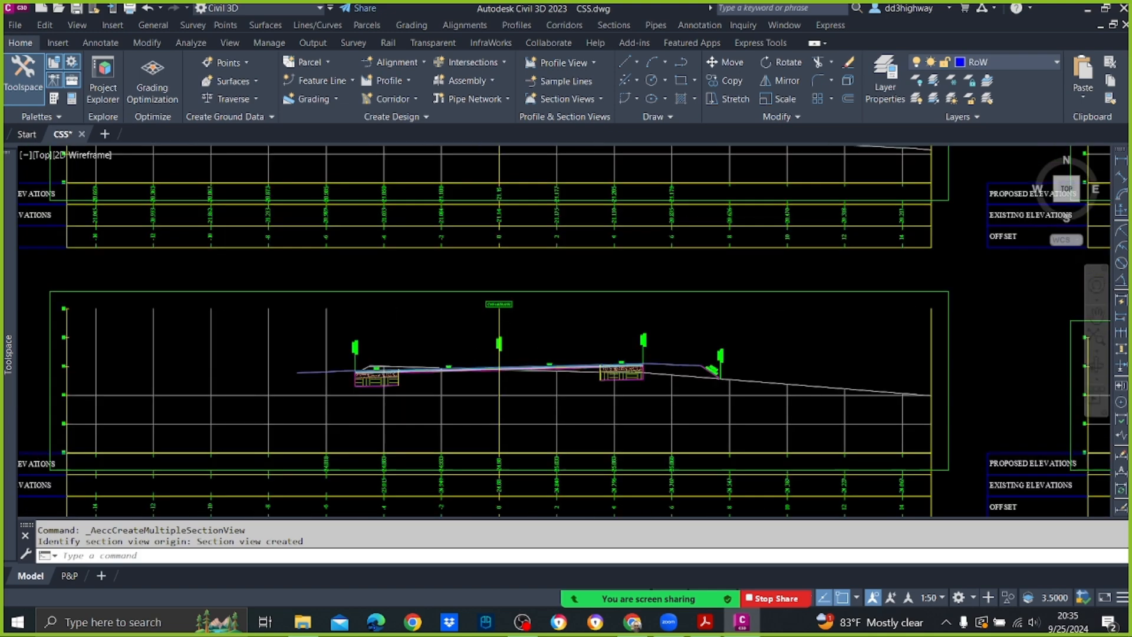
{"action": "scroll", "coordinate": [895, 368], "scroll_direction": "up", "scroll_amount": 2}
{"action": "scroll", "coordinate": [895, 368], "scroll_direction": "up", "scroll_amount": 2}
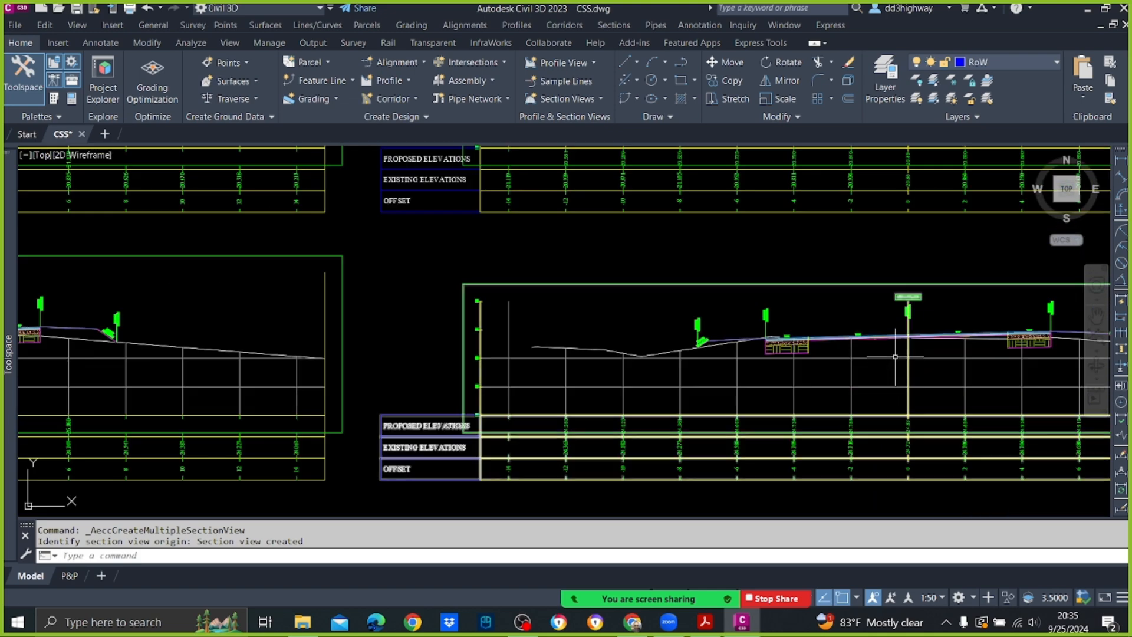
{"action": "scroll", "coordinate": [371, 356], "scroll_direction": "up", "scroll_amount": 4}
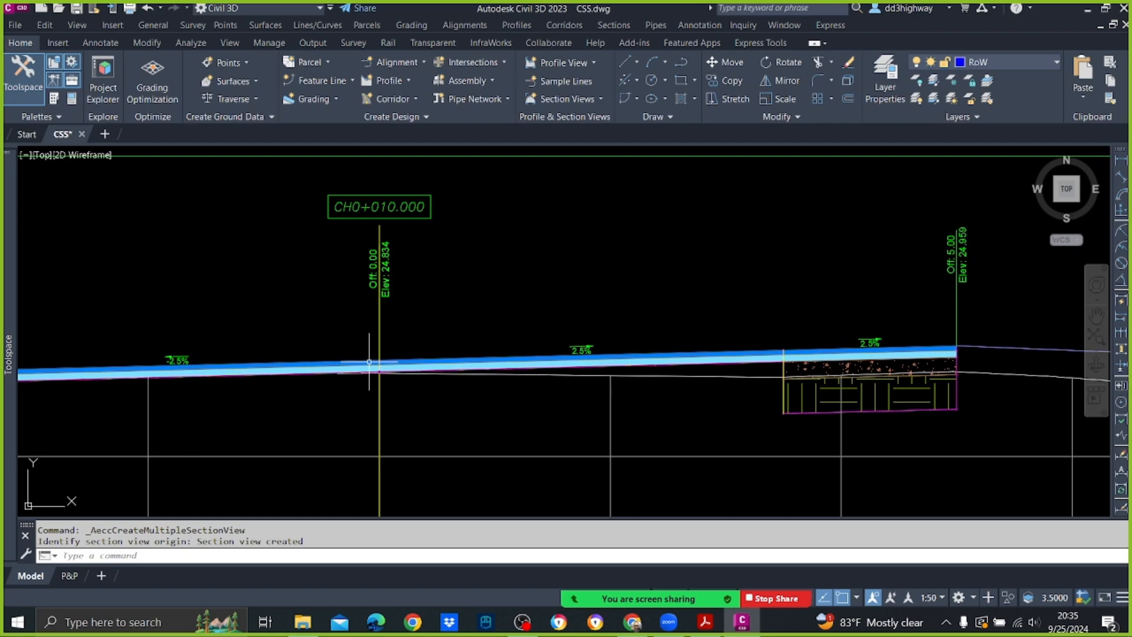
{"action": "scroll", "coordinate": [372, 363], "scroll_direction": "down", "scroll_amount": 5}
{"action": "scroll", "coordinate": [615, 350], "scroll_direction": "down", "scroll_amount": 2}
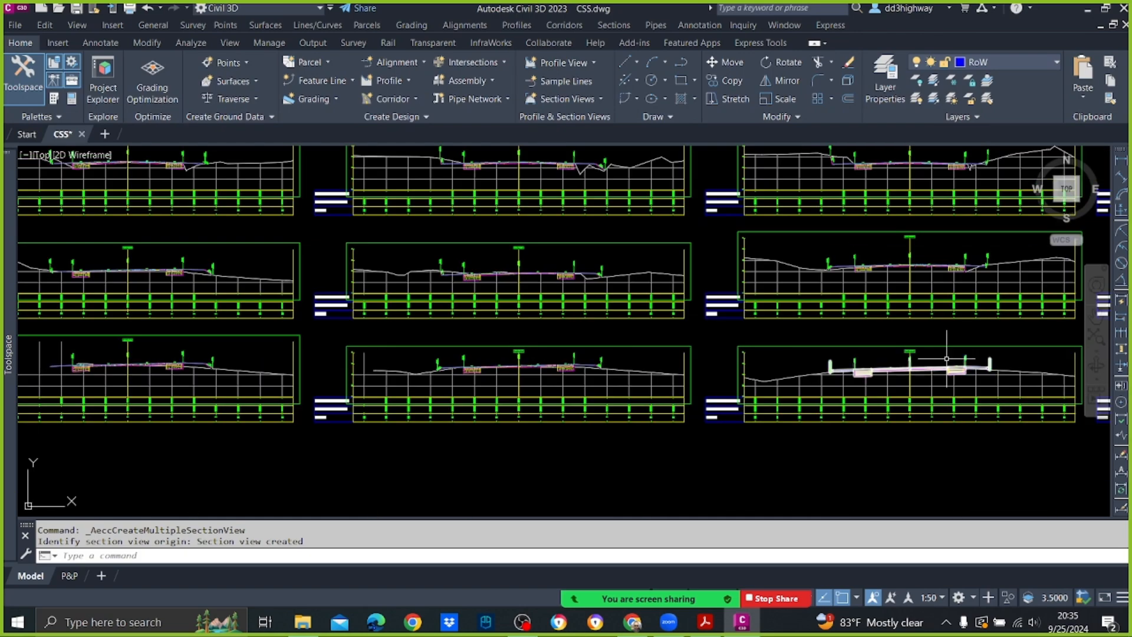
Inspect the section view at CH0+030, checking the carriageway crossfall, shoulder pavement layers and daylight slopes on both sides.
{"action": "scroll", "coordinate": [950, 374], "scroll_direction": "up", "scroll_amount": 6}
{"action": "middle_click_drag", "start_coordinate": [955, 381], "coordinate": [641, 396]}
{"action": "scroll", "coordinate": [666, 376], "scroll_direction": "up", "scroll_amount": 2}
{"action": "scroll", "coordinate": [606, 379], "scroll_direction": "down", "scroll_amount": 7}
{"action": "scroll", "coordinate": [816, 349], "scroll_direction": "up", "scroll_amount": 8}
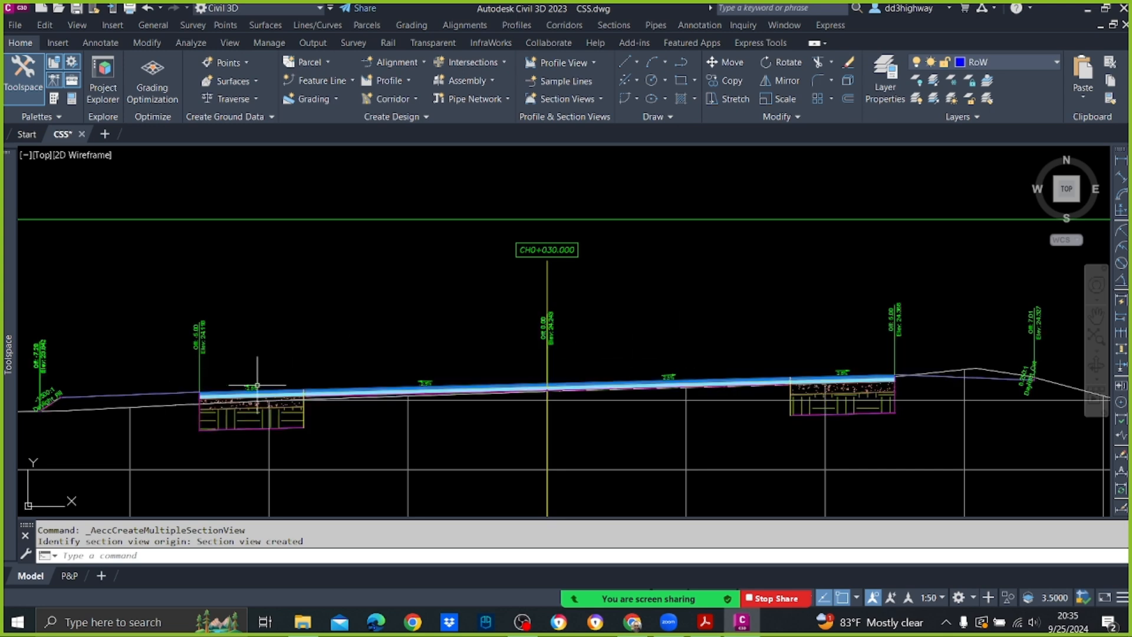
{"action": "scroll", "coordinate": [923, 363], "scroll_direction": "down", "scroll_amount": 4}
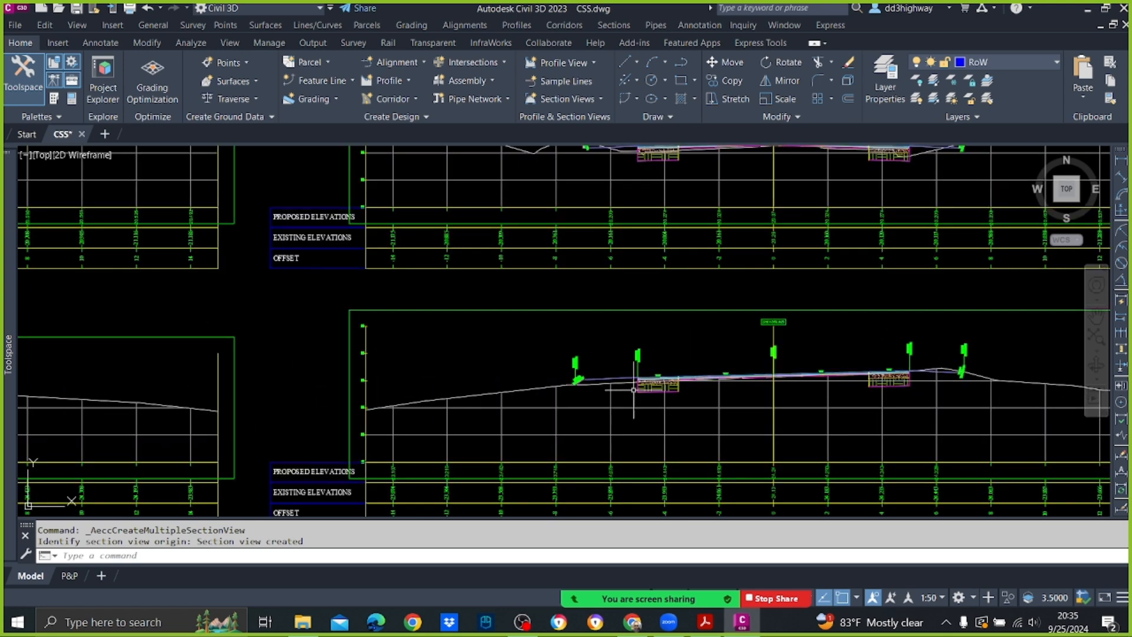
{"action": "scroll", "coordinate": [466, 381], "scroll_direction": "up", "scroll_amount": 3}
{"action": "scroll", "coordinate": [688, 392], "scroll_direction": "down", "scroll_amount": 5}
{"action": "scroll", "coordinate": [844, 370], "scroll_direction": "up", "scroll_amount": 3}
{"action": "scroll", "coordinate": [844, 370], "scroll_direction": "up", "scroll_amount": 6}
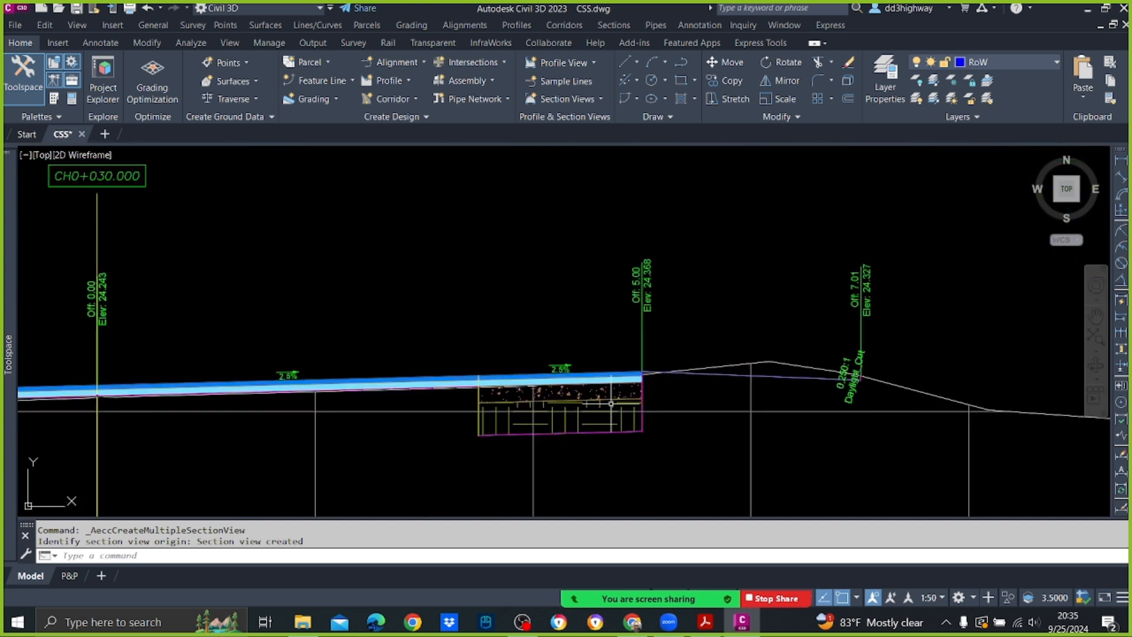
{"action": "scroll", "coordinate": [698, 403], "scroll_direction": "down", "scroll_amount": 1}
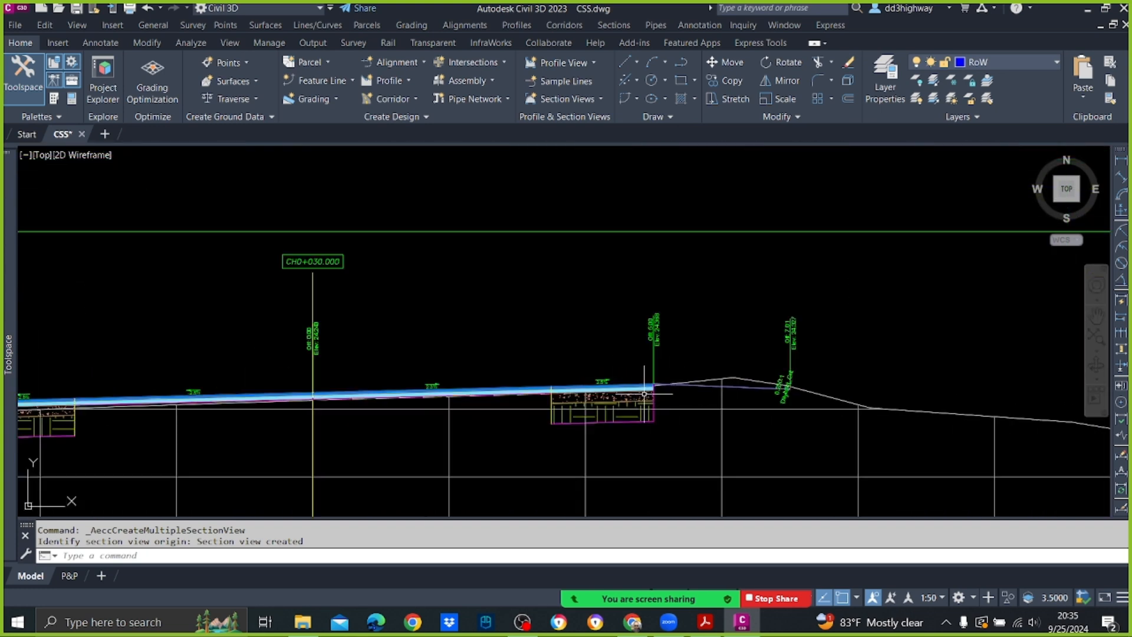
{"action": "scroll", "coordinate": [696, 420], "scroll_direction": "up", "scroll_amount": 1}
{"action": "left_click", "coordinate": [557, 370]}
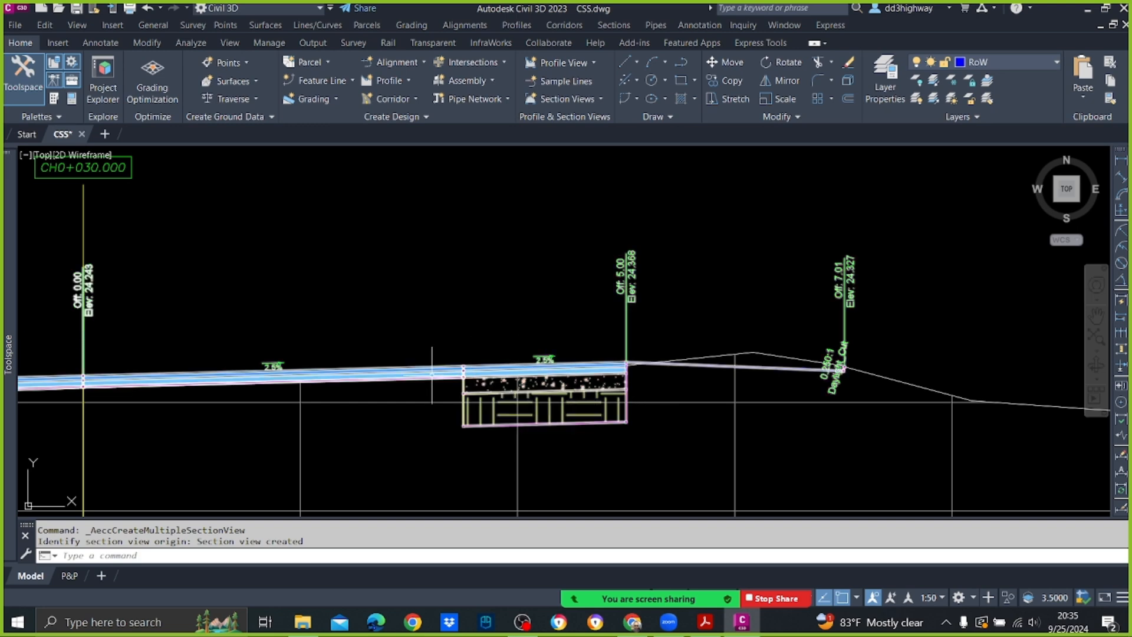
{"action": "key", "text": "Escape"}
{"action": "scroll", "coordinate": [596, 402], "scroll_direction": "down", "scroll_amount": 2}
{"action": "scroll", "coordinate": [596, 403], "scroll_direction": "down", "scroll_amount": 5}
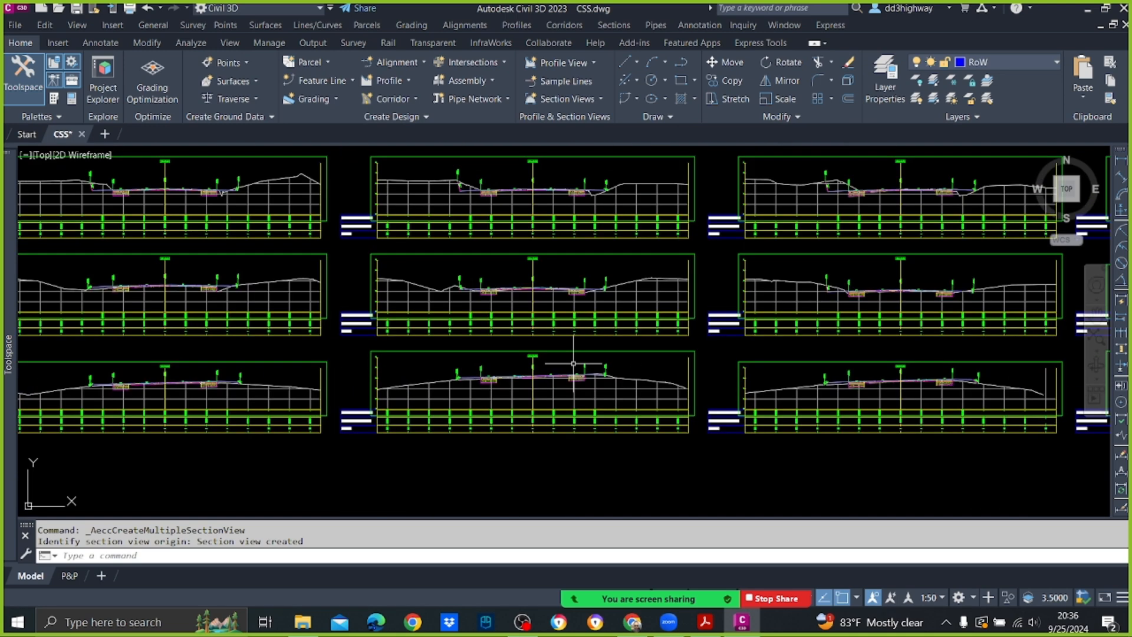
Review the section view at CH0+040, comparing the road surface and daylight slopes with the existing ground.
{"action": "scroll", "coordinate": [573, 364], "scroll_direction": "up", "scroll_amount": 5}
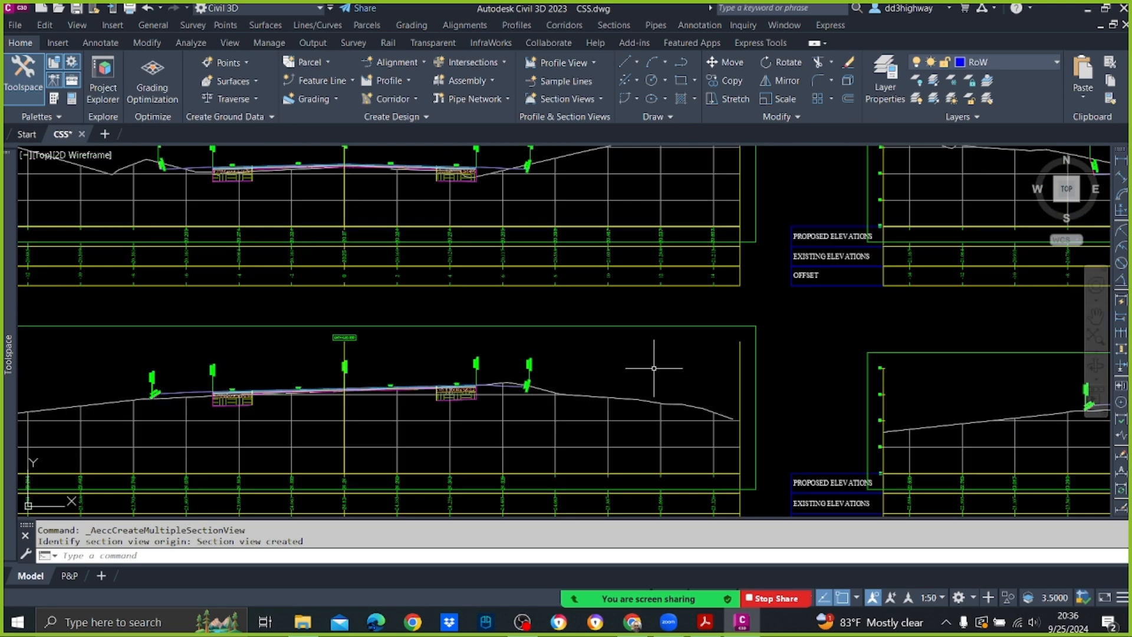
{"action": "scroll", "coordinate": [796, 362], "scroll_direction": "up", "scroll_amount": 2}
{"action": "scroll", "coordinate": [683, 337], "scroll_direction": "down", "scroll_amount": 2}
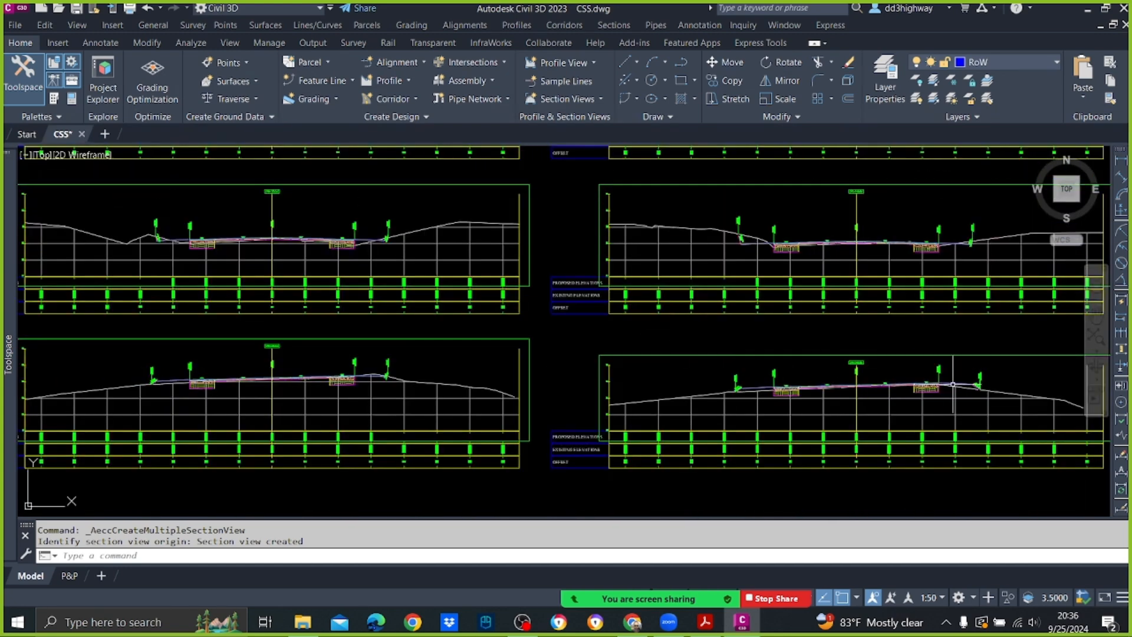
{"action": "scroll", "coordinate": [943, 387], "scroll_direction": "up", "scroll_amount": 4}
{"action": "scroll", "coordinate": [947, 390], "scroll_direction": "up", "scroll_amount": 1}
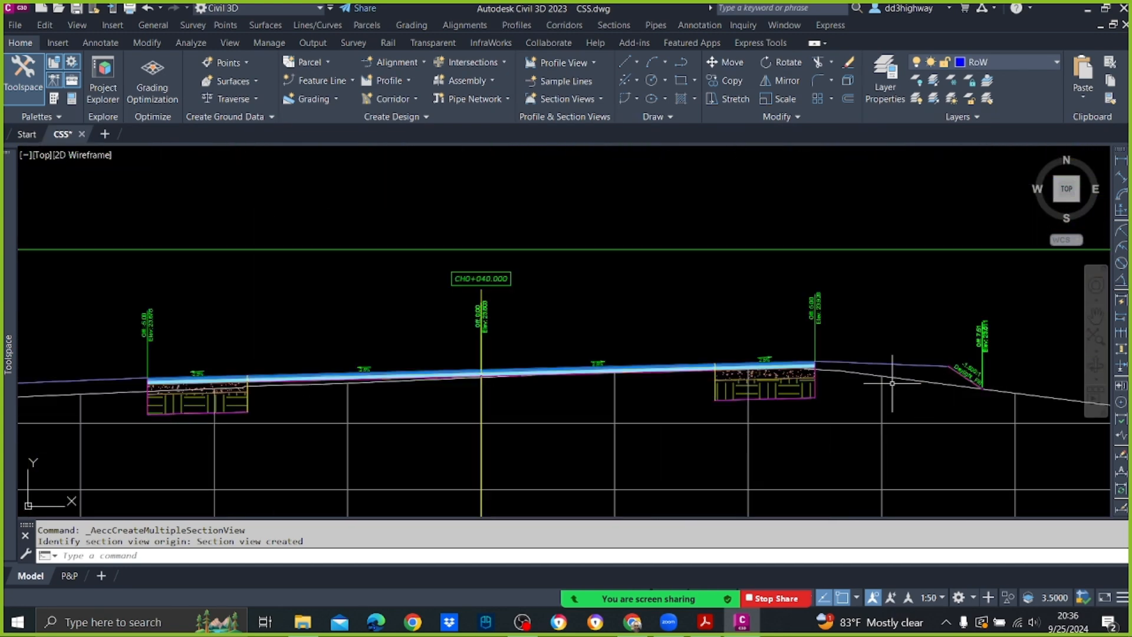
{"action": "scroll", "coordinate": [770, 329], "scroll_direction": "down", "scroll_amount": 3}
{"action": "scroll", "coordinate": [682, 355], "scroll_direction": "up", "scroll_amount": 3}
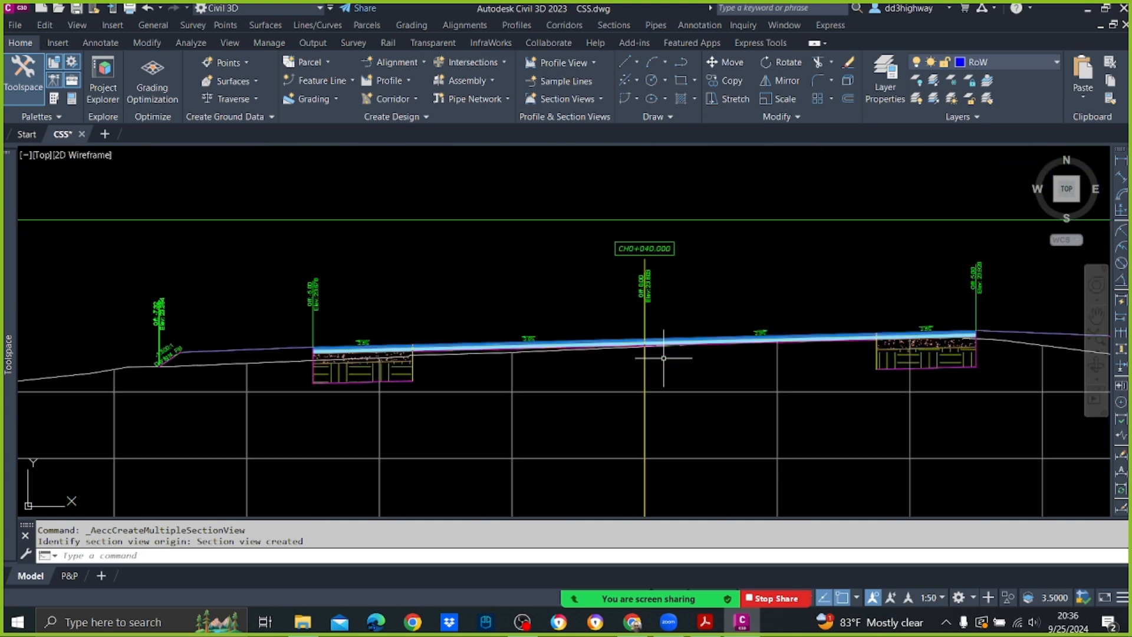
{"action": "scroll", "coordinate": [766, 351], "scroll_direction": "down", "scroll_amount": 3}
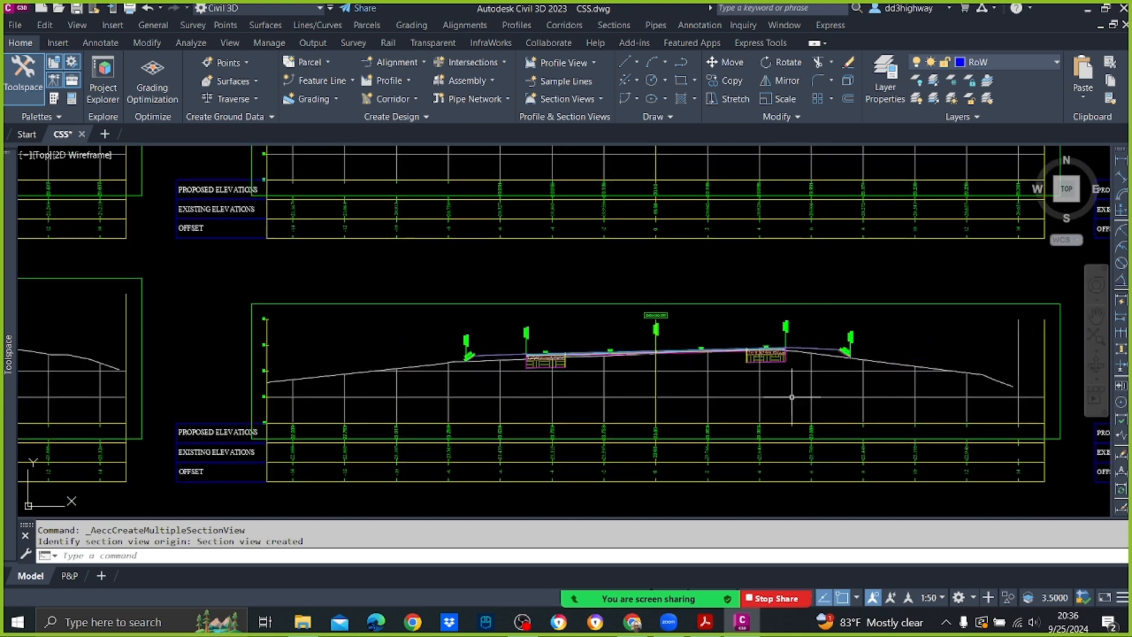
{"action": "scroll", "coordinate": [819, 334], "scroll_direction": "up", "scroll_amount": 3}
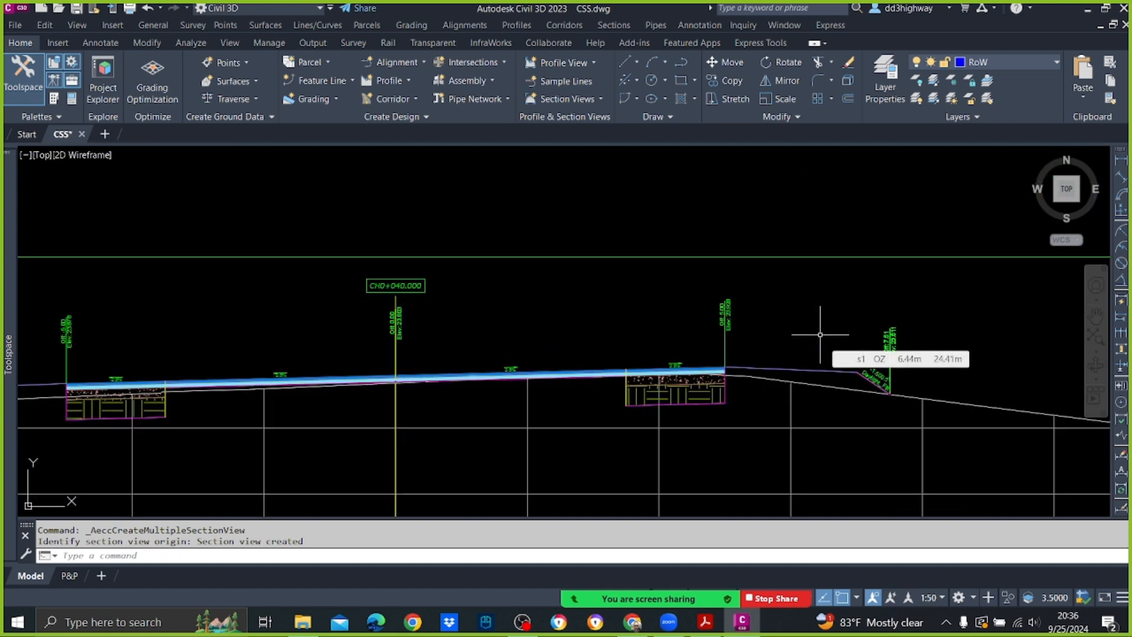
{"action": "scroll", "coordinate": [825, 366], "scroll_direction": "down", "scroll_amount": 5}
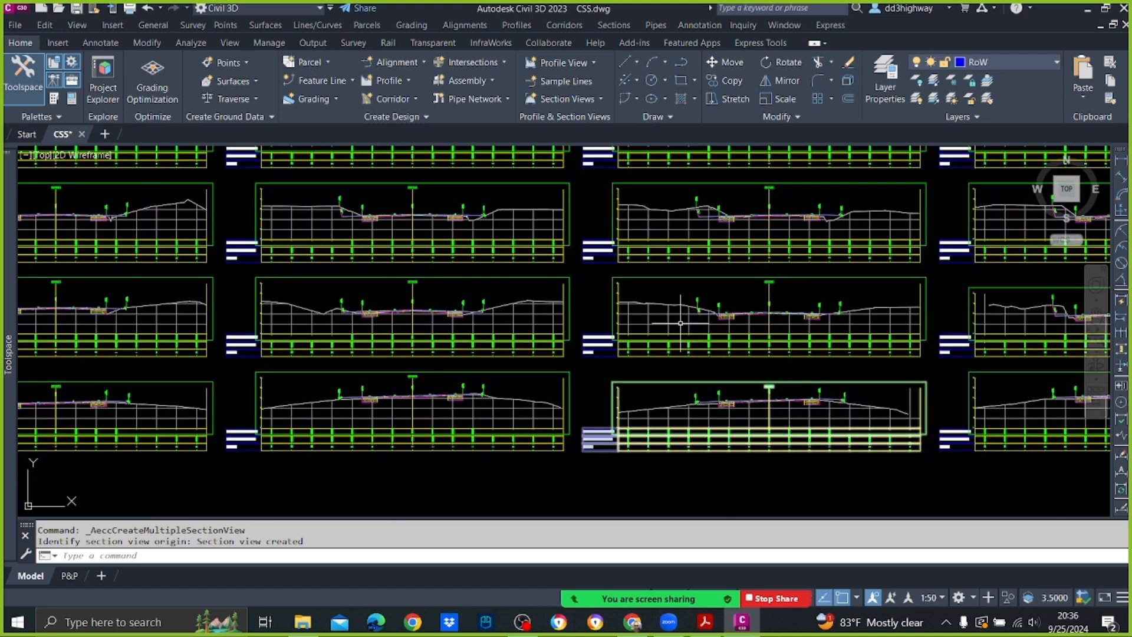
Examine the section views at CH0+140 and CH0+240, checking the daylight slopes against the existing ground.
{"action": "scroll", "coordinate": [773, 328], "scroll_direction": "up", "scroll_amount": 4}
{"action": "scroll", "coordinate": [773, 328], "scroll_direction": "up", "scroll_amount": 3}
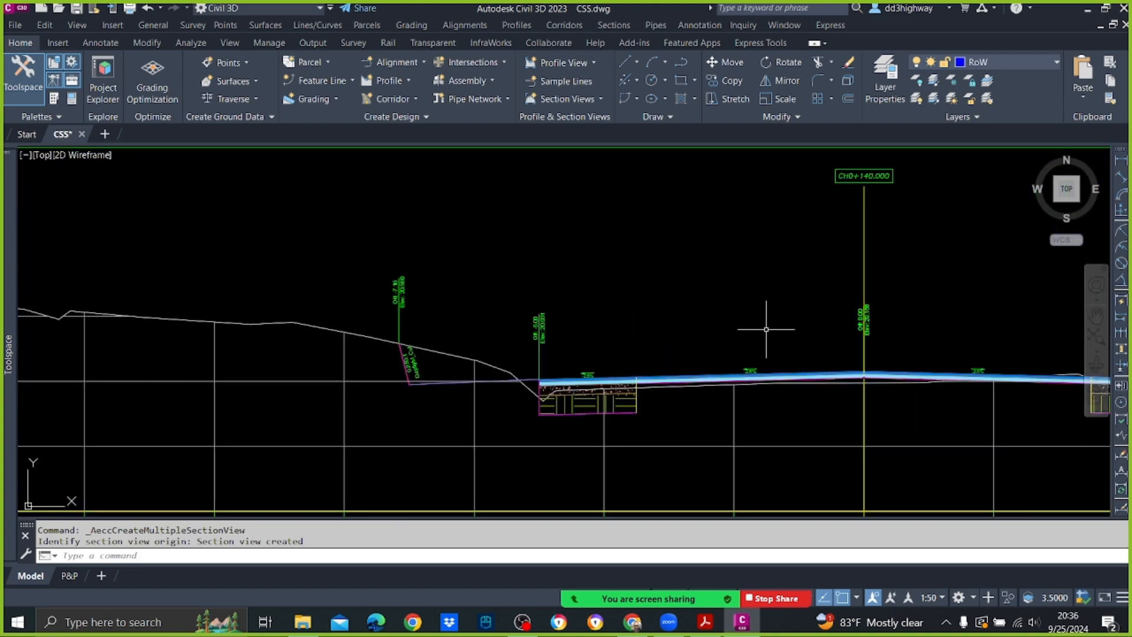
{"action": "scroll", "coordinate": [770, 329], "scroll_direction": "down", "scroll_amount": 5}
{"action": "scroll", "coordinate": [879, 321], "scroll_direction": "up", "scroll_amount": 4}
{"action": "scroll", "coordinate": [885, 322], "scroll_direction": "down", "scroll_amount": 5}
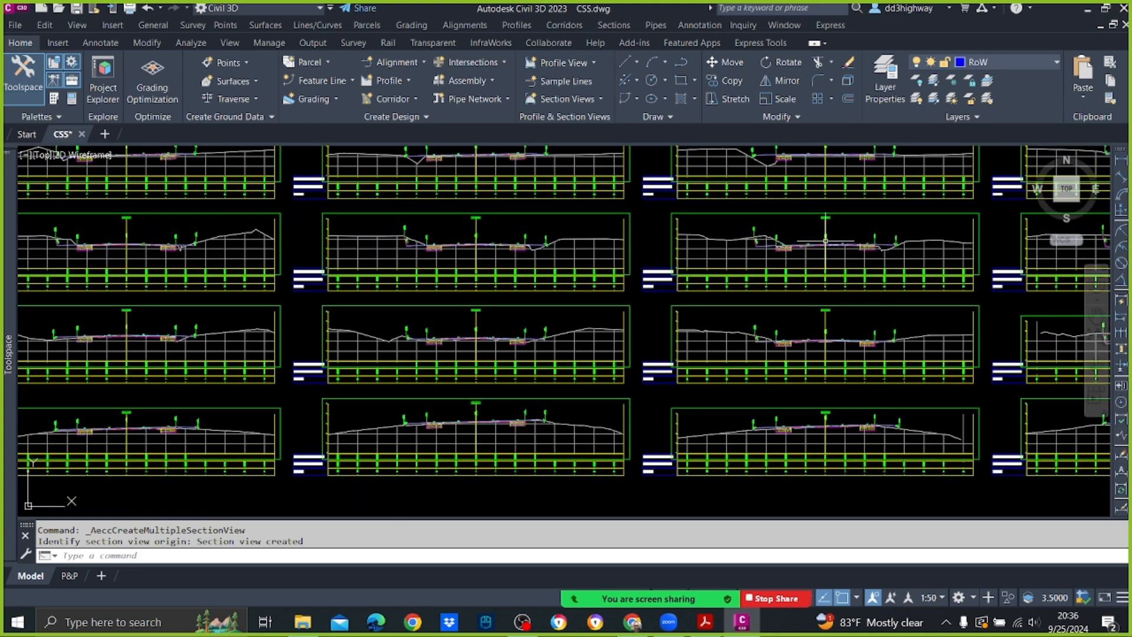
{"action": "scroll", "coordinate": [814, 243], "scroll_direction": "up", "scroll_amount": 3}
{"action": "scroll", "coordinate": [757, 242], "scroll_direction": "up", "scroll_amount": 4}
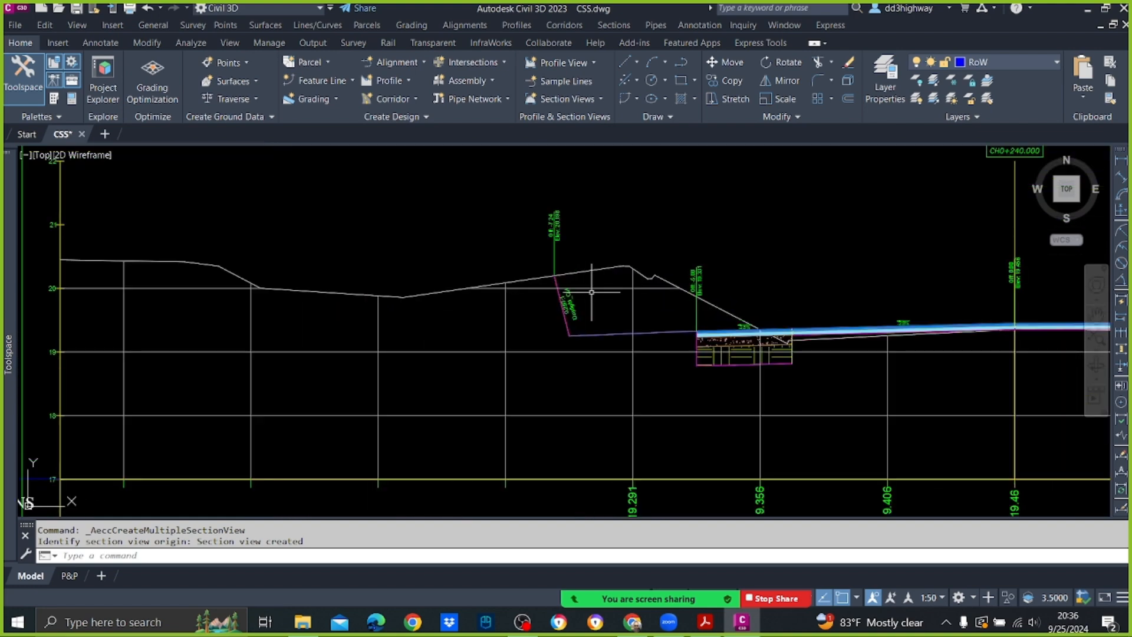
{"action": "scroll", "coordinate": [580, 289], "scroll_direction": "down", "scroll_amount": 3}
{"action": "middle_click_drag", "start_coordinate": [892, 299], "coordinate": [757, 310]}
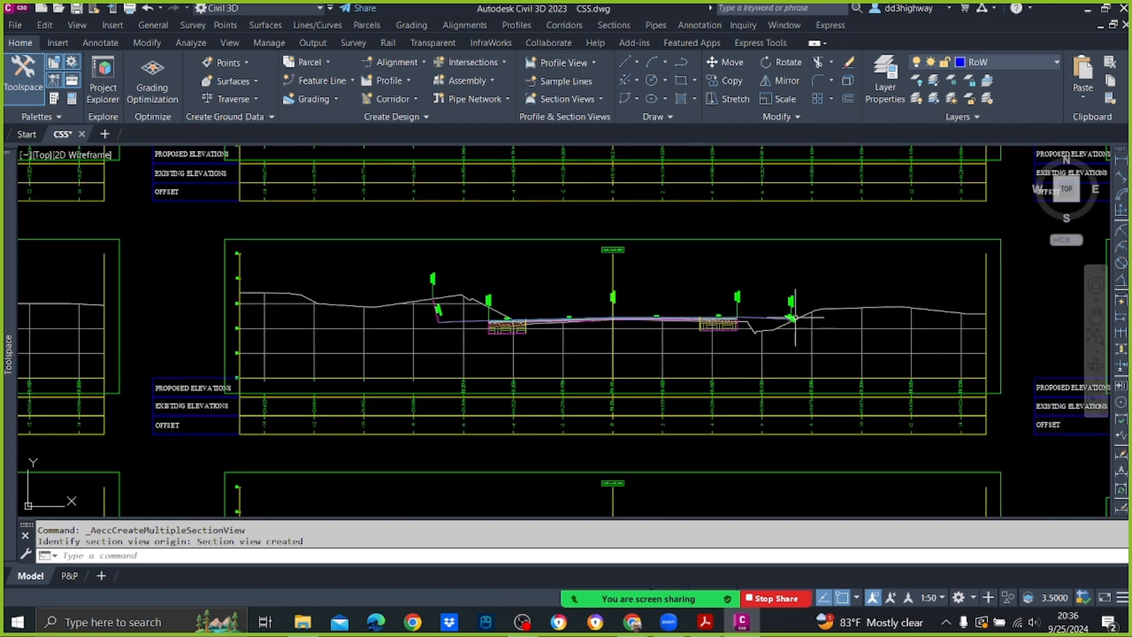
{"action": "scroll", "coordinate": [760, 326], "scroll_direction": "up", "scroll_amount": 3}
{"action": "scroll", "coordinate": [760, 326], "scroll_direction": "down", "scroll_amount": 3}
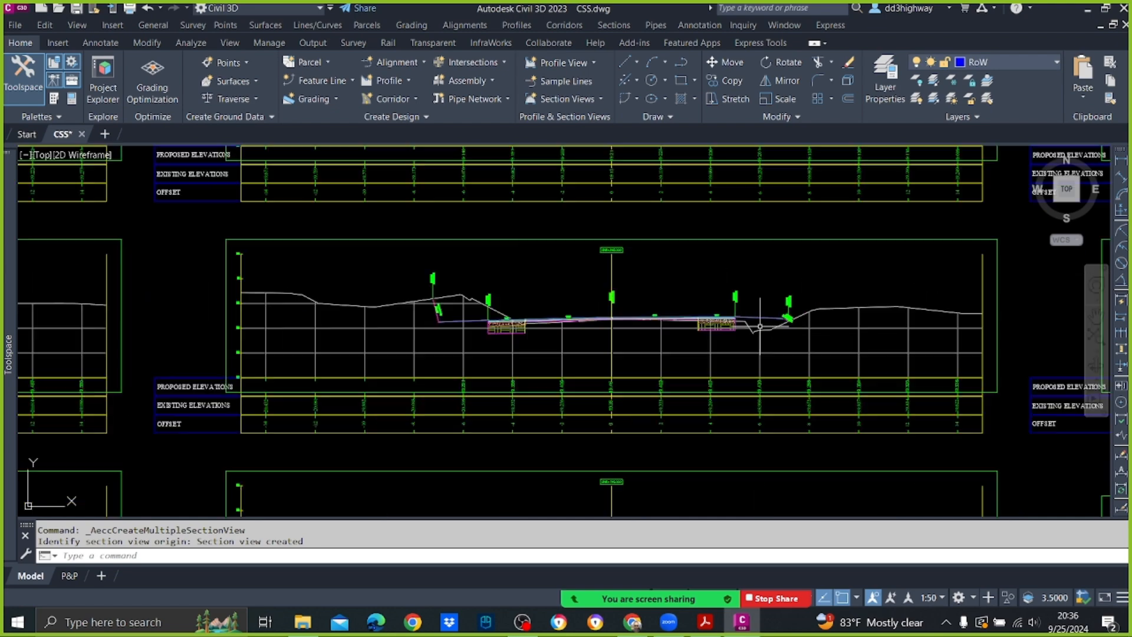
Check the carriageway crossfall and daylight slopes in the section views beyond CH0+240.
{"action": "middle_click_drag", "start_coordinate": [432, 299], "coordinate": [694, 349]}
{"action": "scroll", "coordinate": [602, 365], "scroll_direction": "down", "scroll_amount": 5}
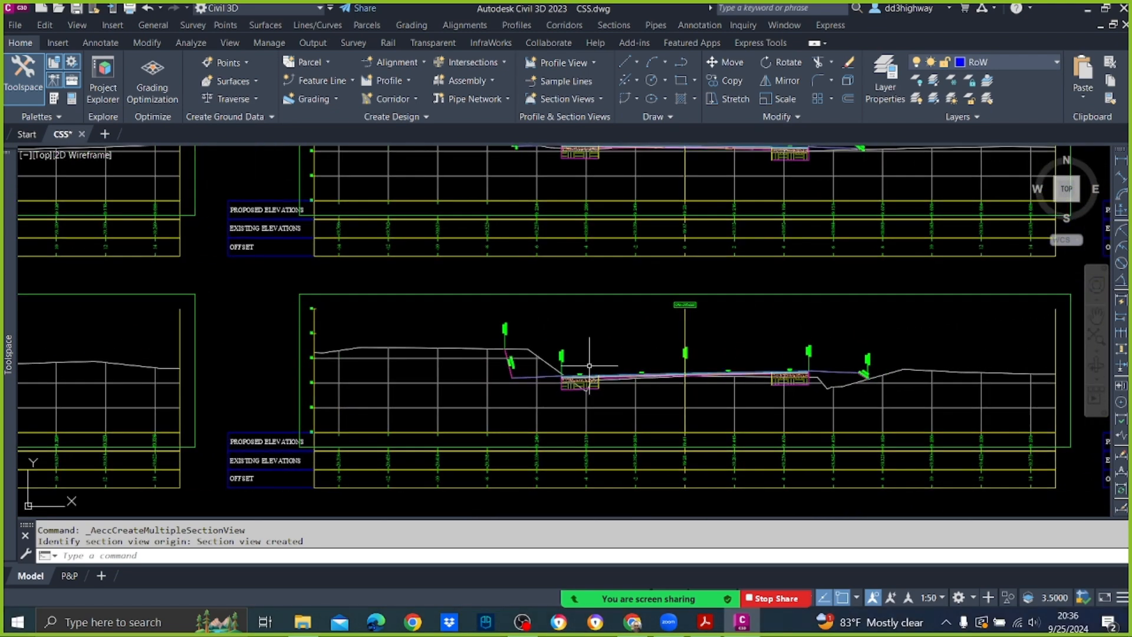
{"action": "scroll", "coordinate": [765, 277], "scroll_direction": "up", "scroll_amount": 3}
{"action": "scroll", "coordinate": [761, 312], "scroll_direction": "down", "scroll_amount": 3}
{"action": "scroll", "coordinate": [755, 377], "scroll_direction": "up", "scroll_amount": 5}
{"action": "scroll", "coordinate": [634, 345], "scroll_direction": "up", "scroll_amount": 2}
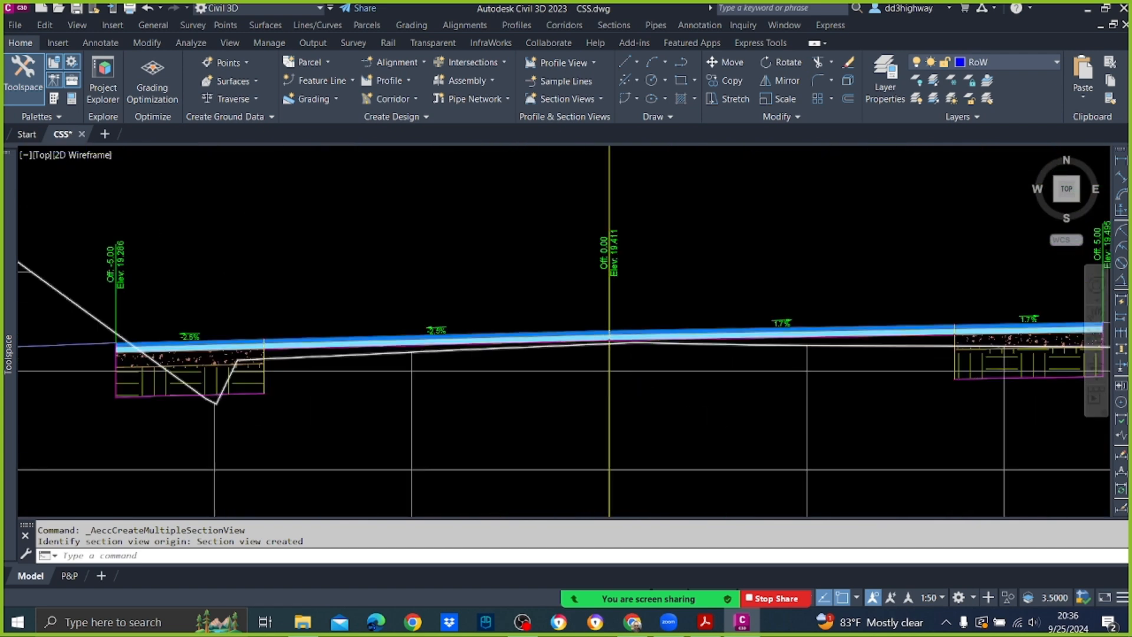
{"action": "scroll", "coordinate": [595, 342], "scroll_direction": "down", "scroll_amount": 4}
{"action": "scroll", "coordinate": [770, 323], "scroll_direction": "down", "scroll_amount": 3}
{"action": "scroll", "coordinate": [720, 234], "scroll_direction": "up", "scroll_amount": 7}
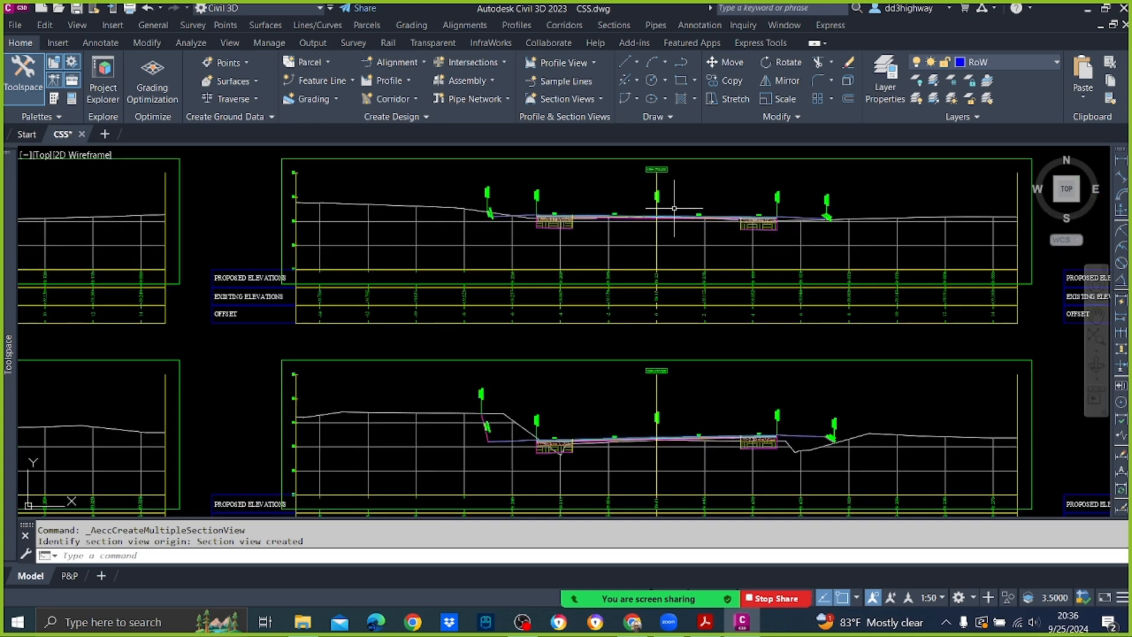
{"action": "scroll", "coordinate": [864, 260], "scroll_direction": "down", "scroll_amount": 5}
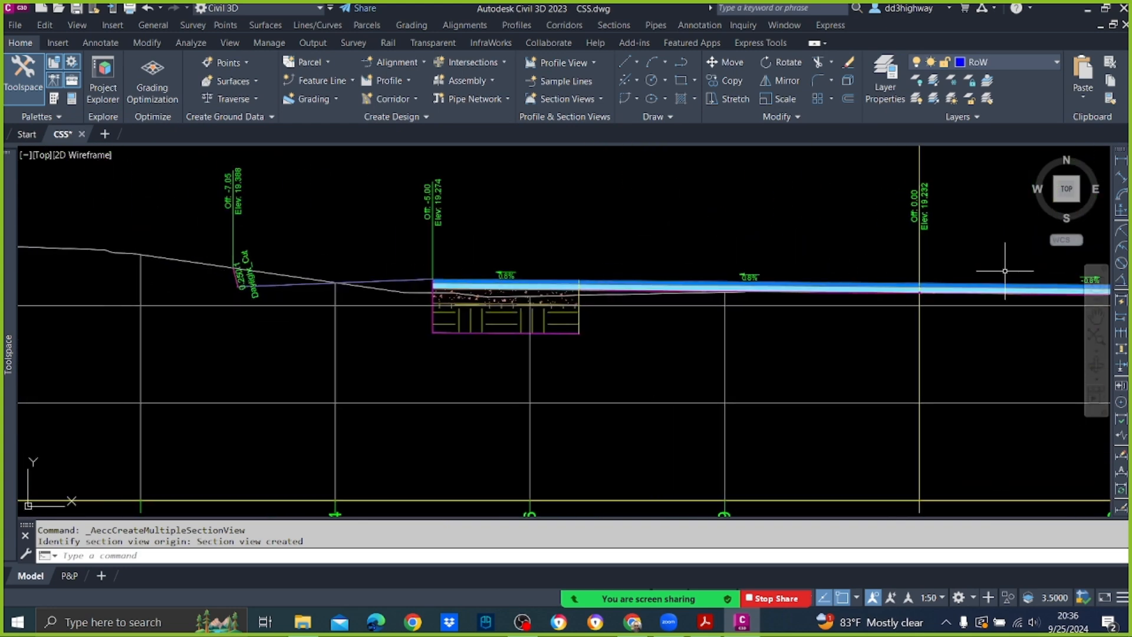
{"action": "scroll", "coordinate": [525, 271], "scroll_direction": "up", "scroll_amount": 8}
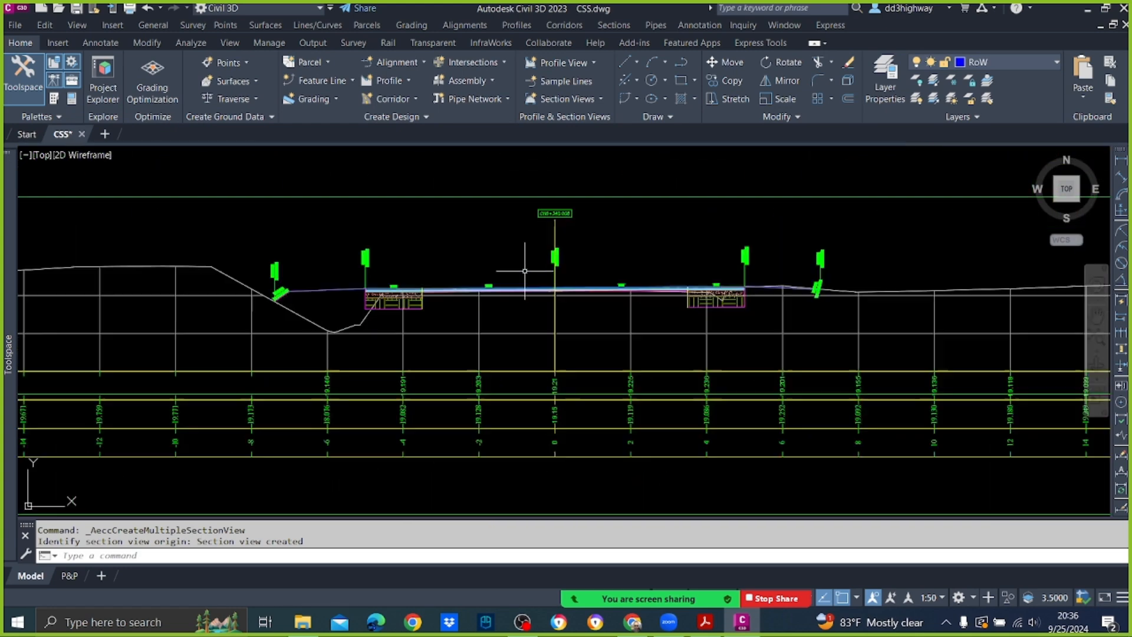